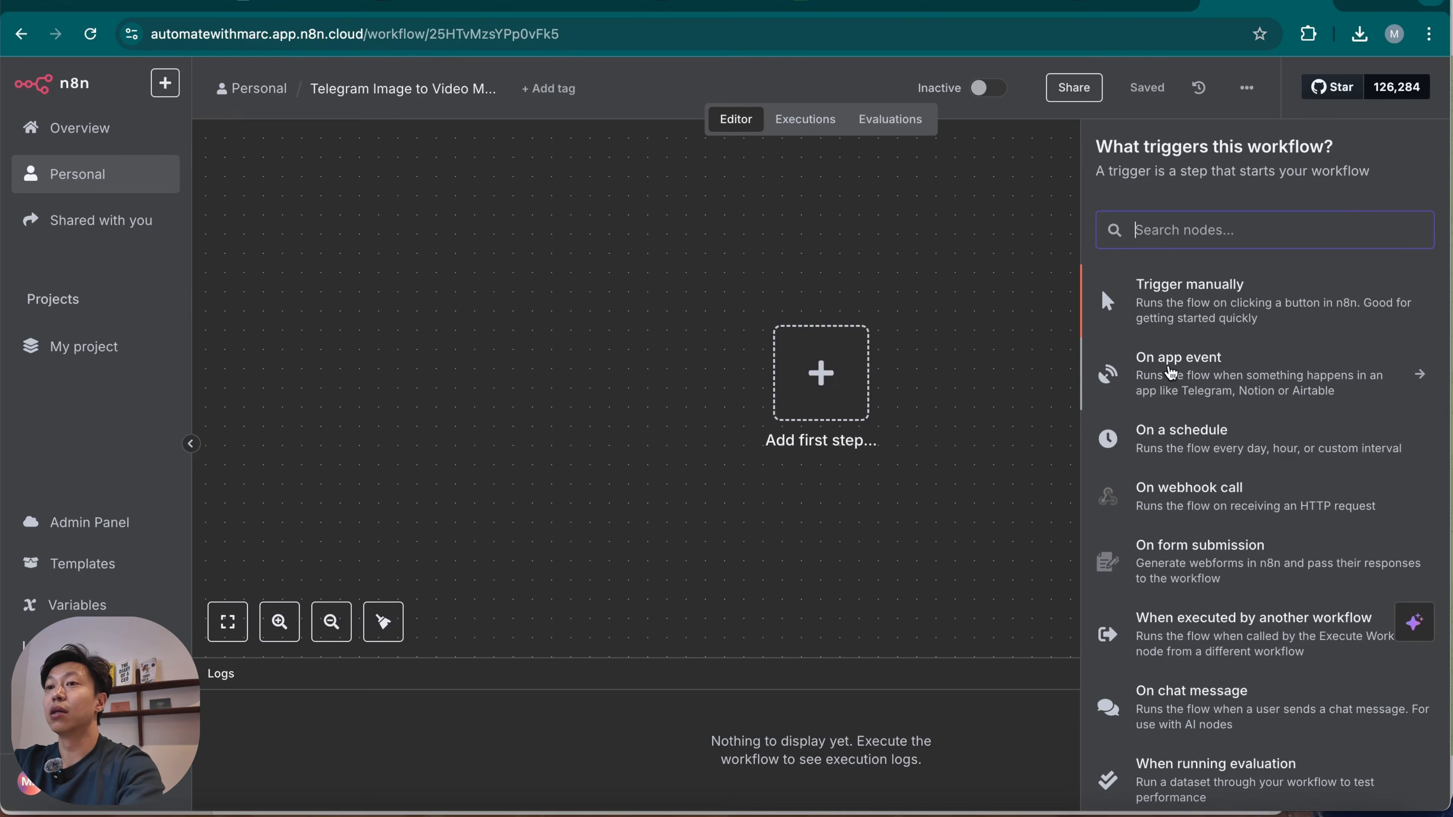
Add a Telegram trigger that fires on message and choose the Tele Test Bot credential for it.
{"action": "key", "text": "BackSpace"}
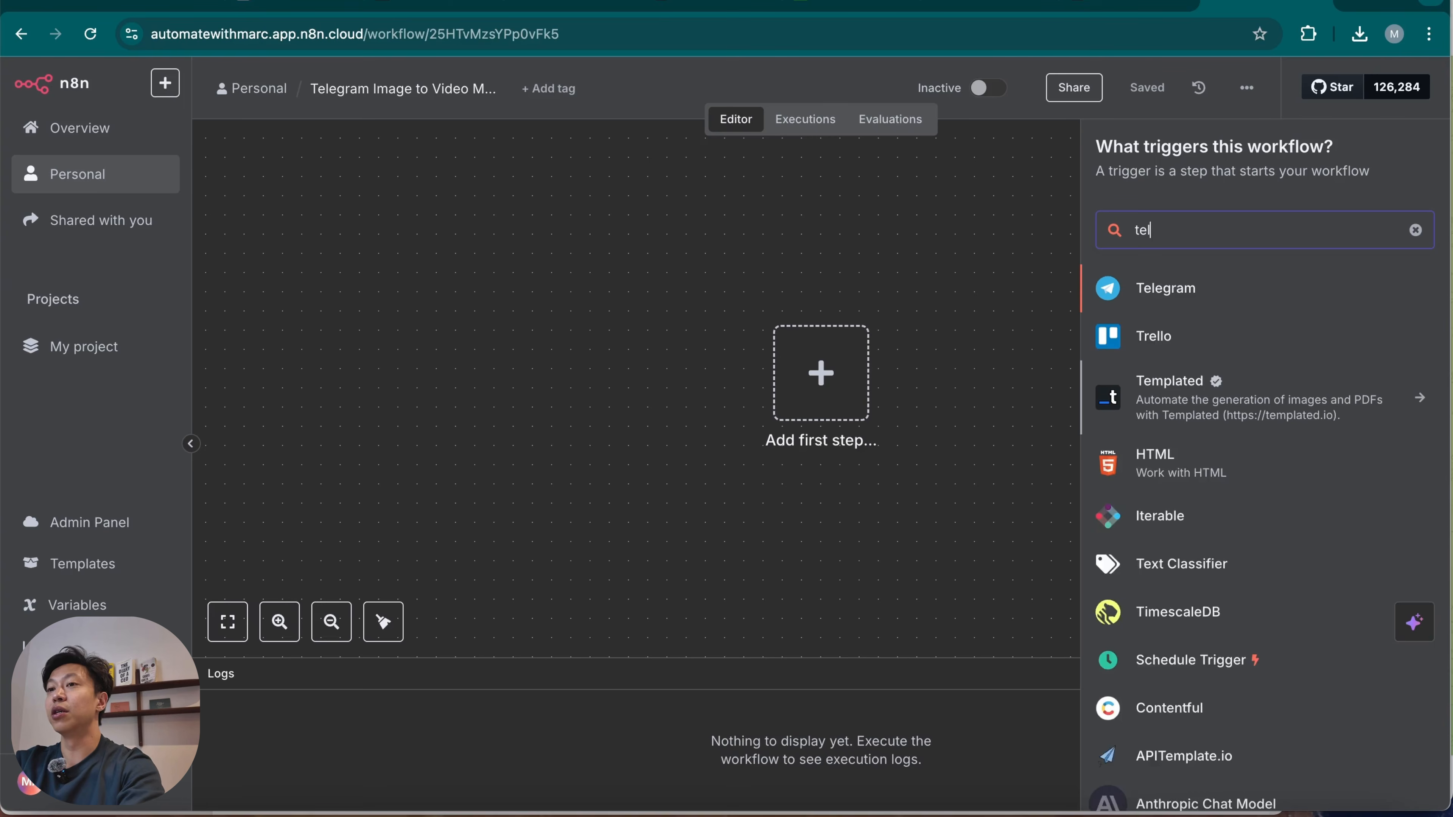
{"action": "type", "text": "e"}
{"action": "left_click", "coordinate": [1283, 299]}
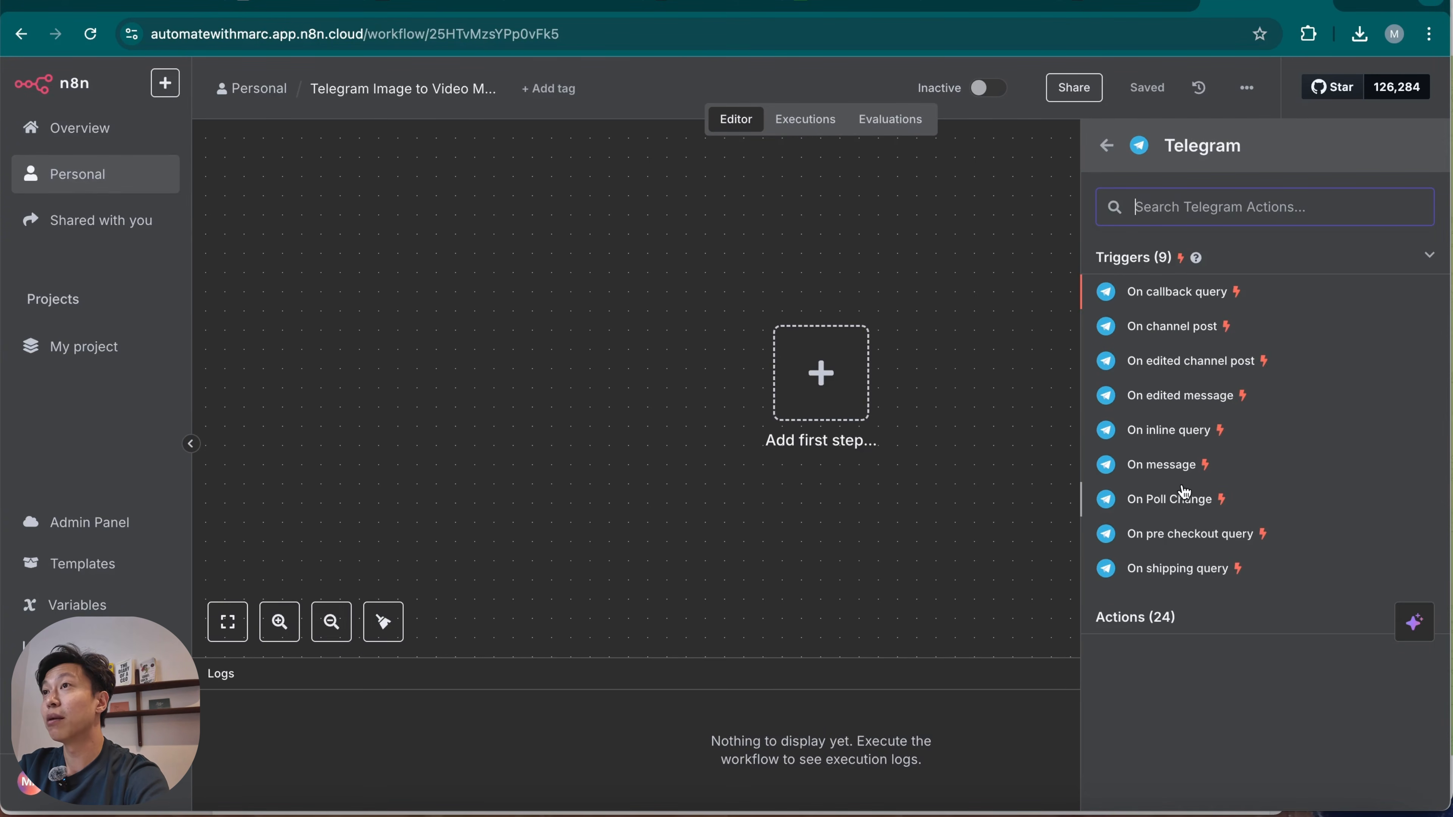
{"action": "left_click", "coordinate": [1177, 466]}
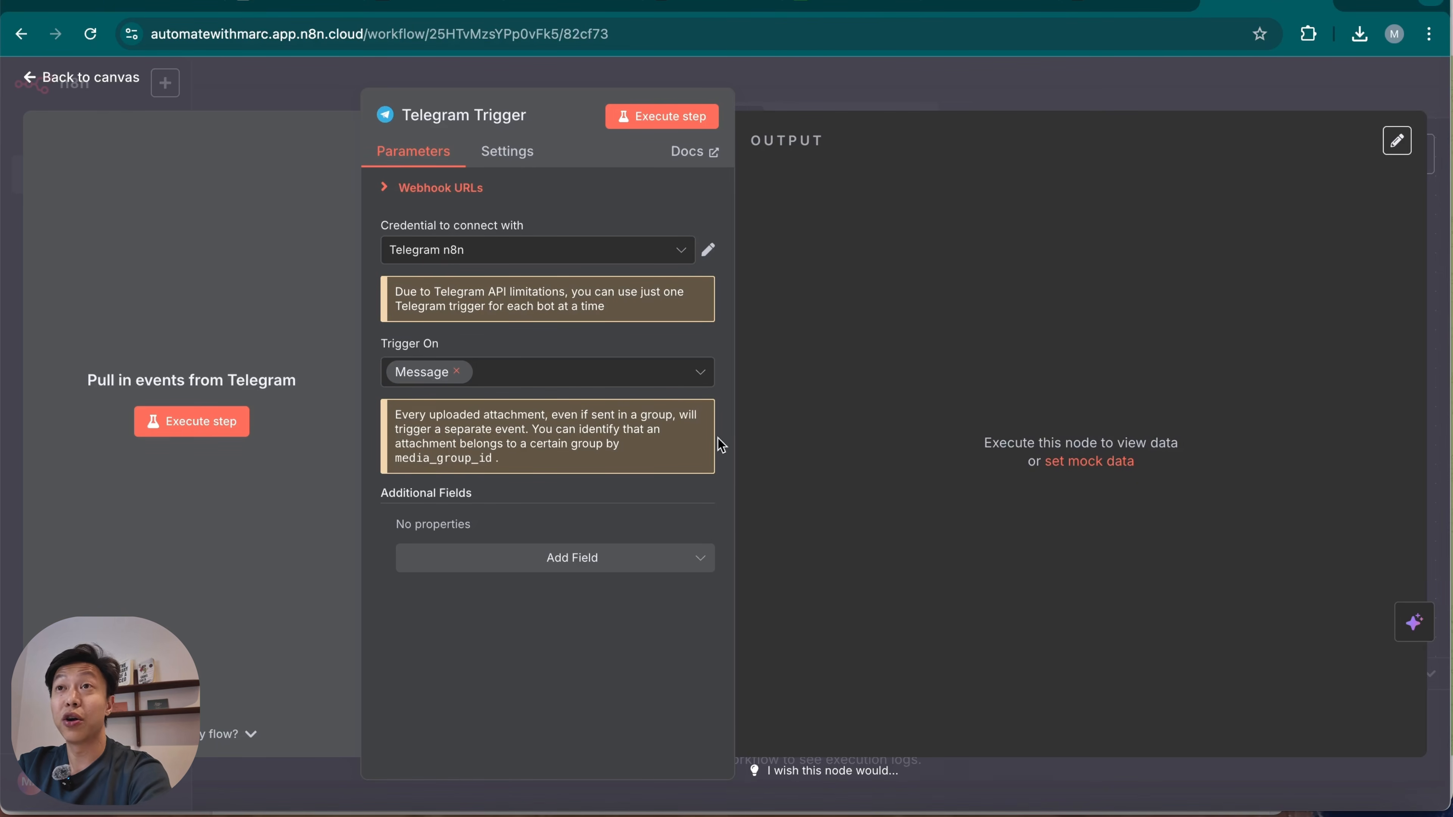
{"action": "left_click", "coordinate": [597, 253]}
{"action": "left_click", "coordinate": [529, 308]}
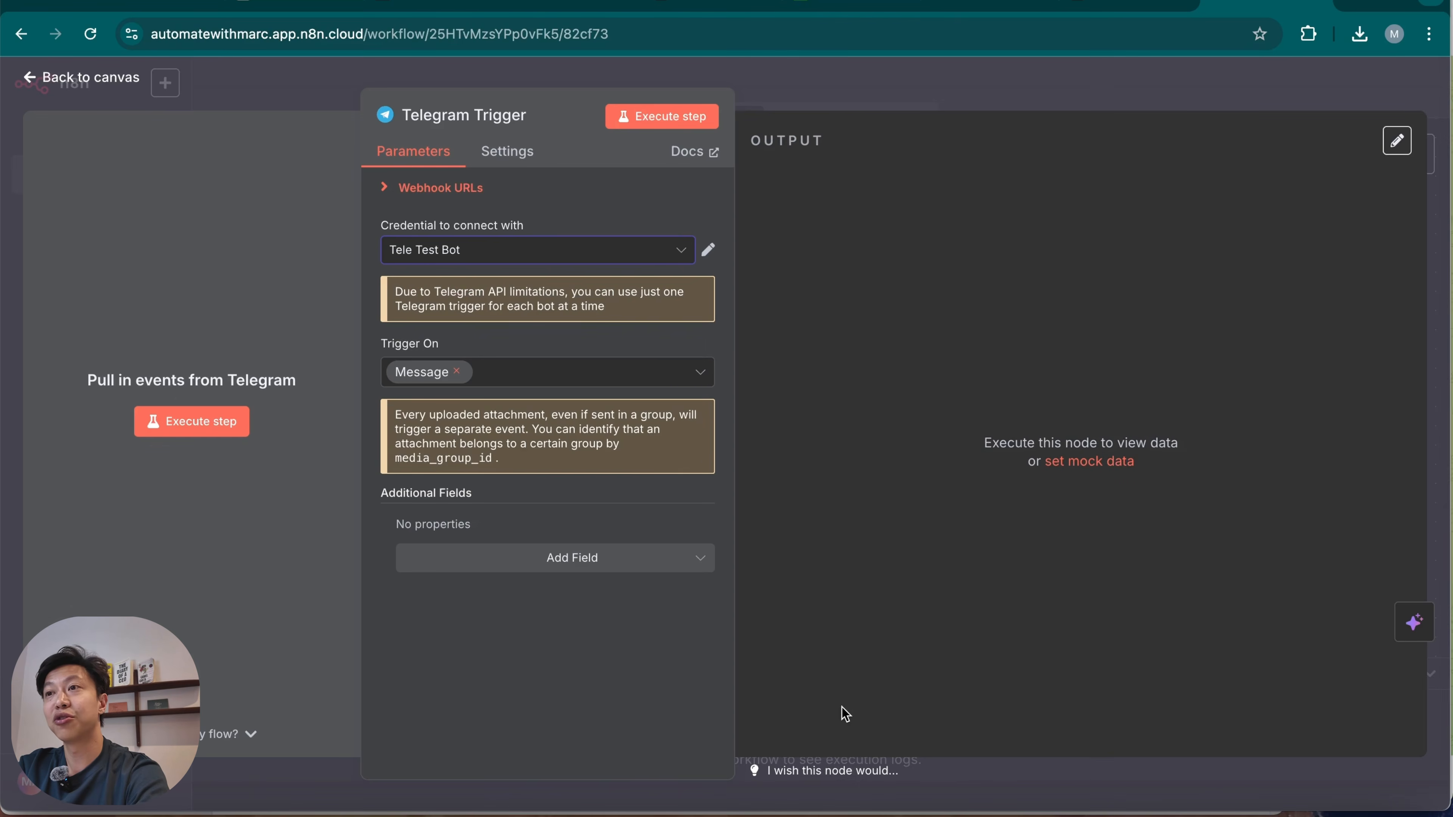
Switch to Telegram, start the BotFather chat and request a new bot named image_to_video.
{"action": "left_click", "coordinate": [1080, 811]}
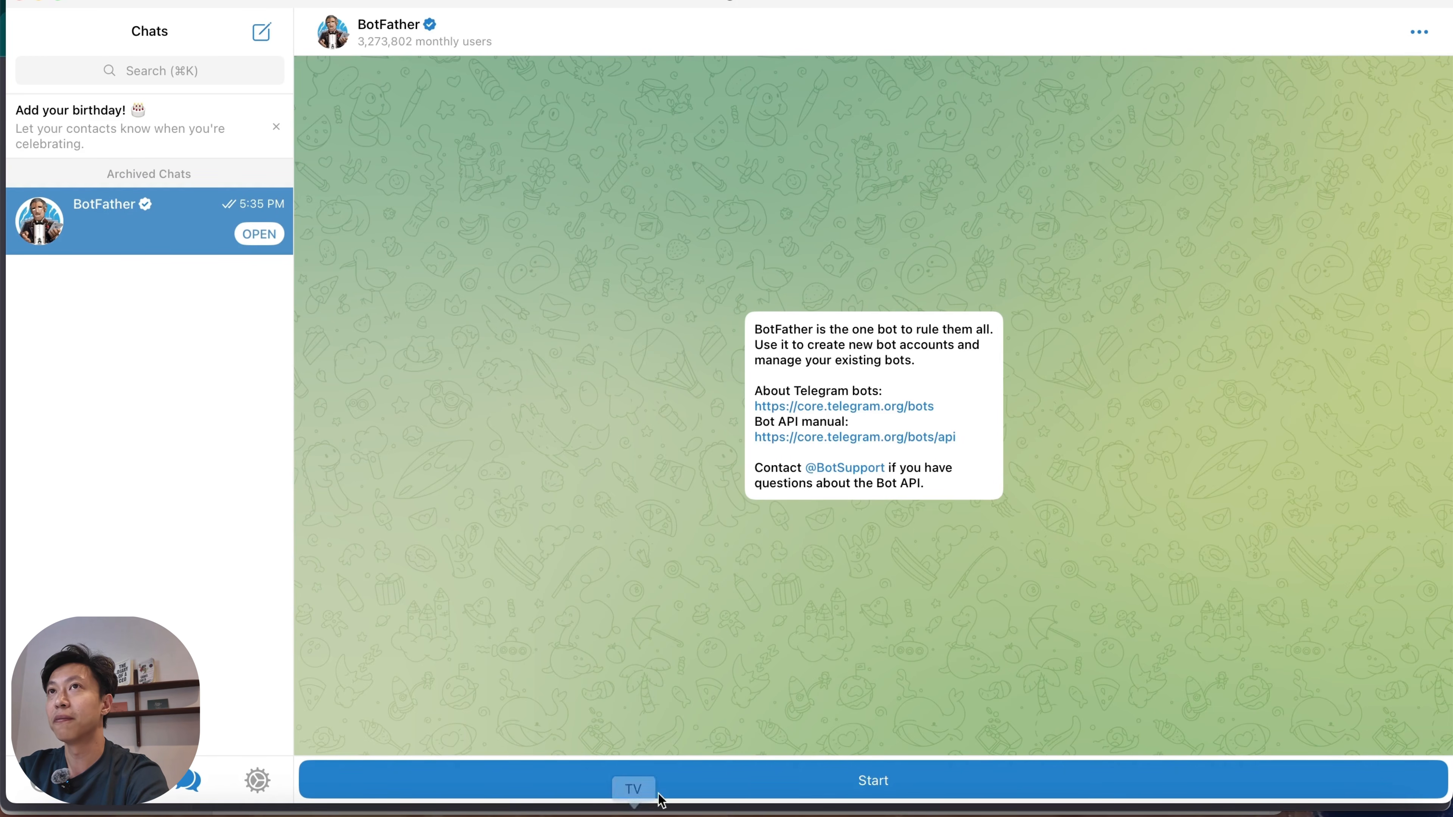
{"action": "left_click", "coordinate": [754, 785]}
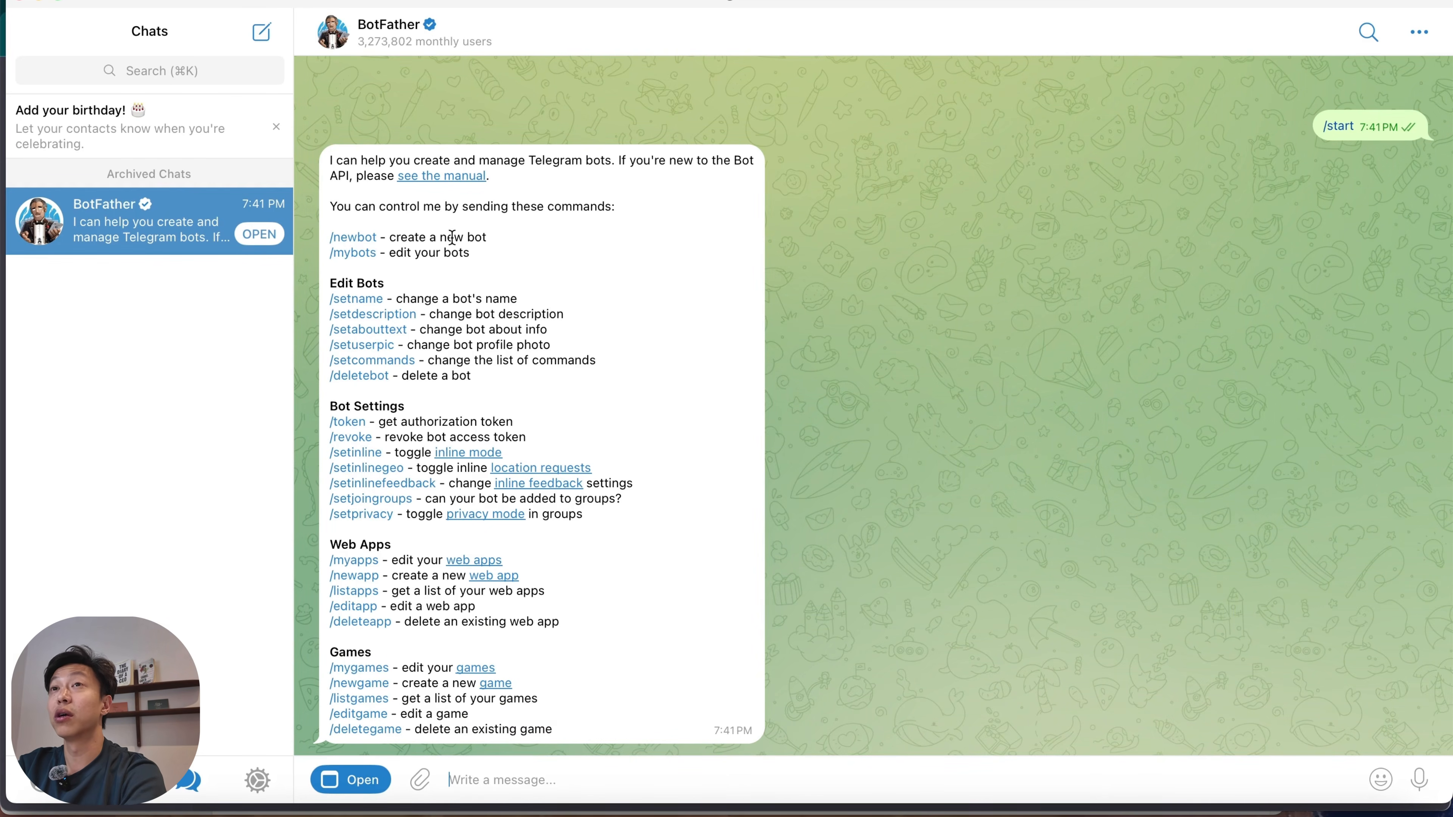
{"action": "left_click", "coordinate": [349, 237]}
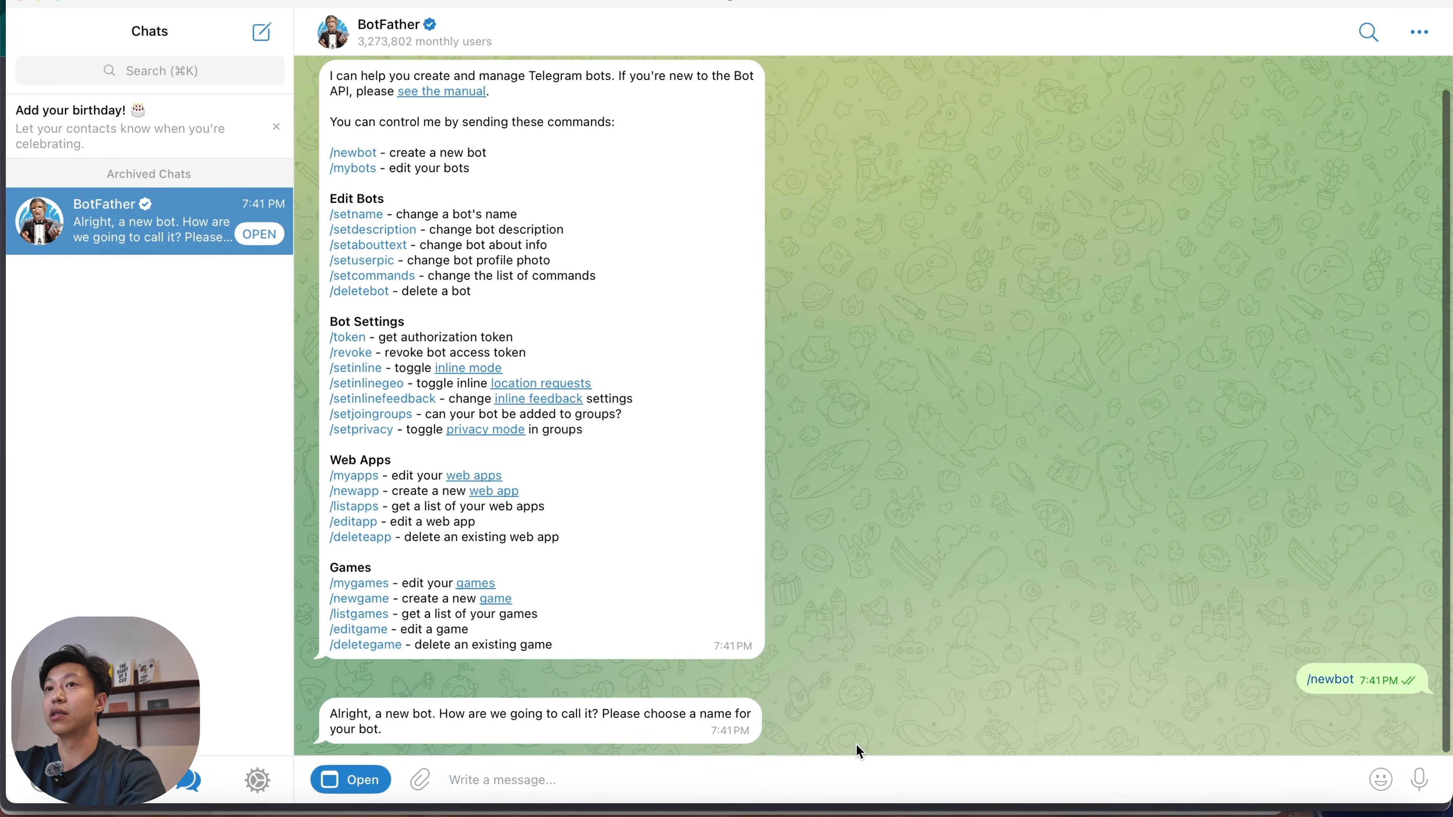
{"action": "type", "text": "im"}
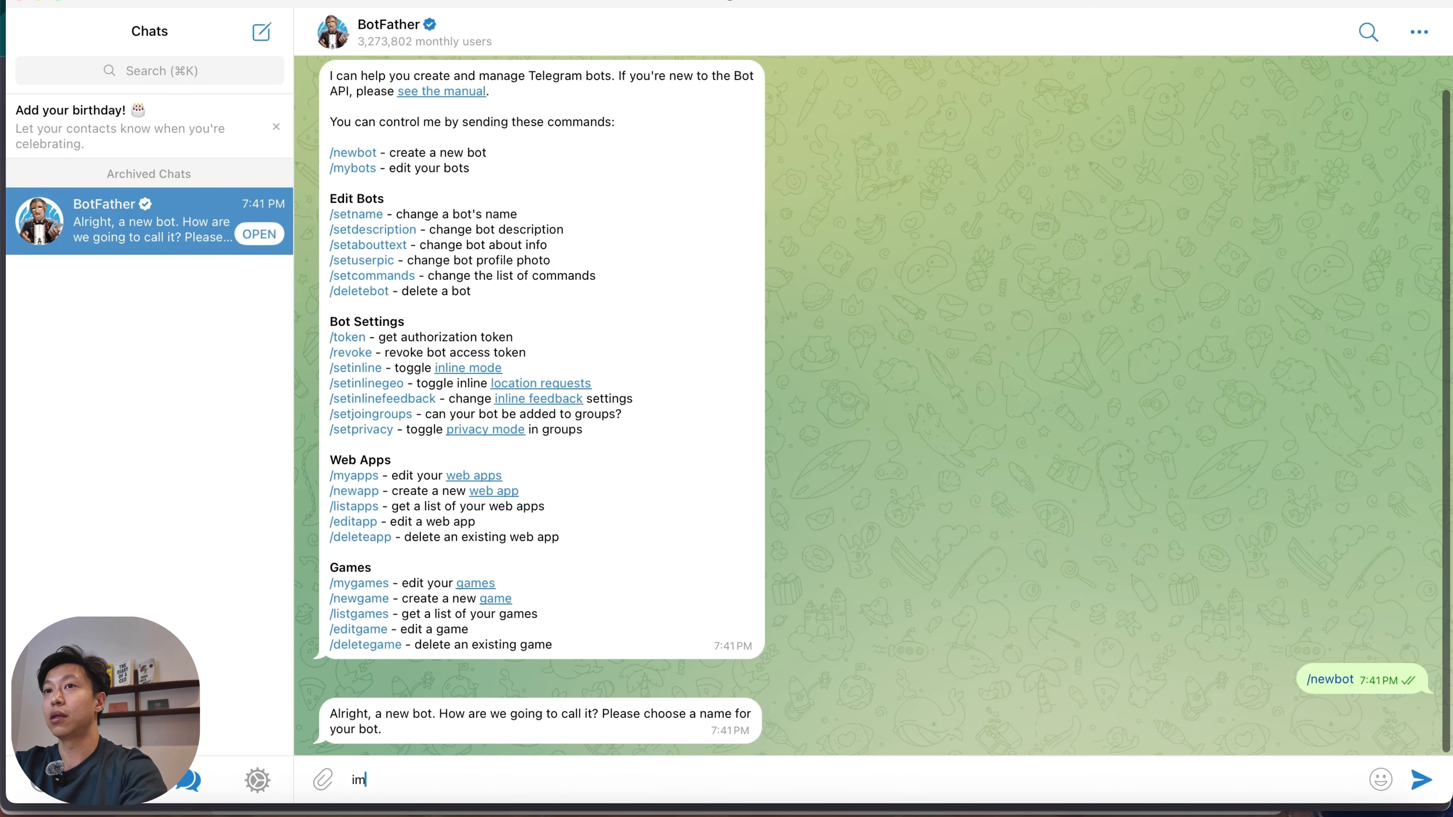
{"action": "type", "text": "age_to"}
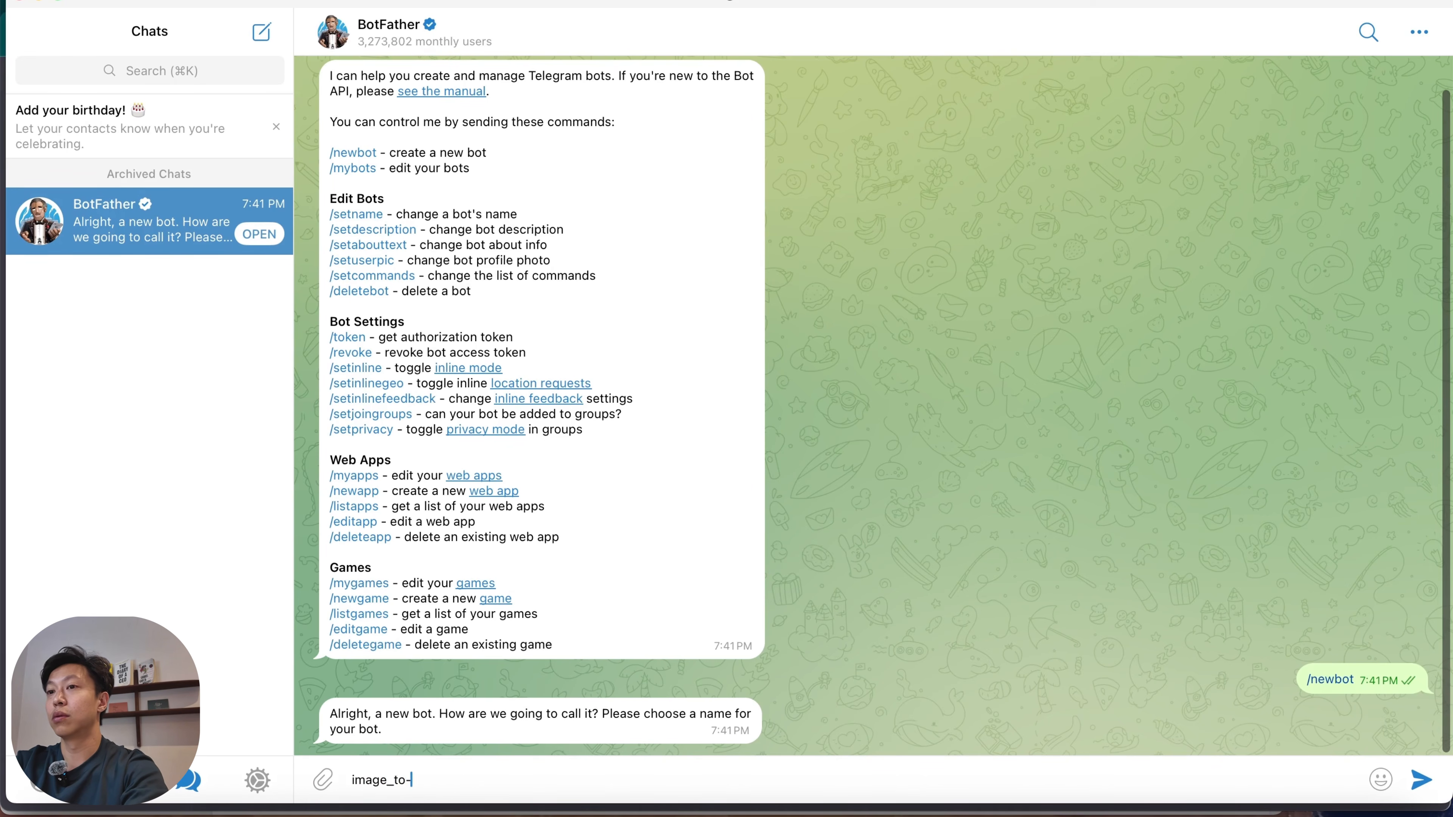
{"action": "type", "text": "_video"}
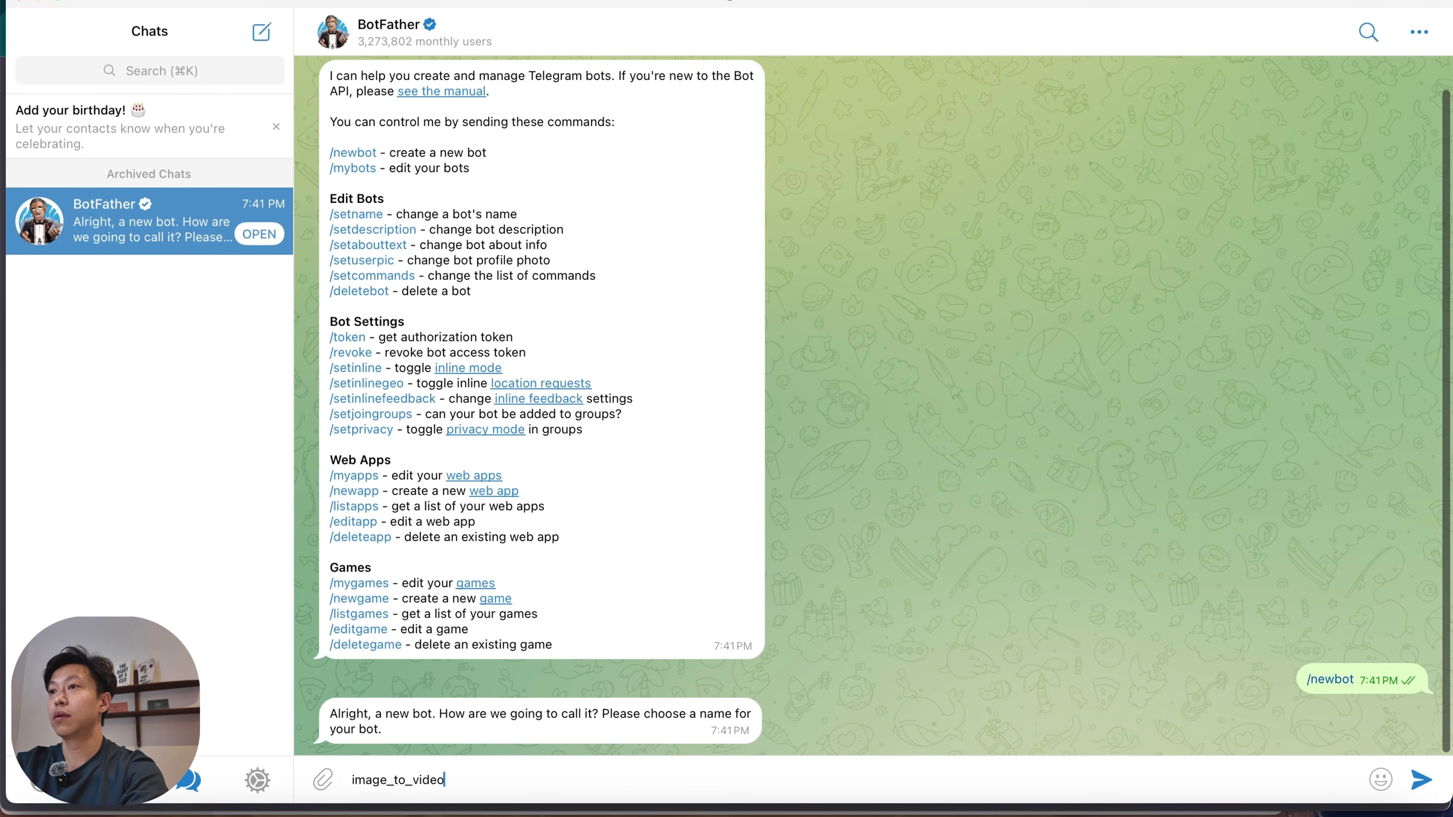
{"action": "key", "text": "Return"}
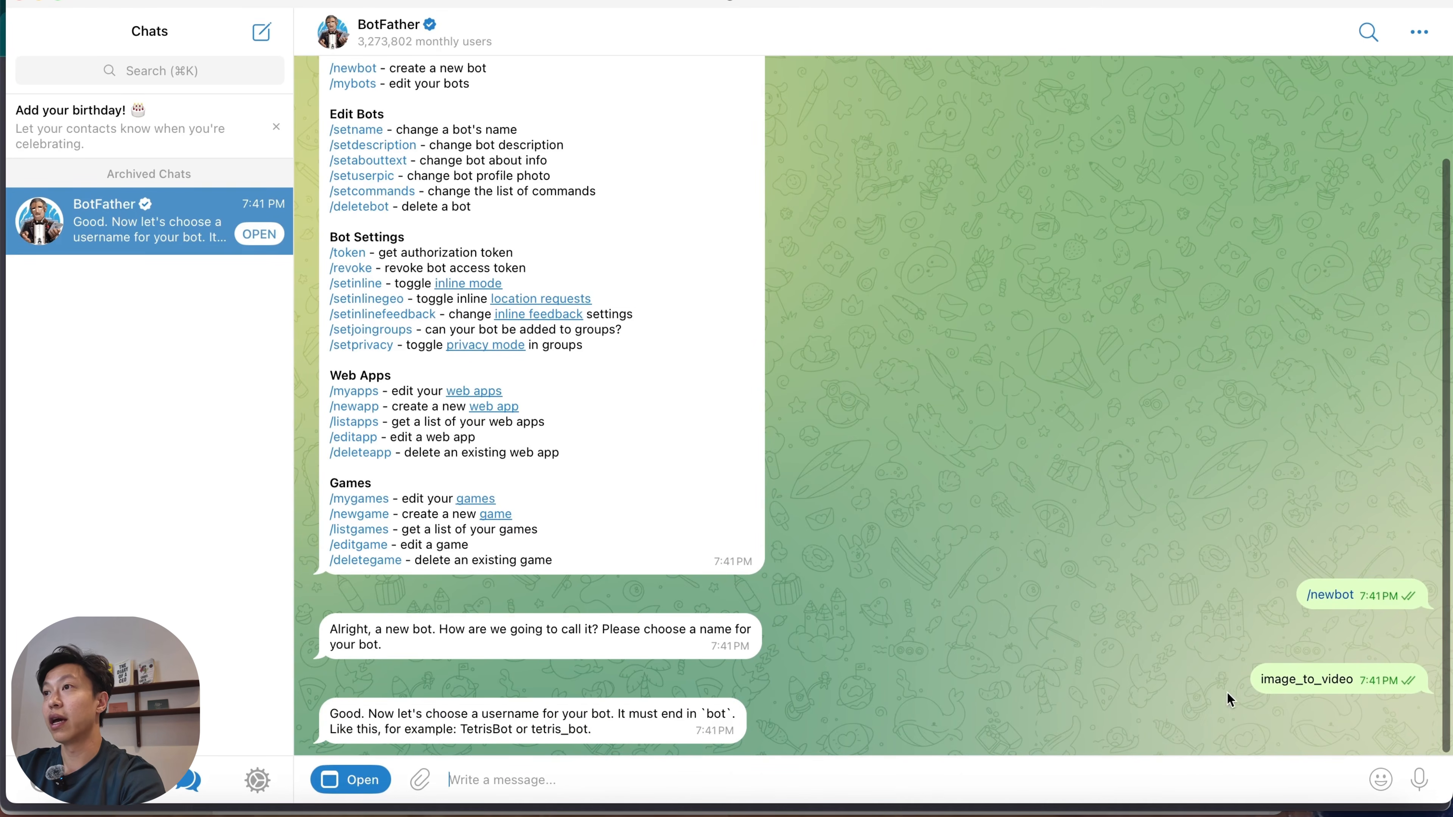
Try to register image_to_video_bot as the new bot's username.
{"action": "left_click_drag", "start_coordinate": [1260, 681], "coordinate": [1356, 682]}
{"action": "key", "text": "super+c"}
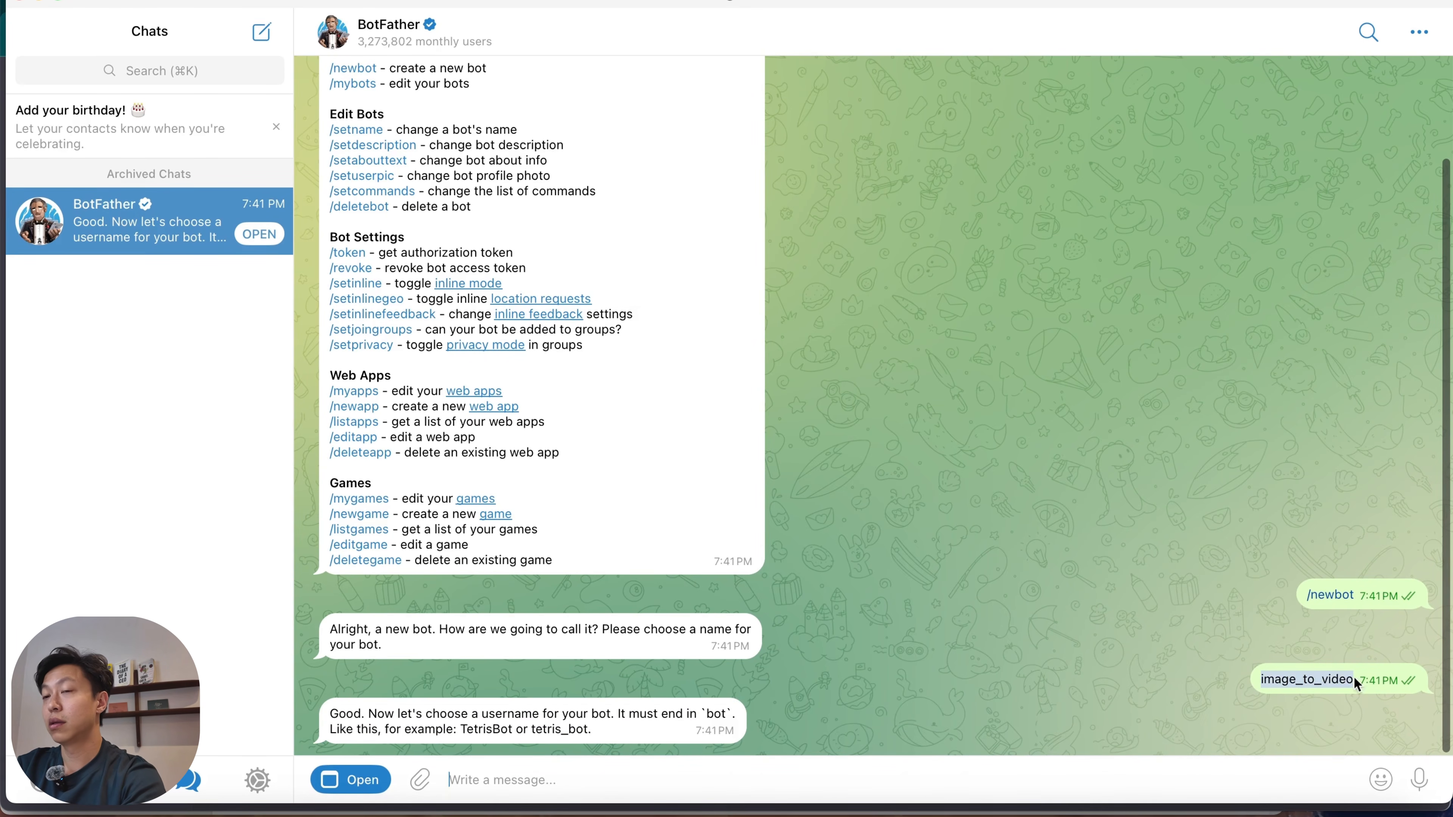
{"action": "left_click", "coordinate": [953, 782]}
{"action": "key", "text": "super+v"}
{"action": "type", "text": "_bot"}
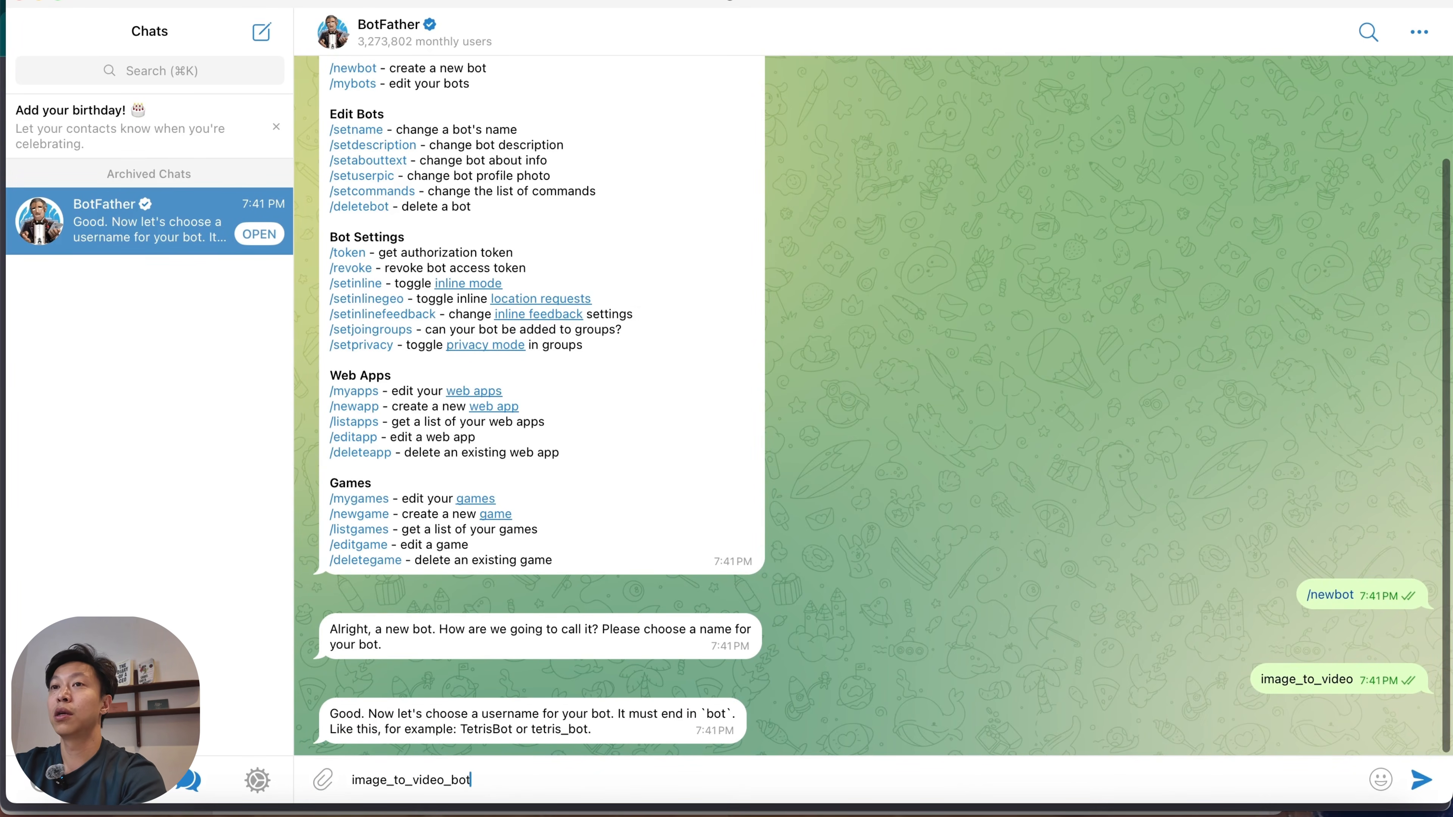
{"action": "key", "text": "Return"}
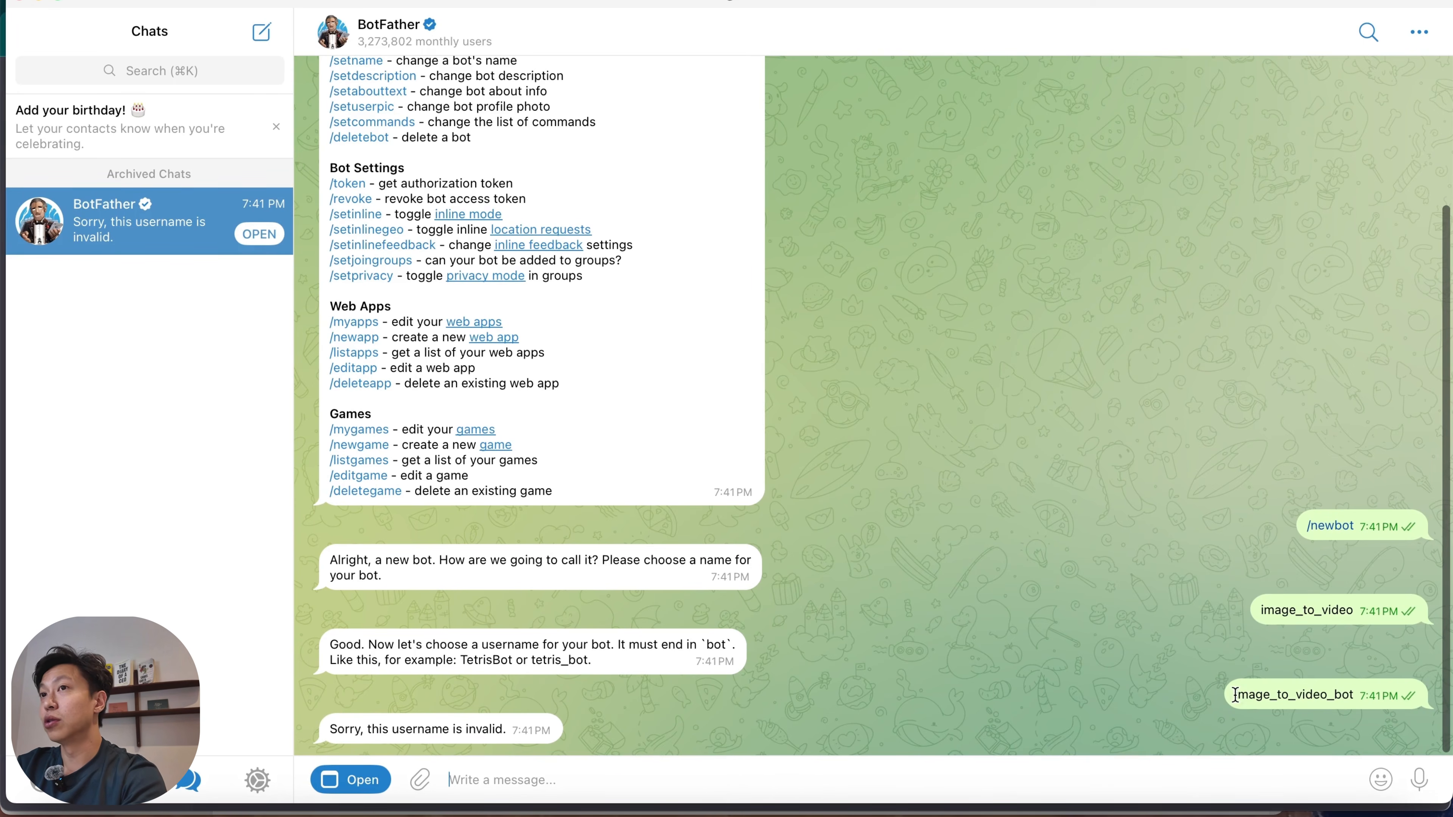
Submit a bot username made of image_to_video, n8n, the owner's first name and bot, joined by underscores.
{"action": "left_click_drag", "start_coordinate": [1232, 695], "coordinate": [1370, 697]}
{"action": "key", "text": "super+c"}
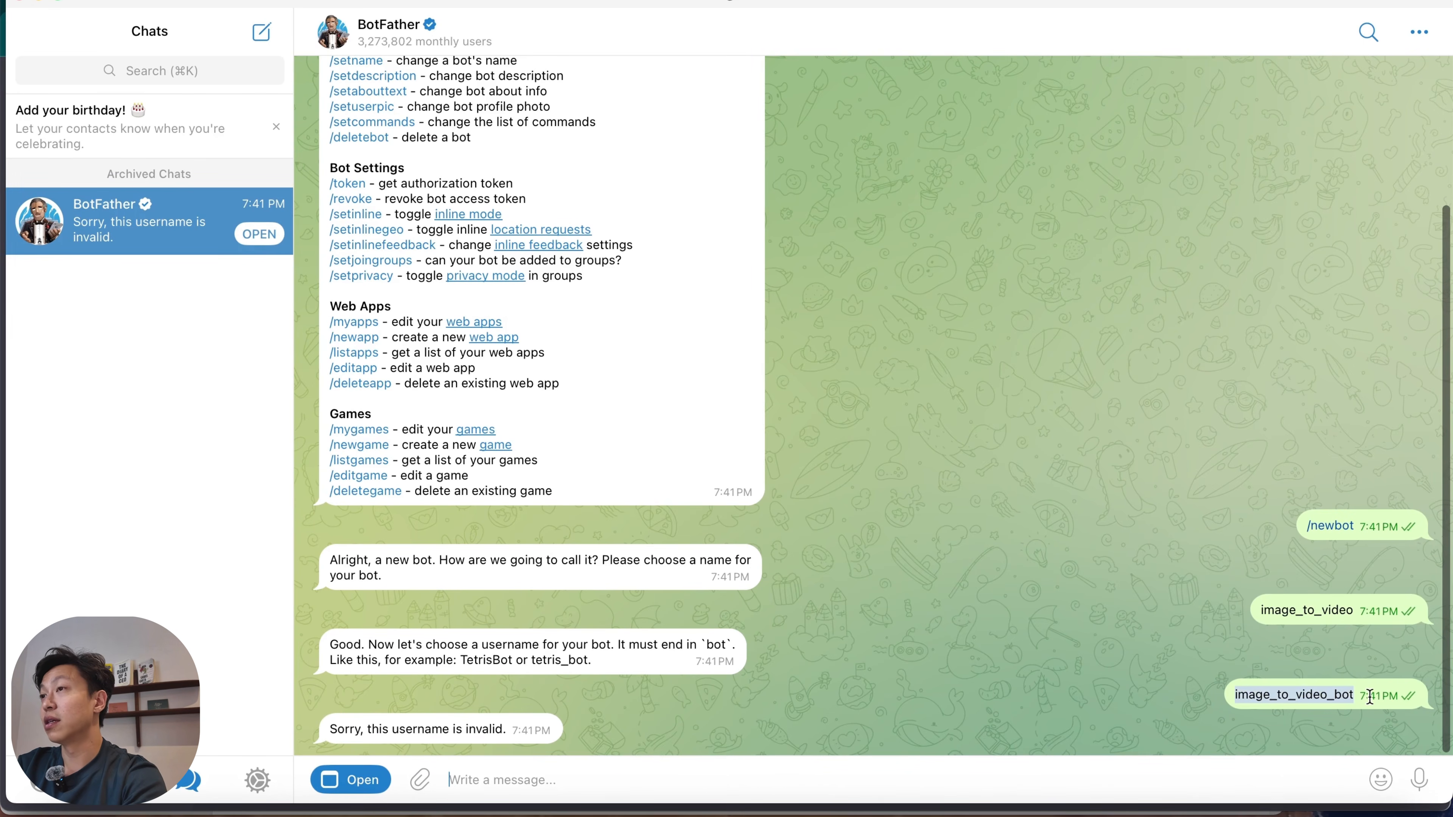
{"action": "left_click", "coordinate": [829, 784]}
{"action": "key", "text": "super+v"}
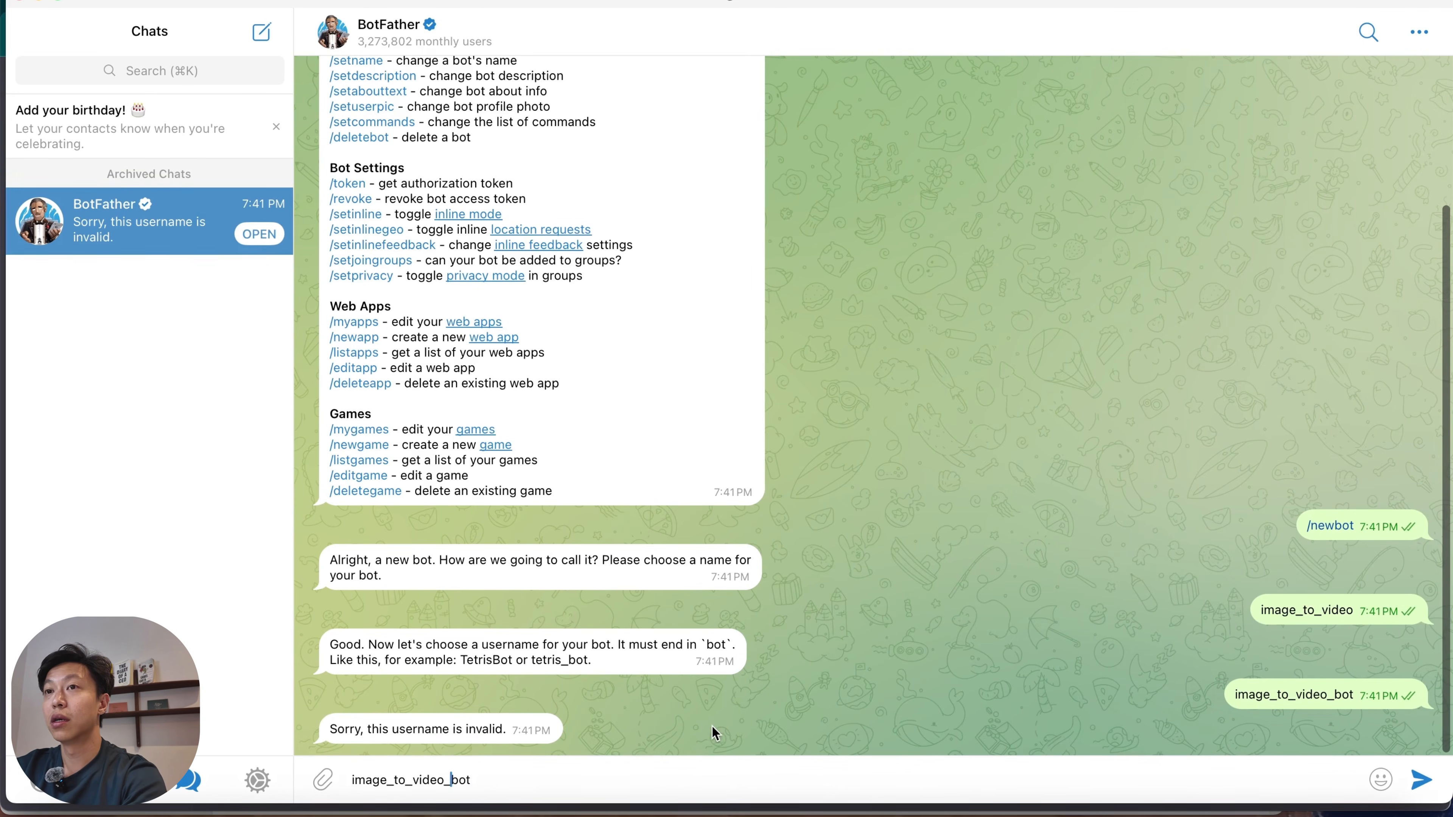
{"action": "type", "text": "n8n_marc"}
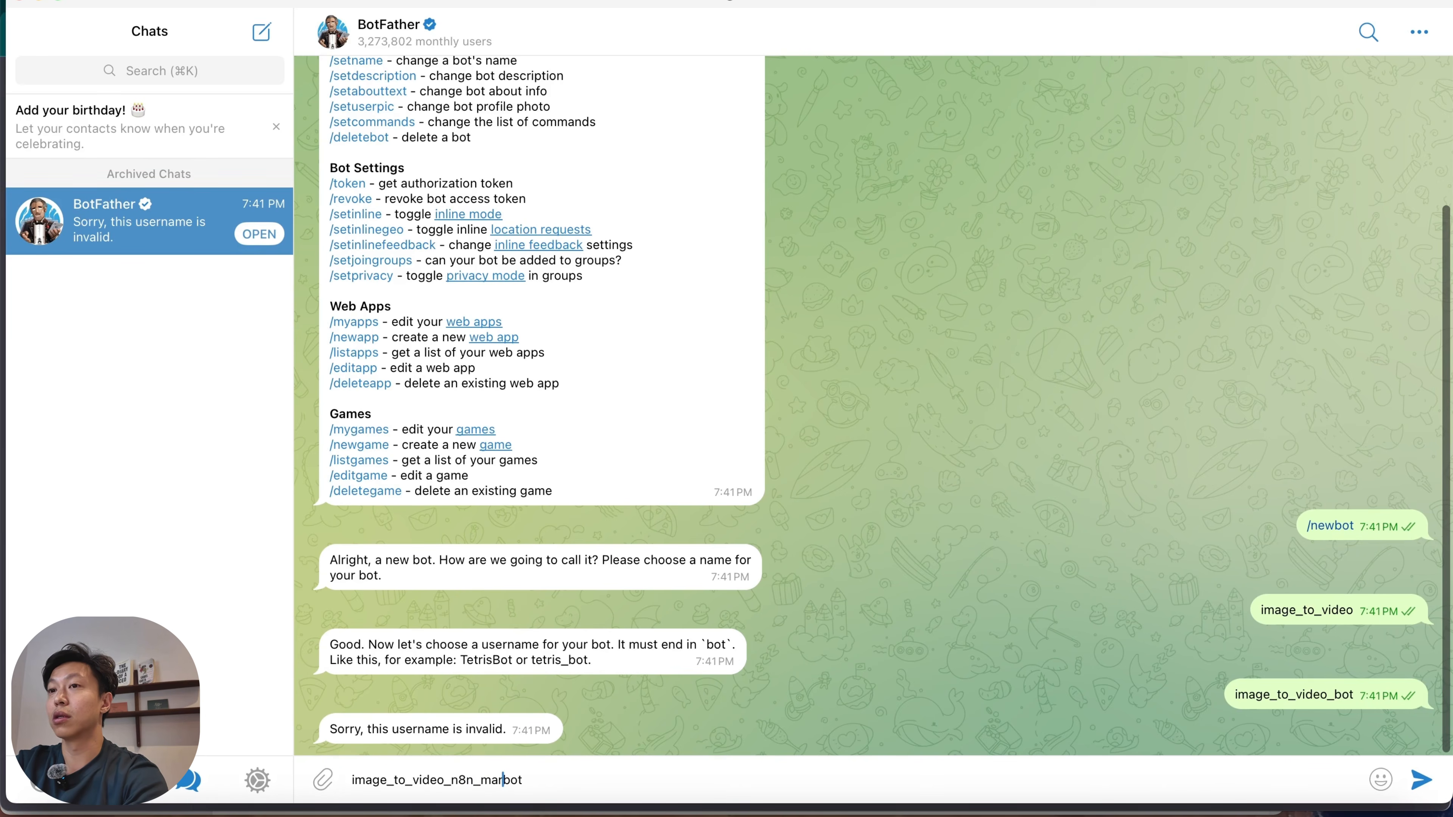
{"action": "type", "text": "_"}
{"action": "key", "text": "Return"}
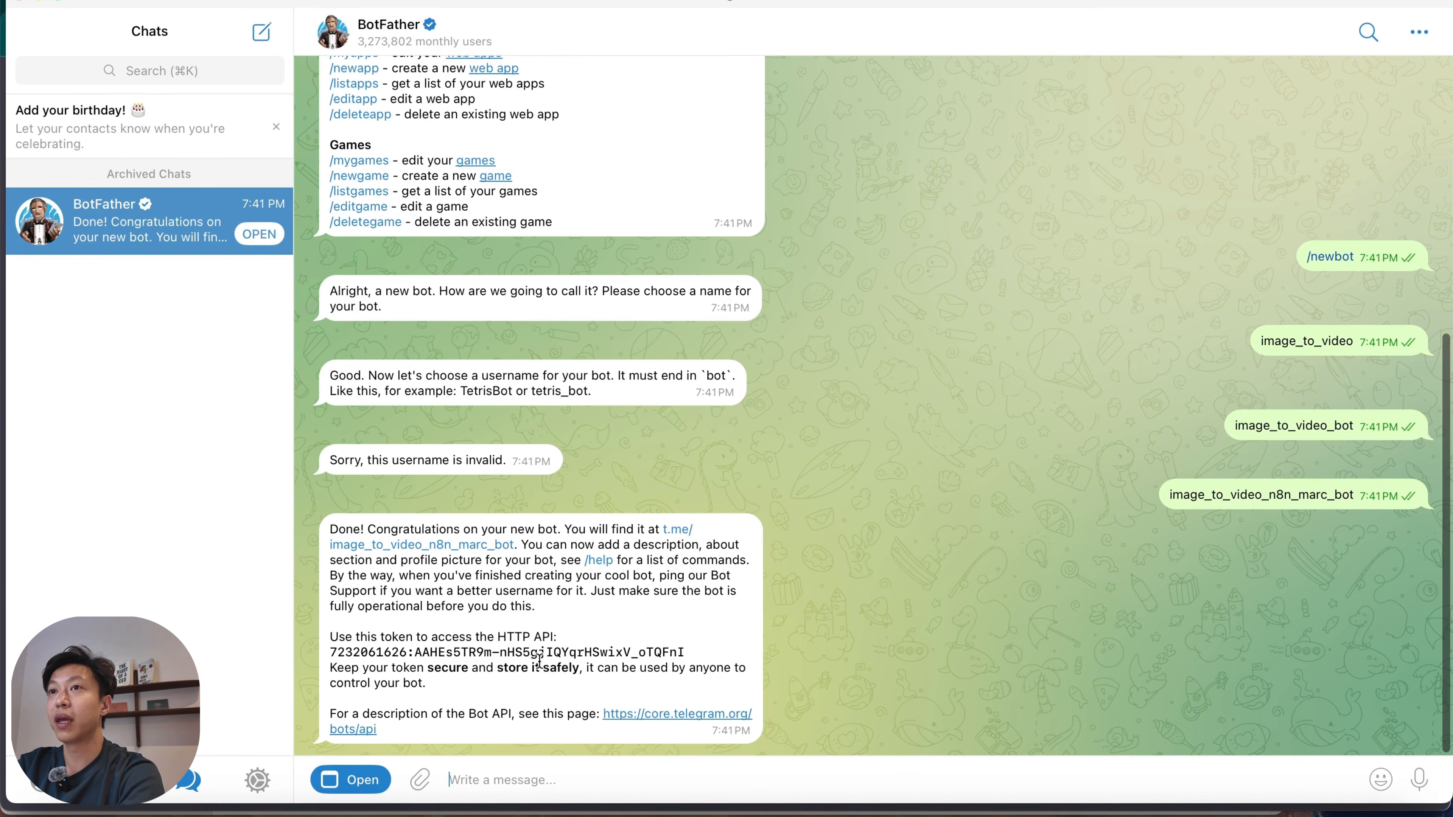
Copy the new bot's HTTP API token and switch to the Telegram Trigger settings in Chrome.
{"action": "left_click", "coordinate": [500, 652]}
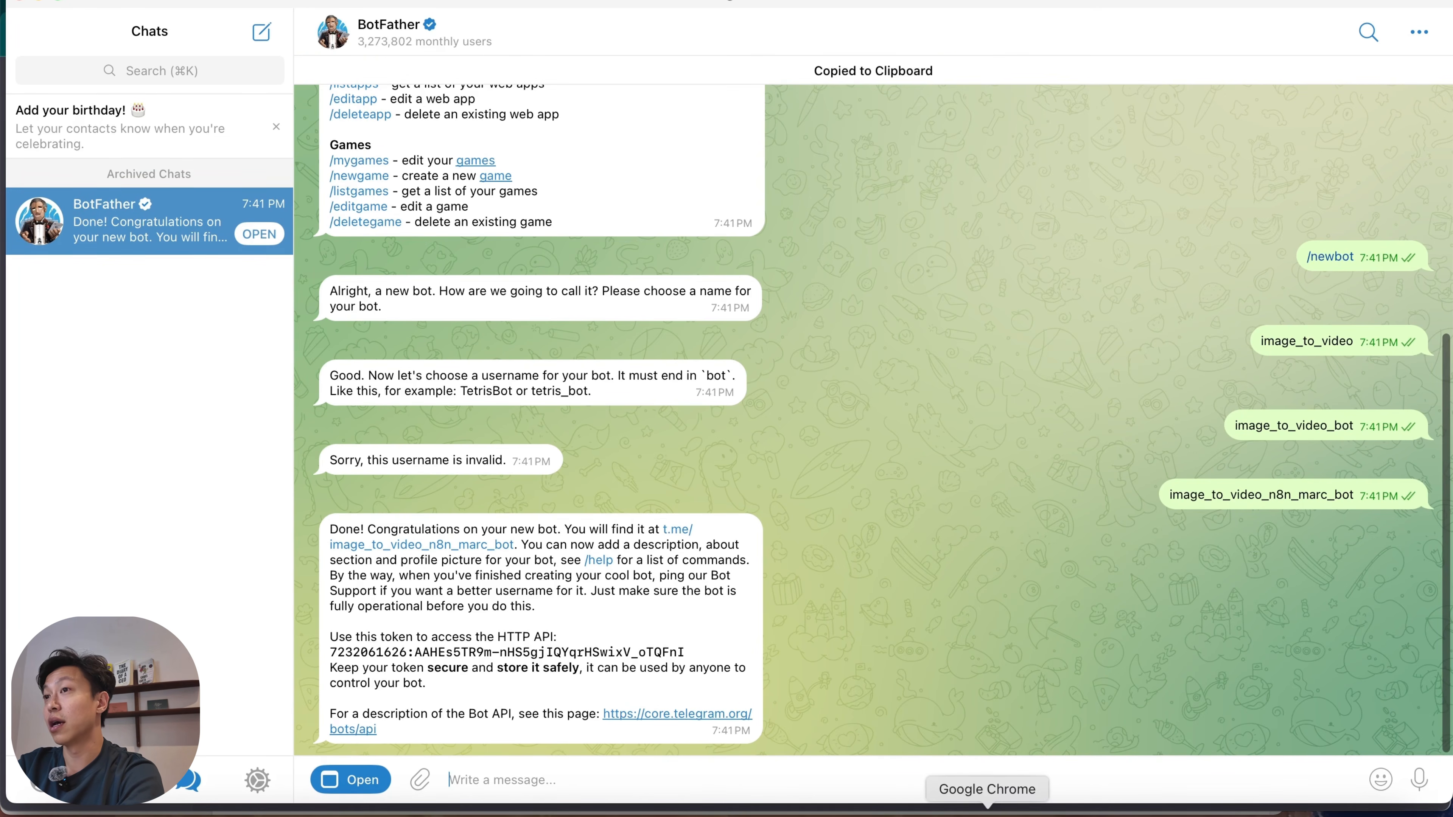
{"action": "left_click", "coordinate": [986, 809]}
{"action": "left_click", "coordinate": [558, 658]}
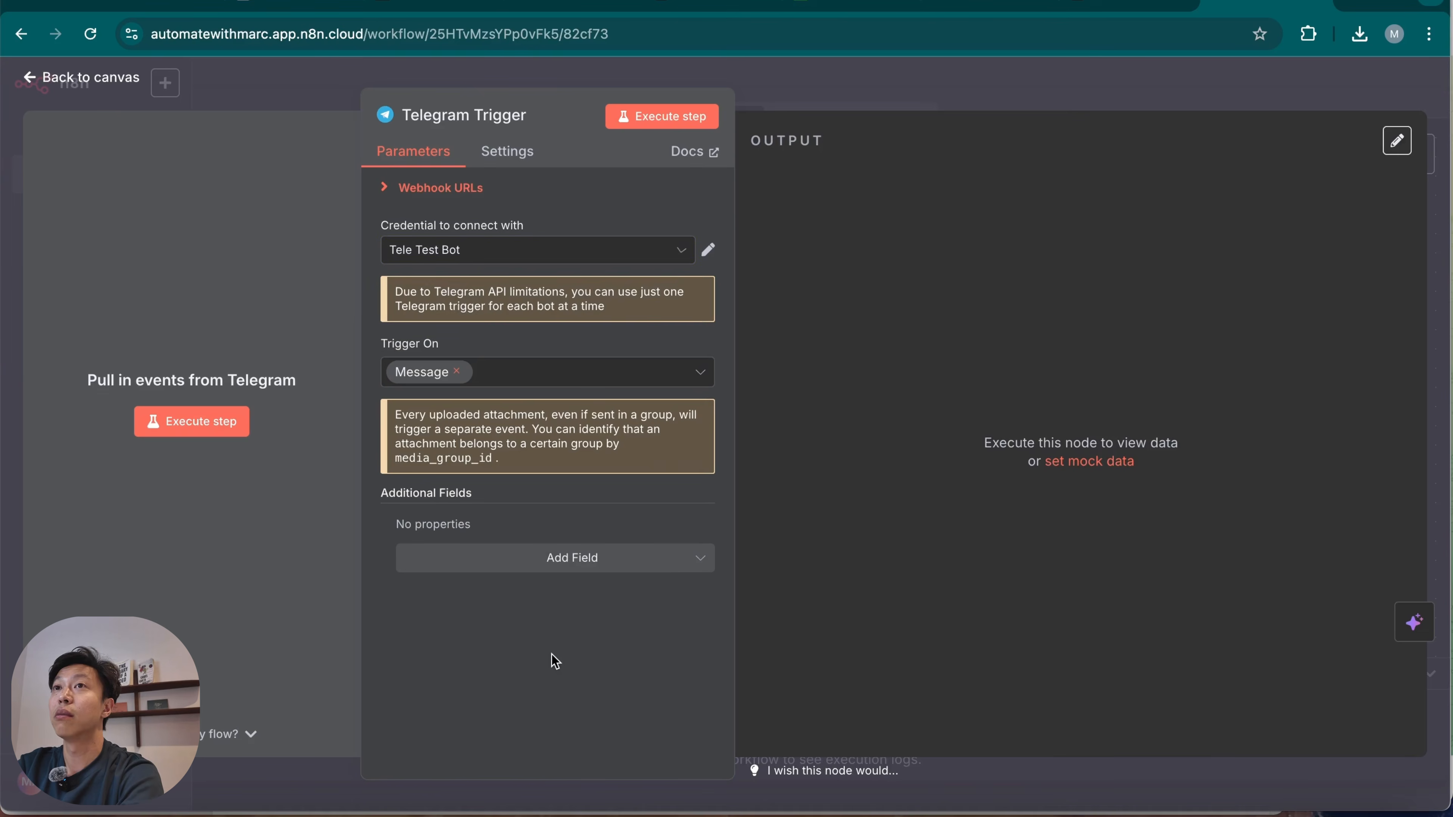
{"action": "left_click", "coordinate": [930, 95]}
{"action": "double_click", "coordinate": [813, 403]}
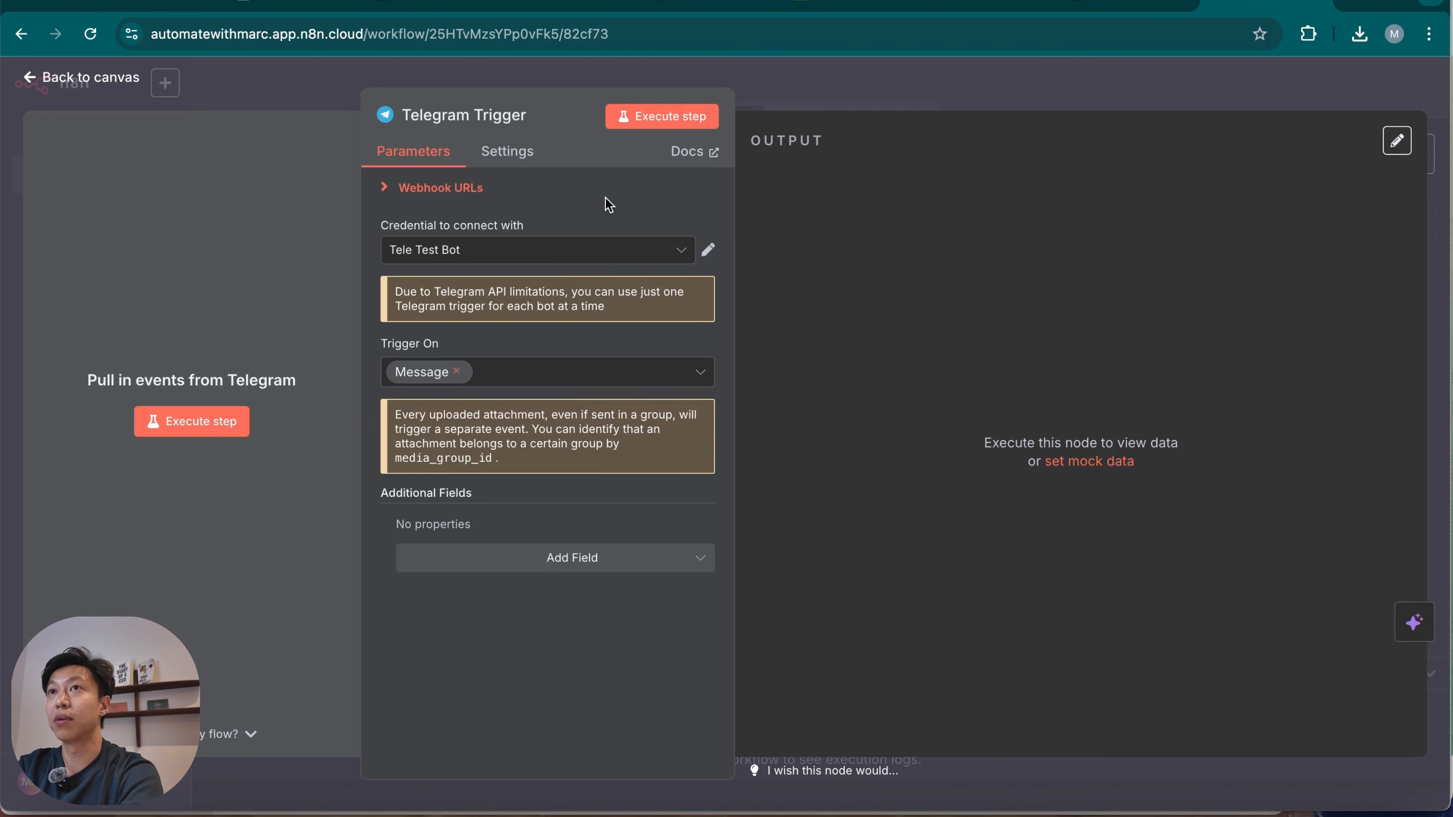
Create a new Telegram API credential for the trigger, paste the bot's access token and save it.
{"action": "left_click", "coordinate": [572, 262]}
{"action": "left_click", "coordinate": [534, 573]}
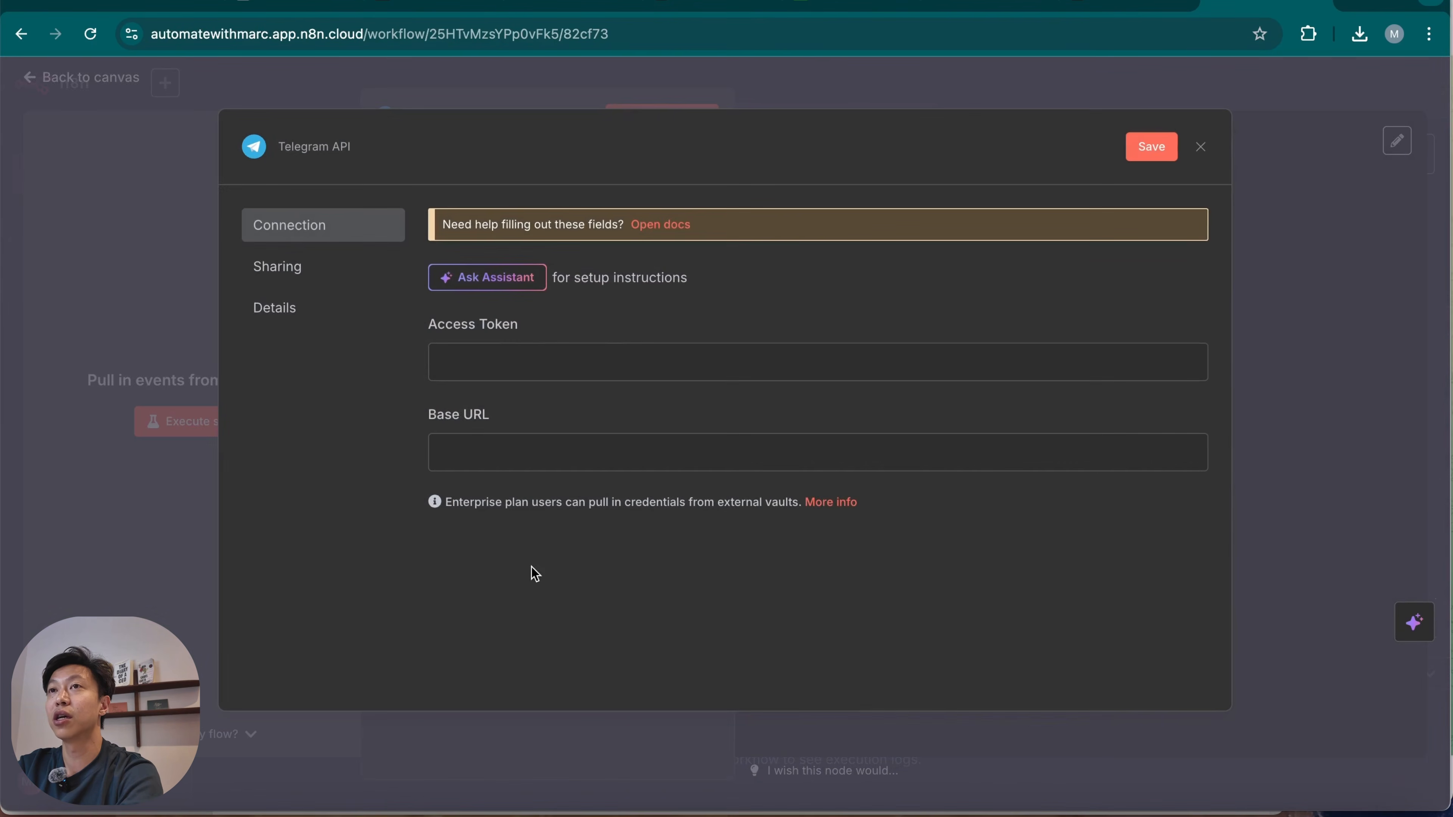
{"action": "left_click", "coordinate": [569, 369]}
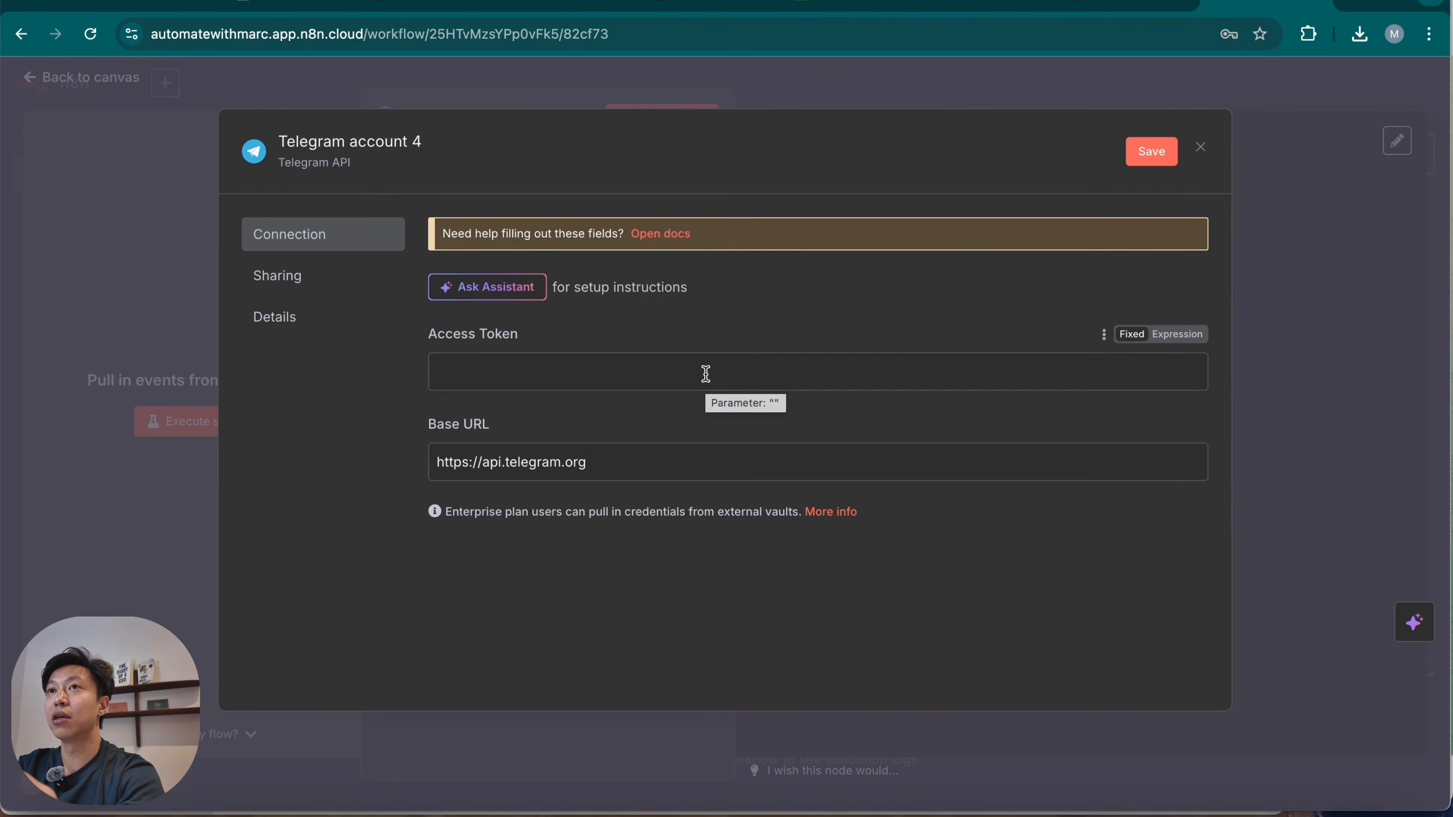
{"action": "left_click", "coordinate": [706, 373]}
{"action": "key", "text": "super+v"}
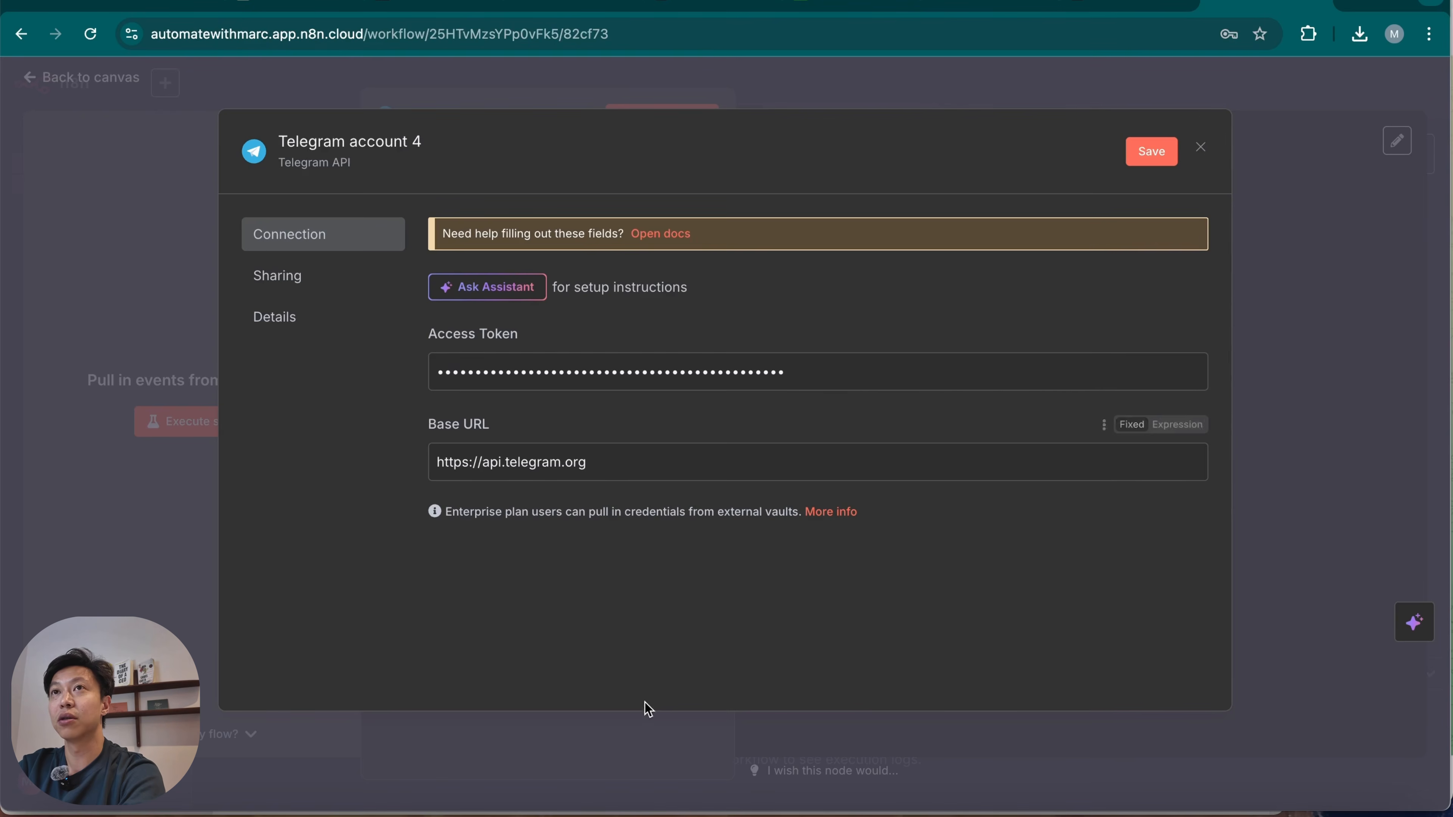
{"action": "left_click", "coordinate": [1166, 152]}
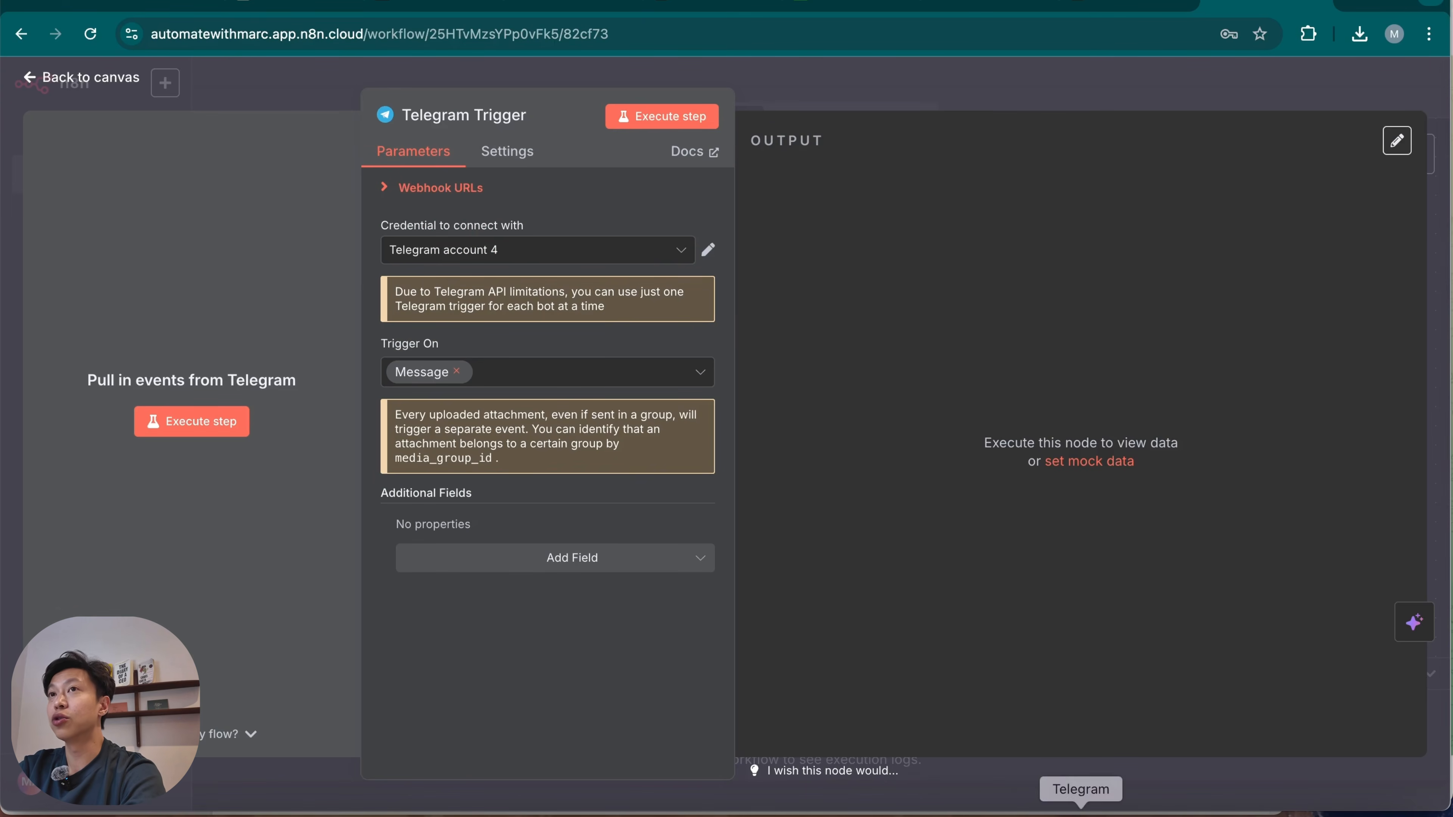
Switch to Telegram, open the new image_to_video bot from BotFather's link and start its chat.
{"action": "left_click", "coordinate": [1079, 809]}
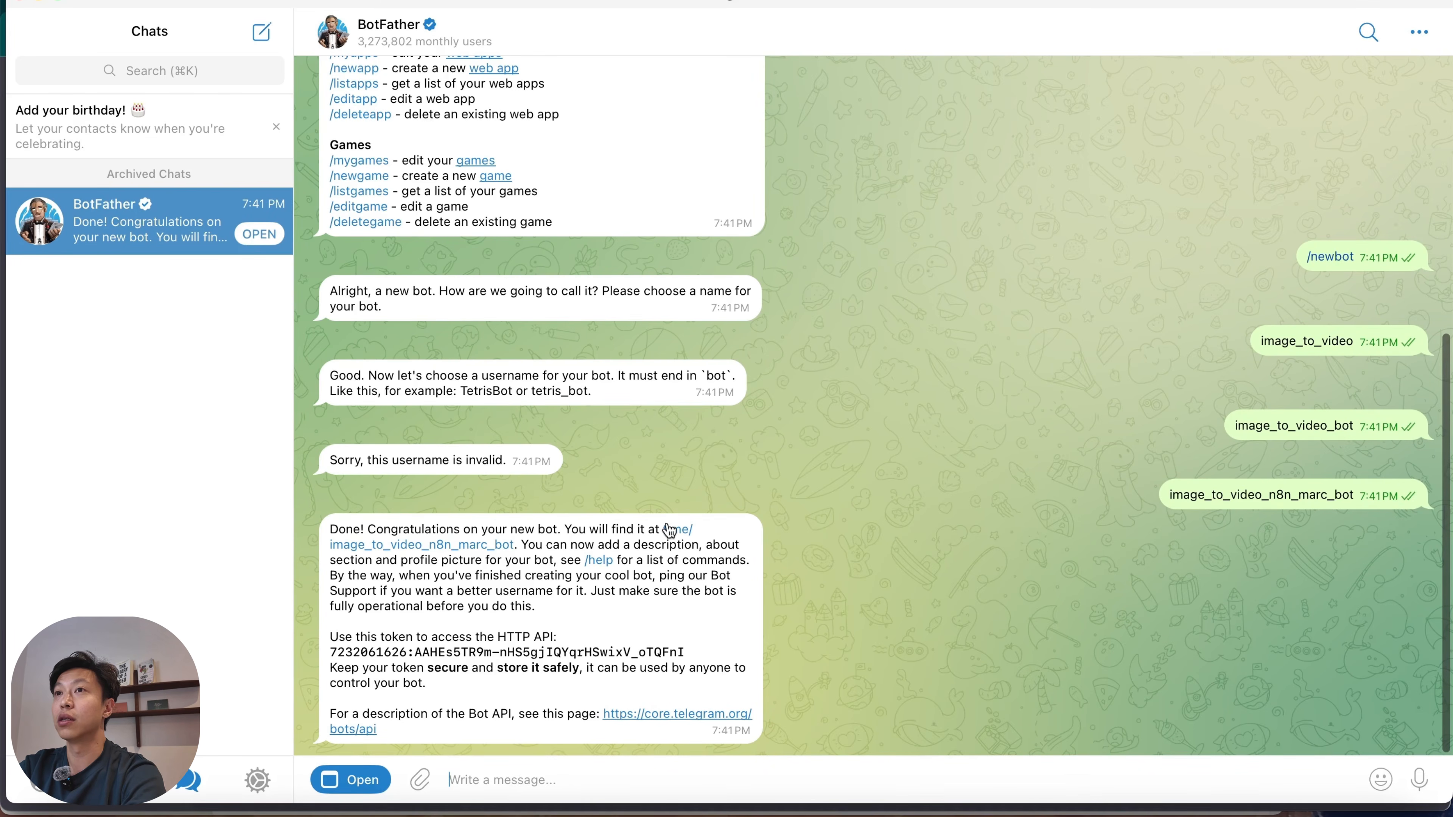
{"action": "left_click", "coordinate": [677, 533]}
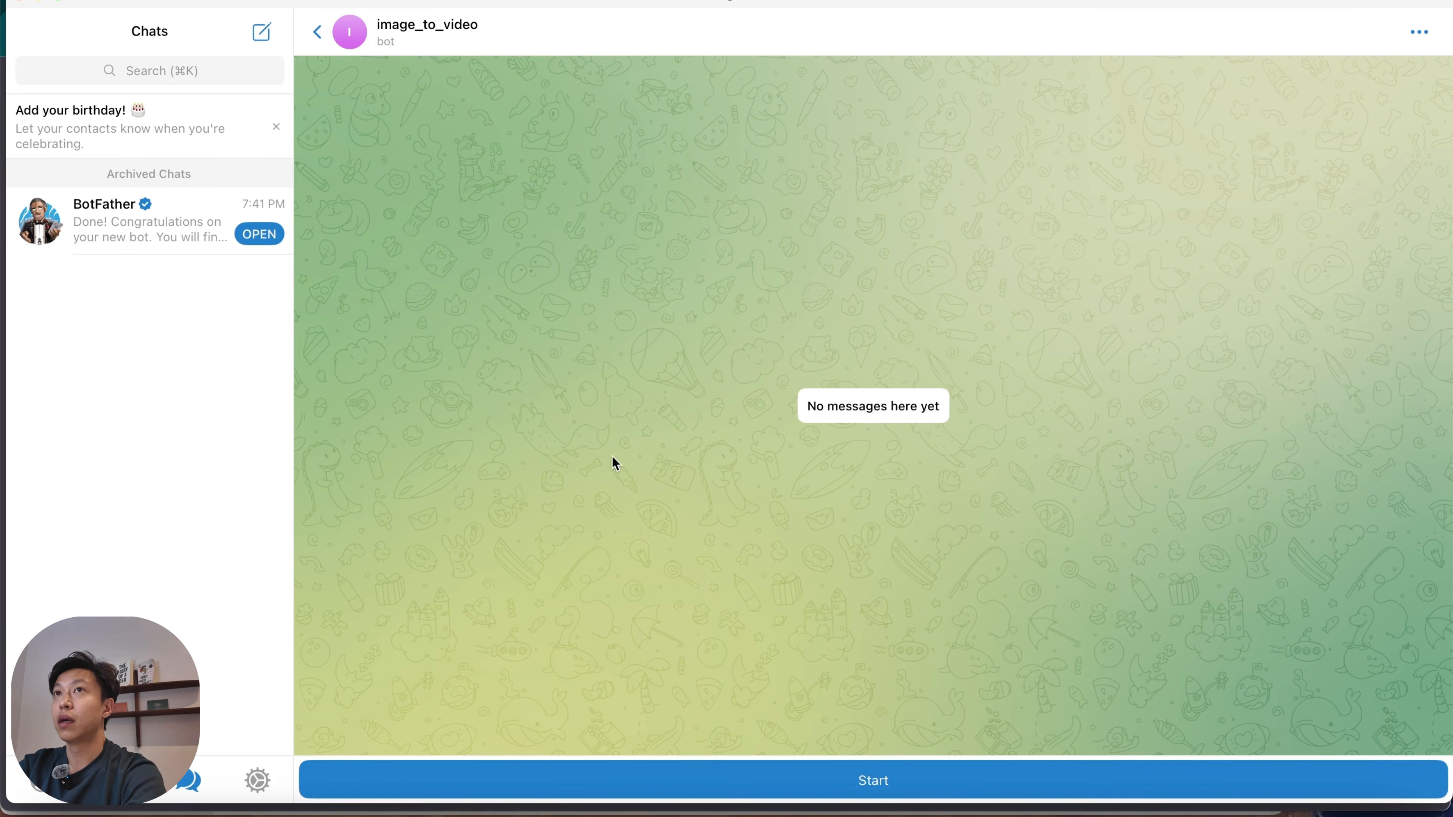
{"action": "left_click", "coordinate": [925, 785]}
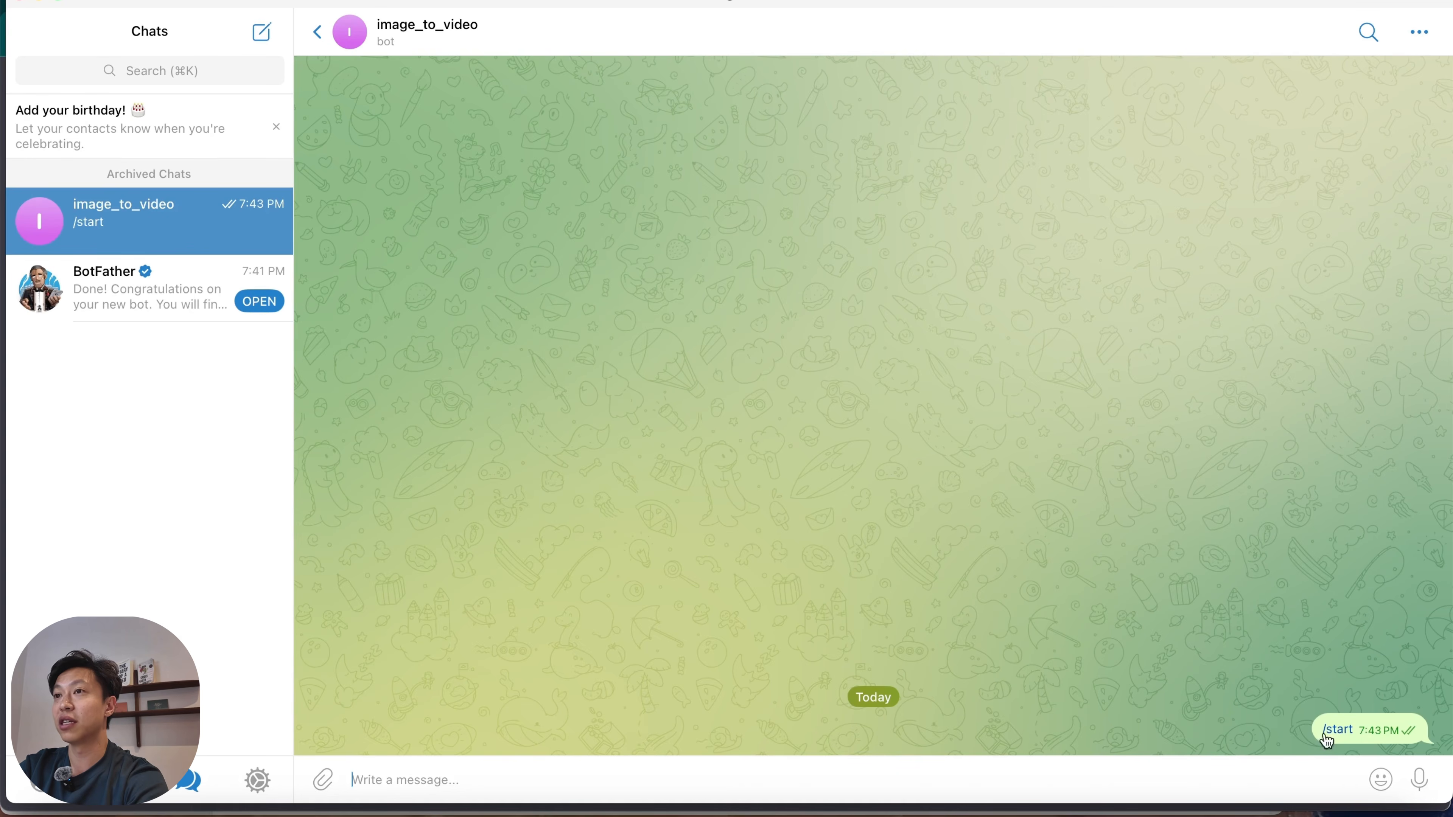
Switch back to Chrome, execute the Telegram Trigger, check the message text in its output and return to the canvas.
{"action": "left_click", "coordinate": [987, 813]}
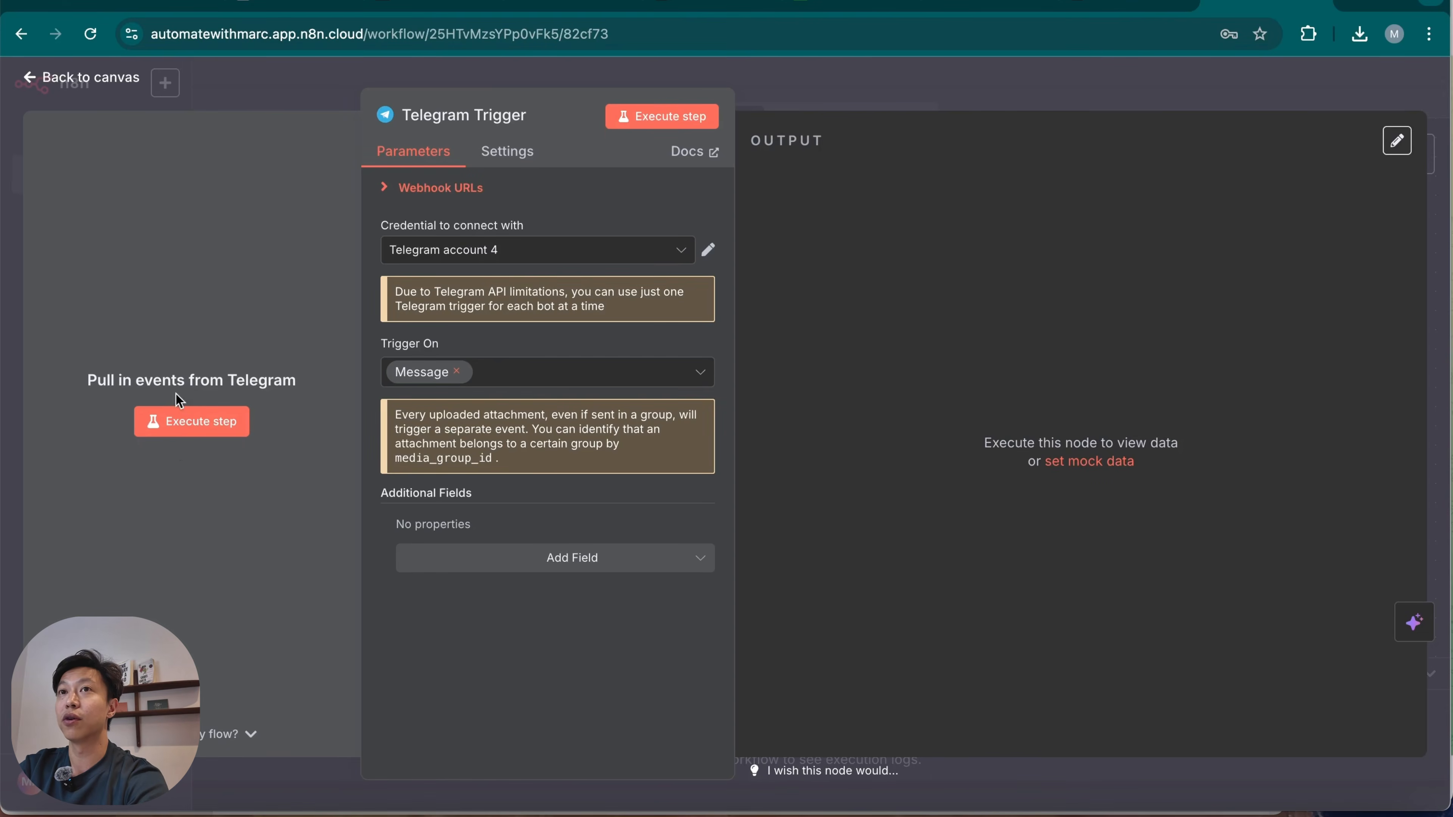
{"action": "left_click", "coordinate": [191, 426]}
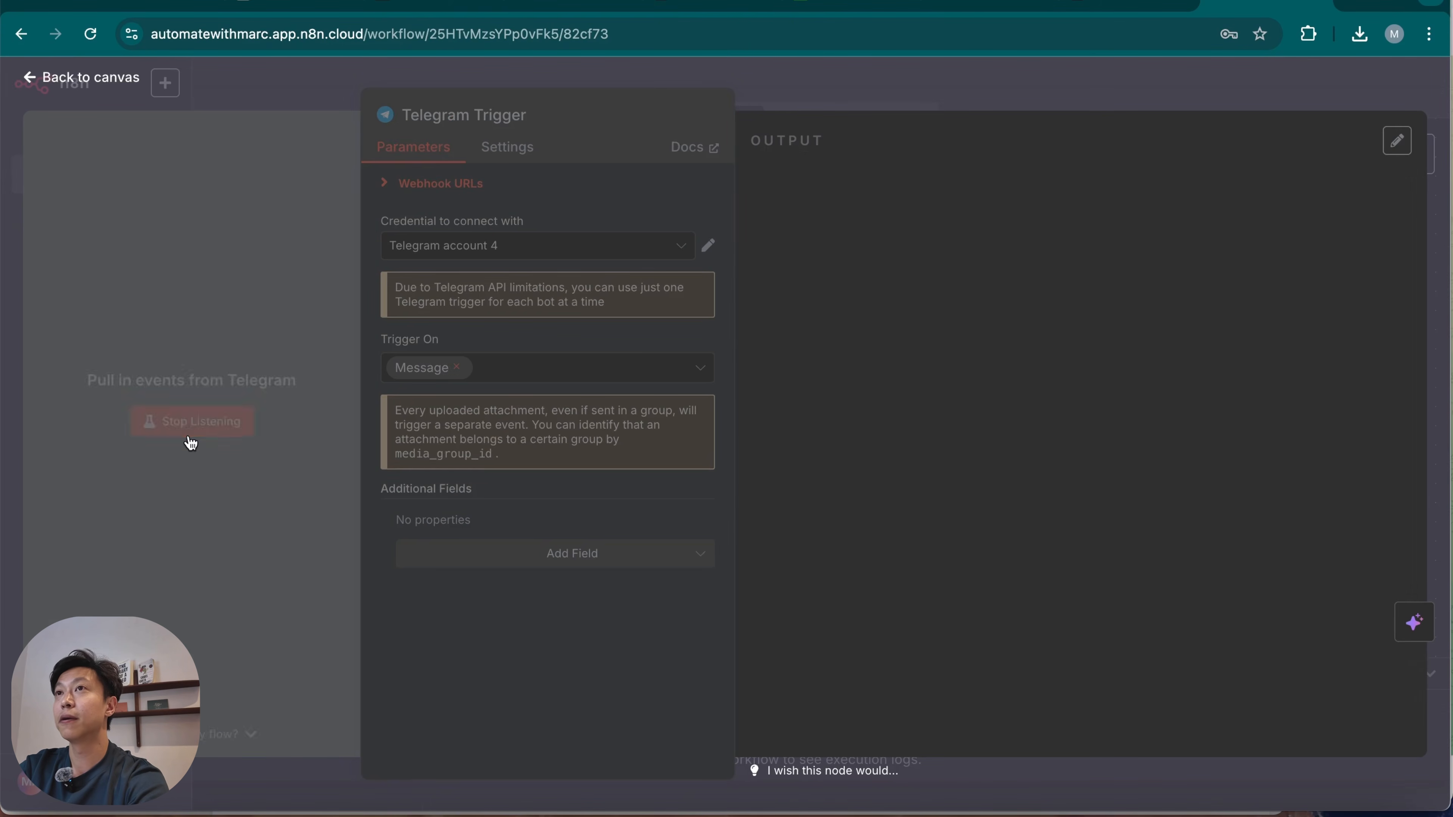
{"action": "scroll", "coordinate": [971, 650], "scroll_direction": "down", "scroll_amount": 3}
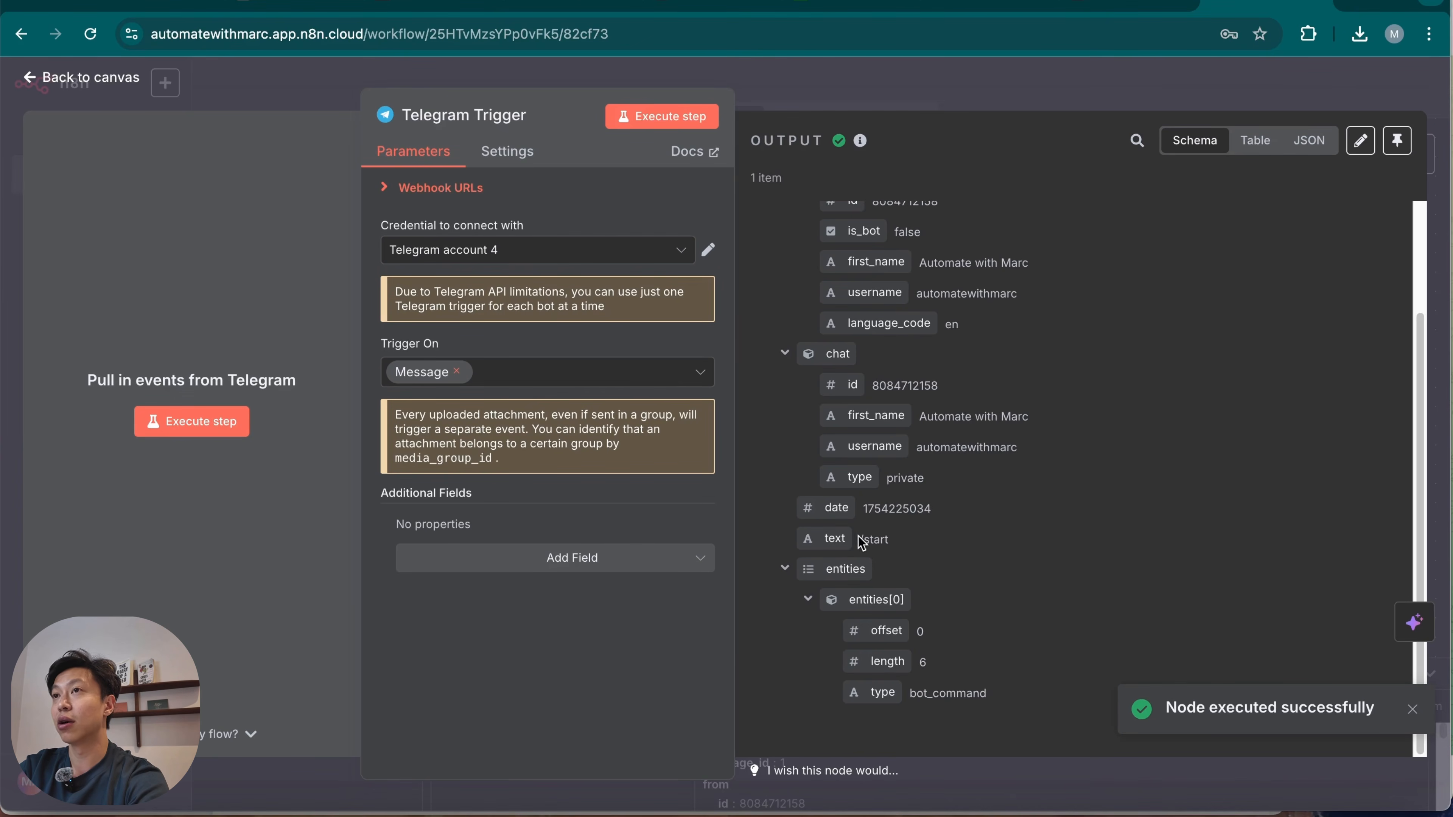
{"action": "scroll", "coordinate": [1128, 607], "scroll_direction": "up", "scroll_amount": 3}
{"action": "scroll", "coordinate": [985, 625], "scroll_direction": "down", "scroll_amount": 2}
{"action": "scroll", "coordinate": [985, 625], "scroll_direction": "down", "scroll_amount": 1}
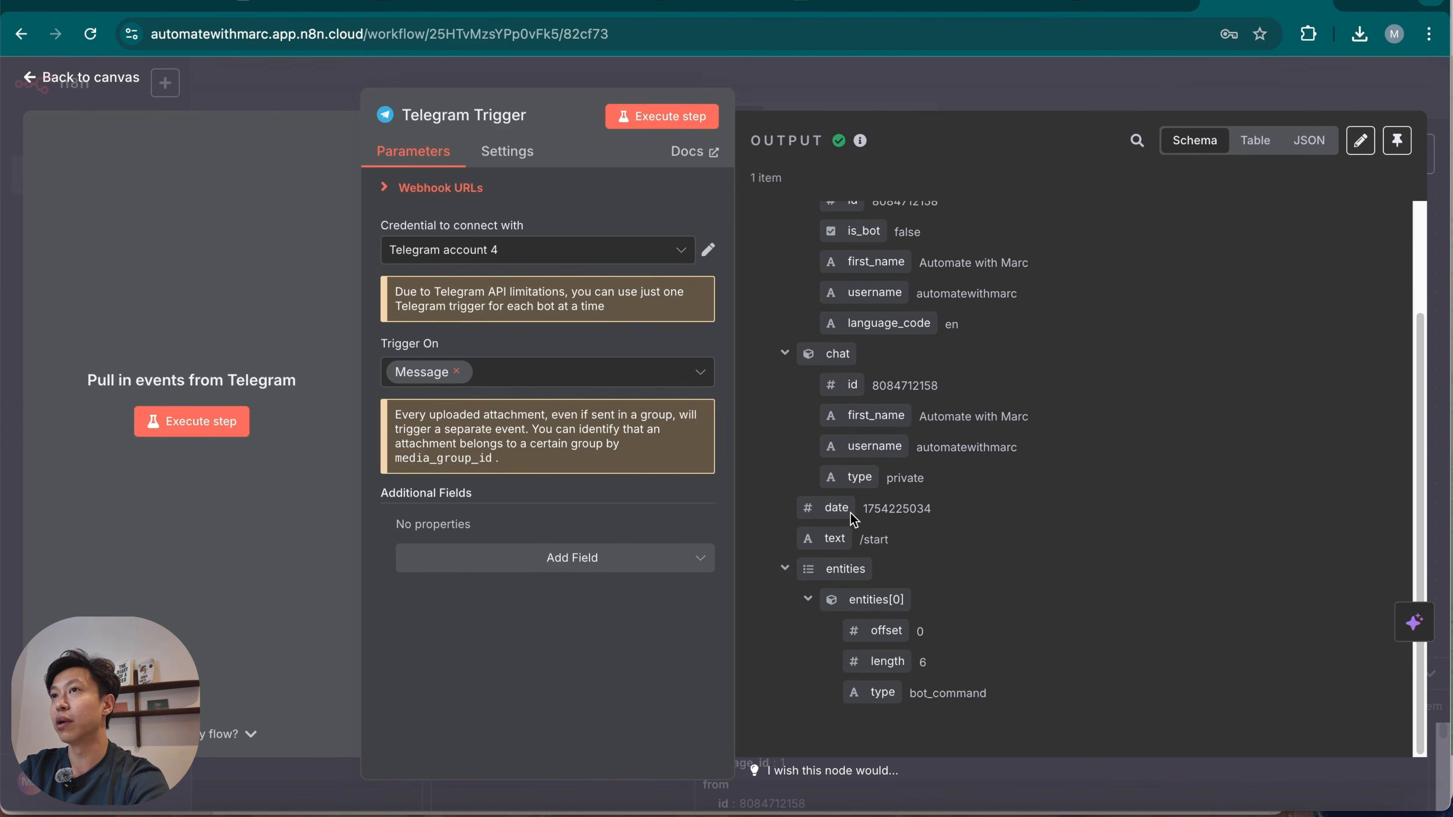
{"action": "left_click_drag", "start_coordinate": [858, 539], "coordinate": [907, 543]}
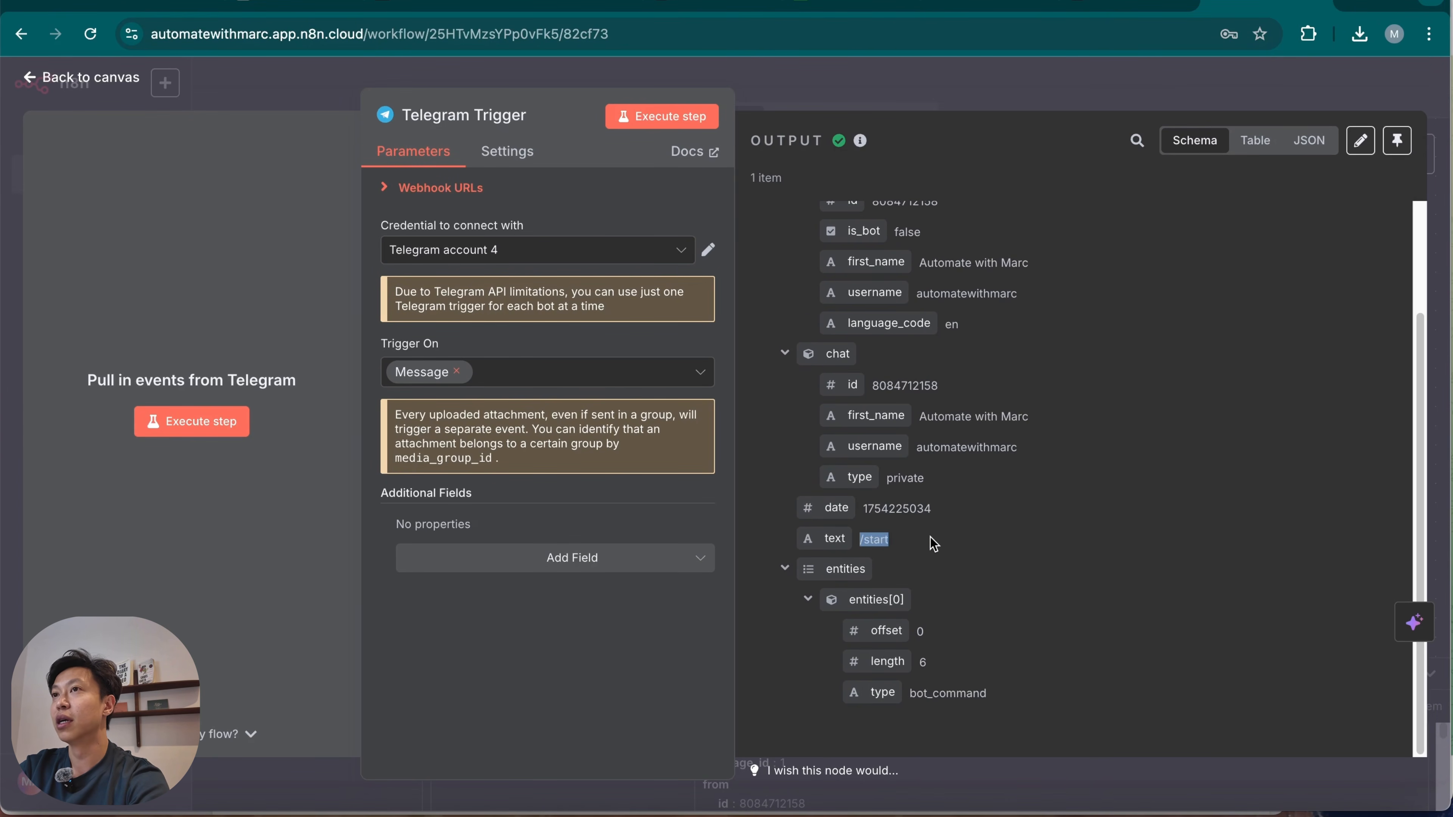
{"action": "left_click", "coordinate": [1059, 94]}
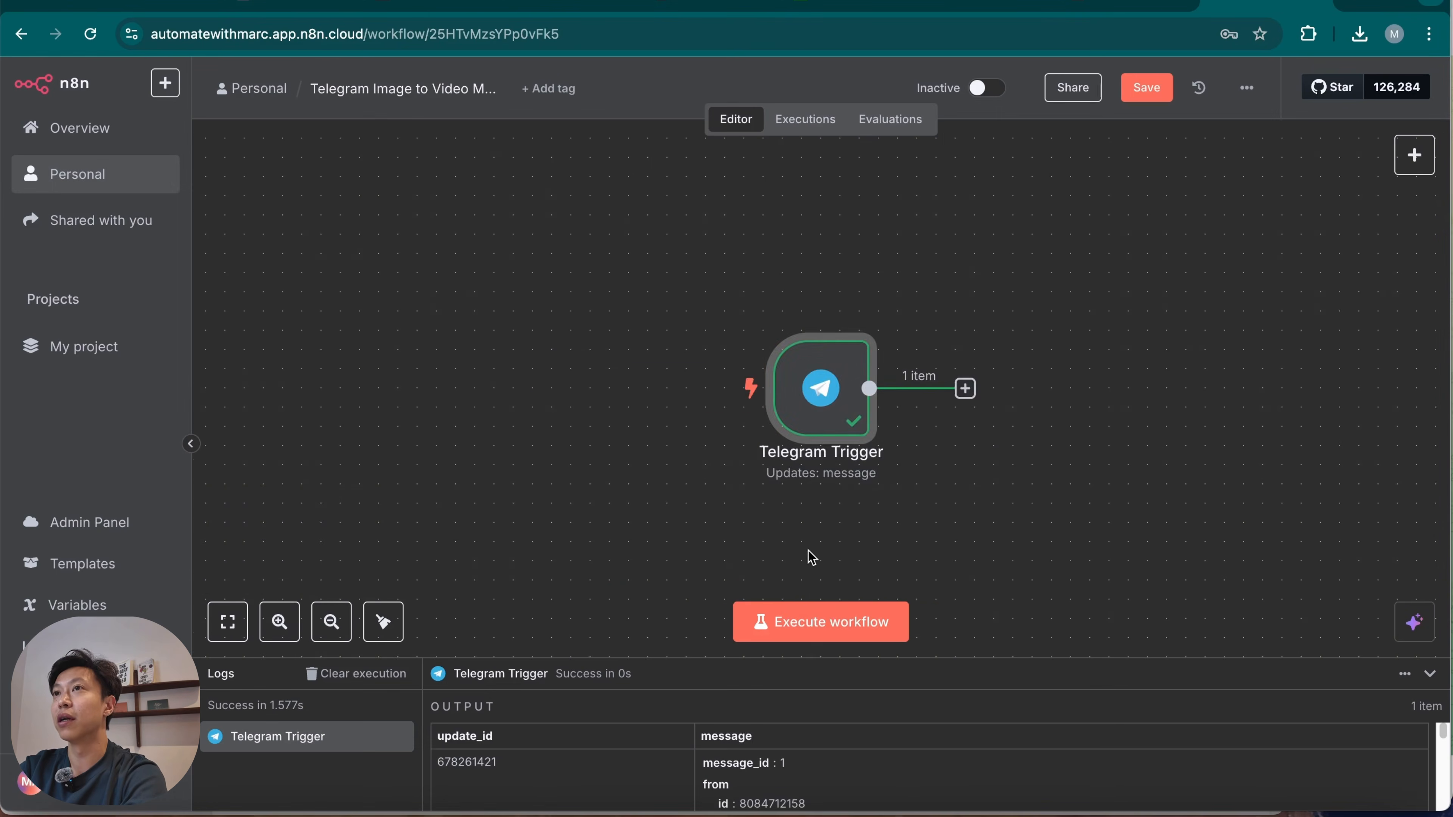
{"action": "scroll", "coordinate": [860, 558], "scroll_direction": "right", "scroll_amount": 5}
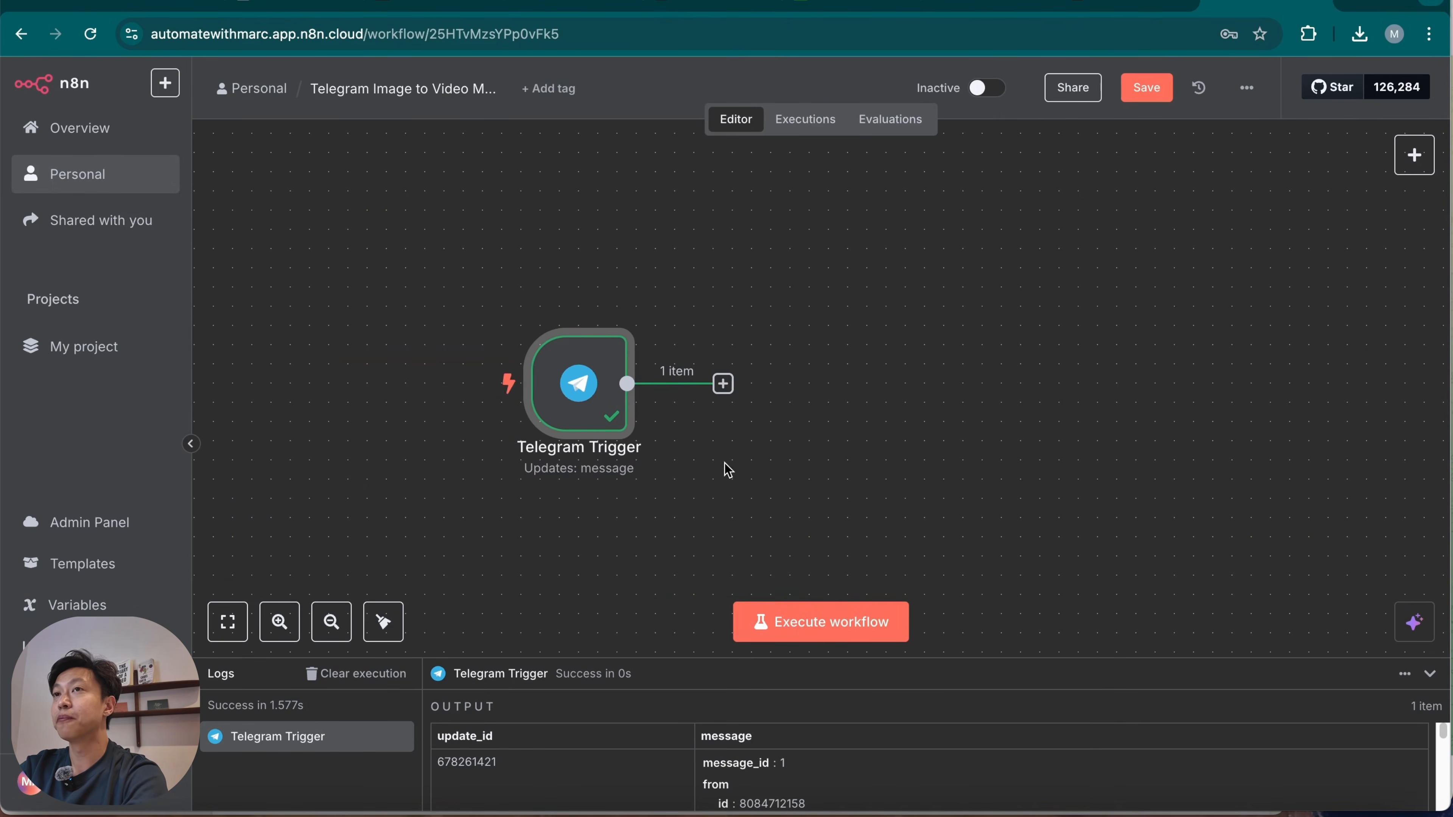
Add an If node after the Telegram Trigger and return to the canvas.
{"action": "left_click", "coordinate": [723, 384]}
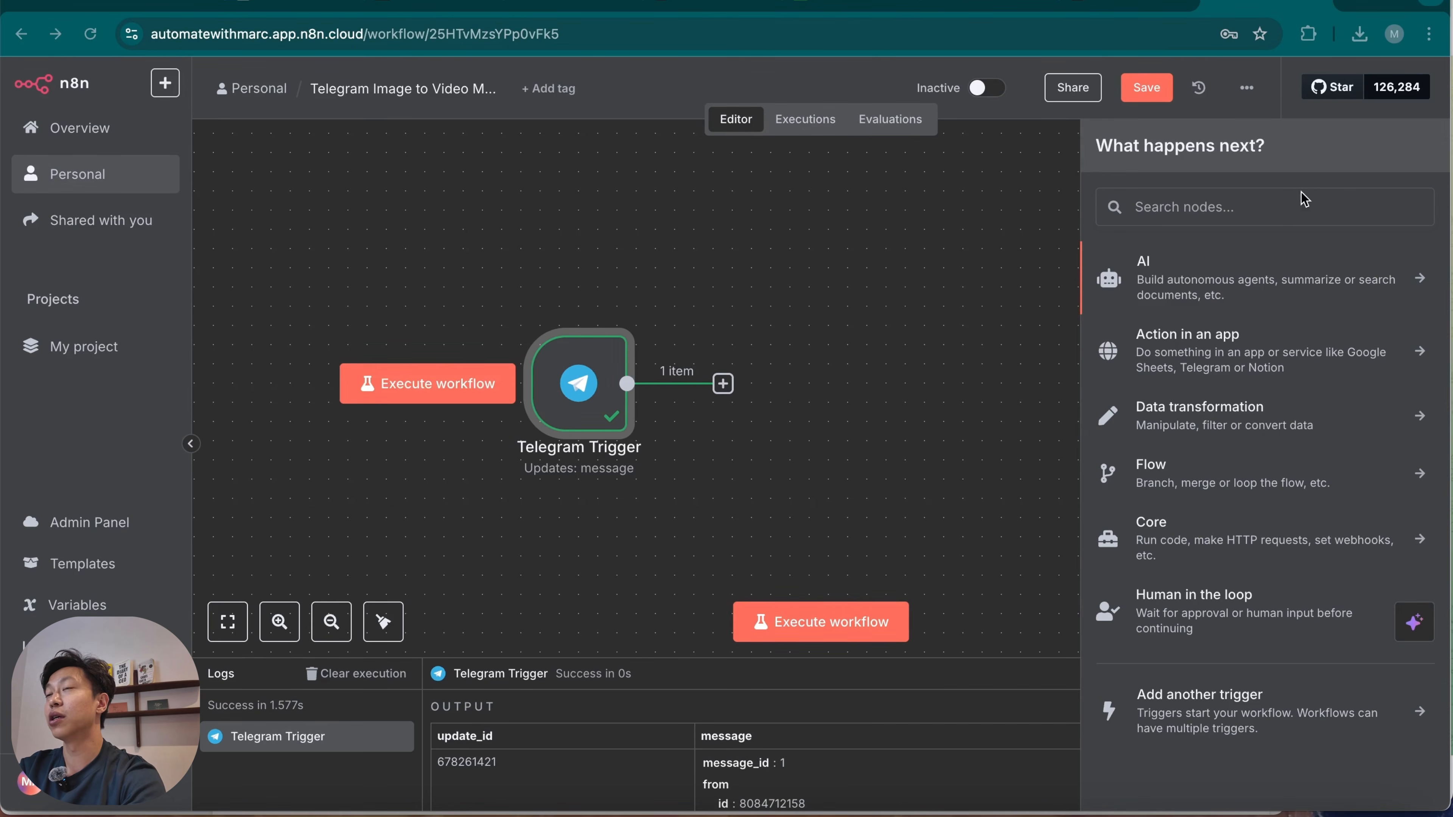
{"action": "type", "text": "if"}
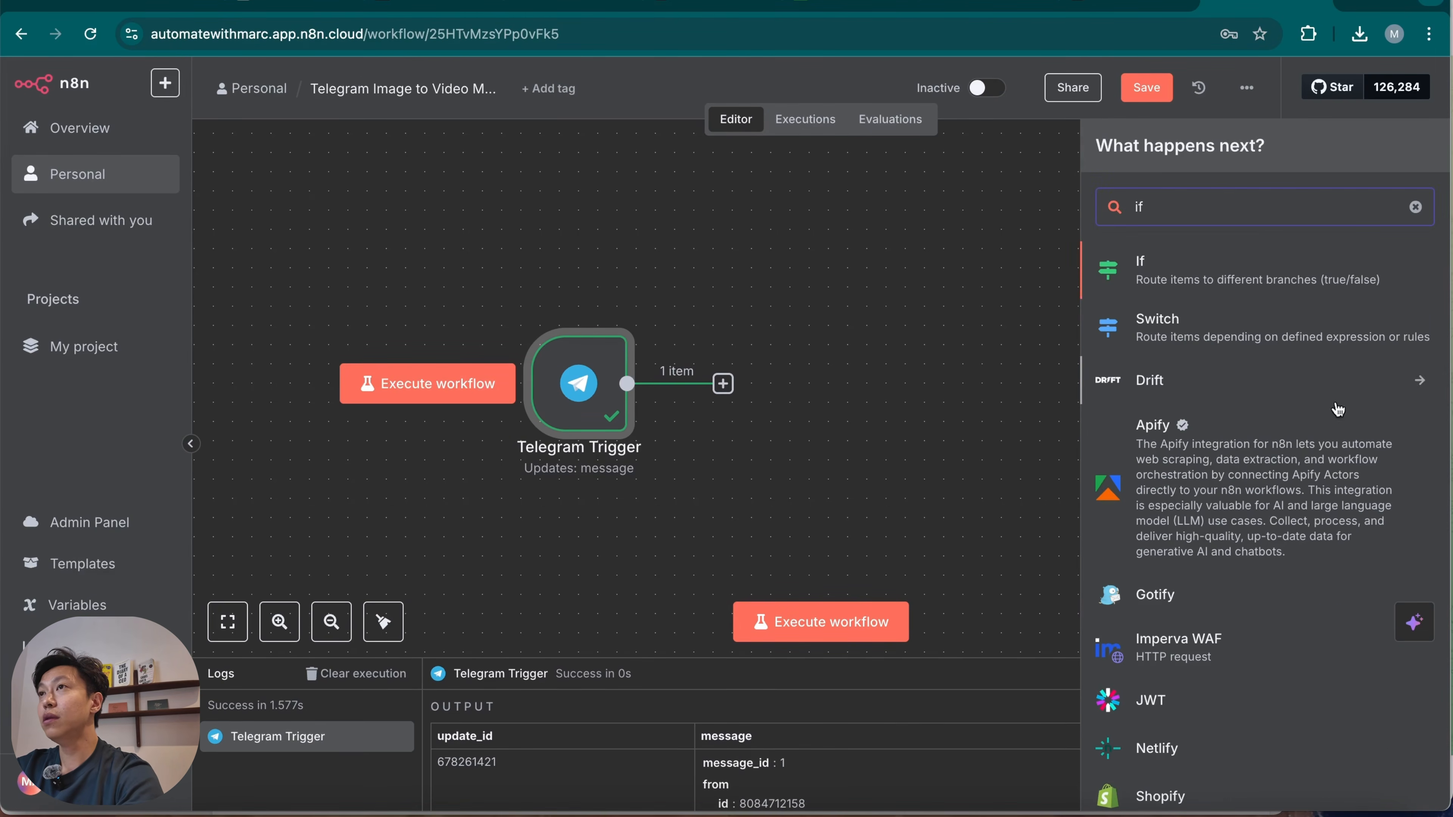
{"action": "left_click", "coordinate": [1284, 279]}
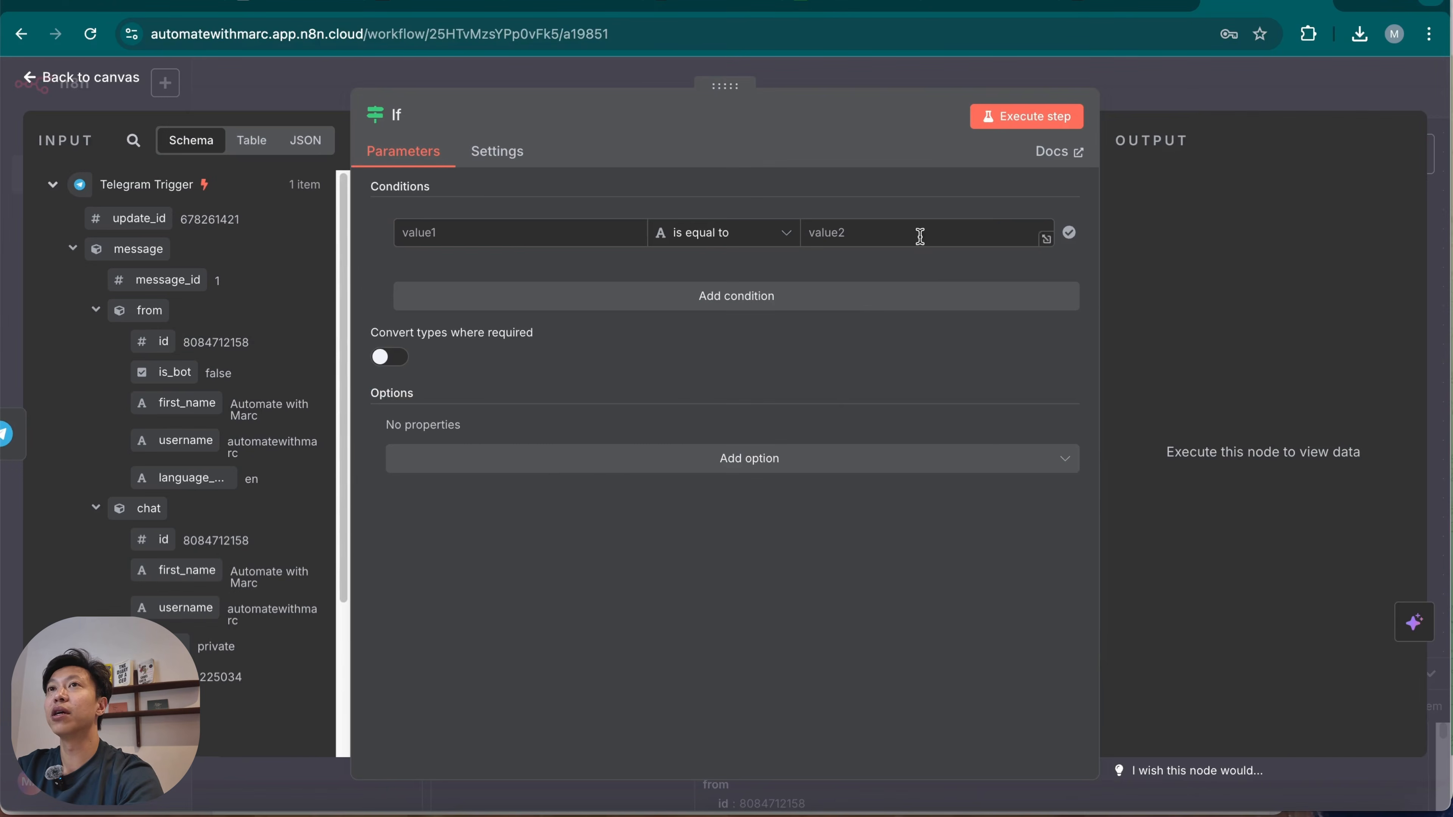
{"action": "left_click", "coordinate": [1198, 99]}
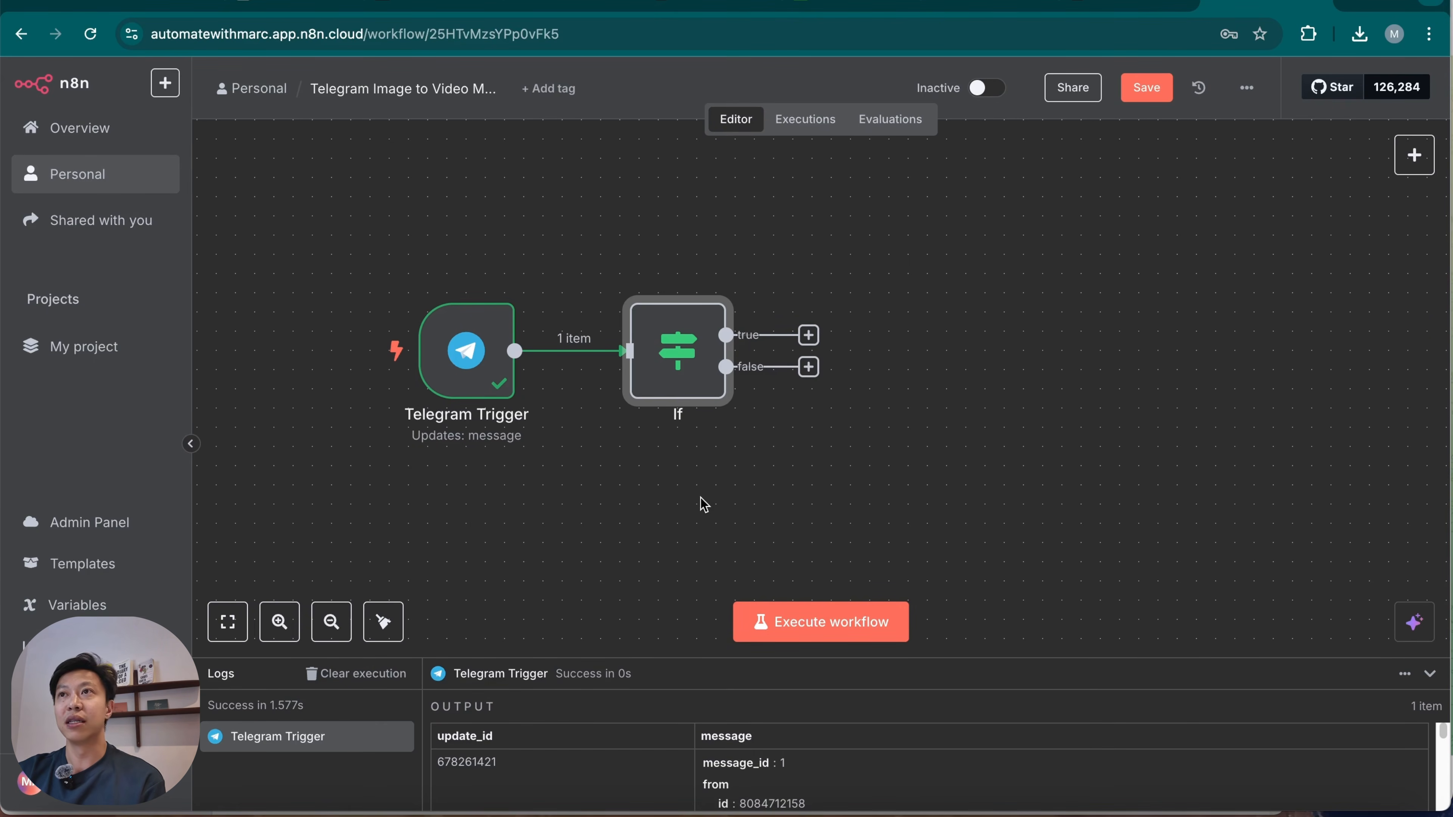
{"action": "key", "text": "super+Tab"}
{"action": "left_click", "coordinate": [323, 779]}
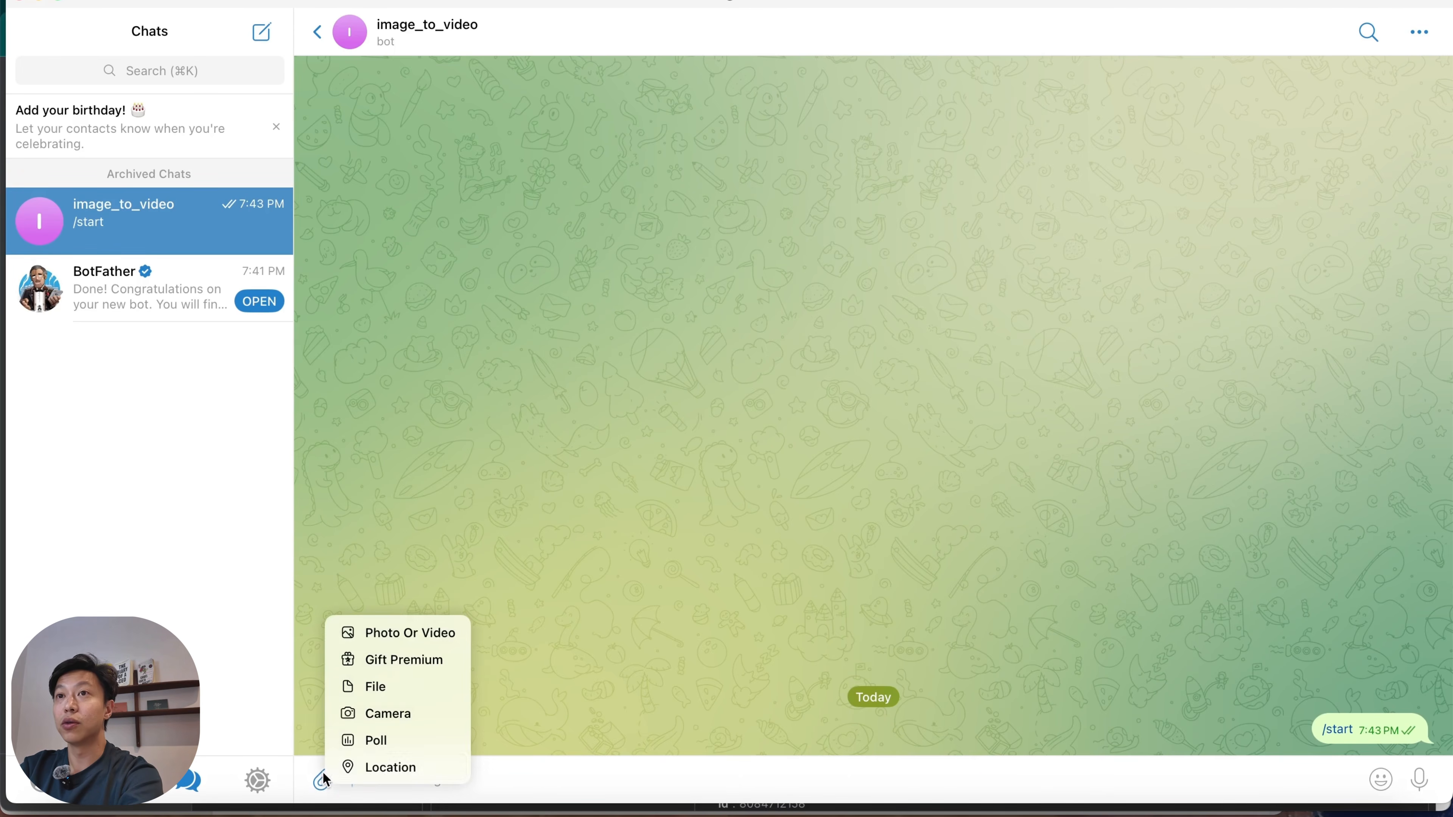
{"action": "left_click", "coordinate": [376, 687]}
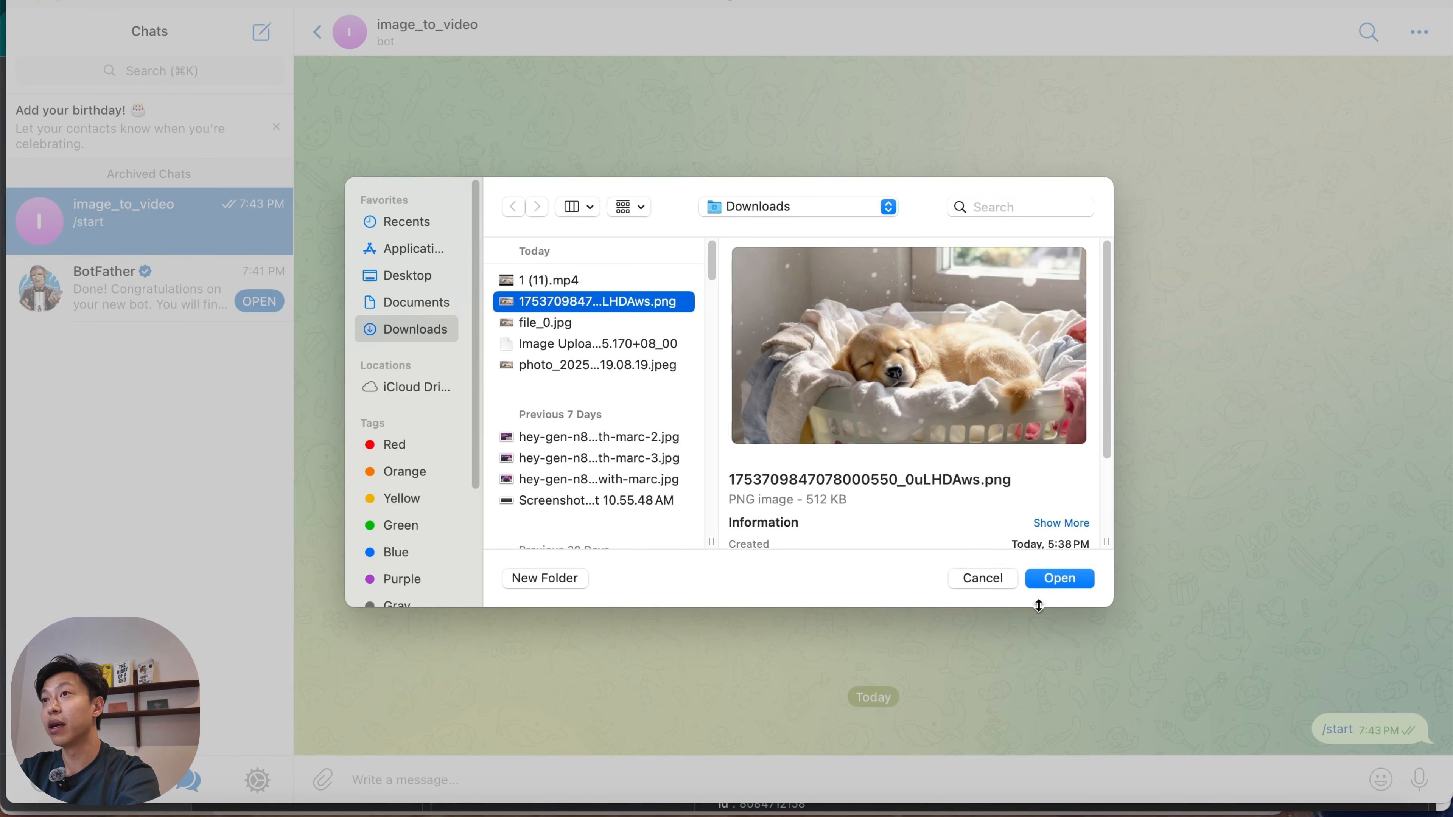
{"action": "left_click", "coordinate": [1065, 580]}
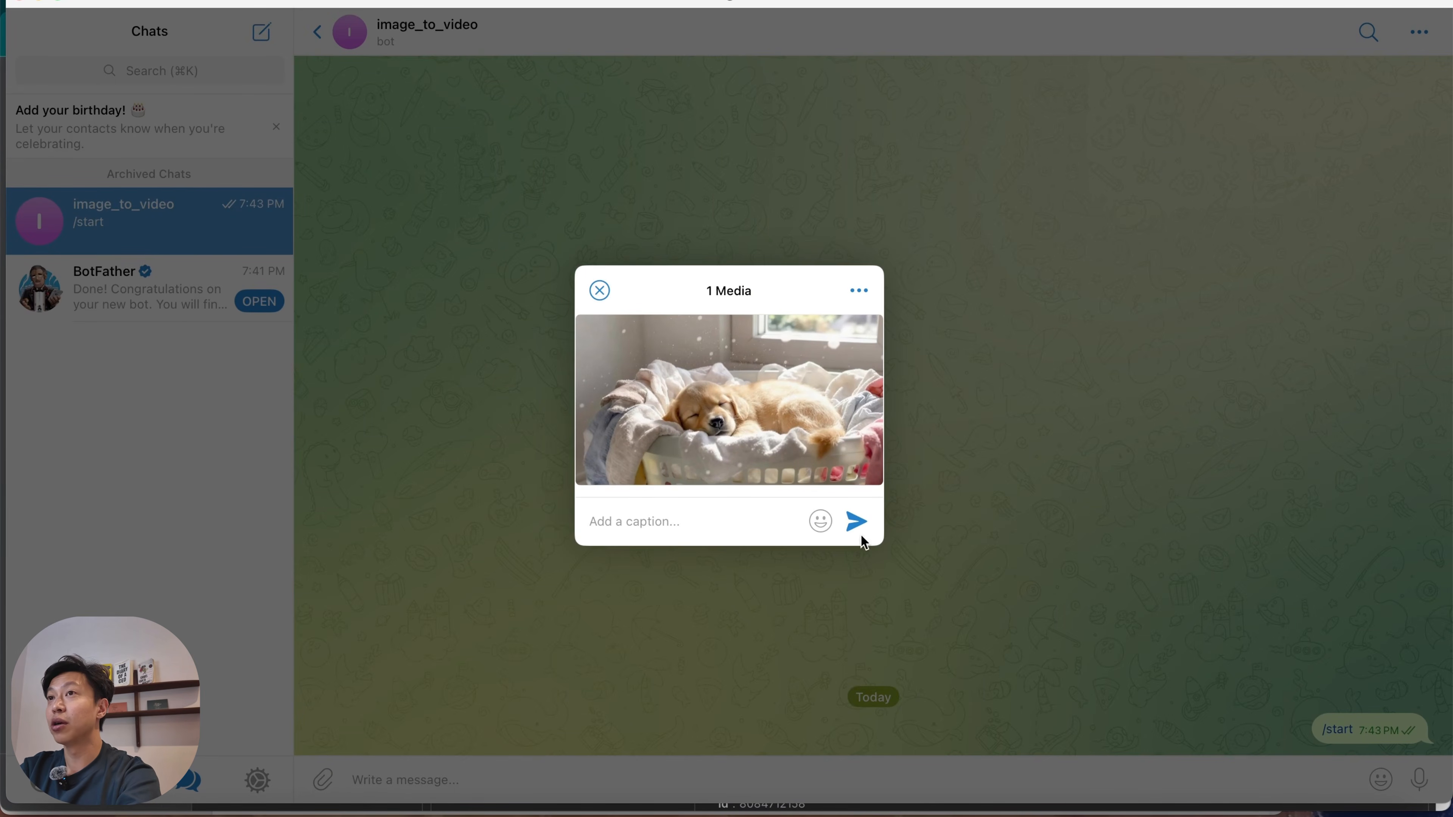
{"action": "left_click", "coordinate": [856, 522]}
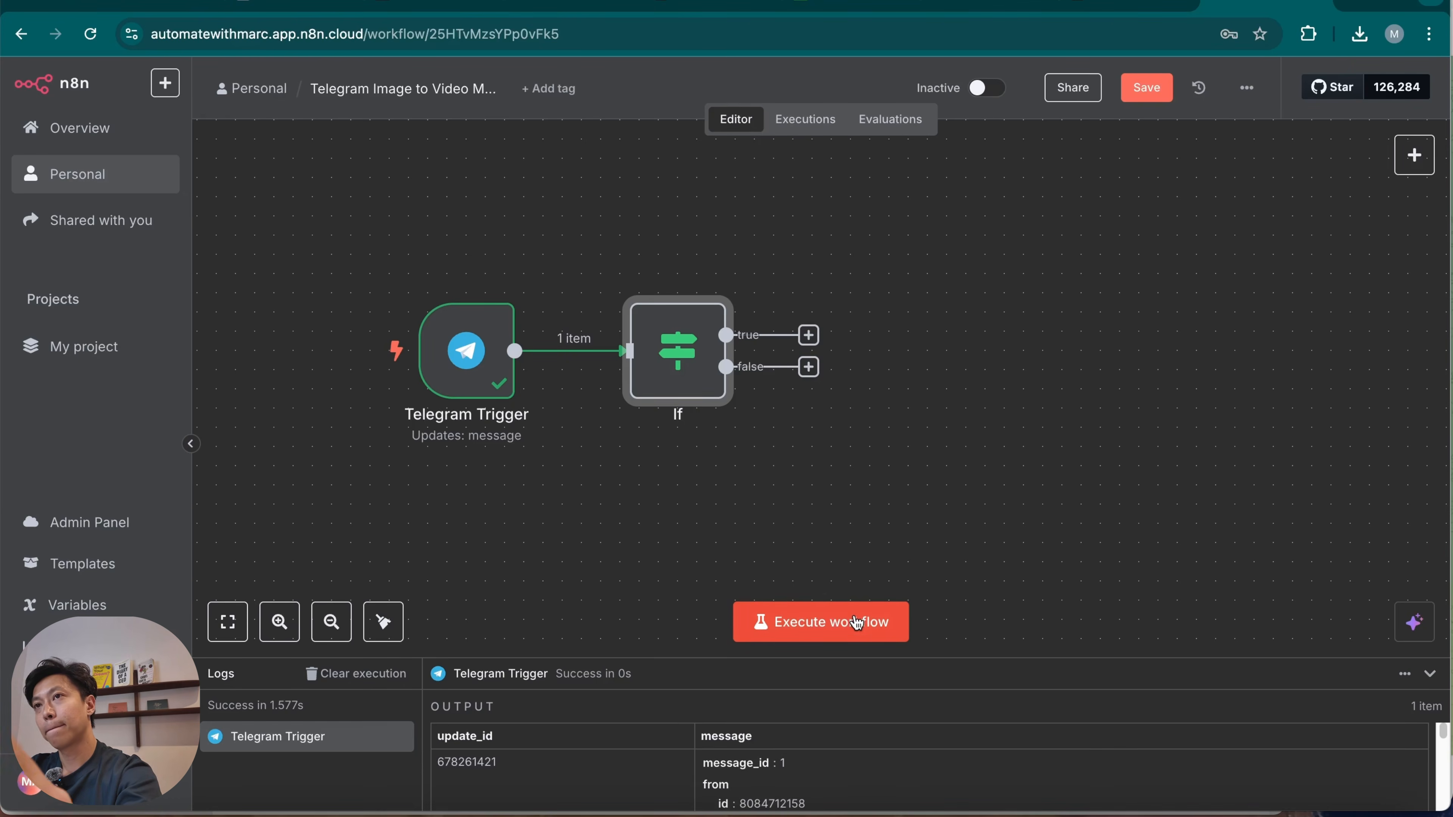
Execute the workflow in n8n and review the photo entries in the Telegram Trigger's output, collapsing the photo list.
{"action": "left_click", "coordinate": [850, 624]}
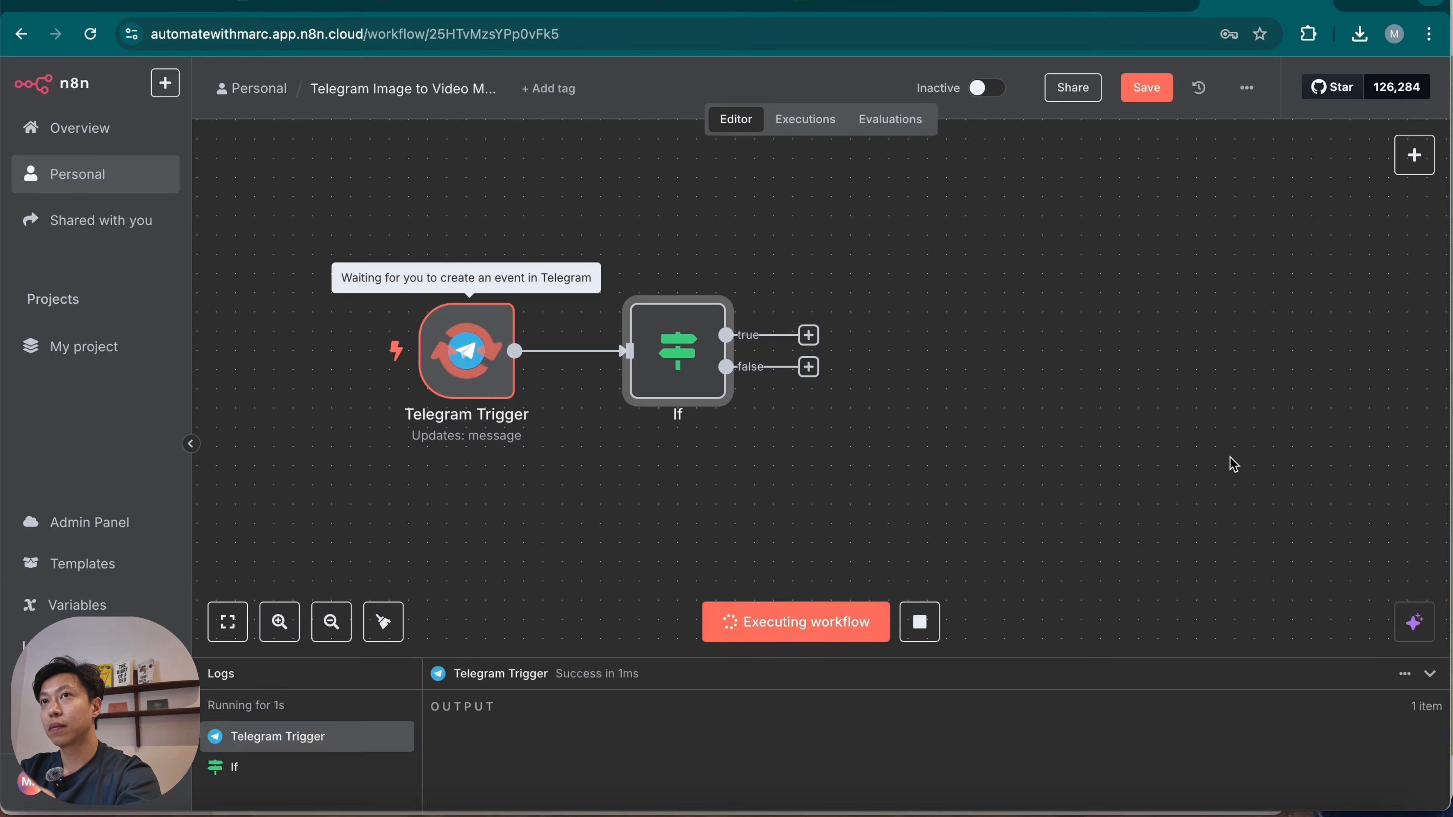
{"action": "double_click", "coordinate": [495, 366]}
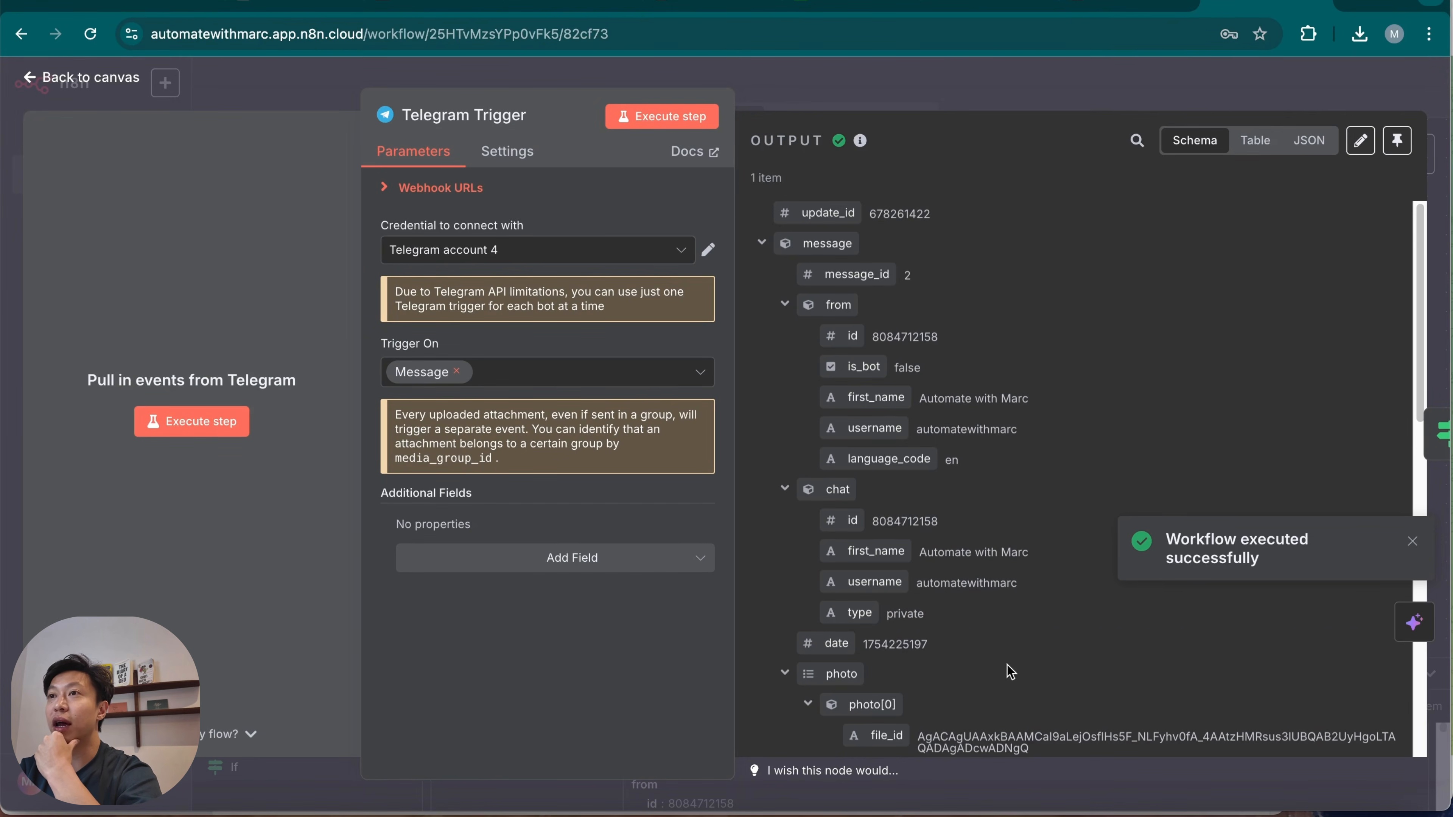
{"action": "scroll", "coordinate": [1007, 666], "scroll_direction": "down", "scroll_amount": 2}
{"action": "scroll", "coordinate": [1014, 636], "scroll_direction": "down", "scroll_amount": 5}
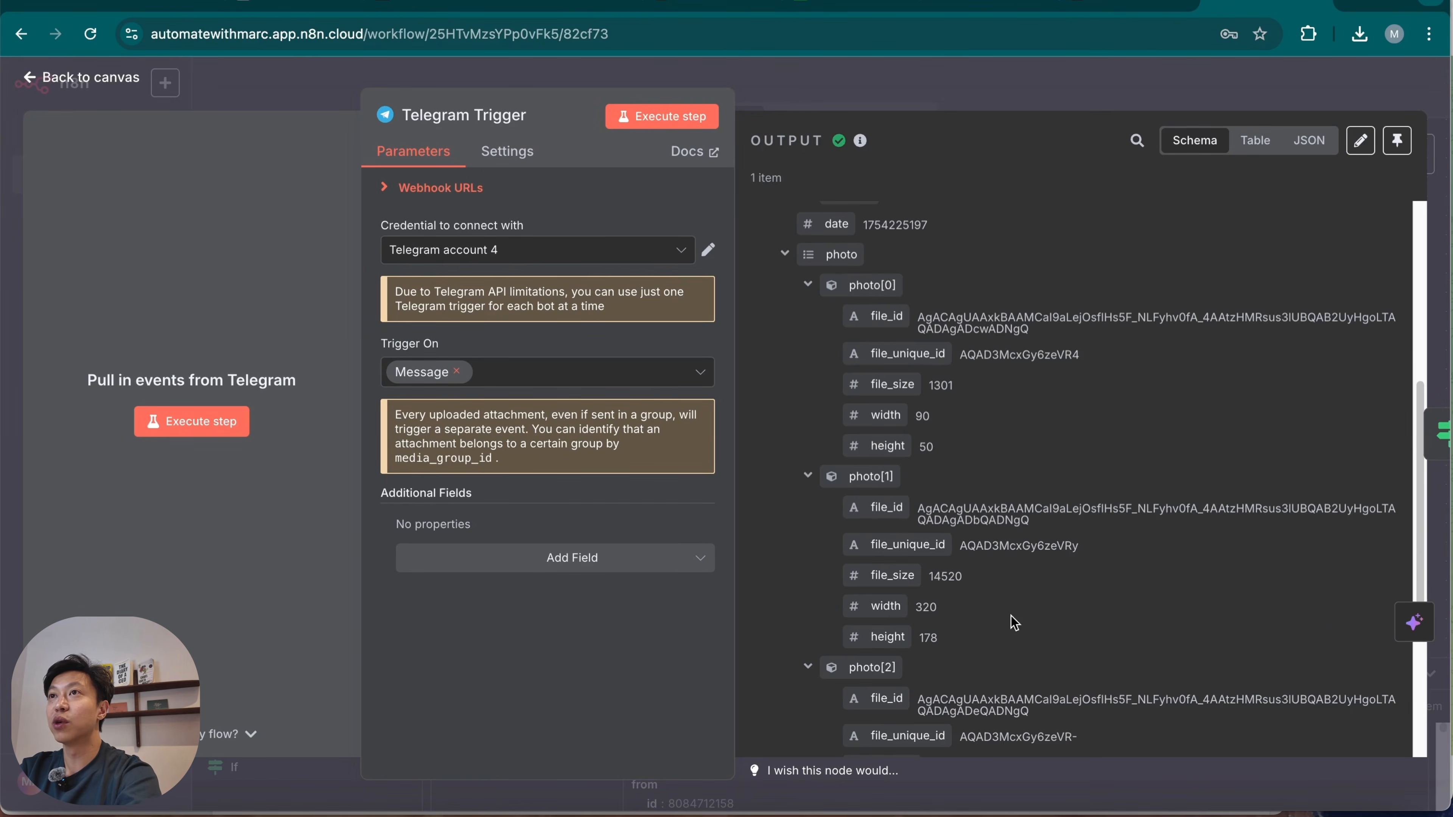
{"action": "scroll", "coordinate": [1012, 621], "scroll_direction": "up", "scroll_amount": 7}
{"action": "left_click", "coordinate": [786, 666]}
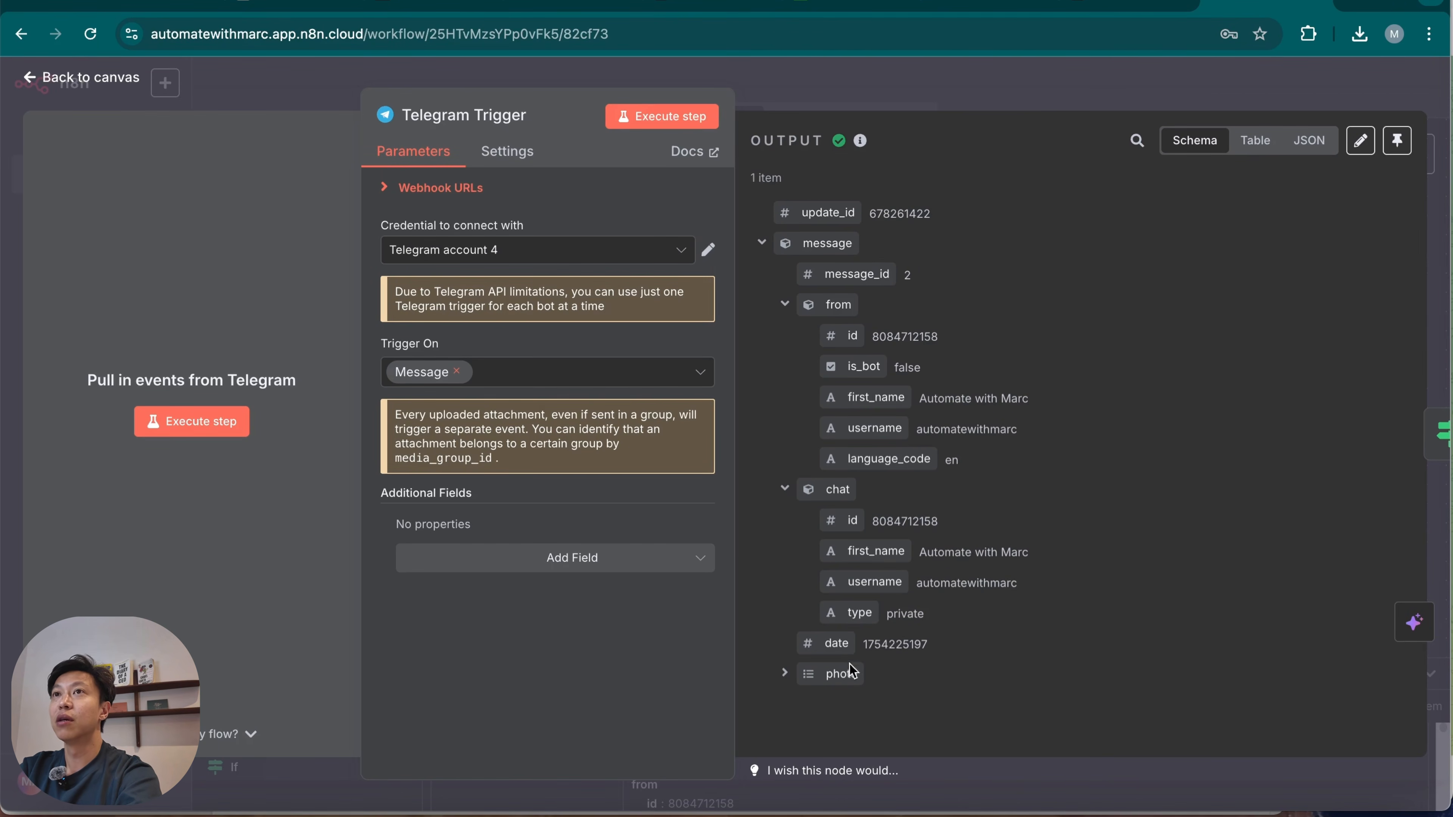
{"action": "left_click", "coordinate": [949, 87]}
Open the Aug 3, 19:44:03 execution and check the message fields in its Telegram Trigger output.
{"action": "left_click", "coordinate": [793, 129]}
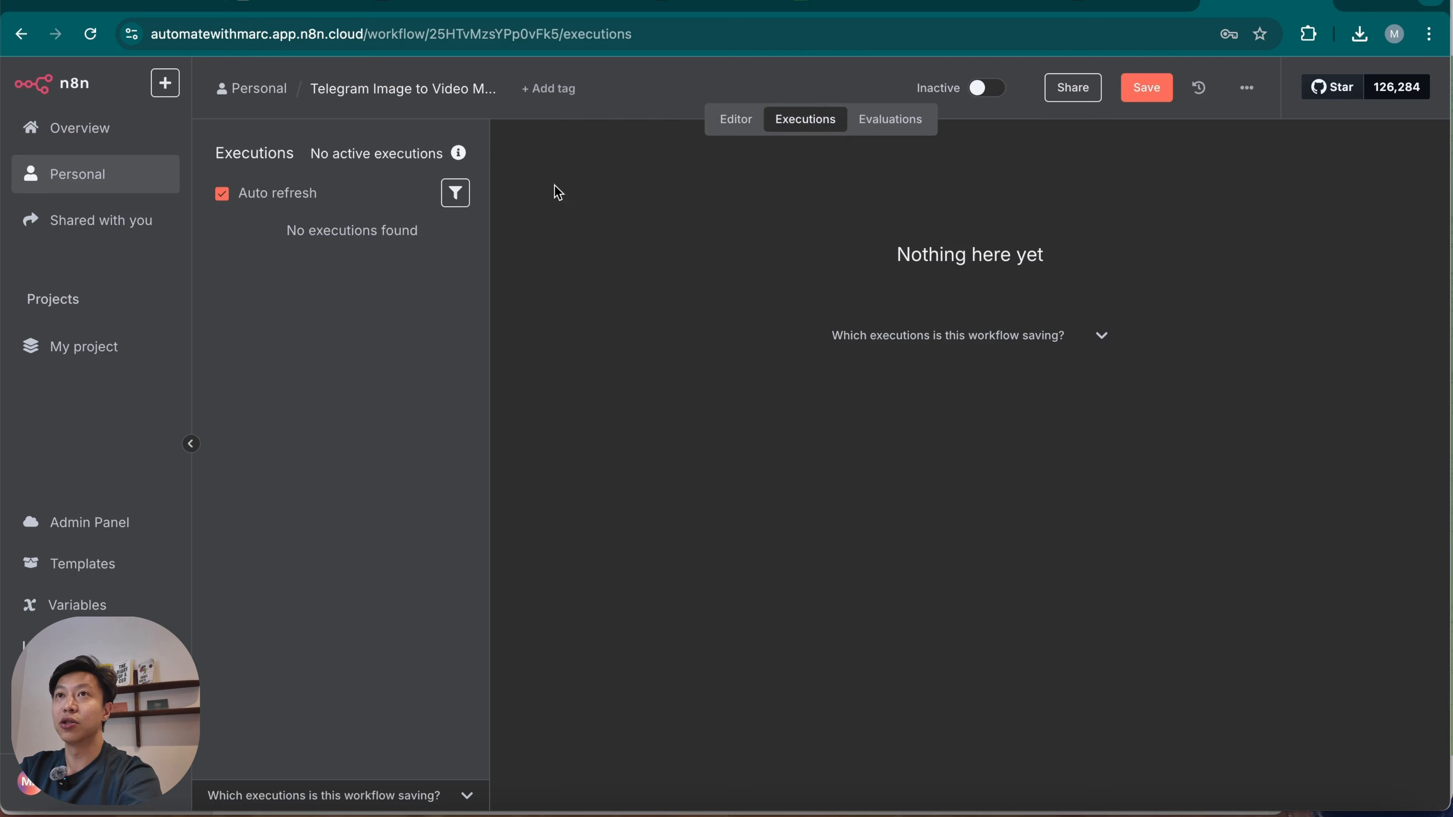
{"action": "left_click", "coordinate": [334, 314]}
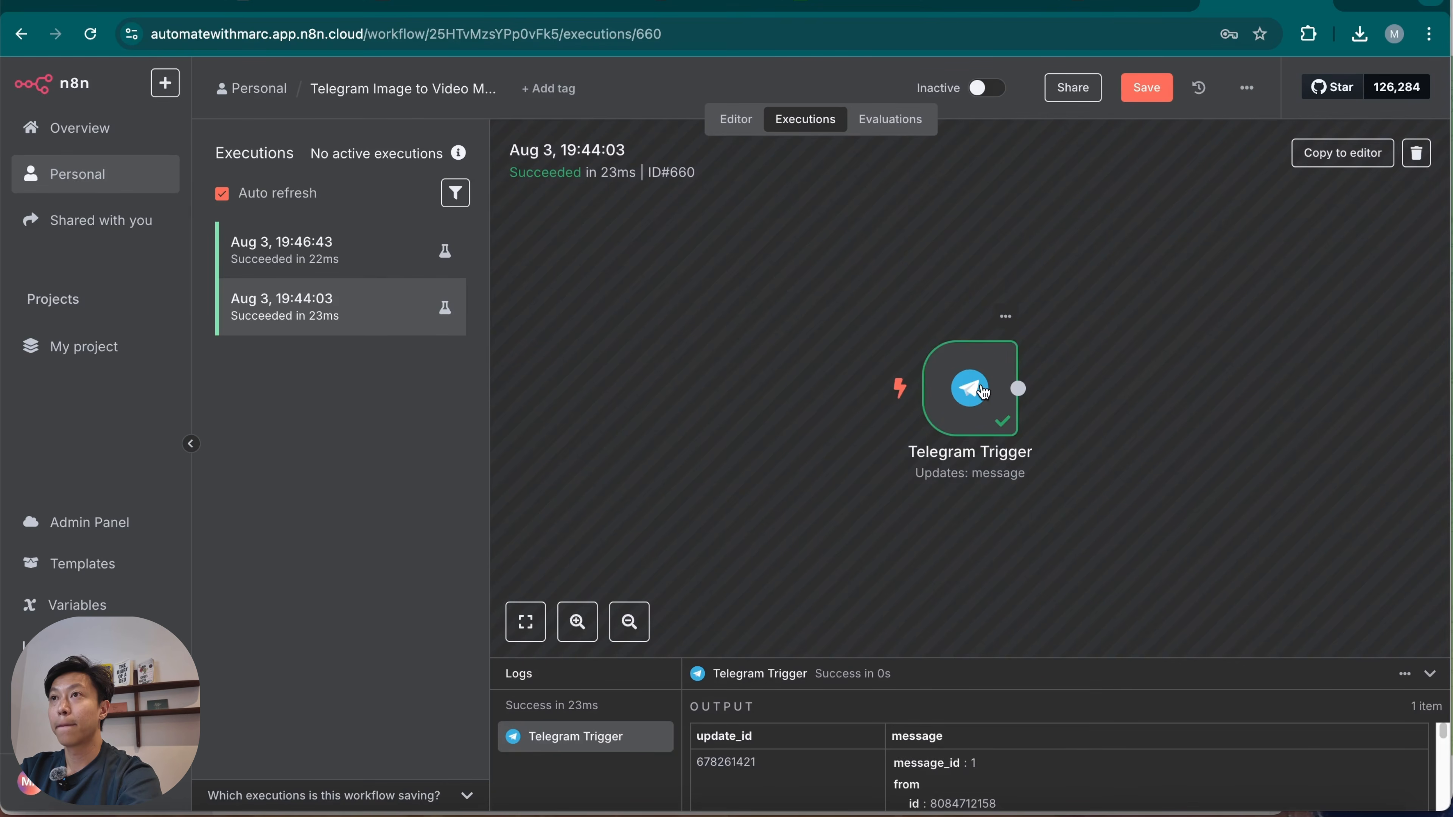
{"action": "double_click", "coordinate": [983, 392]}
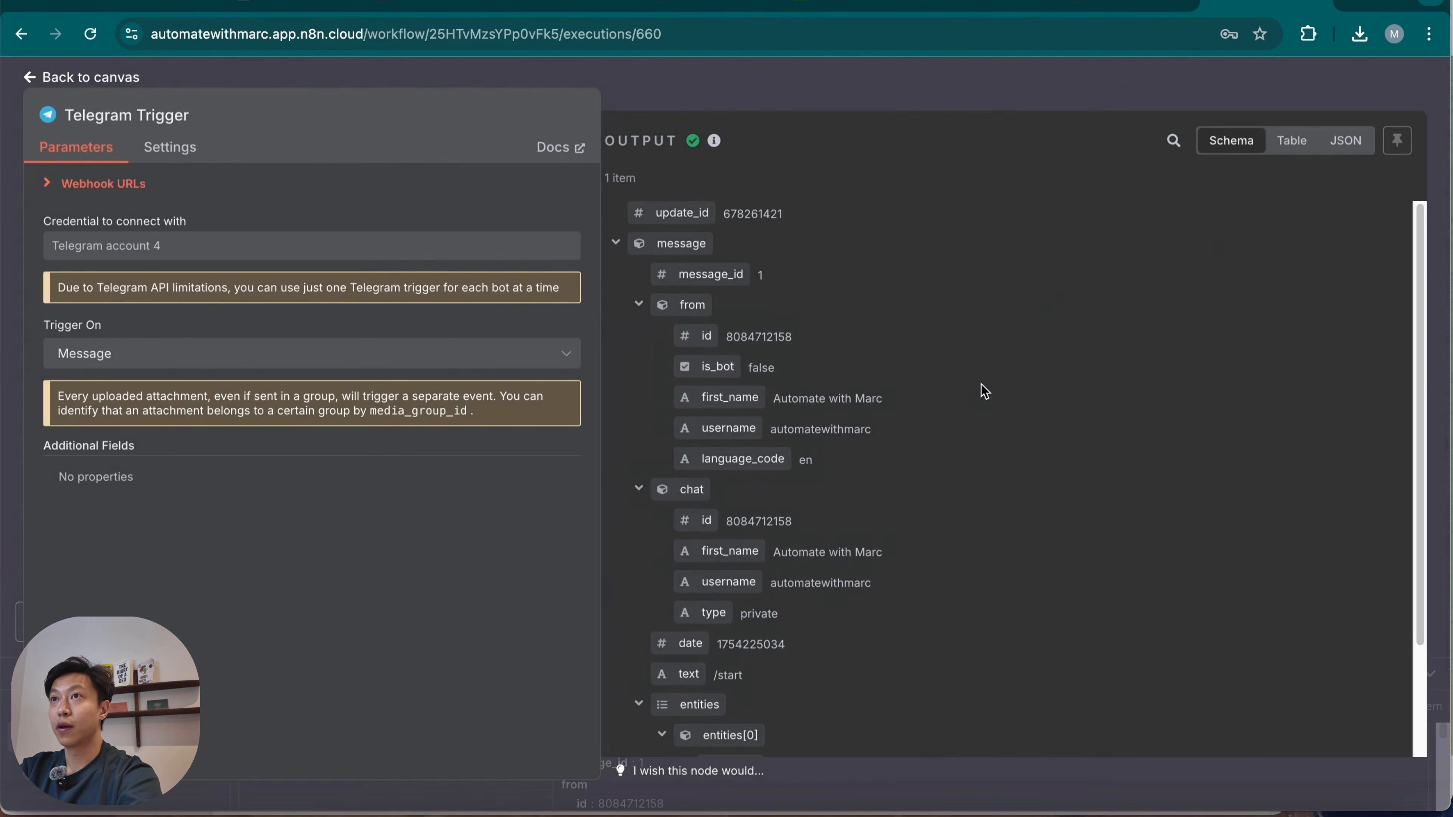
{"action": "scroll", "coordinate": [875, 607], "scroll_direction": "down", "scroll_amount": 2}
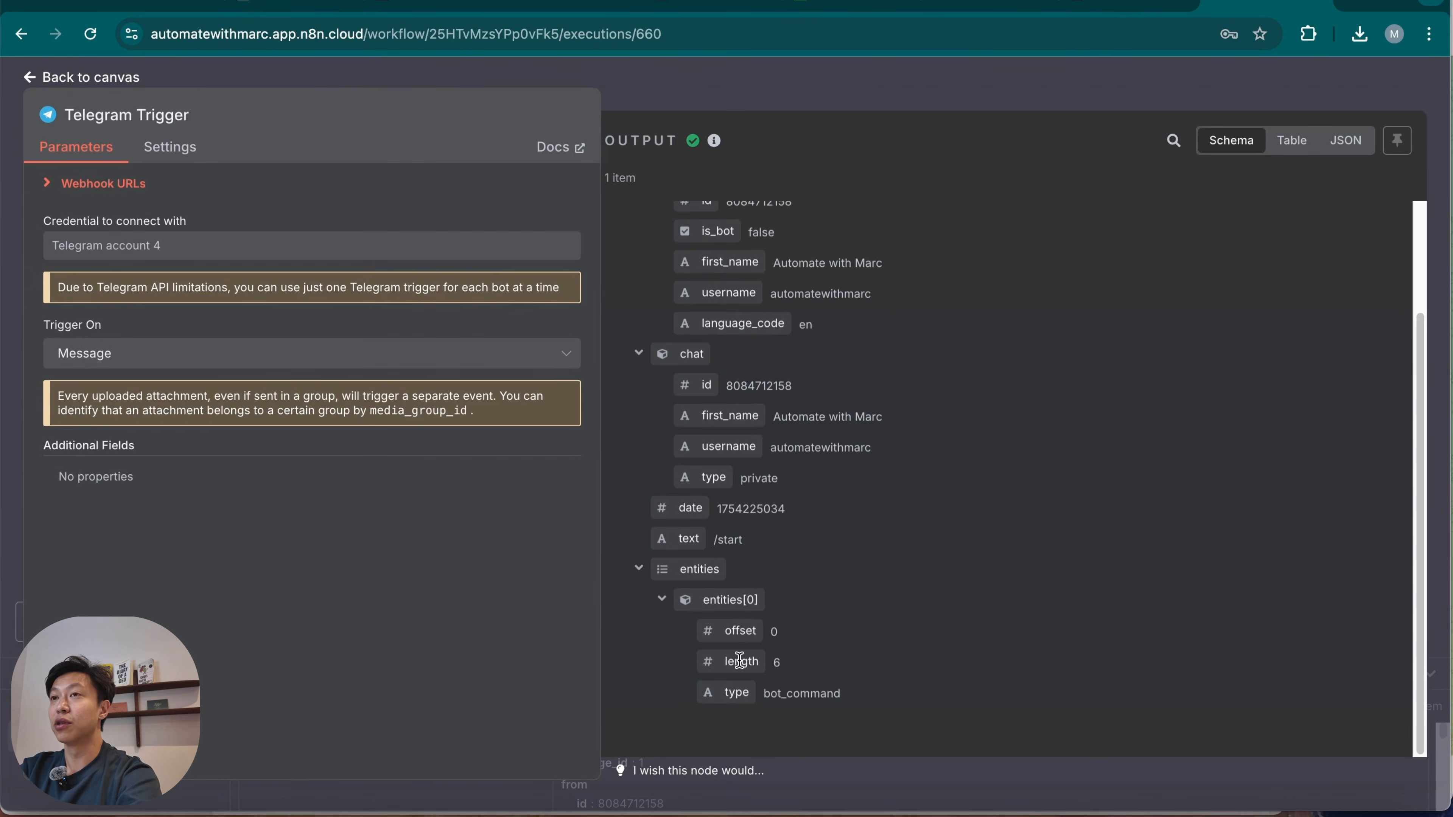
{"action": "left_click", "coordinate": [784, 102]}
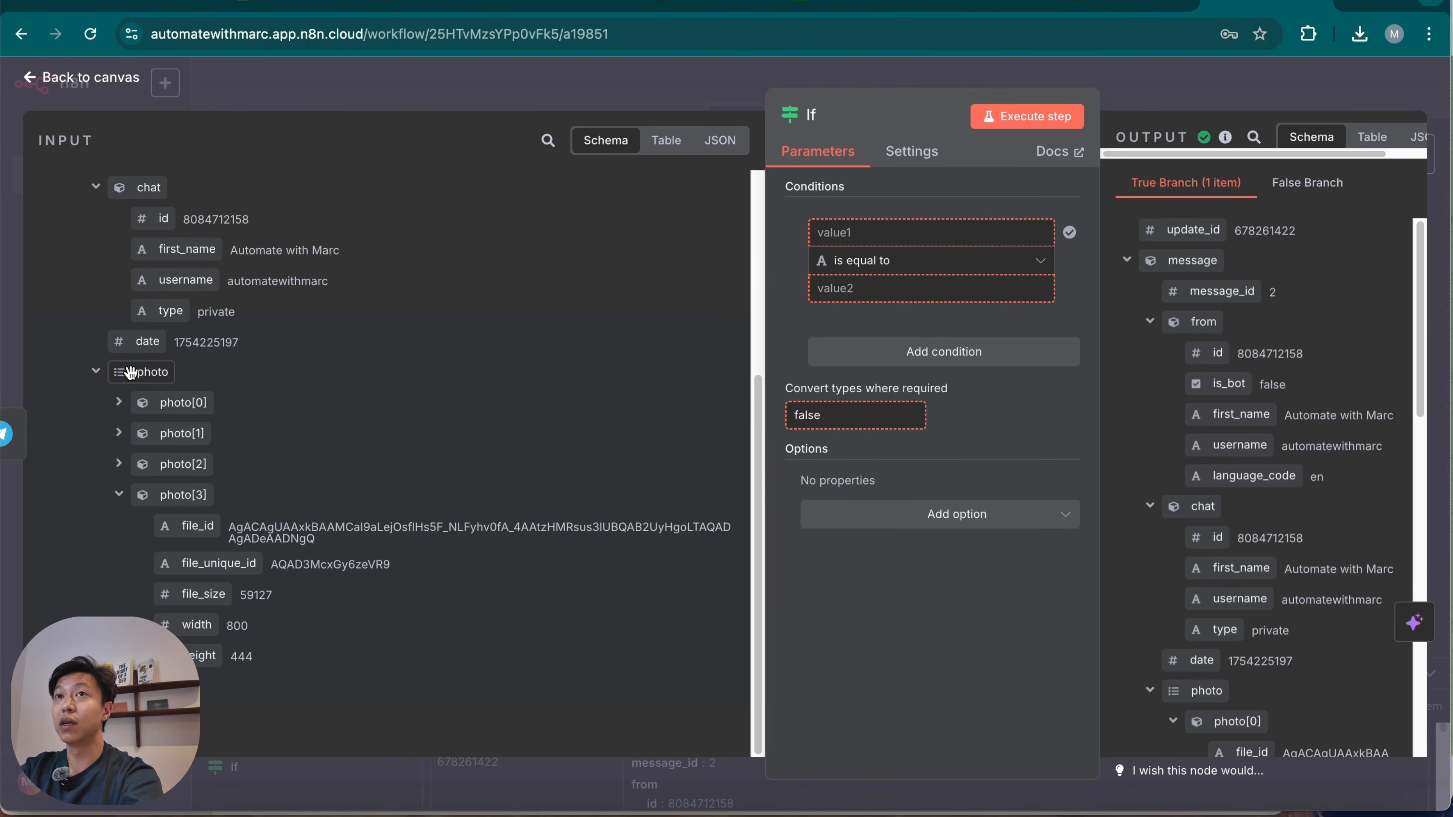
Set the If node's condition to {{ $json.message.photo }} with the Array operator "does not exist" and return to the canvas.
{"action": "left_click_drag", "start_coordinate": [138, 373], "coordinate": [841, 240]}
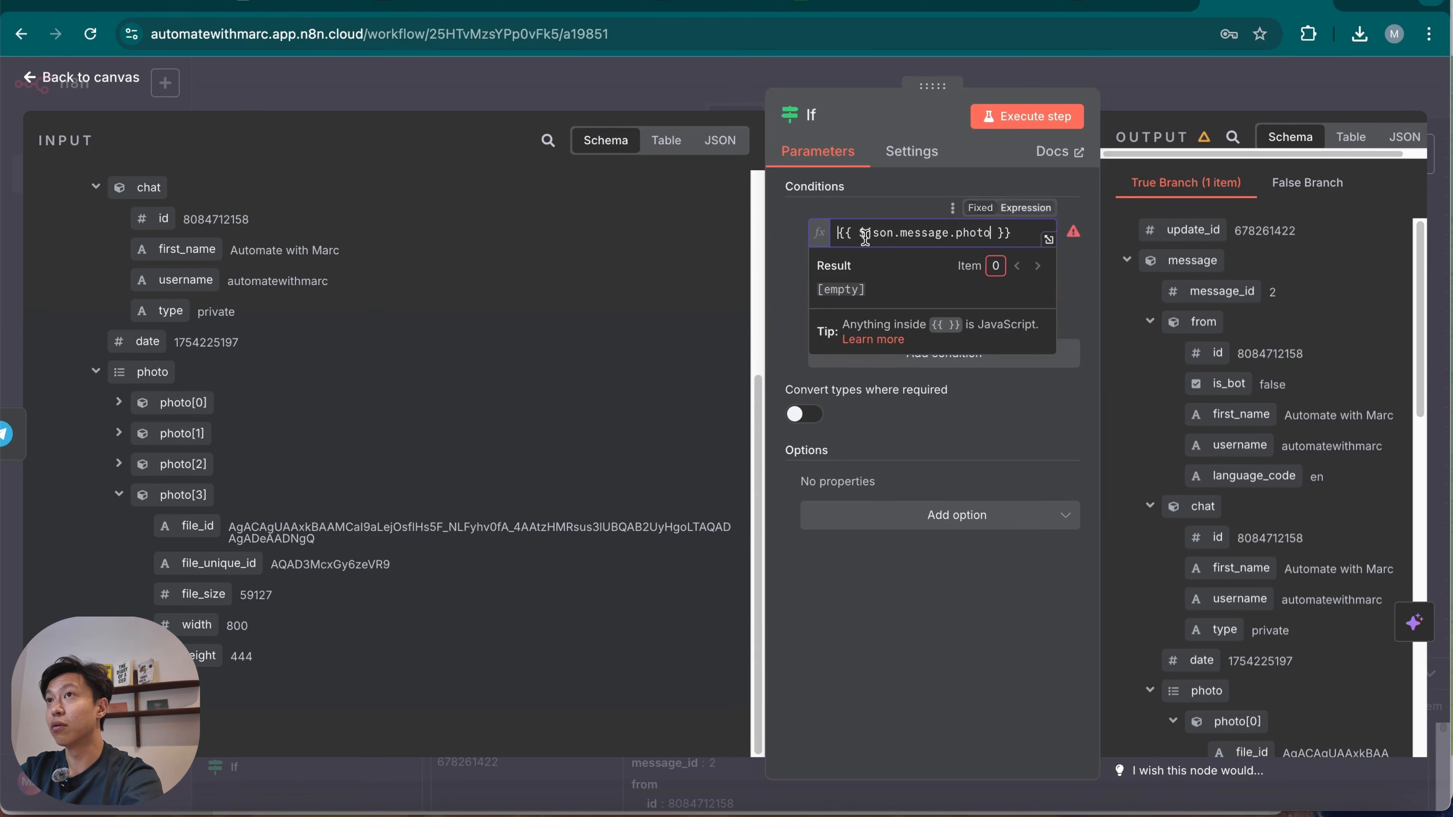
{"action": "left_click", "coordinate": [976, 634]}
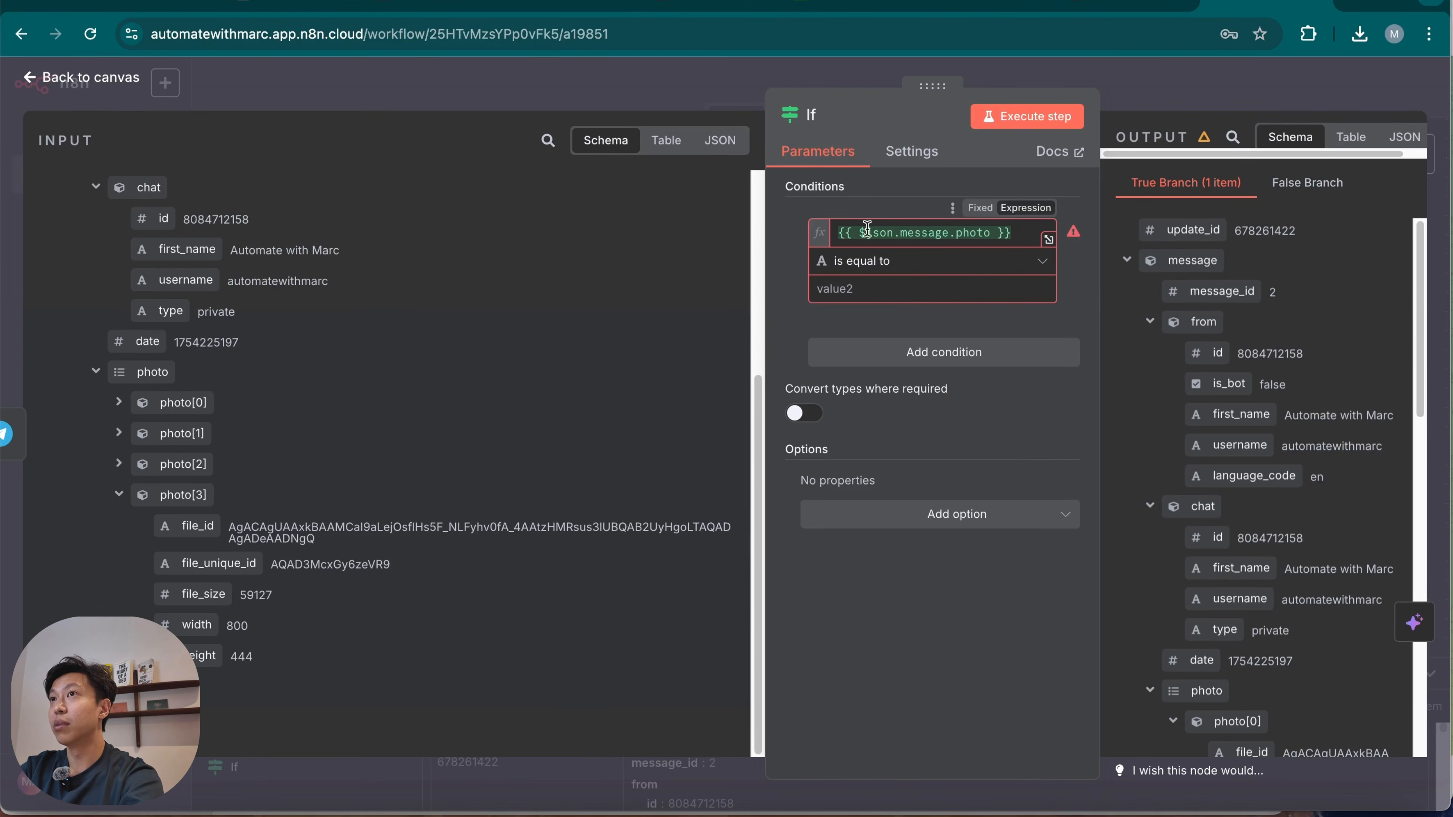
{"action": "left_click", "coordinate": [1006, 263]}
{"action": "mouse_move", "coordinate": [968, 322]}
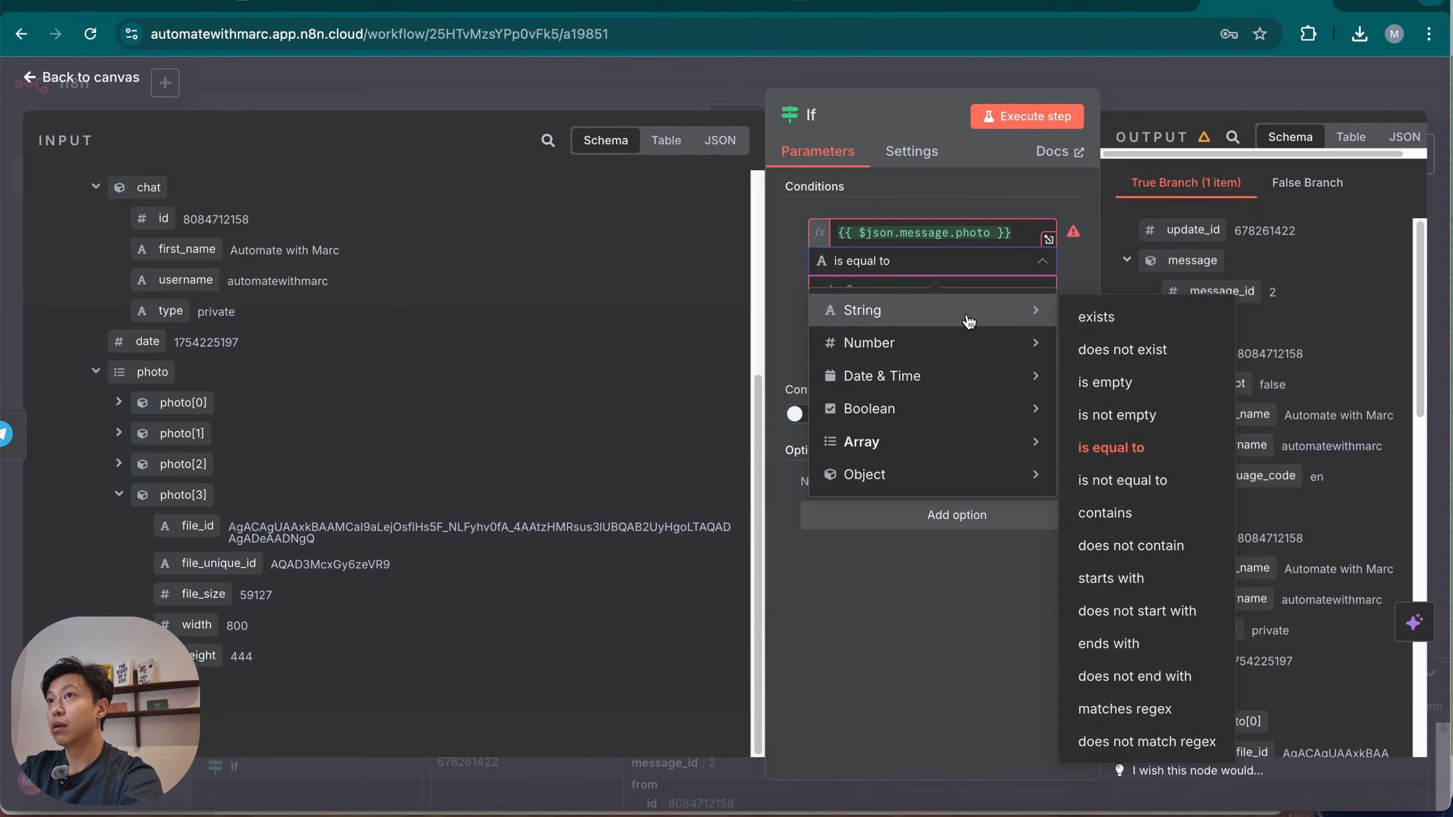
{"action": "mouse_move", "coordinate": [943, 453]}
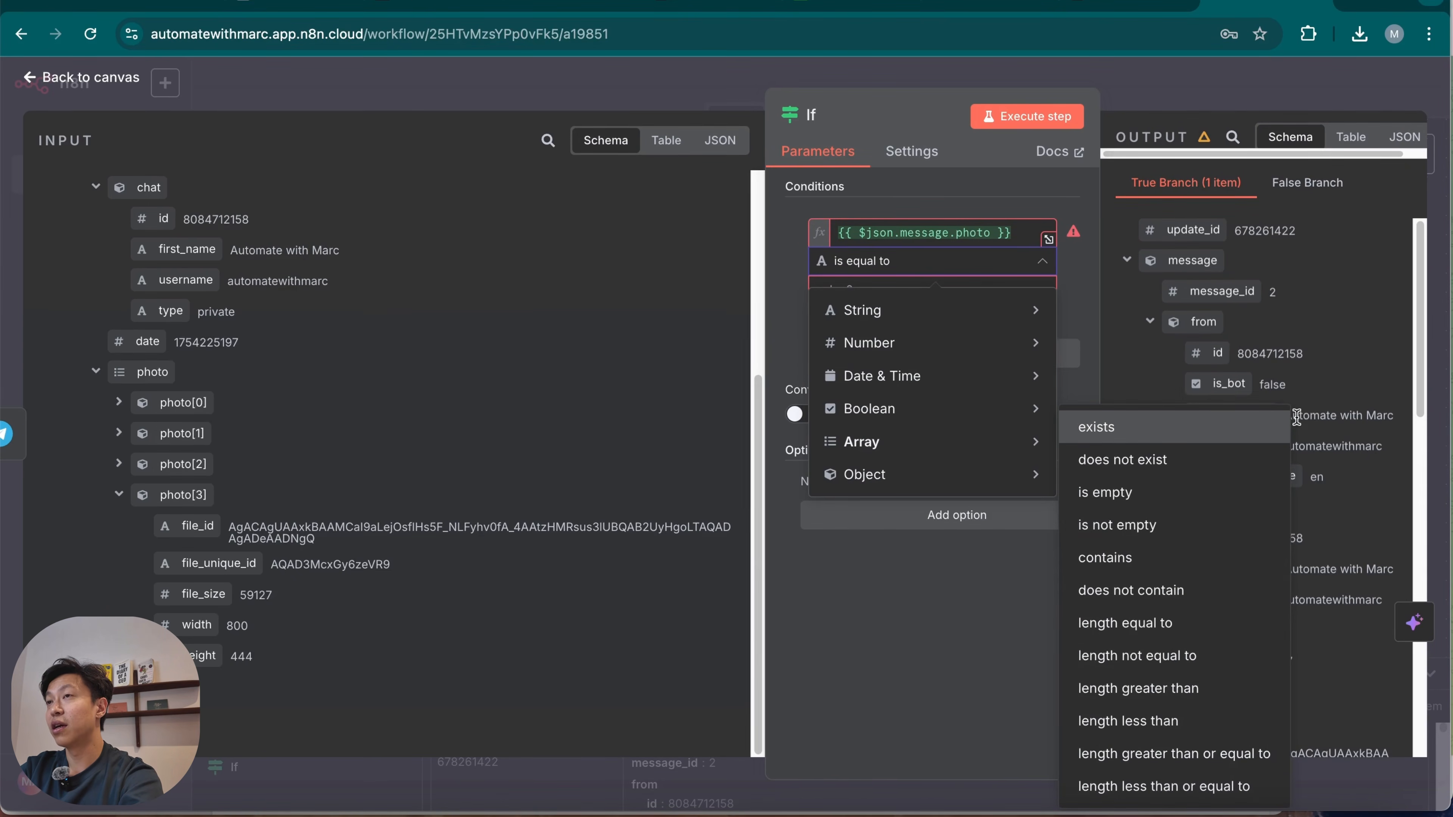
{"action": "left_click", "coordinate": [1173, 468]}
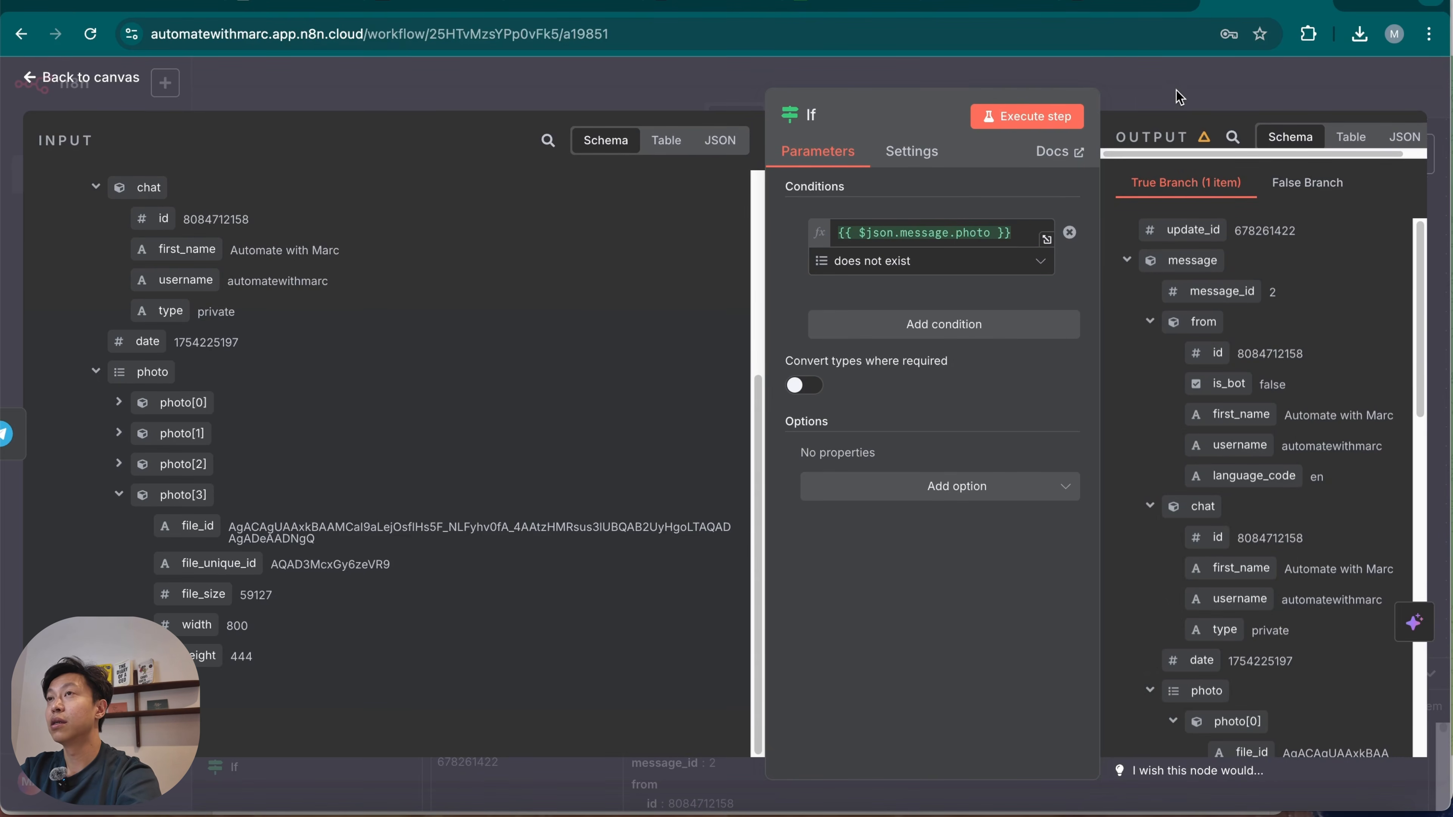
{"action": "left_click", "coordinate": [1141, 100]}
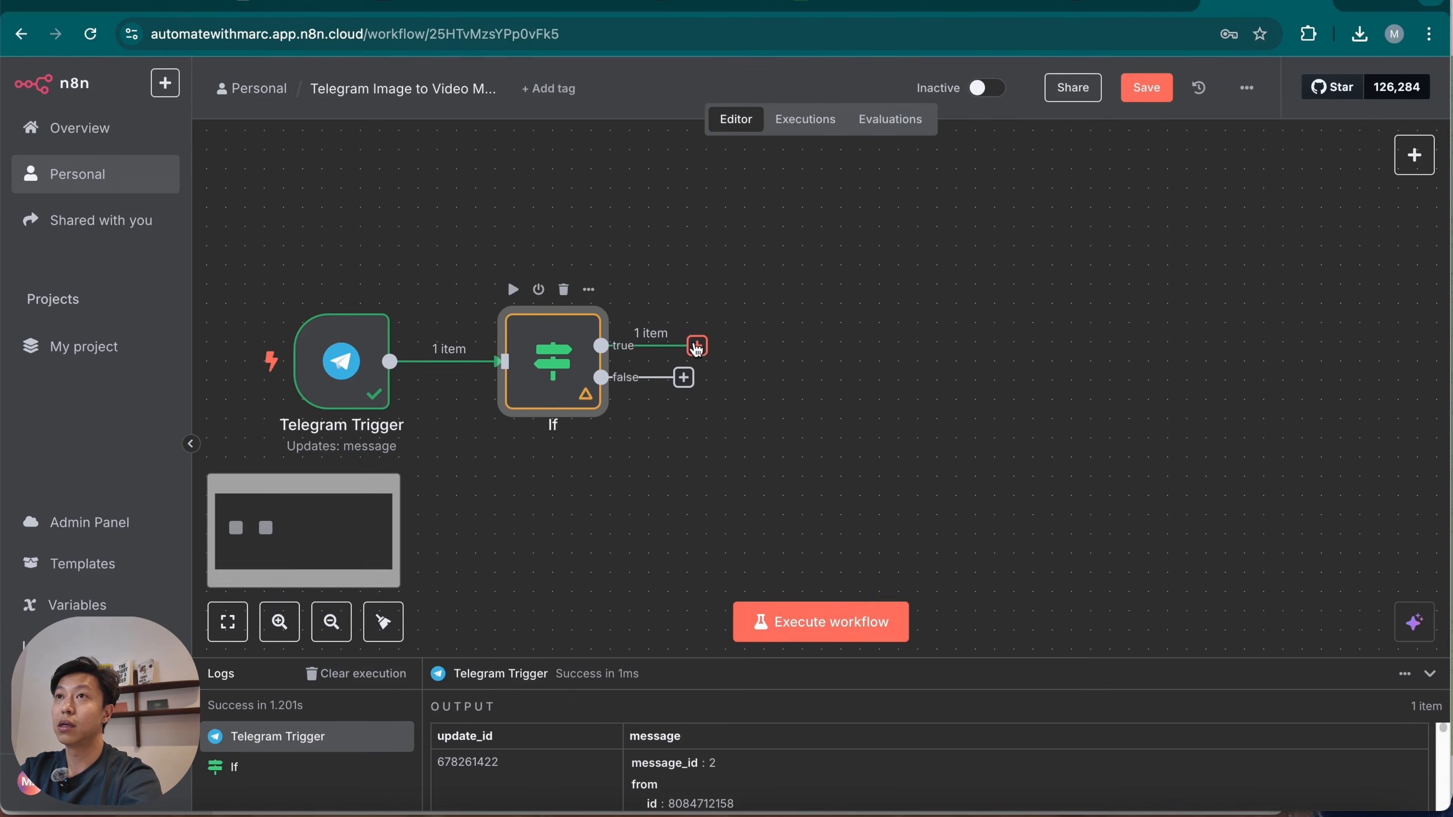
Add an AI Agent node on the If node's true branch and set its prompt source to Define below.
{"action": "left_click", "coordinate": [697, 346]}
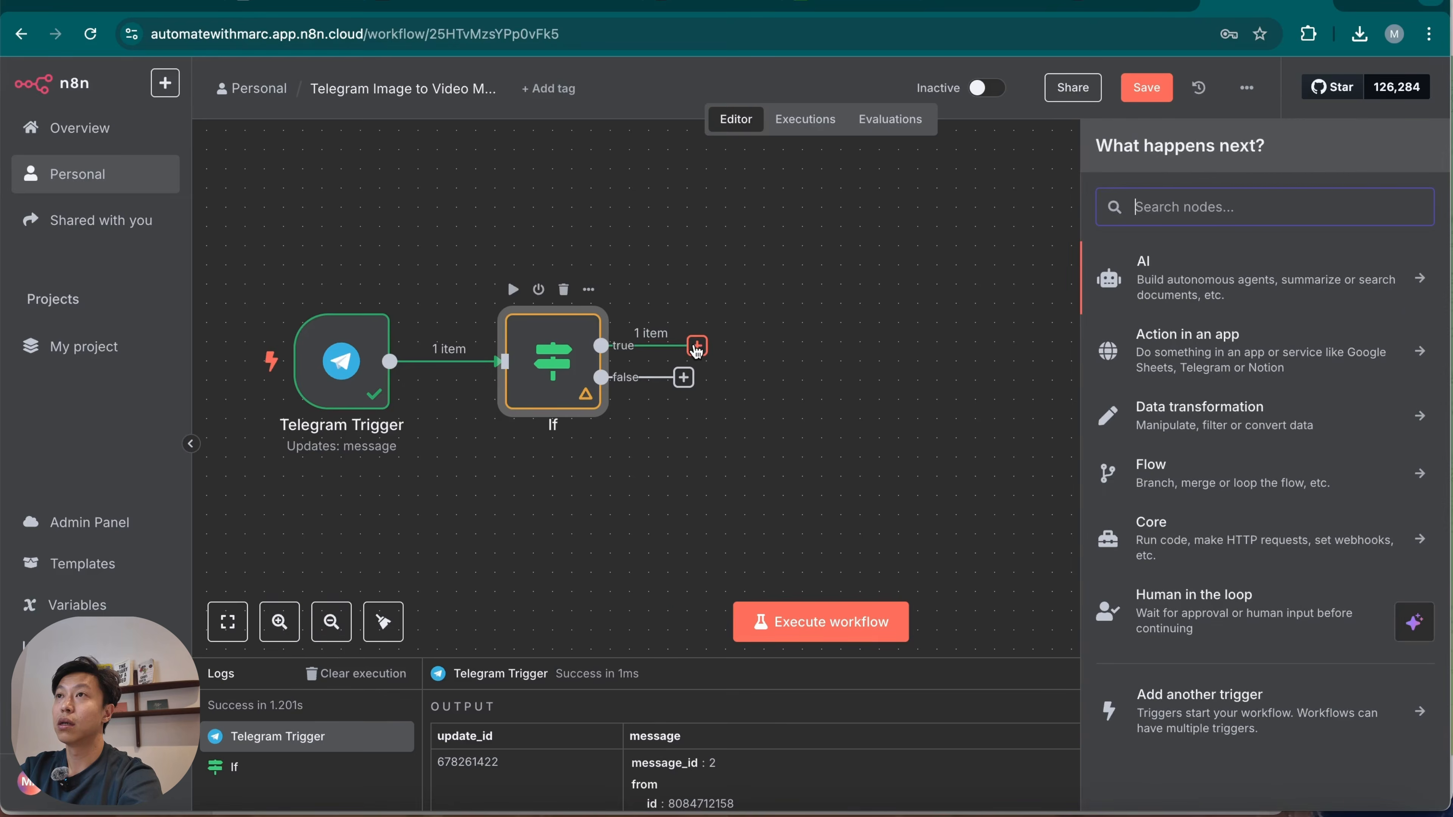
{"action": "left_click", "coordinate": [1250, 275]}
{"action": "type", "text": "ai"}
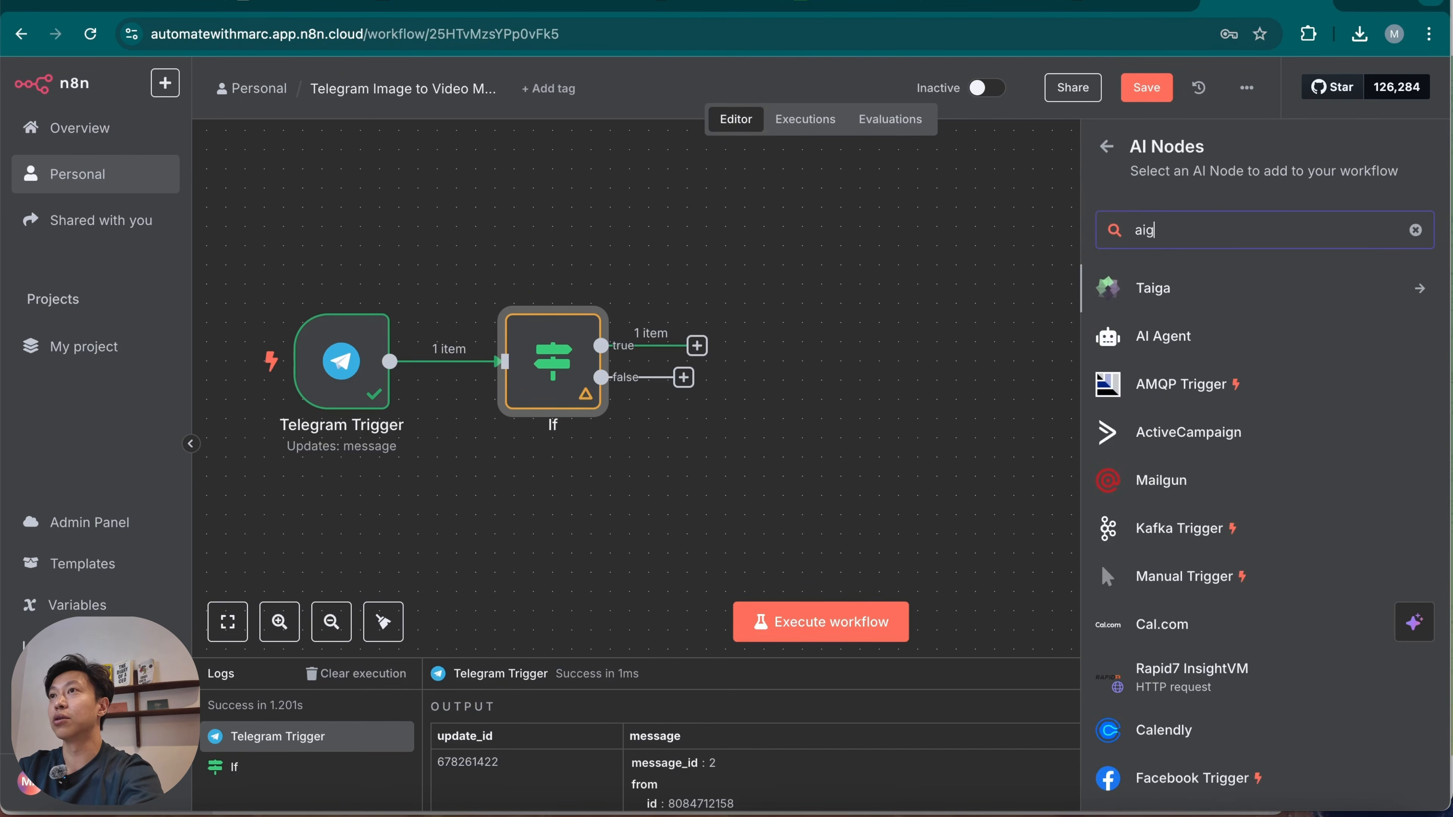
{"action": "type", "text": " age"}
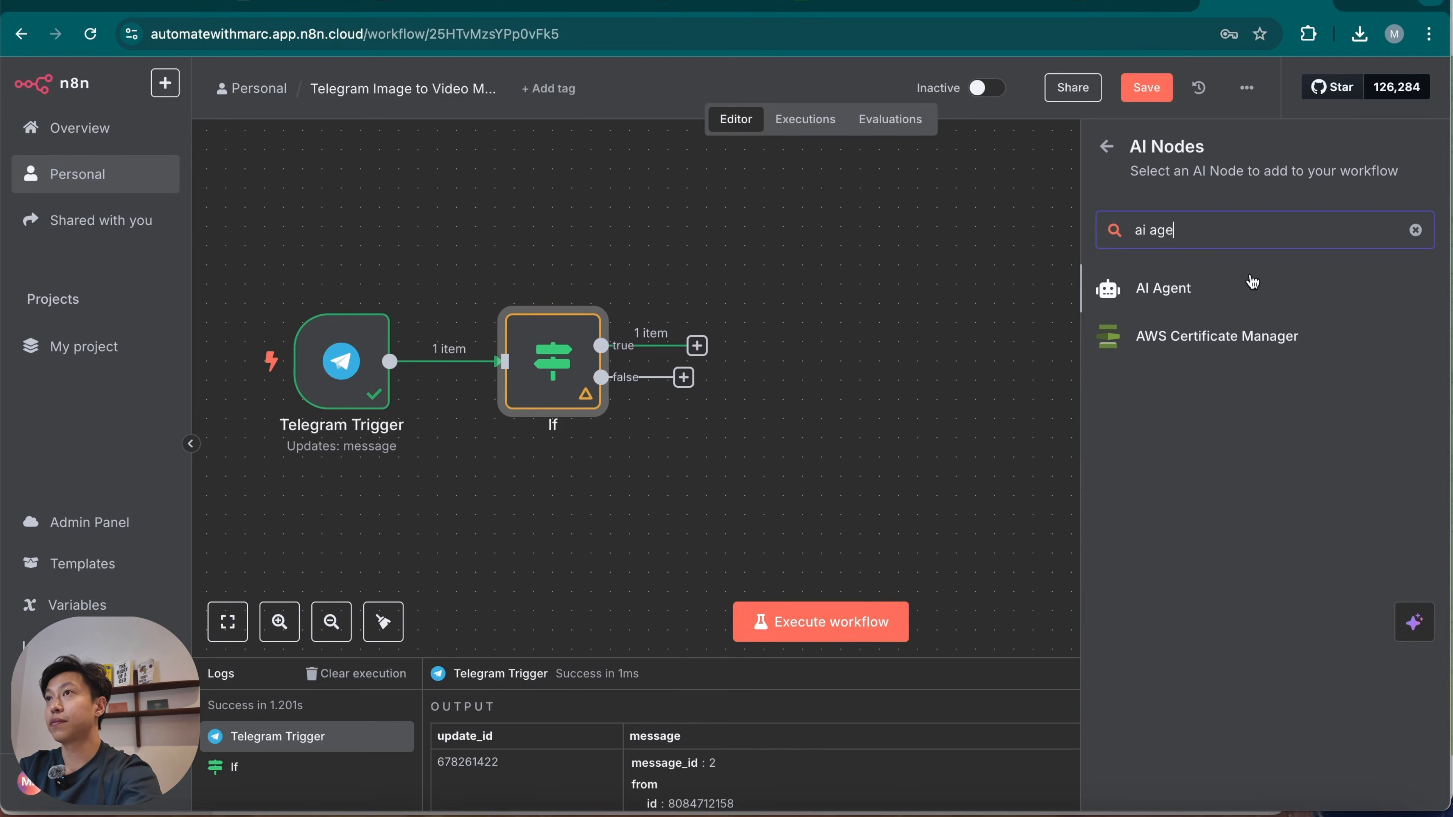
{"action": "left_click", "coordinate": [1244, 286]}
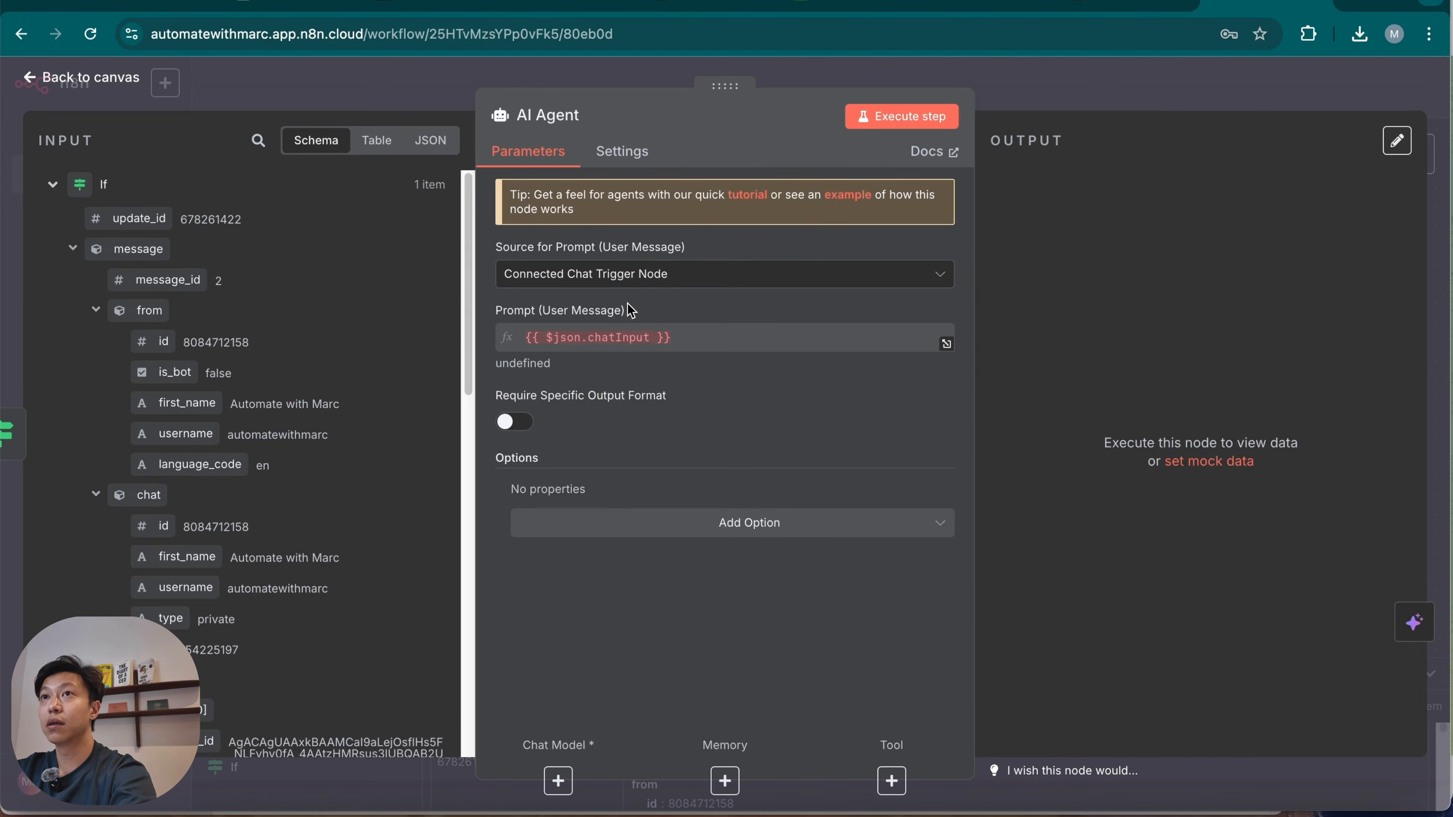
{"action": "left_click", "coordinate": [645, 280]}
{"action": "left_click", "coordinate": [661, 412]}
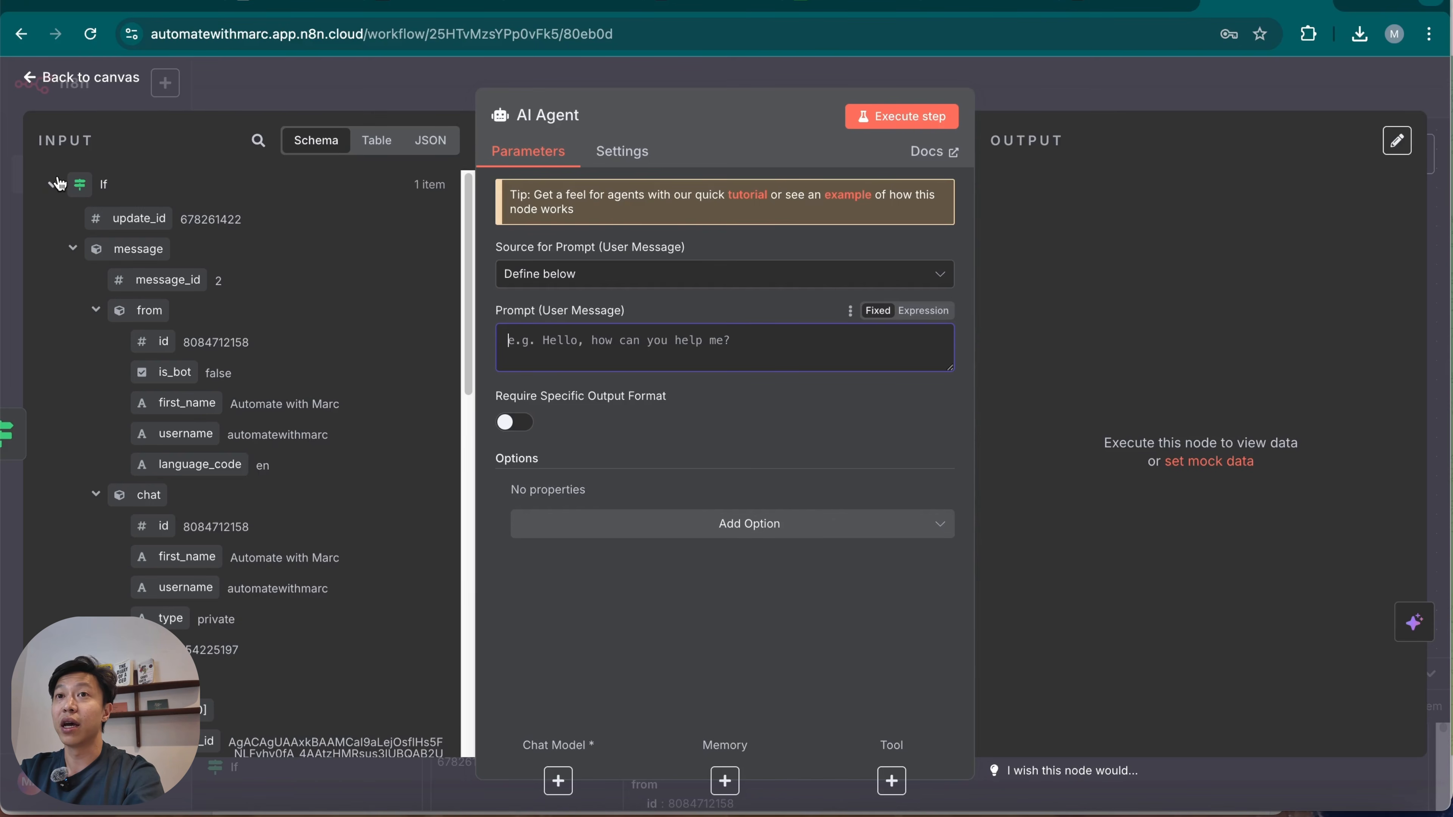
Look through the If and Telegram Trigger data in the AI Agent's input and return to the canvas.
{"action": "scroll", "coordinate": [213, 559], "scroll_direction": "down", "scroll_amount": 5}
{"action": "scroll", "coordinate": [217, 559], "scroll_direction": "up", "scroll_amount": 5}
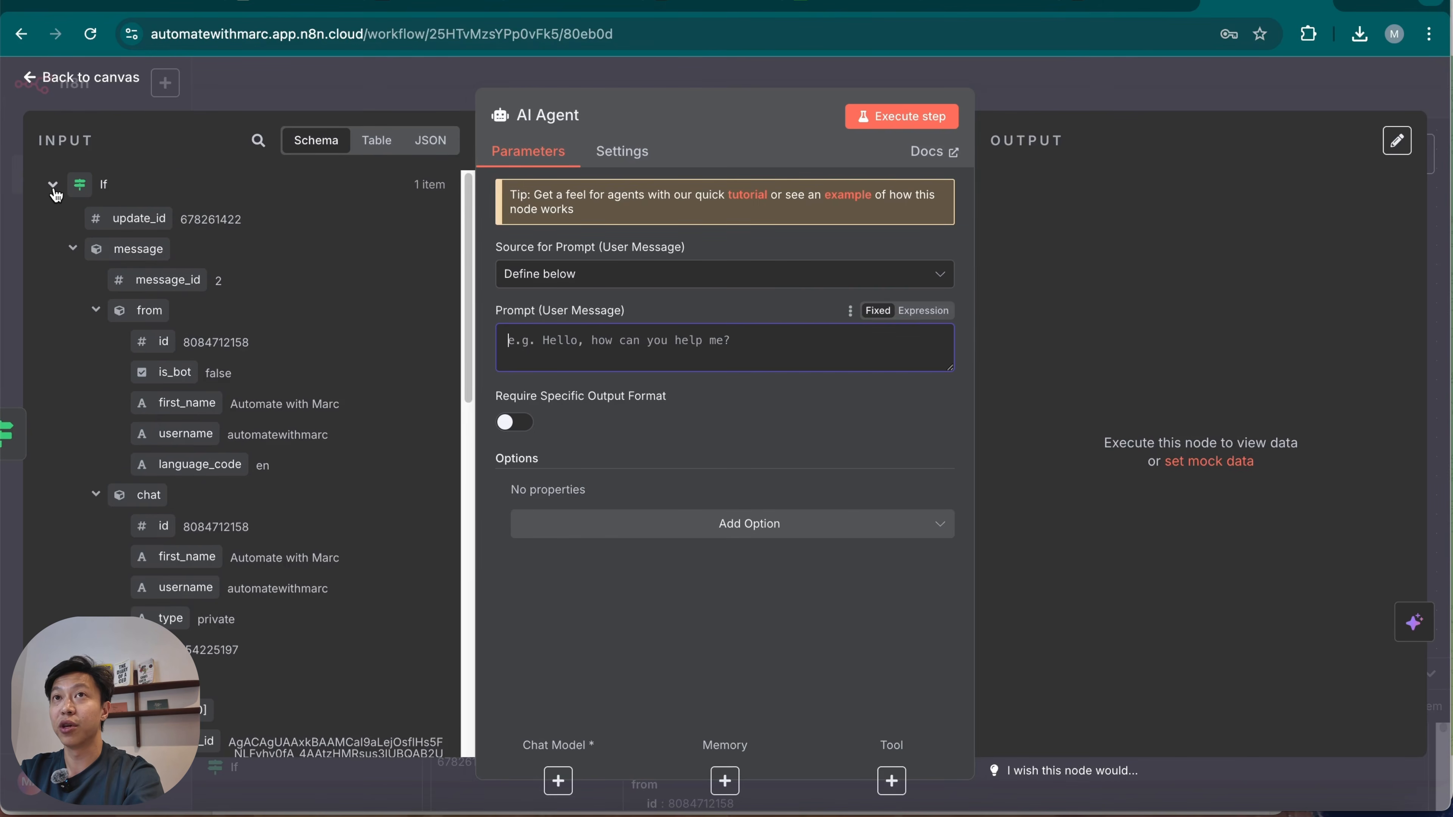
{"action": "left_click", "coordinate": [53, 185]}
{"action": "left_click", "coordinate": [55, 222]}
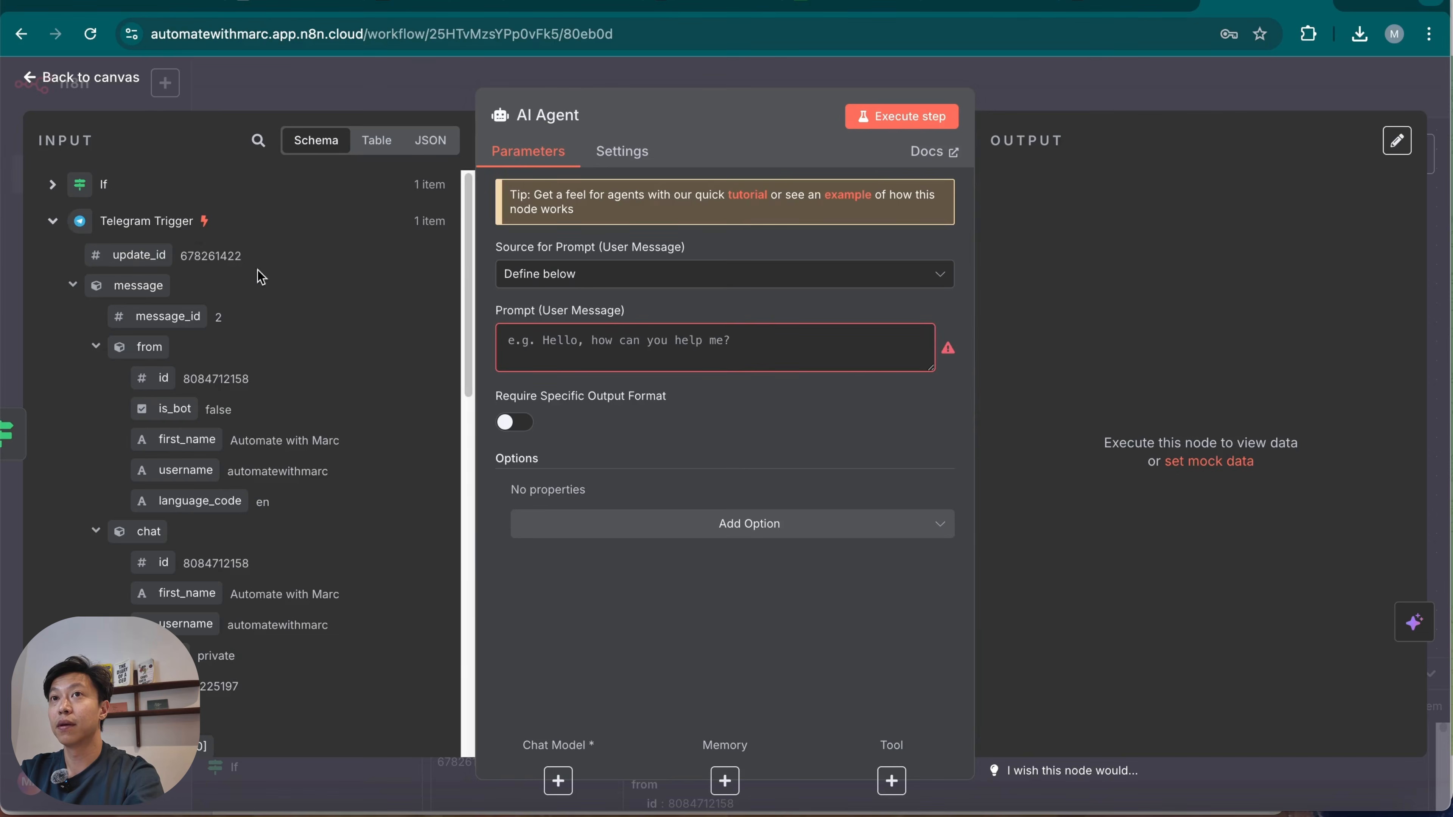
{"action": "key", "text": "Escape"}
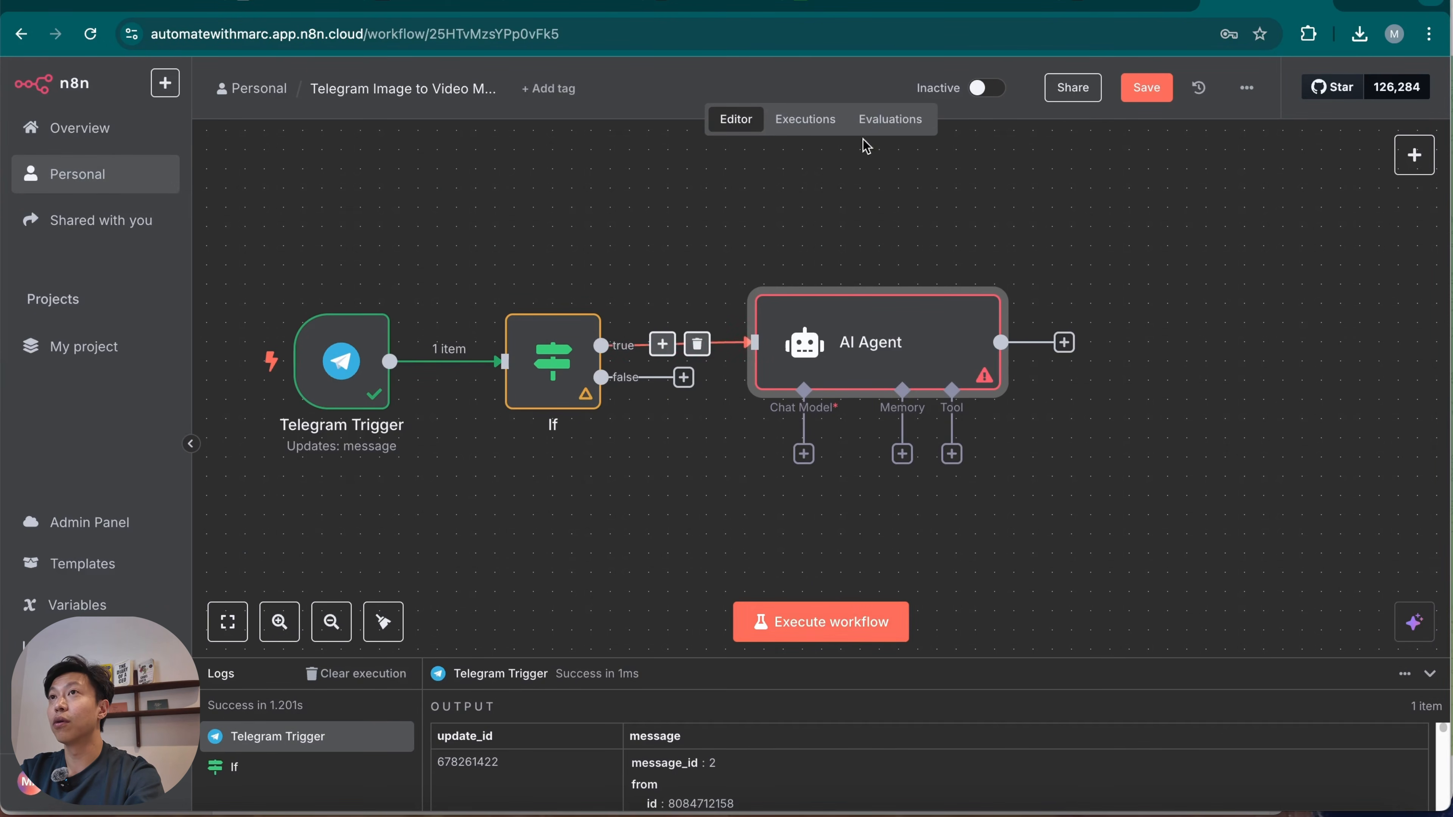
Copy the data of the Aug 3, 19:44:03 execution into the workflow editor.
{"action": "left_click", "coordinate": [824, 121]}
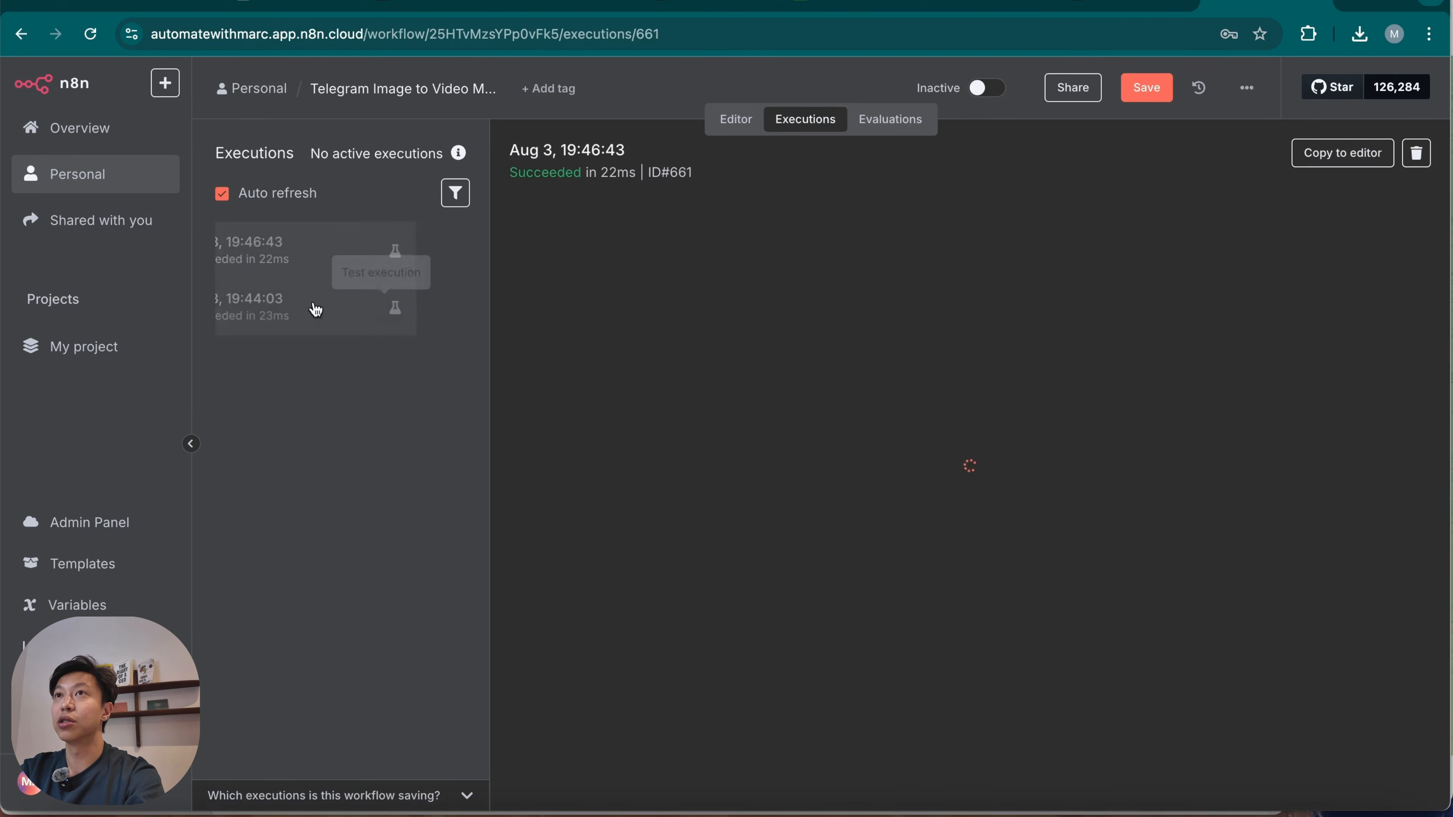
{"action": "left_click", "coordinate": [350, 316]}
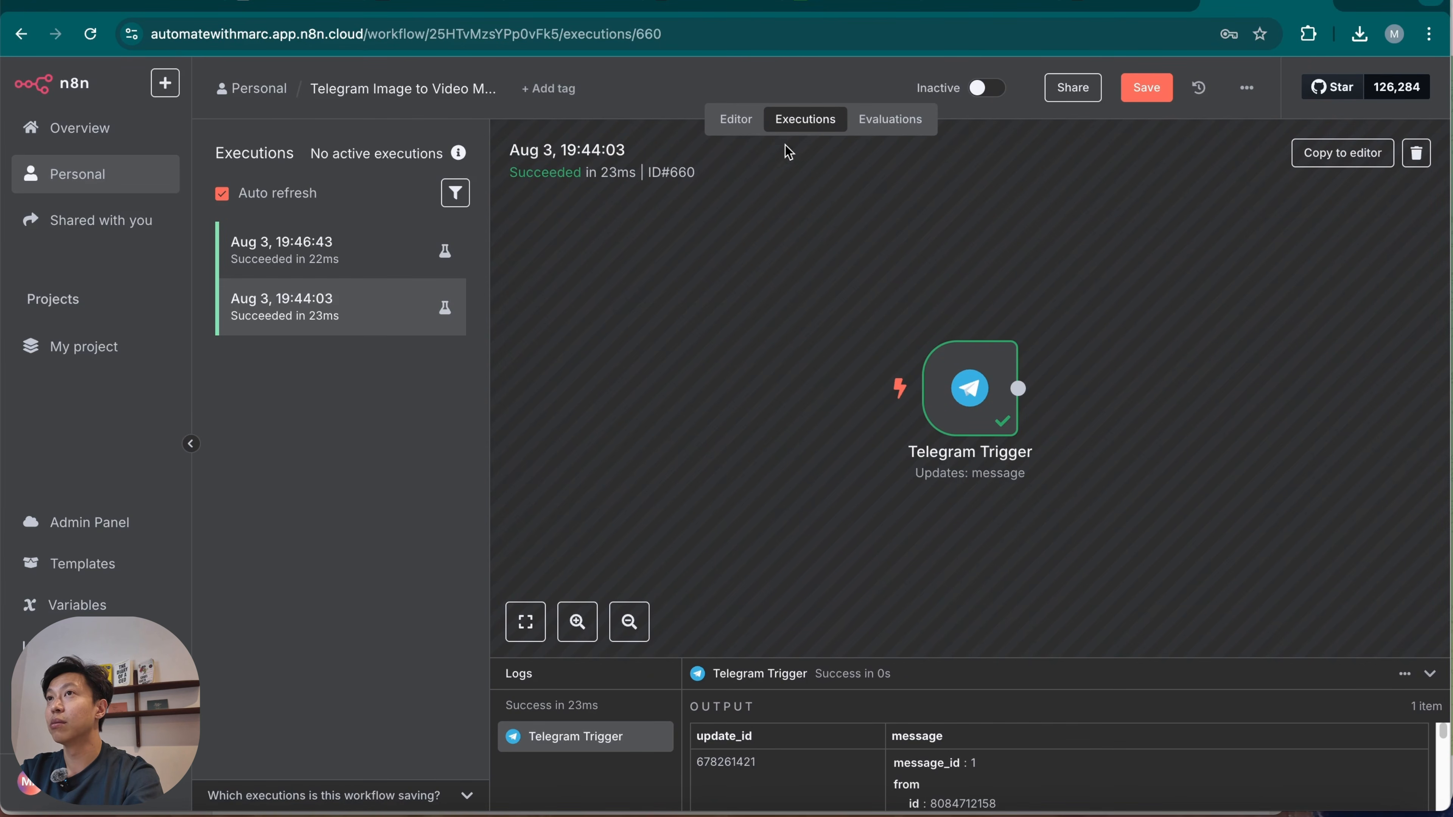
{"action": "left_click", "coordinate": [1342, 153]}
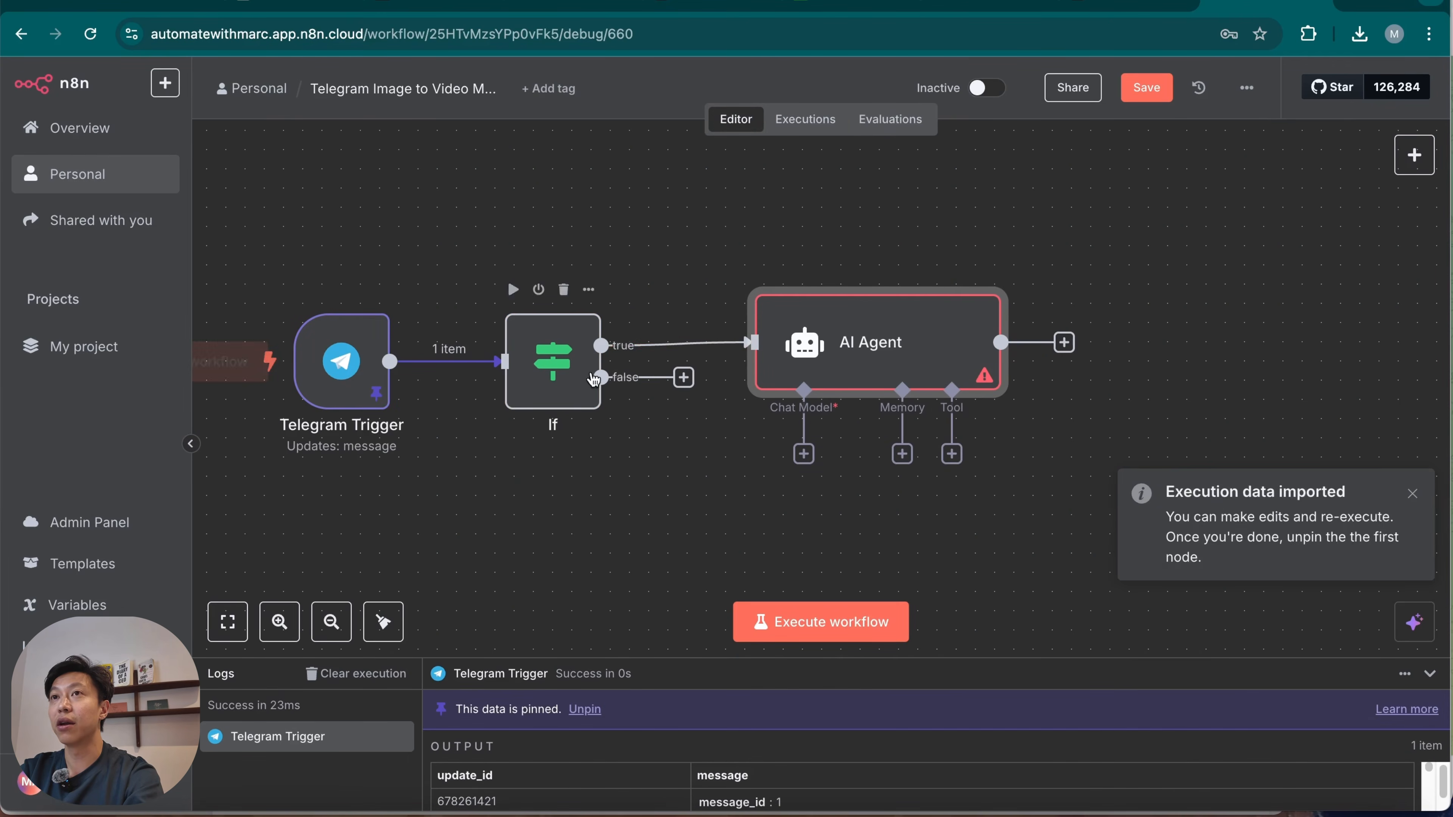
Check the AI Agent's input, return to the canvas and execute the If node on the imported data.
{"action": "double_click", "coordinate": [875, 360]}
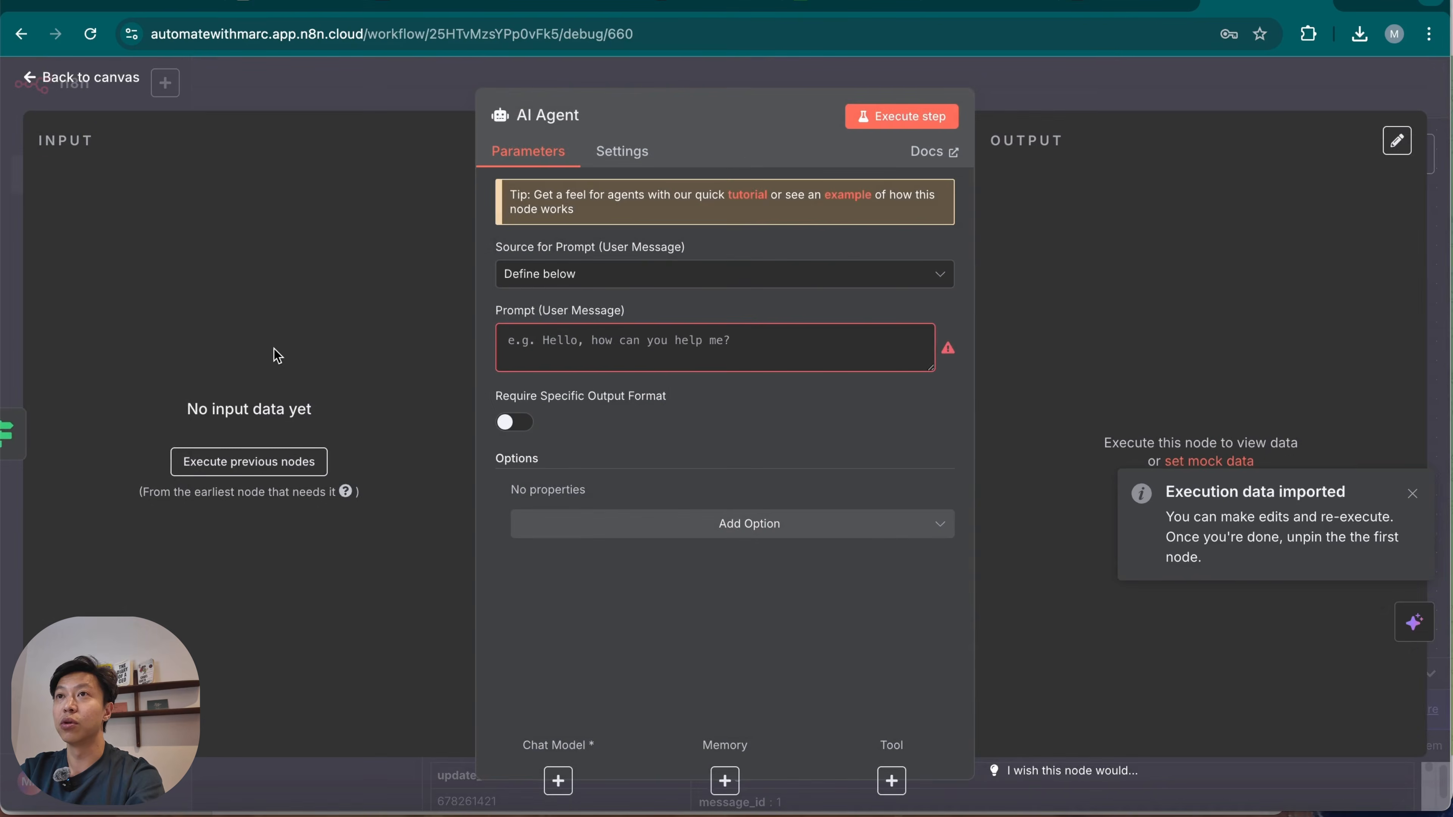
{"action": "left_click", "coordinate": [1028, 76]}
{"action": "left_click", "coordinate": [513, 290]}
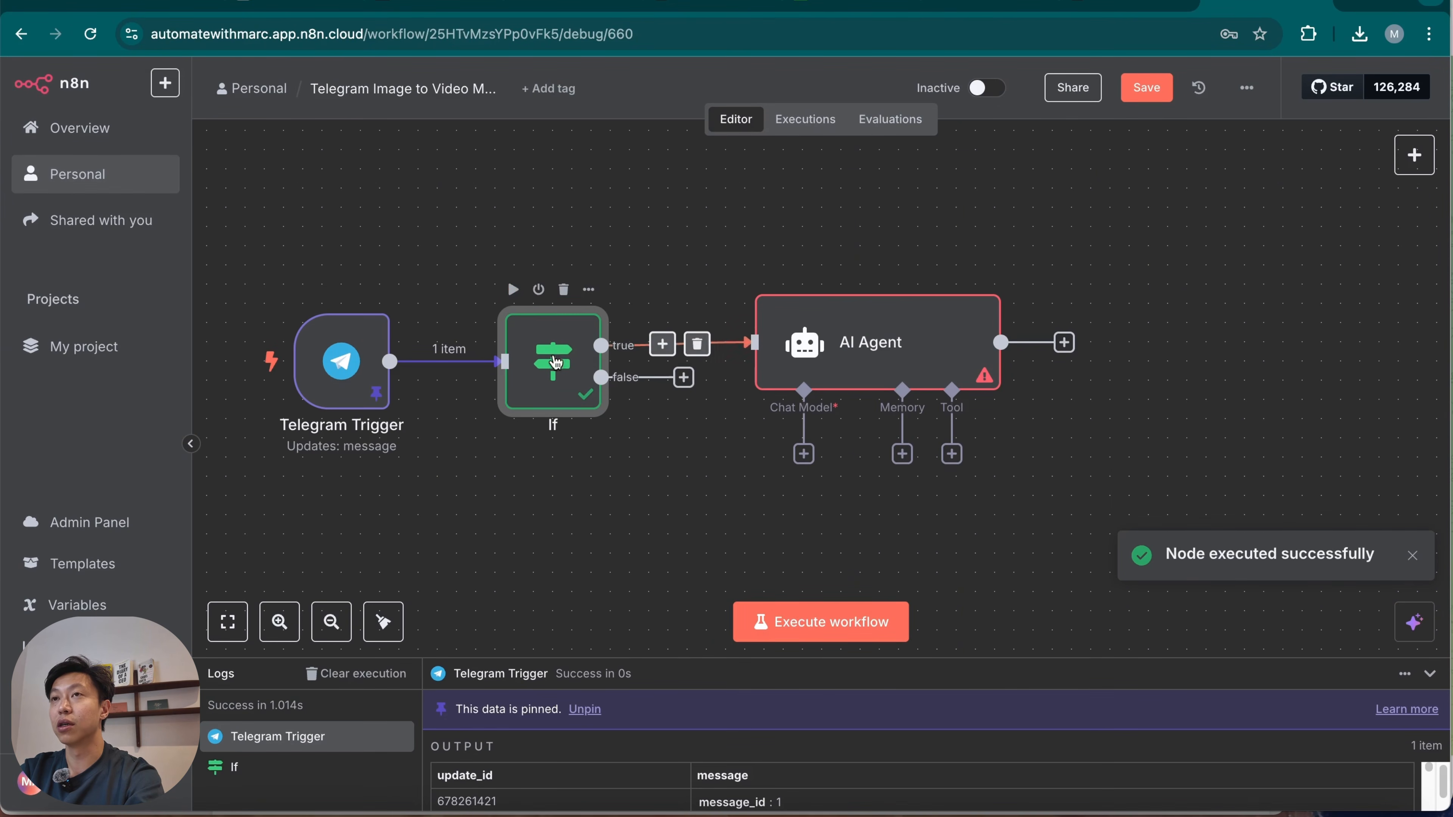
Review the Telegram Trigger's output and the If node's photo condition and branch results, and return to the canvas.
{"action": "double_click", "coordinate": [346, 360]}
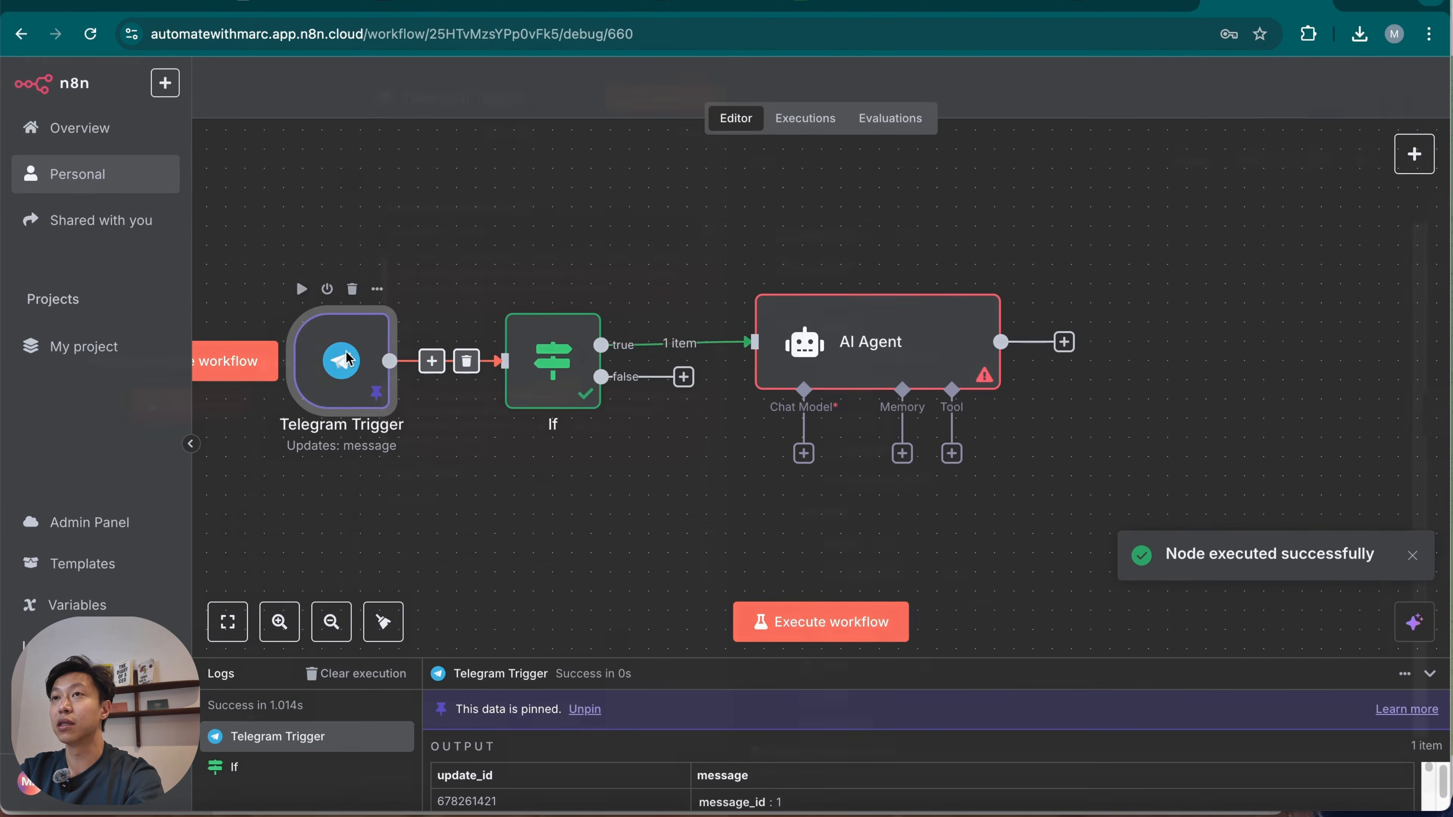
{"action": "scroll", "coordinate": [890, 538], "scroll_direction": "down", "scroll_amount": 6}
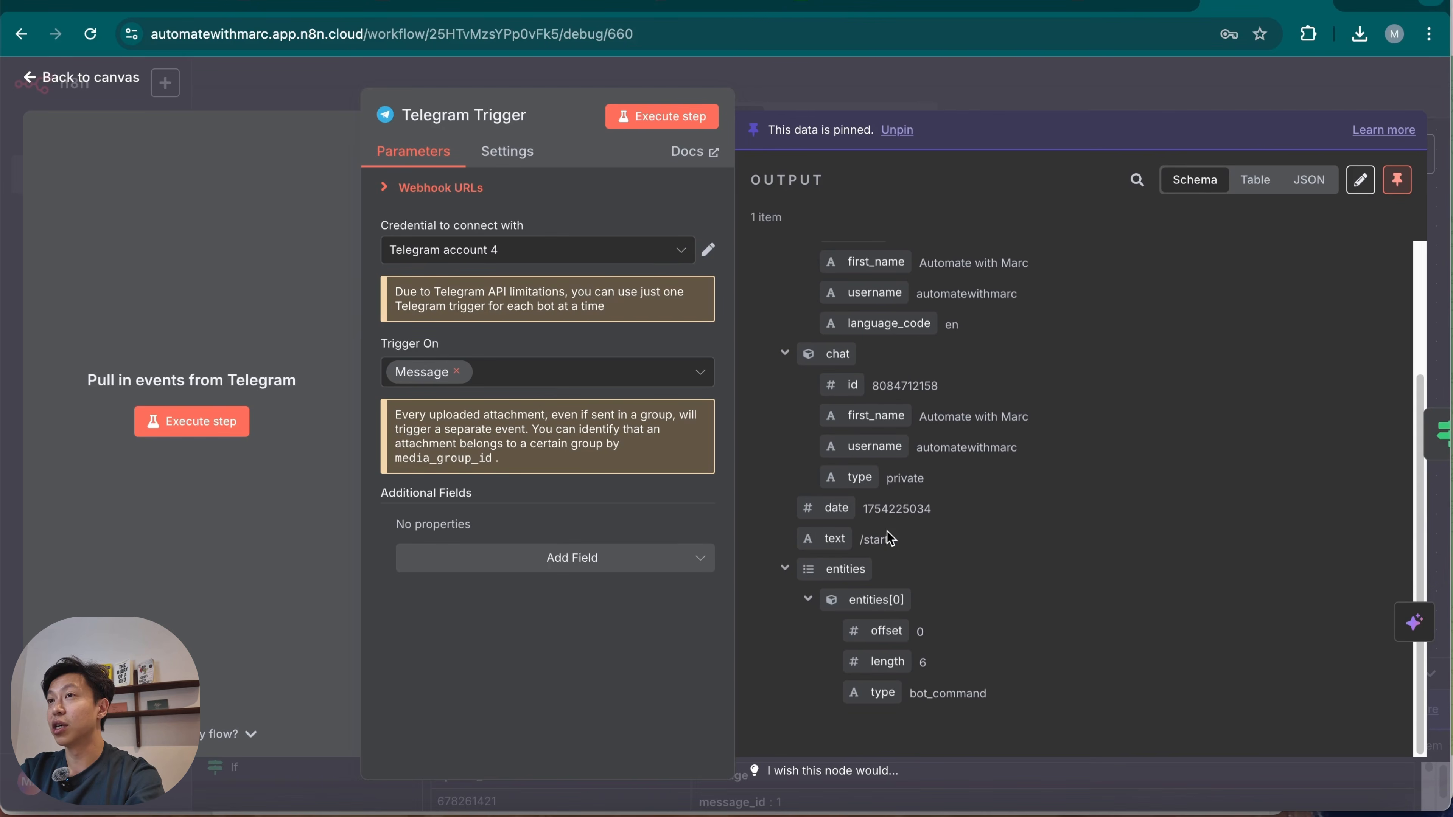
{"action": "left_click", "coordinate": [1013, 92]}
{"action": "double_click", "coordinate": [554, 382]}
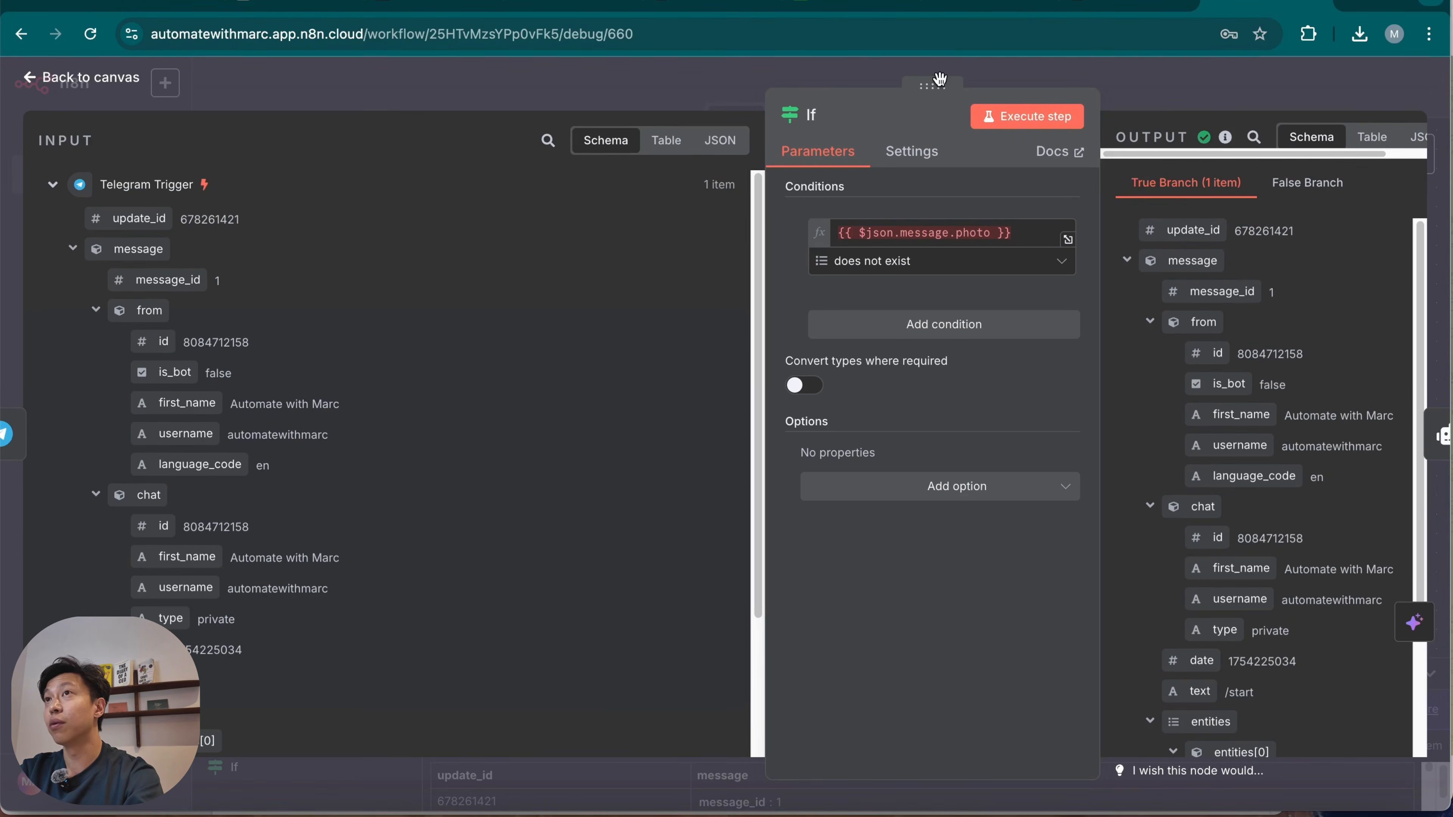
{"action": "left_click_drag", "start_coordinate": [937, 85], "coordinate": [672, 85]}
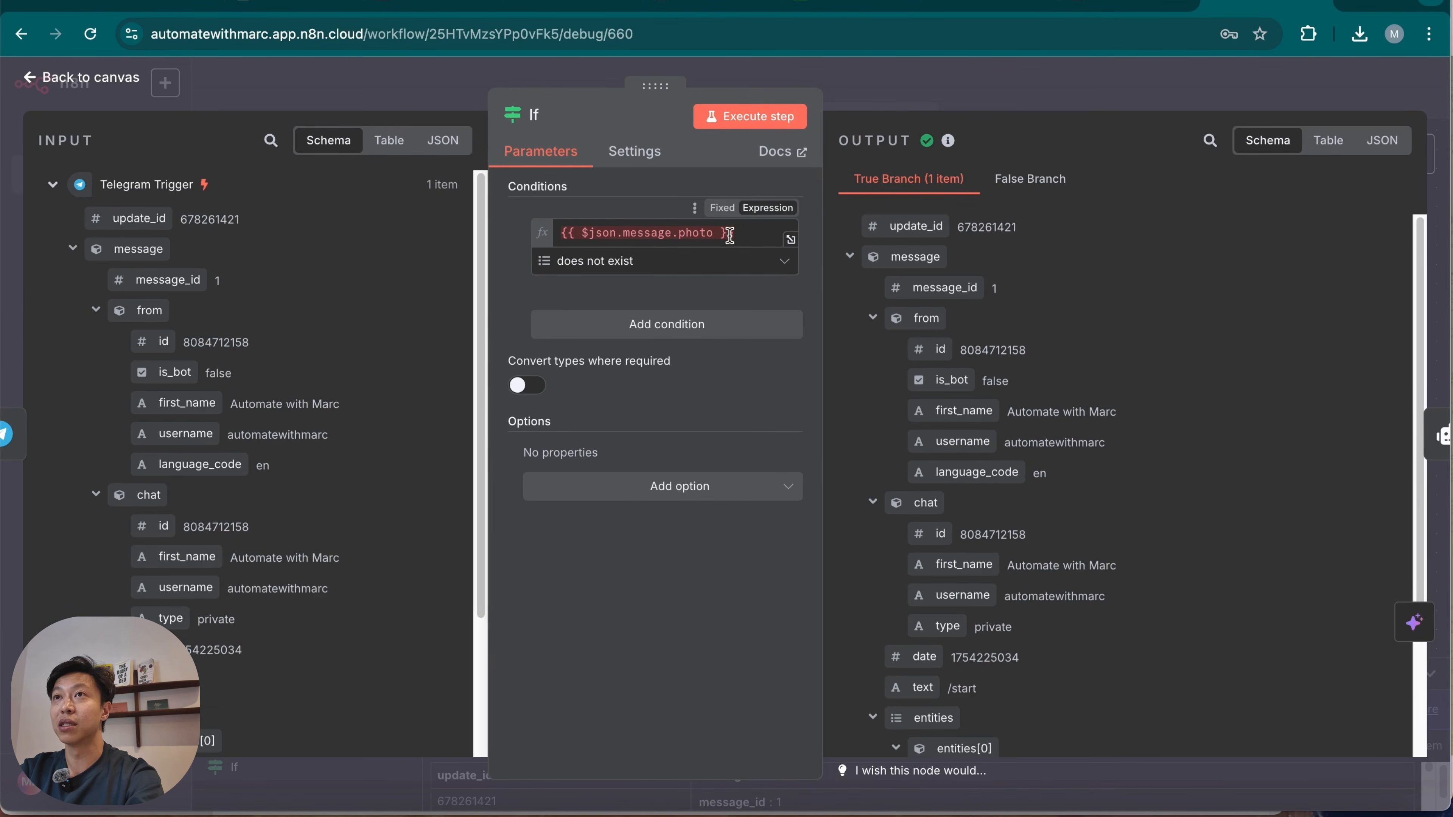
{"action": "left_click", "coordinate": [1034, 77]}
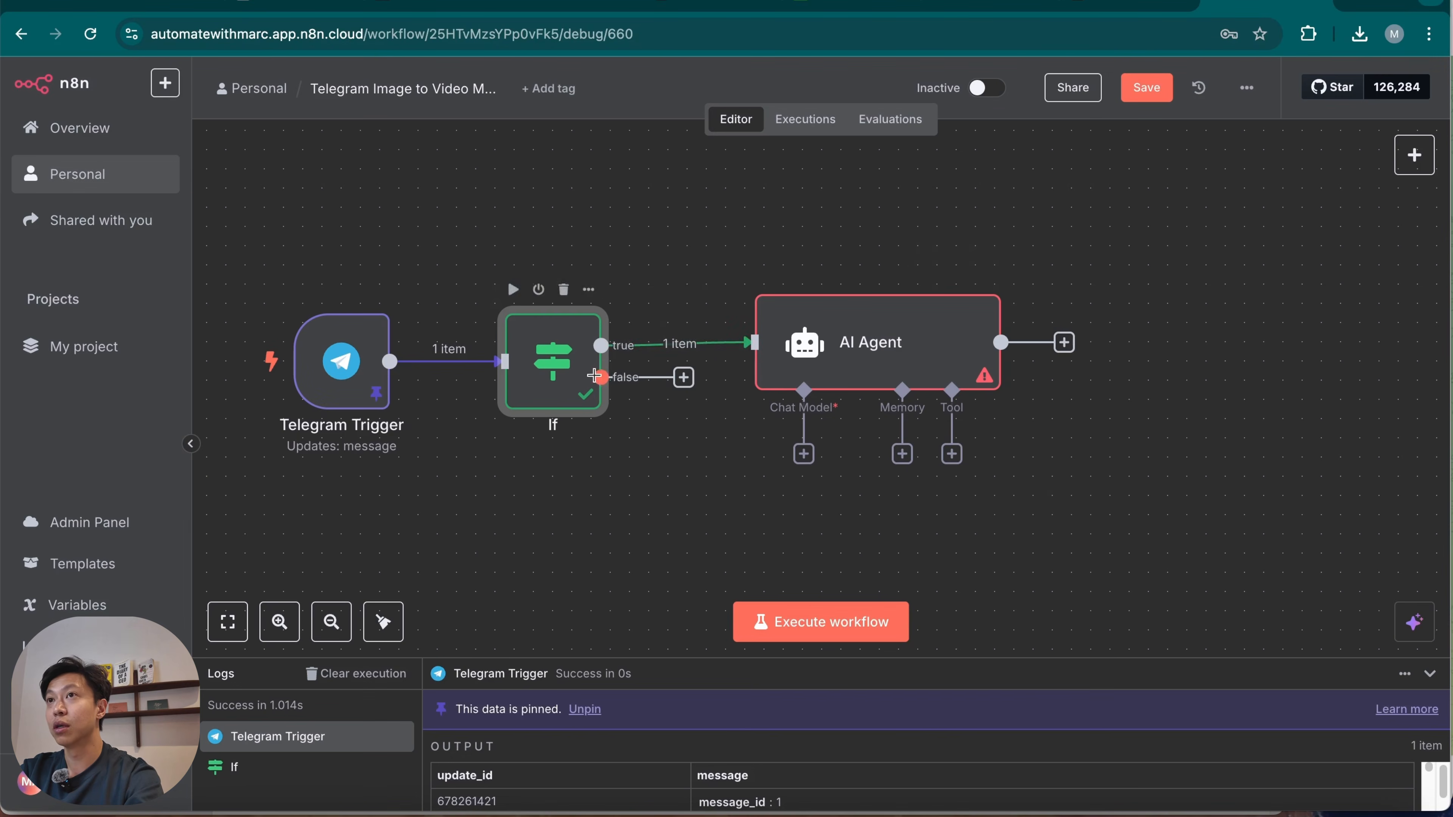
Map the Telegram Trigger's message text into the AI Agent's Prompt (User Message).
{"action": "double_click", "coordinate": [890, 355]}
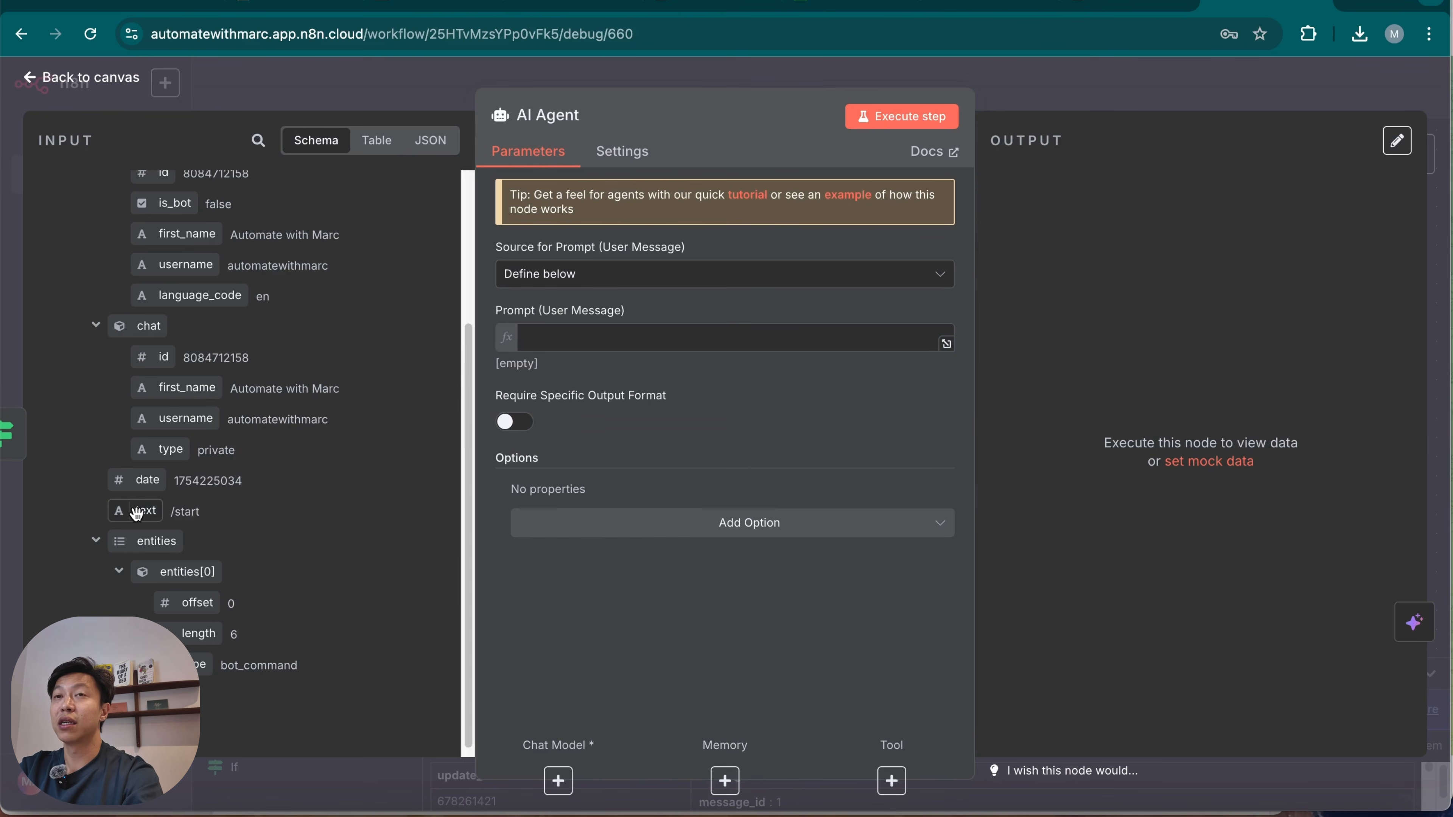
{"action": "left_click_drag", "start_coordinate": [139, 511], "coordinate": [685, 351]}
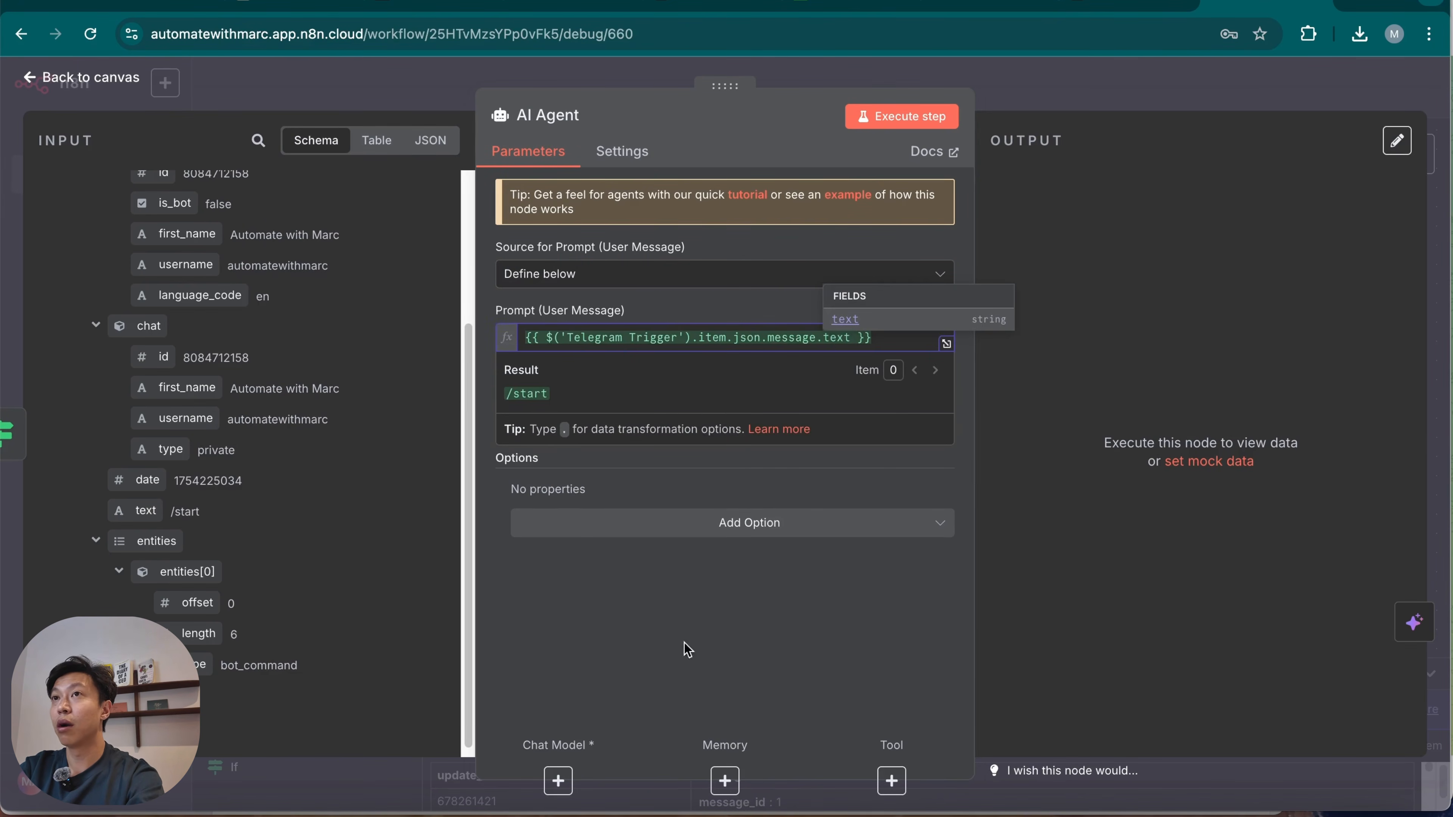
{"action": "left_click", "coordinate": [685, 658]}
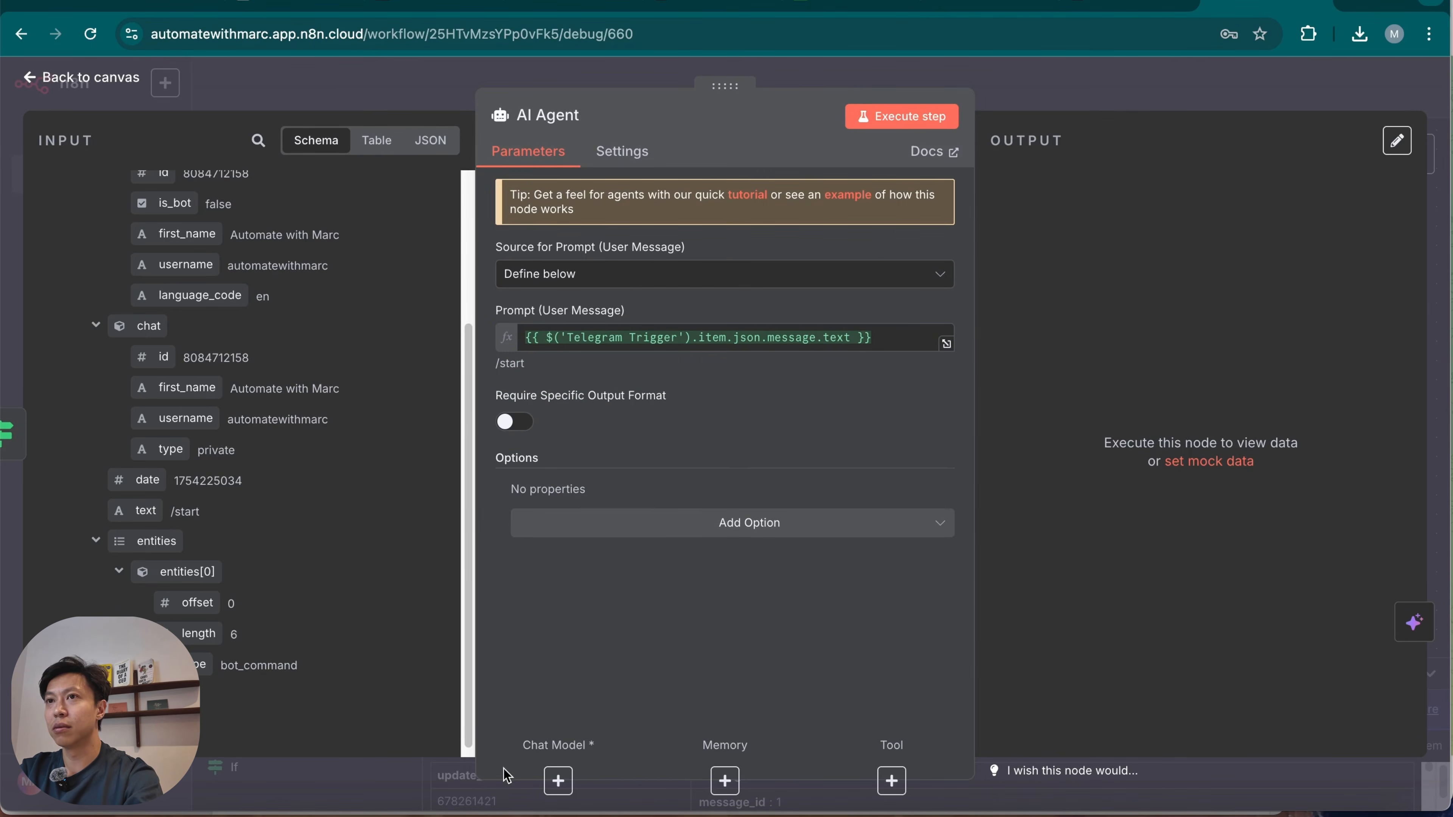
Attach an OpenAI Chat Model to the AI Agent with the gpt-4.1-mini model and place it below the agent.
{"action": "left_click", "coordinate": [557, 780]}
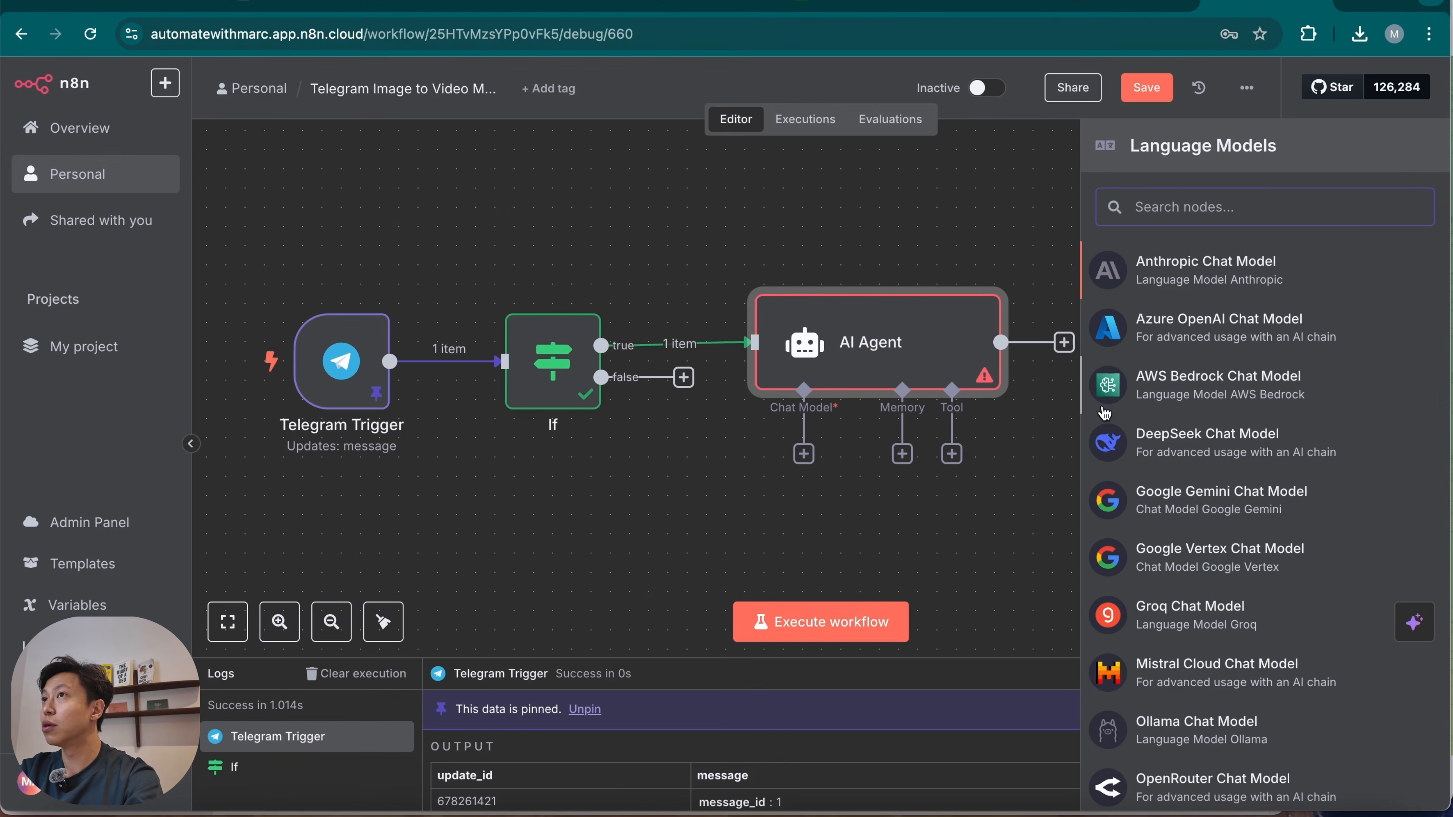
{"action": "type", "text": "ope"}
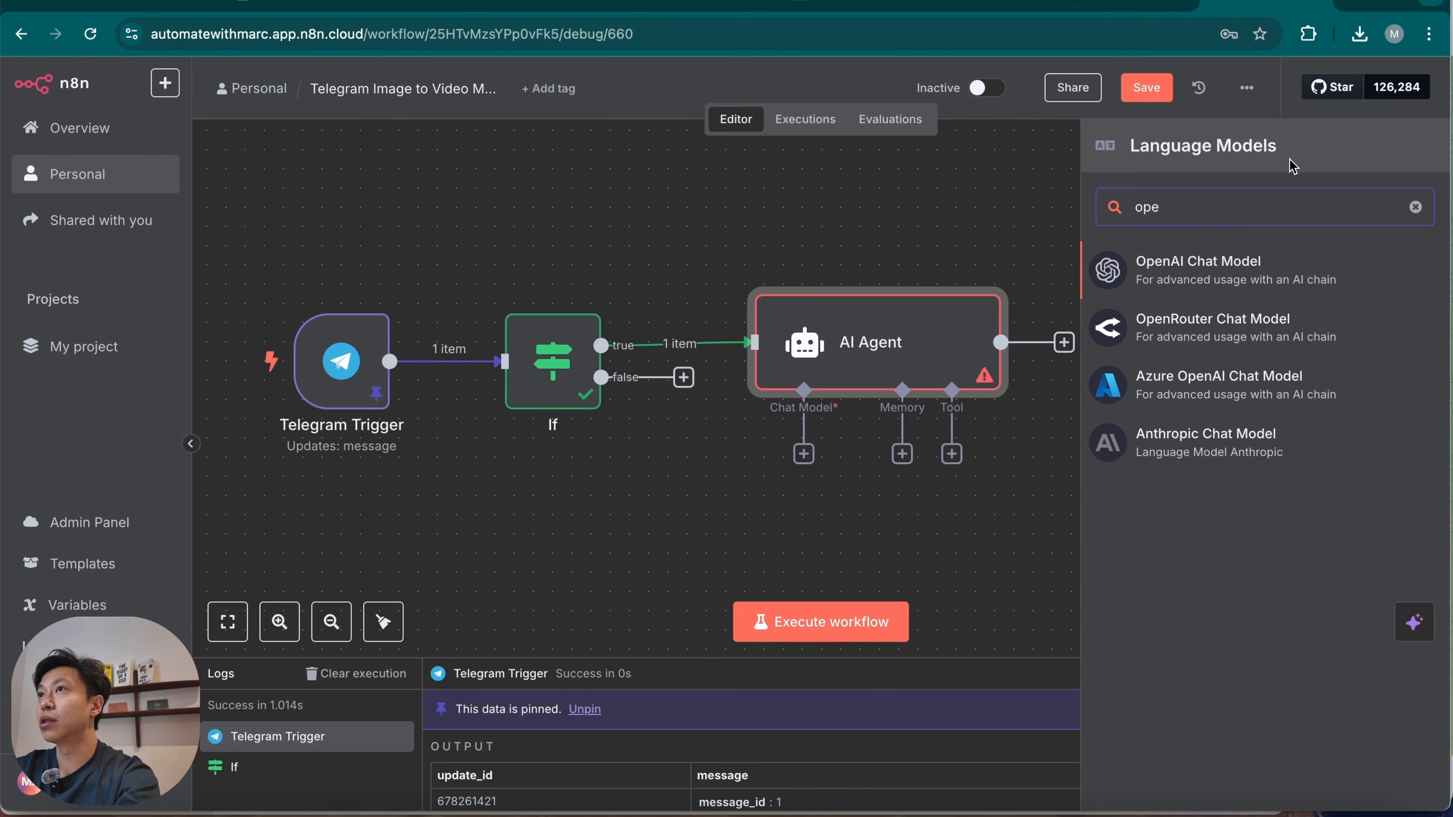
{"action": "left_click", "coordinate": [1250, 269]}
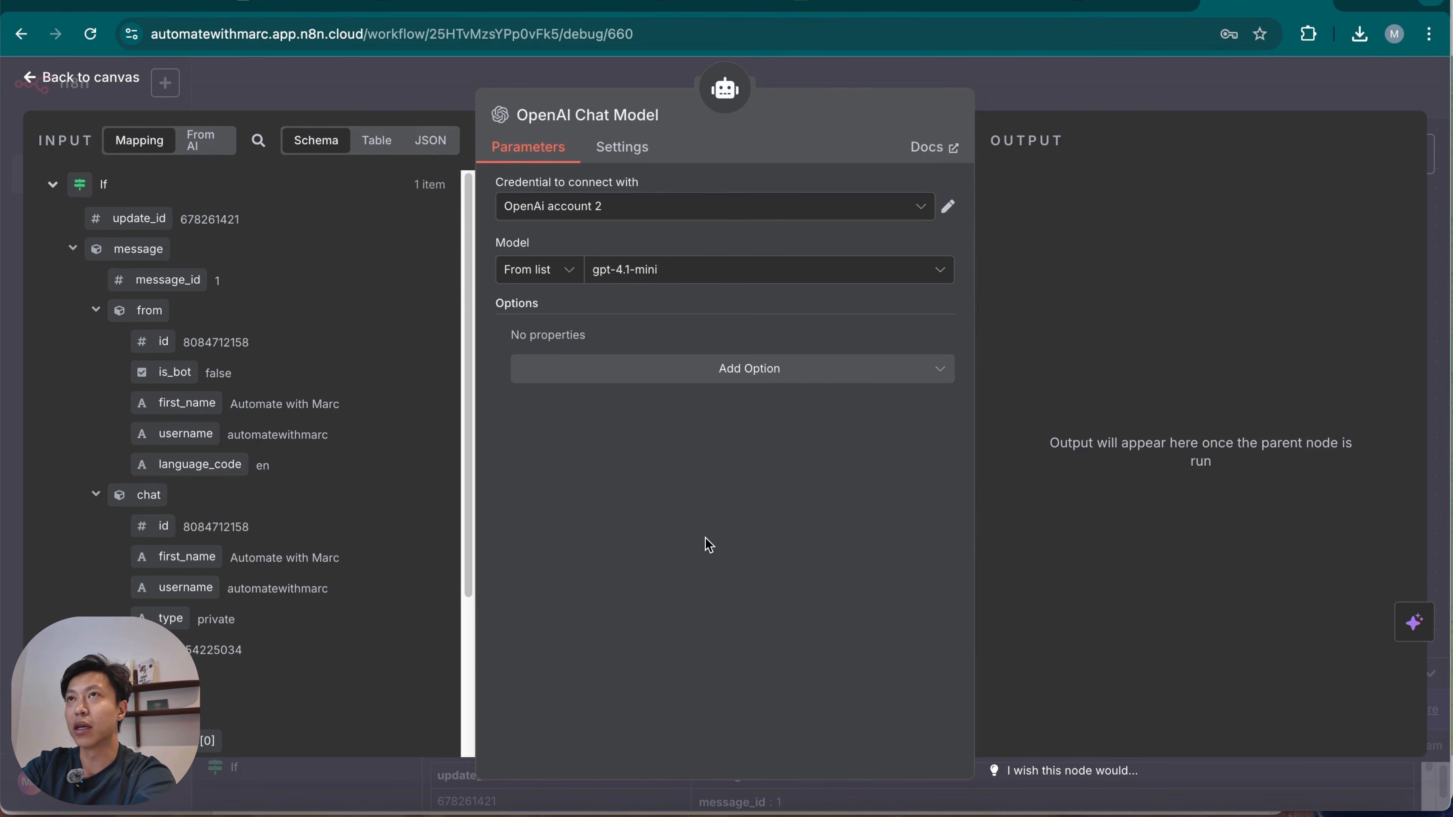
{"action": "left_click", "coordinate": [1119, 97]}
{"action": "left_click_drag", "start_coordinate": [813, 540], "coordinate": [736, 522]}
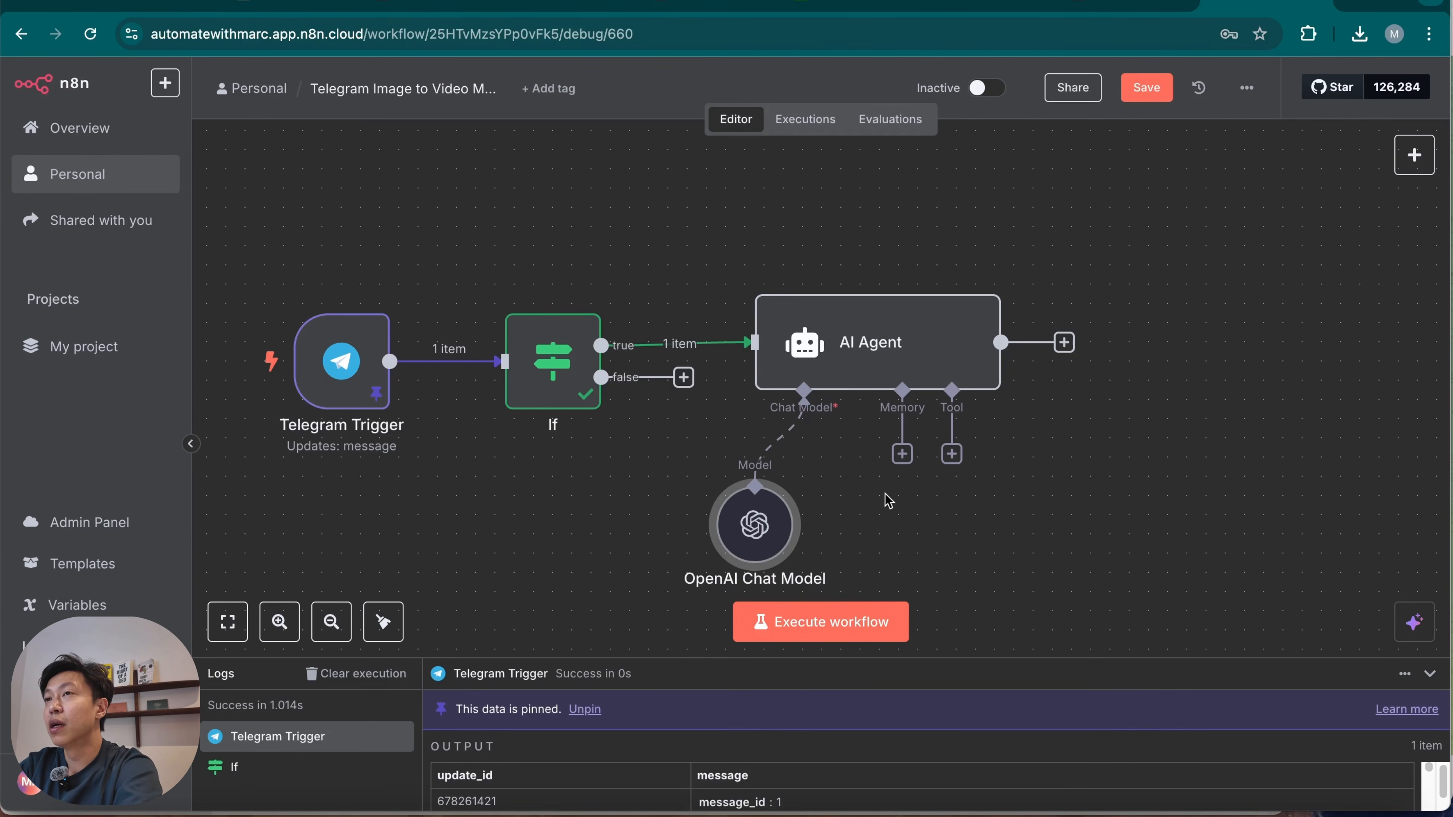
Attach a Simple Memory to the AI Agent with Session ID set to Define below and the Telegram chat id as key.
{"action": "left_click", "coordinate": [902, 456]}
{"action": "left_click", "coordinate": [1156, 313]}
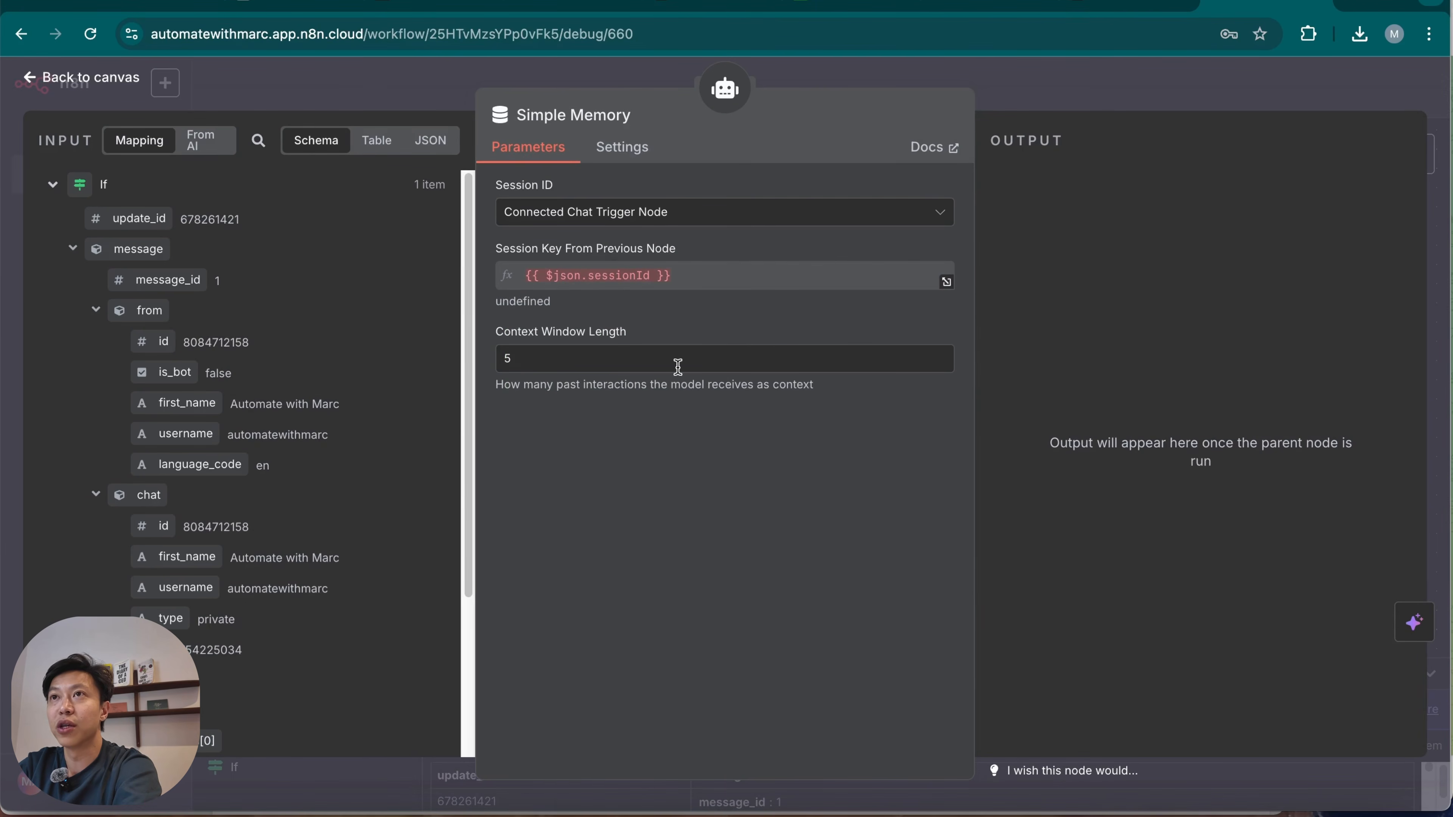
{"action": "left_click", "coordinate": [714, 213]}
{"action": "left_click", "coordinate": [672, 326]}
{"action": "left_click", "coordinate": [611, 279]}
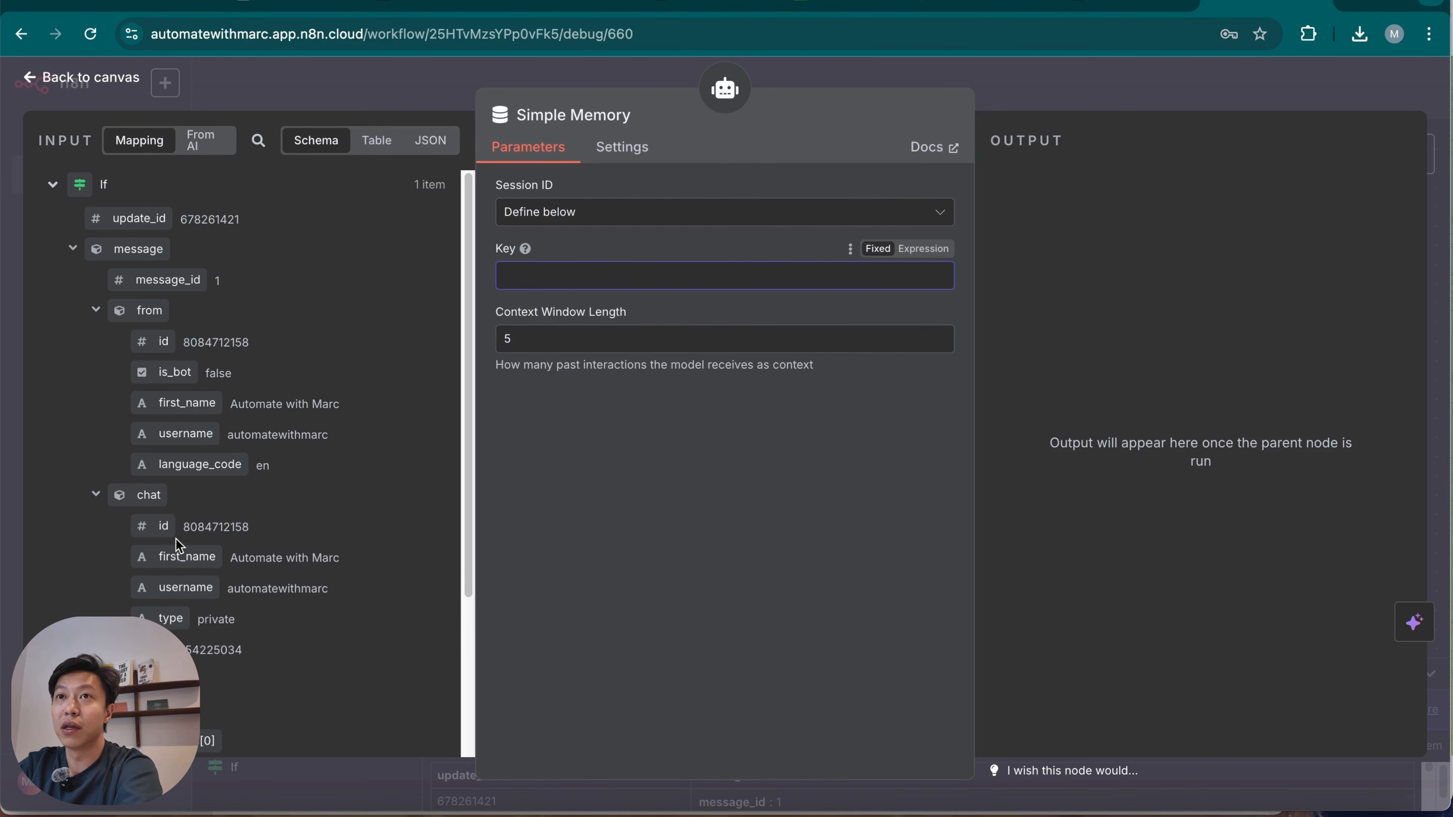
{"action": "left_click_drag", "start_coordinate": [159, 531], "coordinate": [578, 277]}
{"action": "left_click", "coordinate": [1097, 98]}
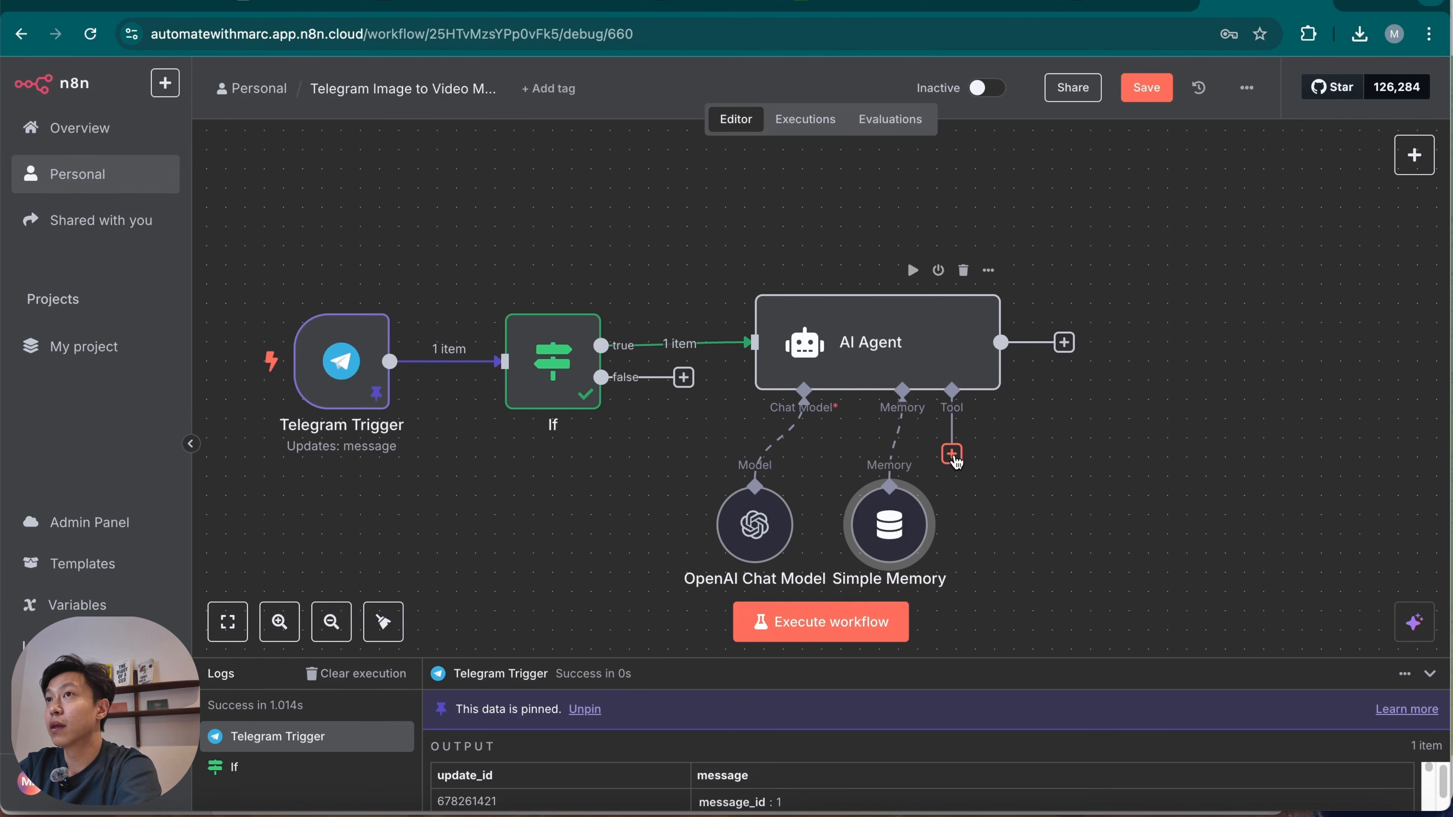
Move the AI Agent further from the If node and line up the OpenAI Chat Model and Simple Memory beneath it.
{"action": "left_click", "coordinate": [1116, 491]}
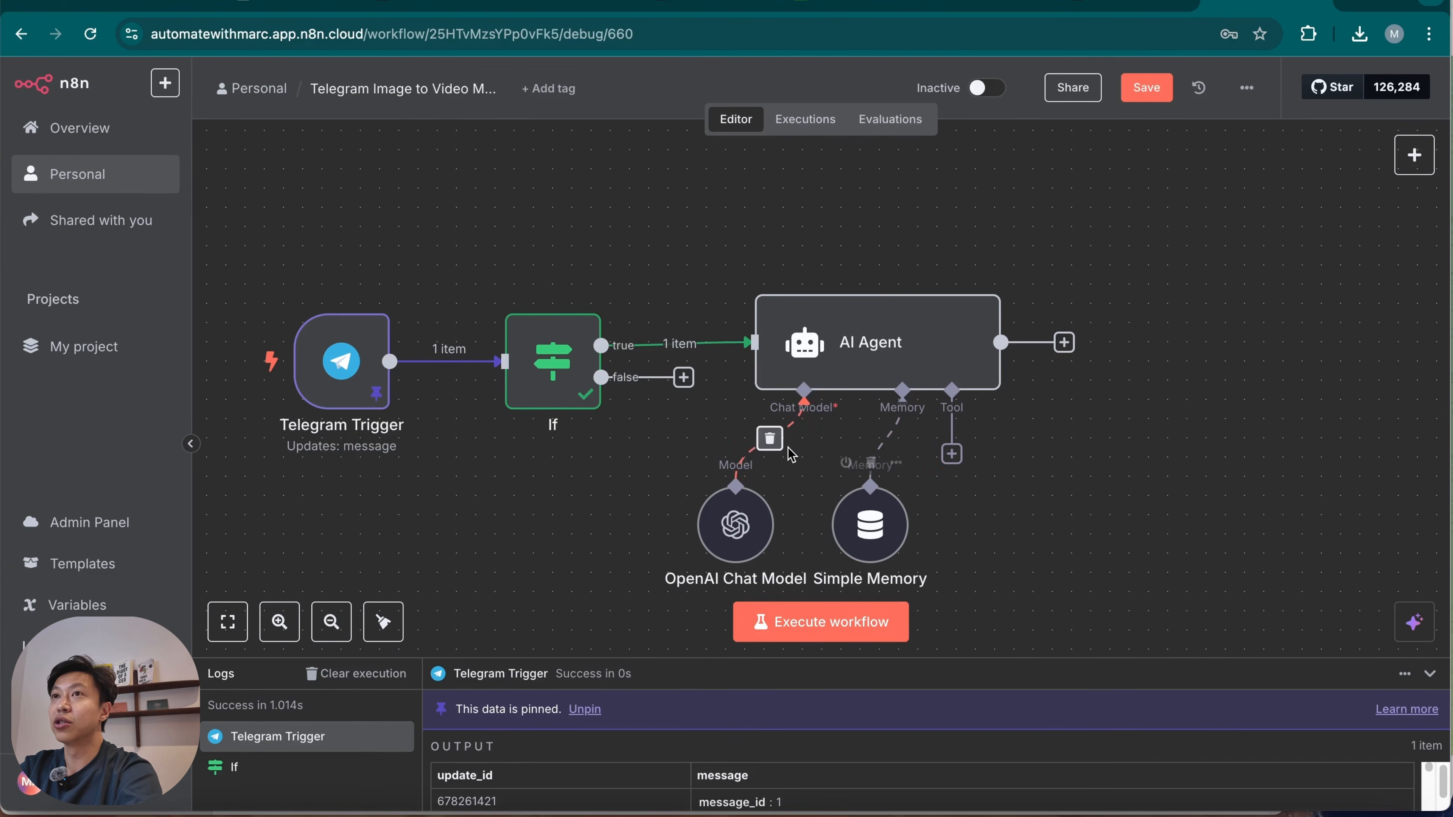
{"action": "left_click_drag", "start_coordinate": [829, 344], "coordinate": [925, 324]}
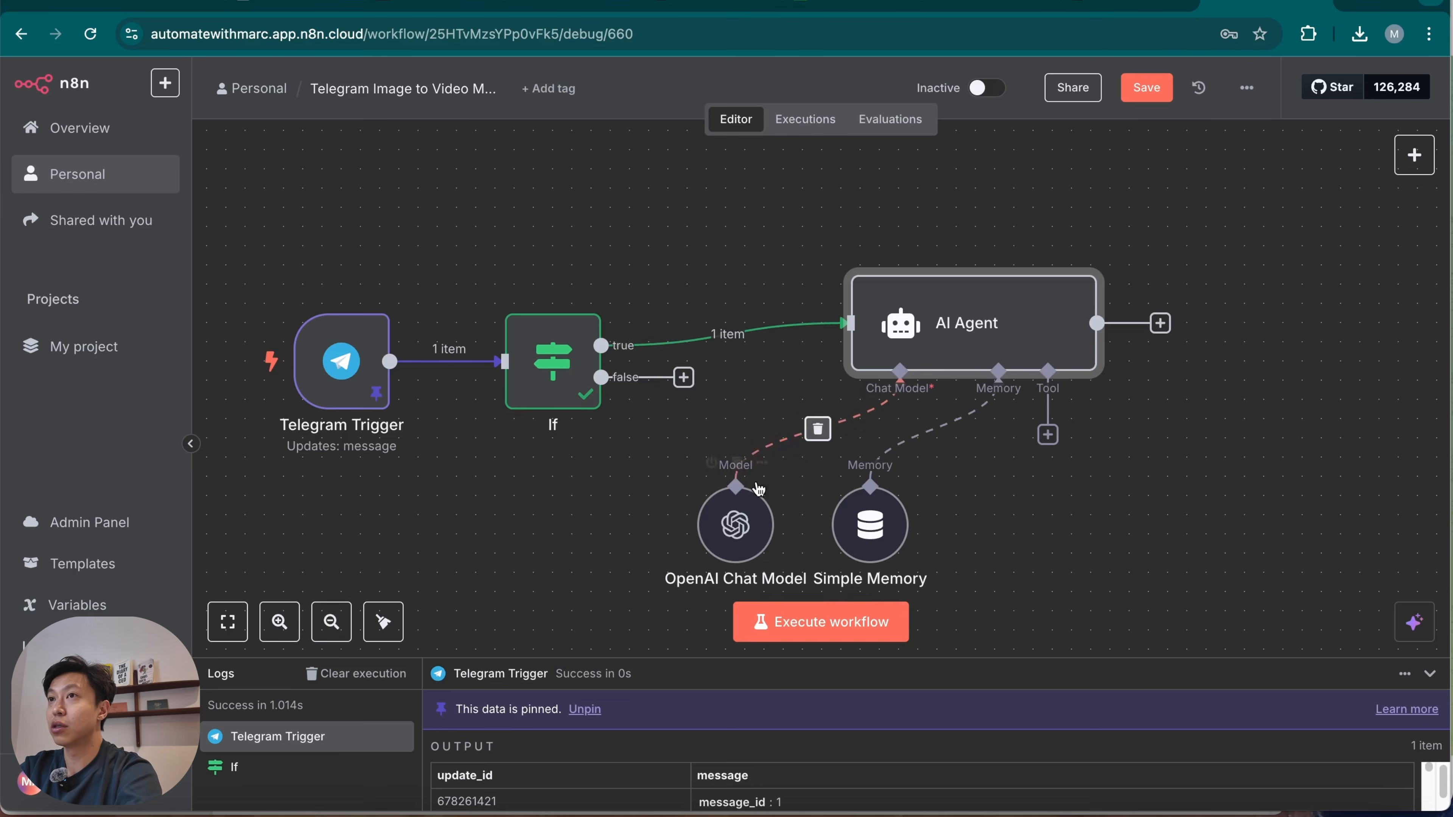
{"action": "left_click_drag", "start_coordinate": [737, 524], "coordinate": [833, 504]}
{"action": "left_click_drag", "start_coordinate": [899, 541], "coordinate": [1011, 507]}
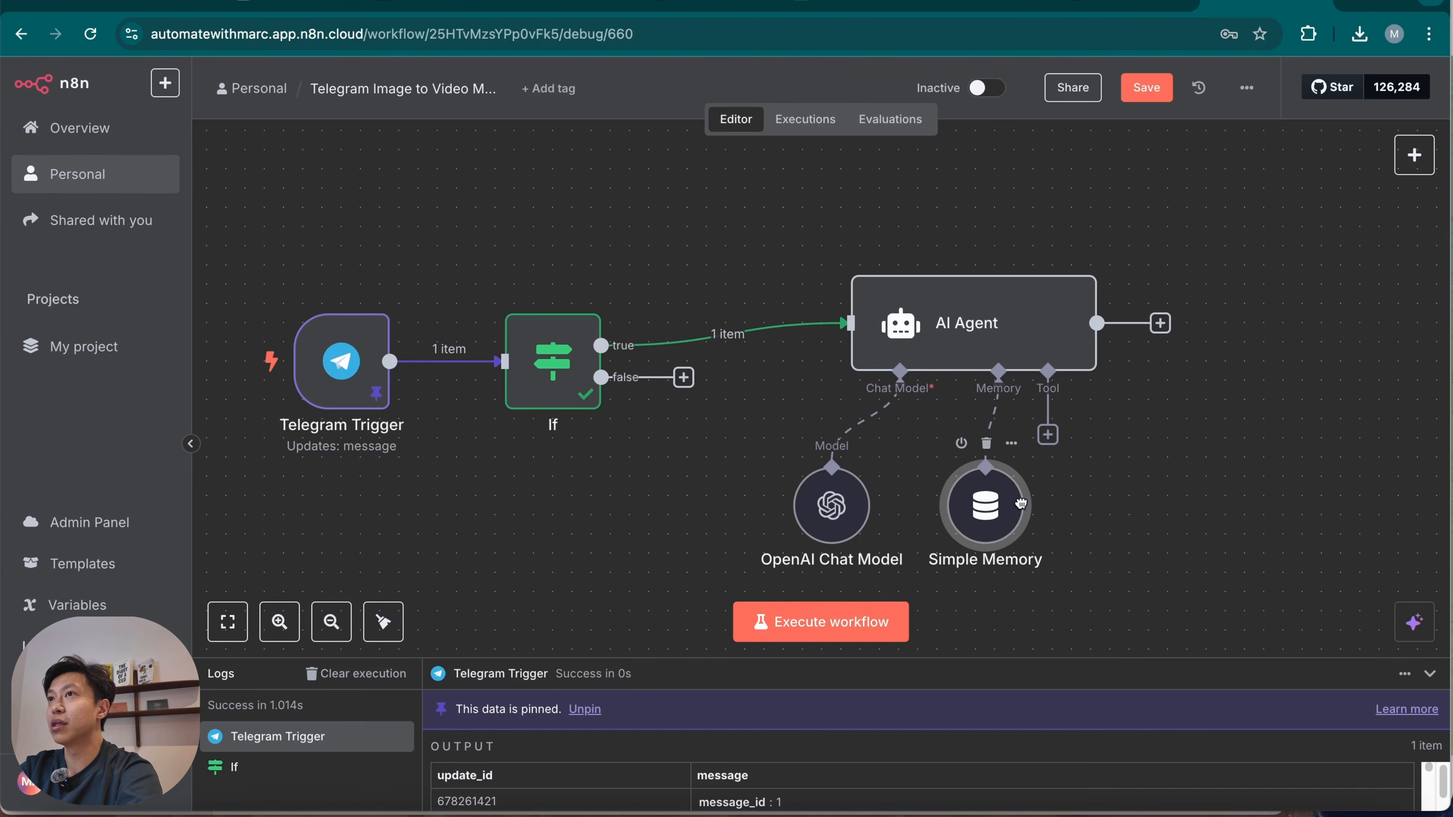
{"action": "left_click_drag", "start_coordinate": [791, 510], "coordinate": [810, 491]}
{"action": "left_click", "coordinate": [469, 384]}
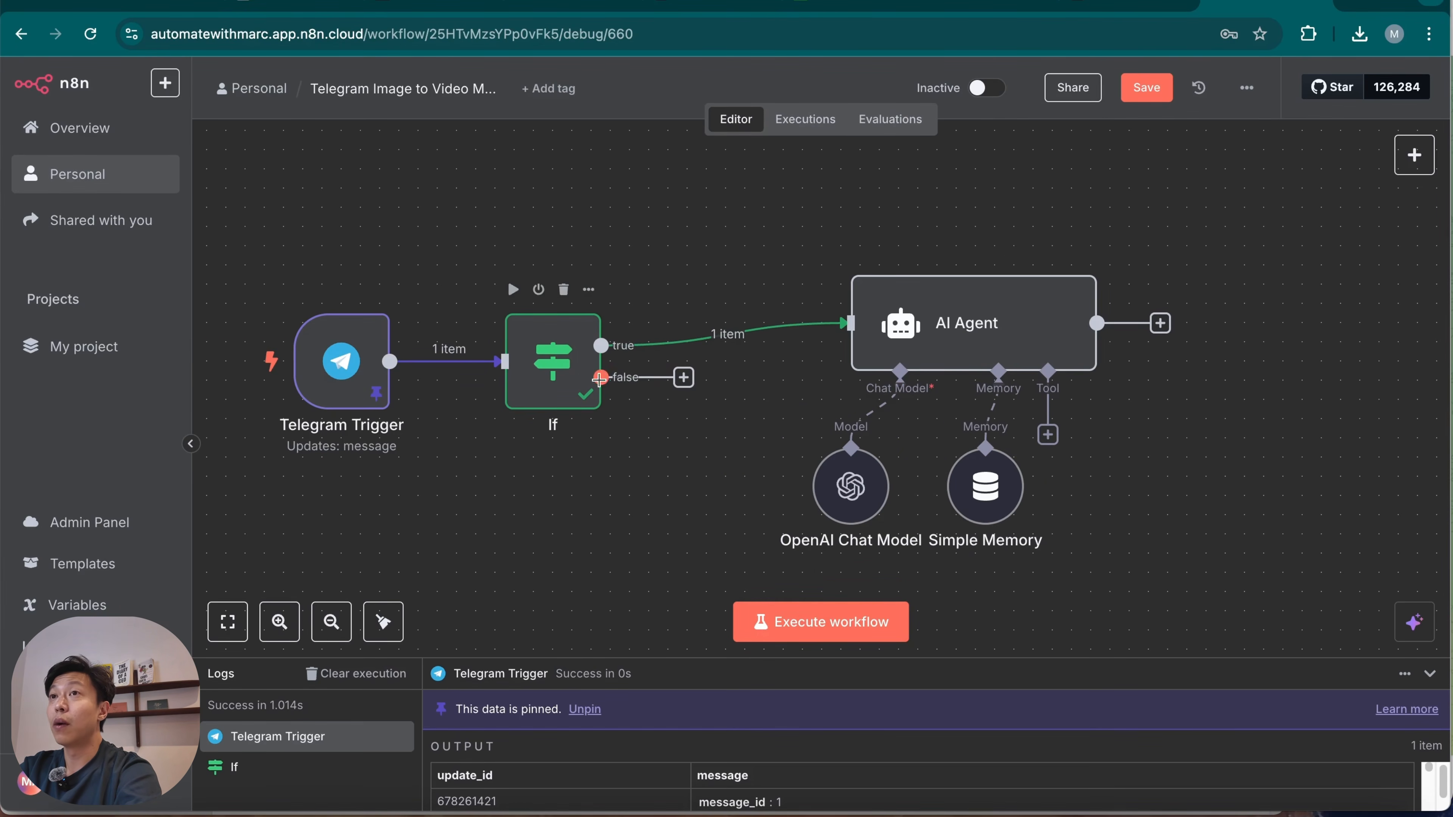
Add a Telegram Get a file node on the If node's false branch and place it below the main row.
{"action": "left_click", "coordinate": [684, 379]}
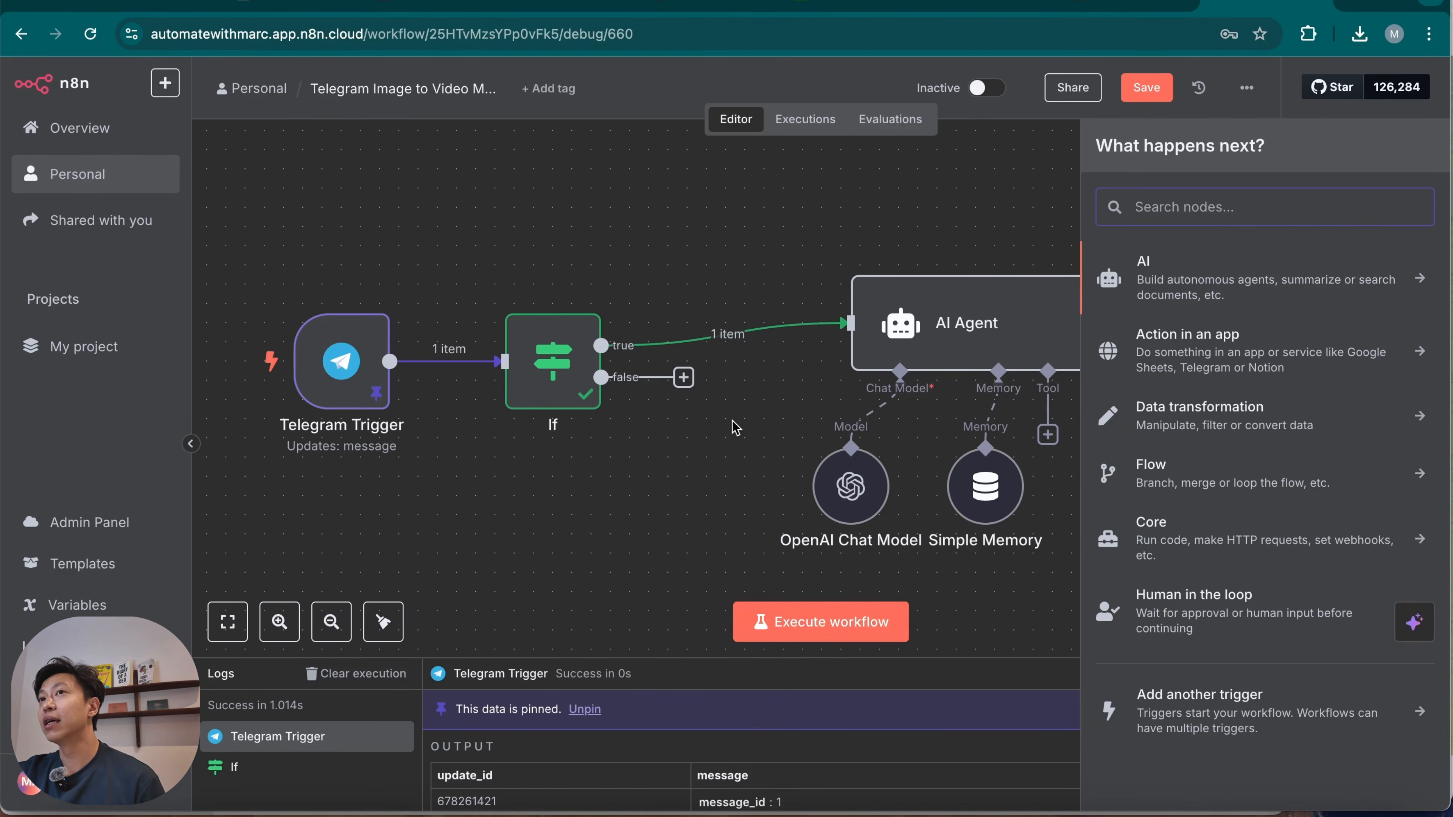
{"action": "mouse_move", "coordinate": [861, 440]}
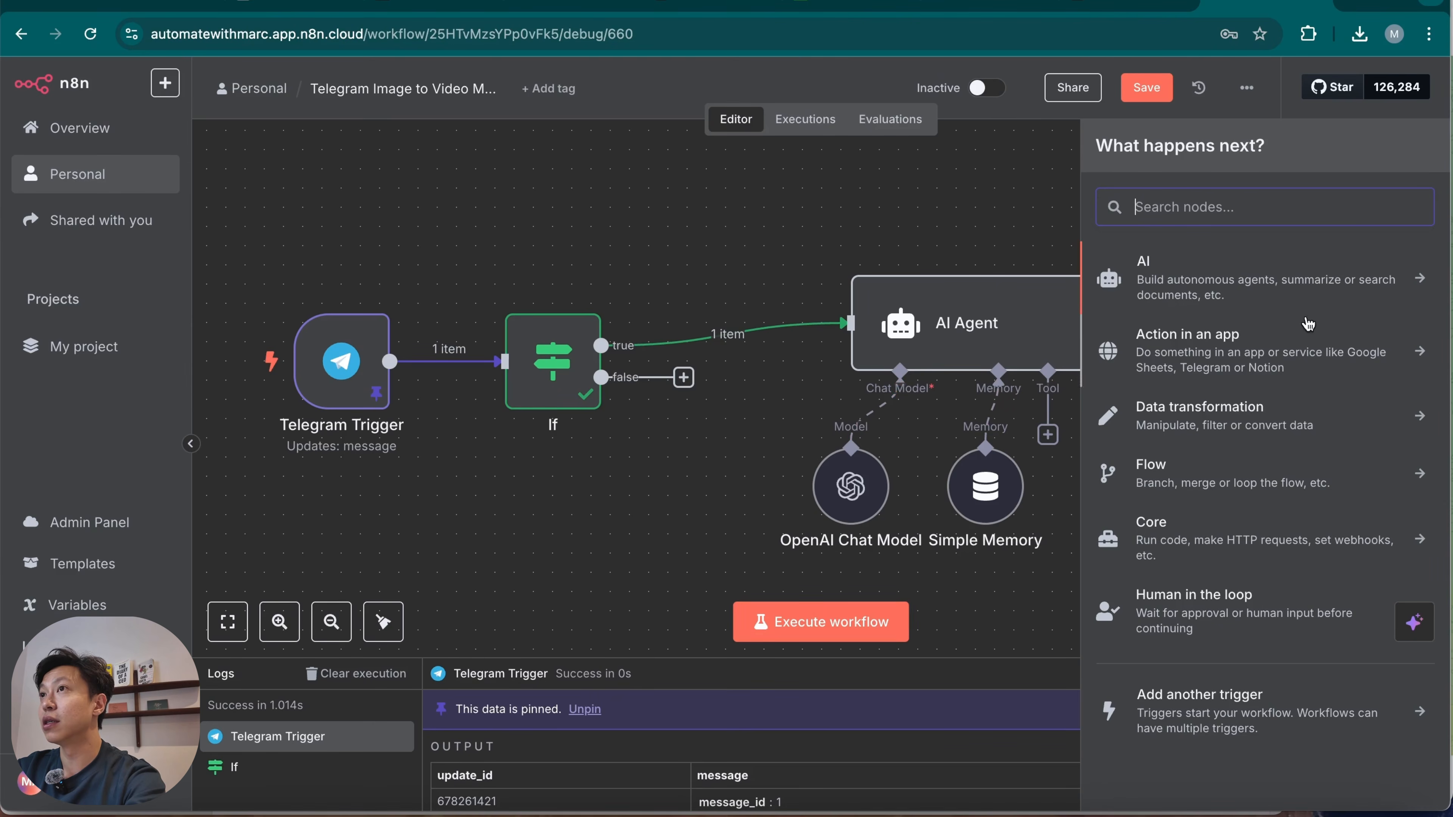
{"action": "left_click", "coordinate": [560, 4]}
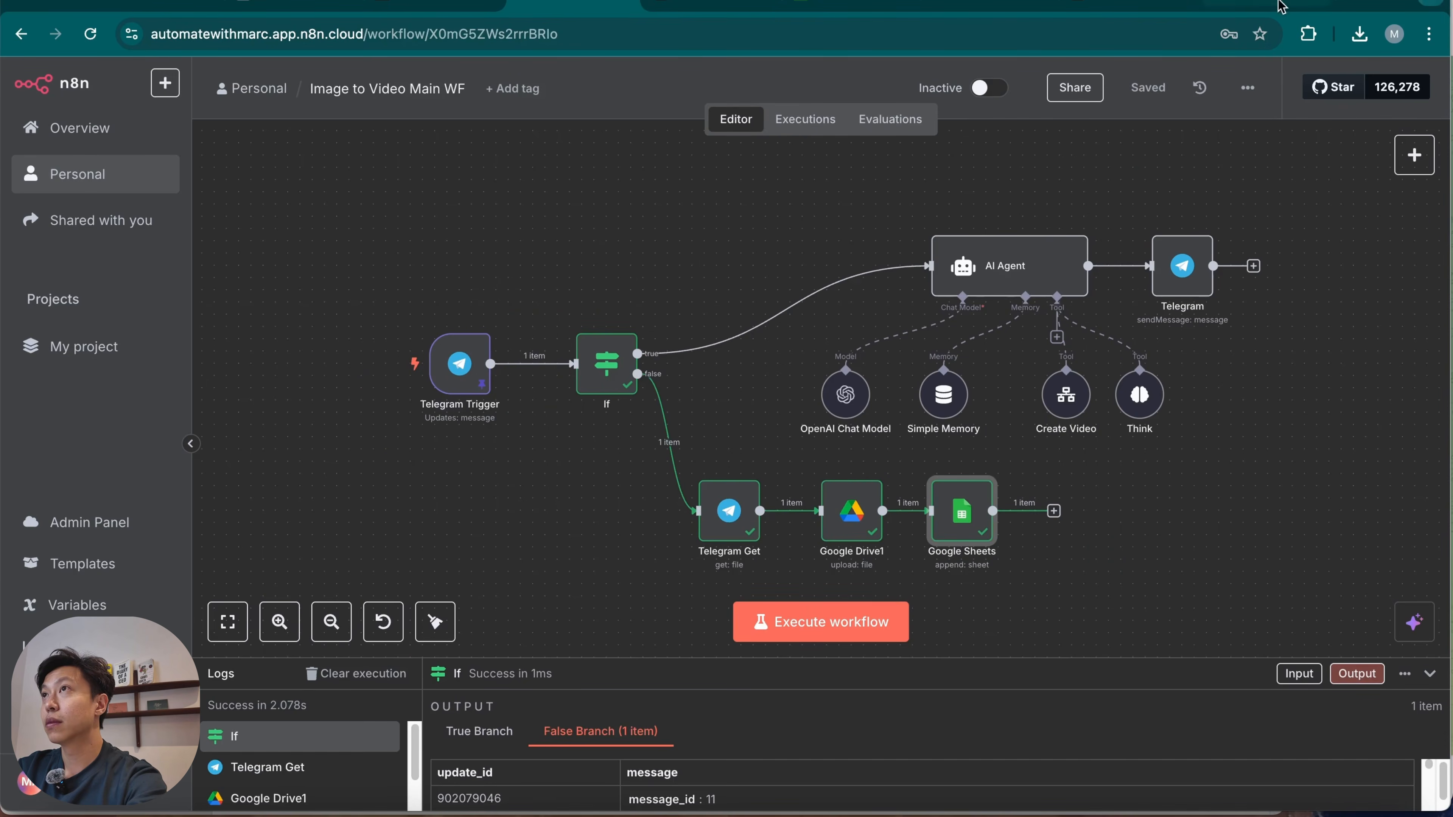
{"action": "left_click", "coordinate": [1299, 6]}
{"action": "type", "text": "teleg"}
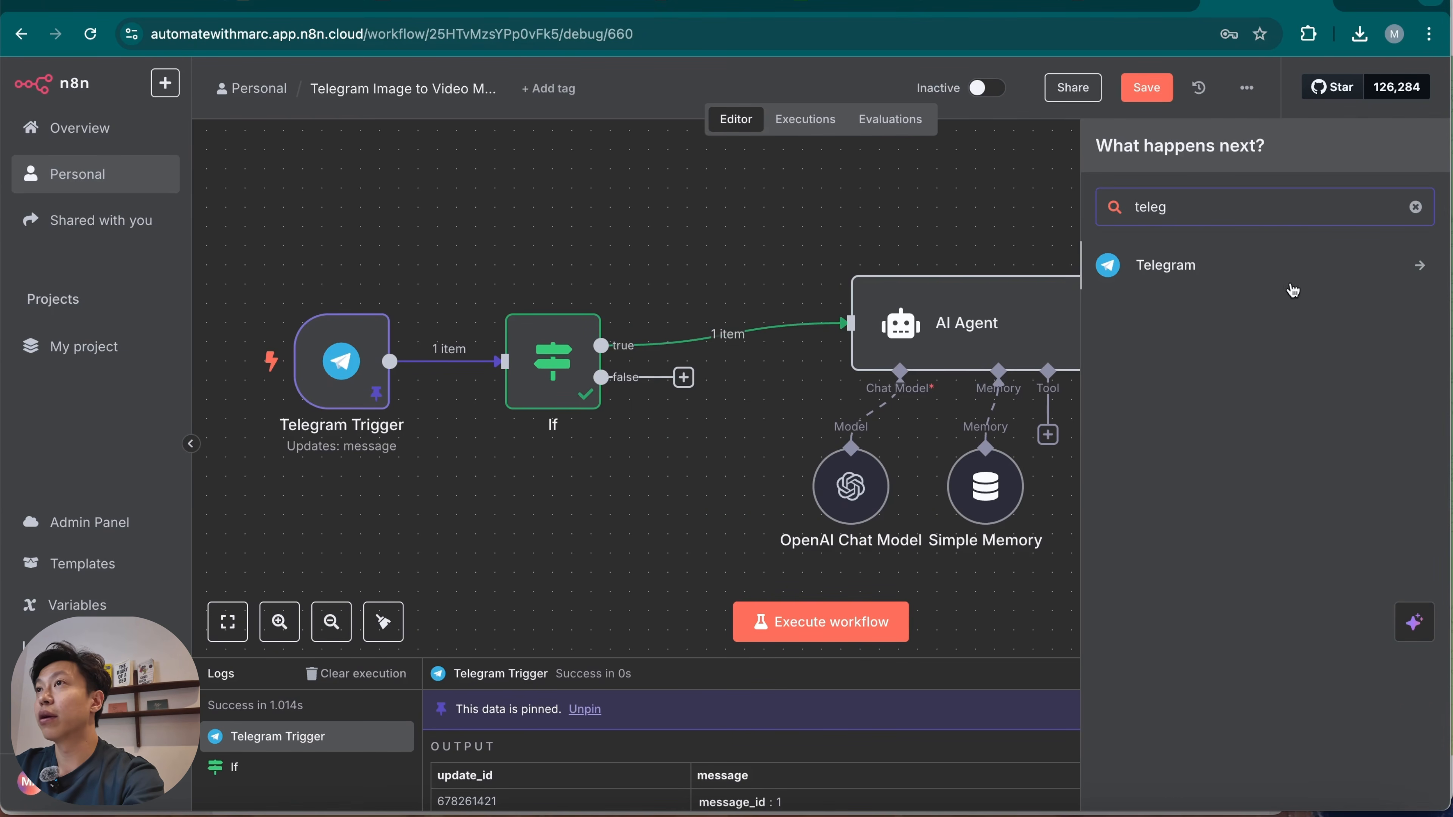
{"action": "left_click", "coordinate": [1305, 277]}
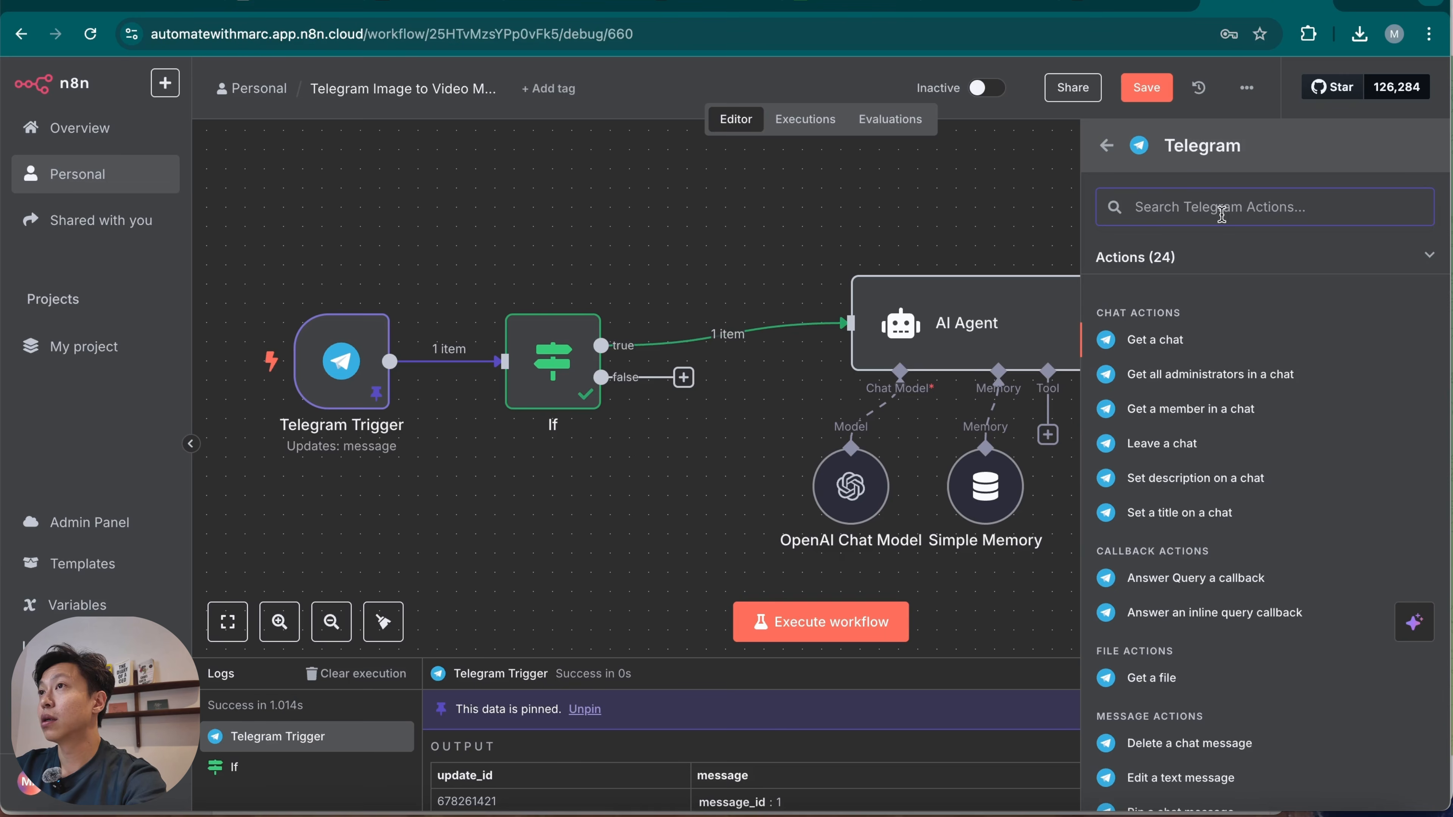
{"action": "type", "text": "get f"}
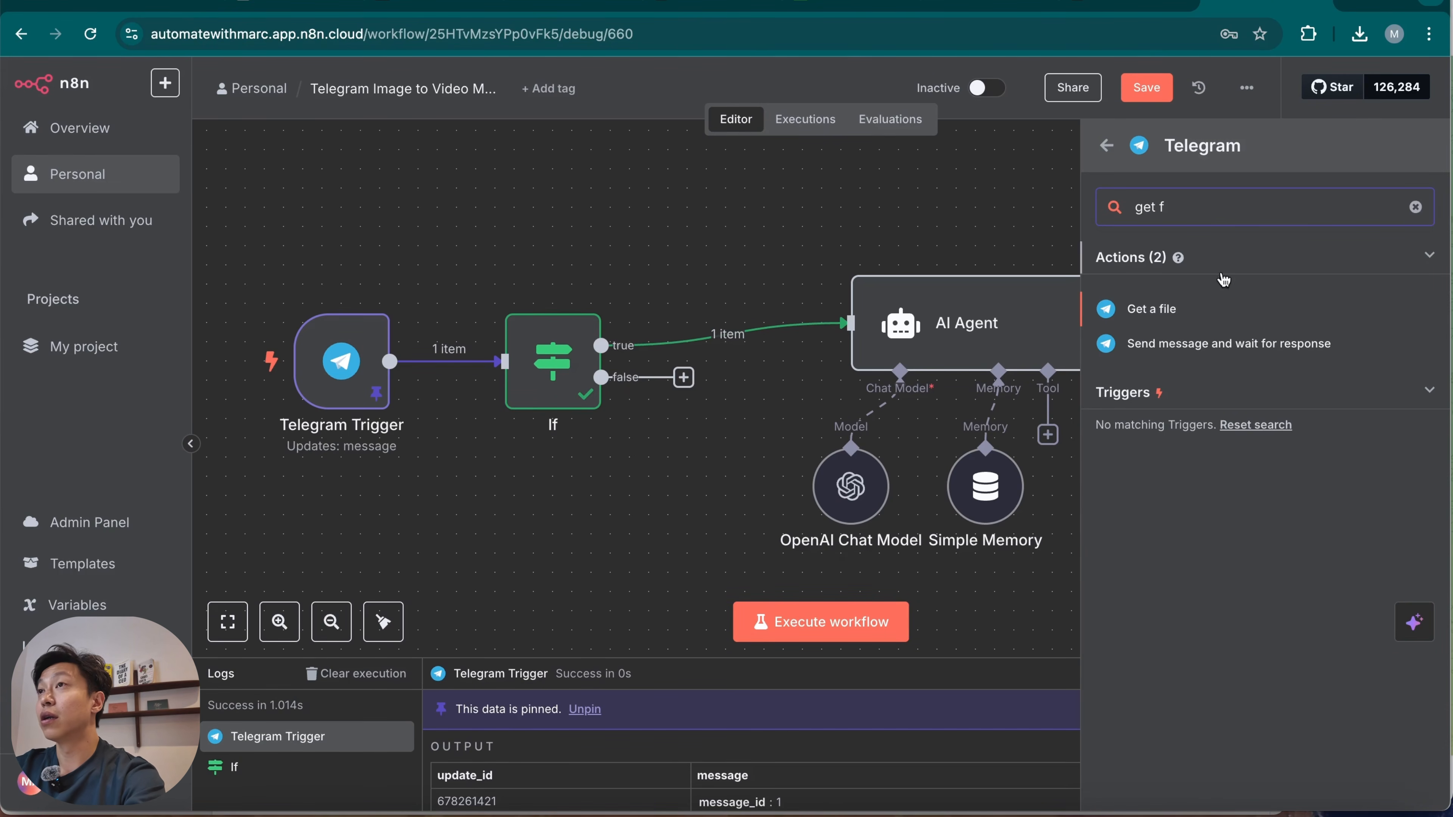
{"action": "left_click", "coordinate": [1239, 315]}
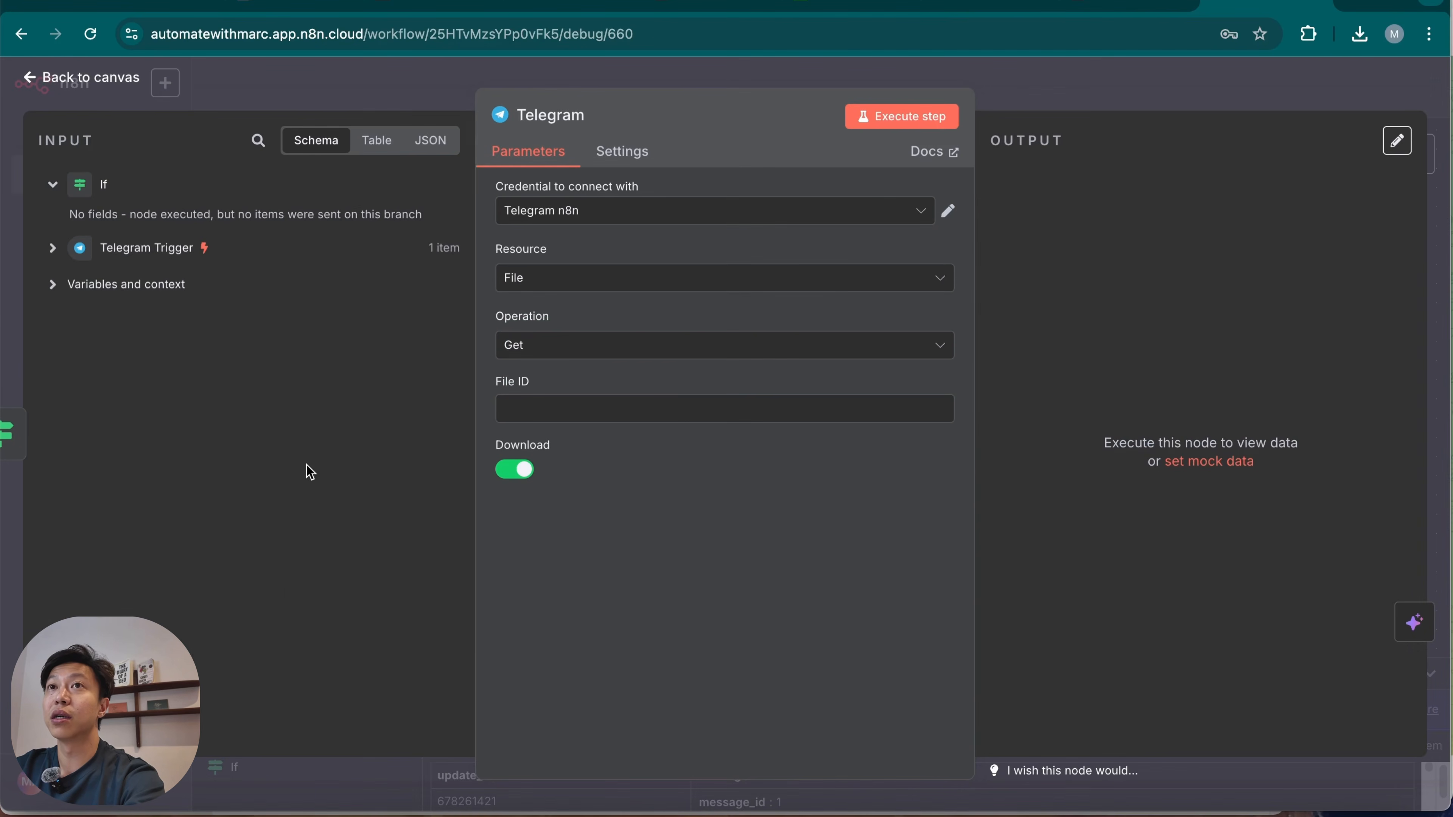
{"action": "left_click", "coordinate": [52, 248]}
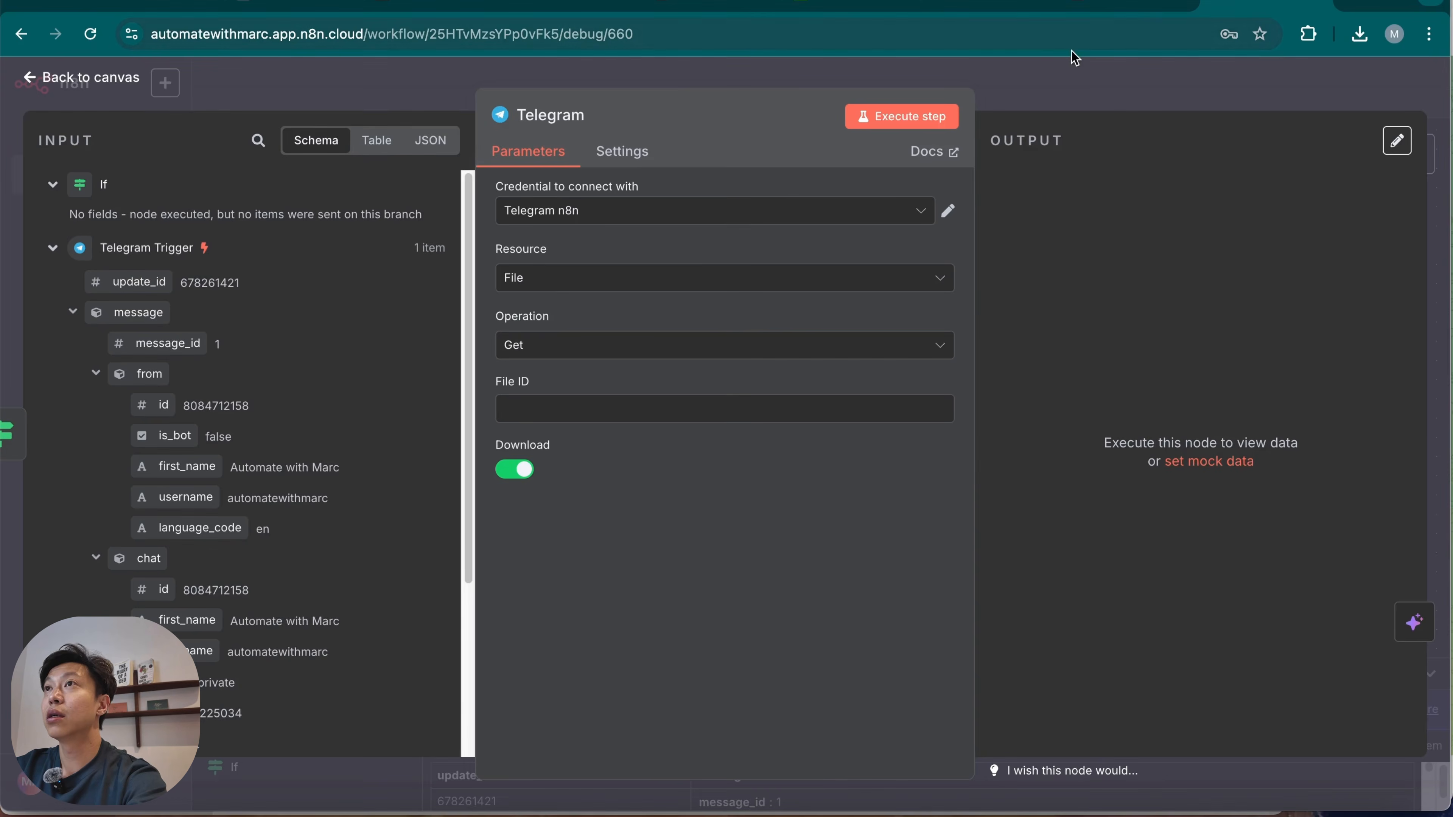
{"action": "key", "text": "Escape"}
{"action": "left_click_drag", "start_coordinate": [678, 529], "coordinate": [718, 511]}
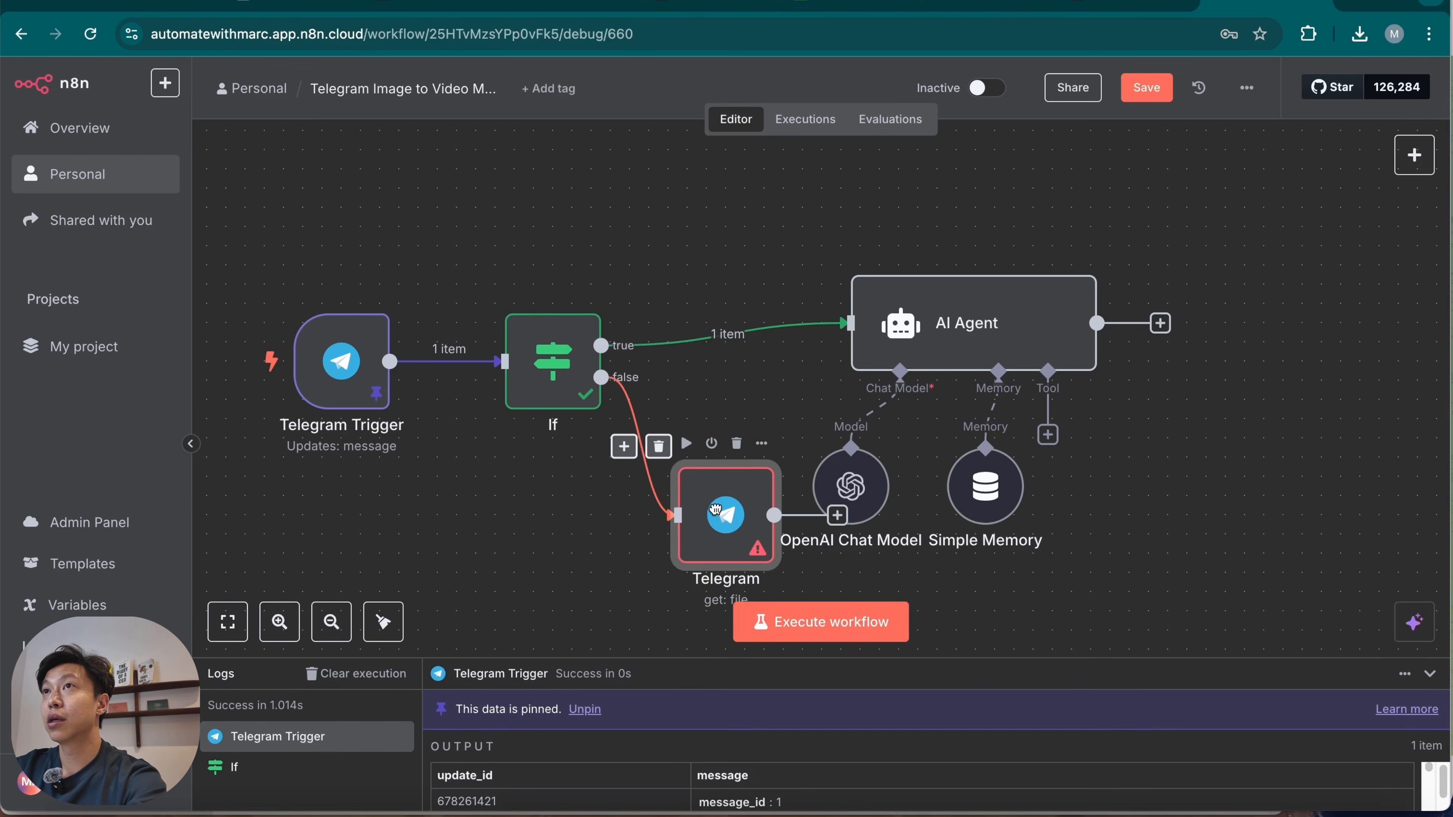
Copy the data of the Aug 3, 19:46:43 execution into the editor, unpinning the current Telegram Trigger data.
{"action": "left_click", "coordinate": [815, 131]}
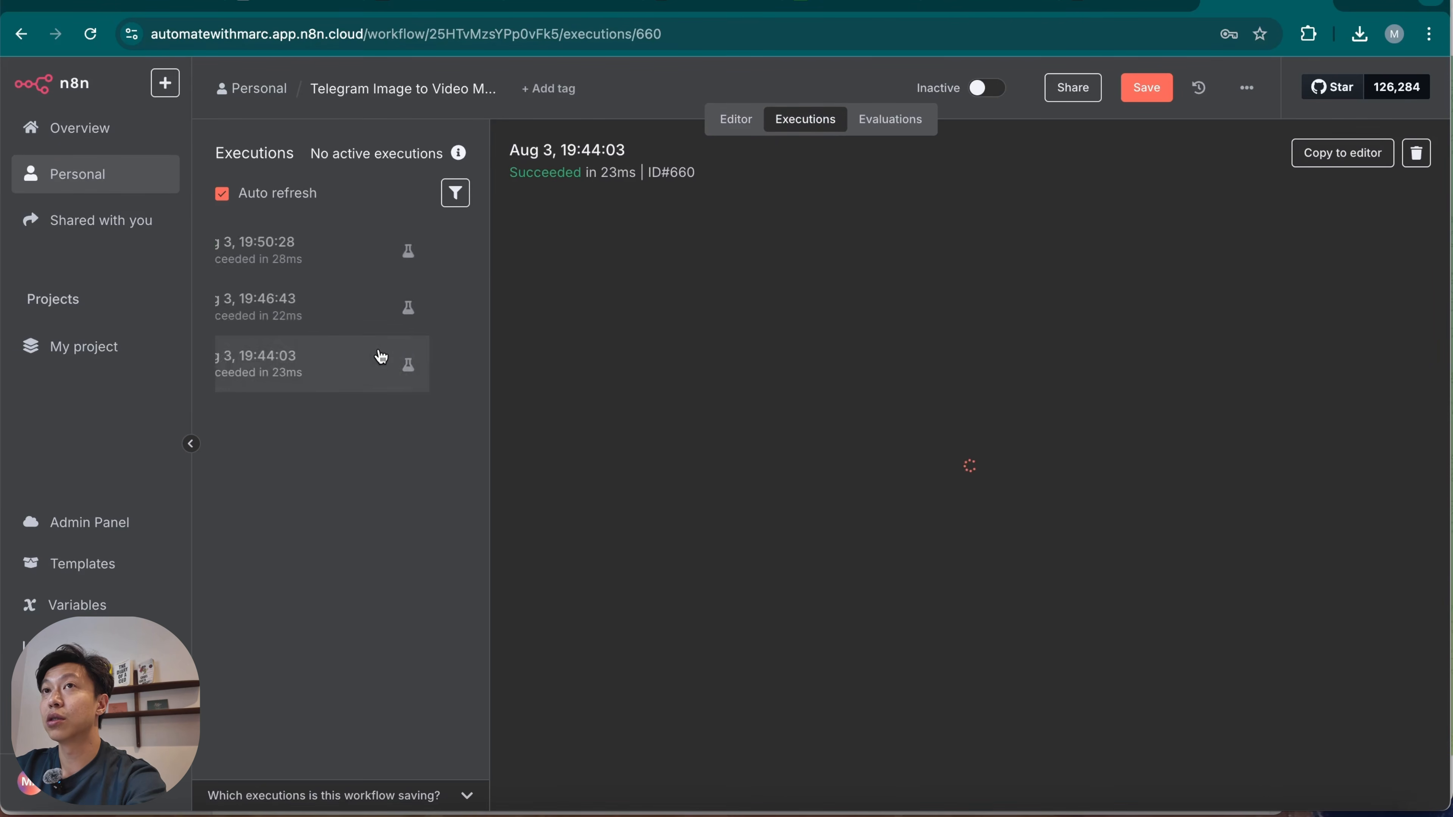
{"action": "left_click", "coordinate": [369, 318]}
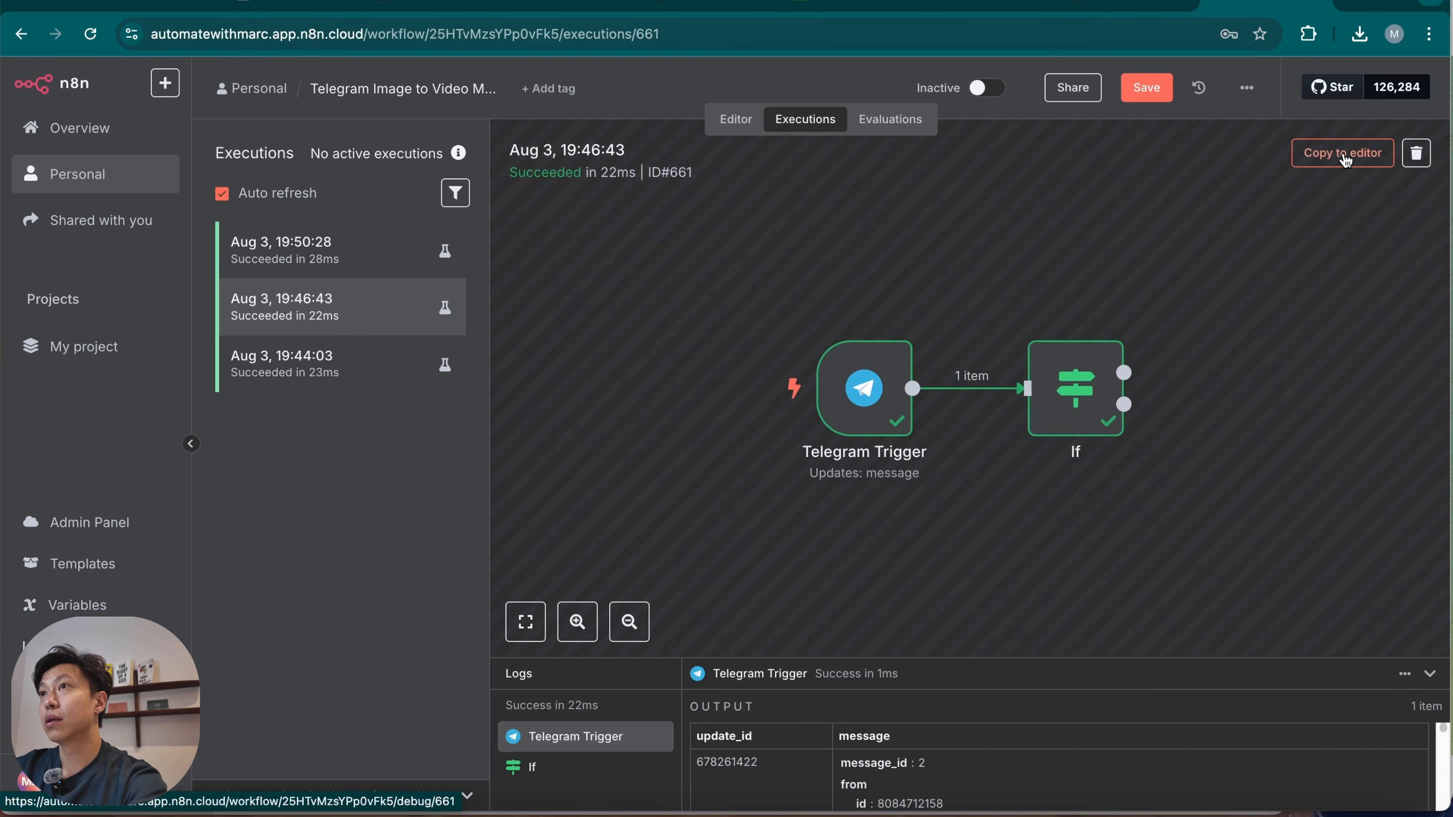
{"action": "left_click", "coordinate": [1343, 153]}
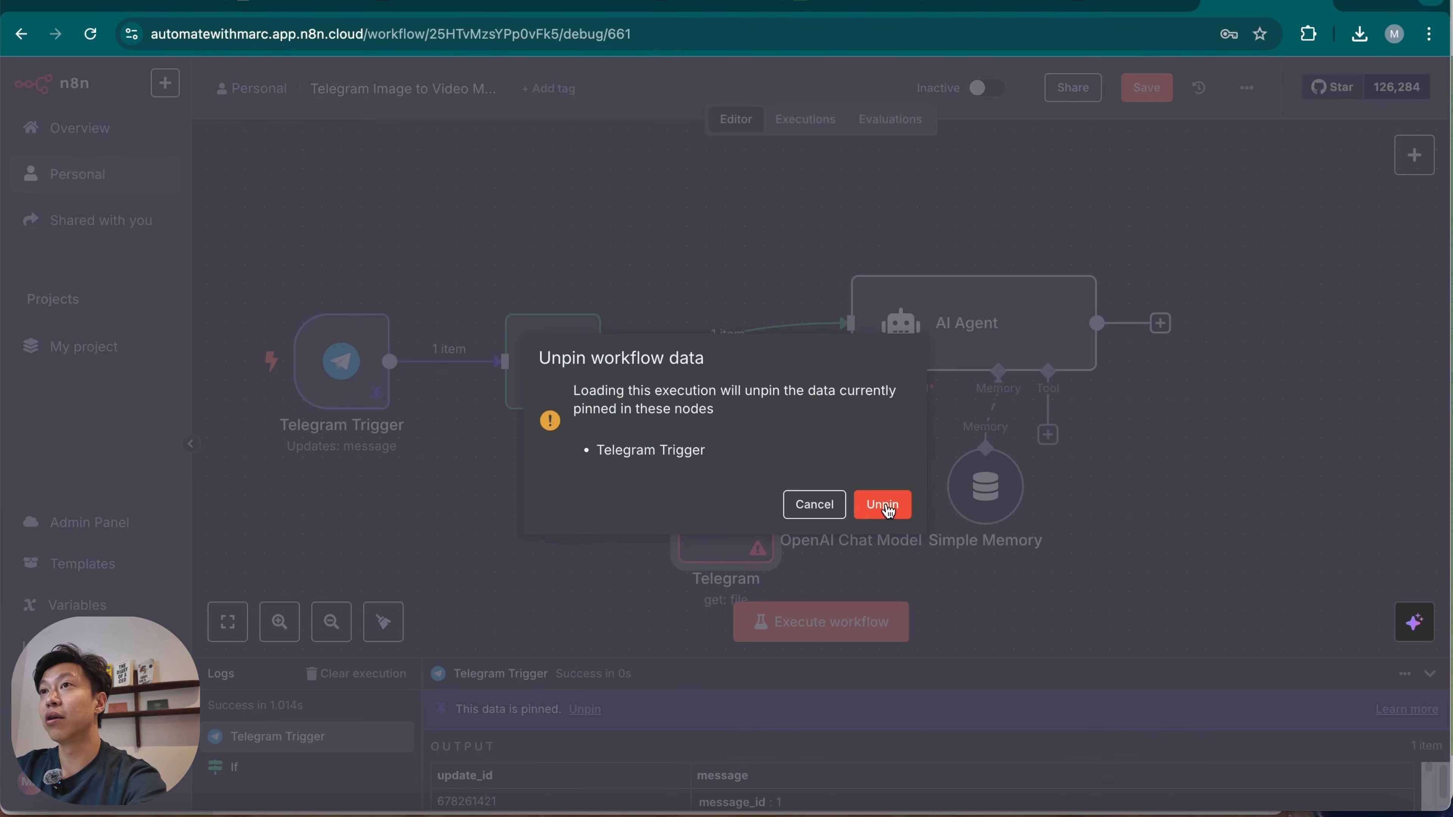
{"action": "left_click", "coordinate": [883, 505]}
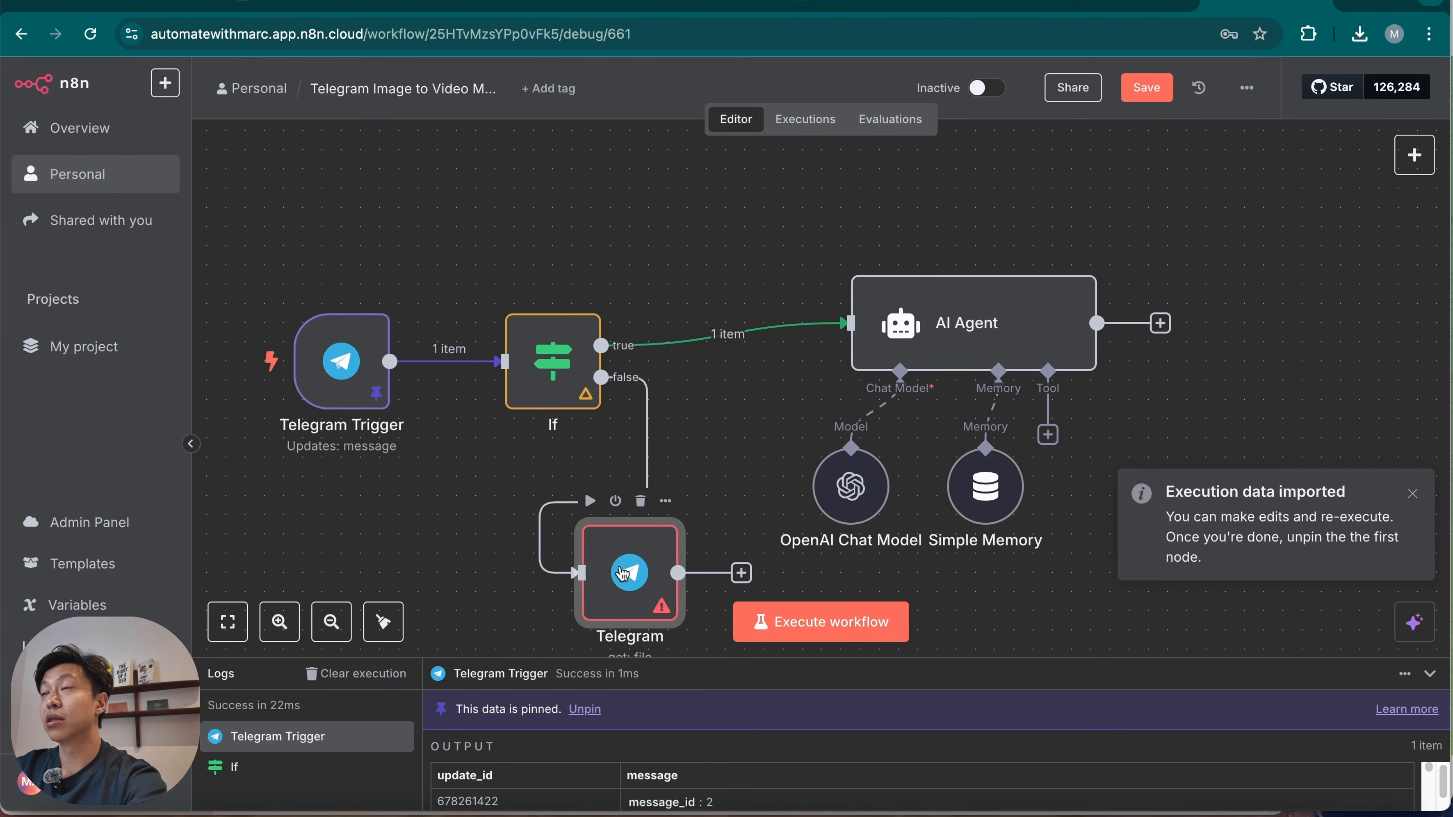
Reposition the Telegram get file node in the free space below the If node and the chat model.
{"action": "scroll", "coordinate": [833, 519], "scroll_direction": "down", "scroll_amount": 2}
{"action": "scroll", "coordinate": [833, 519], "scroll_direction": "right", "scroll_amount": 2}
{"action": "left_click_drag", "start_coordinate": [513, 470], "coordinate": [569, 508]}
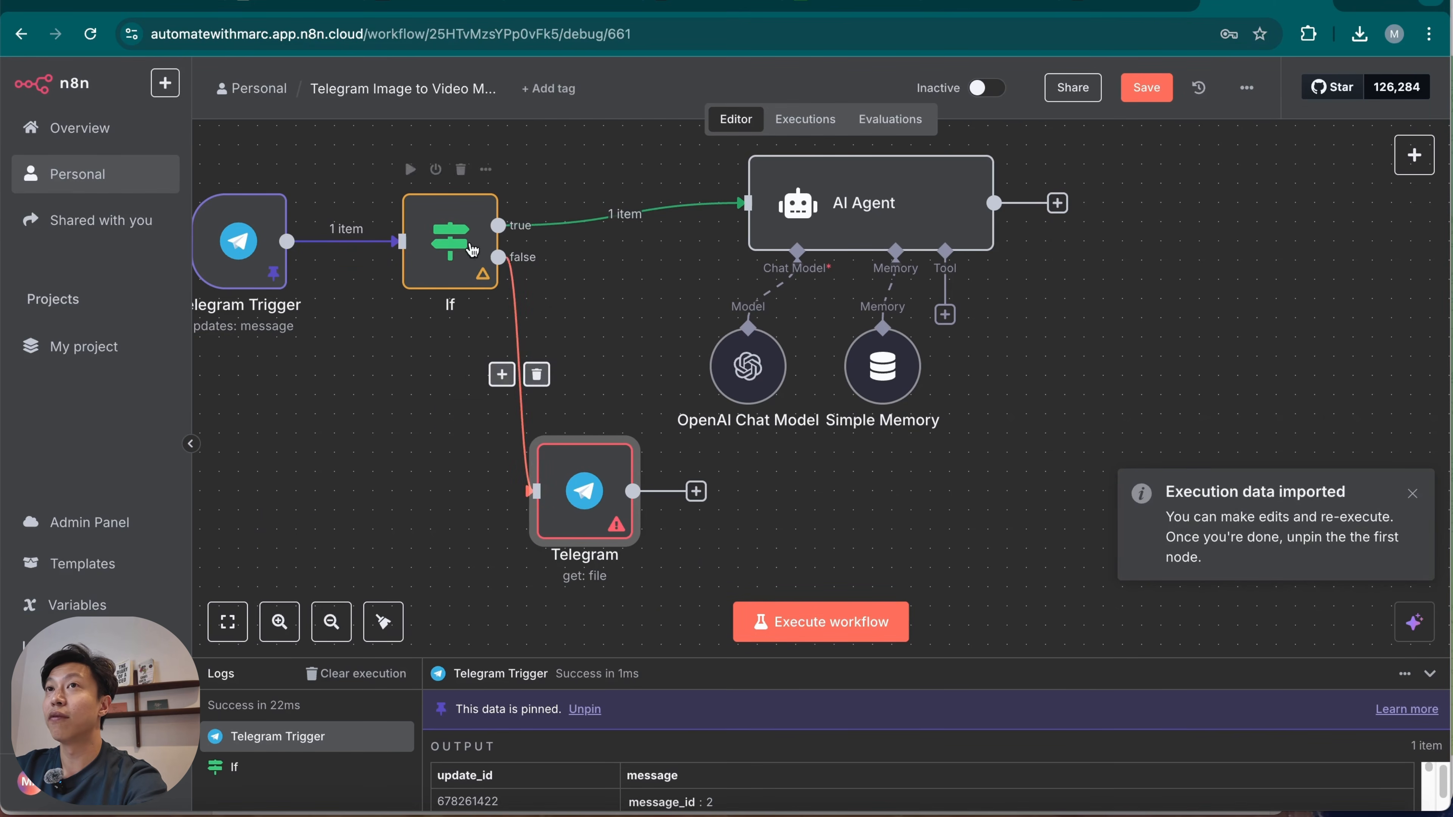
Look through the imported message data in the Telegram Trigger's output and return to the canvas.
{"action": "scroll", "coordinate": [424, 337], "scroll_direction": "left", "scroll_amount": 2}
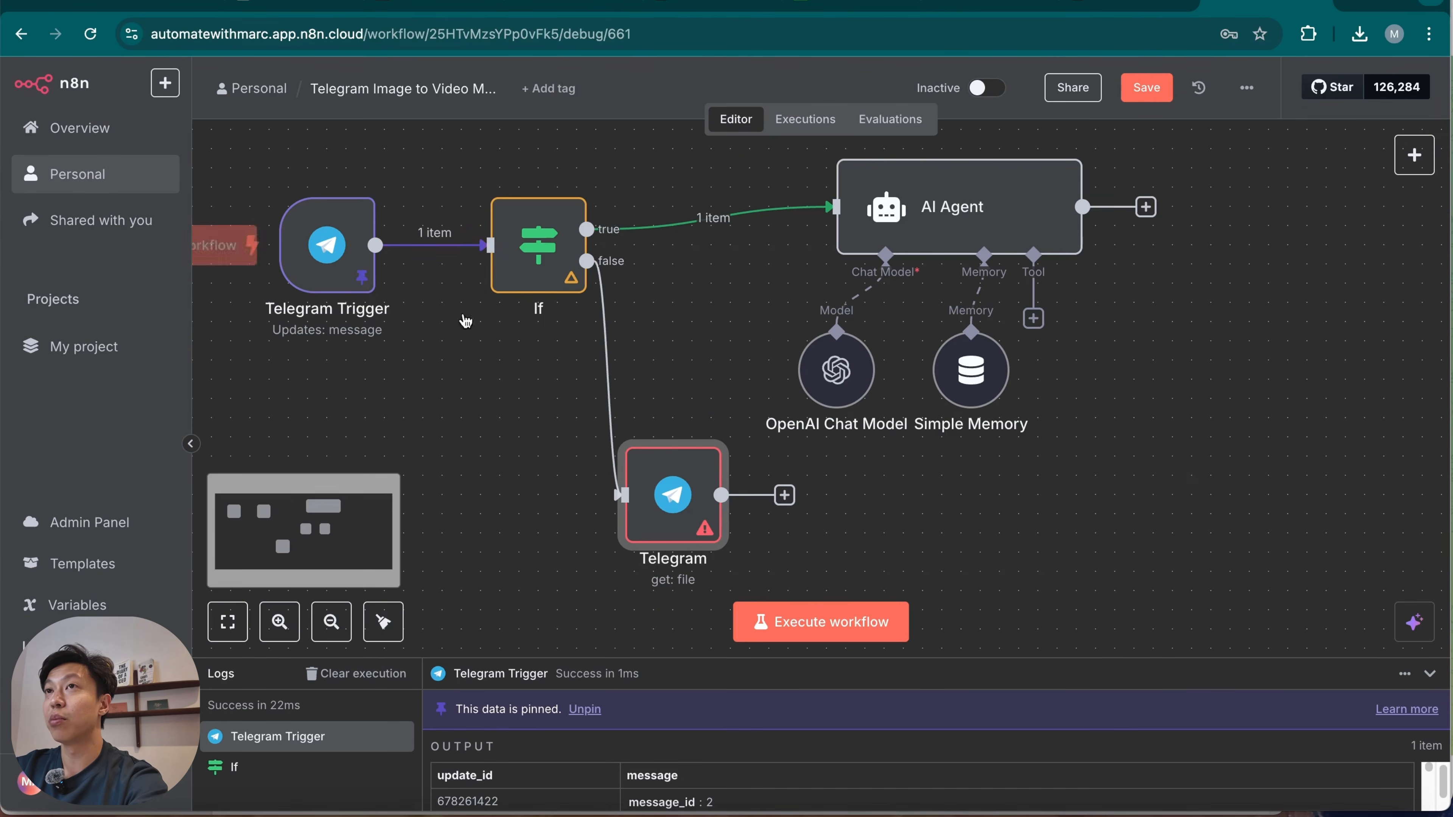
{"action": "double_click", "coordinate": [311, 254]}
{"action": "scroll", "coordinate": [1005, 449], "scroll_direction": "down", "scroll_amount": 10}
{"action": "scroll", "coordinate": [1011, 616], "scroll_direction": "up", "scroll_amount": 10}
{"action": "scroll", "coordinate": [996, 515], "scroll_direction": "down", "scroll_amount": 6}
{"action": "left_click", "coordinate": [933, 97]}
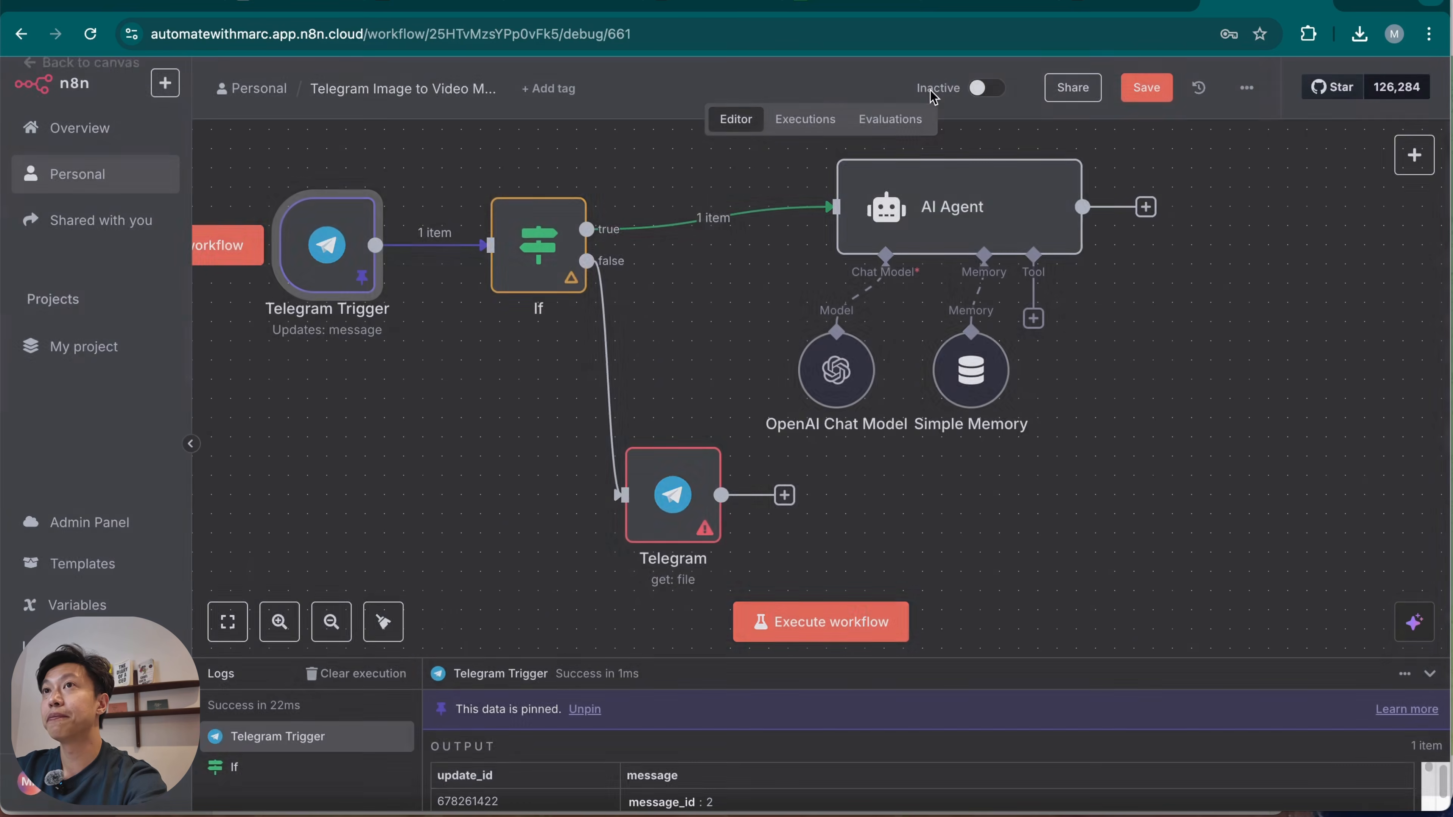
Execute the If node on the pinned photo message, inspect its branch output and return to the canvas.
{"action": "left_click", "coordinate": [497, 173]}
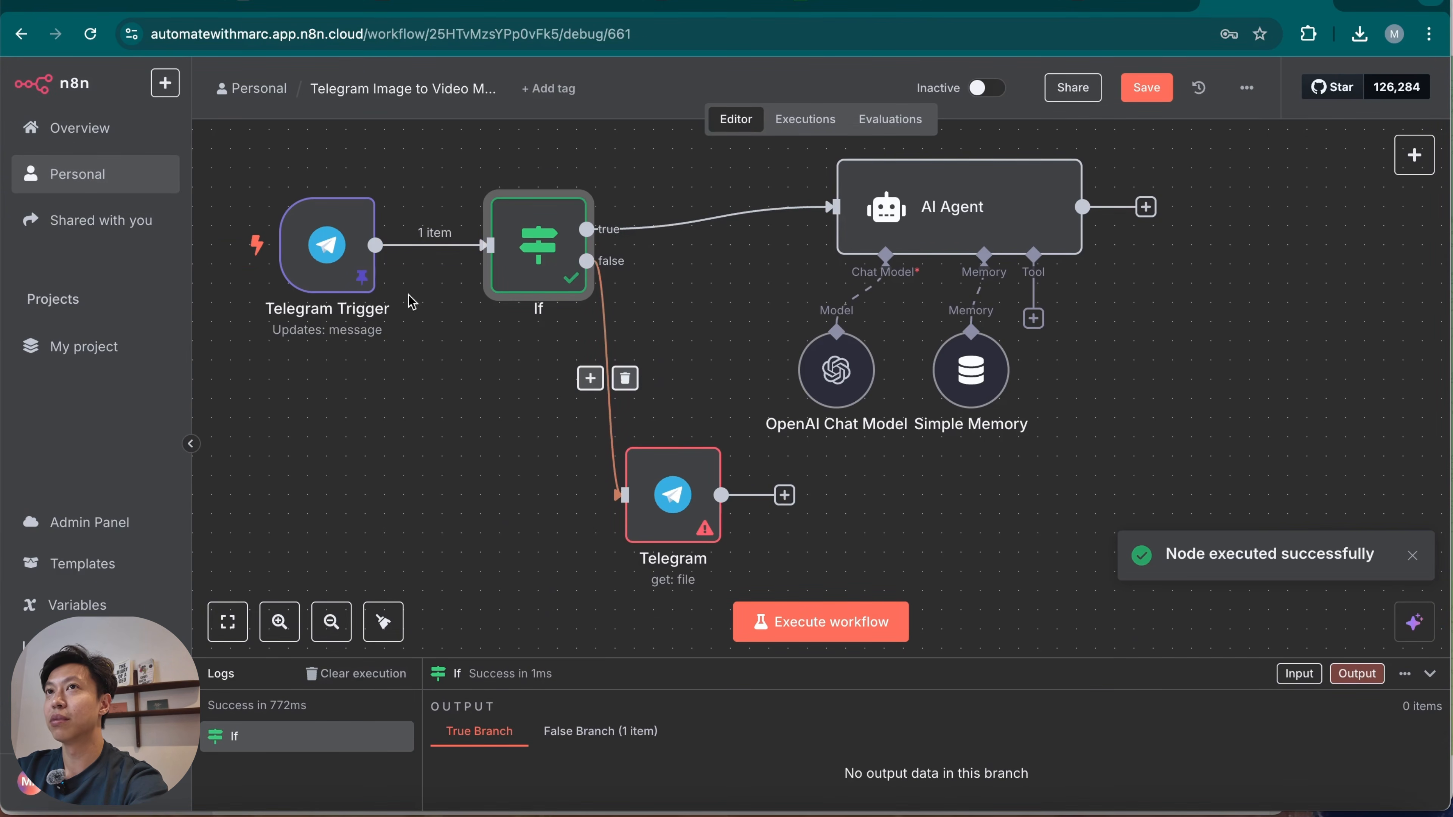
{"action": "double_click", "coordinate": [552, 264]}
{"action": "left_click", "coordinate": [961, 84]}
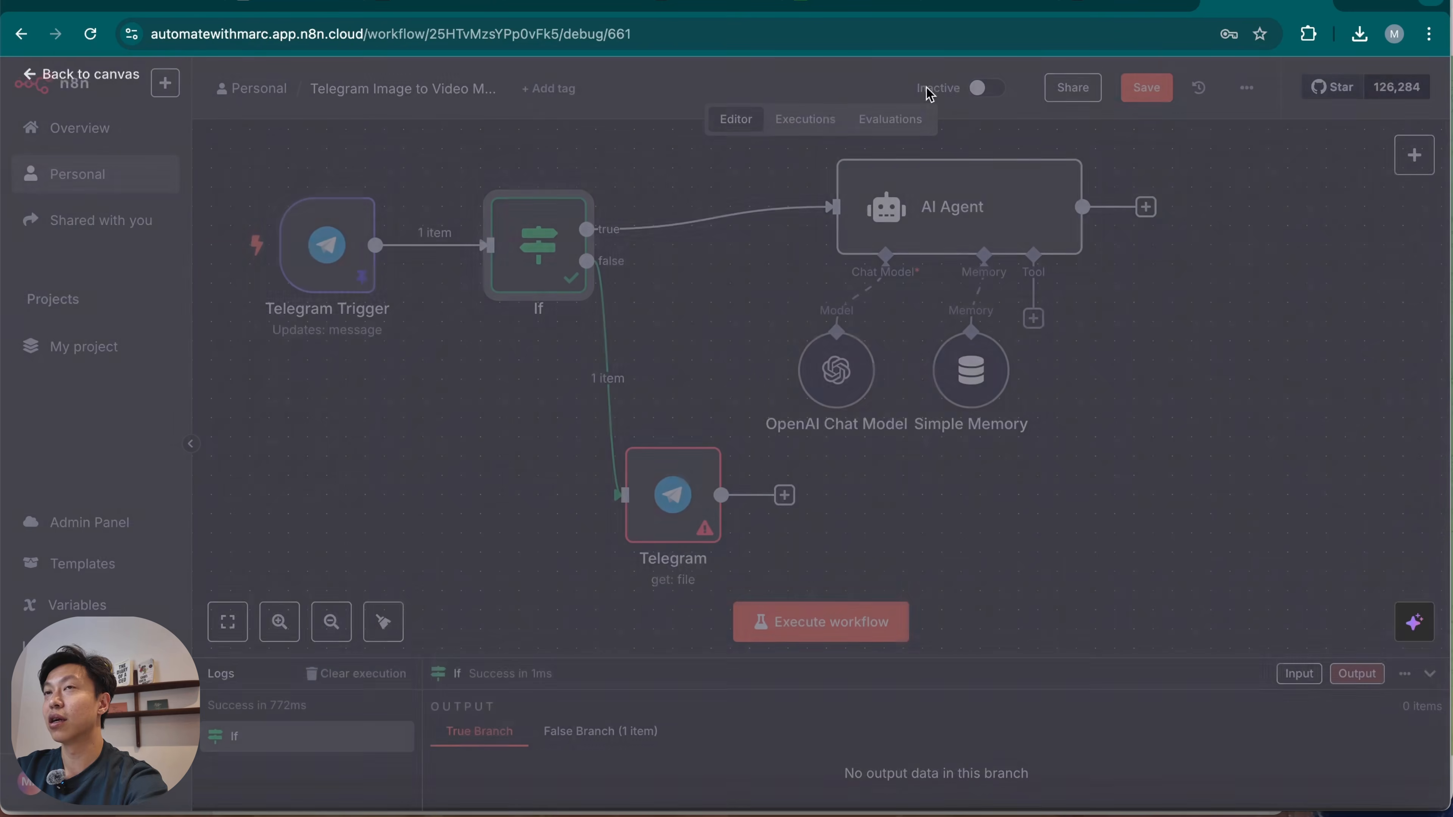
Set the File ID of the Telegram get file node to the Telegram Trigger's photo[3].file_id.
{"action": "double_click", "coordinate": [688, 487]}
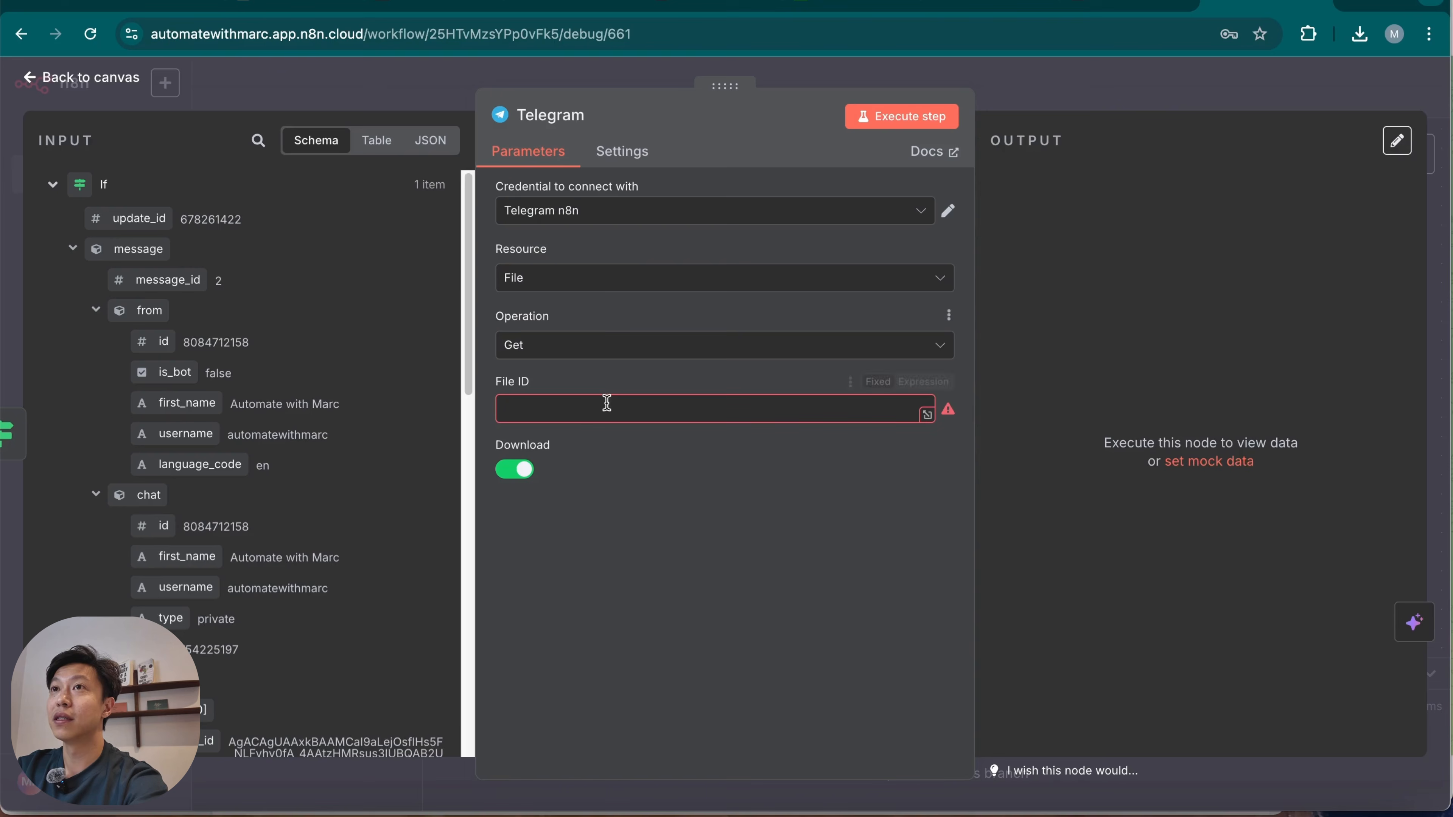
{"action": "left_click", "coordinate": [52, 185]}
{"action": "left_click", "coordinate": [53, 224]}
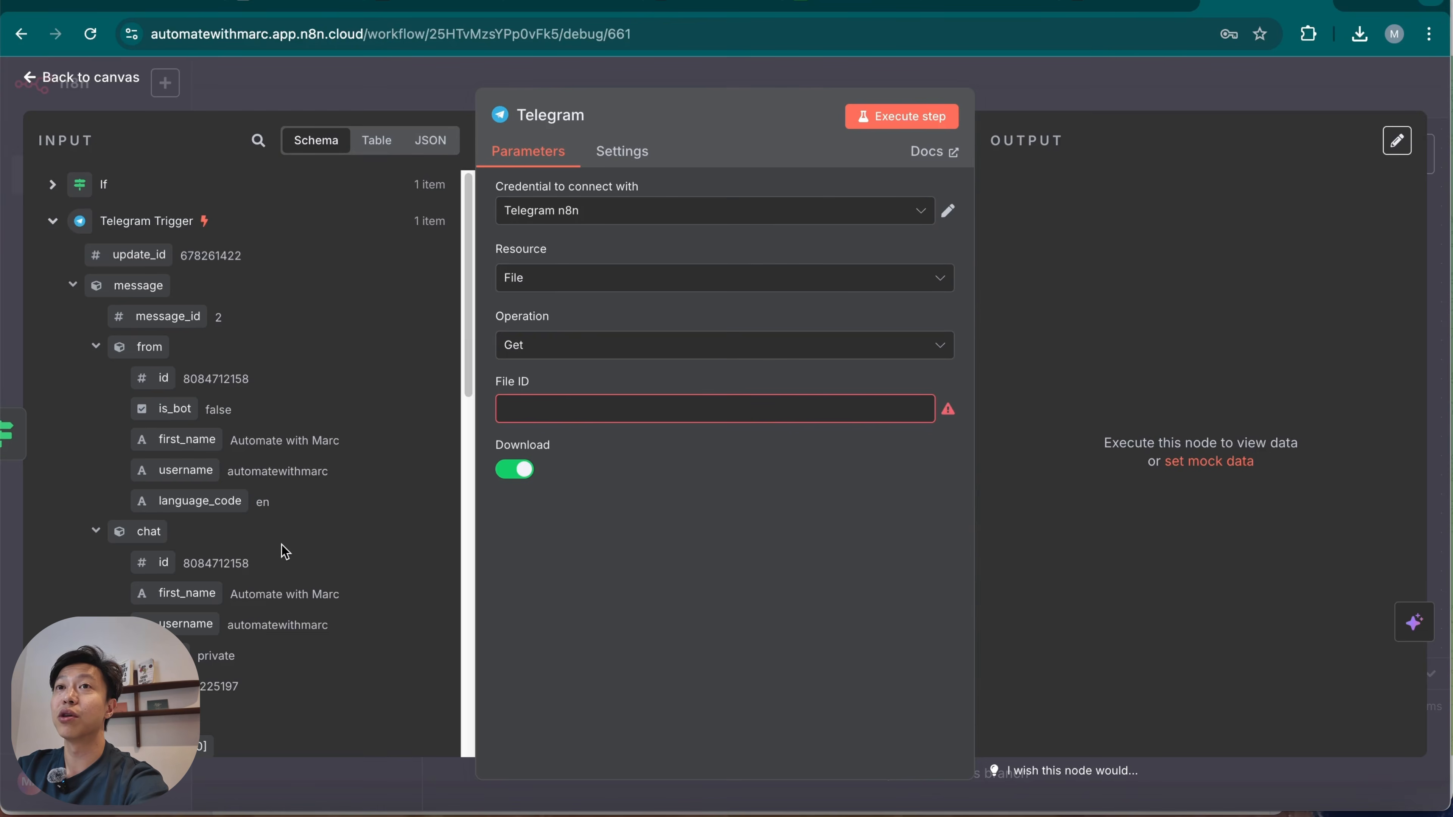
{"action": "scroll", "coordinate": [288, 618], "scroll_direction": "down", "scroll_amount": 5}
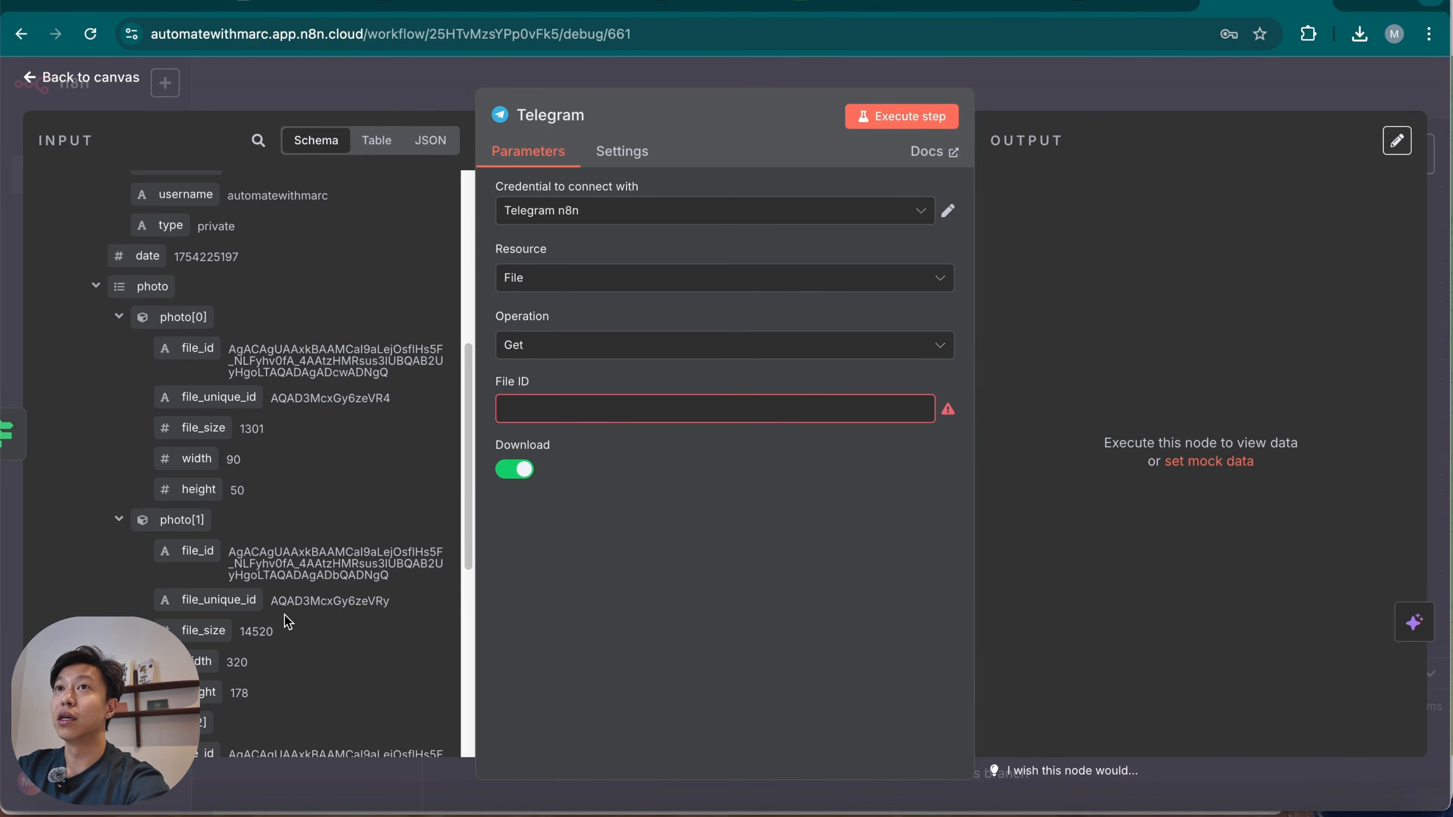
{"action": "scroll", "coordinate": [288, 622], "scroll_direction": "down", "scroll_amount": 6}
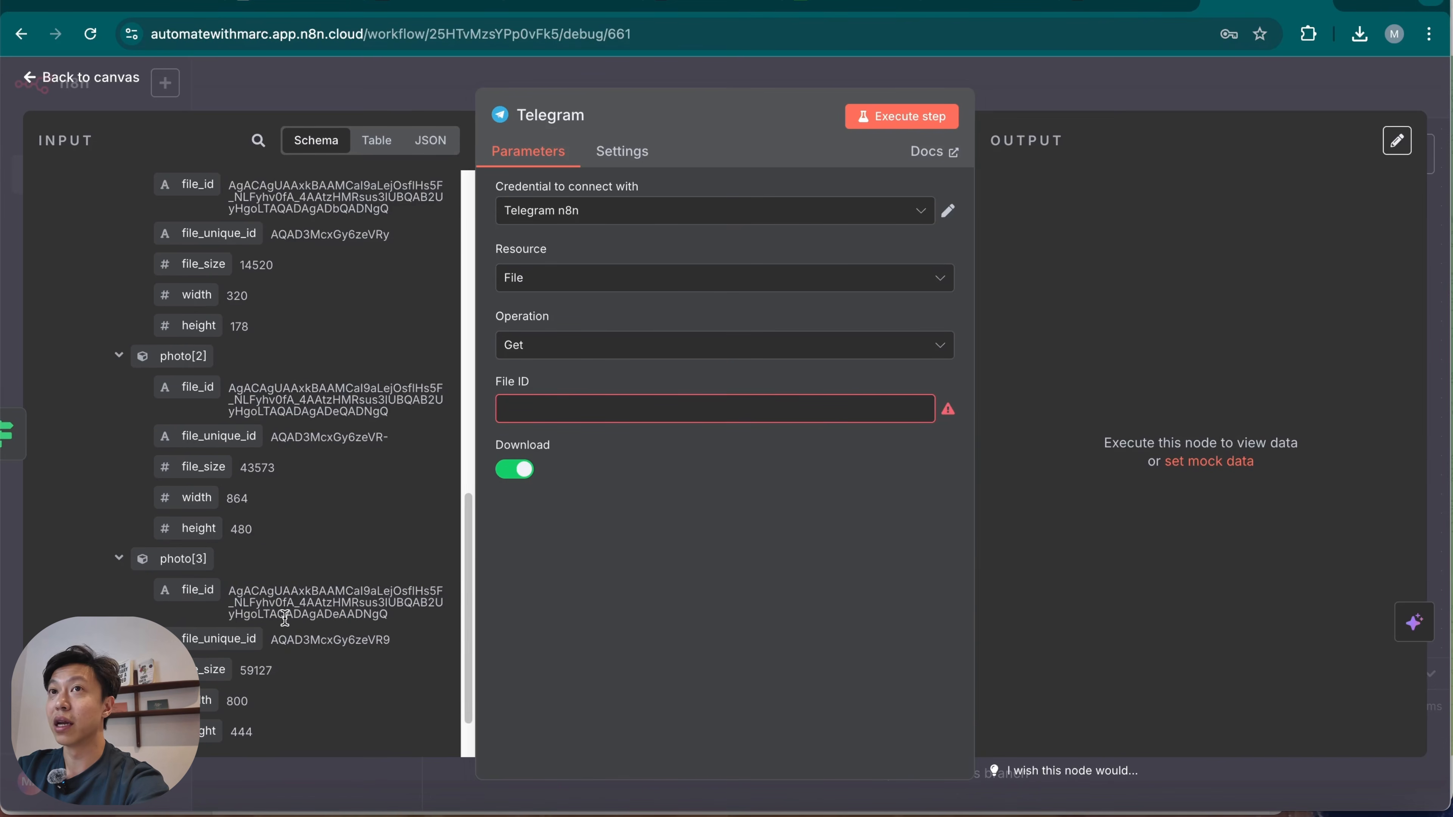
{"action": "scroll", "coordinate": [286, 620], "scroll_direction": "down", "scroll_amount": 2}
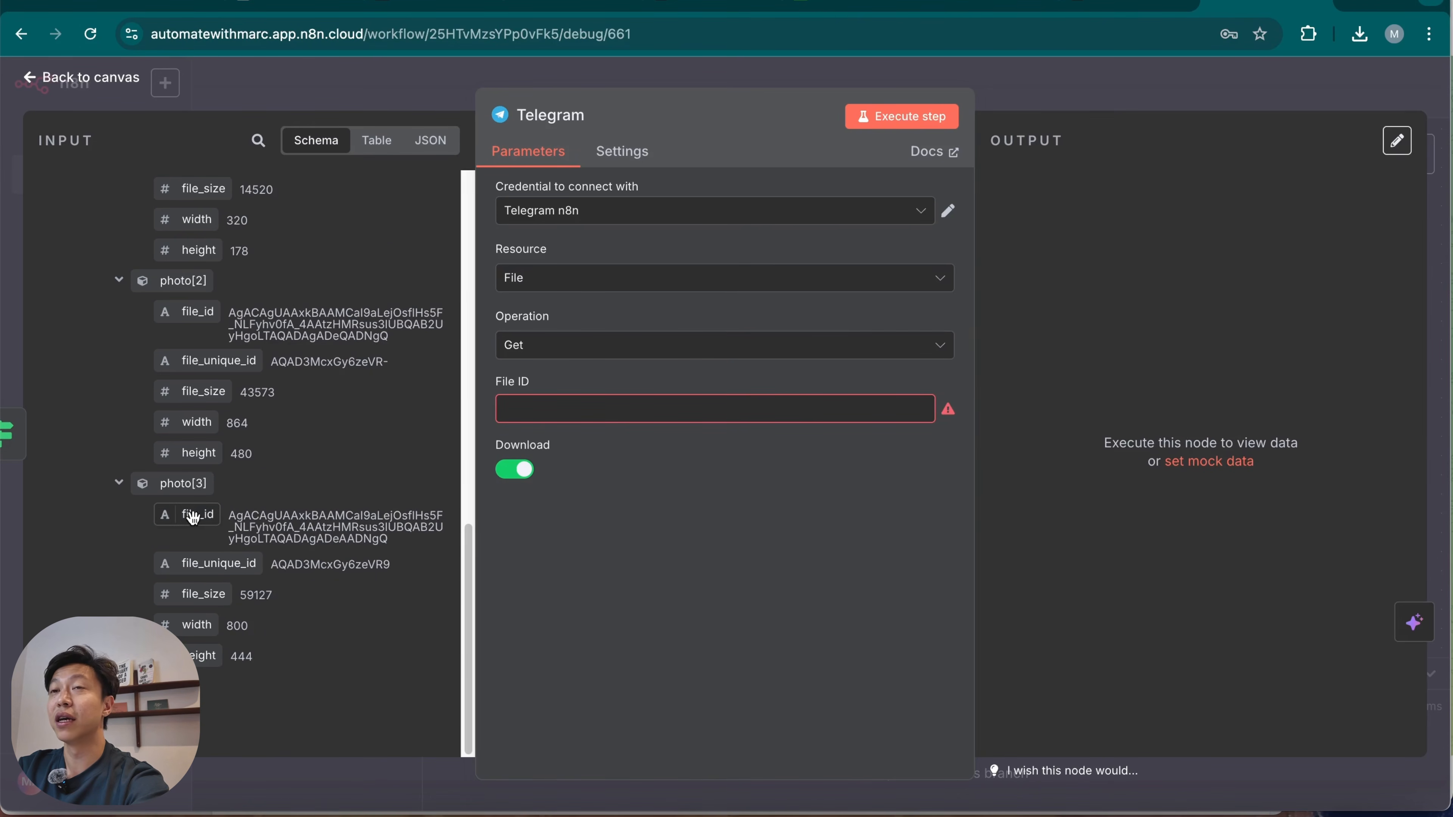
{"action": "left_click_drag", "start_coordinate": [390, 540], "coordinate": [202, 519]}
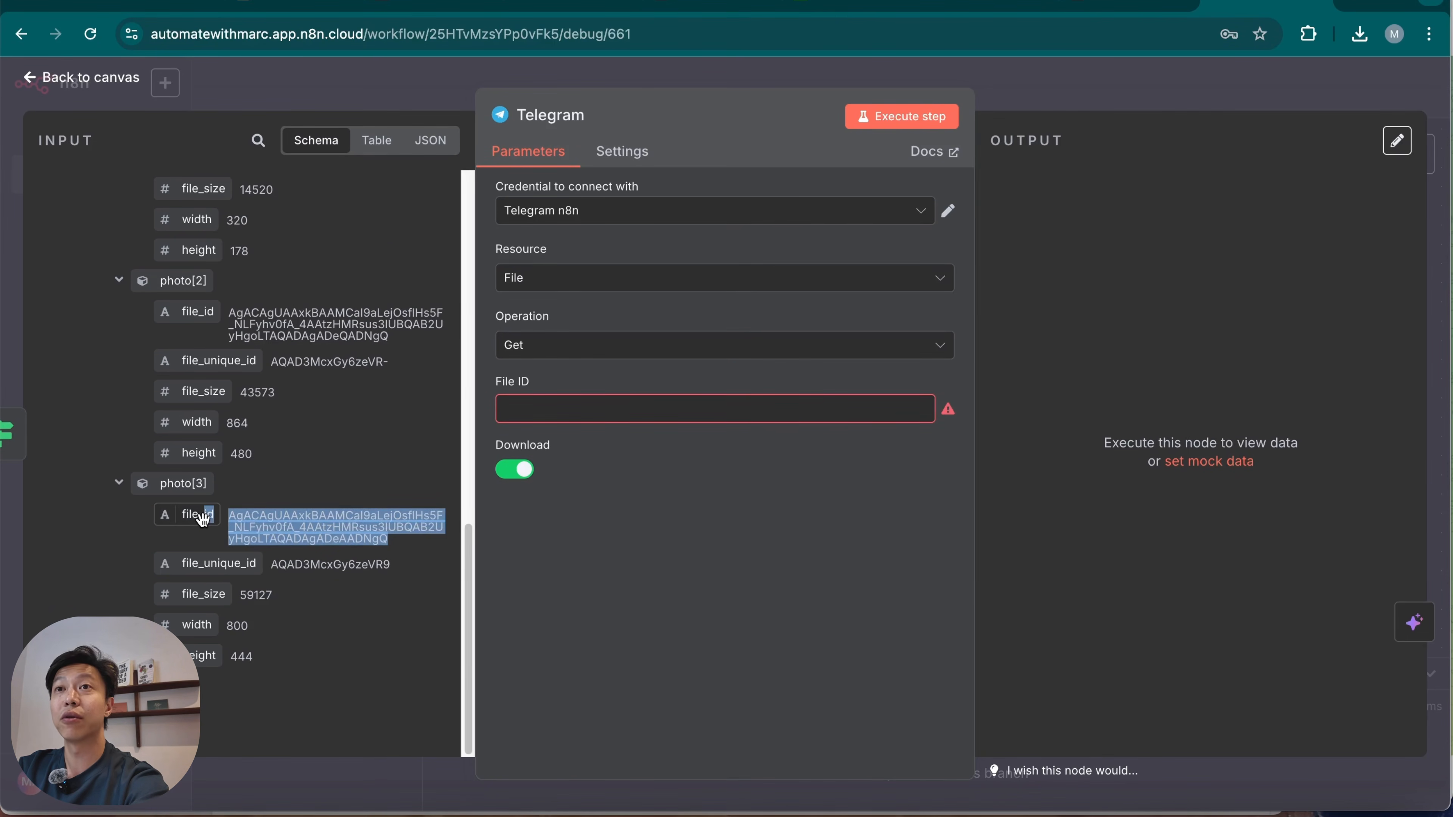
{"action": "left_click", "coordinate": [388, 541]}
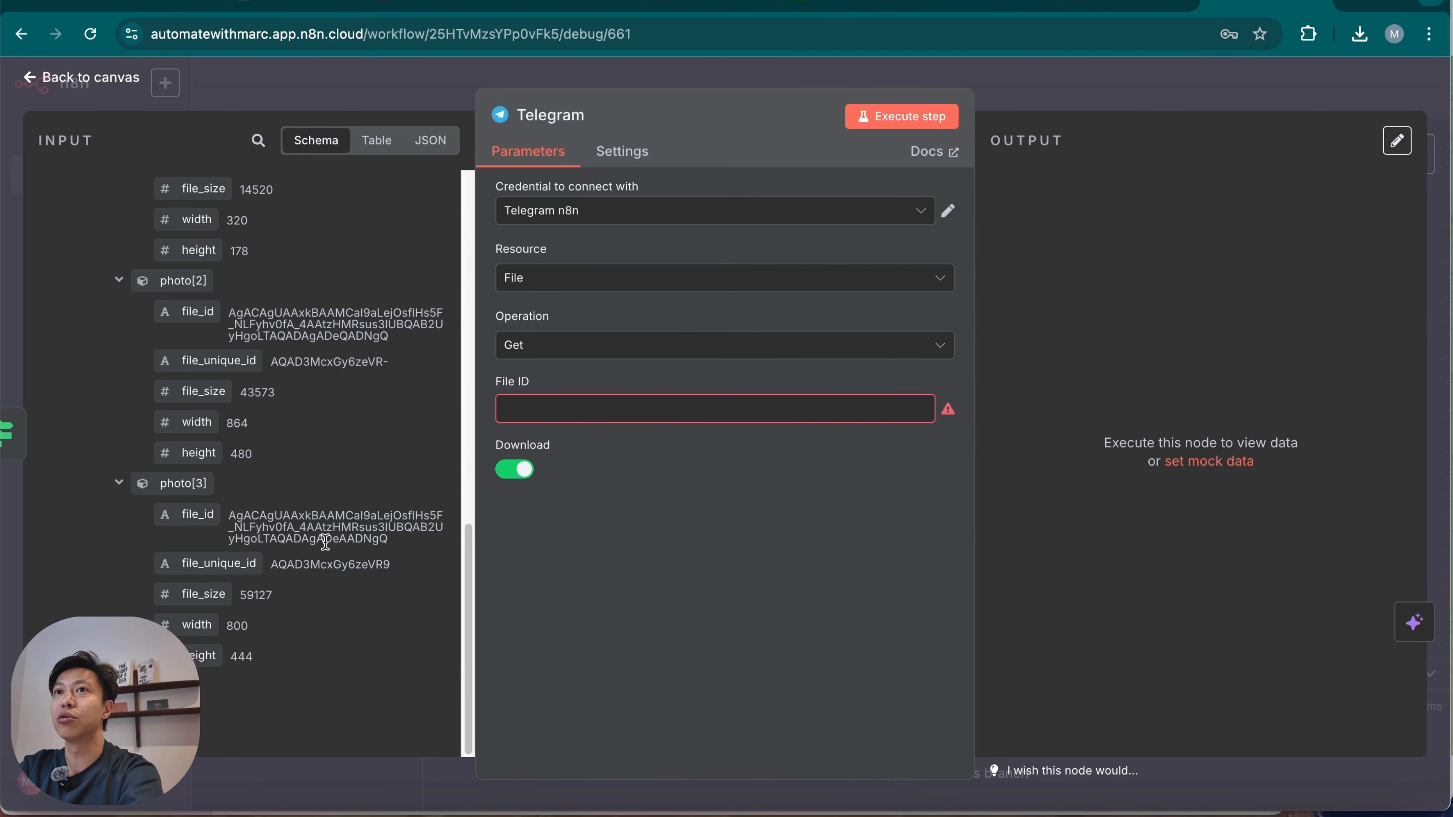
{"action": "left_click_drag", "start_coordinate": [388, 541], "coordinate": [279, 544]}
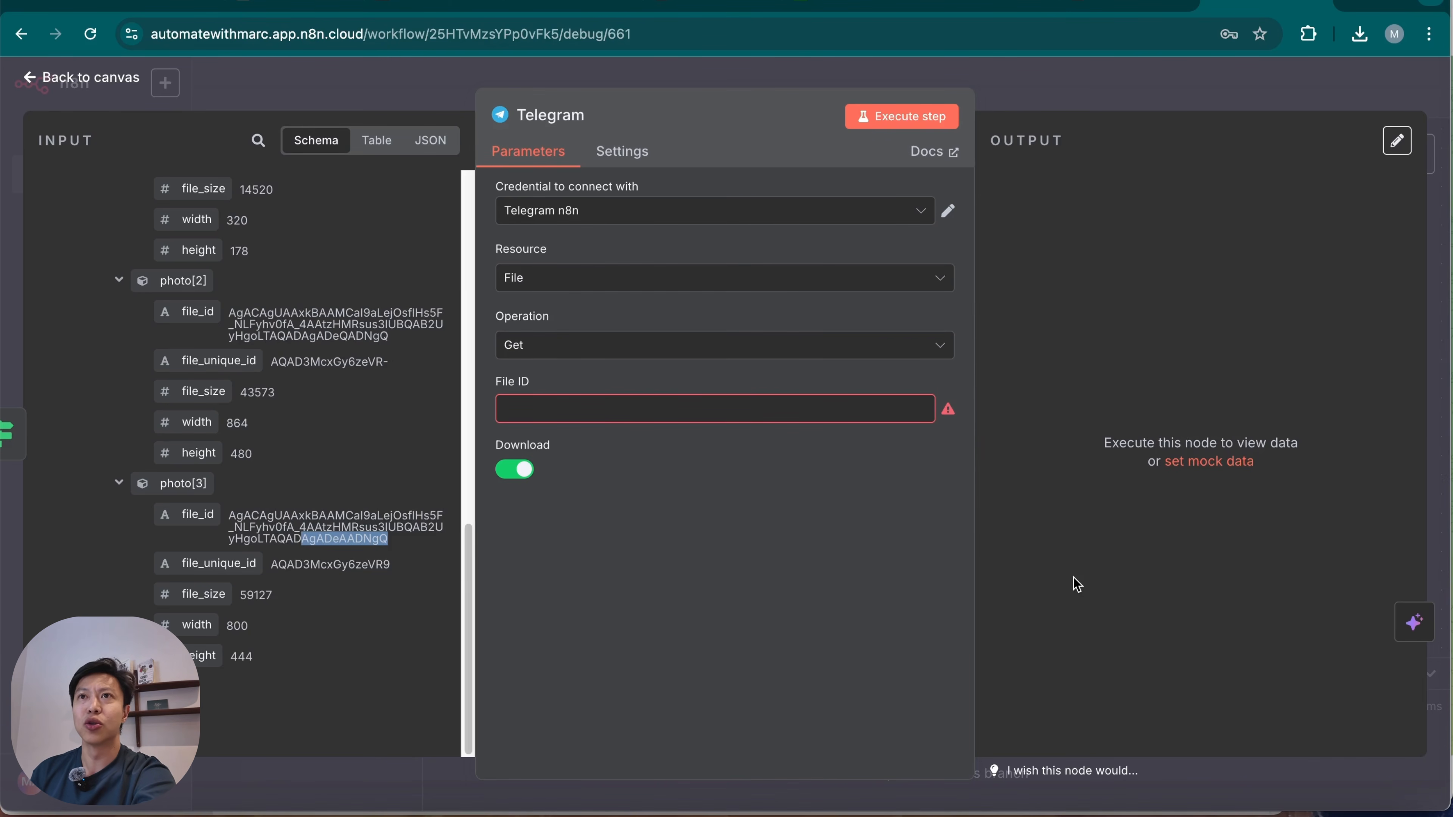
{"action": "left_click_drag", "start_coordinate": [194, 514], "coordinate": [624, 418]}
{"action": "left_click", "coordinate": [674, 692]}
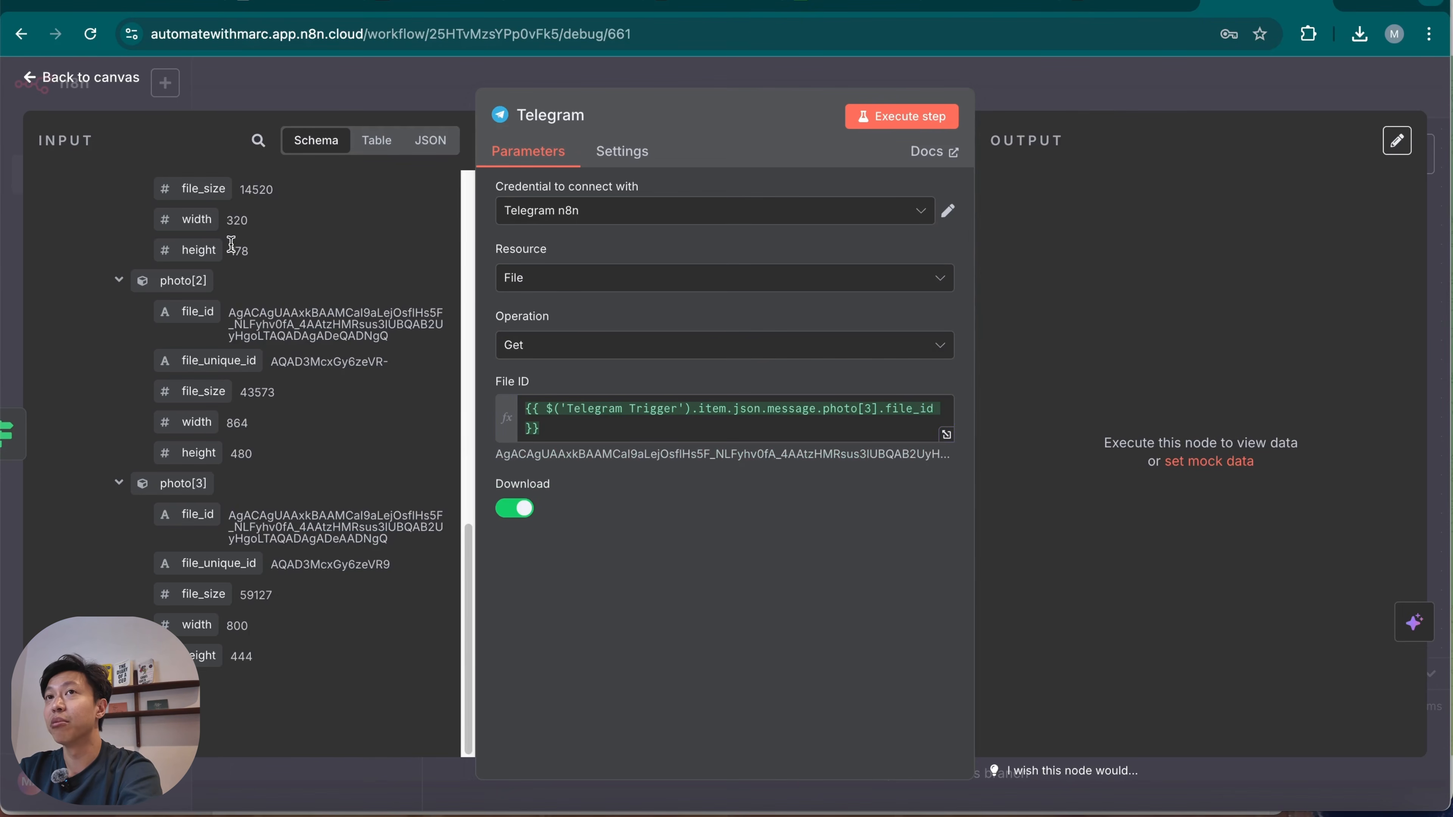
Compare the file_size values of the photo entries in the Telegram Trigger's input data.
{"action": "scroll", "coordinate": [286, 469], "scroll_direction": "up", "scroll_amount": 5}
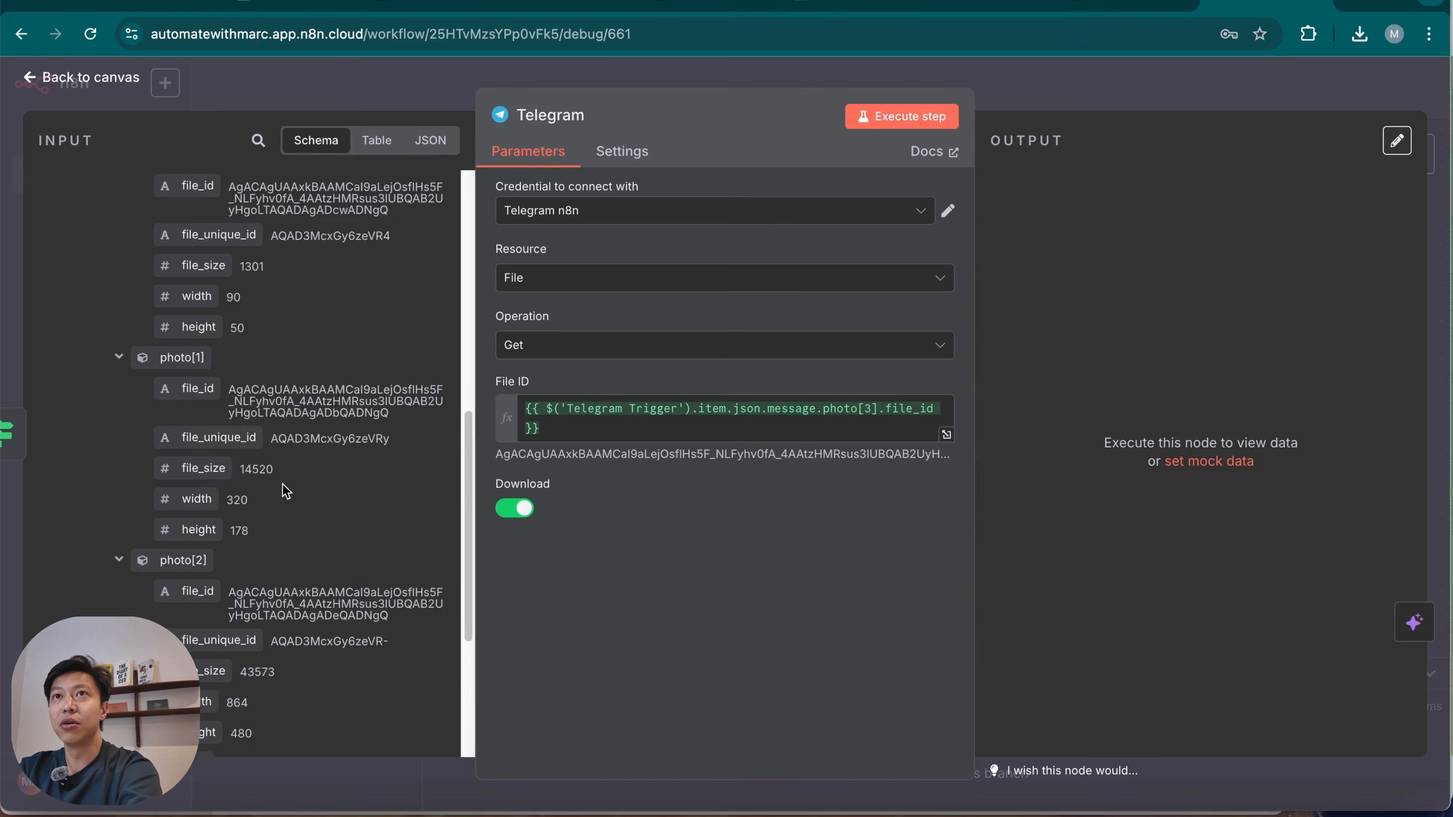
{"action": "scroll", "coordinate": [146, 424], "scroll_direction": "up", "scroll_amount": 3}
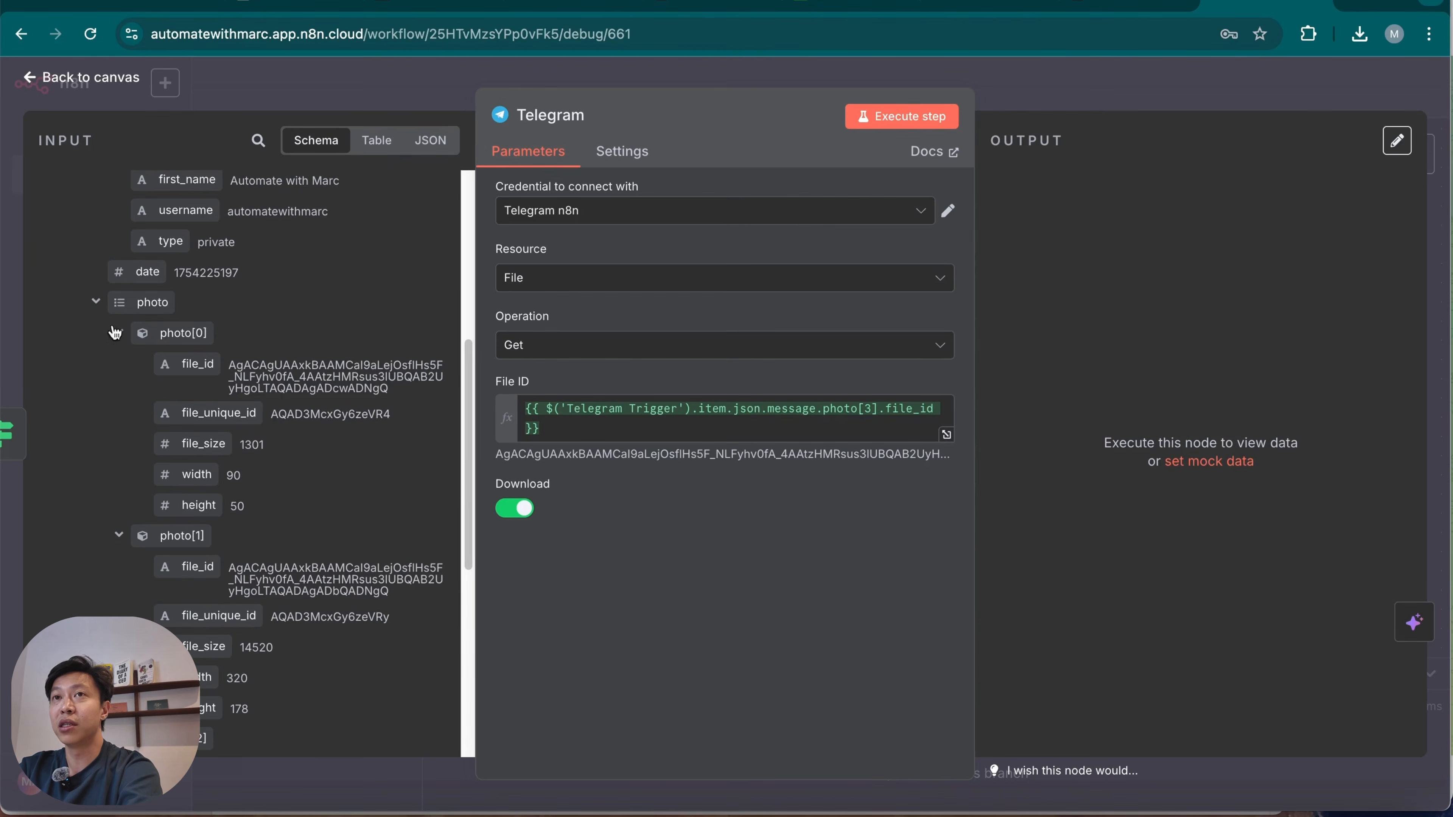
{"action": "scroll", "coordinate": [229, 309], "scroll_direction": "down", "scroll_amount": 2}
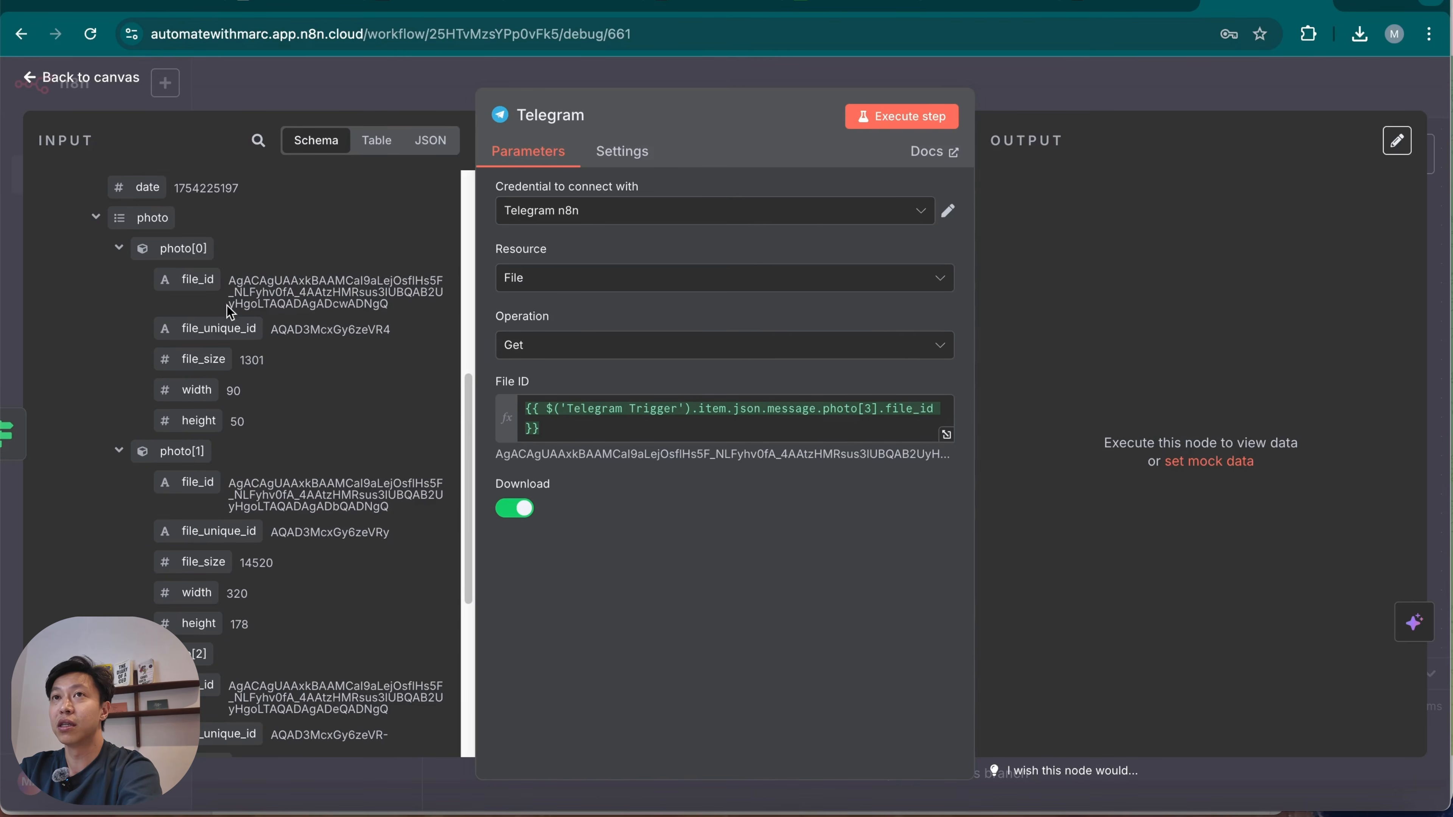
{"action": "scroll", "coordinate": [228, 309], "scroll_direction": "down", "scroll_amount": 6}
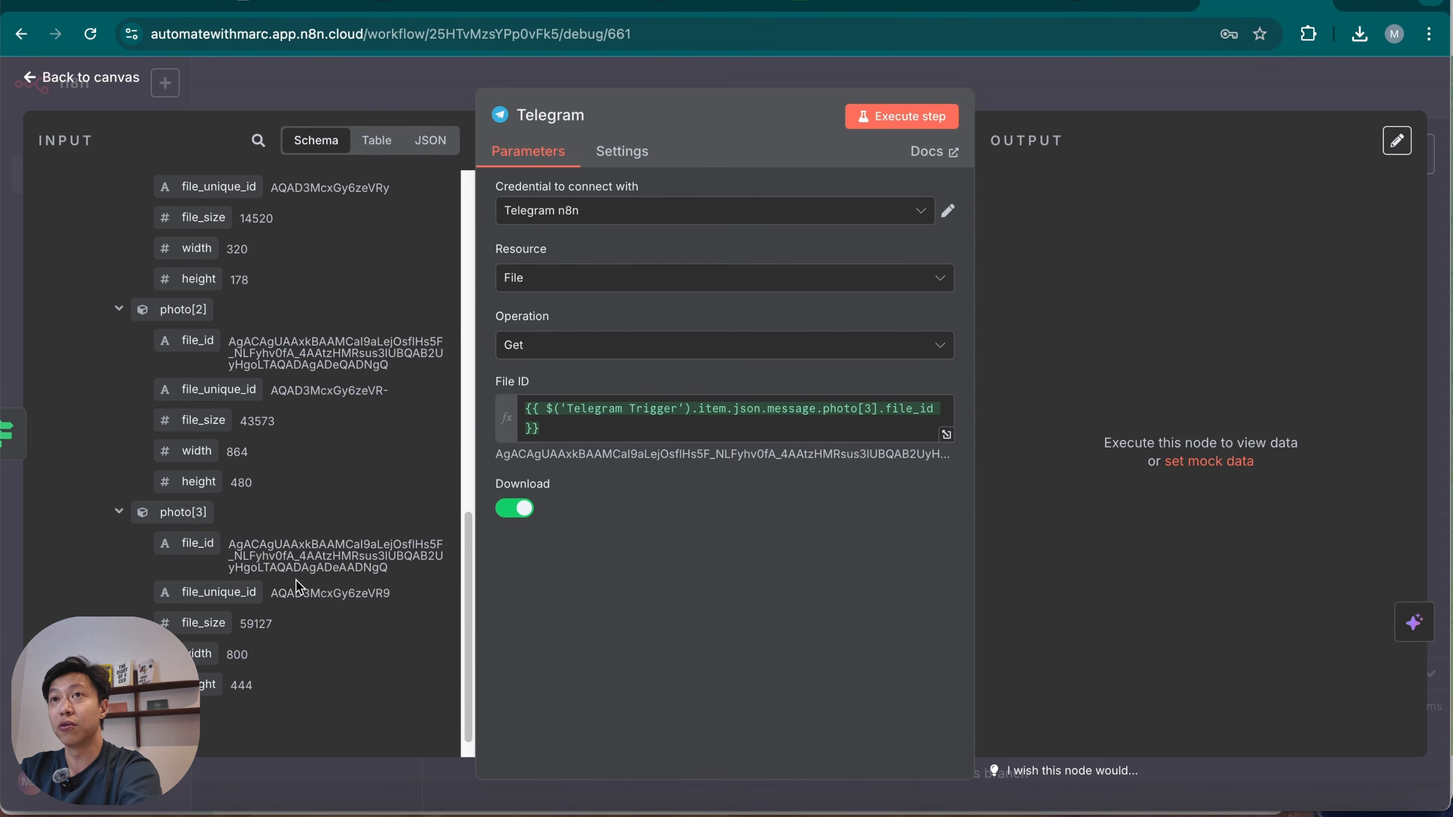
{"action": "scroll", "coordinate": [297, 581], "scroll_direction": "down", "scroll_amount": 1}
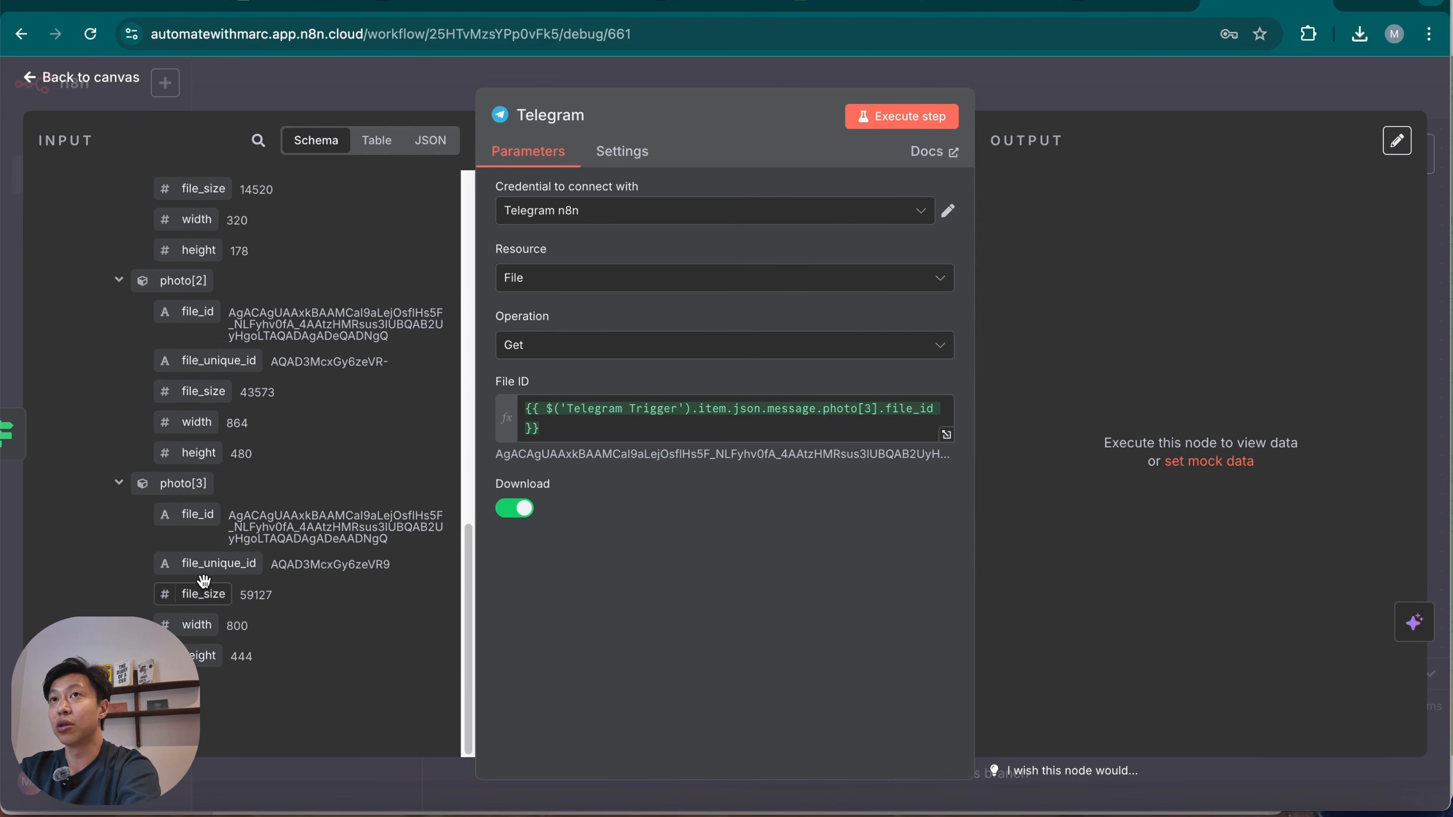
{"action": "scroll", "coordinate": [221, 582], "scroll_direction": "up", "scroll_amount": 12}
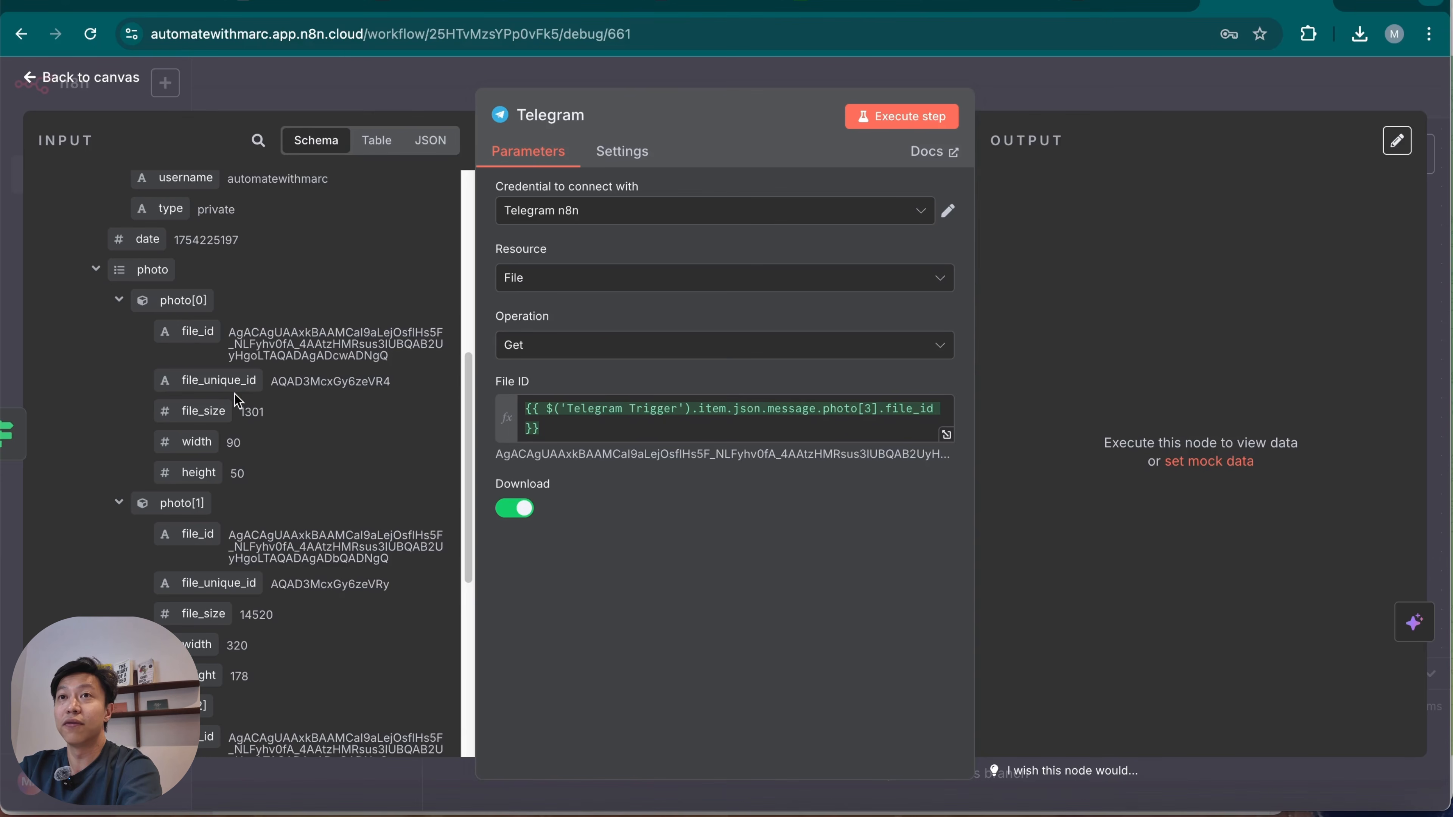
{"action": "left_click_drag", "start_coordinate": [239, 412], "coordinate": [283, 415]}
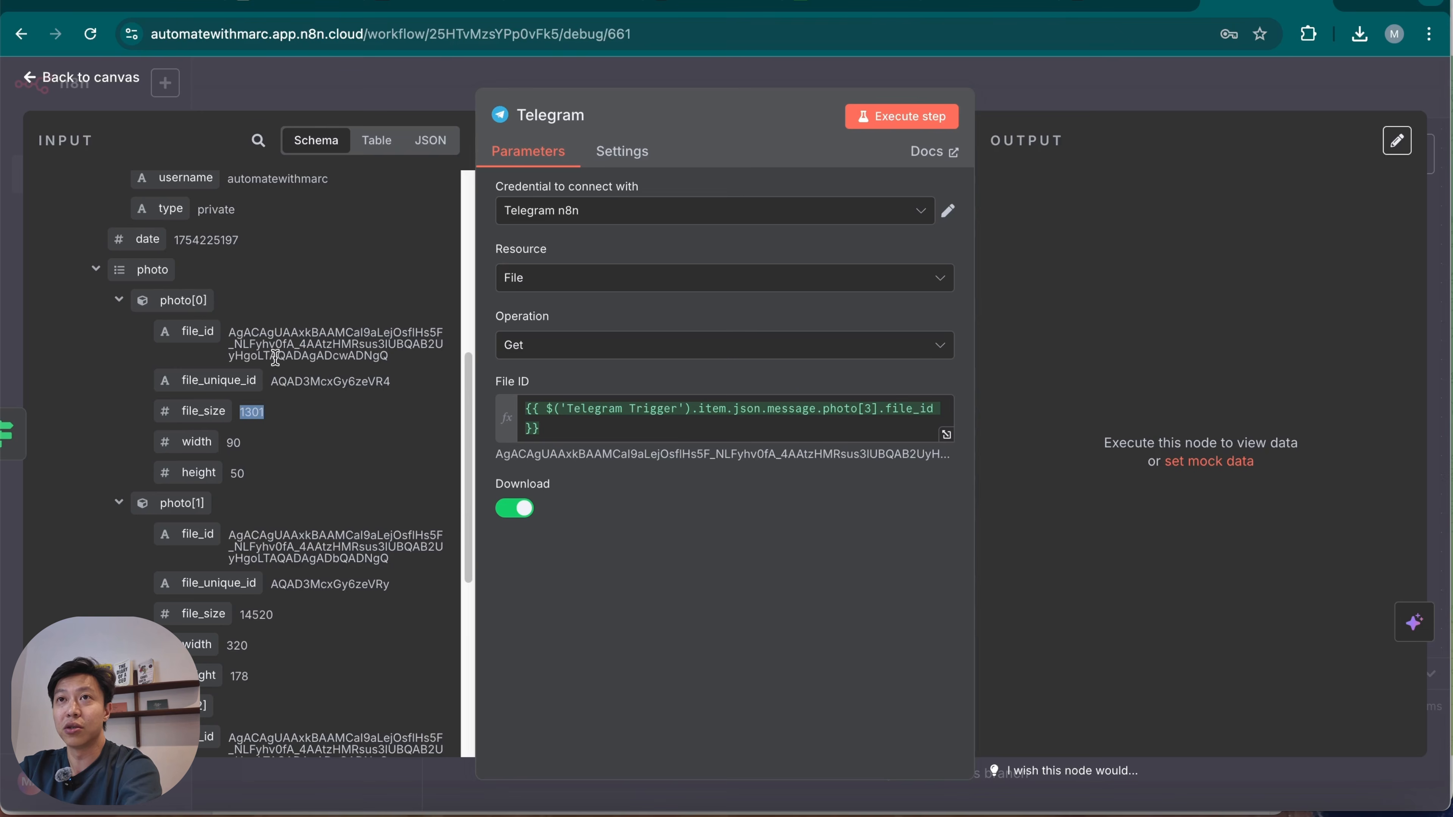
{"action": "scroll", "coordinate": [265, 480], "scroll_direction": "down", "scroll_amount": 3}
{"action": "left_click_drag", "start_coordinate": [246, 472], "coordinate": [276, 473]}
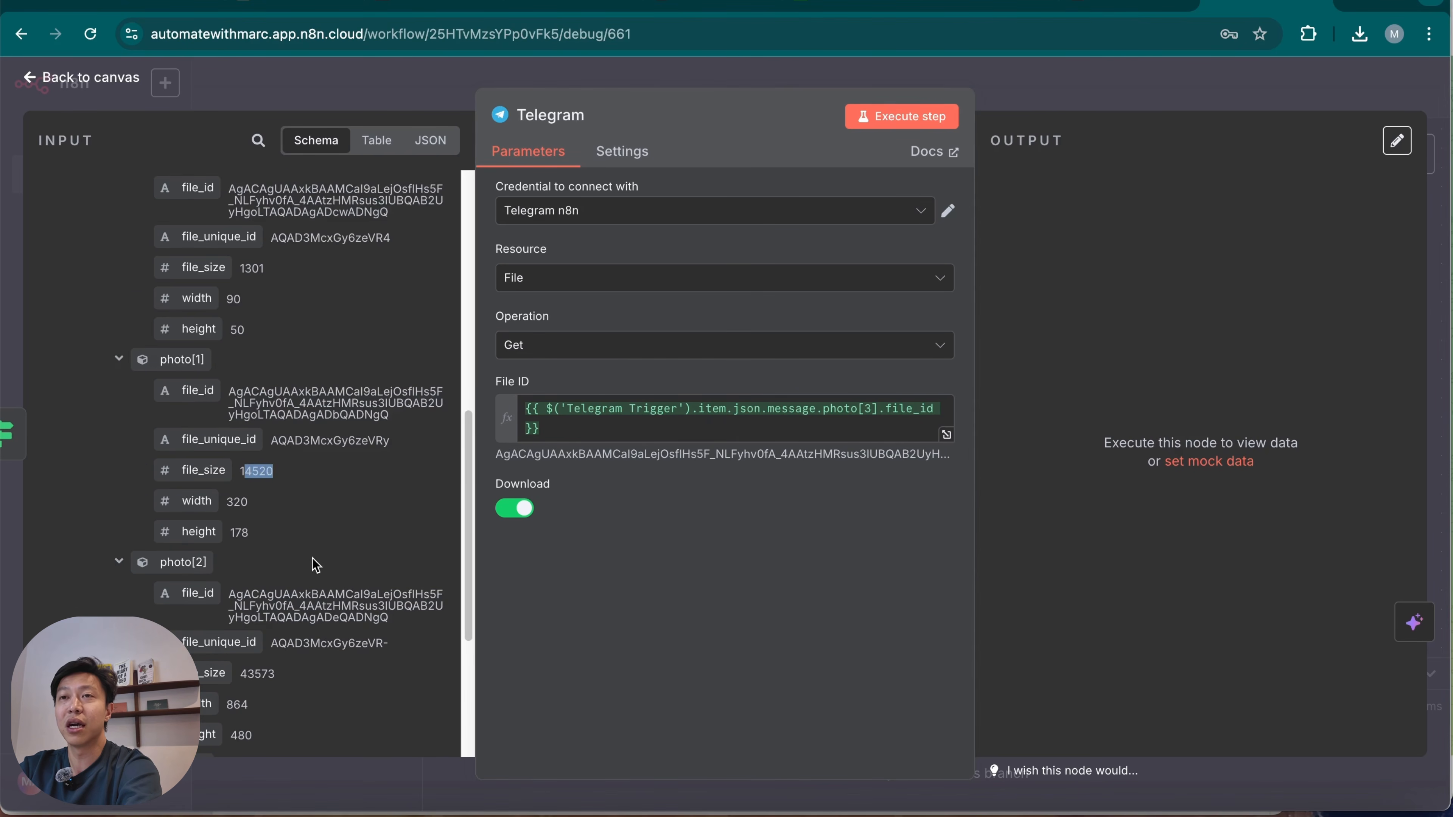
{"action": "scroll", "coordinate": [318, 564], "scroll_direction": "down", "scroll_amount": 6}
{"action": "left_click_drag", "start_coordinate": [247, 392], "coordinate": [277, 393]}
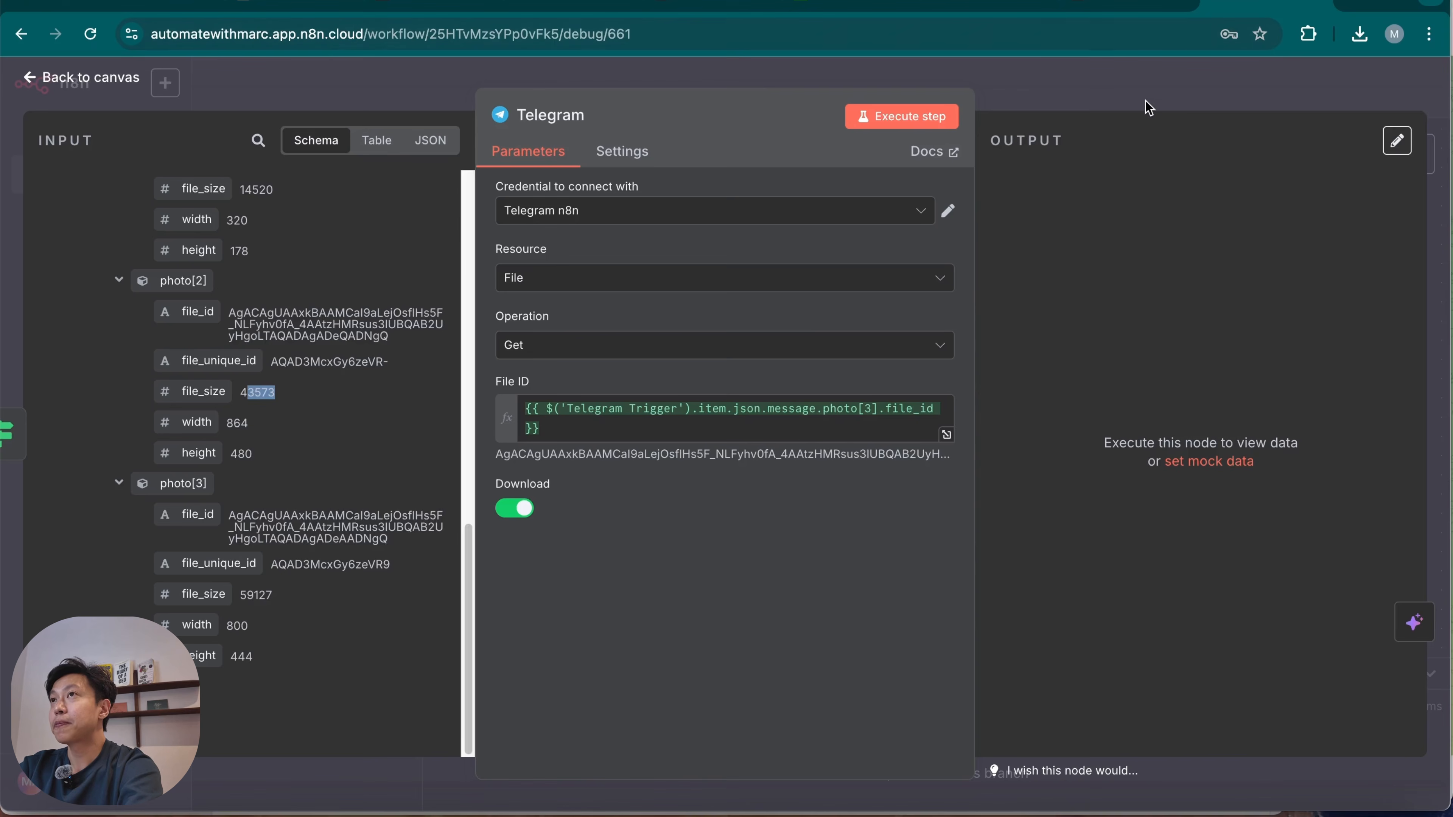
Execute the Telegram get file node and switch its credential to Telegram account 4.
{"action": "left_click", "coordinate": [927, 119]}
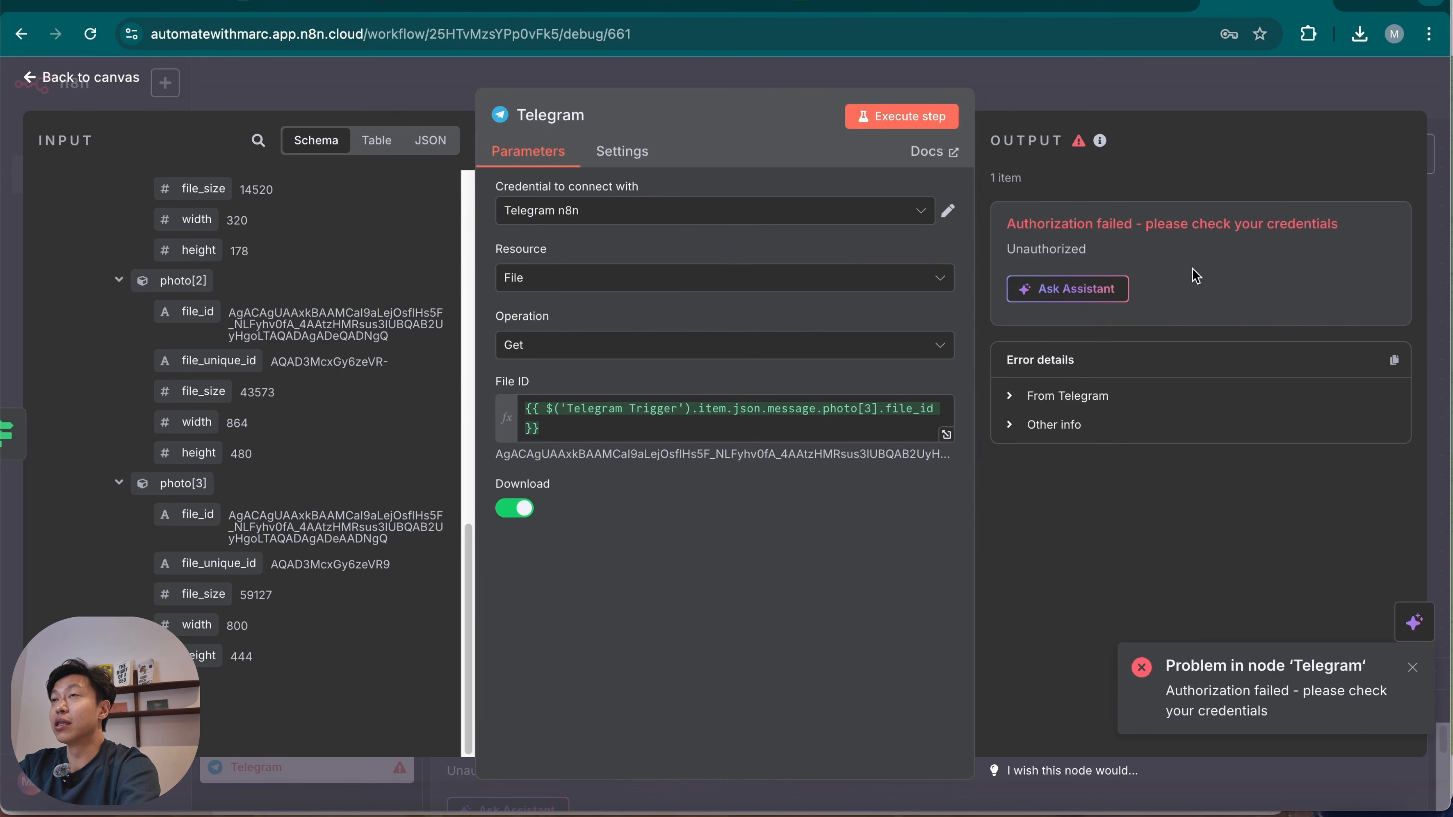
{"action": "left_click", "coordinate": [918, 218]}
{"action": "scroll", "coordinate": [833, 314], "scroll_direction": "up", "scroll_amount": 2}
{"action": "left_click", "coordinate": [830, 260]}
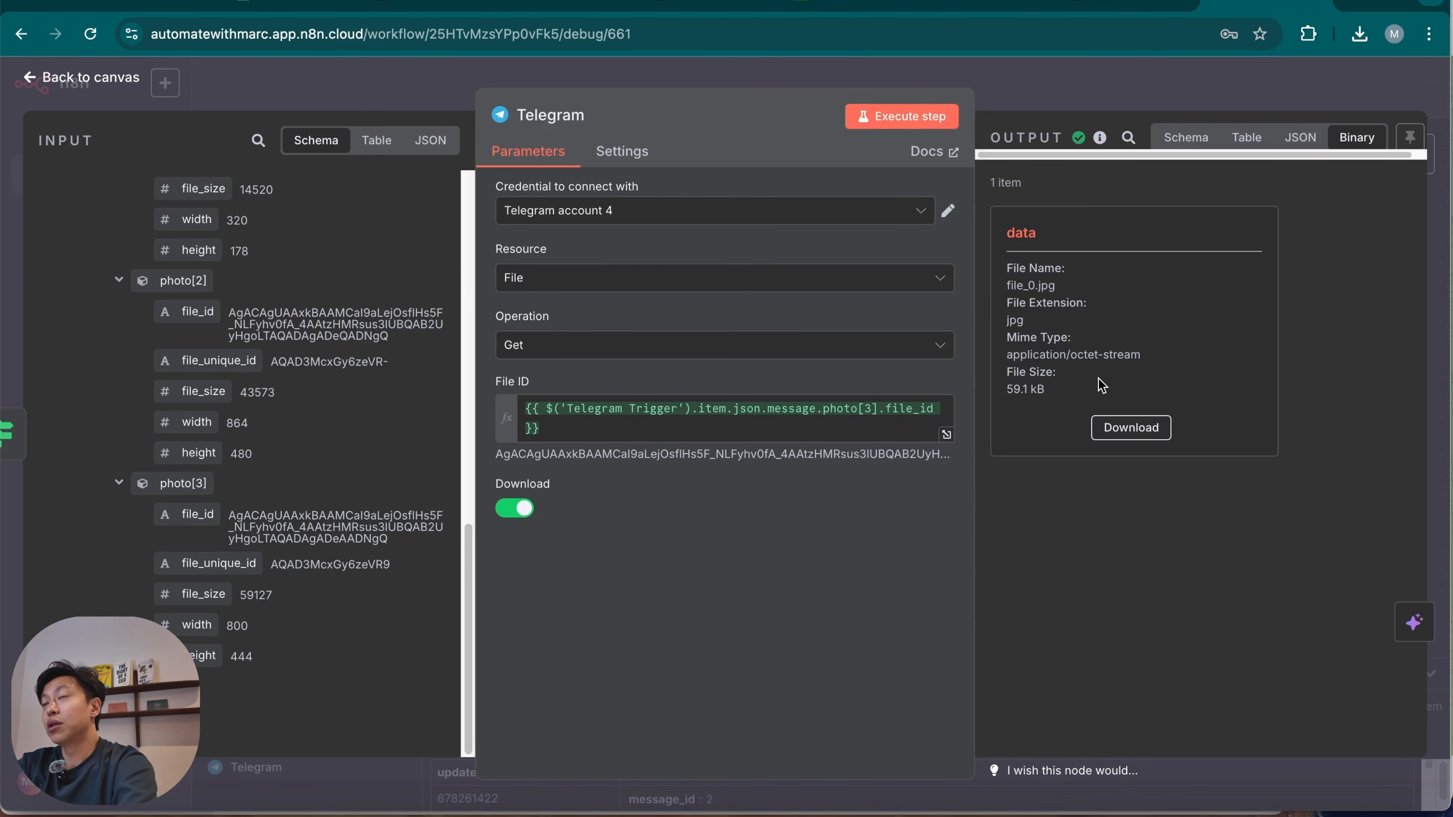
Download the fetched file_0.jpg, check the image in the preview, close it and return to the canvas.
{"action": "left_click", "coordinate": [1137, 438]}
{"action": "left_click", "coordinate": [1170, 77]}
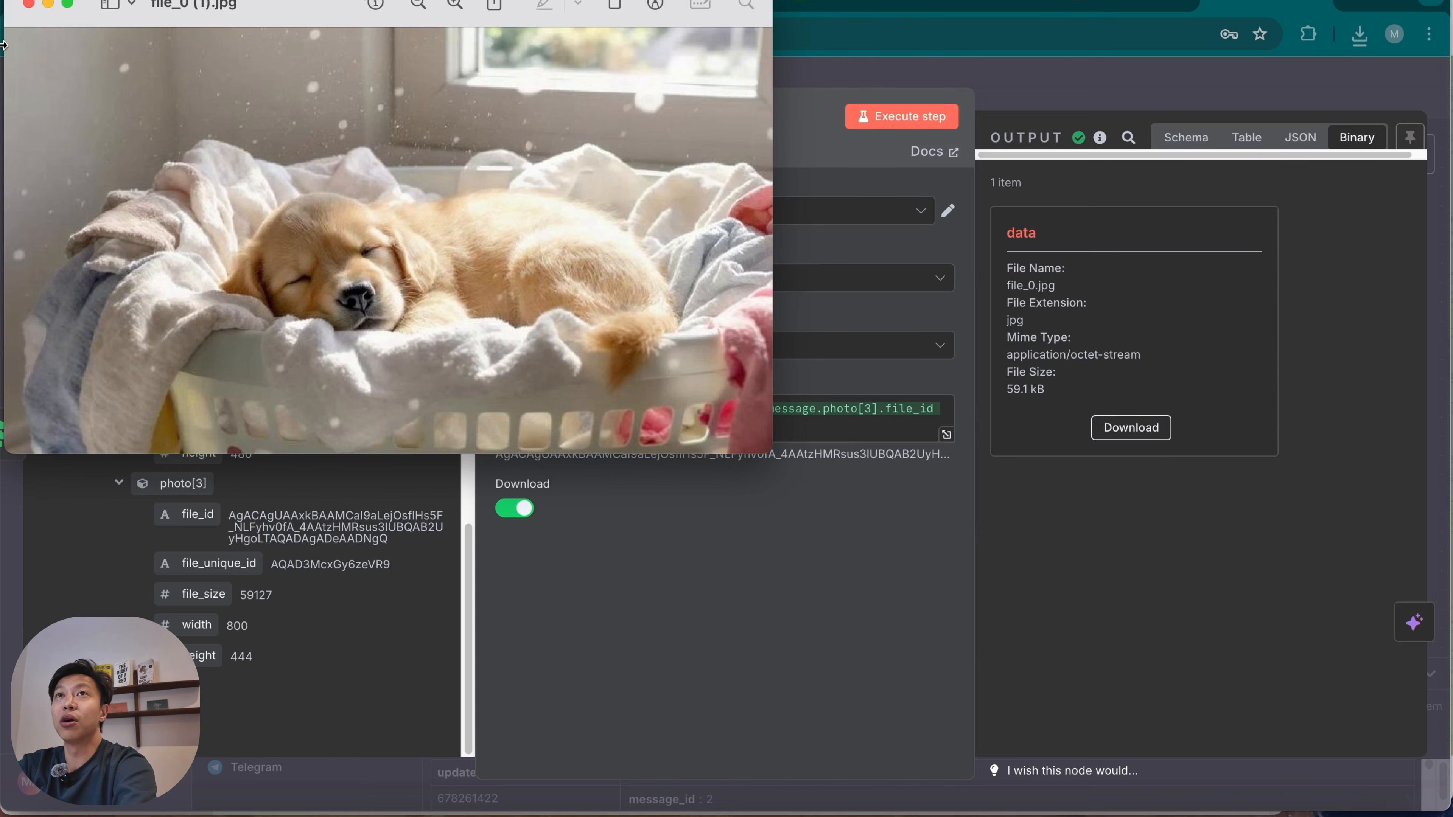
{"action": "left_click", "coordinate": [29, 5]}
{"action": "key", "text": "Escape"}
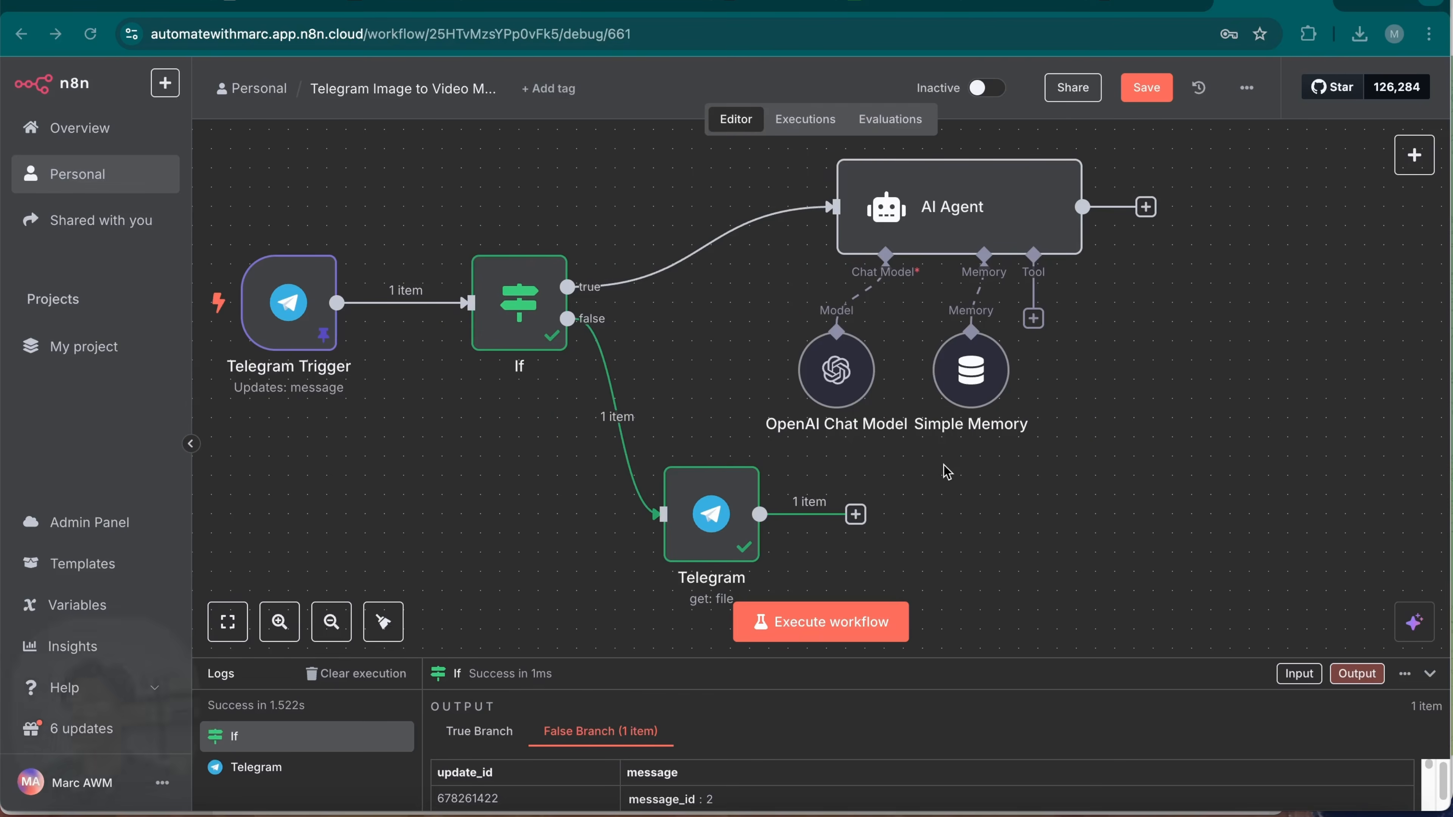
Add a Google Drive Upload file node after the Telegram get file node.
{"action": "scroll", "coordinate": [1016, 463], "scroll_direction": "down", "scroll_amount": 2}
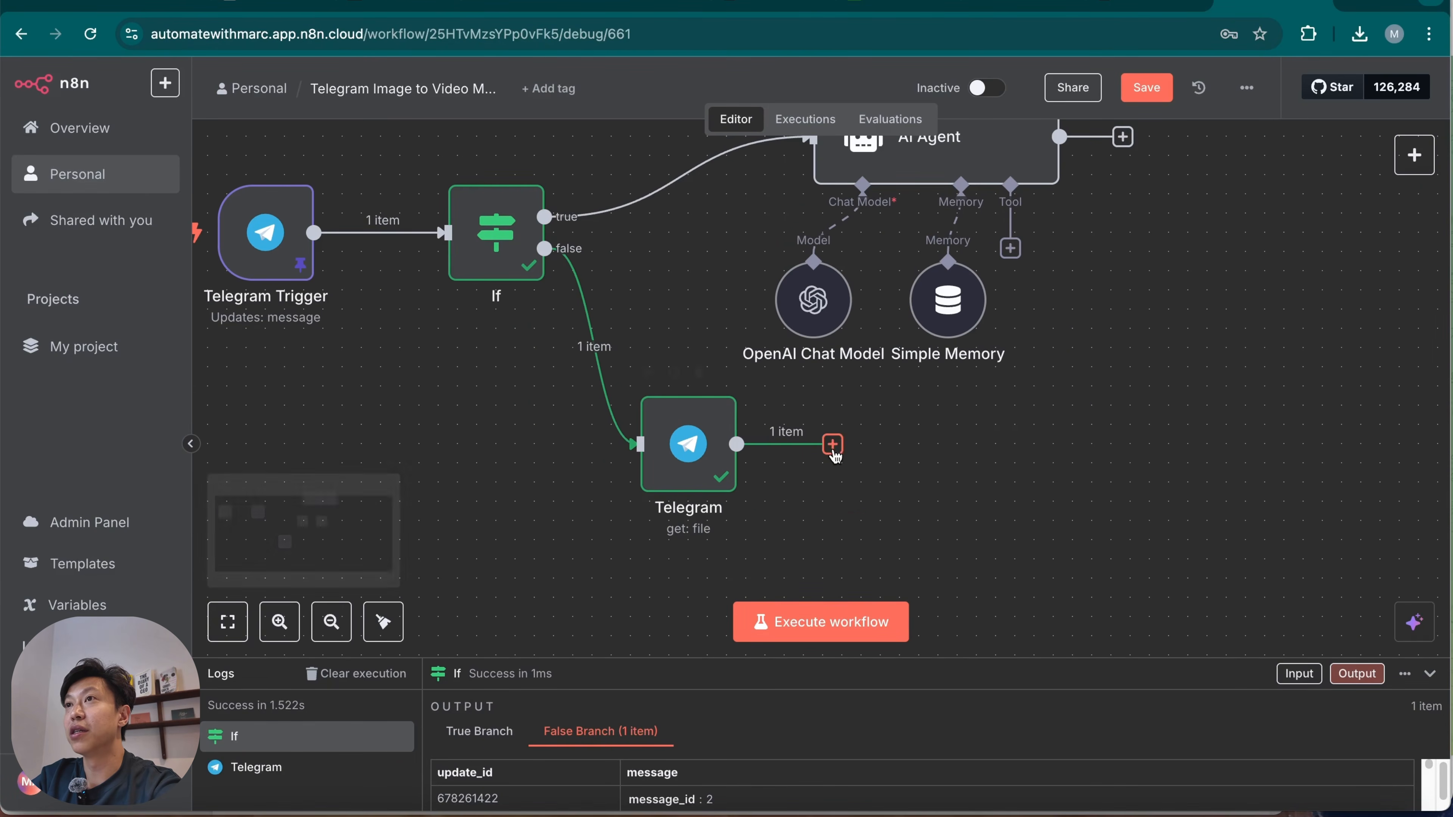
{"action": "left_click", "coordinate": [833, 445]}
{"action": "type", "text": "drive"}
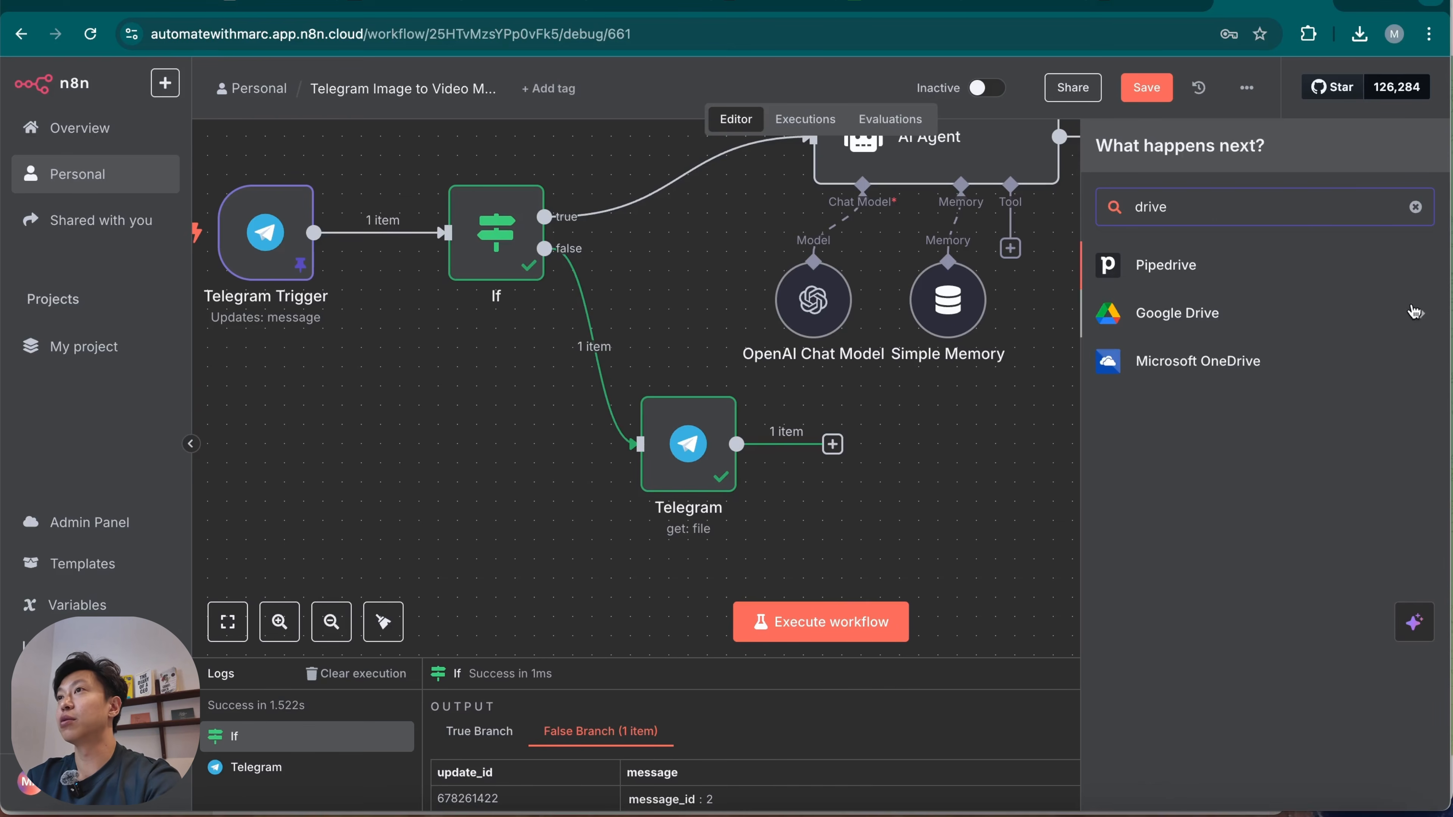
{"action": "left_click", "coordinate": [1338, 325]}
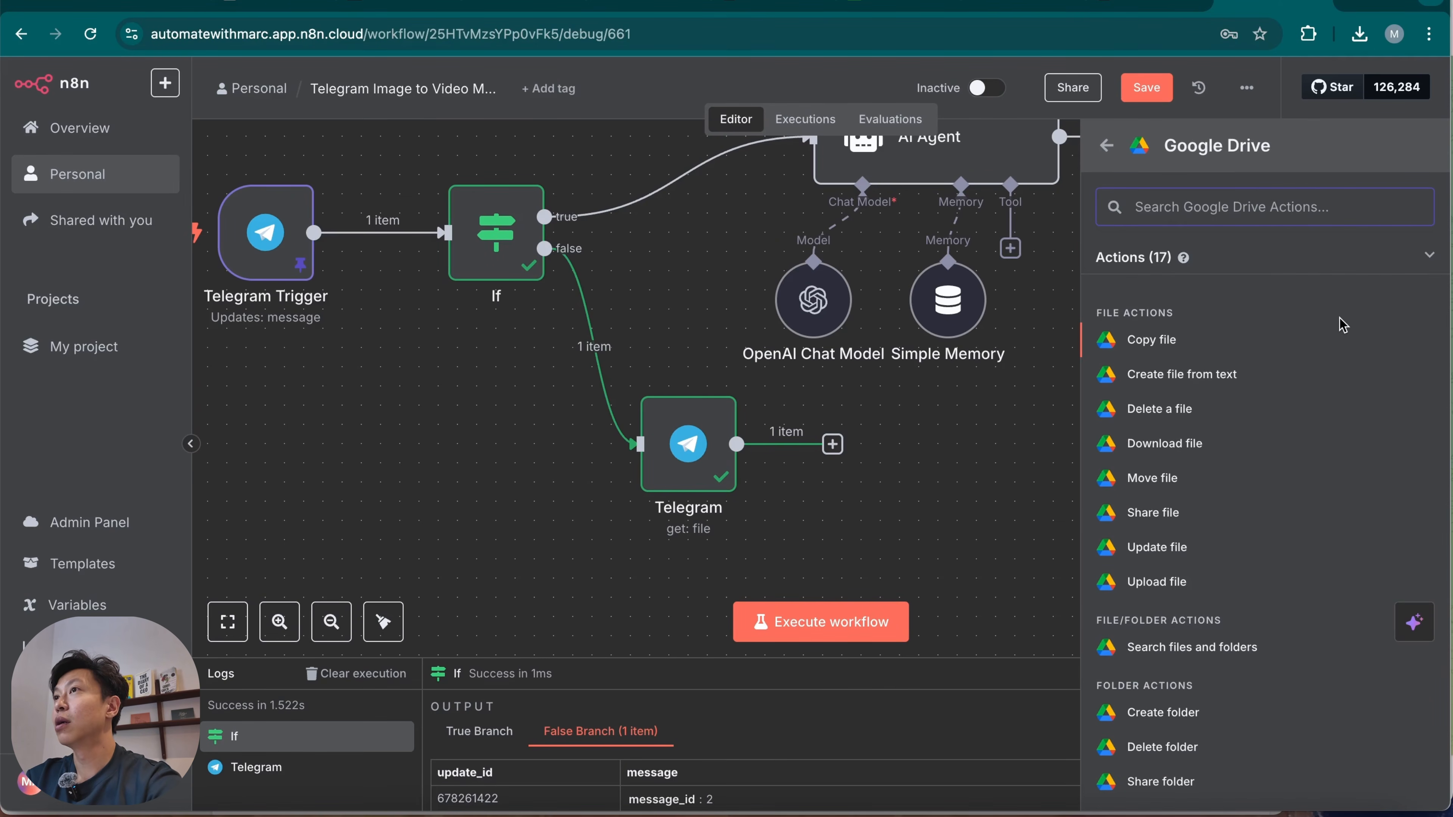
{"action": "left_click", "coordinate": [1206, 588]}
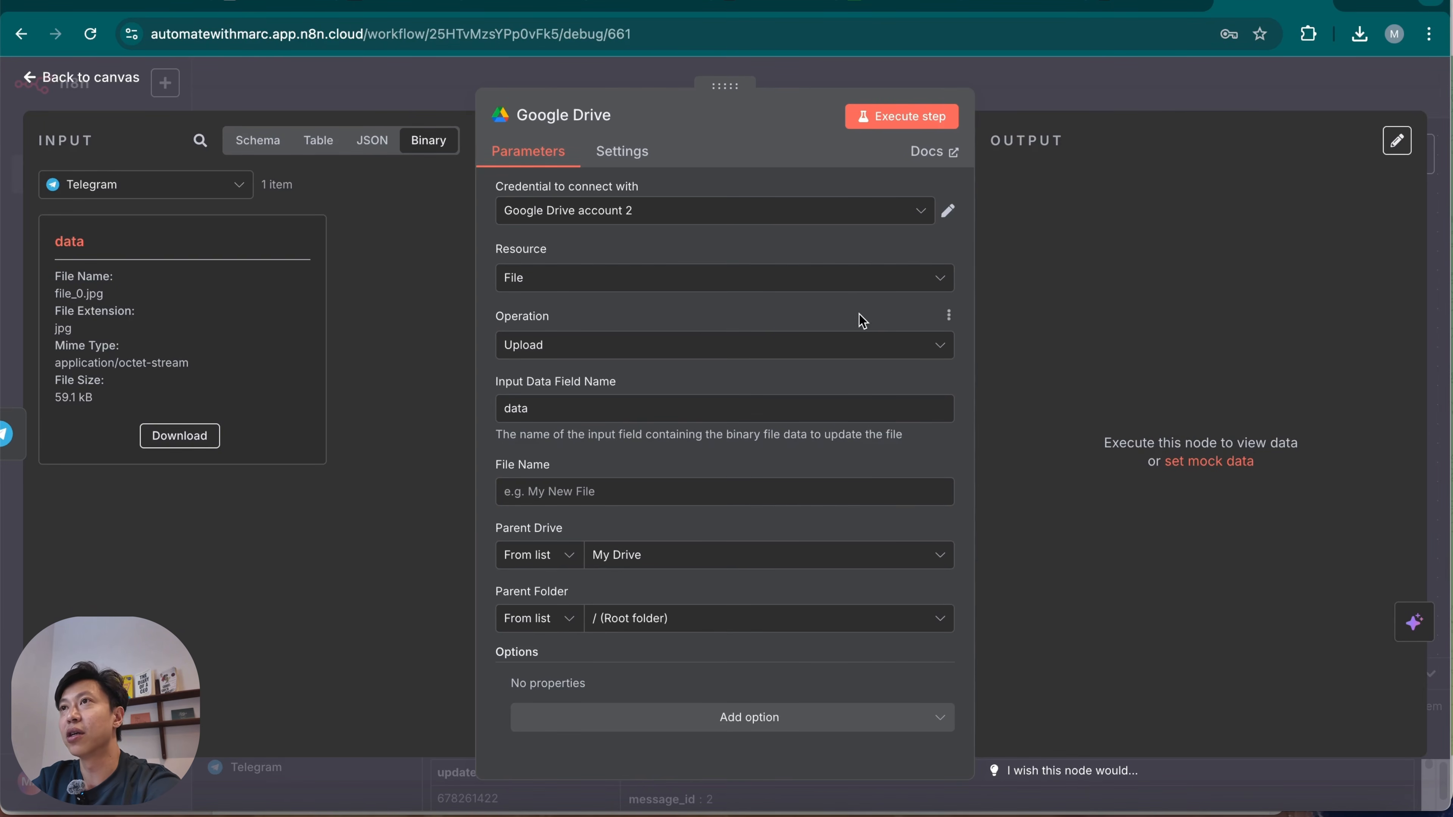
Make the upload's File Name an expression starting with the text "Image Upload -".
{"action": "left_click", "coordinate": [560, 411]}
{"action": "left_click", "coordinate": [713, 376]}
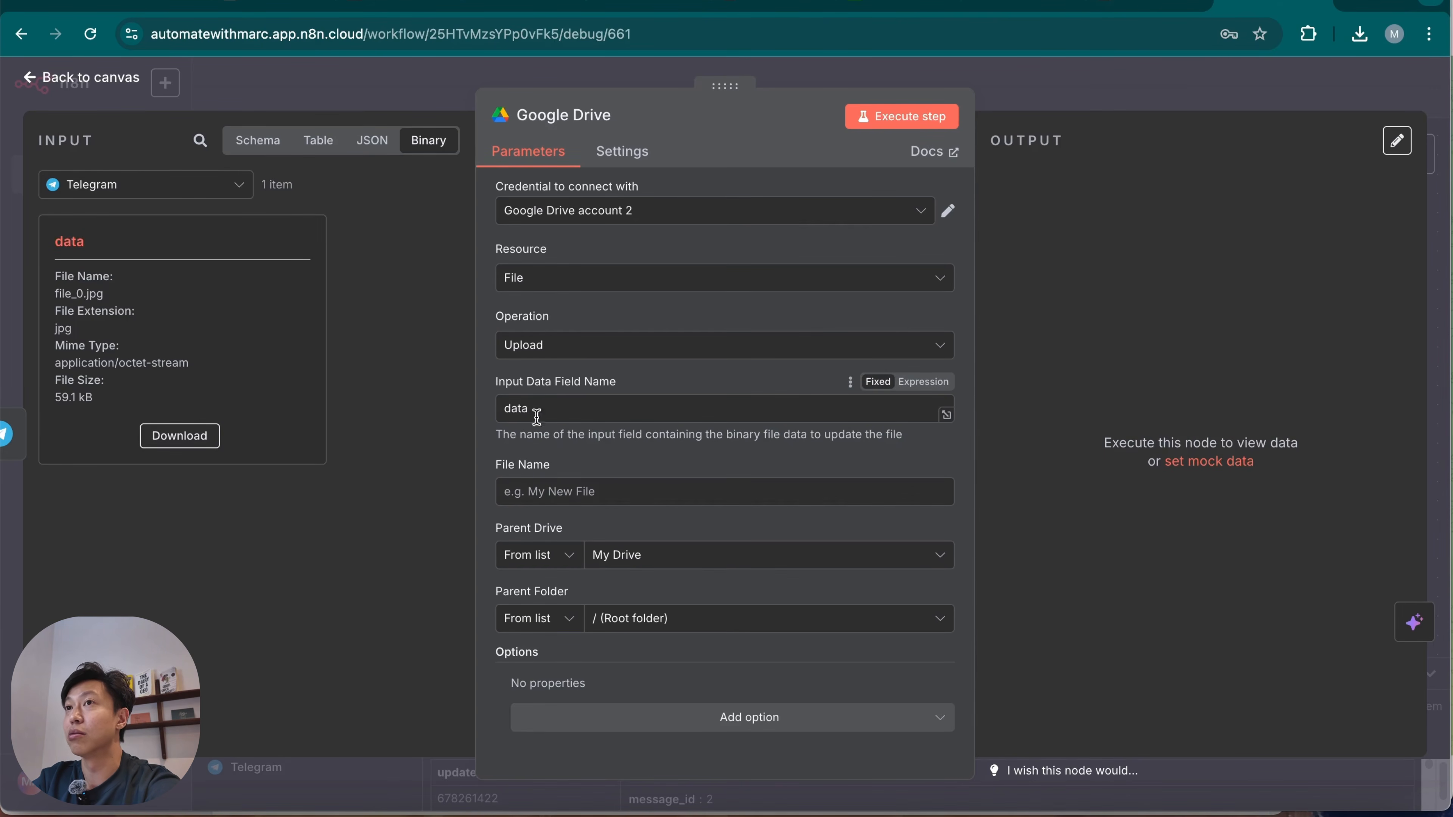
{"action": "left_click", "coordinate": [640, 493]}
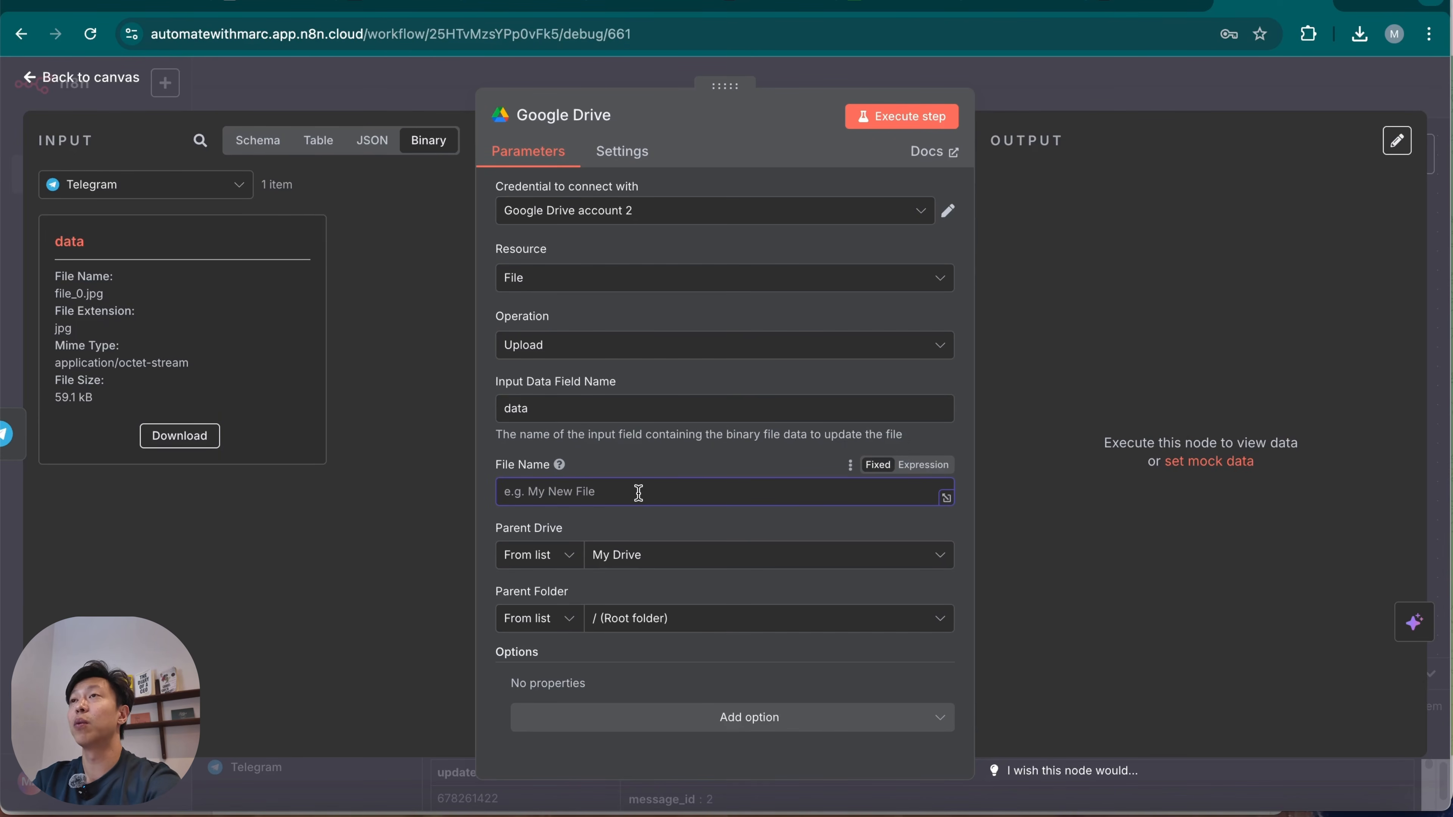
{"action": "type", "text": "Image"}
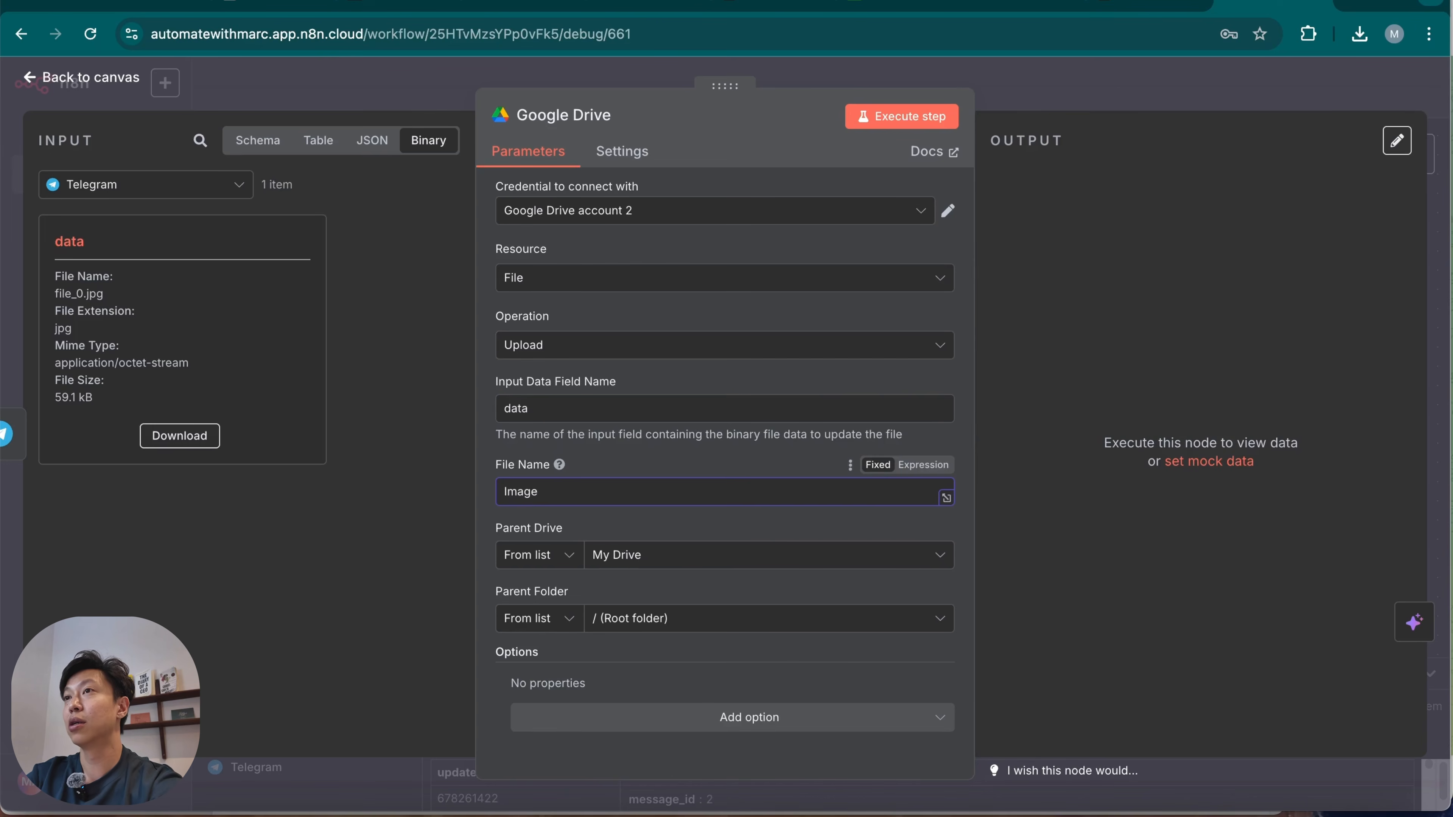
{"action": "left_click", "coordinate": [923, 464]}
{"action": "type", "text": "ge Upload -"}
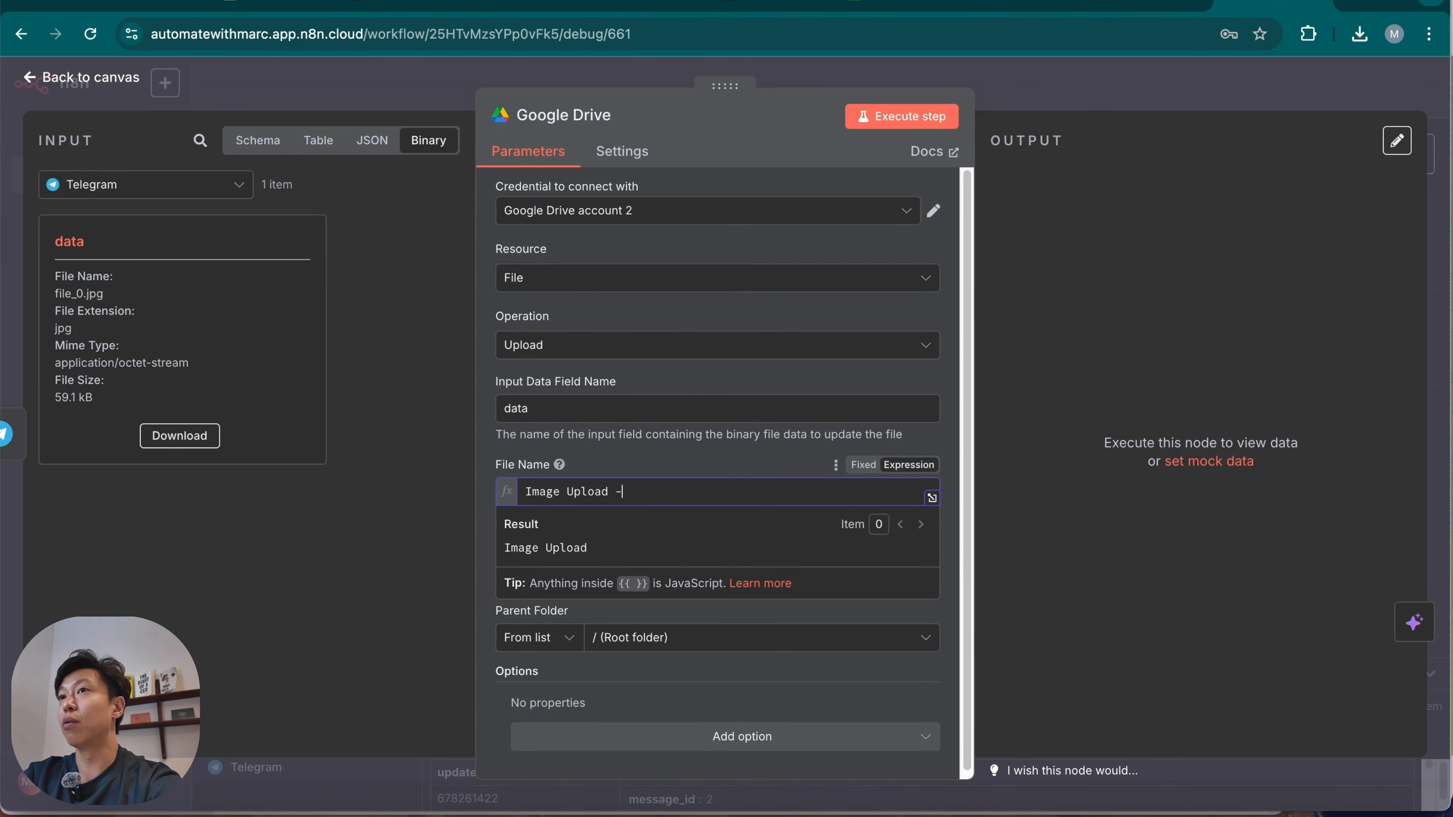
Append the $now variable from Variables and context to the end of the File Name expression.
{"action": "left_click", "coordinate": [246, 142]}
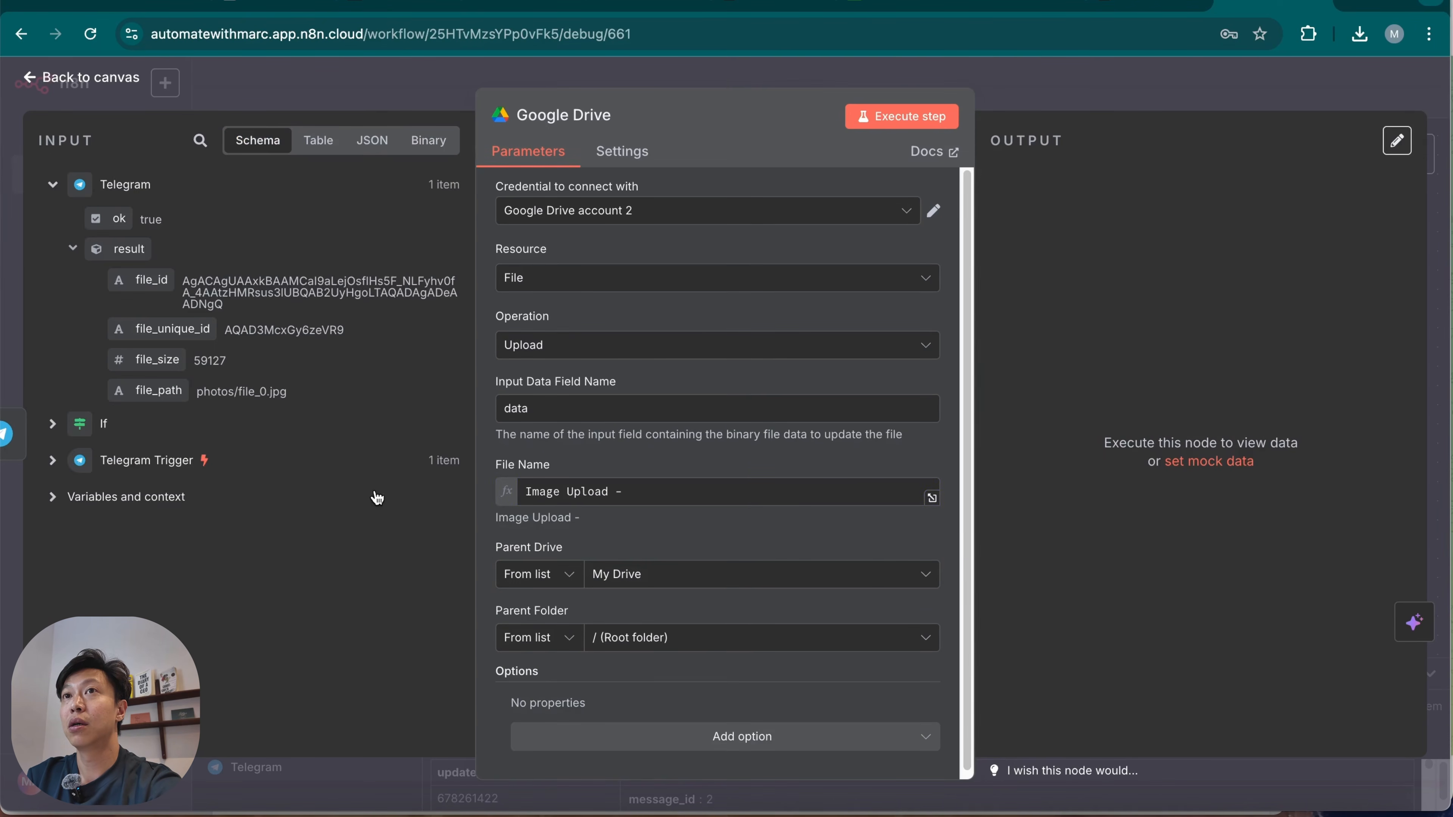
{"action": "left_click", "coordinate": [52, 498]}
{"action": "scroll", "coordinate": [294, 460], "scroll_direction": "down", "scroll_amount": 3}
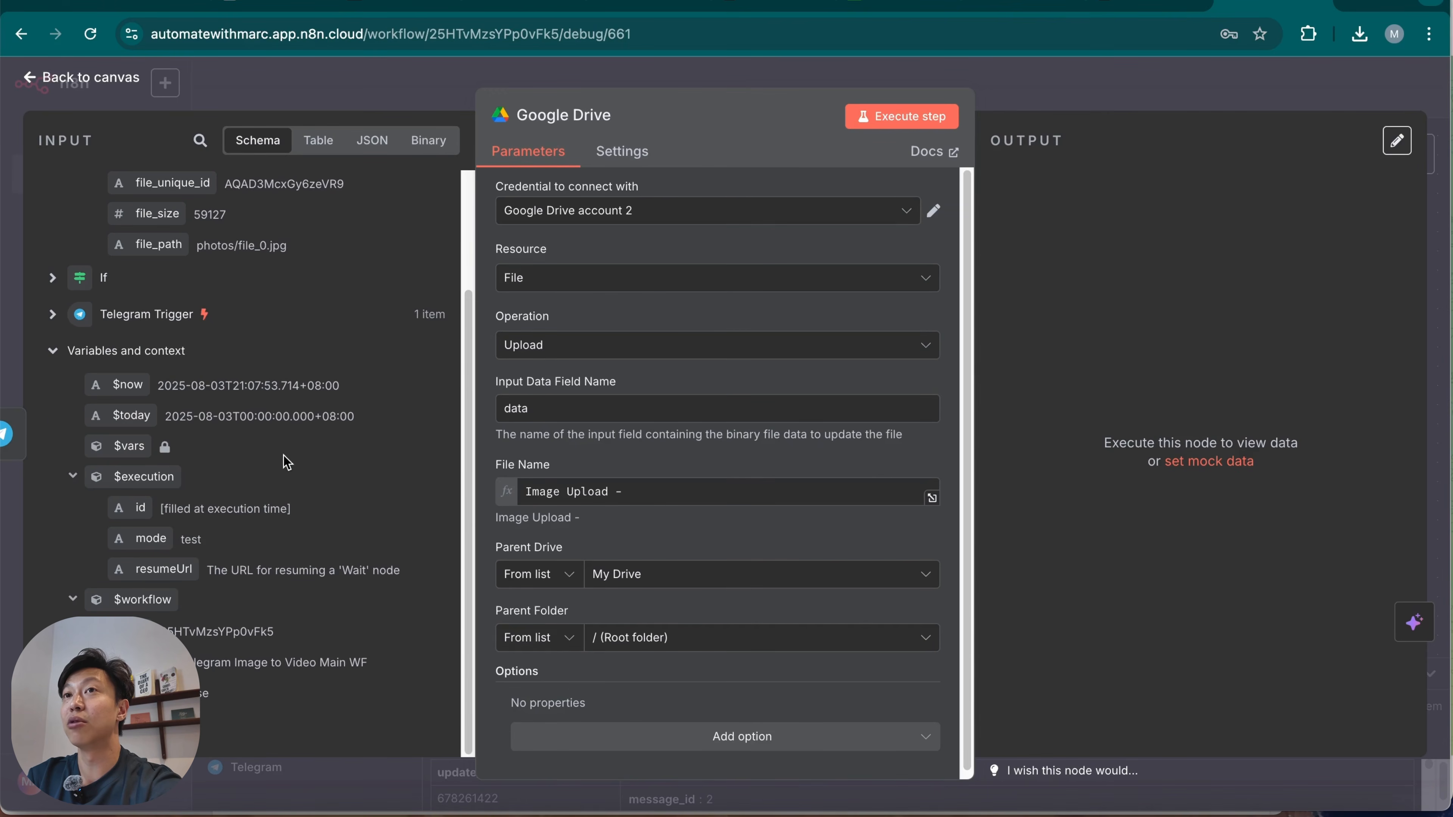
{"action": "left_click_drag", "start_coordinate": [123, 389], "coordinate": [716, 487]}
{"action": "left_click", "coordinate": [617, 461]}
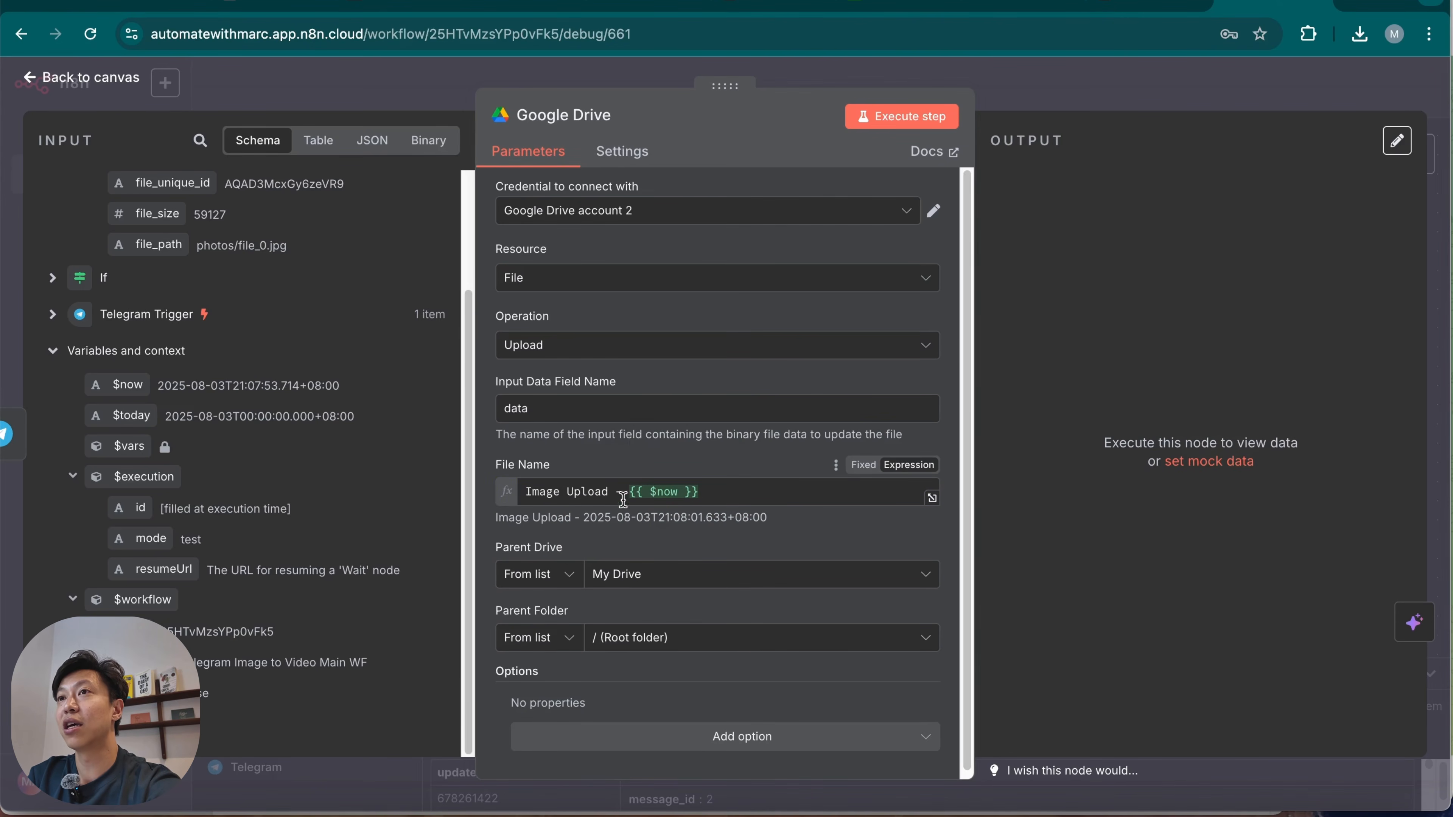
Set the upload's parent folder to Telegram Image Upload n8n and execute the Google Drive step.
{"action": "left_click_drag", "start_coordinate": [583, 516], "coordinate": [801, 511]}
{"action": "left_click", "coordinate": [800, 511]}
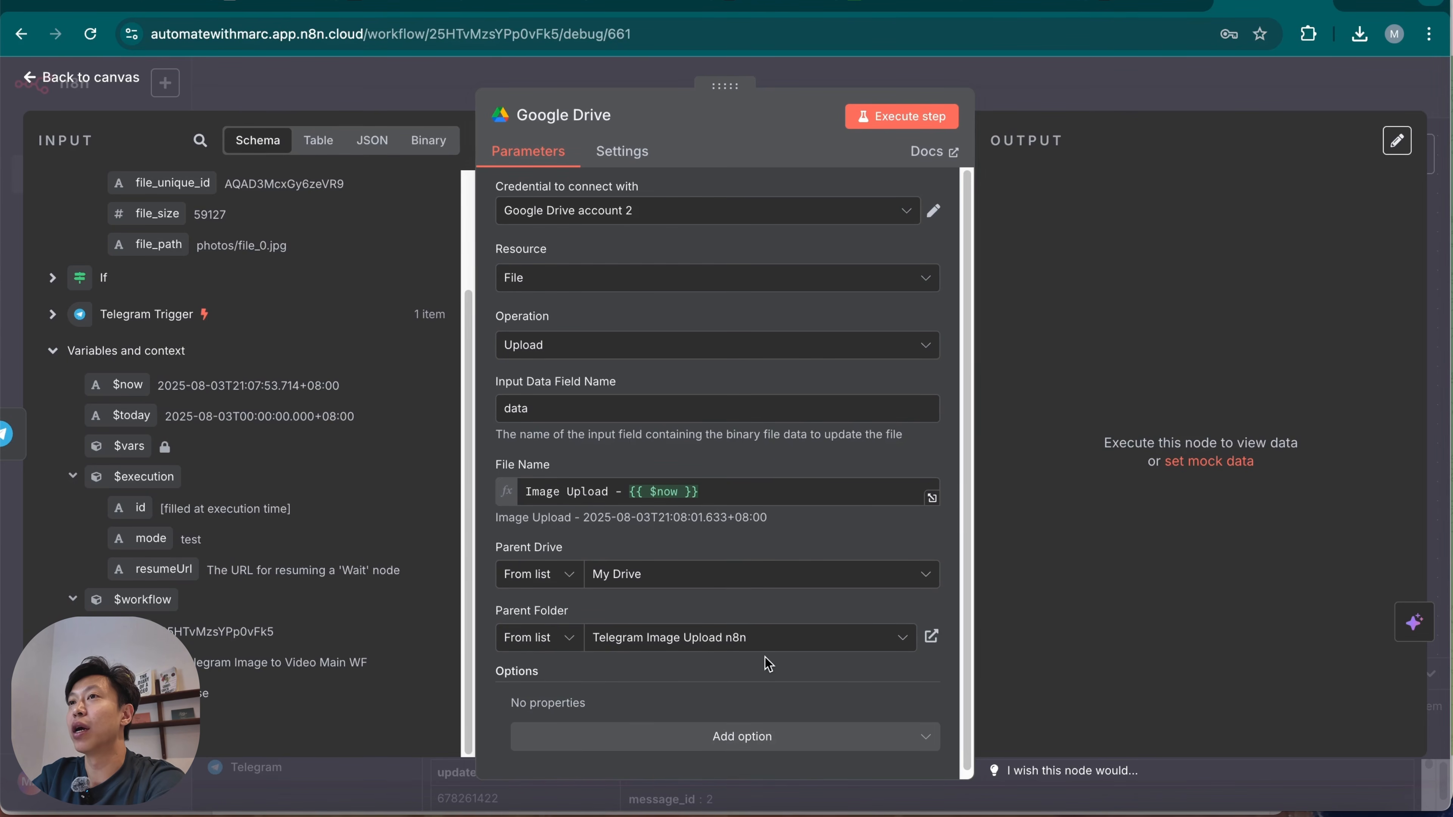
{"action": "scroll", "coordinate": [763, 672], "scroll_direction": "down", "scroll_amount": 1}
{"action": "left_click", "coordinate": [904, 120]}
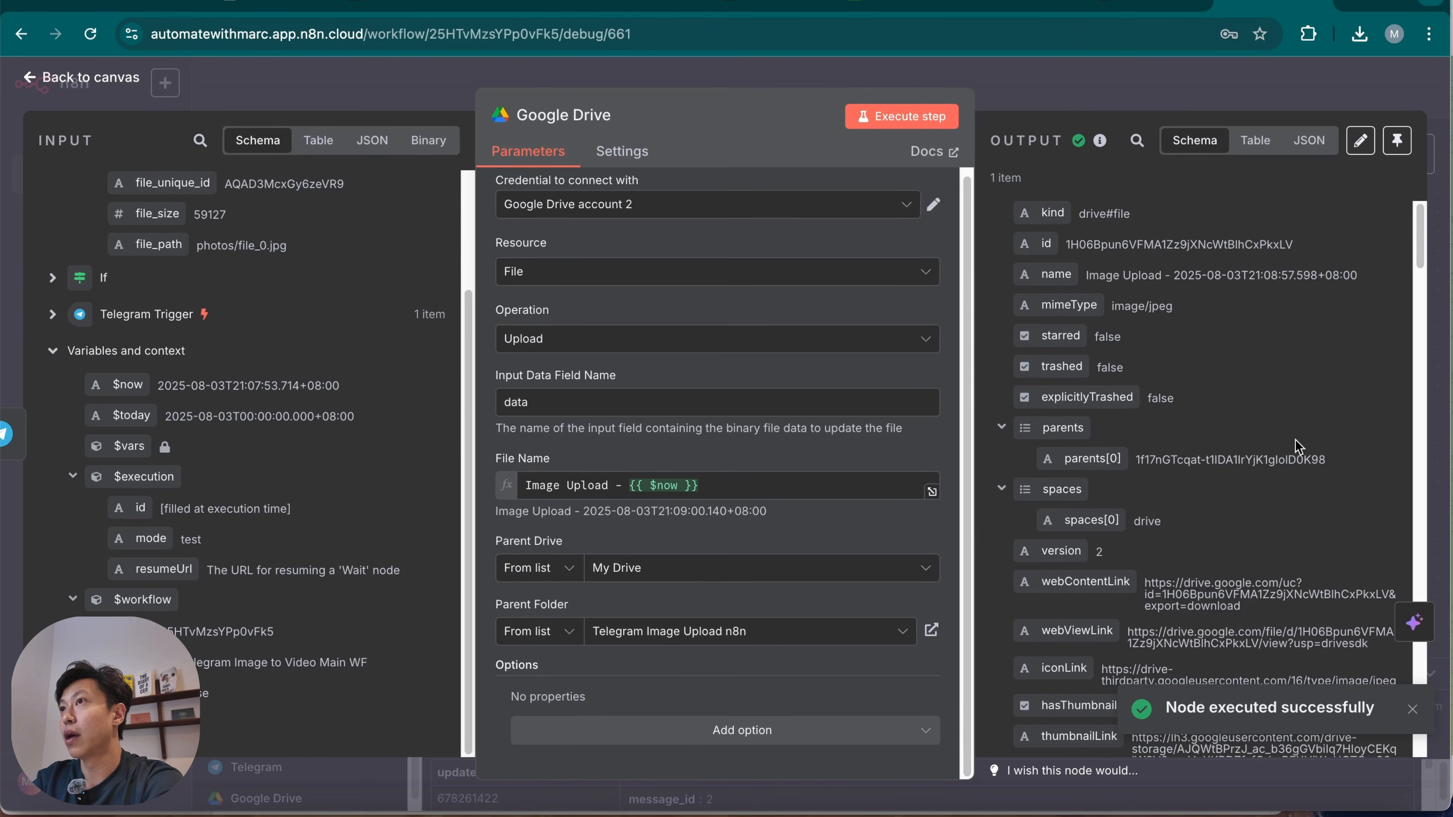
Review the upload output's file links and check the uploaded image in the Telegram Image Upload folder in Google Drive.
{"action": "scroll", "coordinate": [1178, 544], "scroll_direction": "down", "scroll_amount": 1}
{"action": "scroll", "coordinate": [1178, 544], "scroll_direction": "down", "scroll_amount": 9}
{"action": "scroll", "coordinate": [1213, 561], "scroll_direction": "up", "scroll_amount": 9}
{"action": "scroll", "coordinate": [1212, 581], "scroll_direction": "down", "scroll_amount": 3}
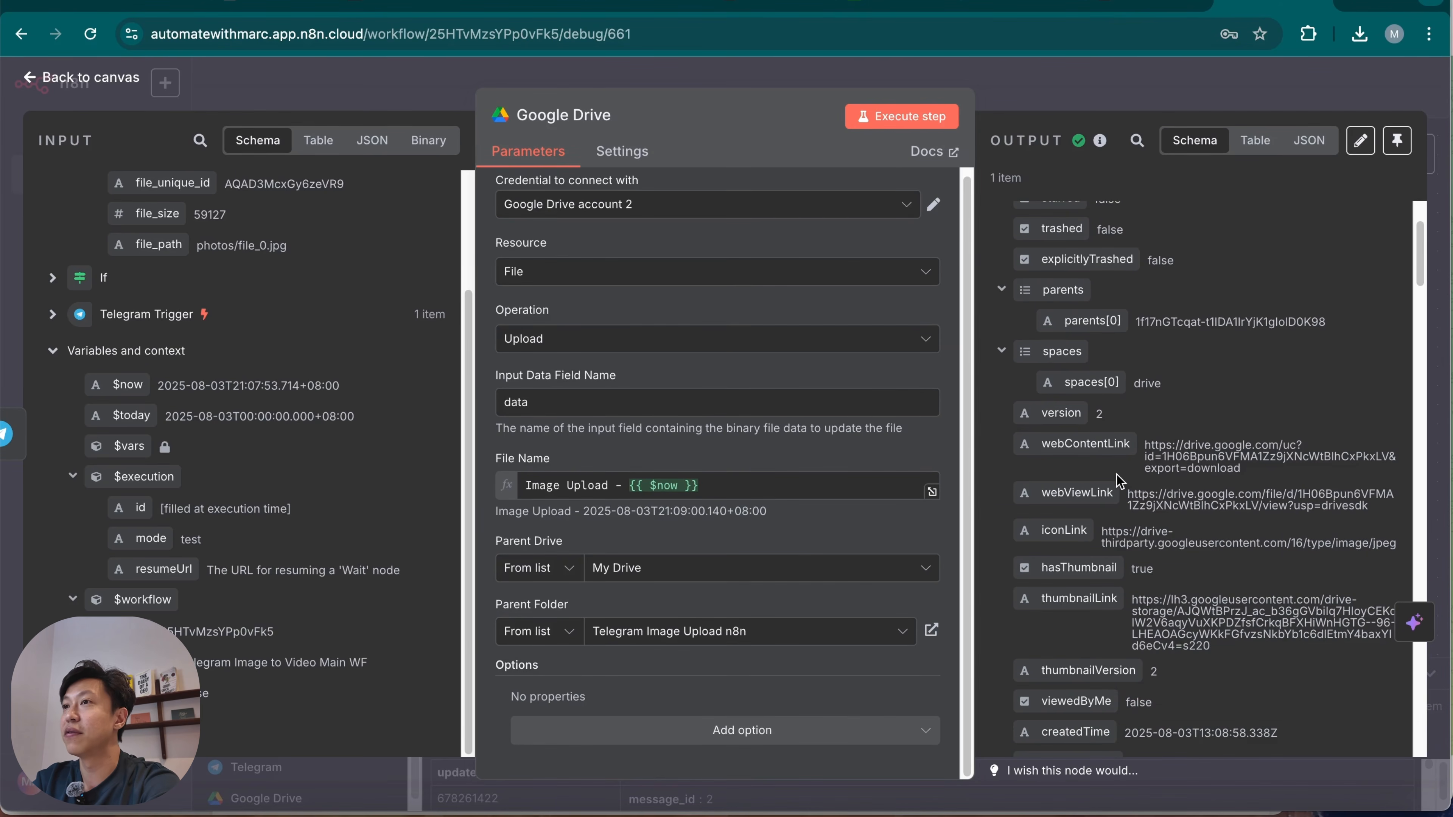
{"action": "right_click", "coordinate": [985, 804]}
{"action": "left_click", "coordinate": [1123, 530]}
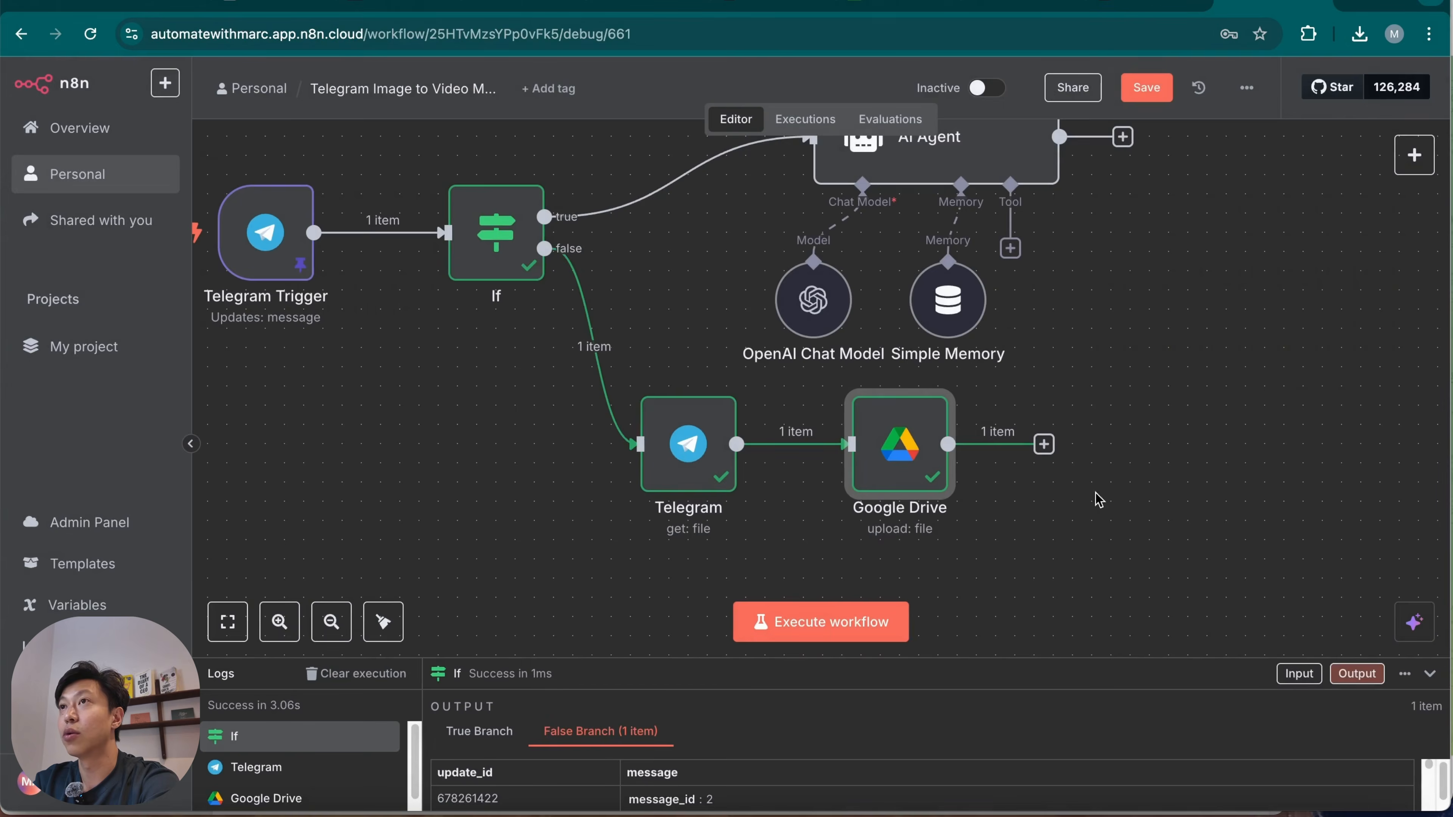
Add a Google Sheets Append row in sheet node after the Google Drive upload node.
{"action": "scroll", "coordinate": [1098, 500], "scroll_direction": "right", "scroll_amount": 4}
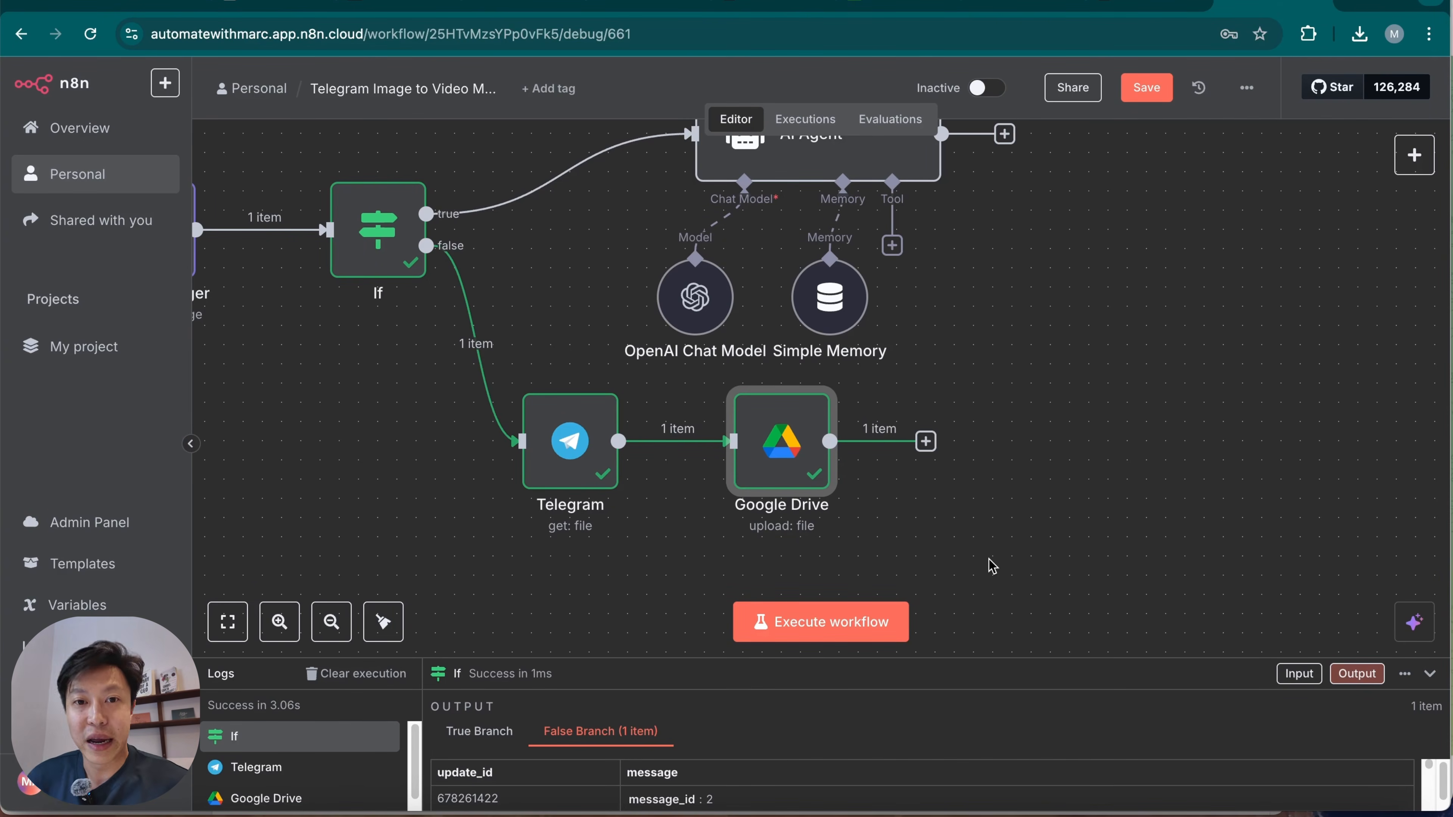
{"action": "left_click", "coordinate": [926, 440]}
{"action": "type", "text": "shee"}
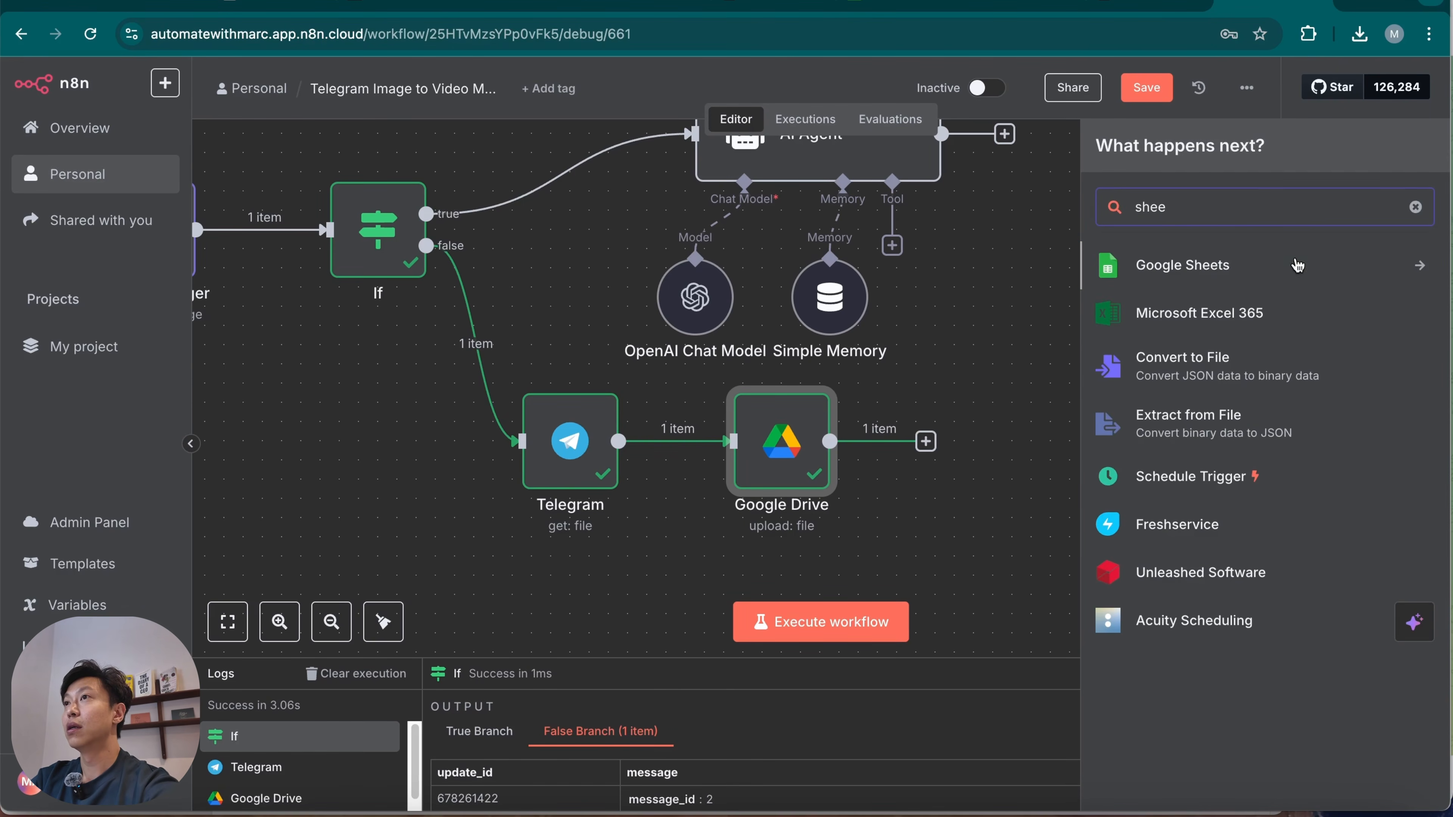
{"action": "left_click", "coordinate": [1307, 268]}
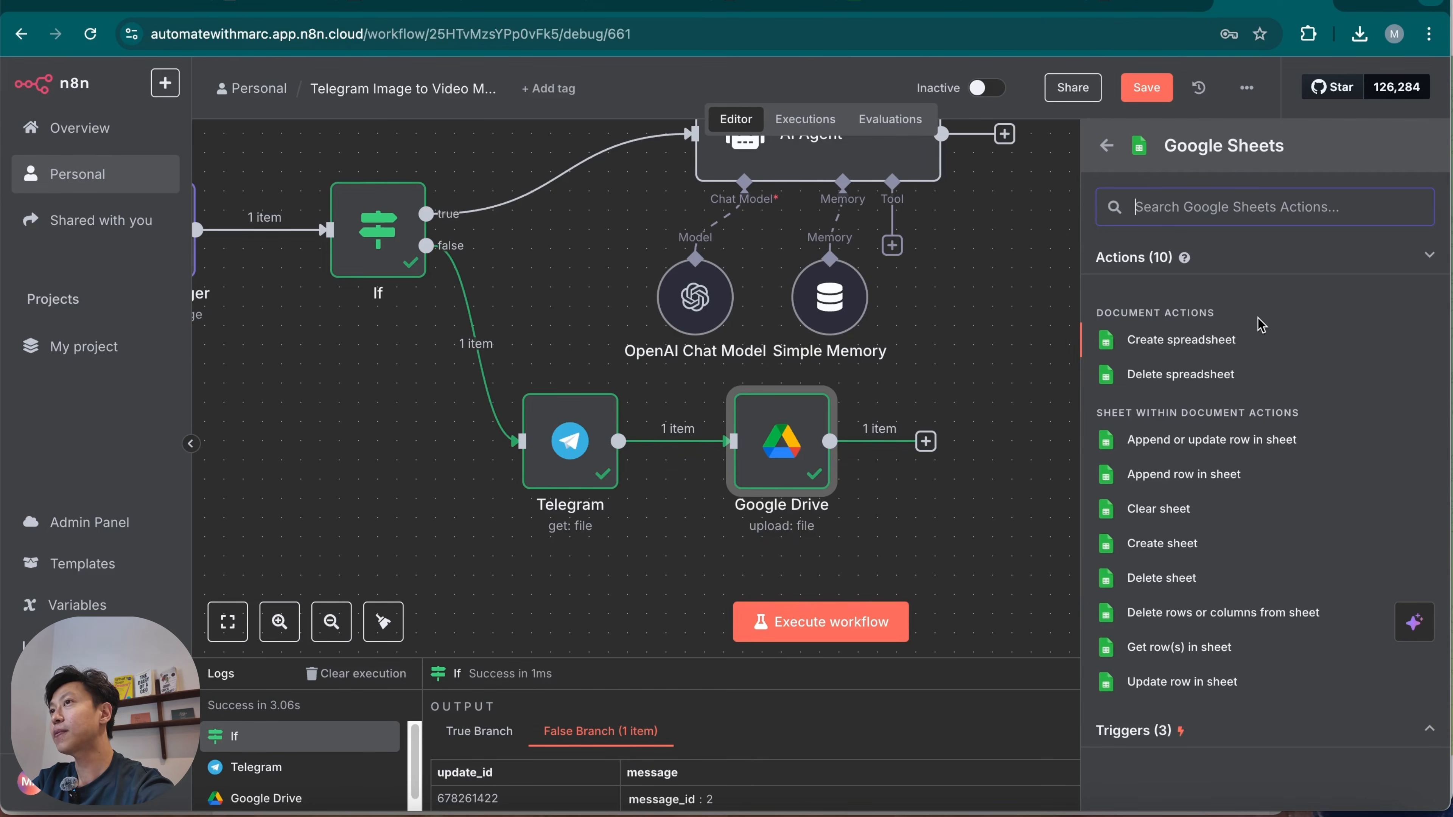
{"action": "left_click", "coordinate": [1231, 484]}
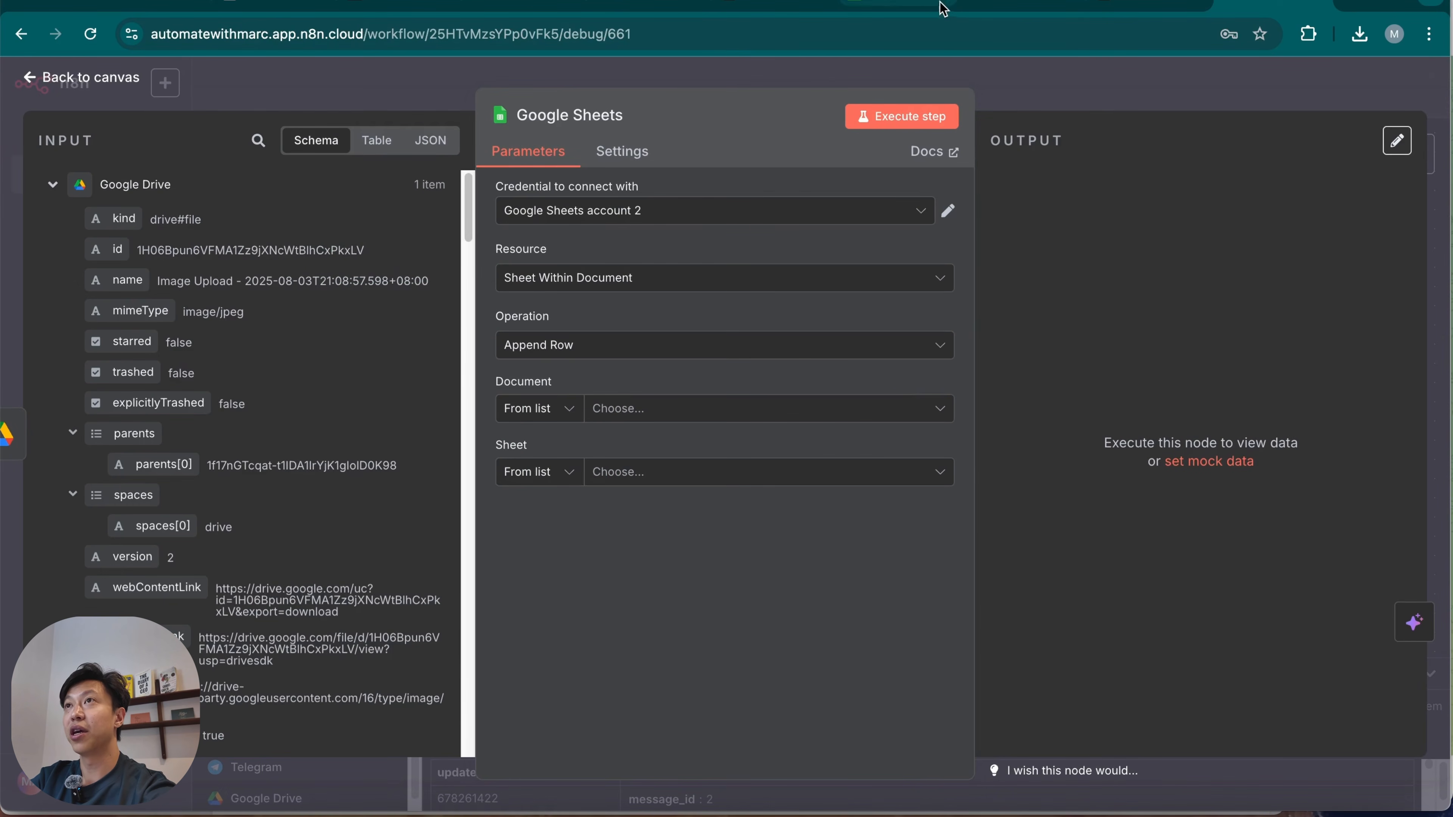
Switch to the Image to Video Log Sheet in Google Sheets and check its header columns.
{"action": "left_click", "coordinate": [922, 4]}
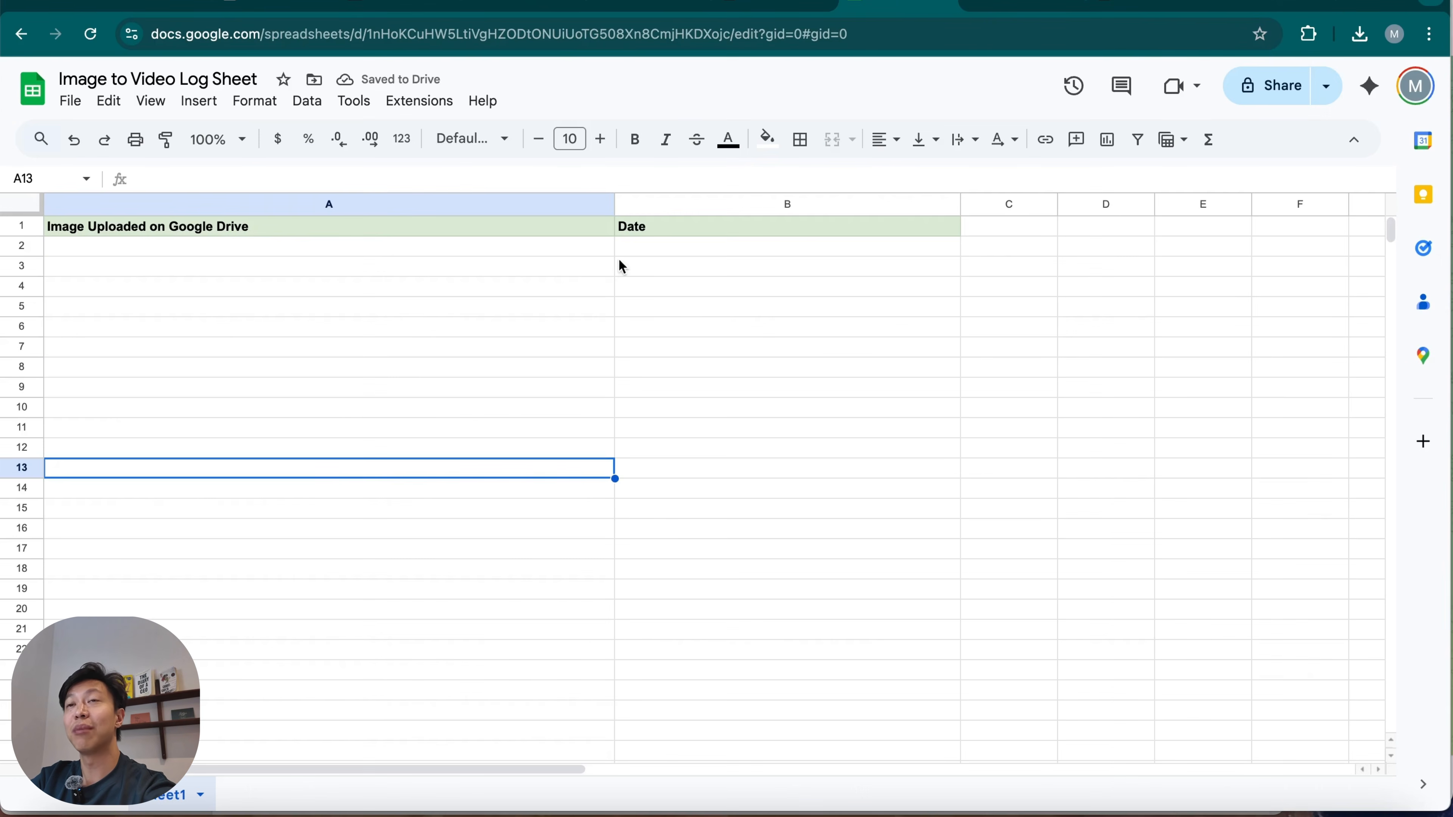
{"action": "left_click", "coordinate": [417, 252]}
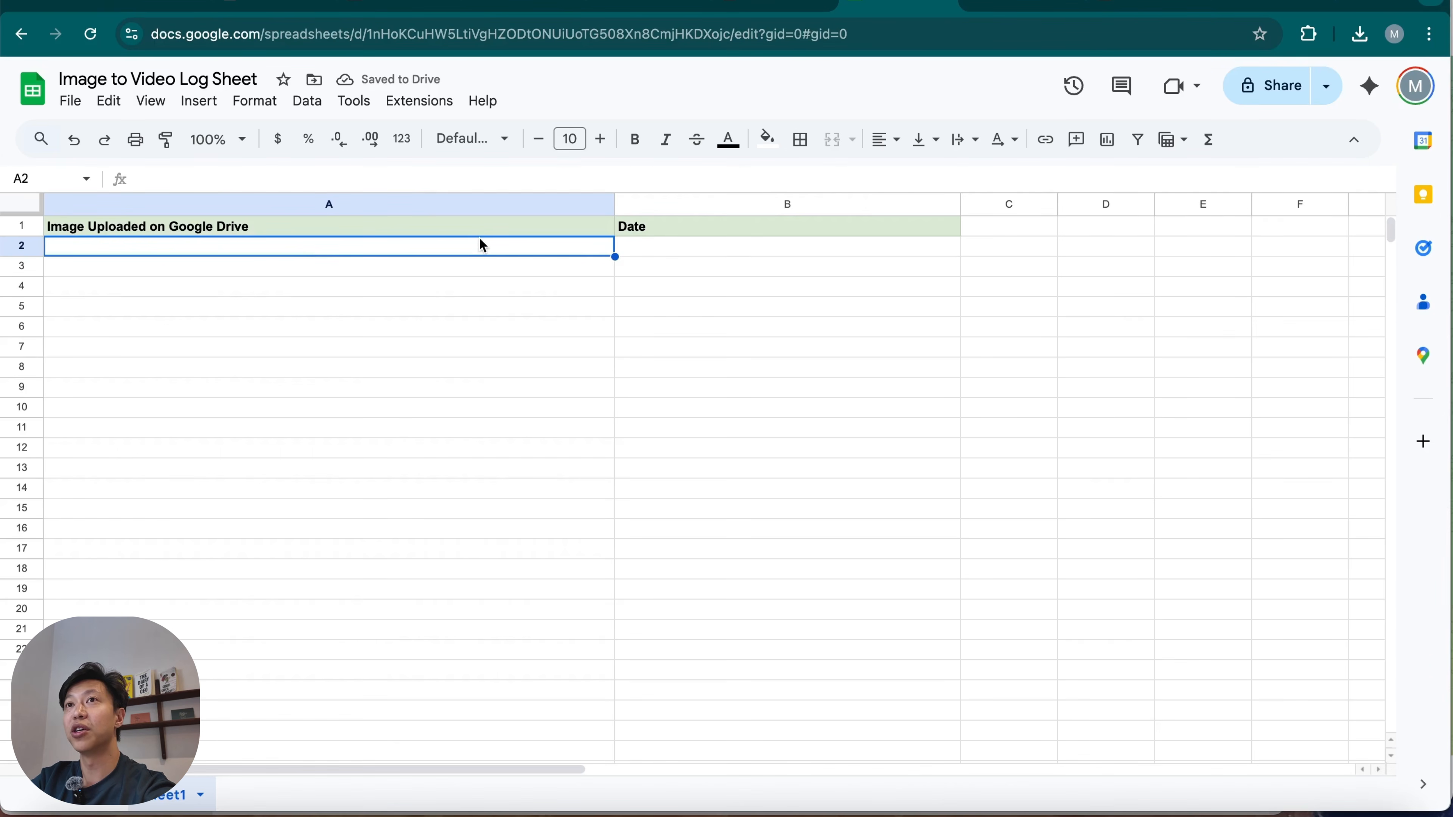
{"action": "left_click", "coordinate": [750, 224]}
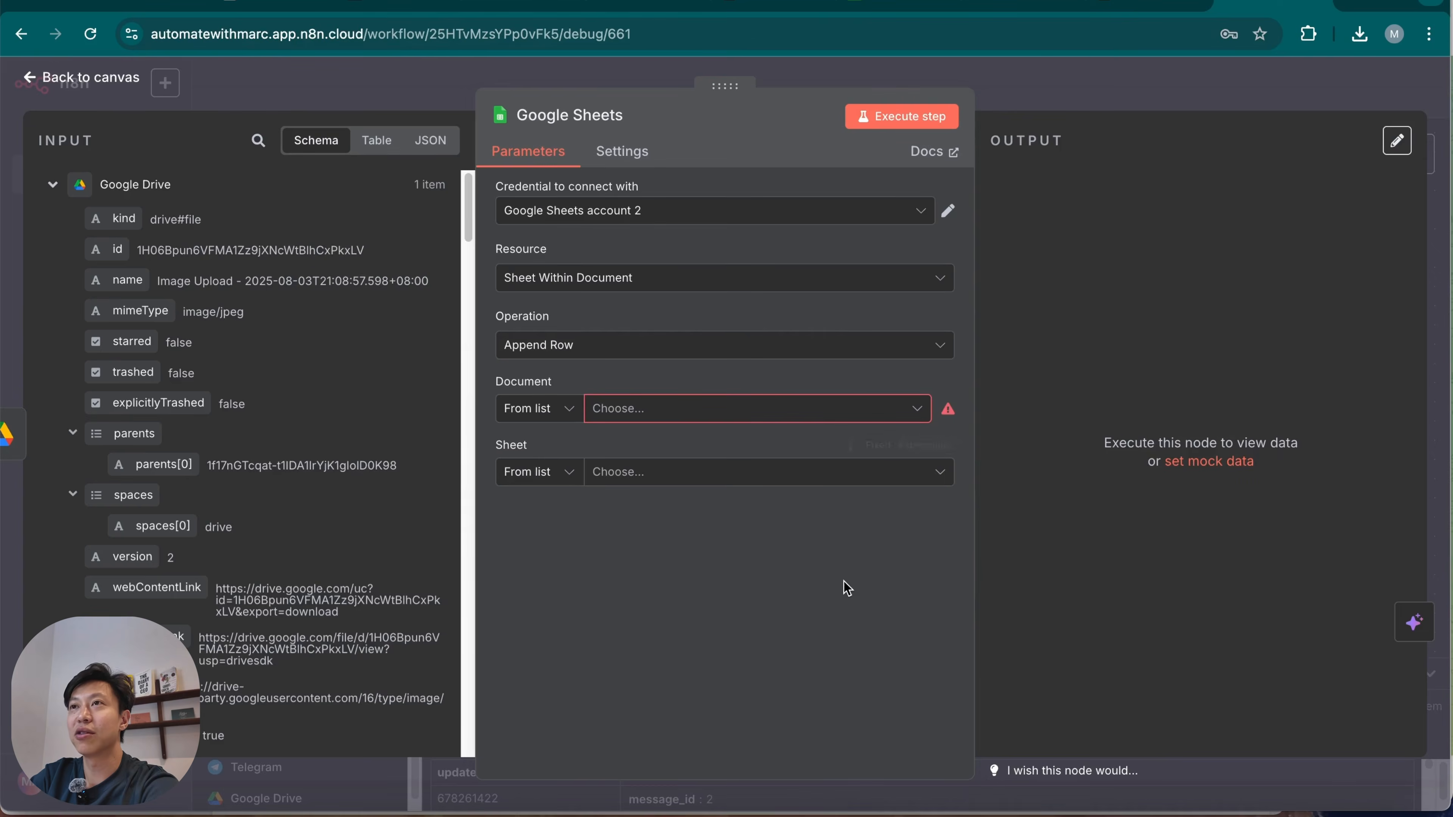
Back in n8n, set the append node's document to Image to Video Log Sheet and its sheet to Sheet1.
{"action": "left_click", "coordinate": [772, 414]}
{"action": "left_click", "coordinate": [635, 493]}
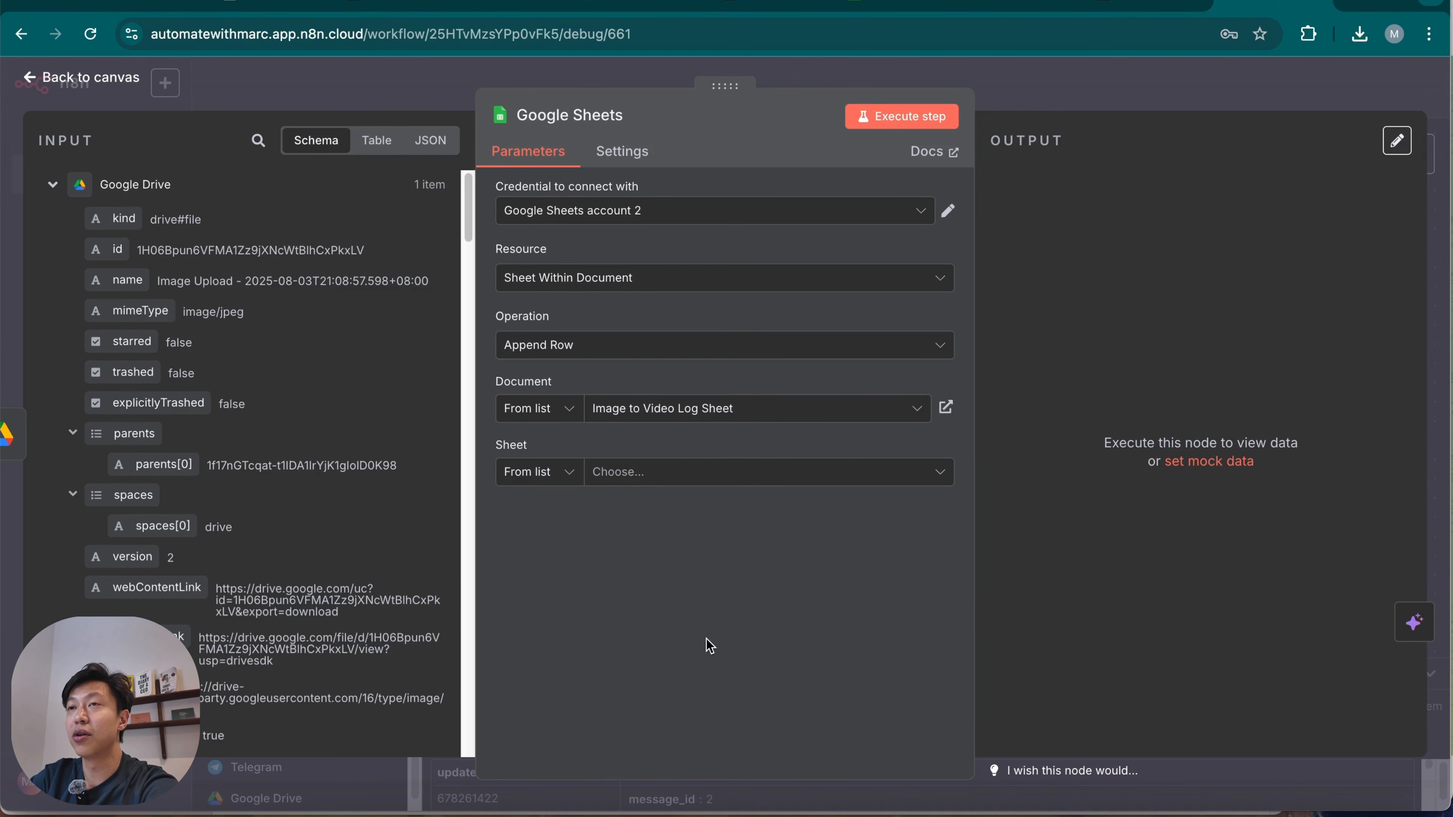
{"action": "left_click", "coordinate": [719, 473]}
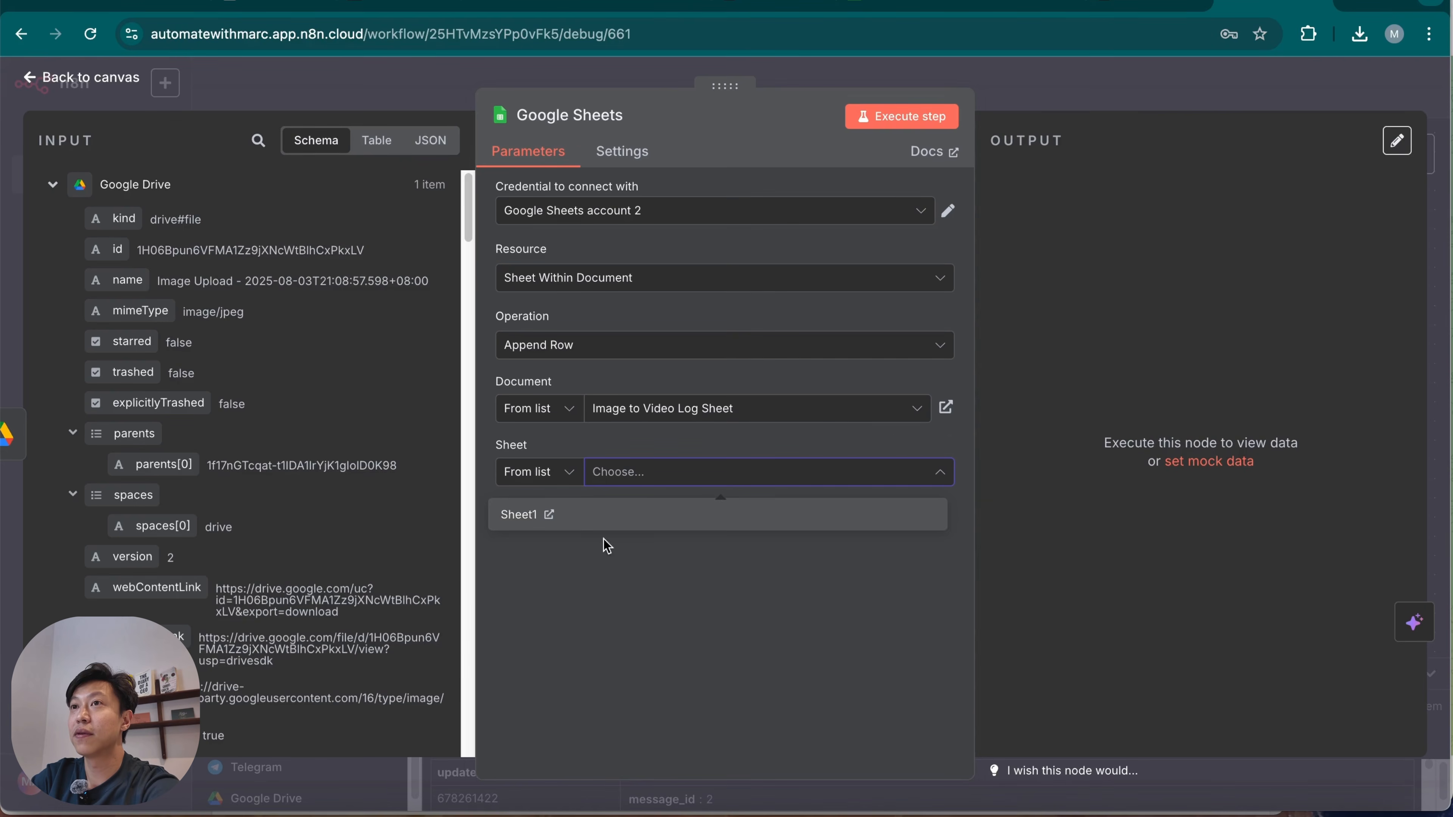
{"action": "left_click", "coordinate": [624, 516]}
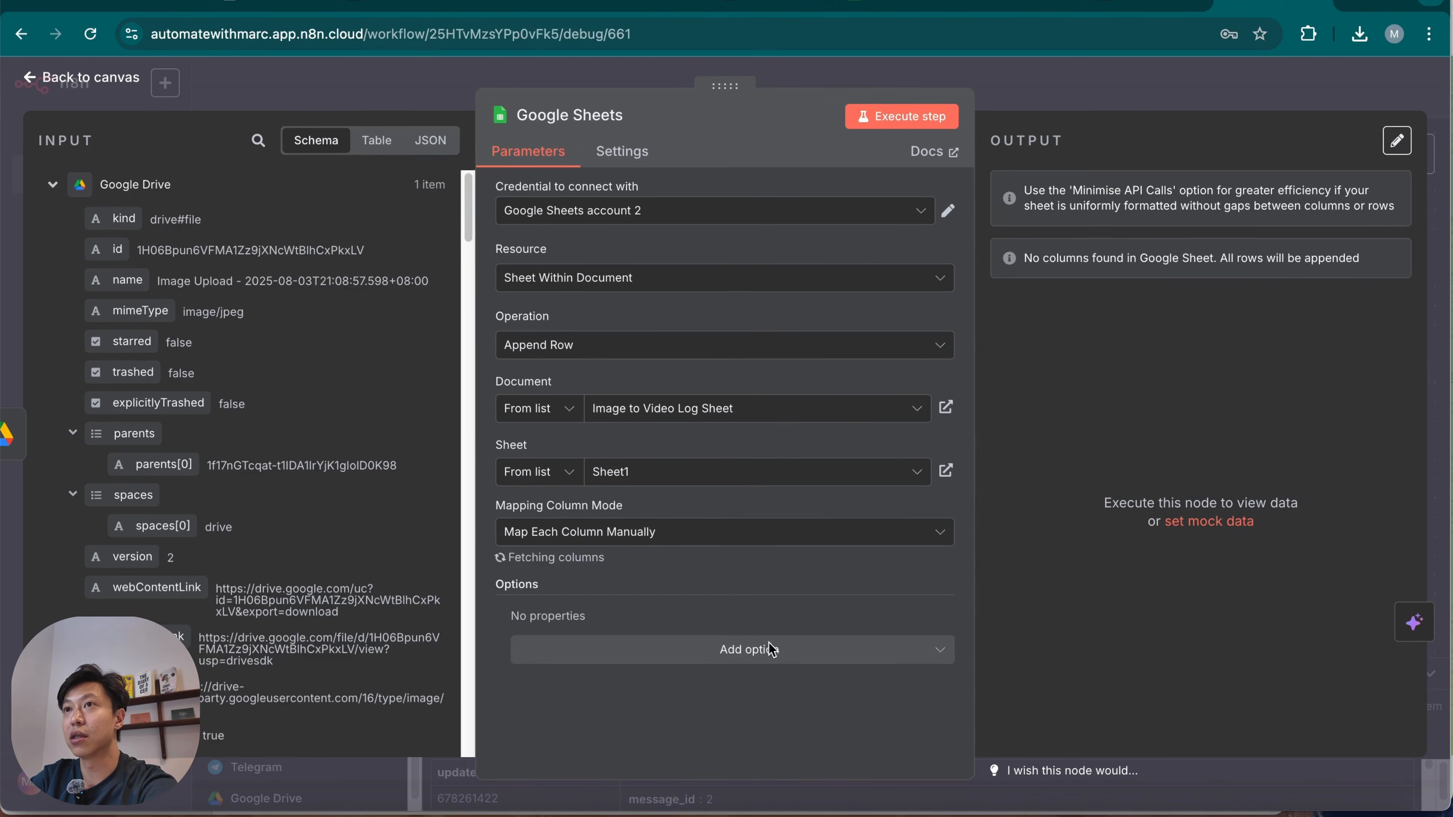
{"action": "scroll", "coordinate": [835, 618], "scroll_direction": "down", "scroll_amount": 2}
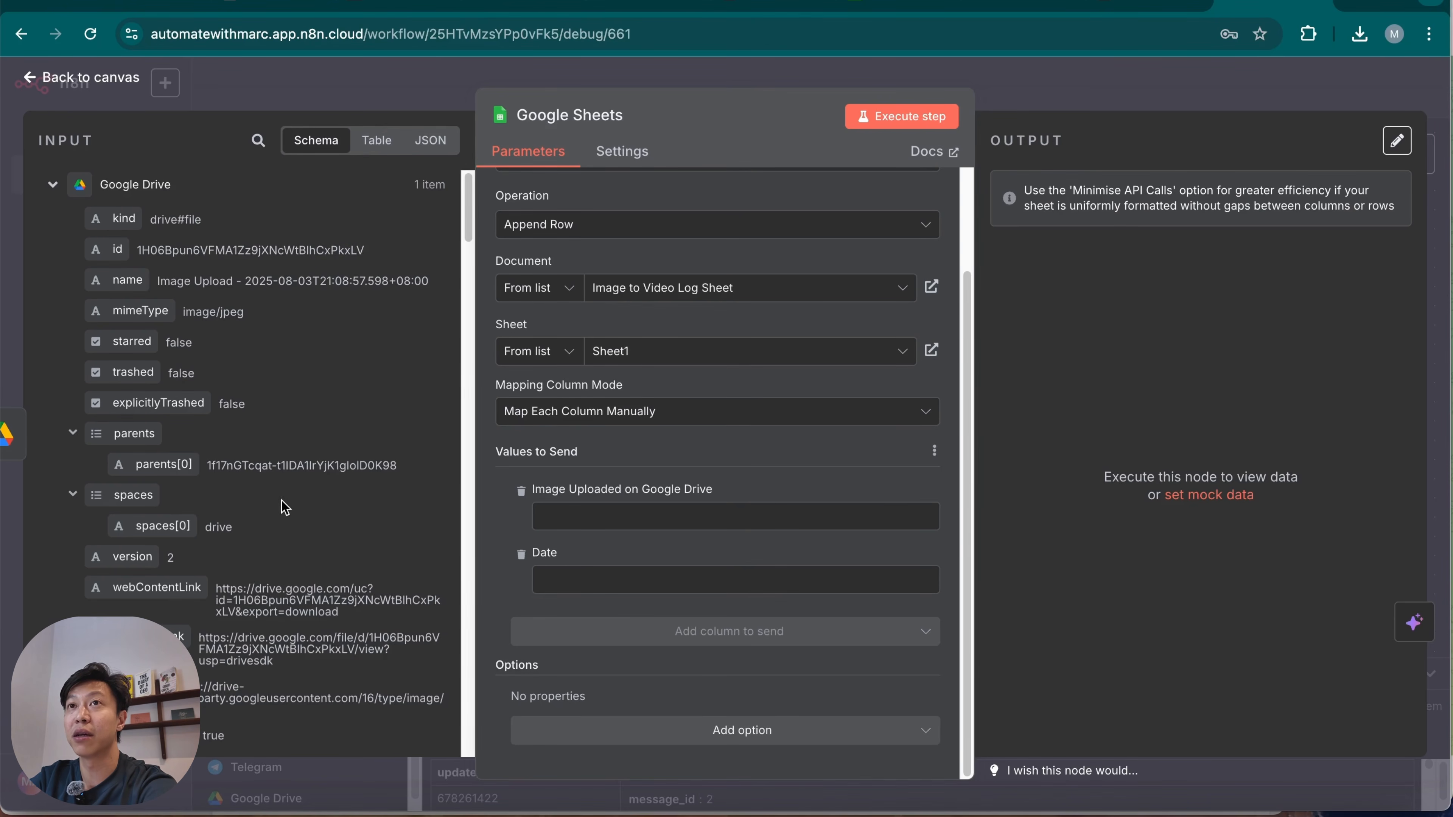
Map the Google Drive webContentLink field to the Image Uploaded on Google Drive column.
{"action": "scroll", "coordinate": [234, 480], "scroll_direction": "down", "scroll_amount": 3}
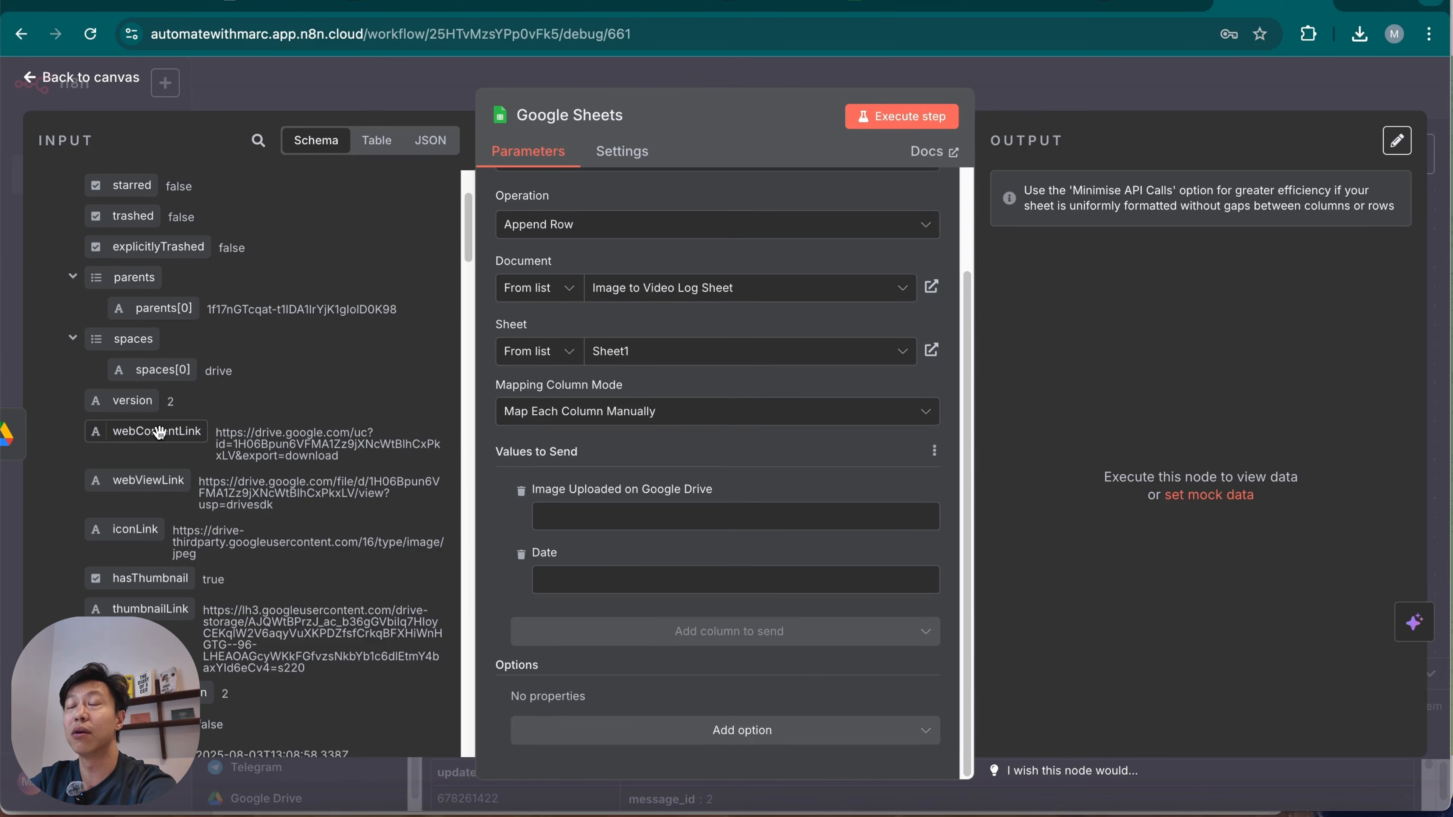
{"action": "left_click_drag", "start_coordinate": [163, 436], "coordinate": [625, 517]}
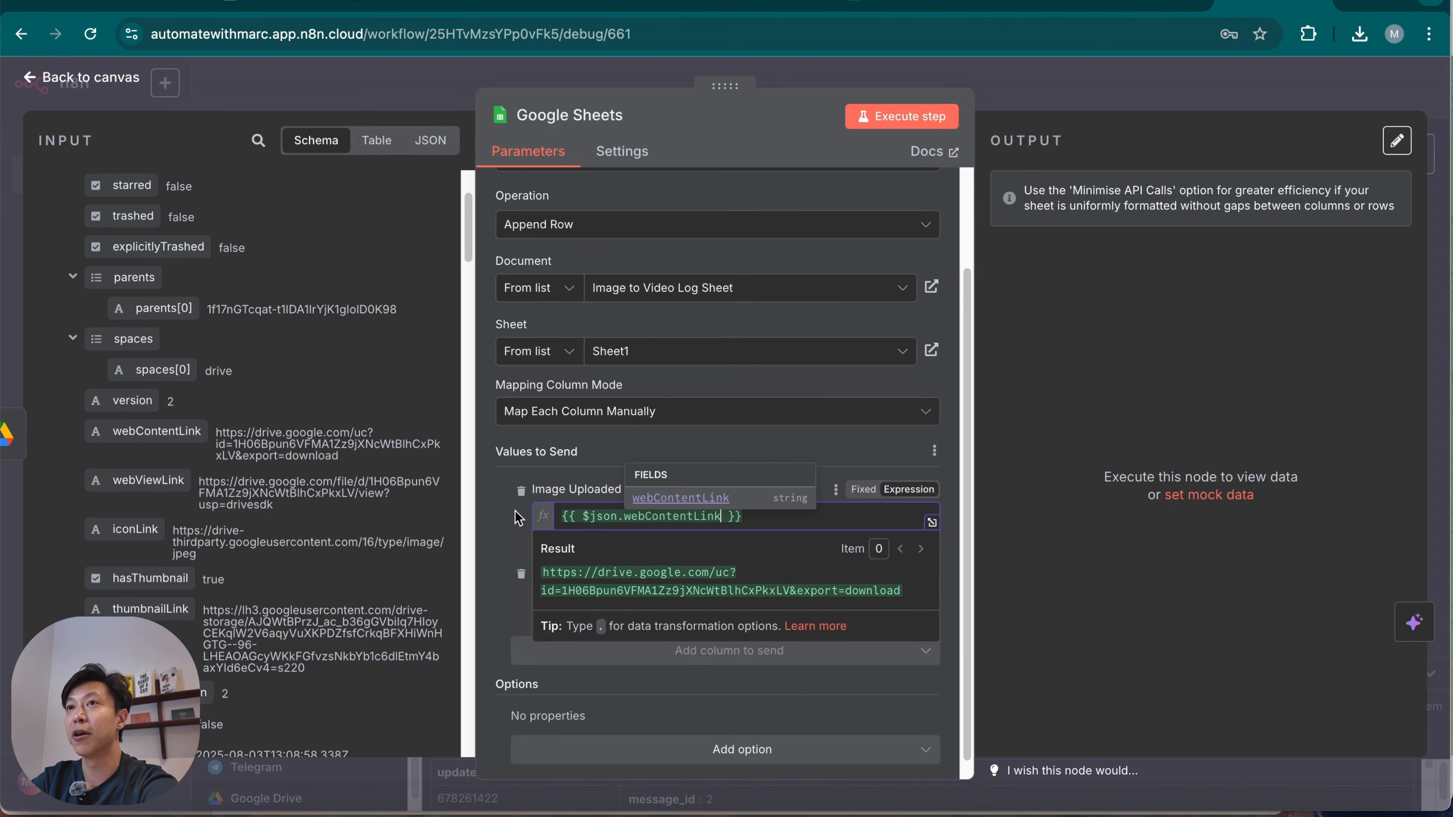
{"action": "left_click", "coordinate": [508, 529]}
Set the Date column to the expression {{ $now }} and execute the Google Sheets step.
{"action": "scroll", "coordinate": [194, 480], "scroll_direction": "down", "scroll_amount": 15}
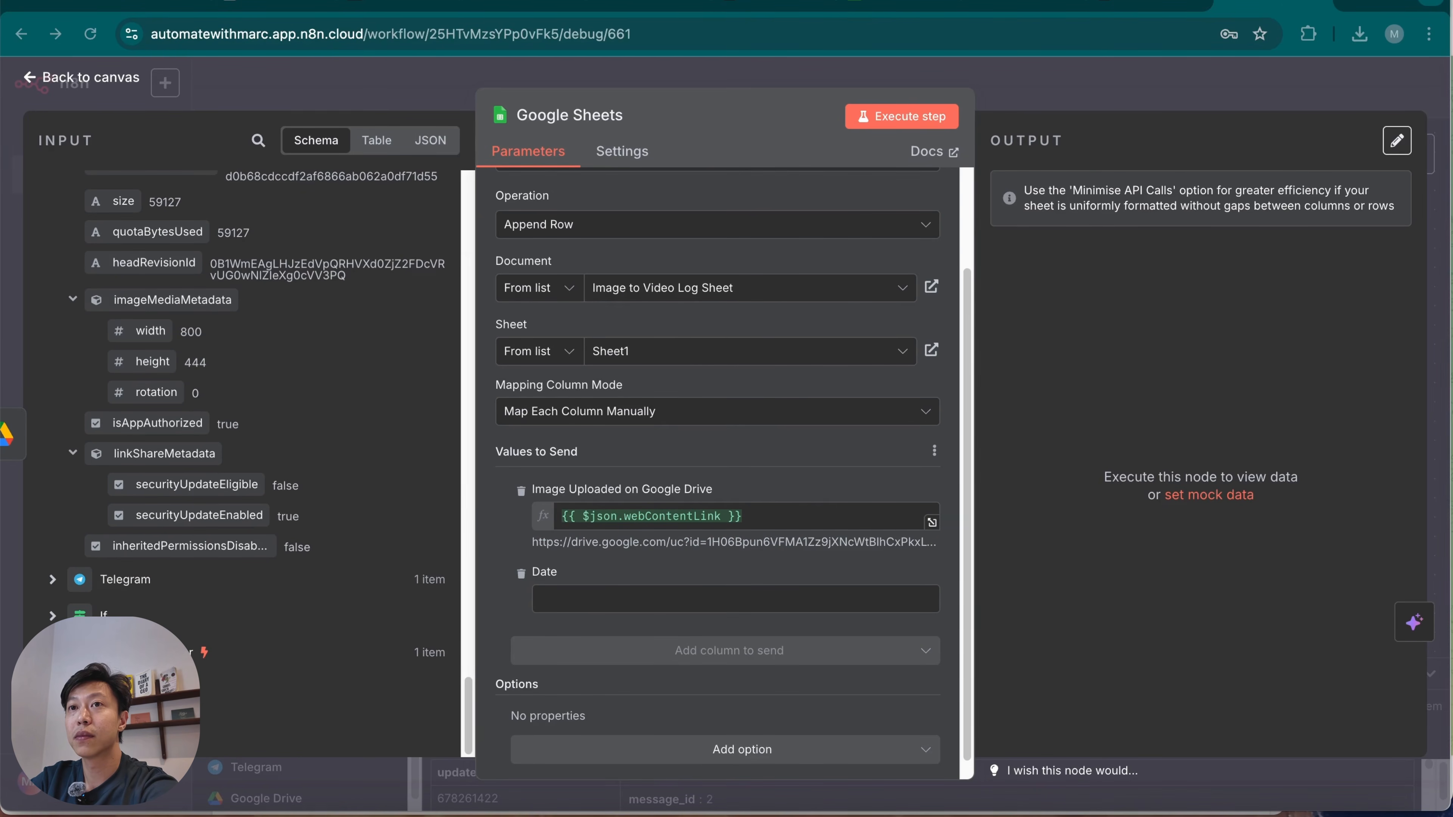
{"action": "left_click", "coordinate": [53, 689]}
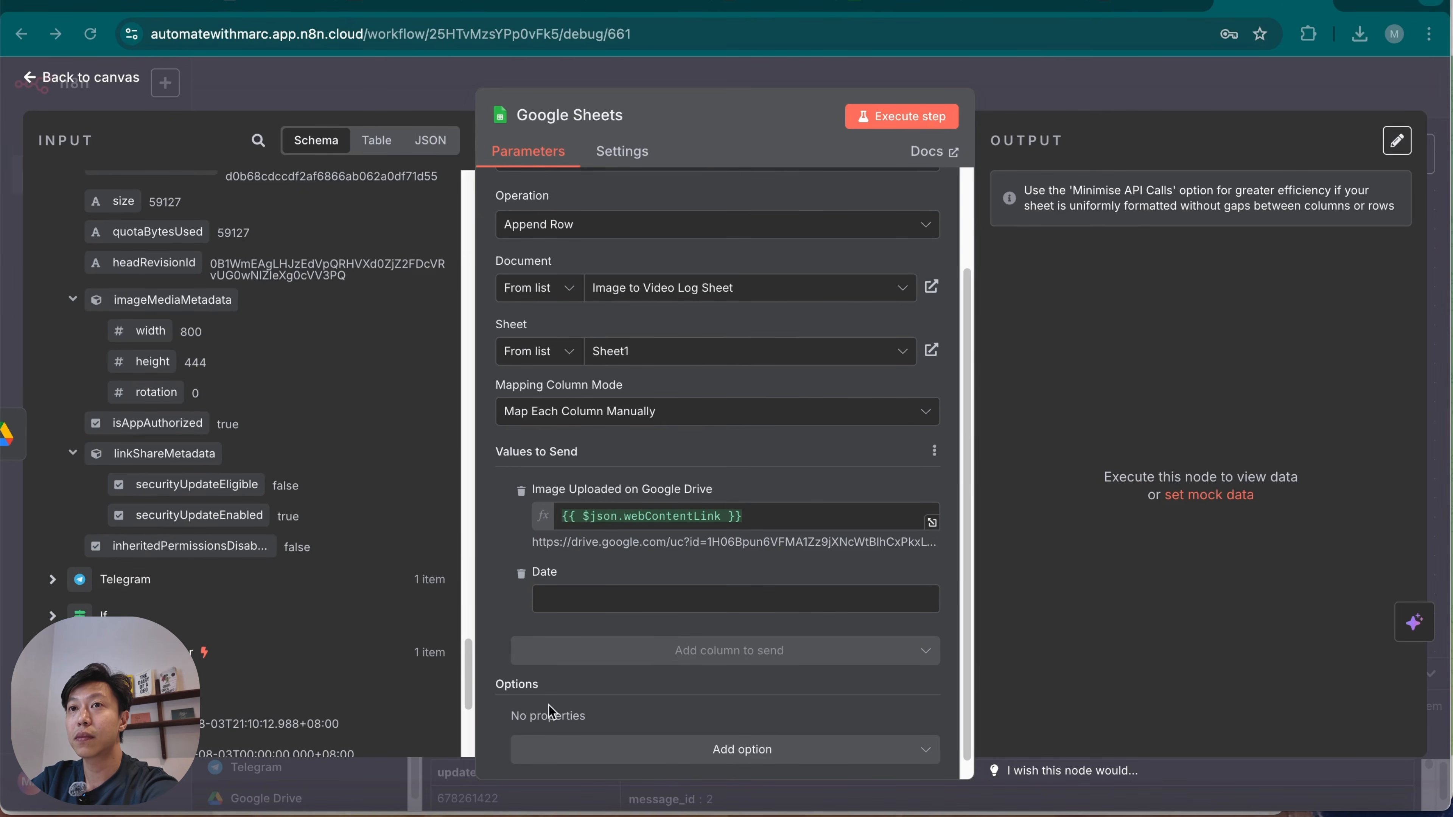
{"action": "left_click", "coordinate": [658, 598]}
{"action": "type", "text": "{{$now"}
{"action": "left_click", "coordinate": [515, 547]}
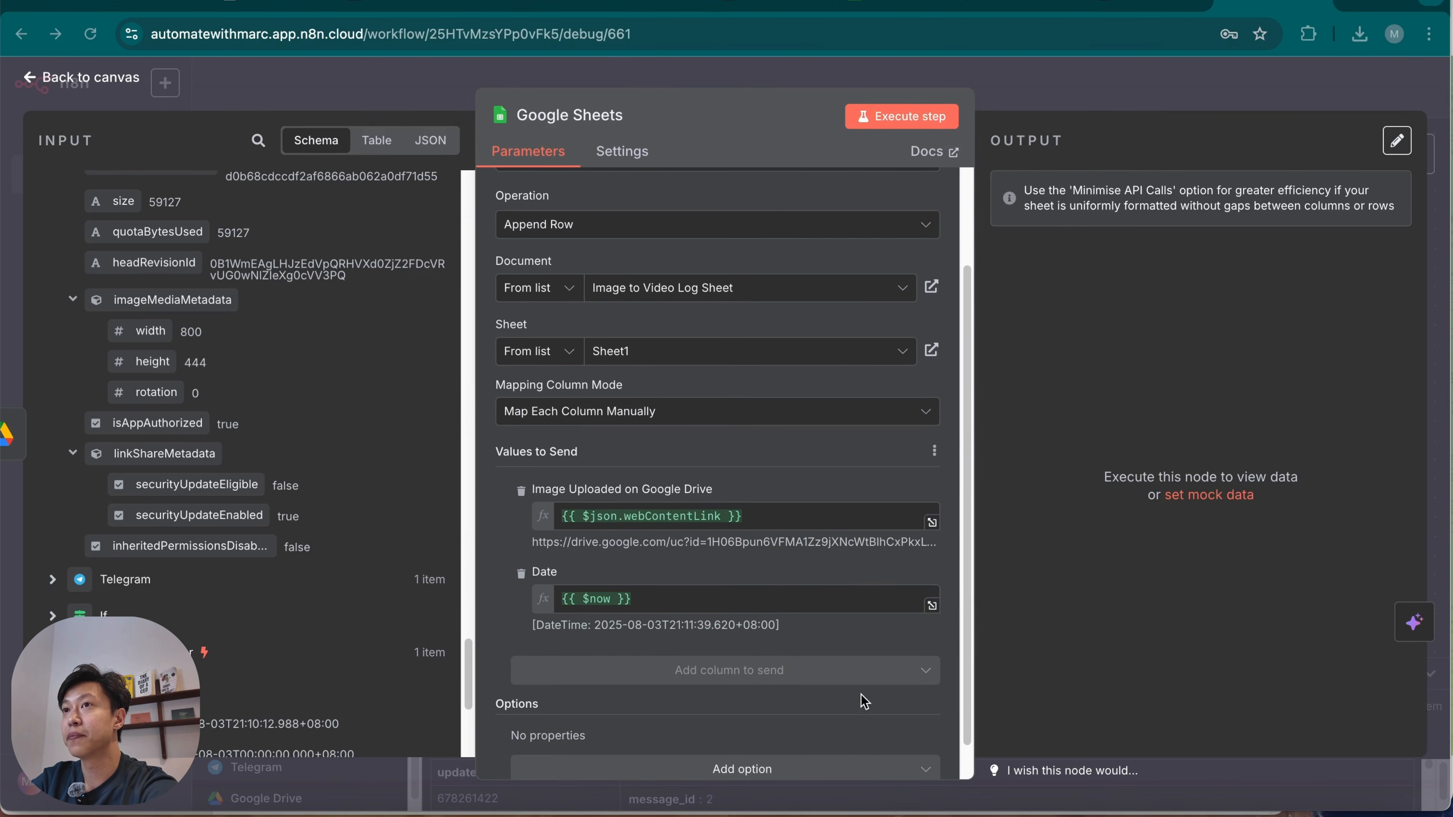
{"action": "scroll", "coordinate": [726, 604], "scroll_direction": "down", "scroll_amount": 1}
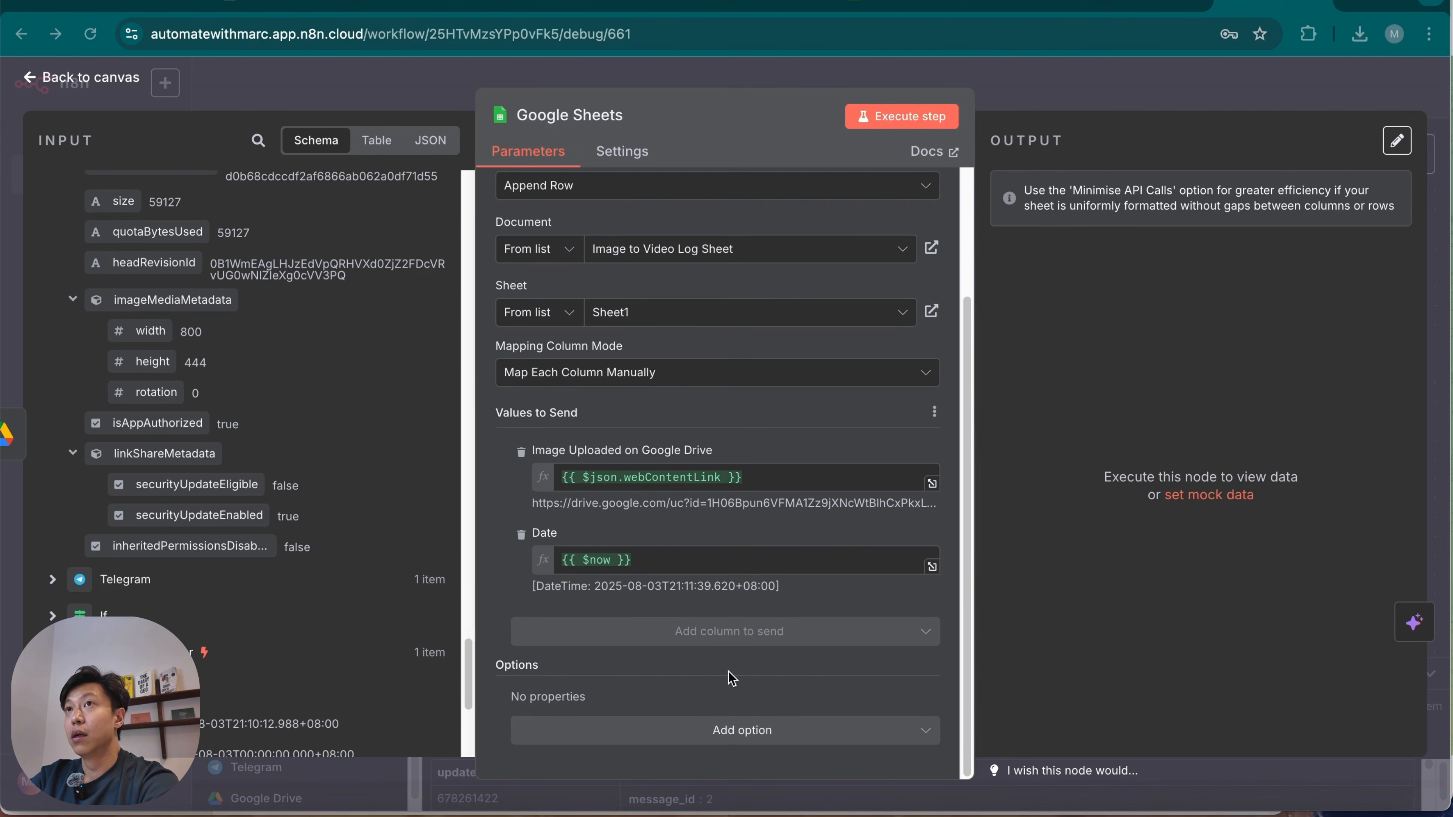
{"action": "left_click", "coordinate": [913, 118]}
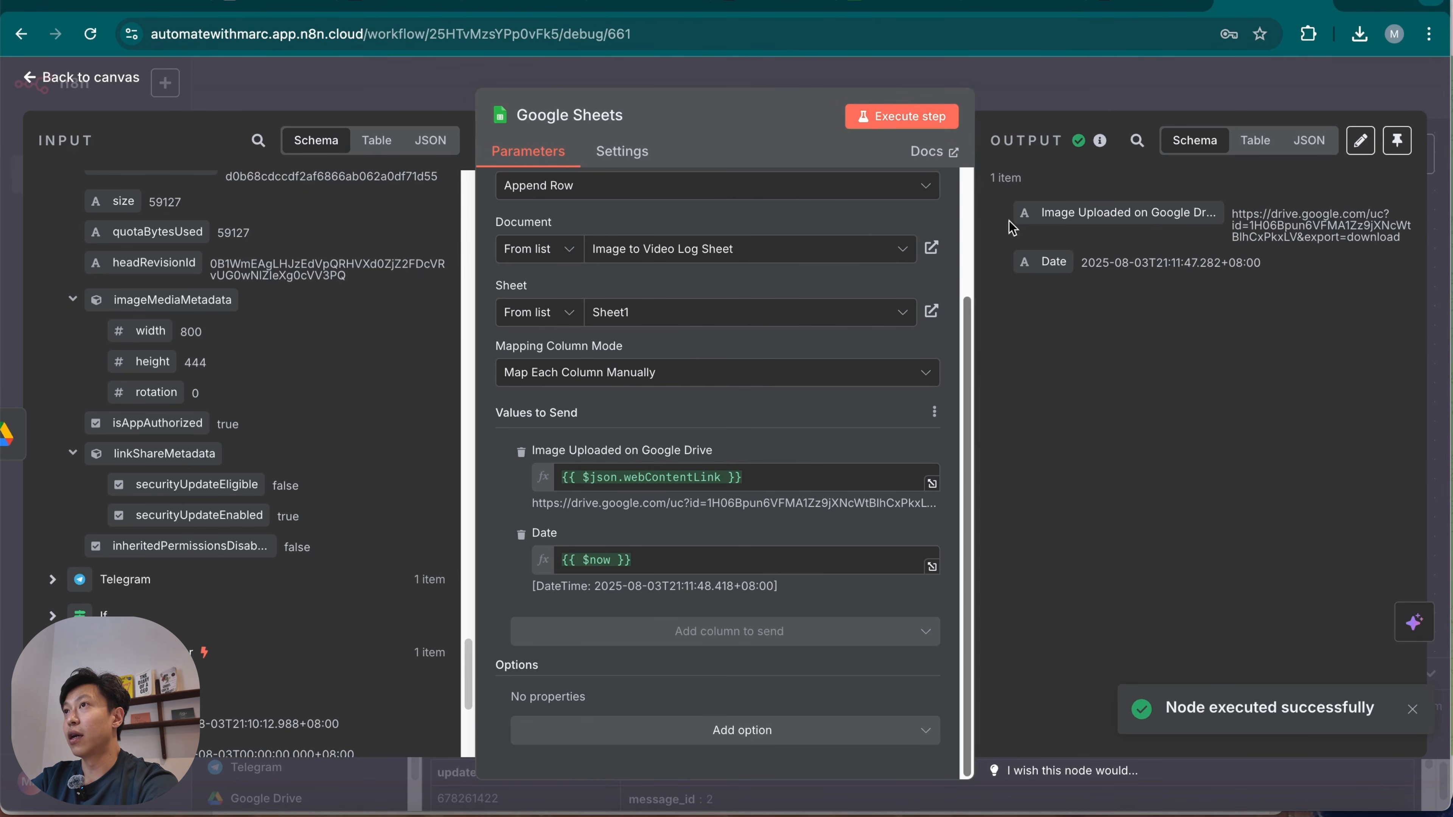
Check the appended row's image link and date in the Image to Video Log Sheet.
{"action": "left_click", "coordinate": [895, 6]}
{"action": "left_click", "coordinate": [247, 308]}
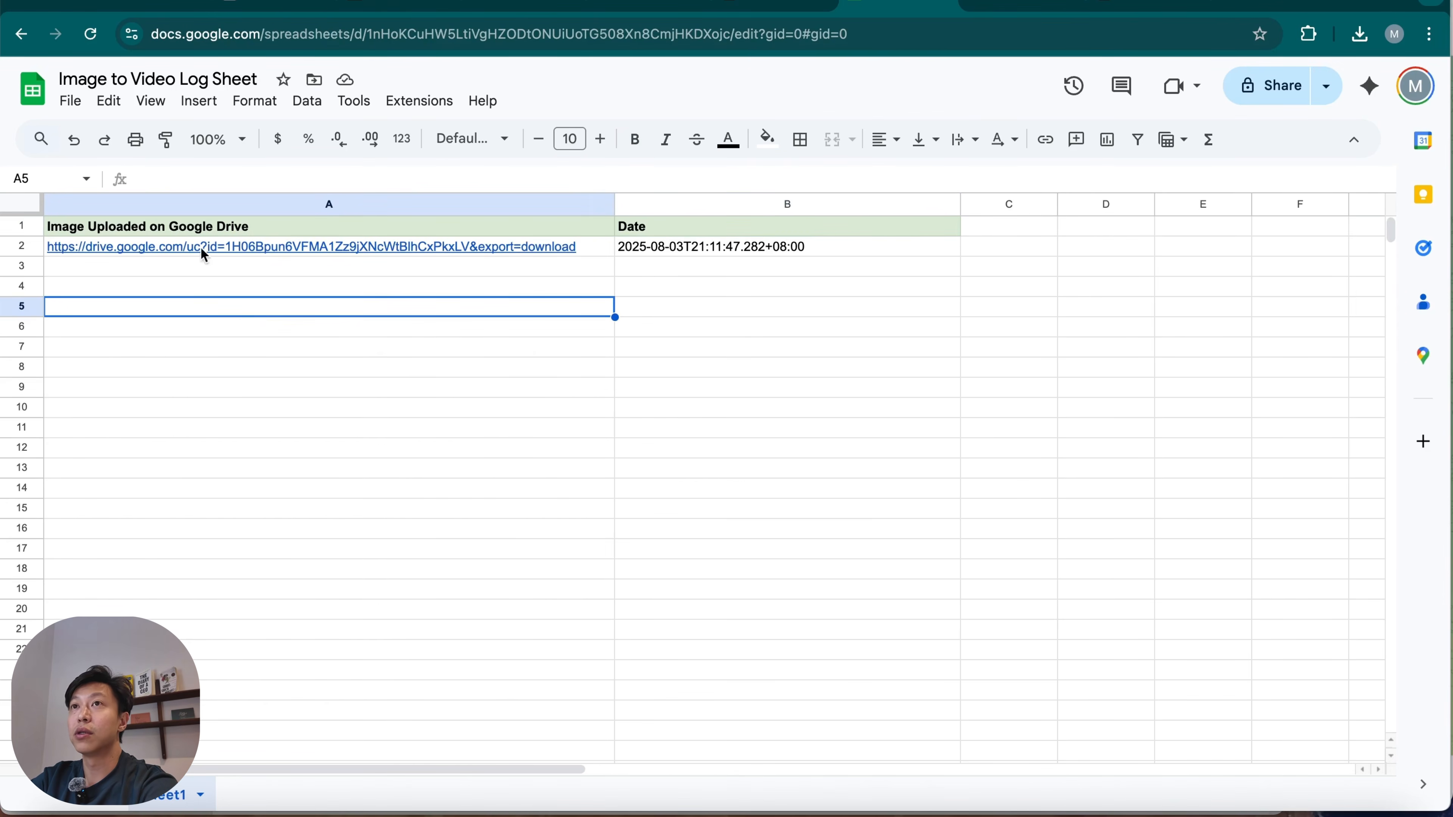
{"action": "left_click", "coordinate": [553, 254]}
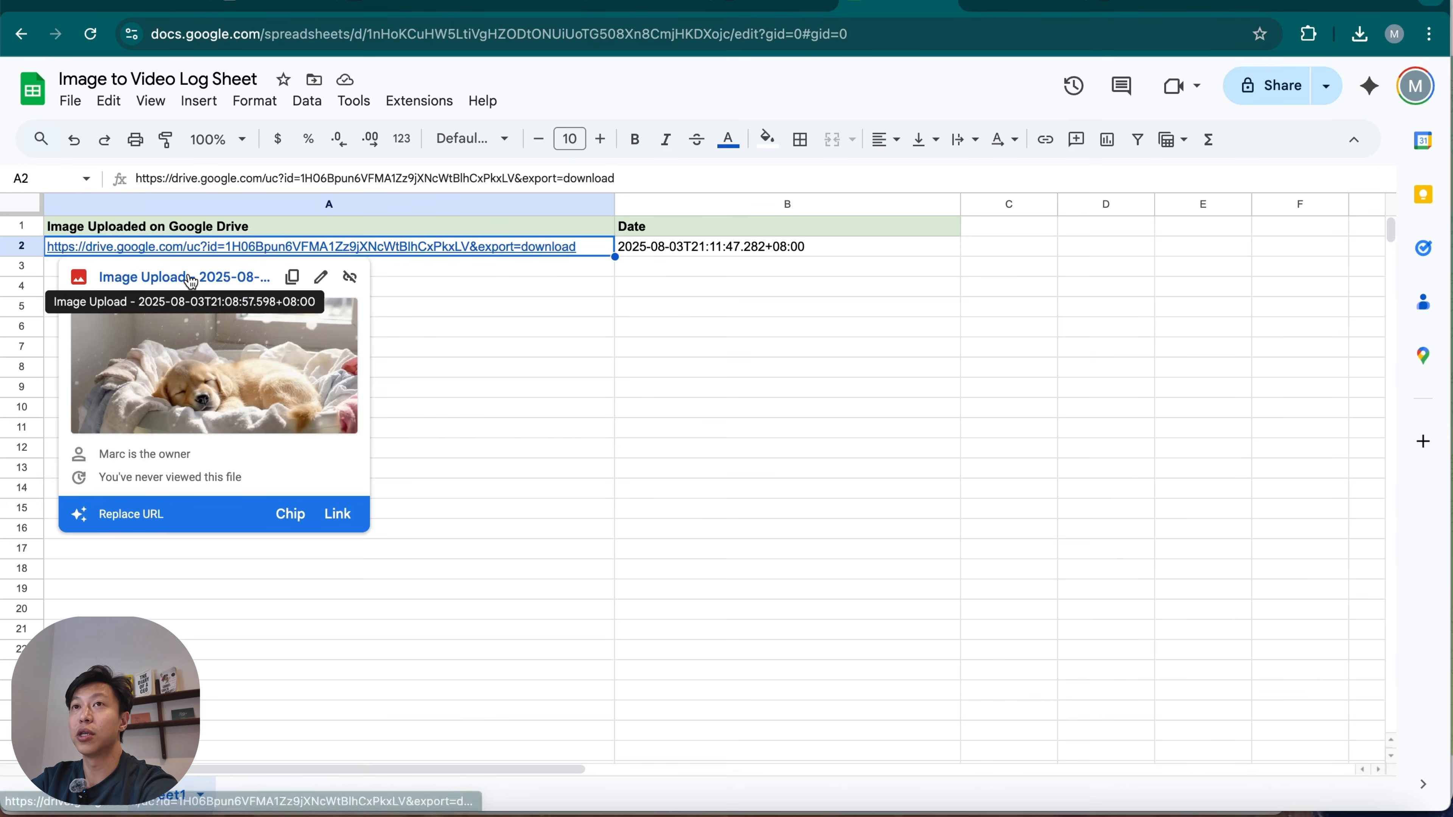
{"action": "left_click", "coordinate": [772, 331]}
{"action": "left_click", "coordinate": [901, 247]}
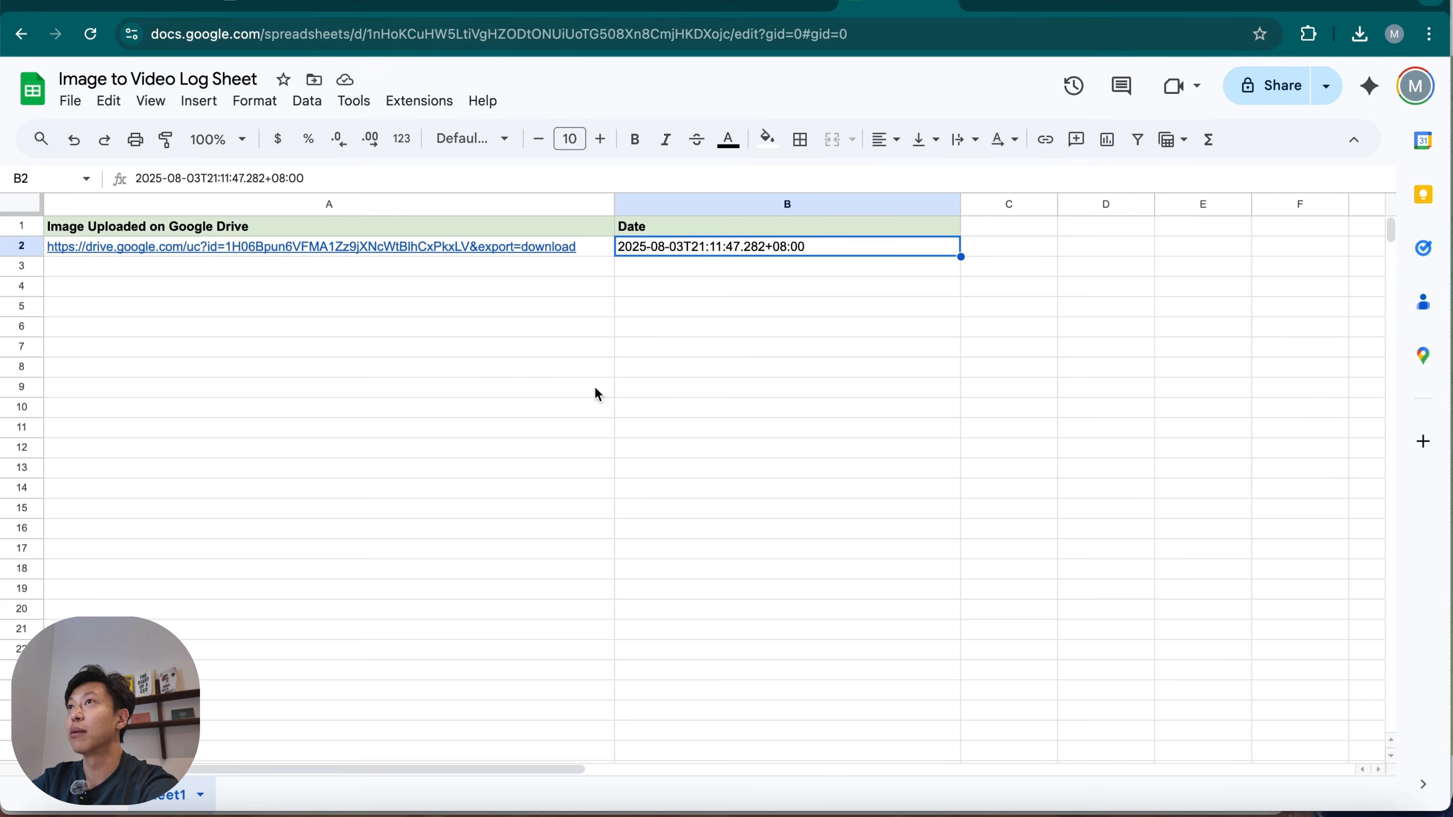
{"action": "left_click", "coordinate": [482, 371]}
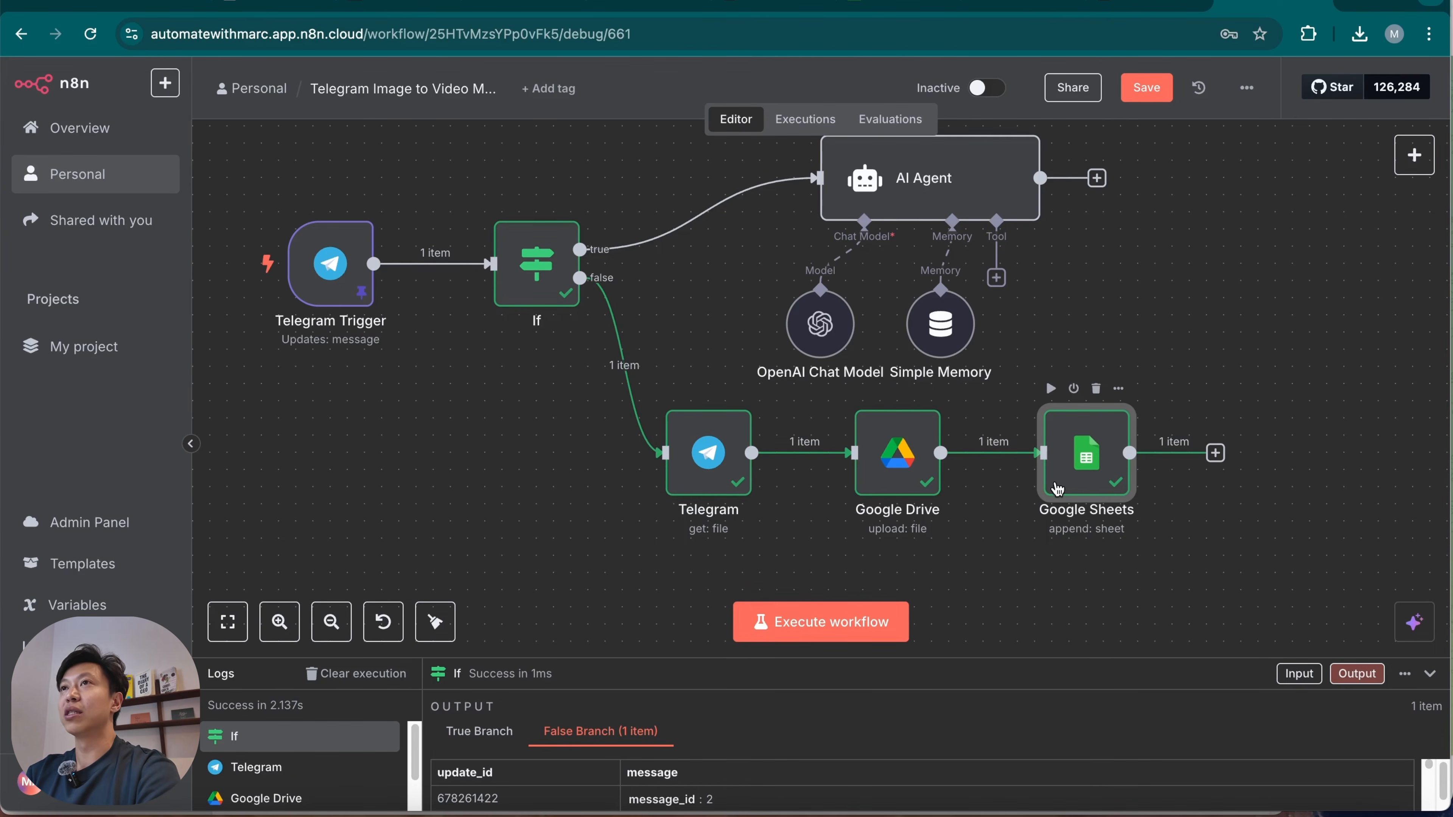
Add a Call n8n Workflow Tool to the AI Agent.
{"action": "scroll", "coordinate": [1200, 351], "scroll_direction": "up", "scroll_amount": 2}
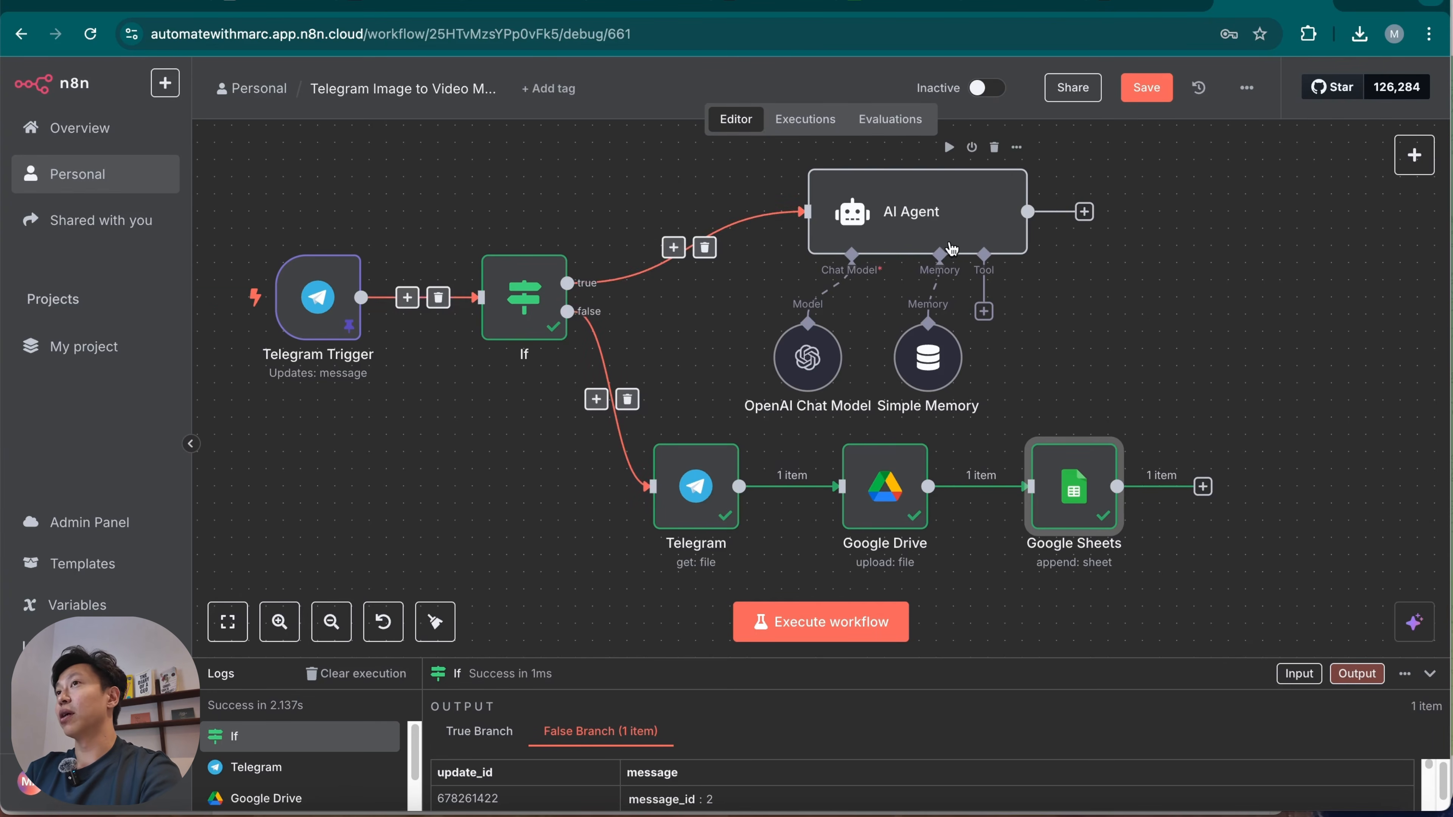
{"action": "double_click", "coordinate": [949, 221]}
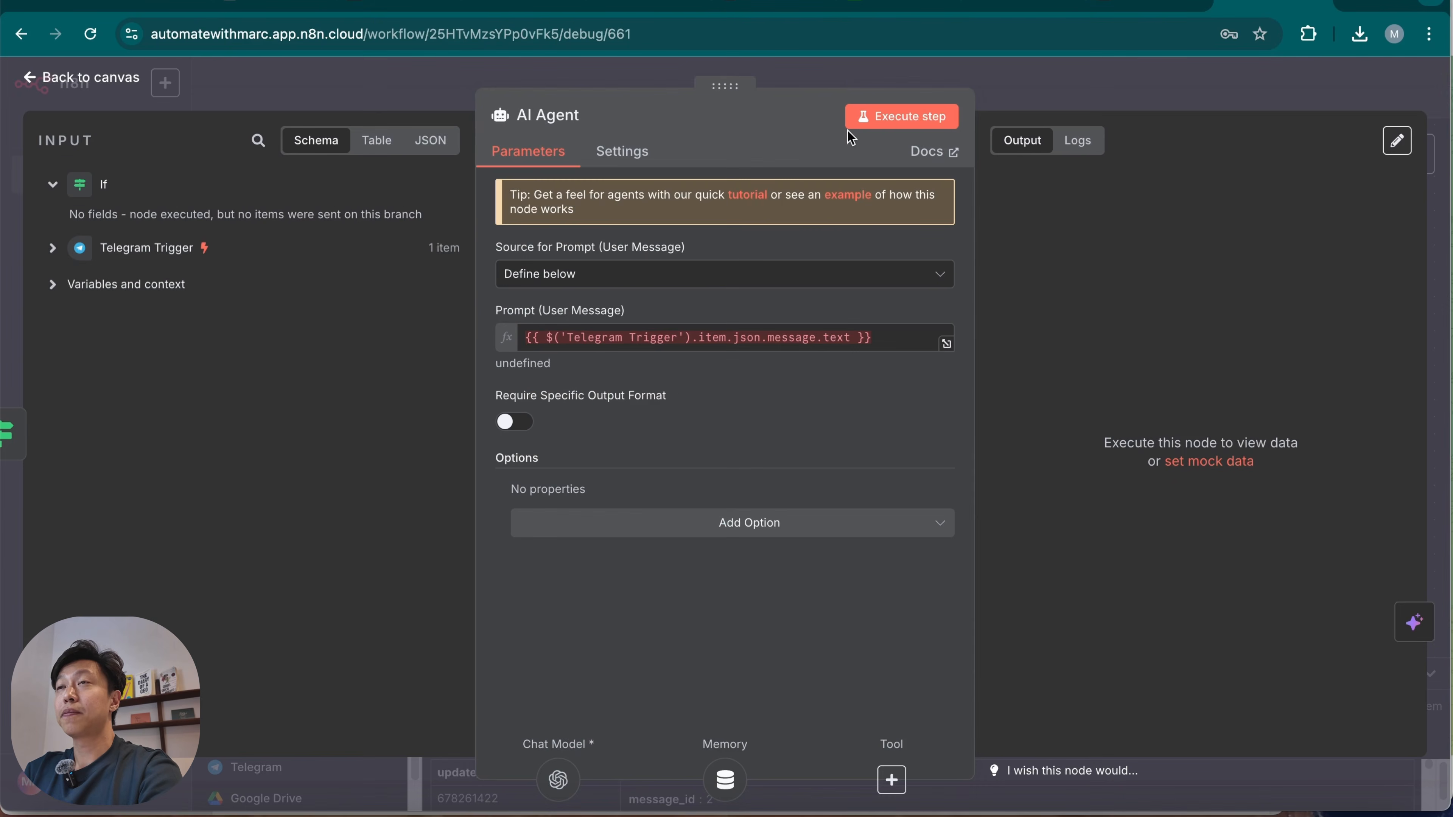
{"action": "left_click", "coordinate": [939, 75]}
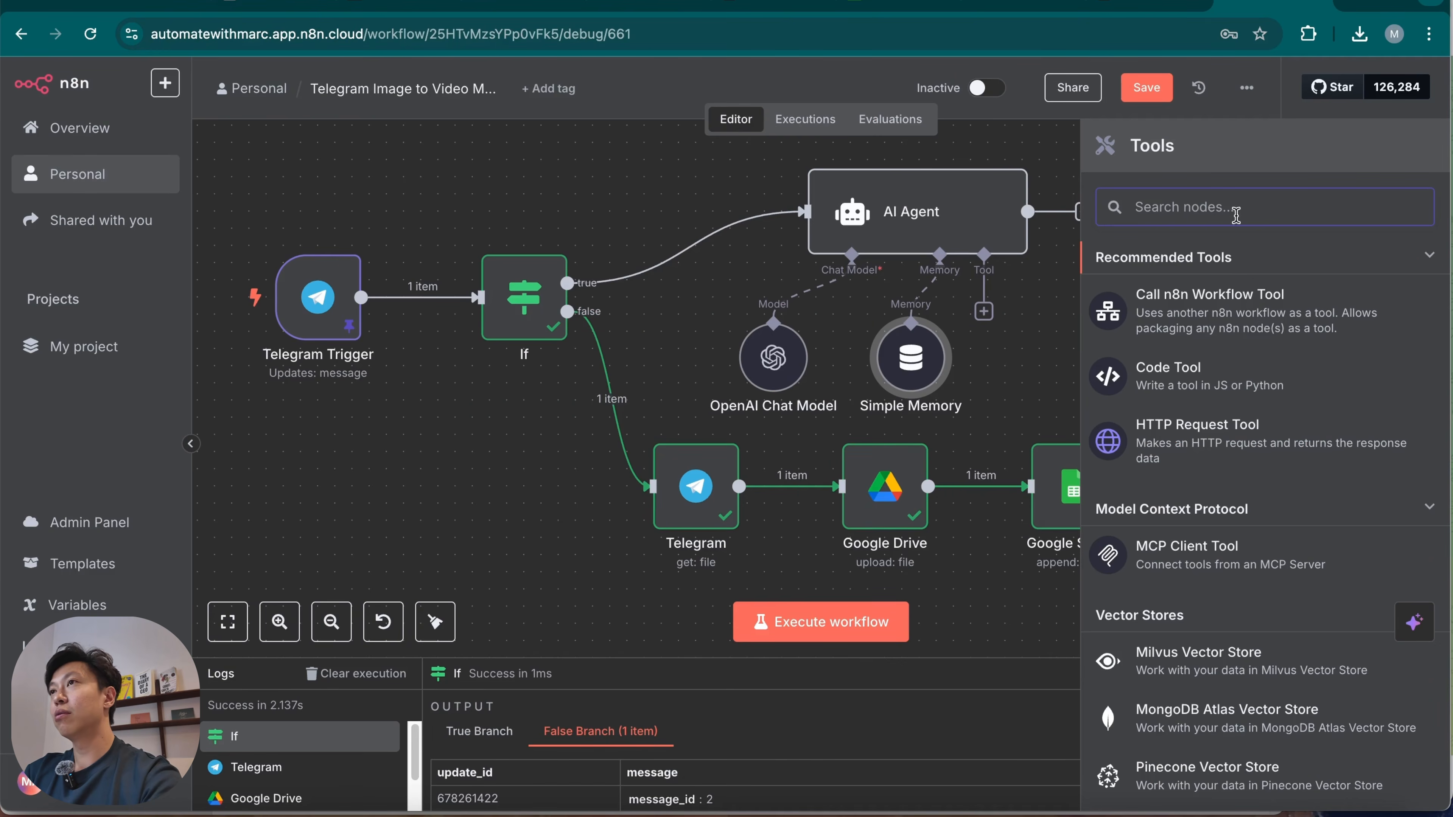
{"action": "left_click", "coordinate": [1307, 317]}
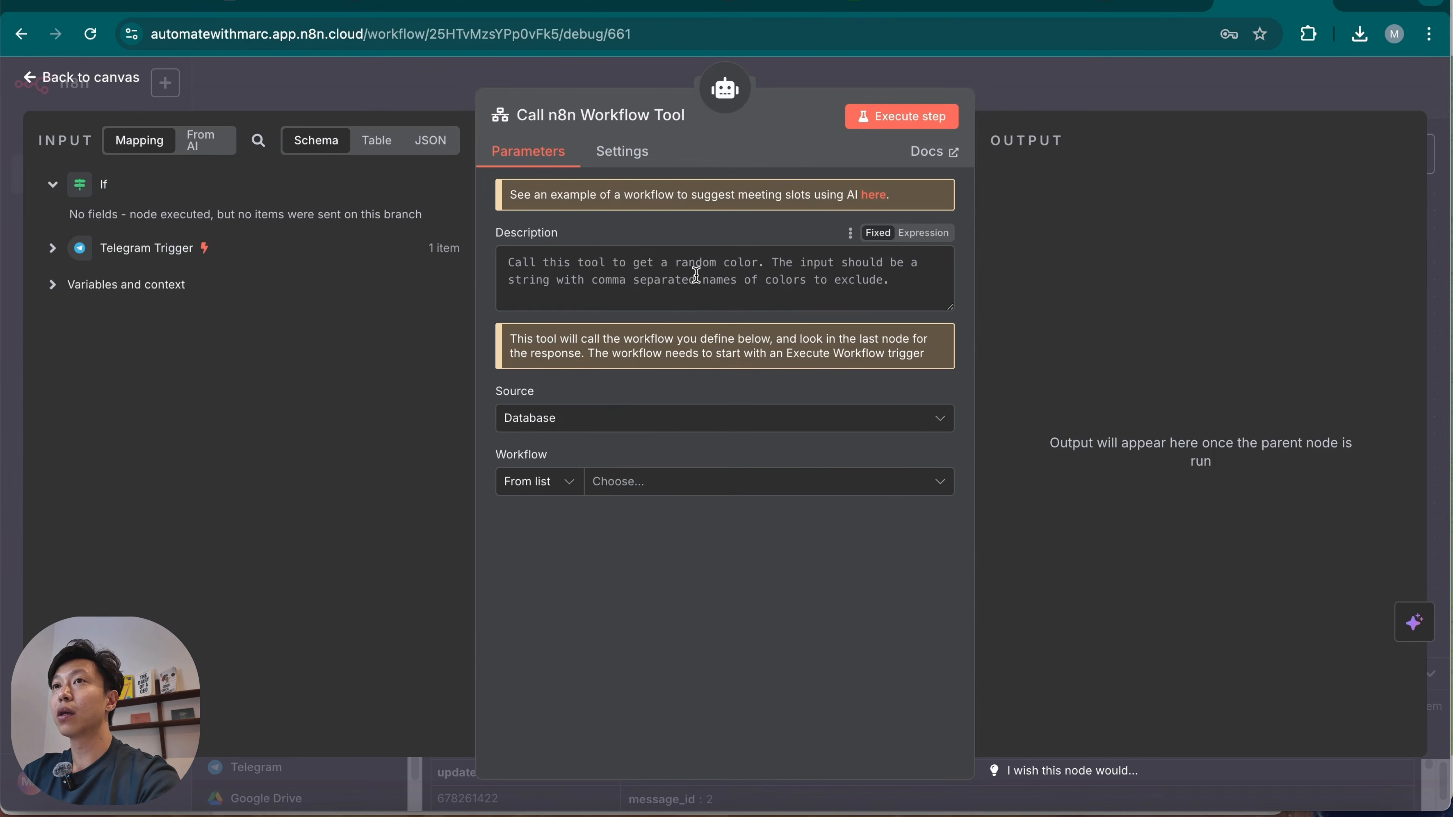
Describe the tool as "Call this tool to create video from image" and create a new sub-workflow in Personal for it.
{"action": "type", "text": "Call this tool to create video from image"}
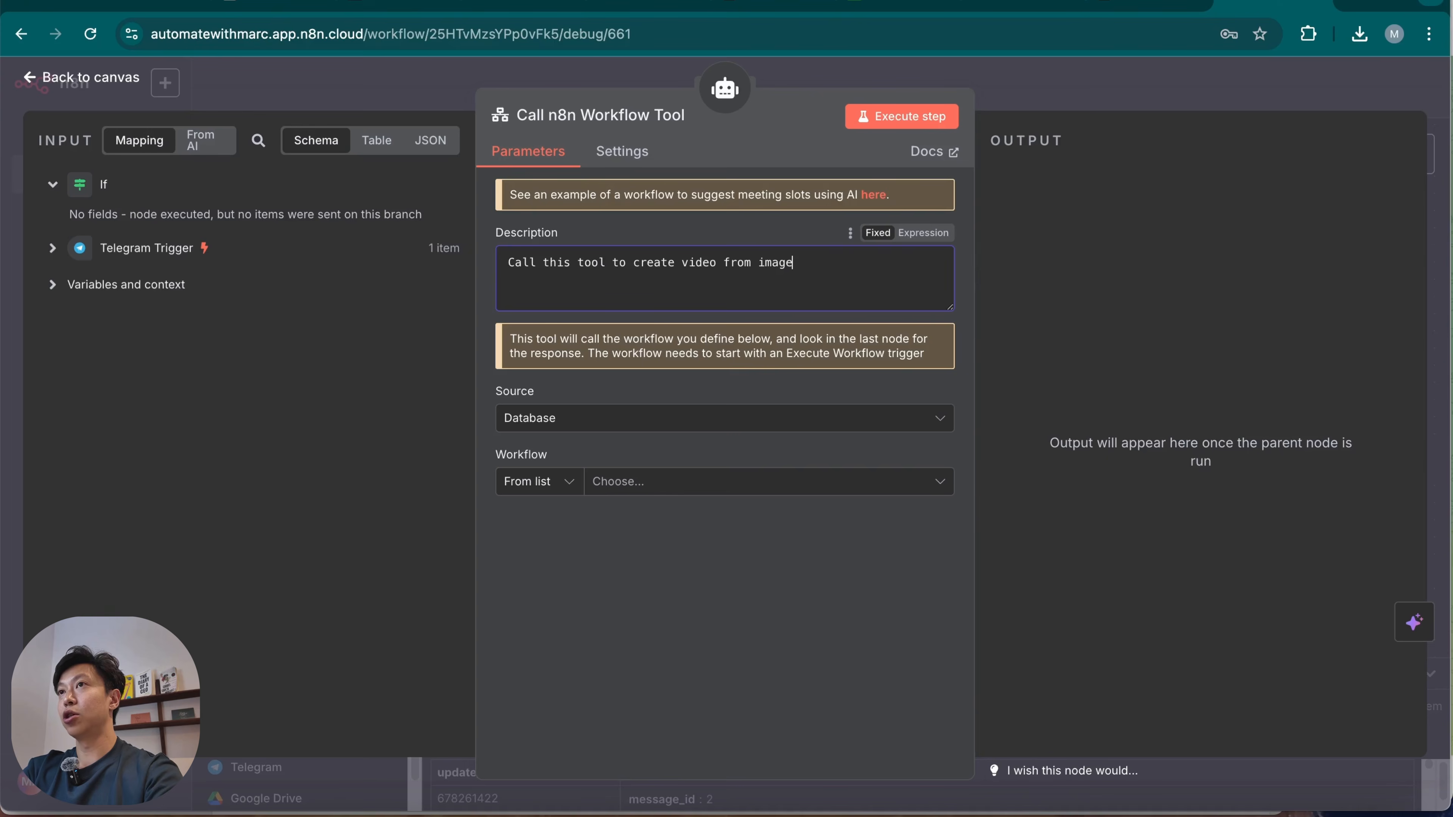
{"action": "left_click", "coordinate": [709, 488]}
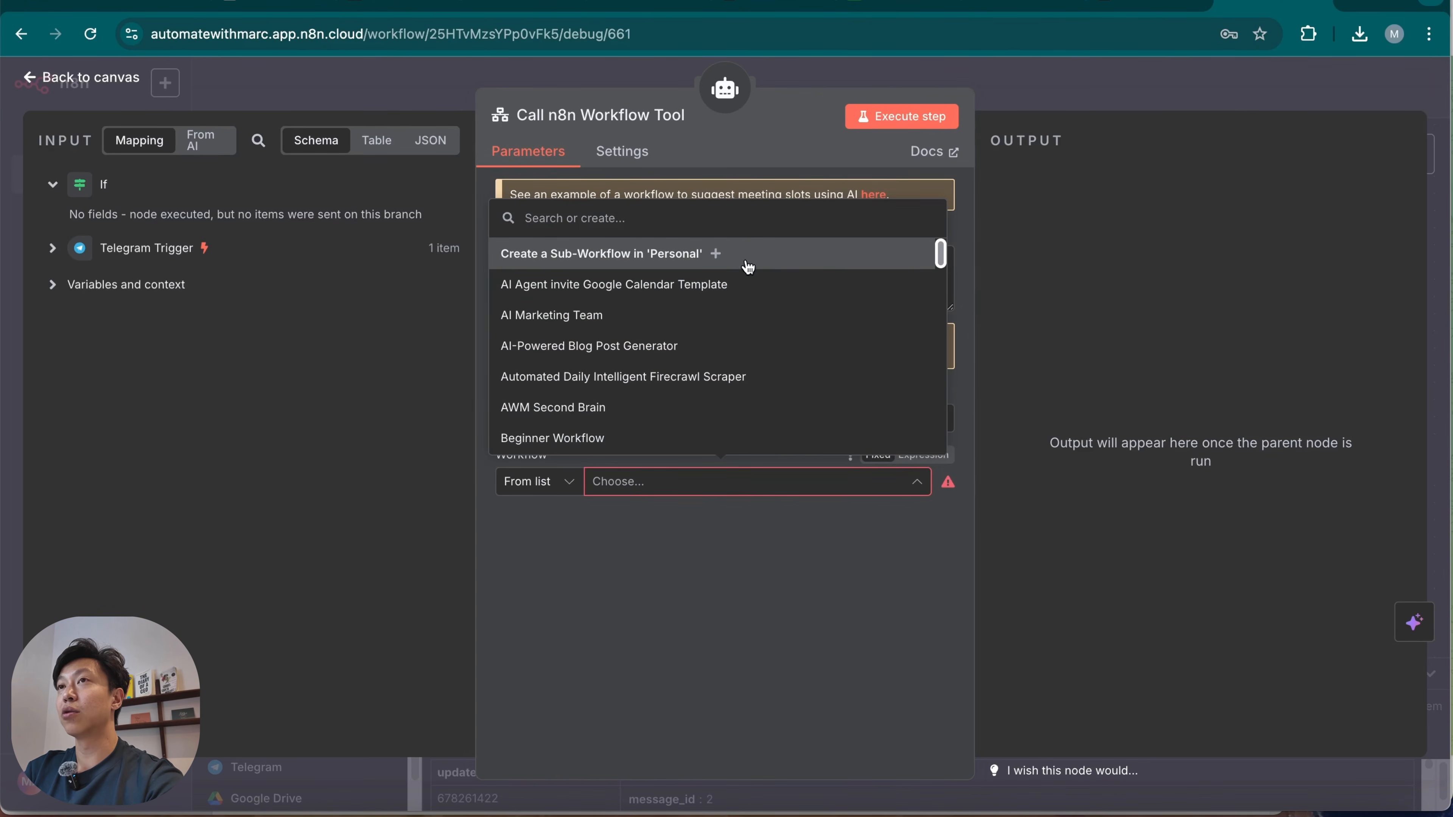
{"action": "left_click", "coordinate": [658, 261]}
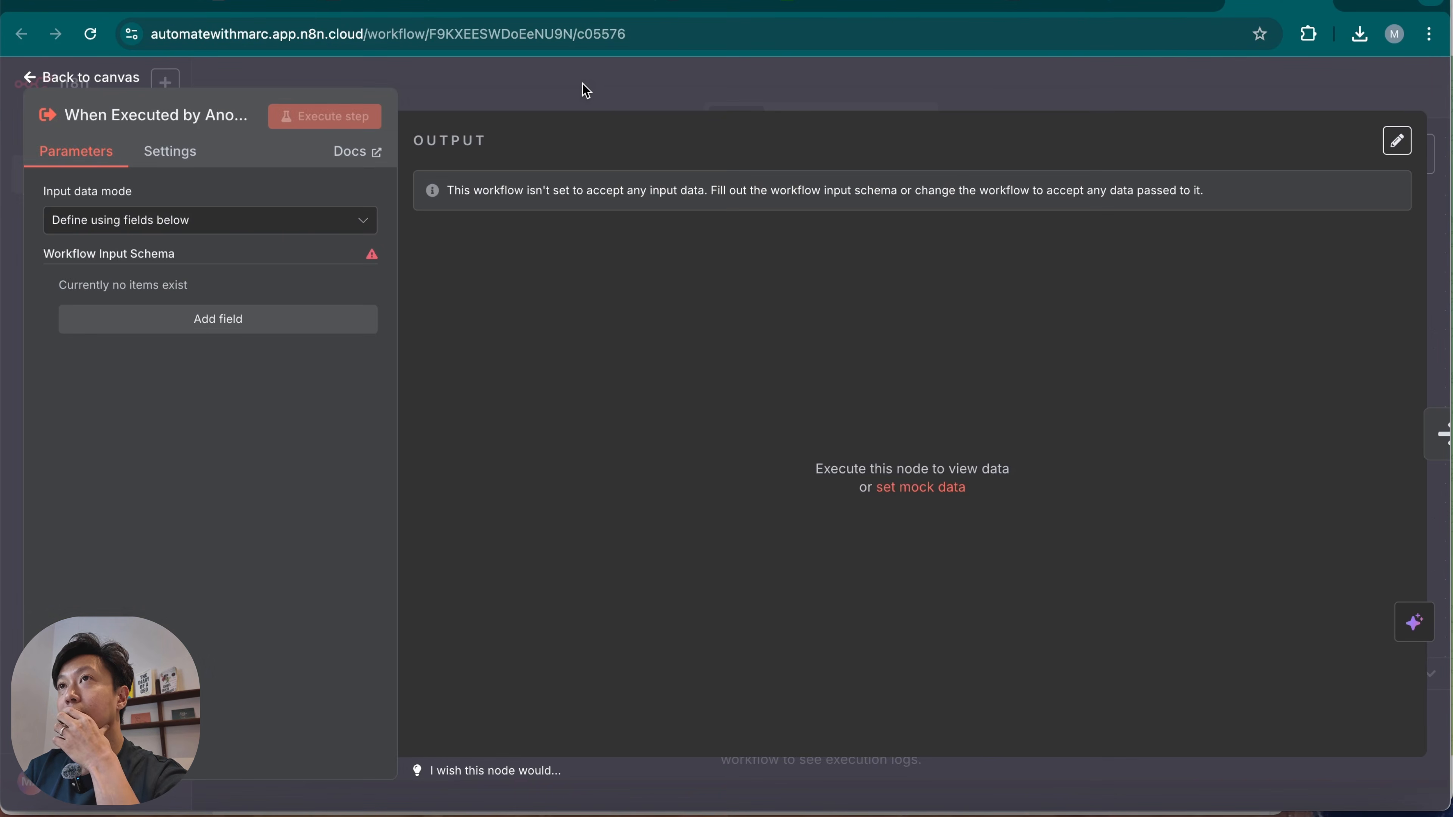
Close the trigger's settings and rename the new sub-workflow "Image to video Subworkflow".
{"action": "left_click", "coordinate": [589, 92]}
{"action": "left_click", "coordinate": [355, 90]}
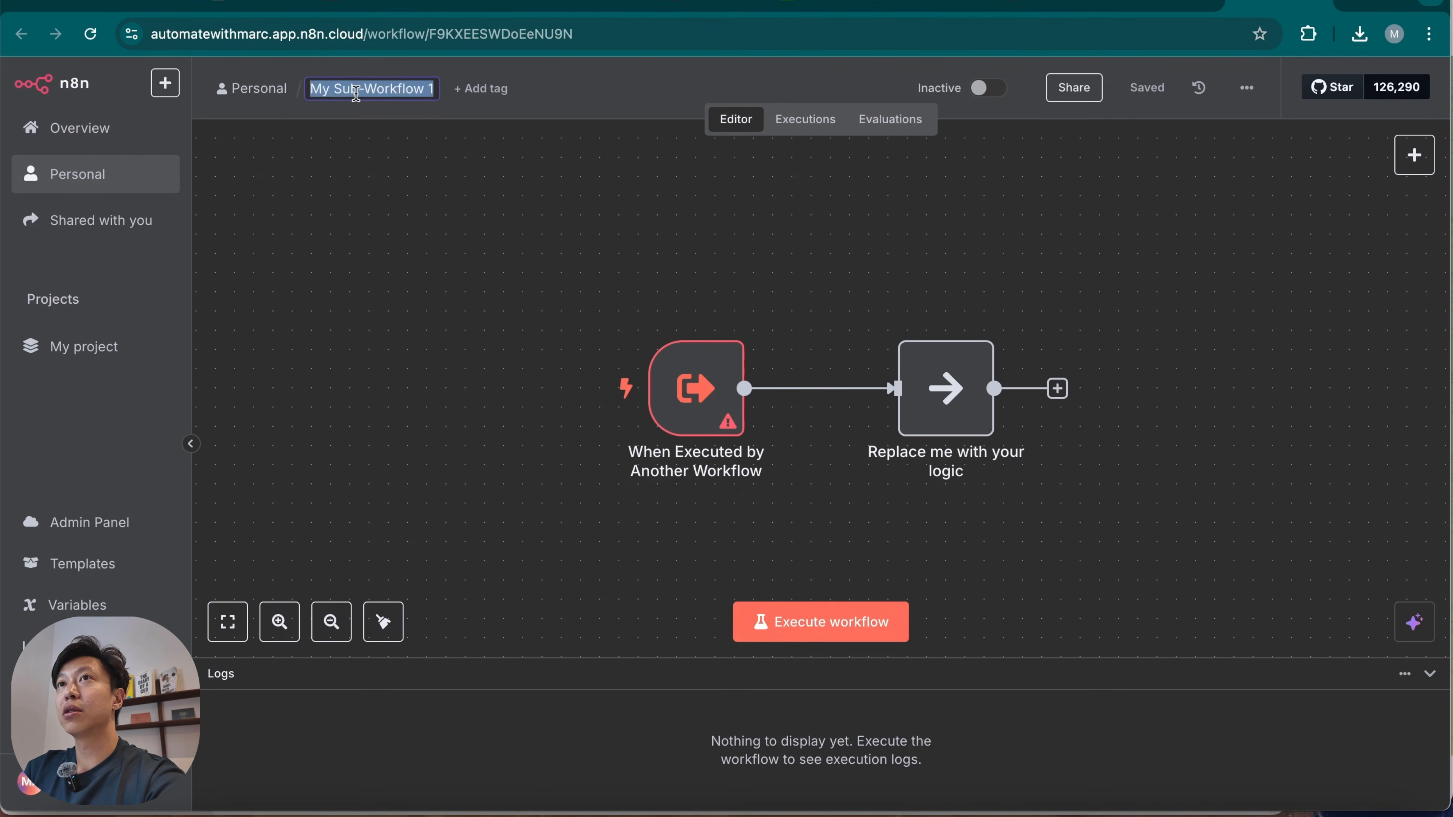
{"action": "type", "text": "Image "}
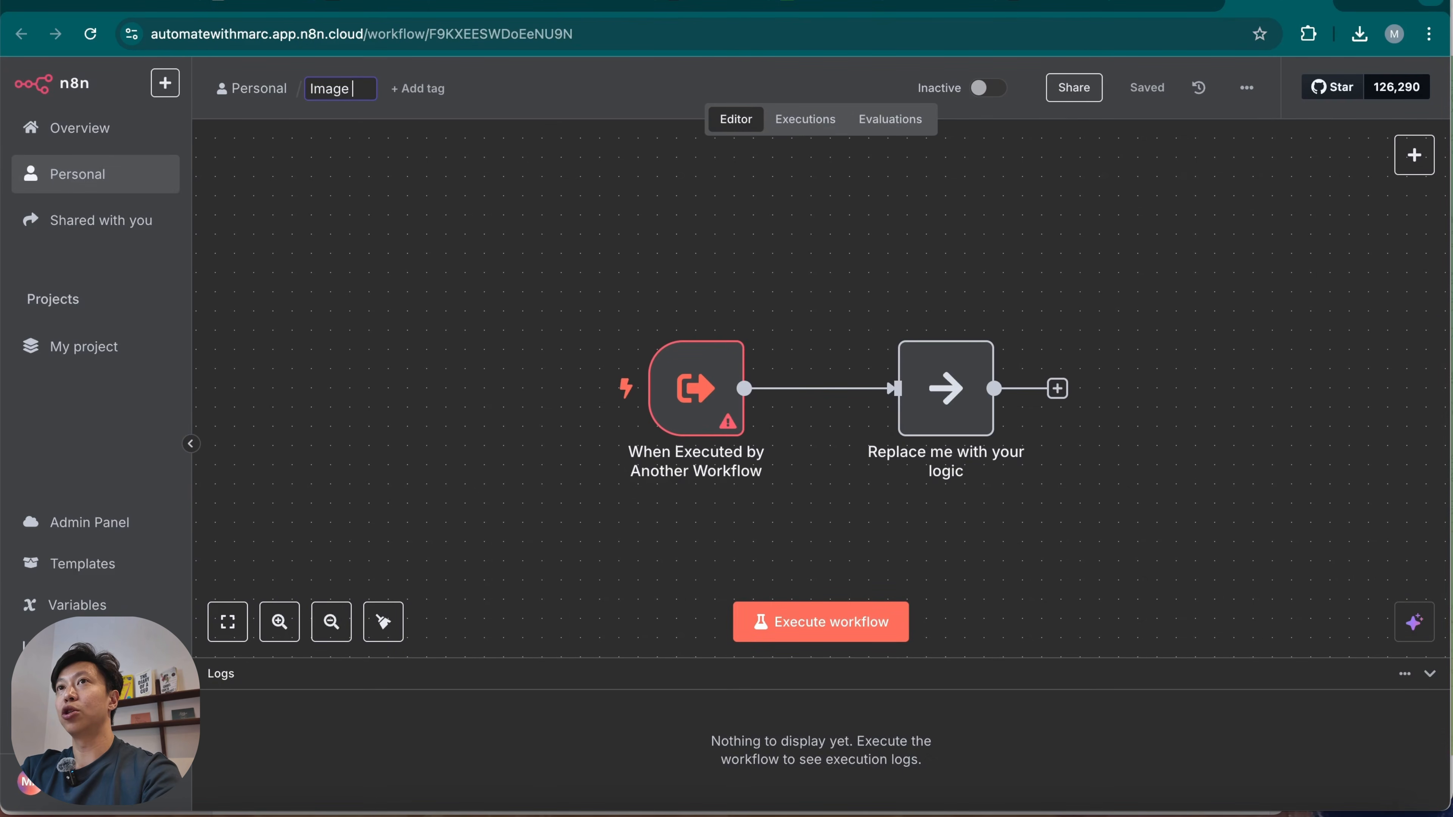
{"action": "type", "text": "to video"}
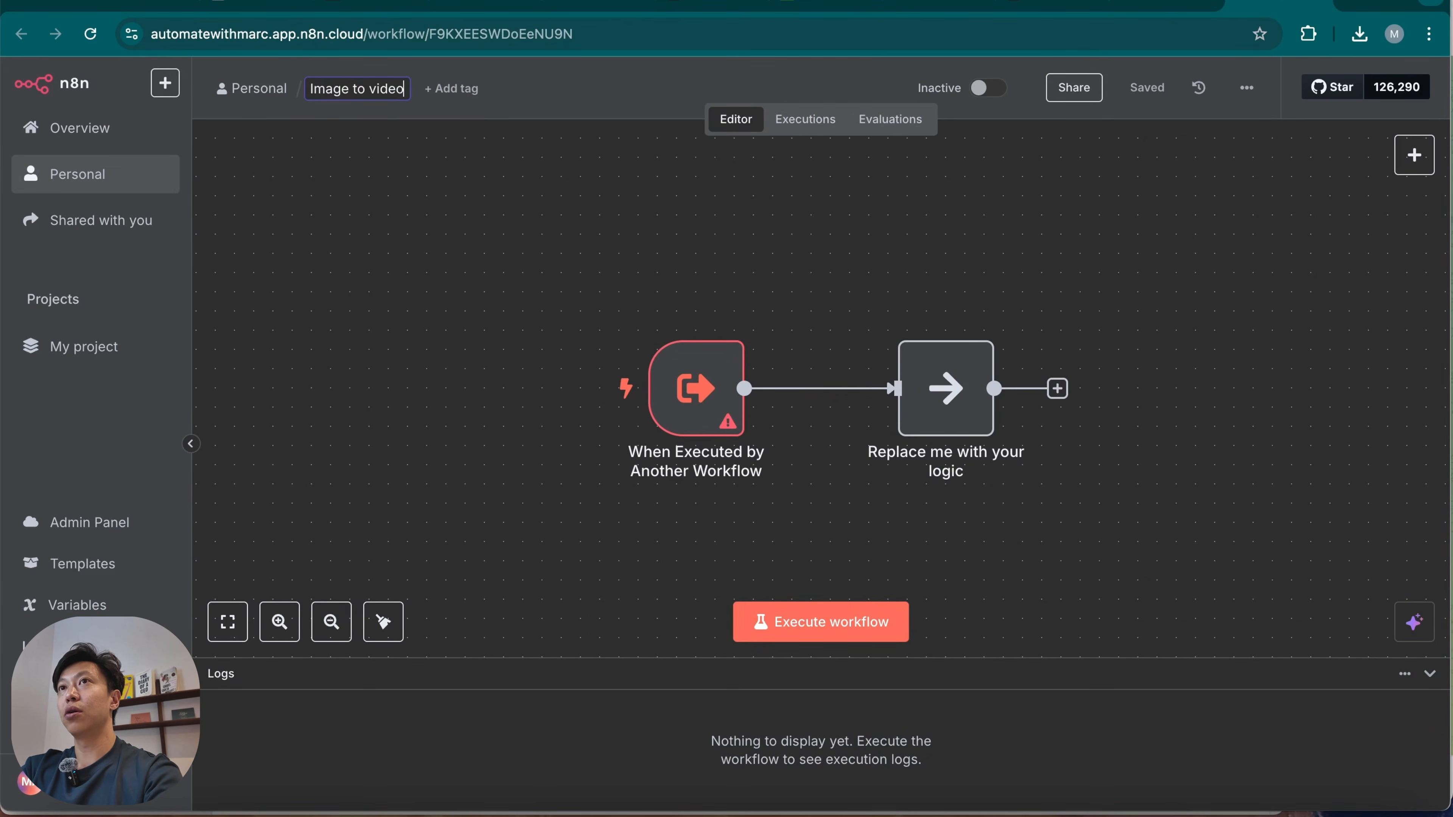
{"action": "type", "text": " Subworkflow"}
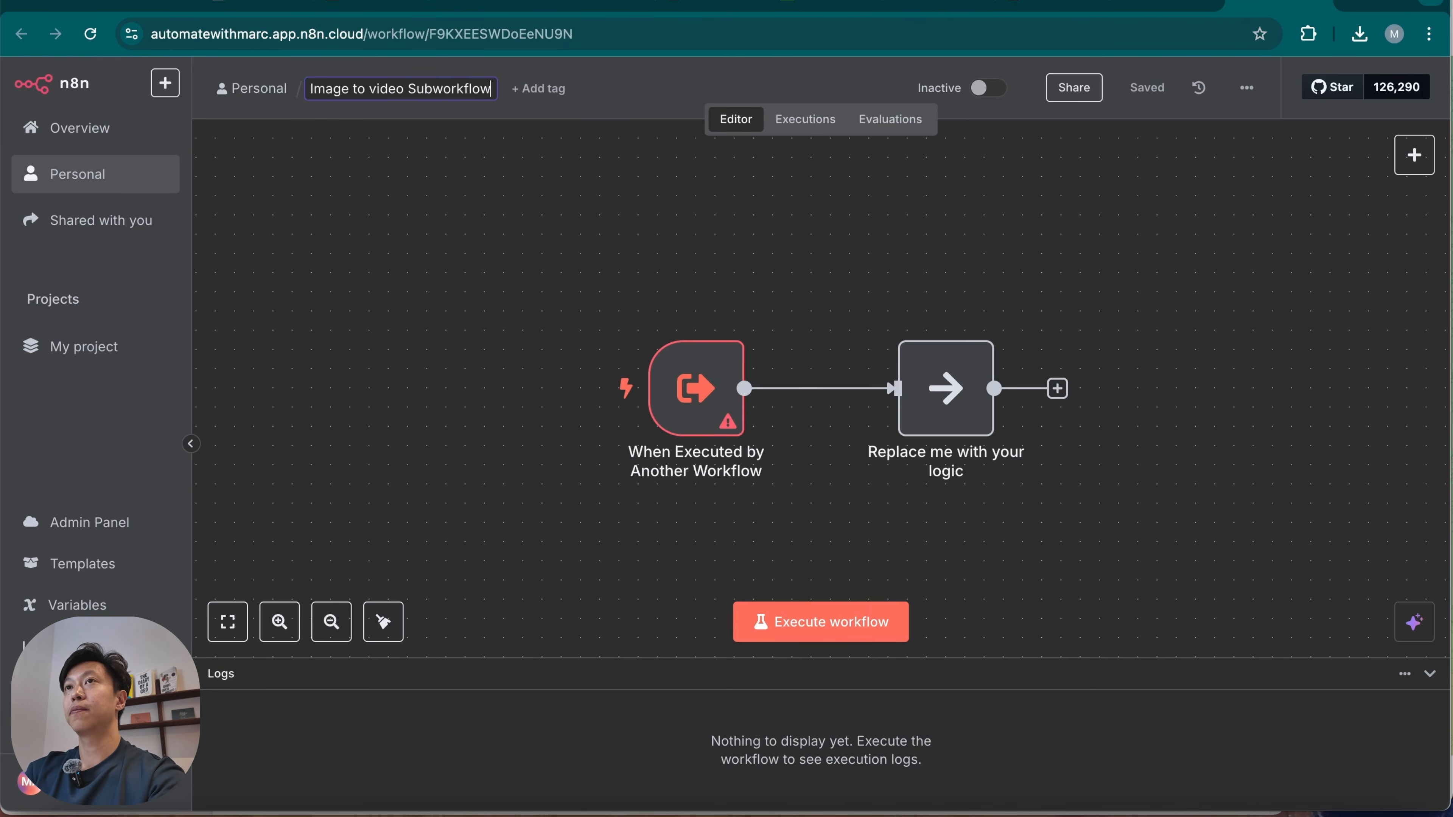
{"action": "left_click", "coordinate": [536, 302]}
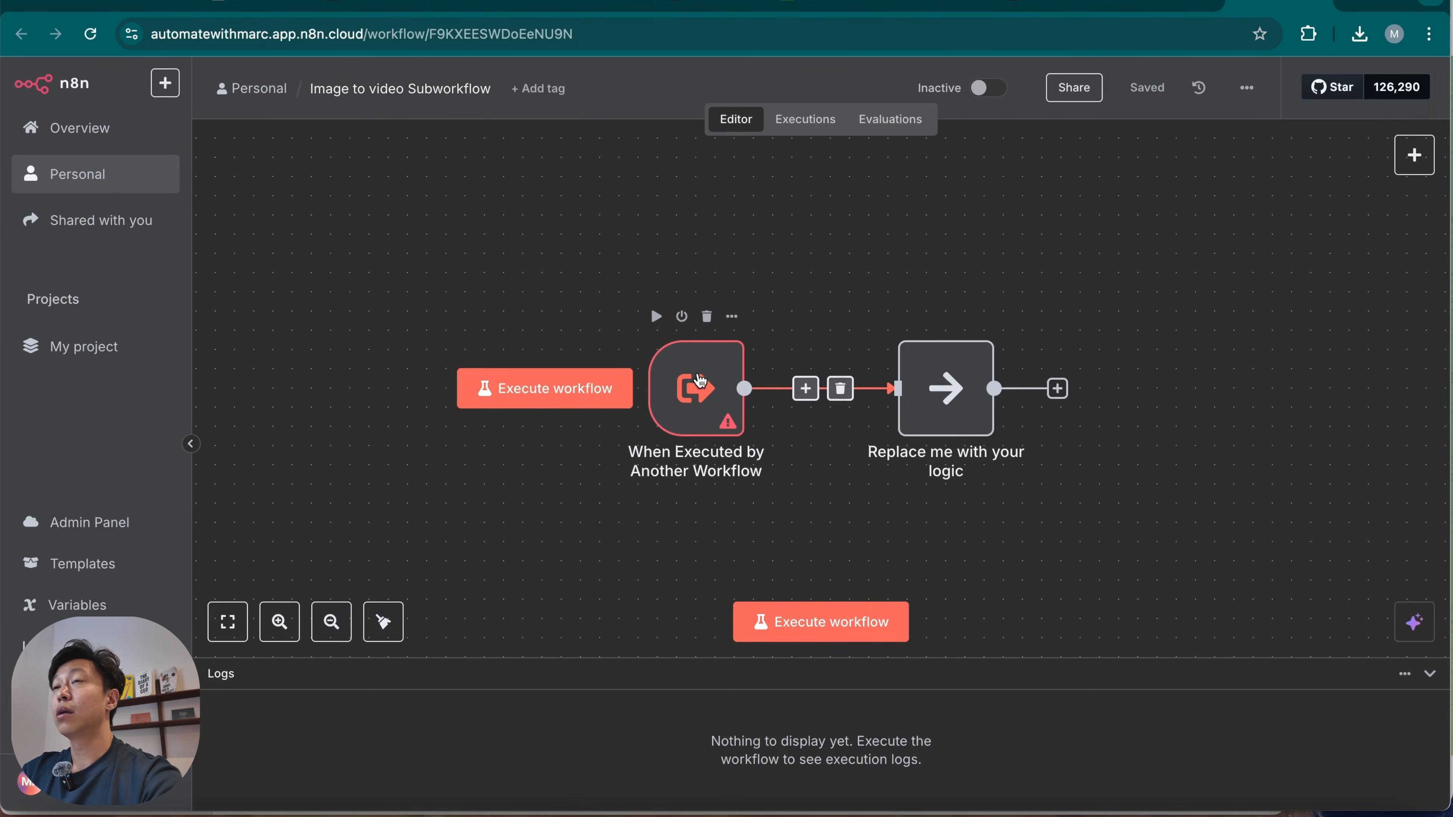
Give the When Executed by Another Workflow trigger a String input field named "Video Generation Prompt", defined using fields.
{"action": "double_click", "coordinate": [695, 389]}
{"action": "left_click", "coordinate": [277, 227]}
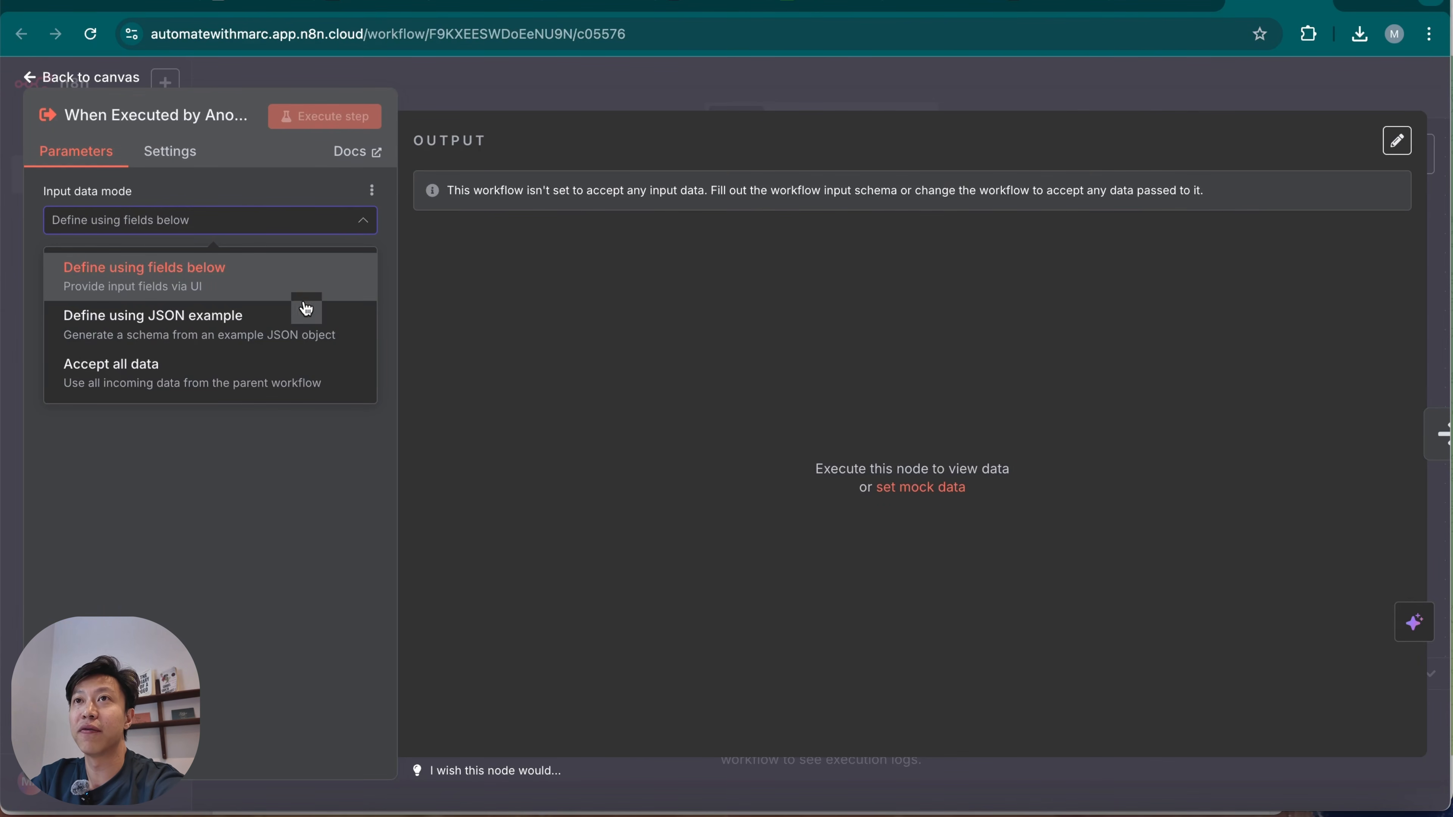
{"action": "left_click", "coordinate": [308, 278]}
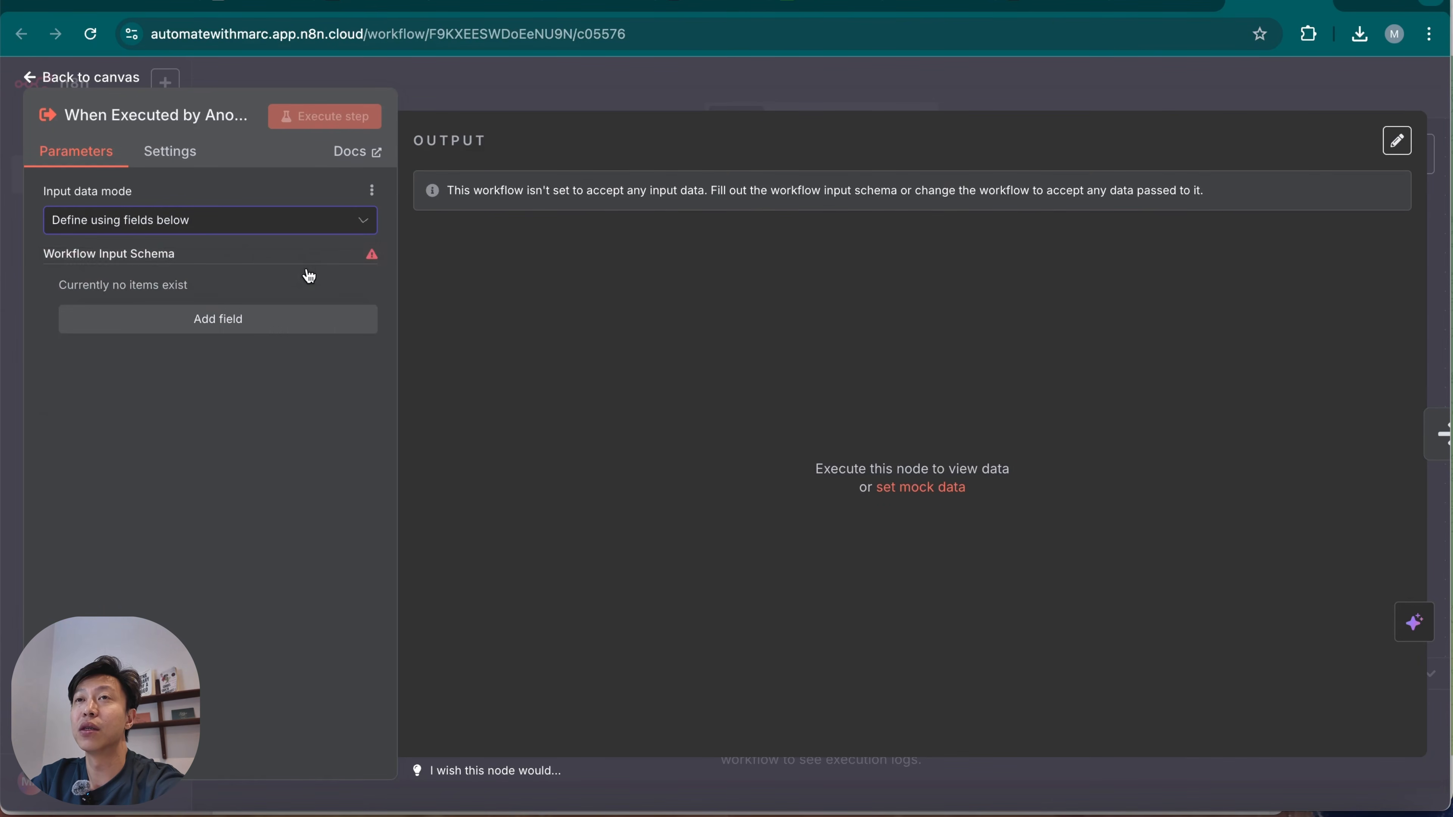
{"action": "left_click", "coordinate": [253, 331]}
{"action": "left_click", "coordinate": [224, 317]}
{"action": "type", "text": "Video Generation Prompt"}
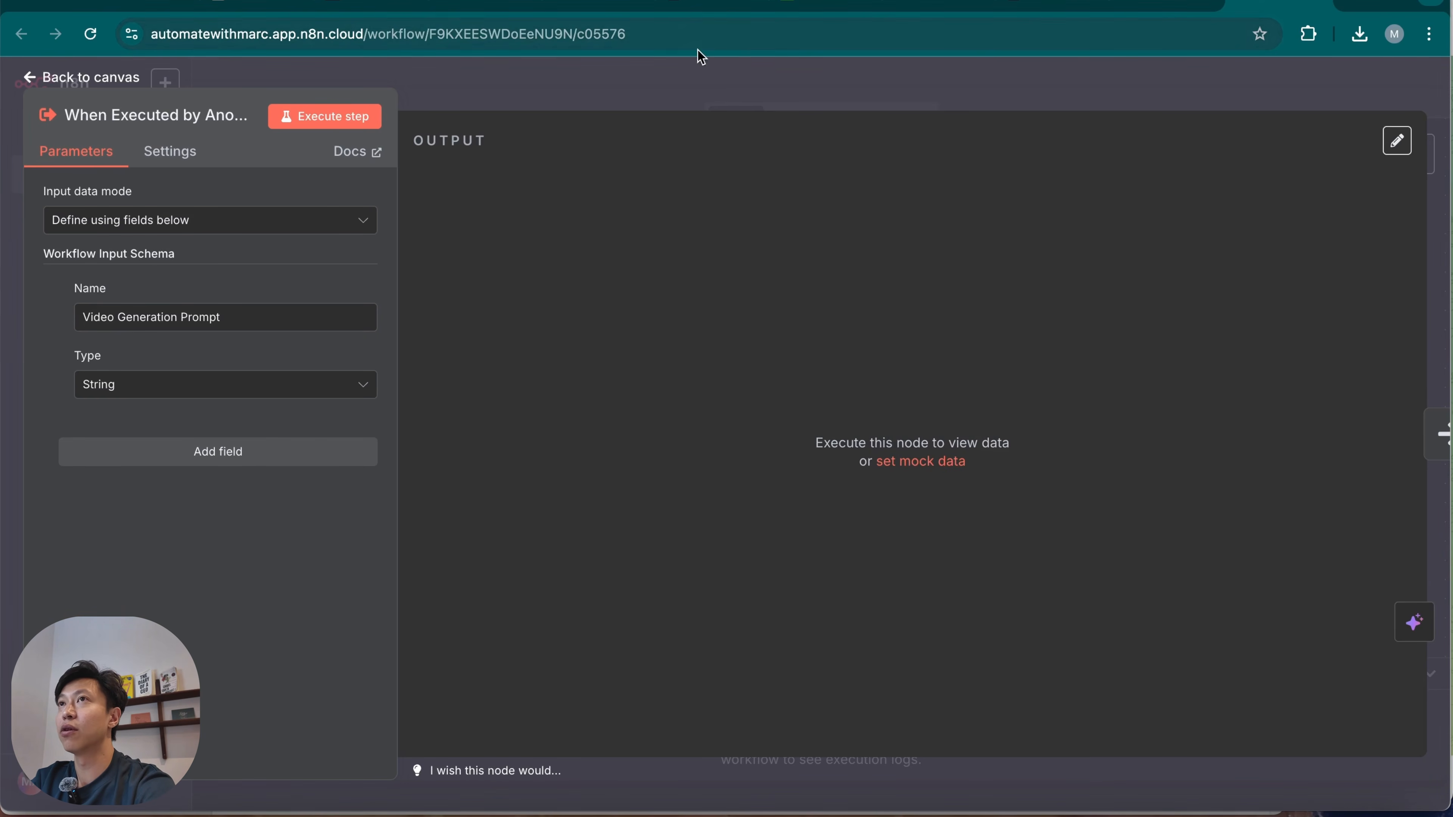
Return to the main Telegram workflow and move the Call n8n Workflow Tool node clear of the Google Sheets node.
{"action": "left_click", "coordinate": [1178, 4]}
{"action": "left_click", "coordinate": [1110, 90]}
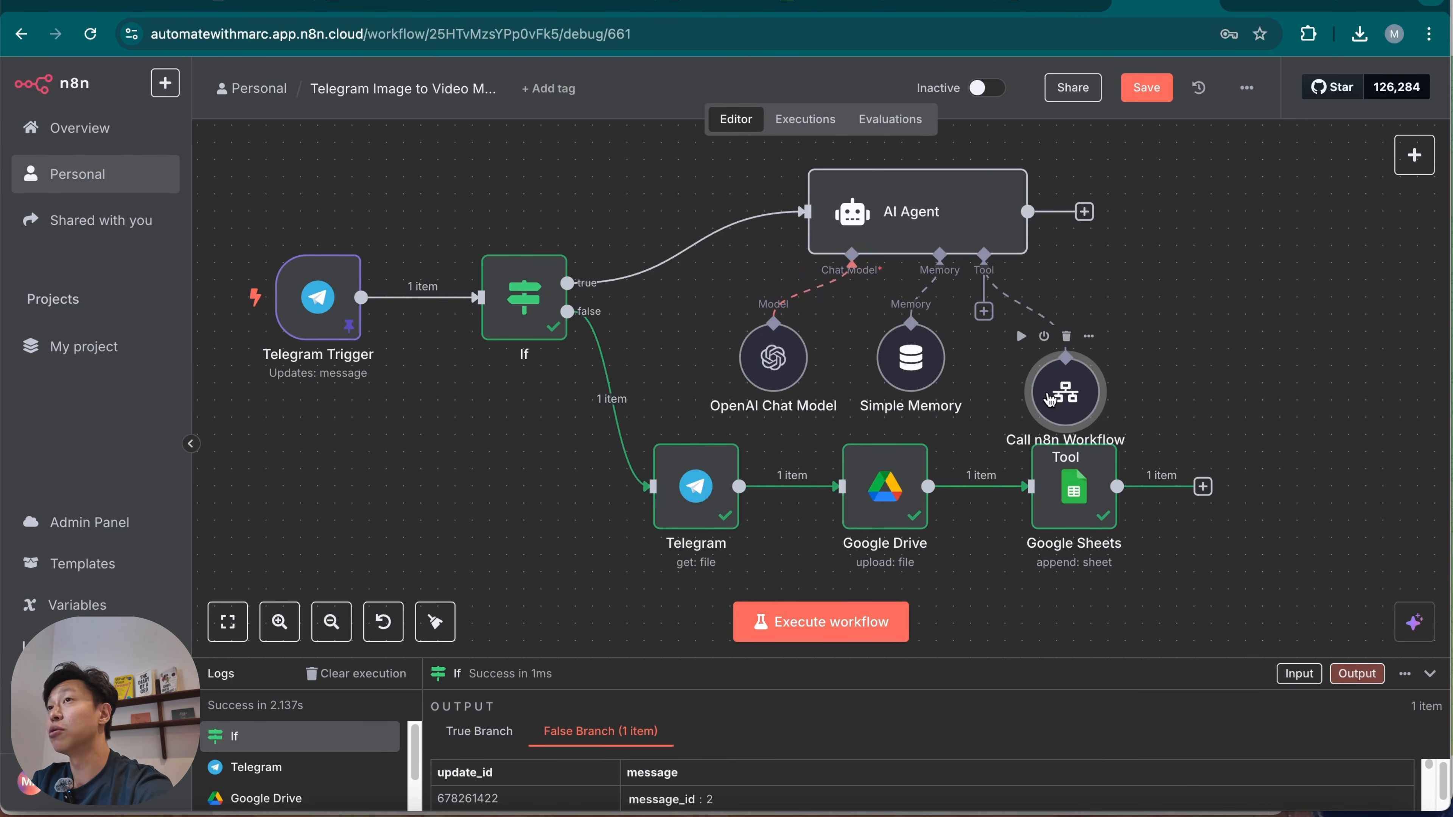
{"action": "left_click_drag", "start_coordinate": [1065, 390], "coordinate": [1066, 353]}
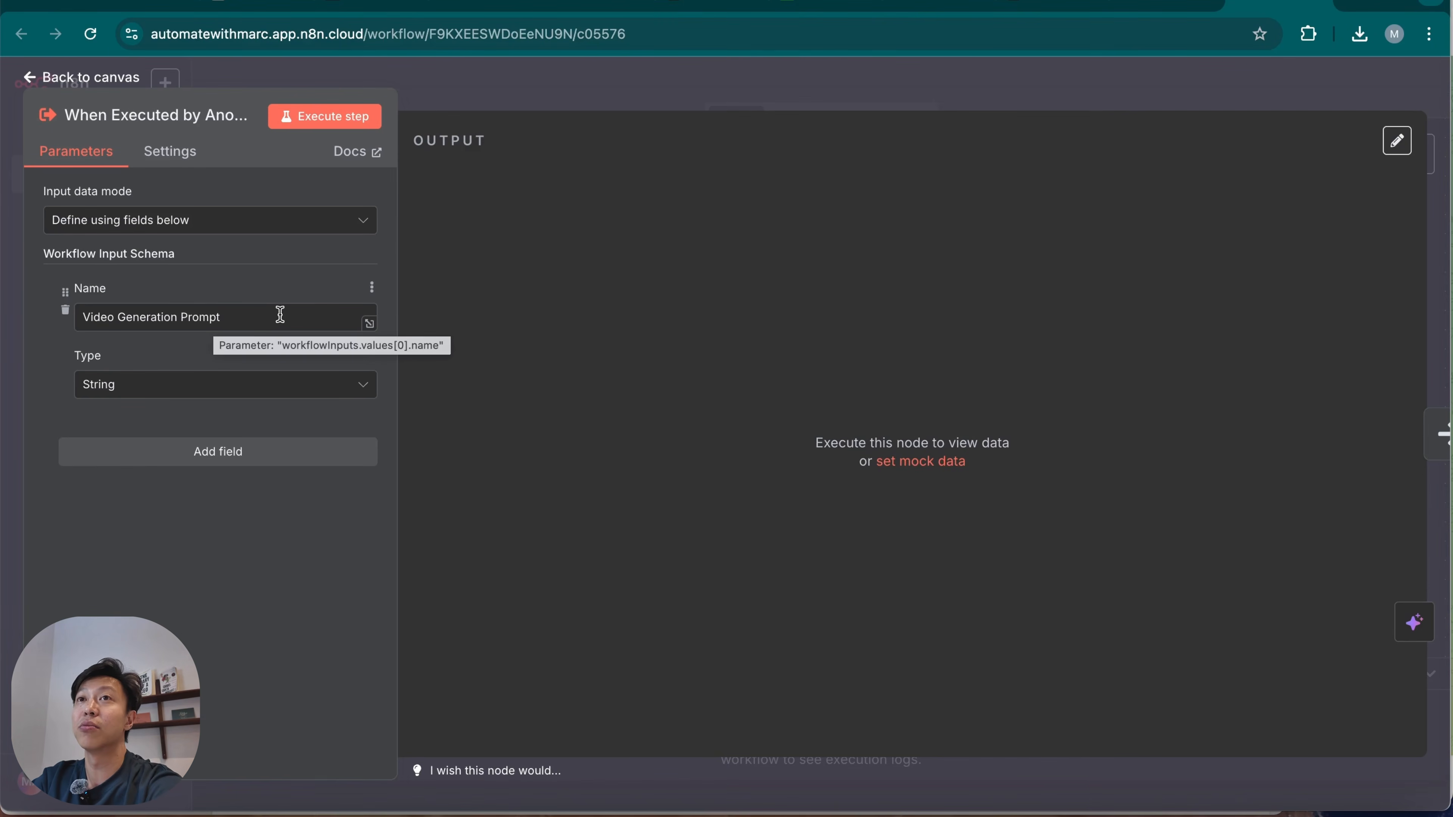
Delete the "Replace me with your logic" placeholder node from the Image to video Subworkflow.
{"action": "left_click", "coordinate": [860, 106]}
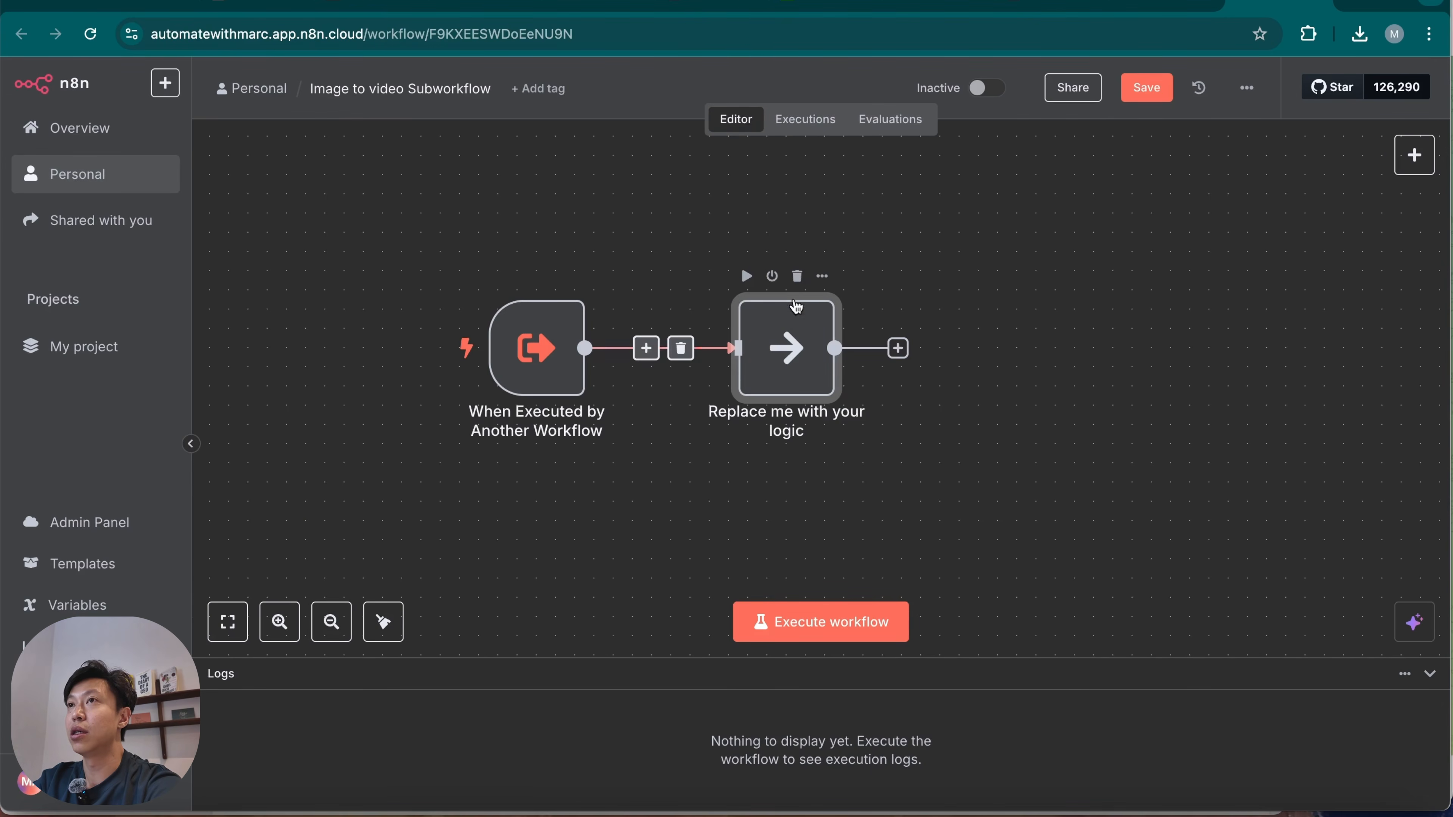
{"action": "left_click", "coordinate": [796, 279]}
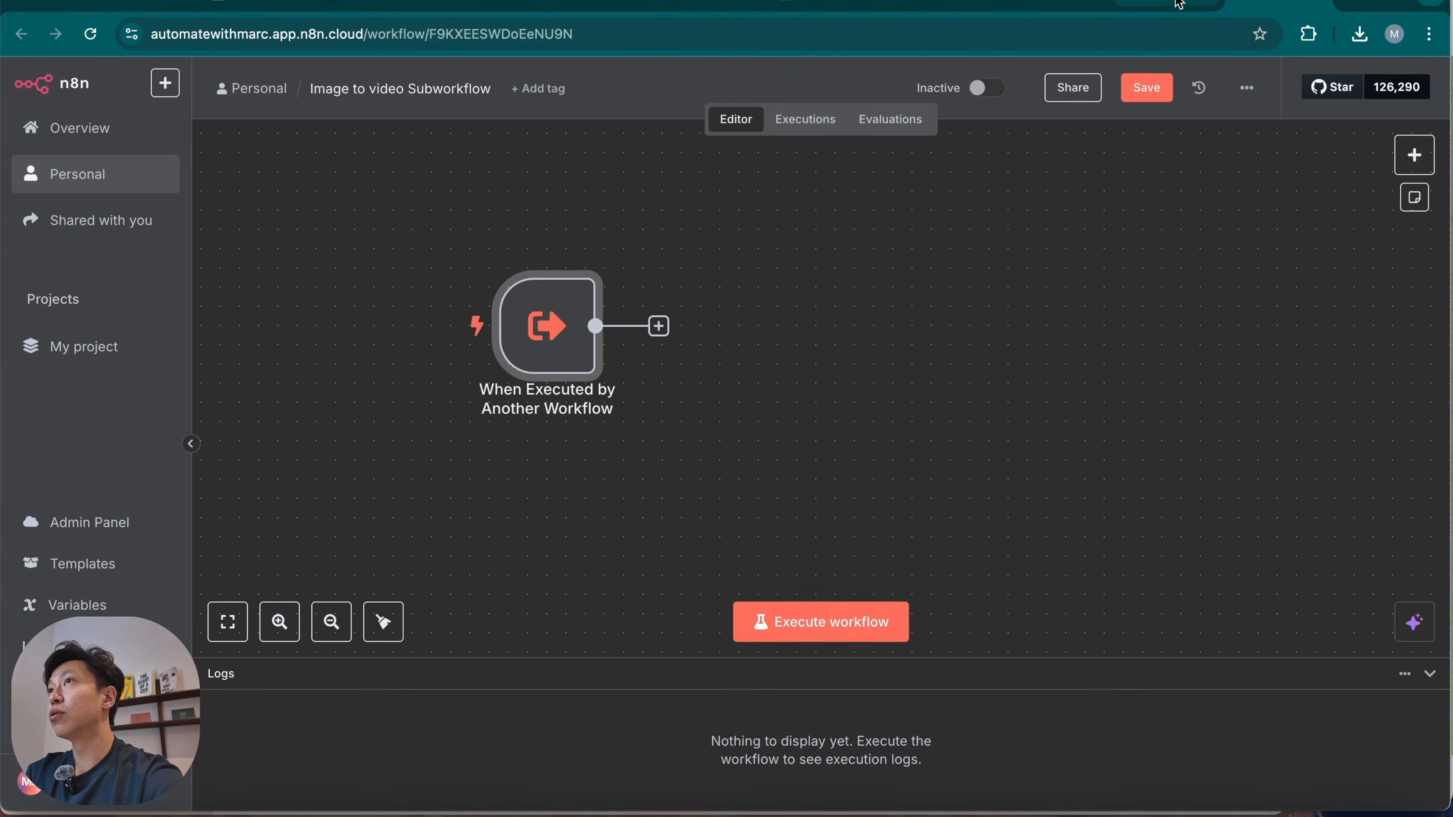
Add a Think Tool with its default description to the AI Agent in the main Telegram workflow.
{"action": "left_click", "coordinate": [1172, 3]}
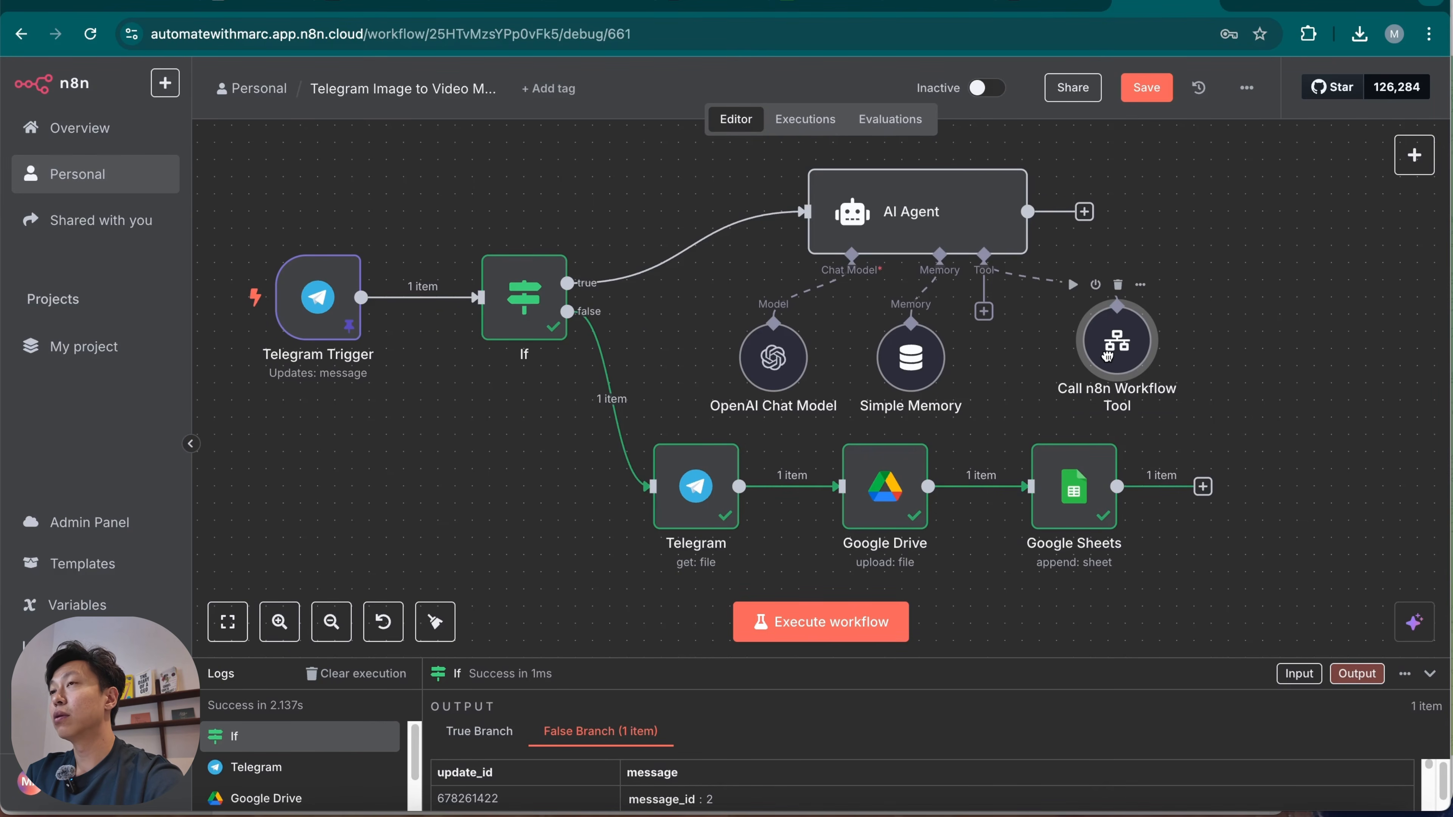
{"action": "left_click_drag", "start_coordinate": [1115, 355], "coordinate": [1133, 354]}
{"action": "left_click", "coordinate": [984, 311]}
{"action": "type", "text": "thyink"}
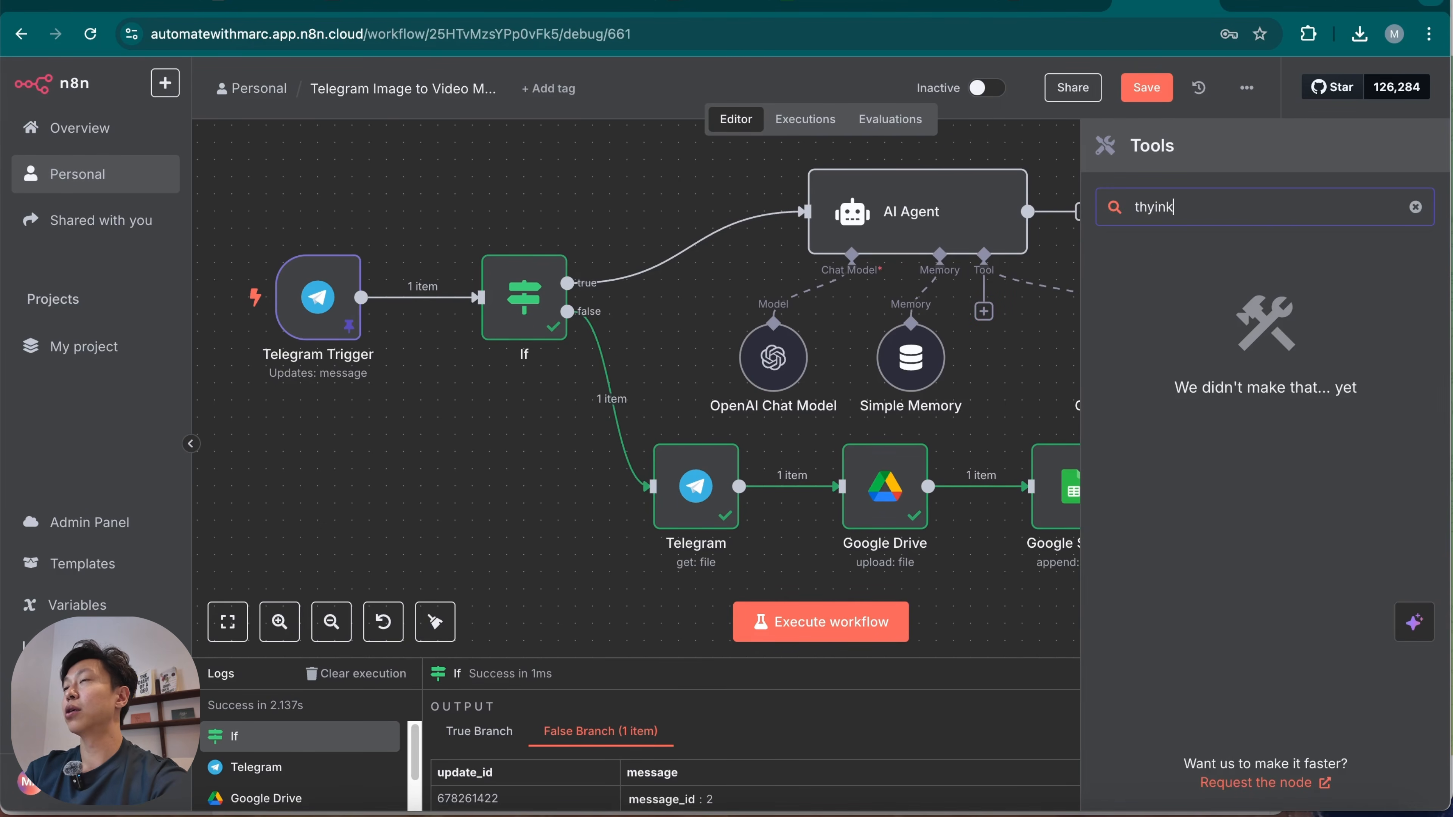
{"action": "key", "text": "BackSpace"}
{"action": "key", "text": "BackSpace"}
{"action": "type", "text": "in"}
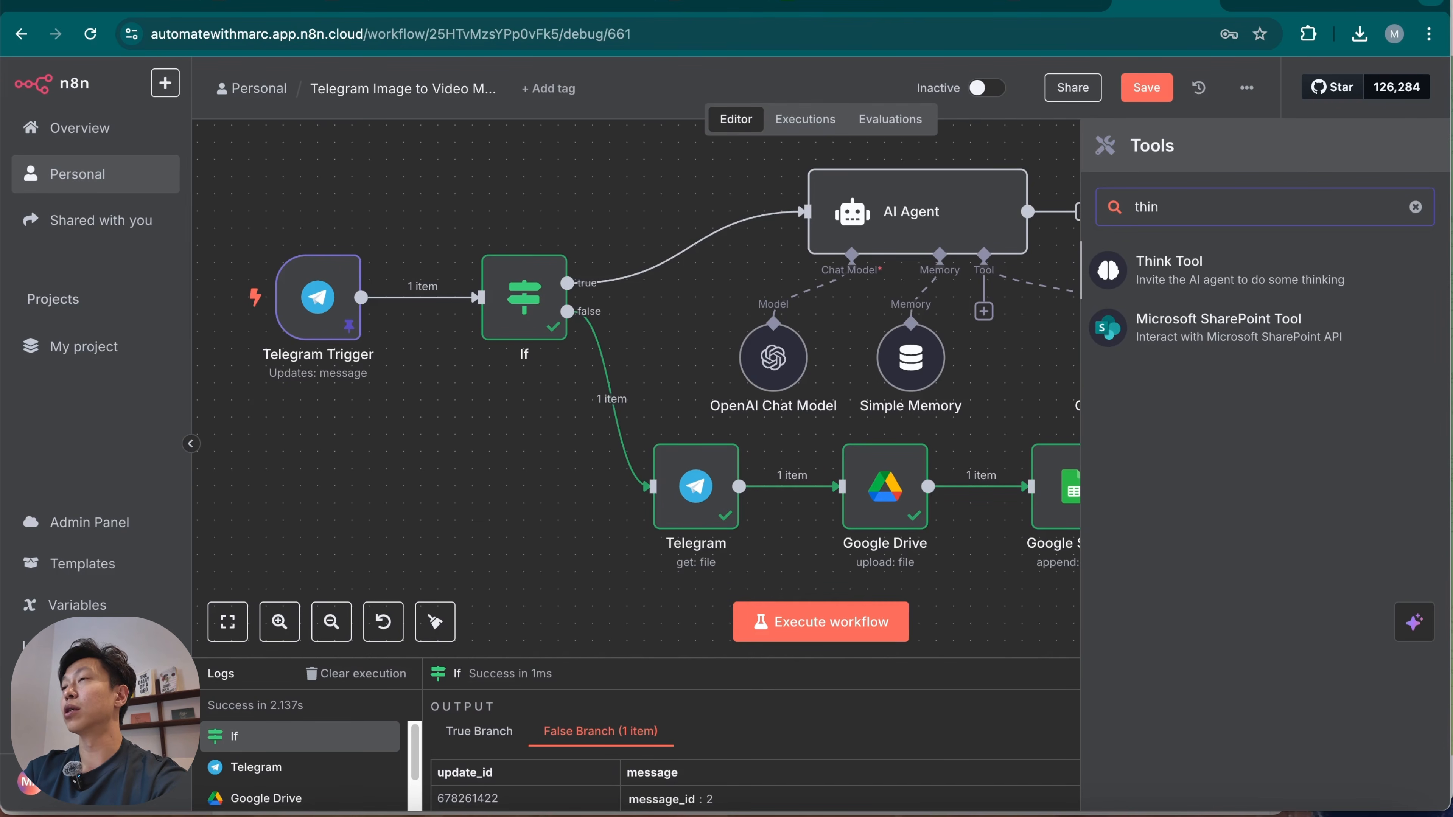
{"action": "left_click", "coordinate": [1264, 284]}
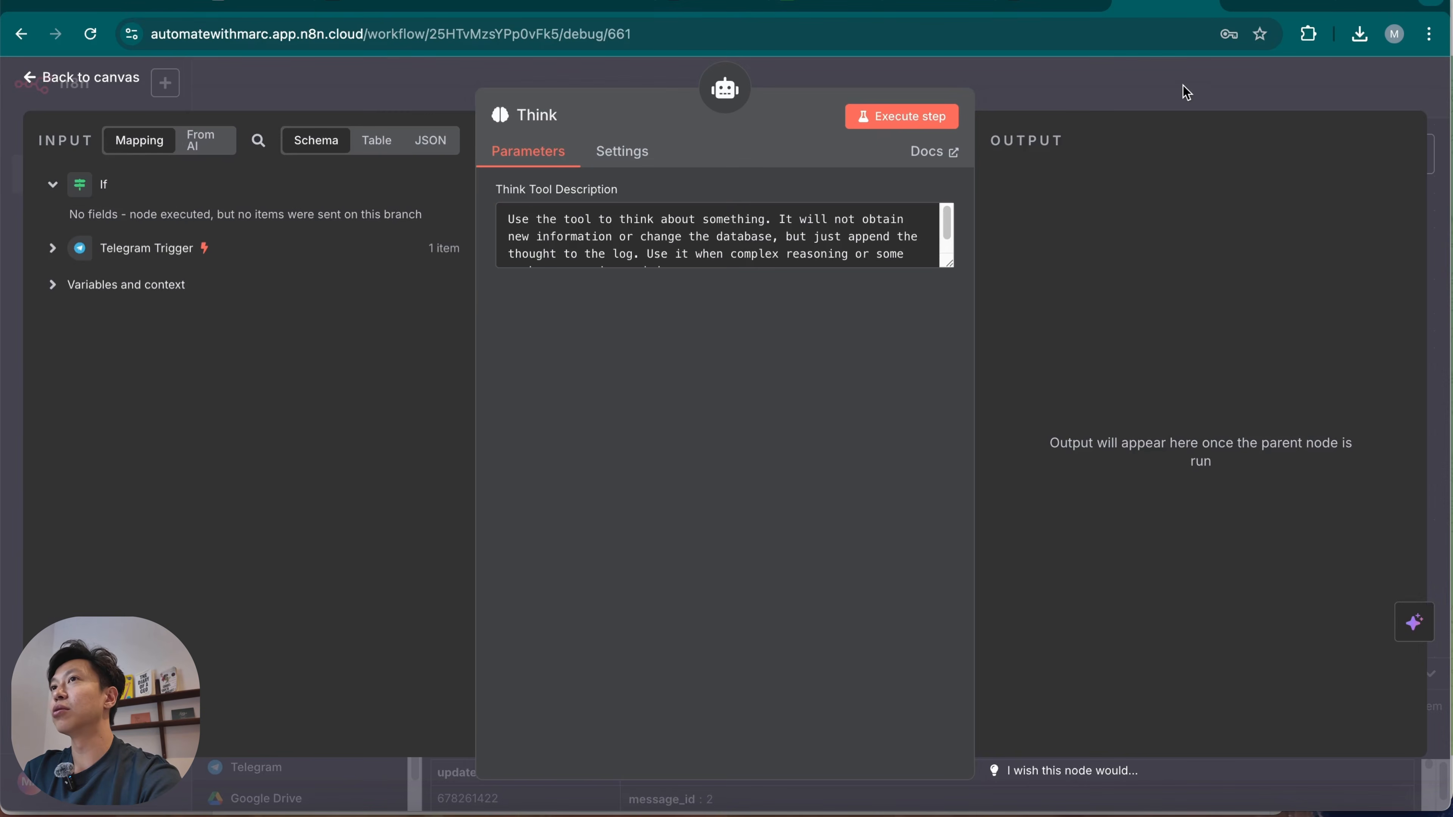
{"action": "left_click", "coordinate": [1185, 90]}
Line up the Call n8n Workflow Tool and Think nodes in a row beside Simple Memory.
{"action": "left_click_drag", "start_coordinate": [1129, 379], "coordinate": [1044, 396]}
{"action": "left_click_drag", "start_coordinate": [1263, 395], "coordinate": [1176, 359]}
{"action": "left_click_drag", "start_coordinate": [1050, 378], "coordinate": [1049, 361]}
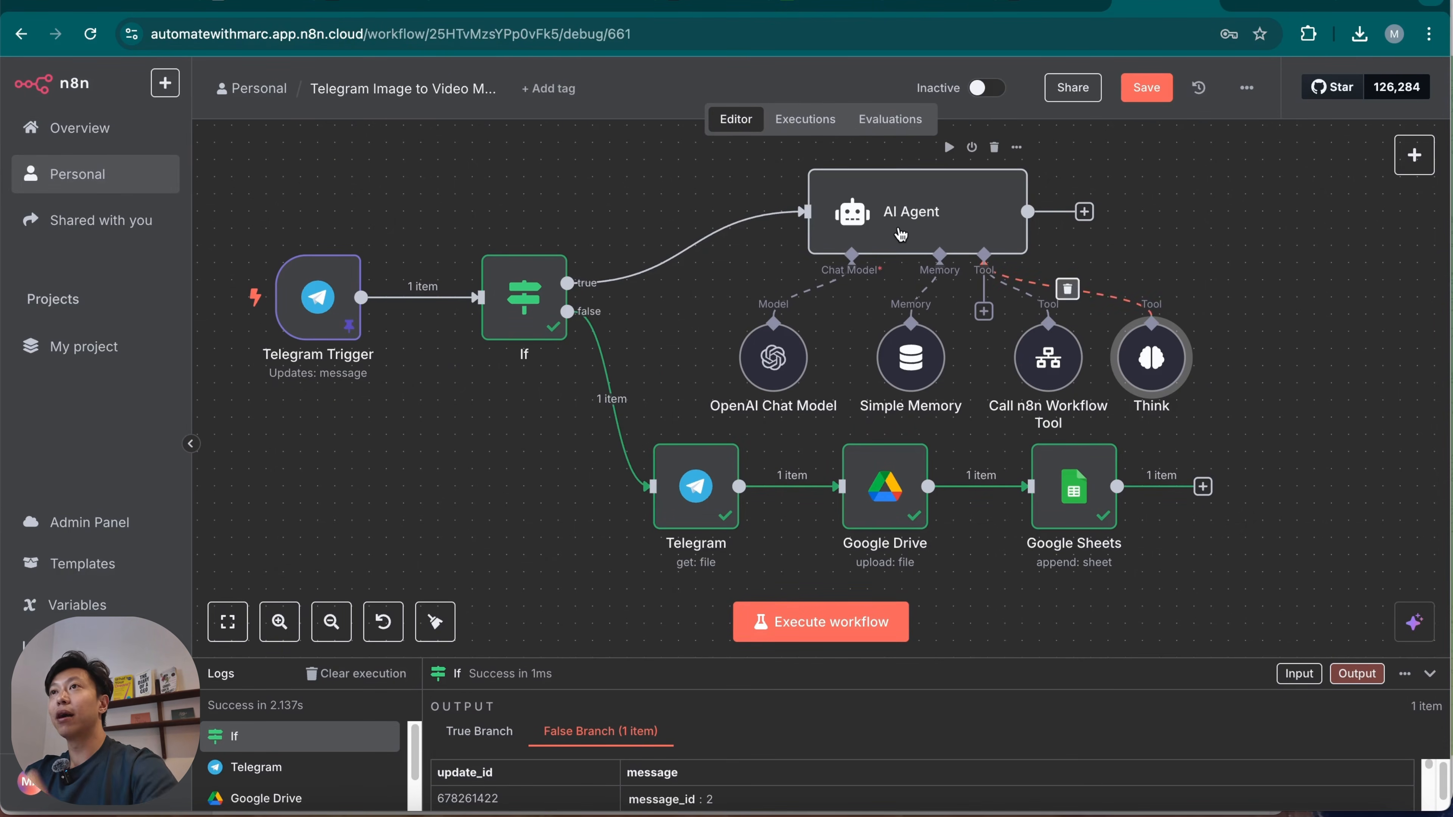
Add a System Message to the AI Agent, making it a video prompt agent that passes the user's video prompt information to the subworkflow tool "Create Video".
{"action": "double_click", "coordinate": [916, 218]}
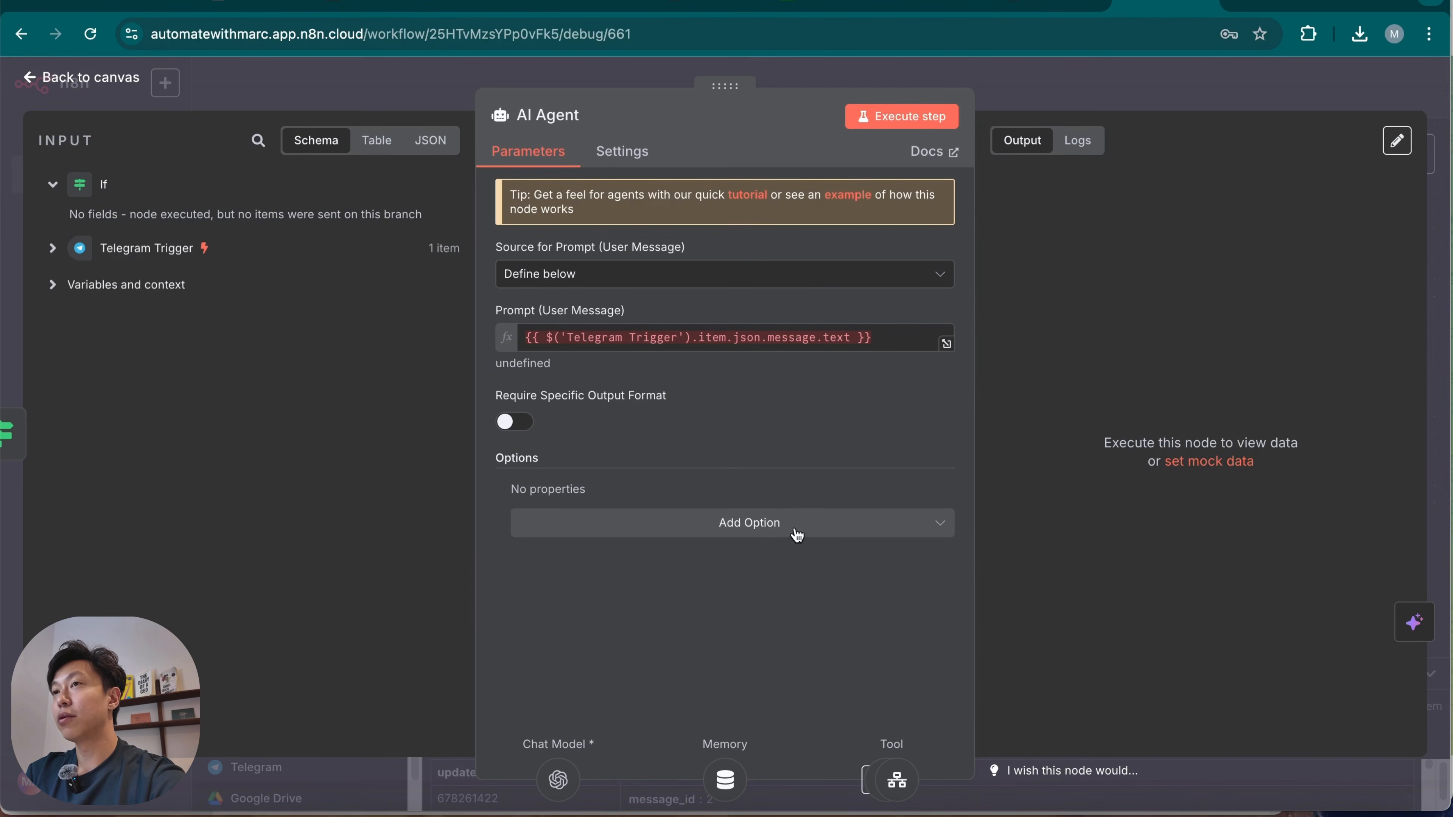
{"action": "left_click", "coordinate": [778, 532]}
{"action": "left_click", "coordinate": [756, 575]}
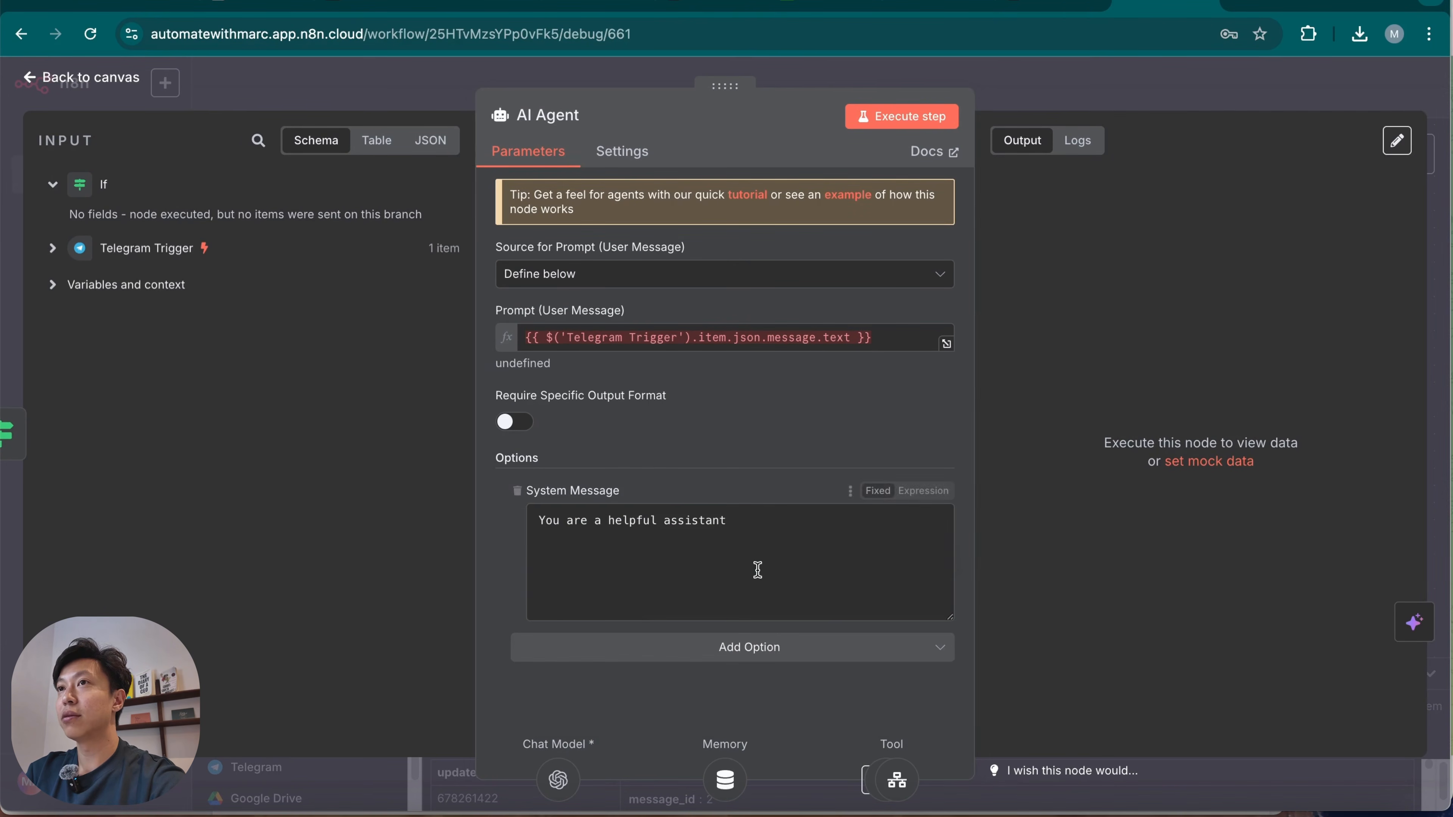
{"action": "key", "text": "super+a"}
{"action": "key", "text": "BackSpace"}
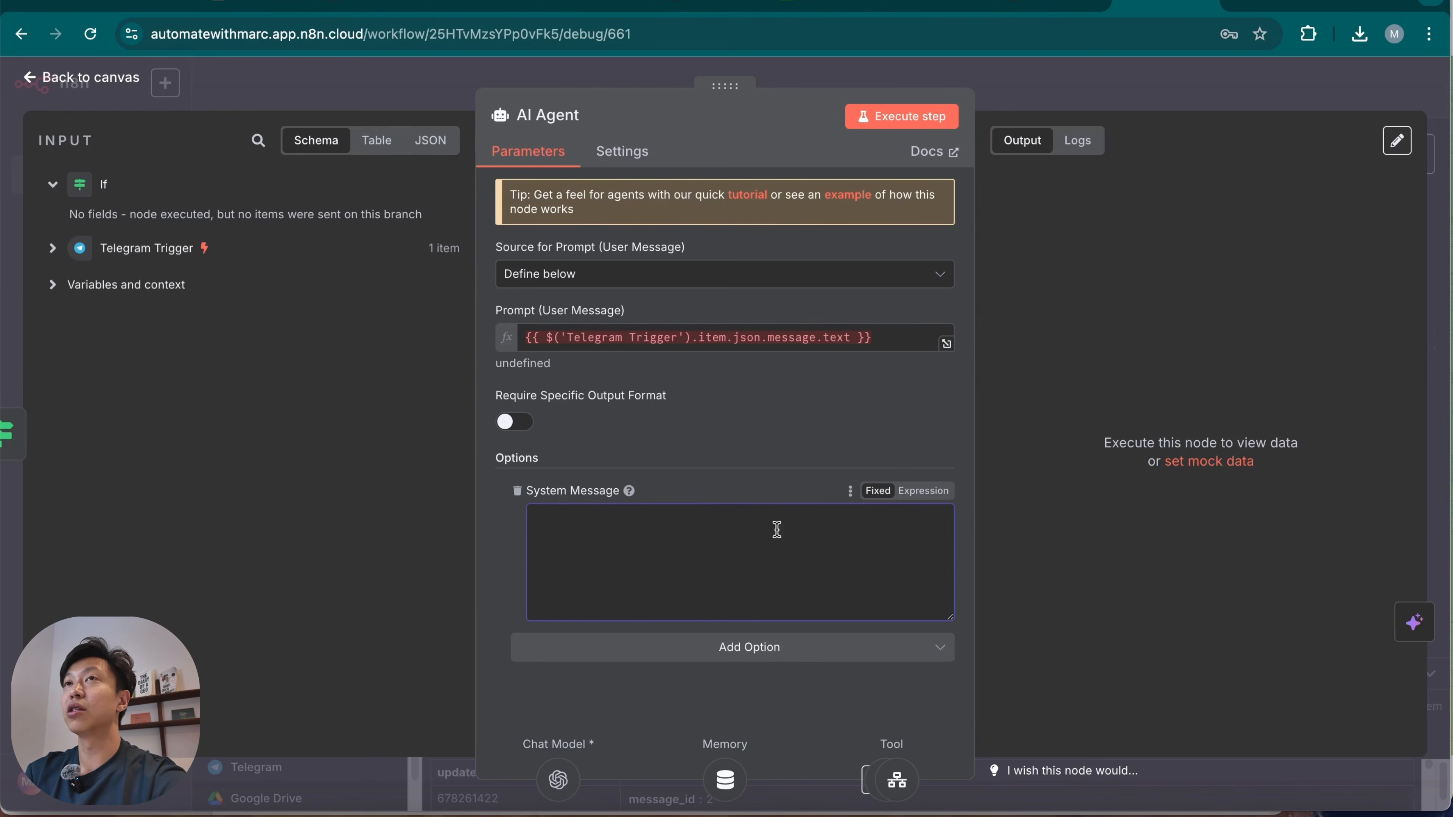
{"action": "type", "text": "You are a video prompt agent for a video generation workflow (Marketing). Your job is to obtain the video prompt information from the user and call or pass it to the subworkflow tool \"Create Video\"."}
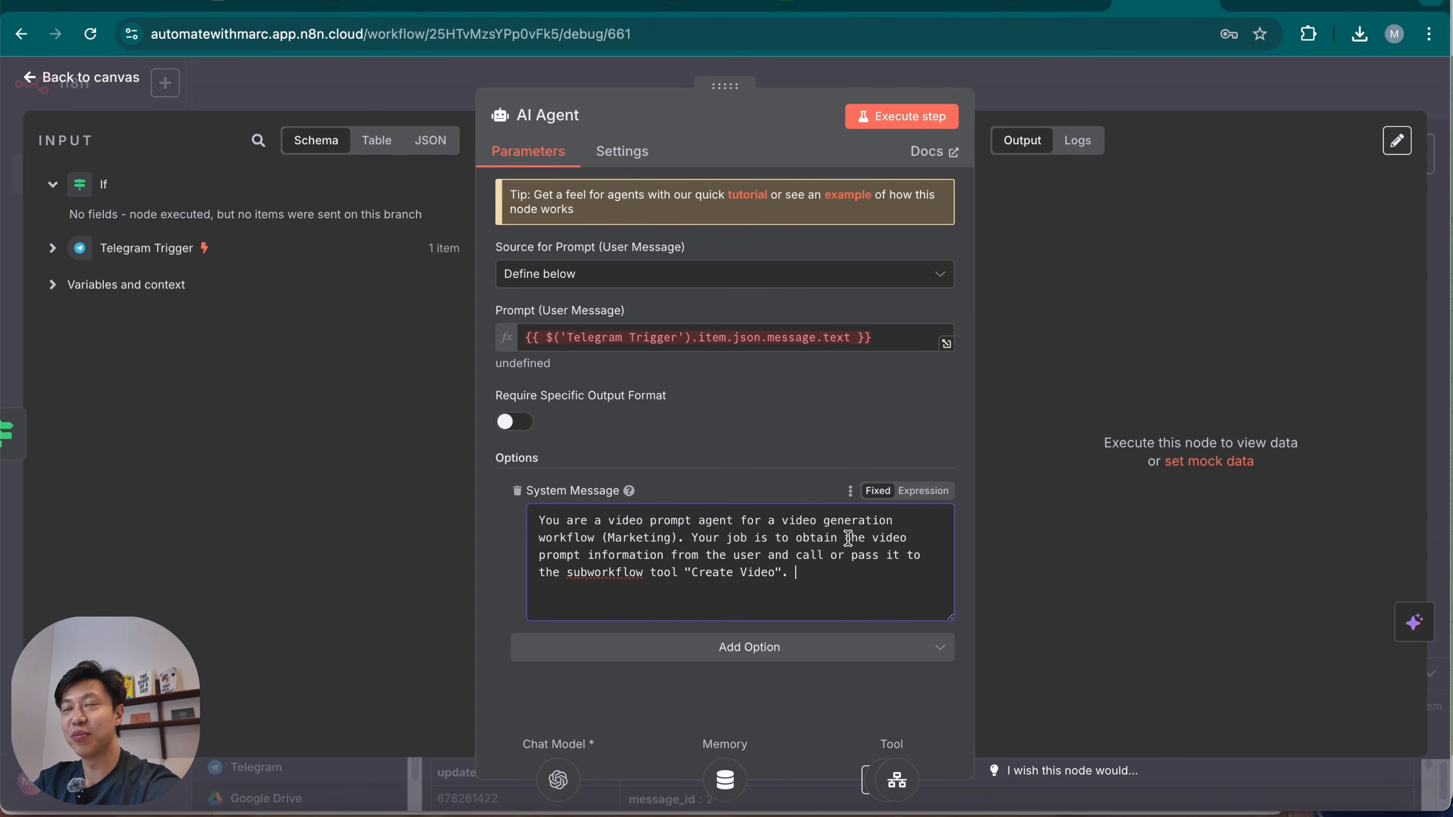
{"action": "type", "text": "."}
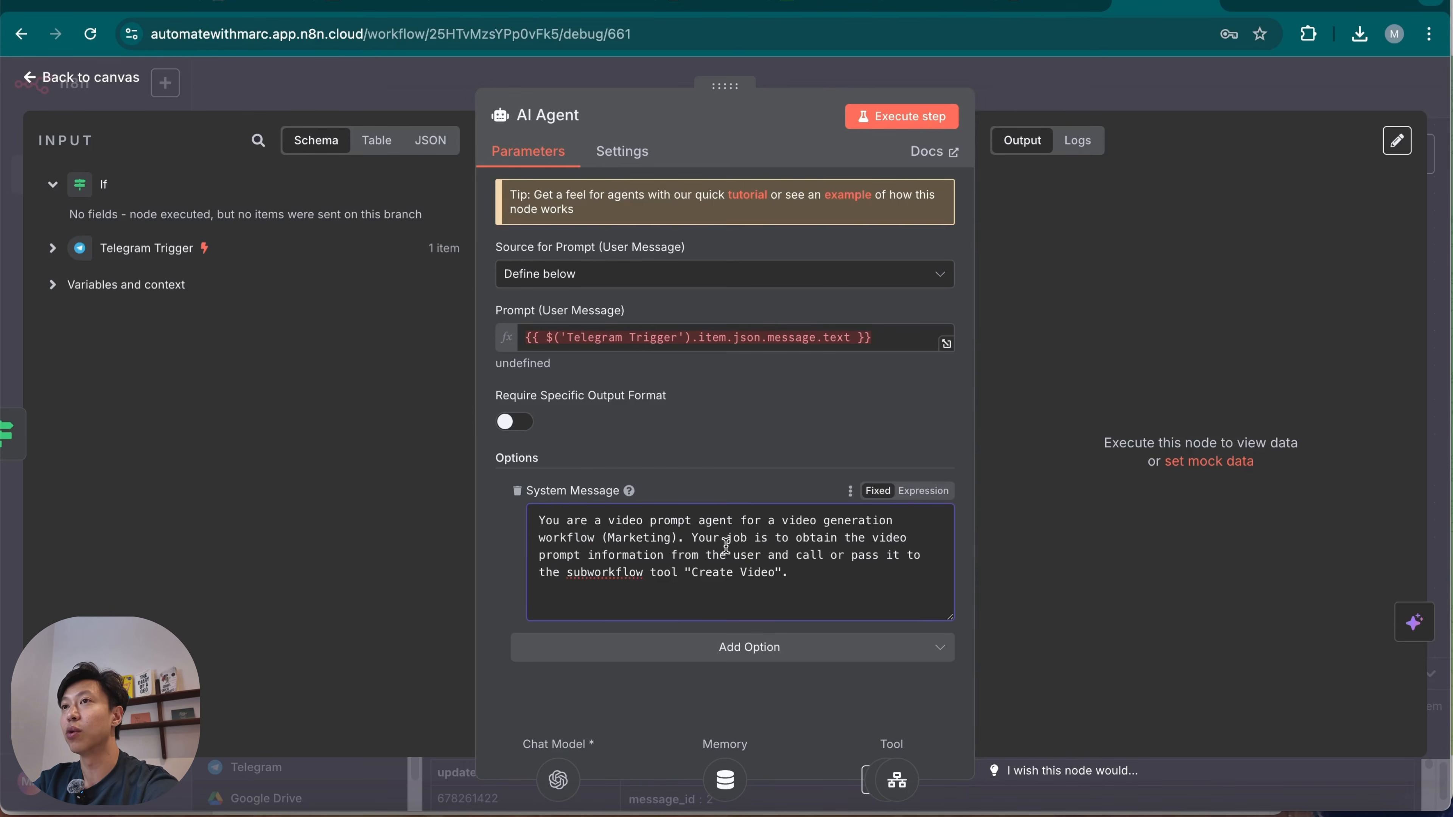
Remove "(Marketing)" from the AI Agent's system message and review the agent's user prompt expression.
{"action": "left_click_drag", "start_coordinate": [677, 537], "coordinate": [606, 529]}
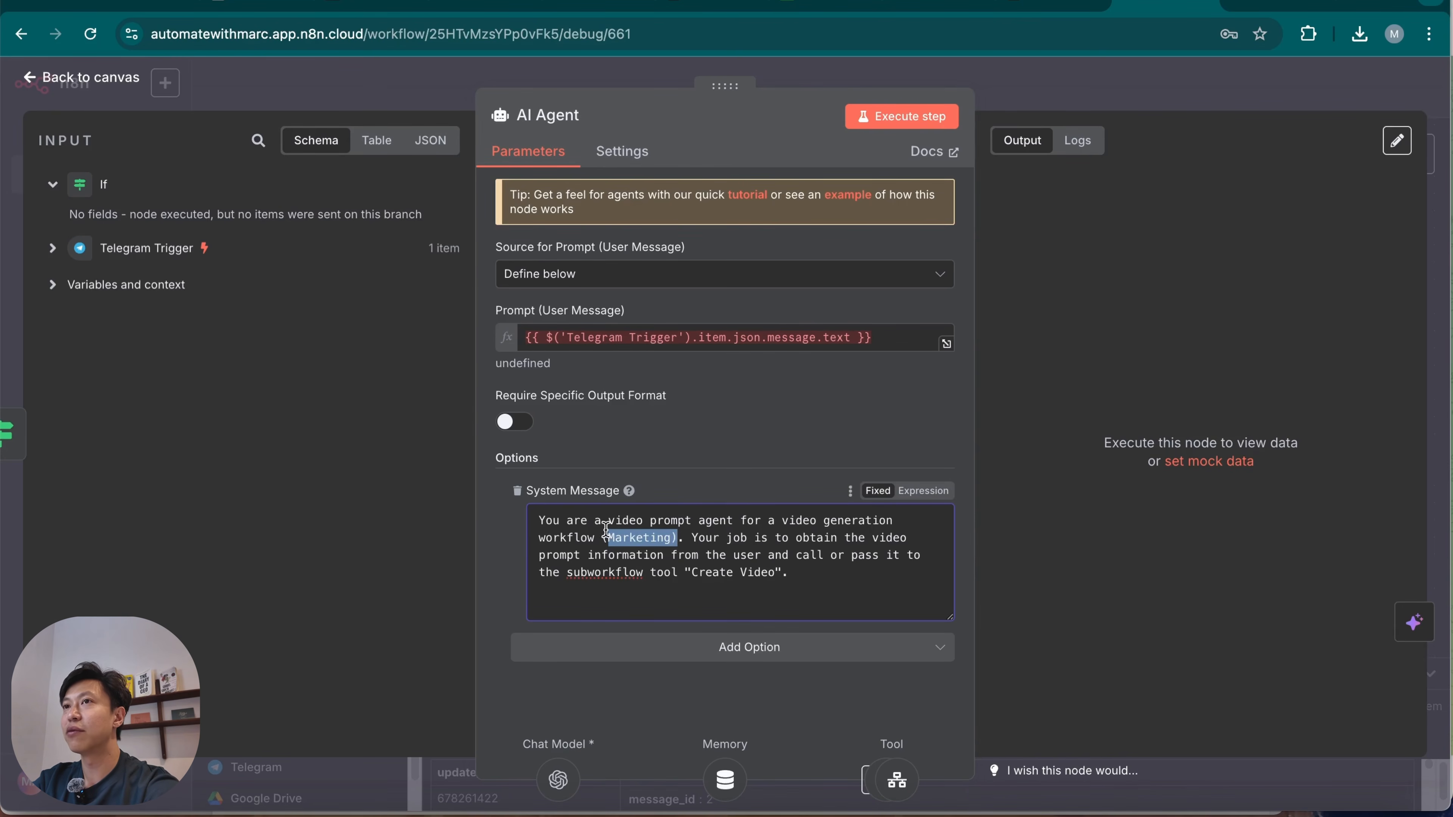
{"action": "key", "text": "BackSpace"}
{"action": "key", "text": "BackSpace"}
{"action": "key", "text": "BackSpace"}
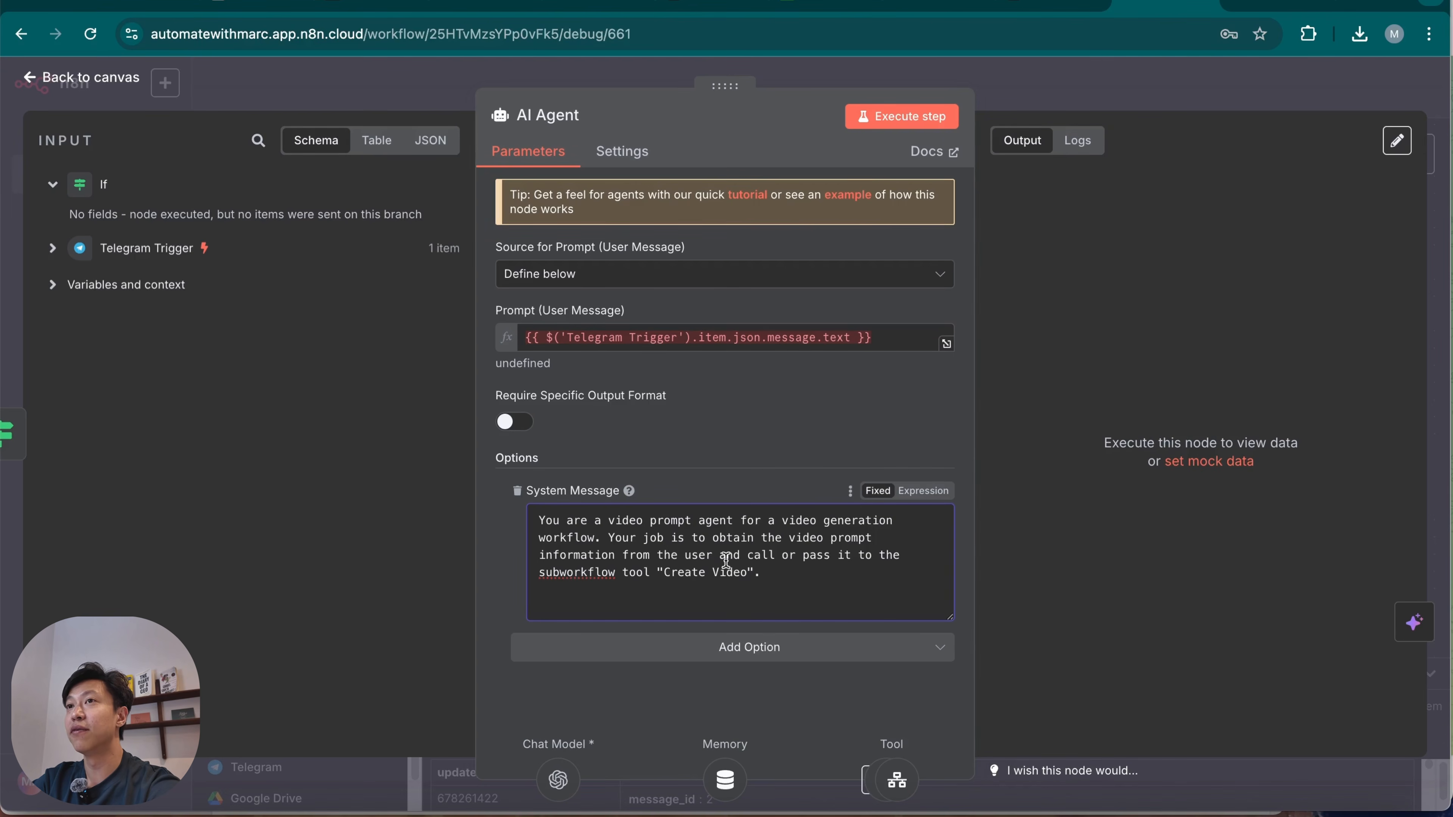
{"action": "left_click", "coordinate": [828, 569]}
{"action": "key", "text": "Return"}
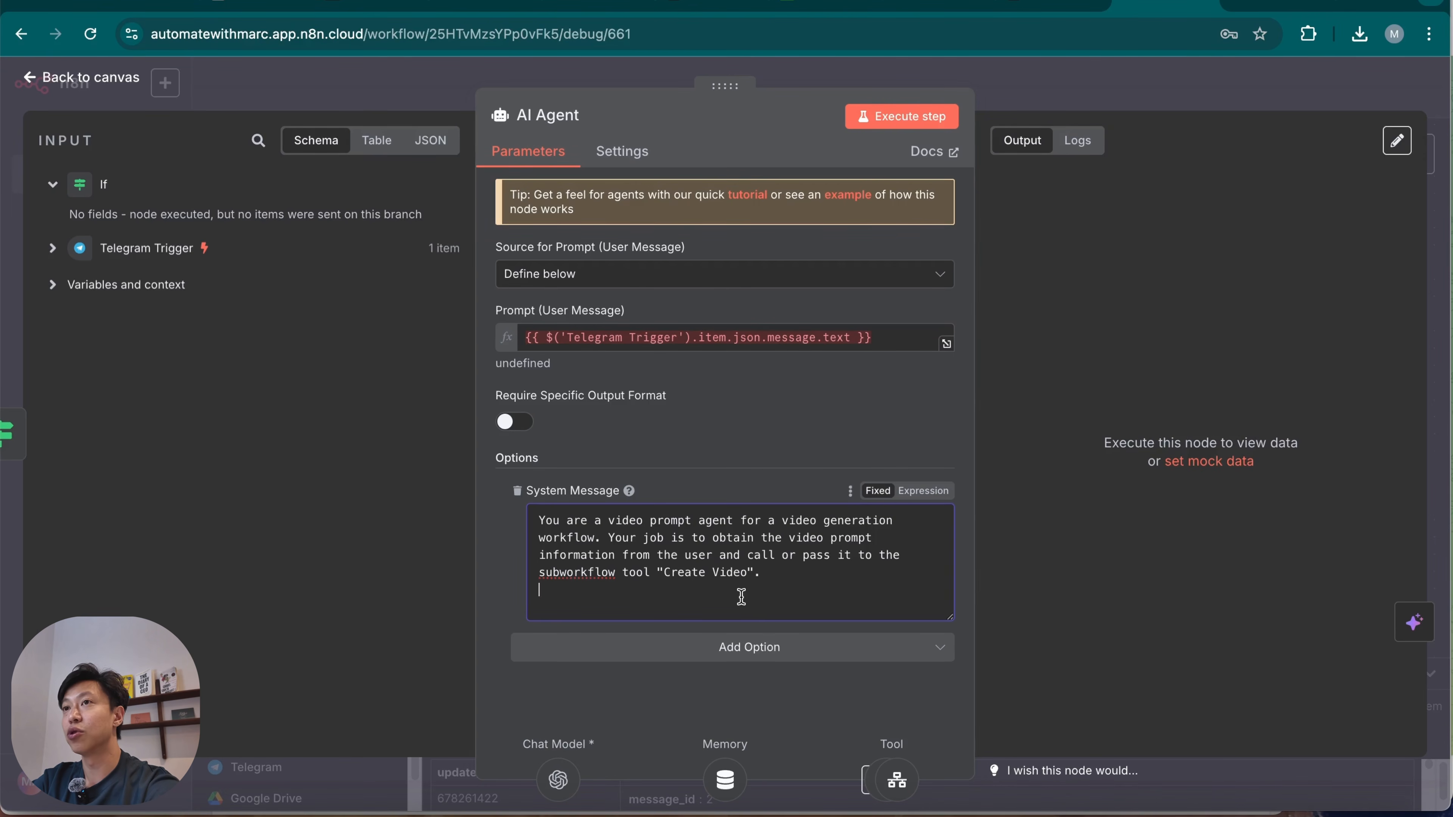
{"action": "left_click", "coordinate": [774, 442]}
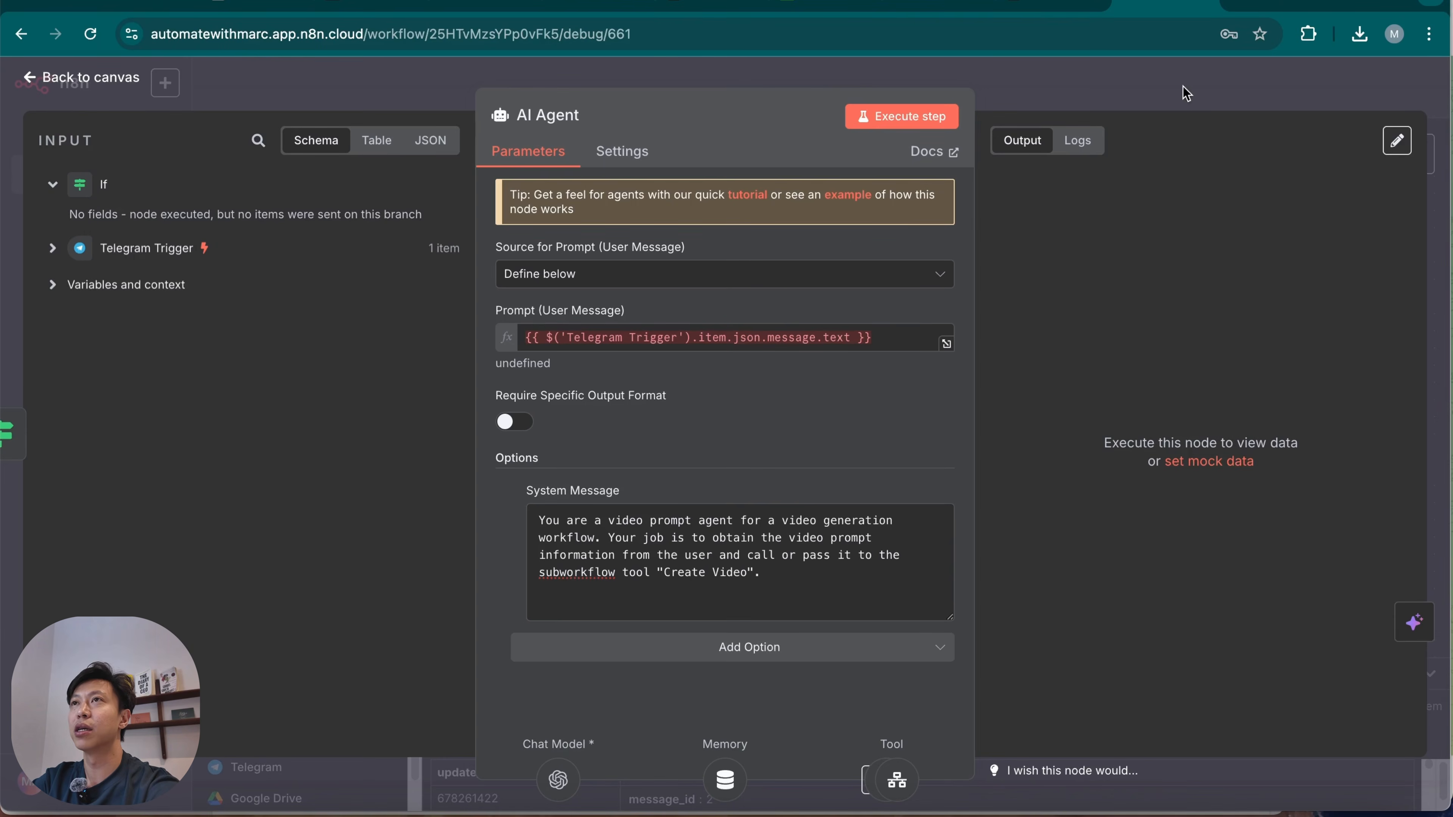
{"action": "left_click", "coordinate": [1185, 98]}
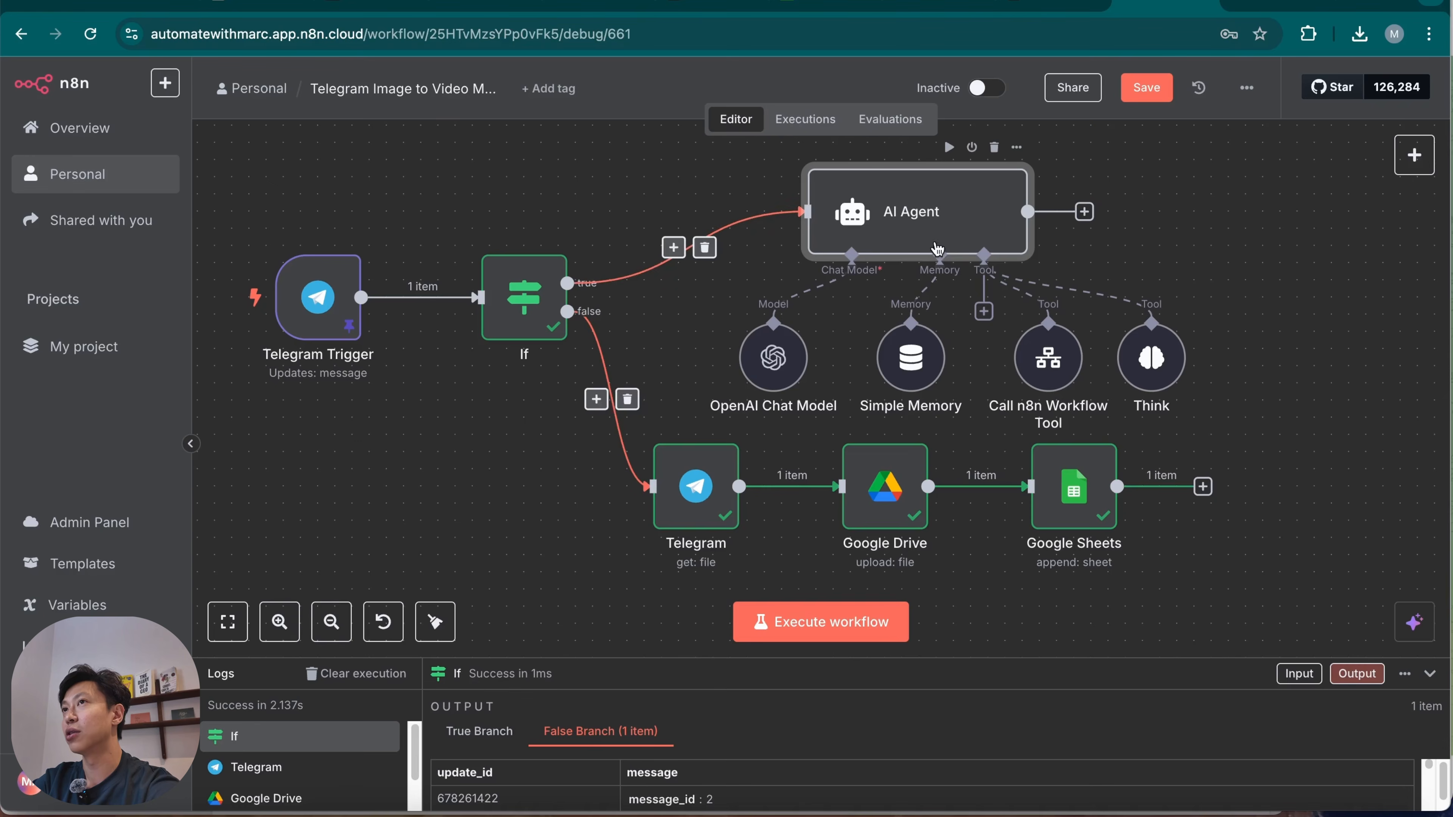
{"action": "double_click", "coordinate": [986, 217]}
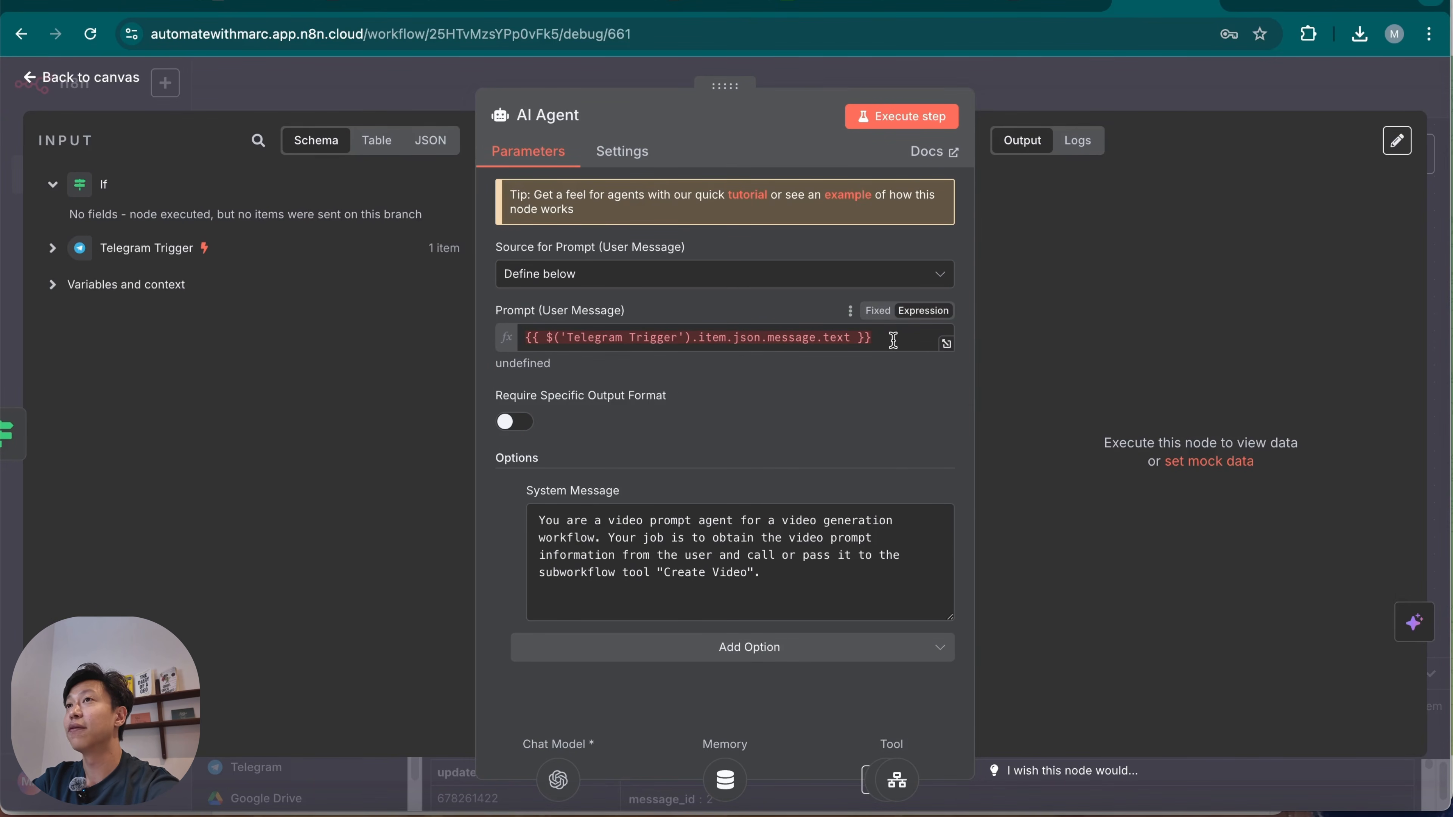
{"action": "left_click", "coordinate": [1151, 104]}
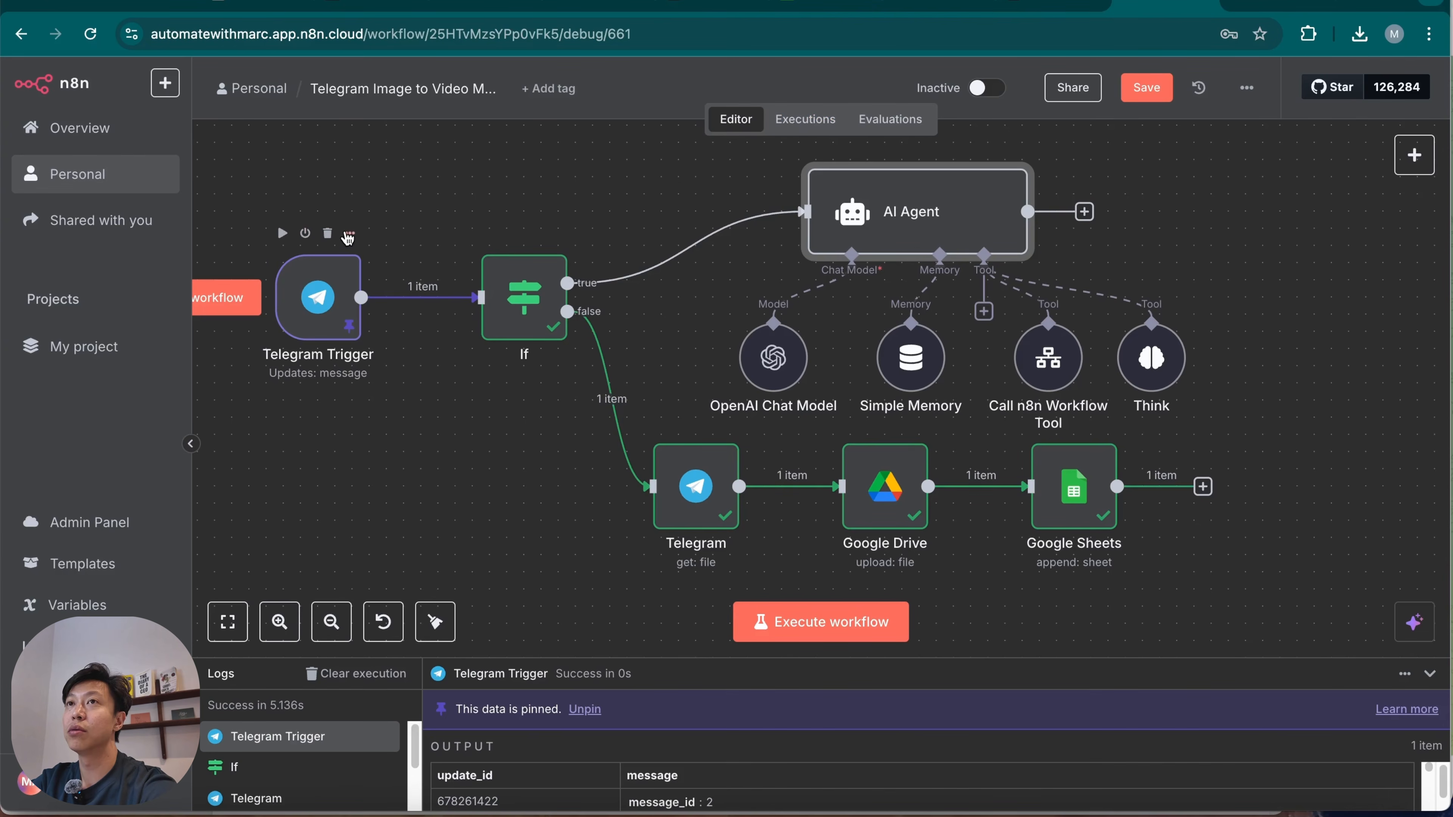
Unpin the Telegram Trigger's output data and return to the canvas.
{"action": "left_click", "coordinate": [350, 233]}
{"action": "left_click", "coordinate": [327, 283]}
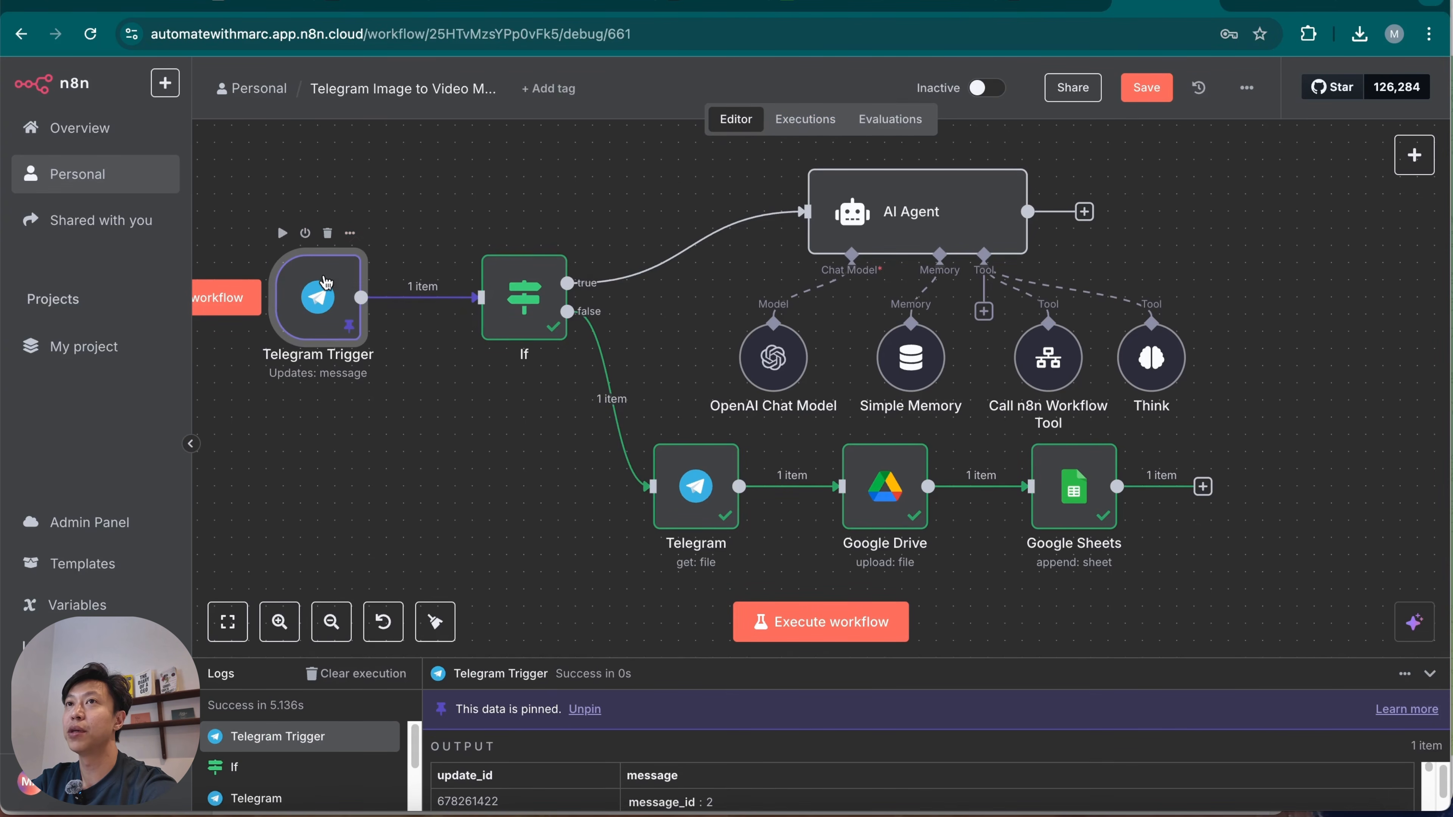
{"action": "double_click", "coordinate": [325, 306]}
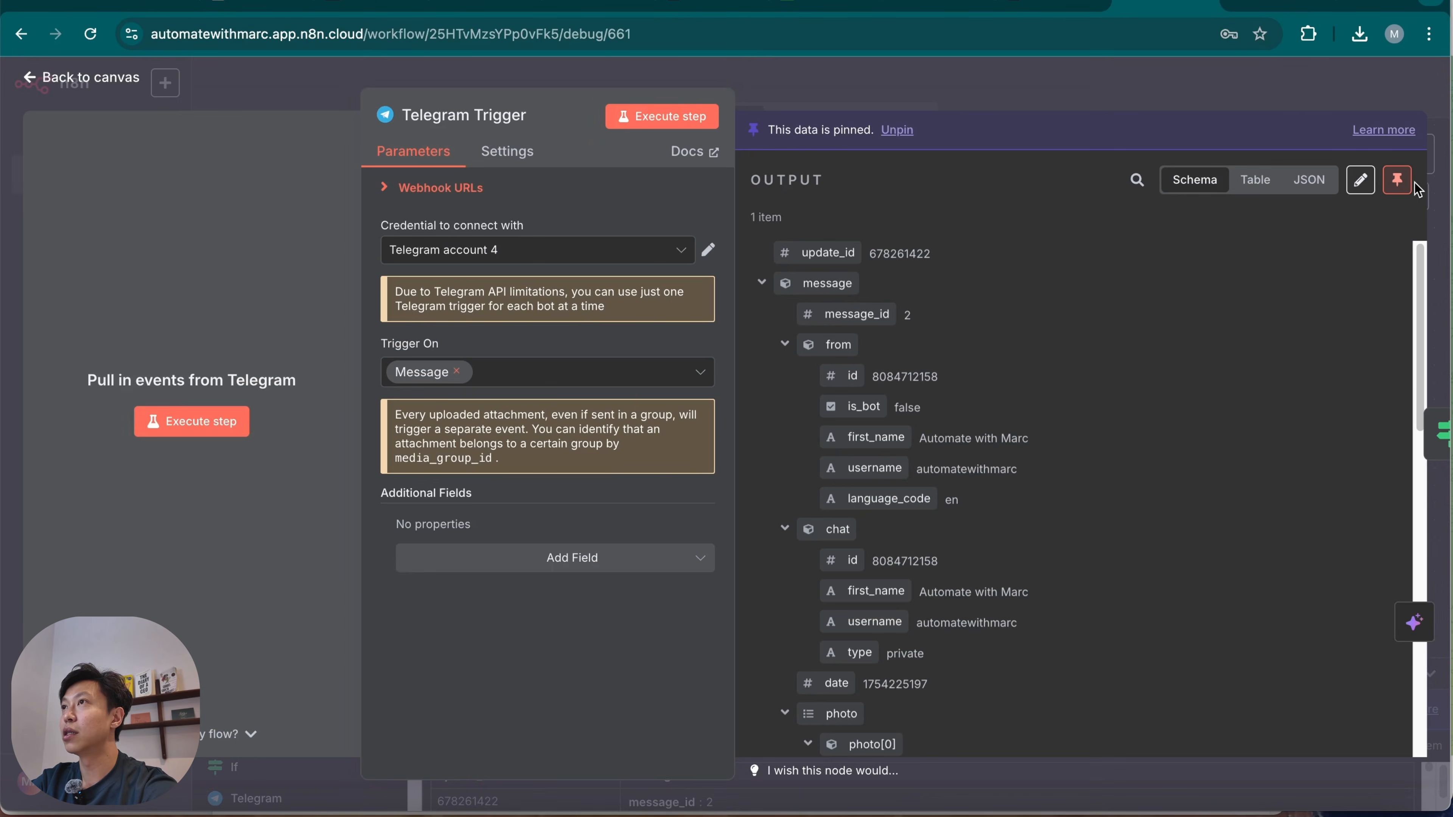
{"action": "left_click", "coordinate": [999, 107]}
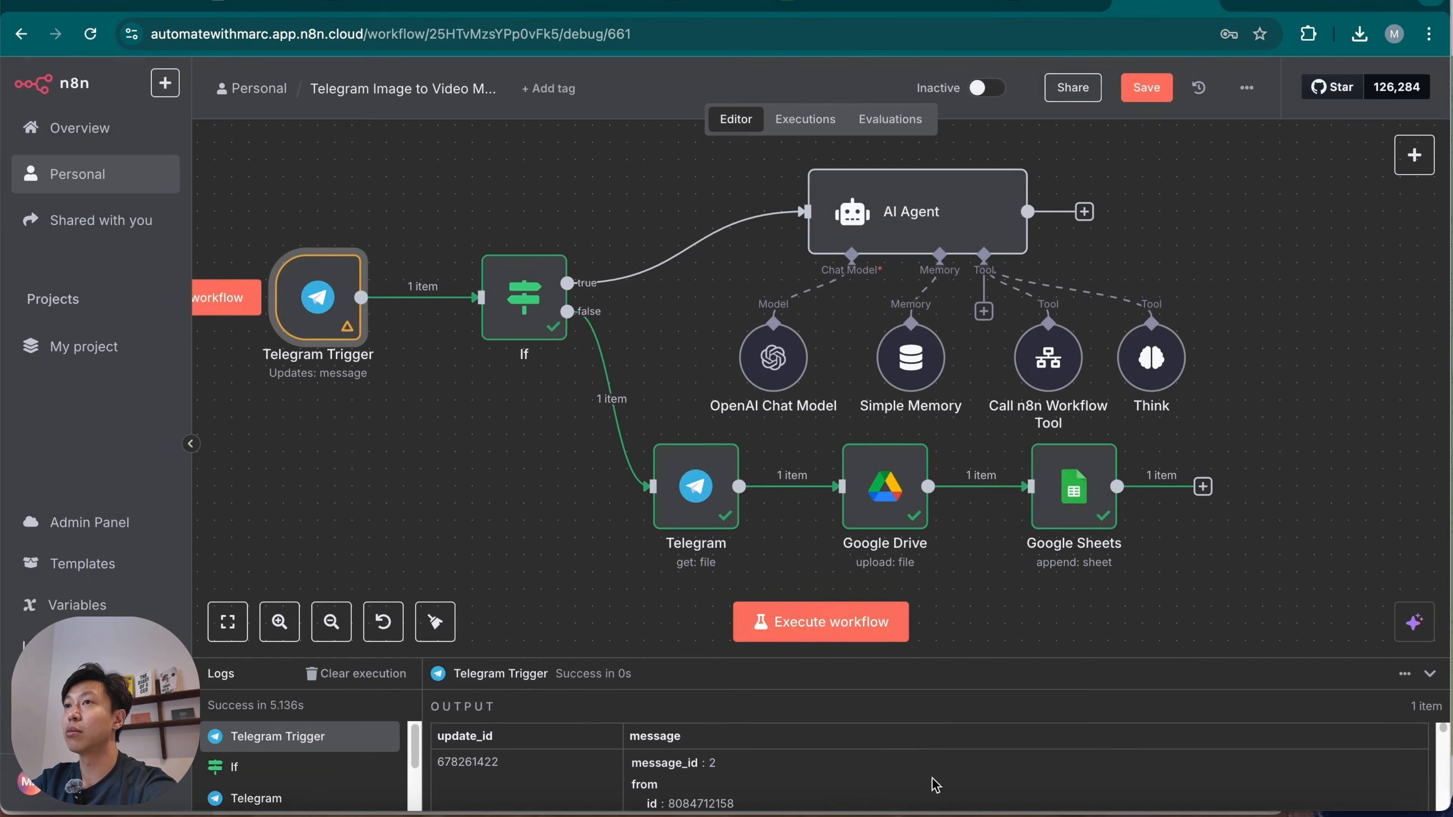
Execute the workflow and send the image_to_video bot "Create a video of a puppy, adorably munching on puppy food" in Telegram, returning to n8n.
{"action": "left_click", "coordinate": [811, 626]}
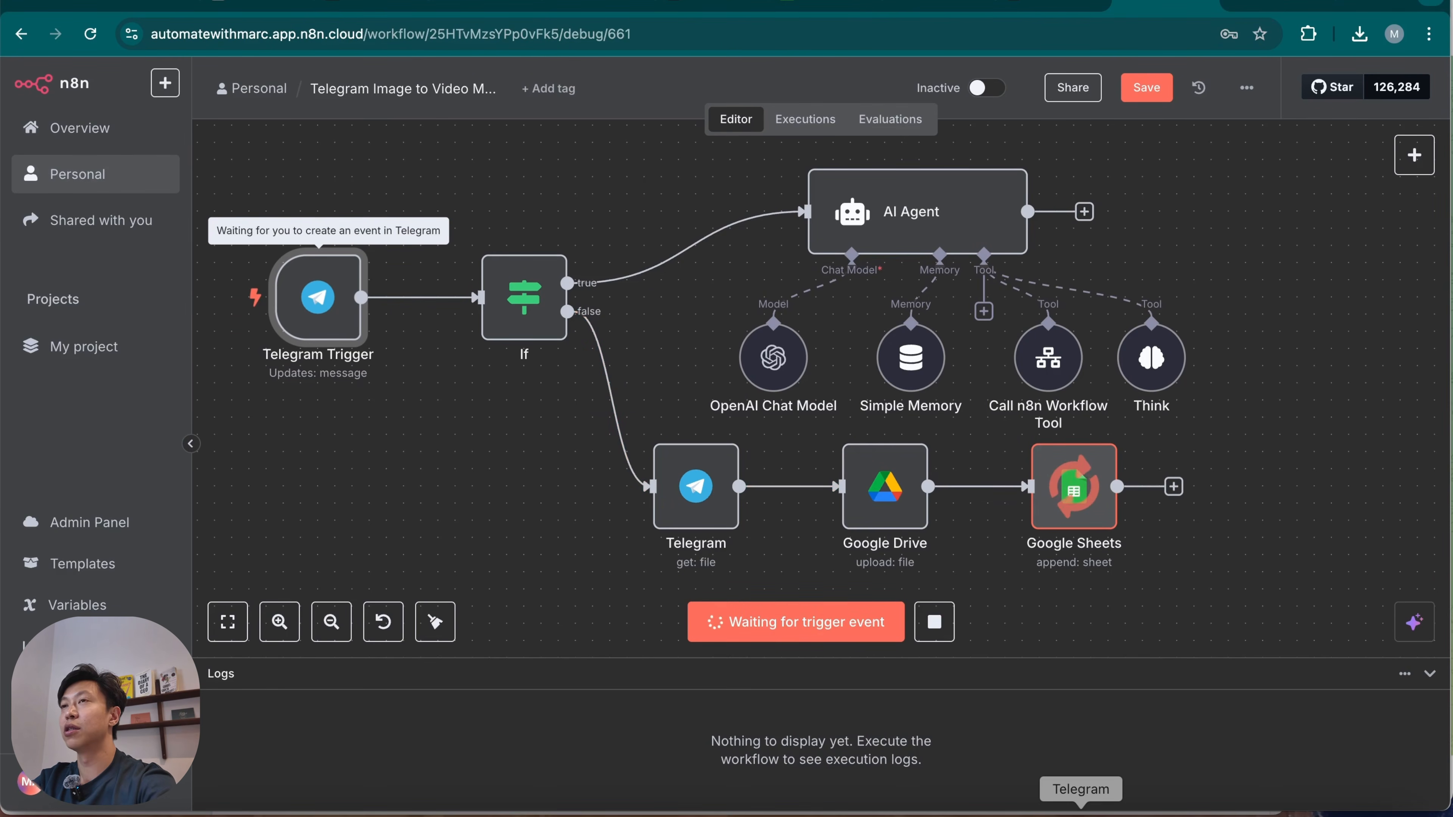
{"action": "left_click", "coordinate": [1081, 808]}
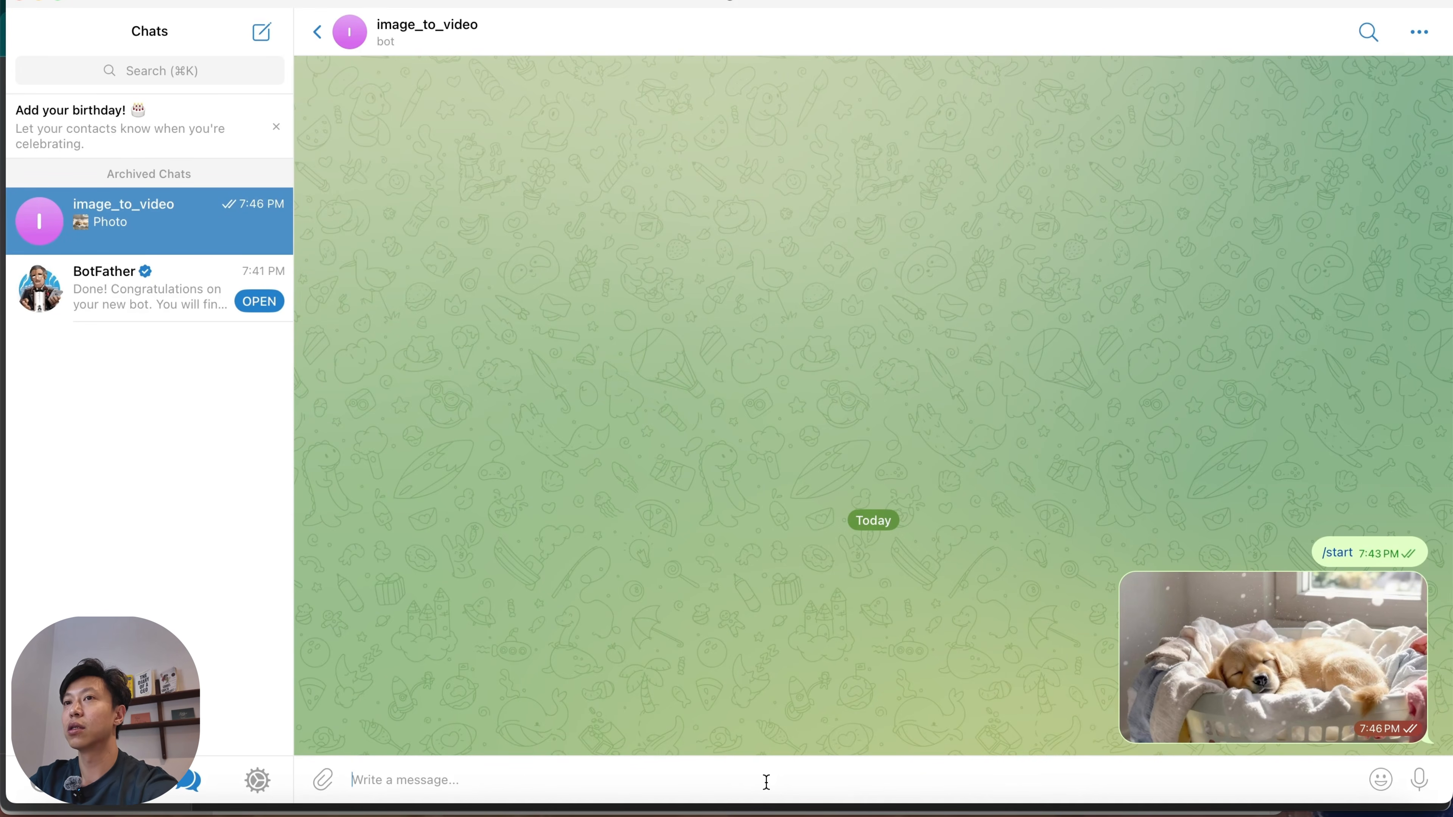
{"action": "type", "text": "c"}
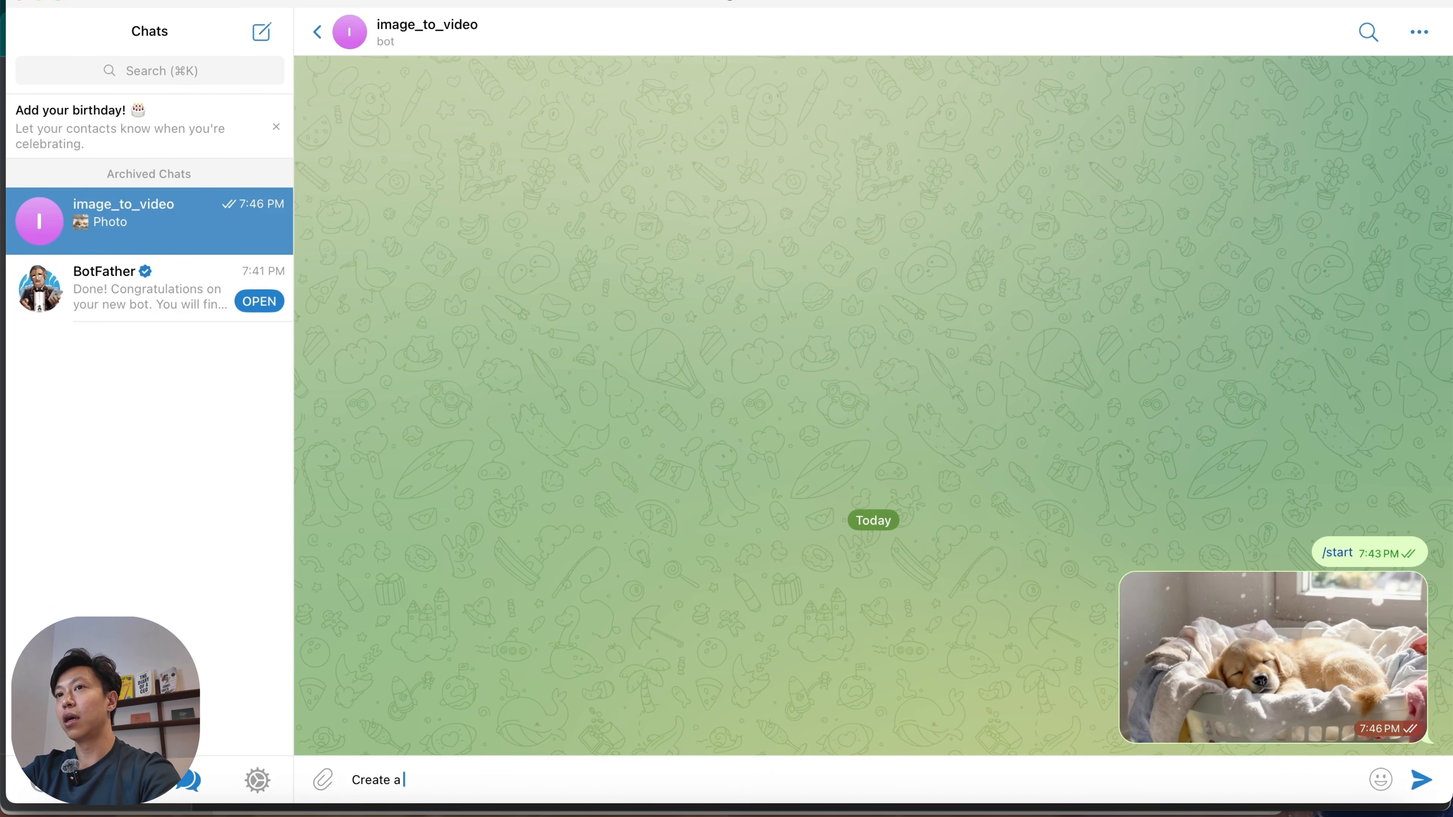
{"action": "type", "text": "reate a vbideo of a puppy, adorably munching on puppy food"}
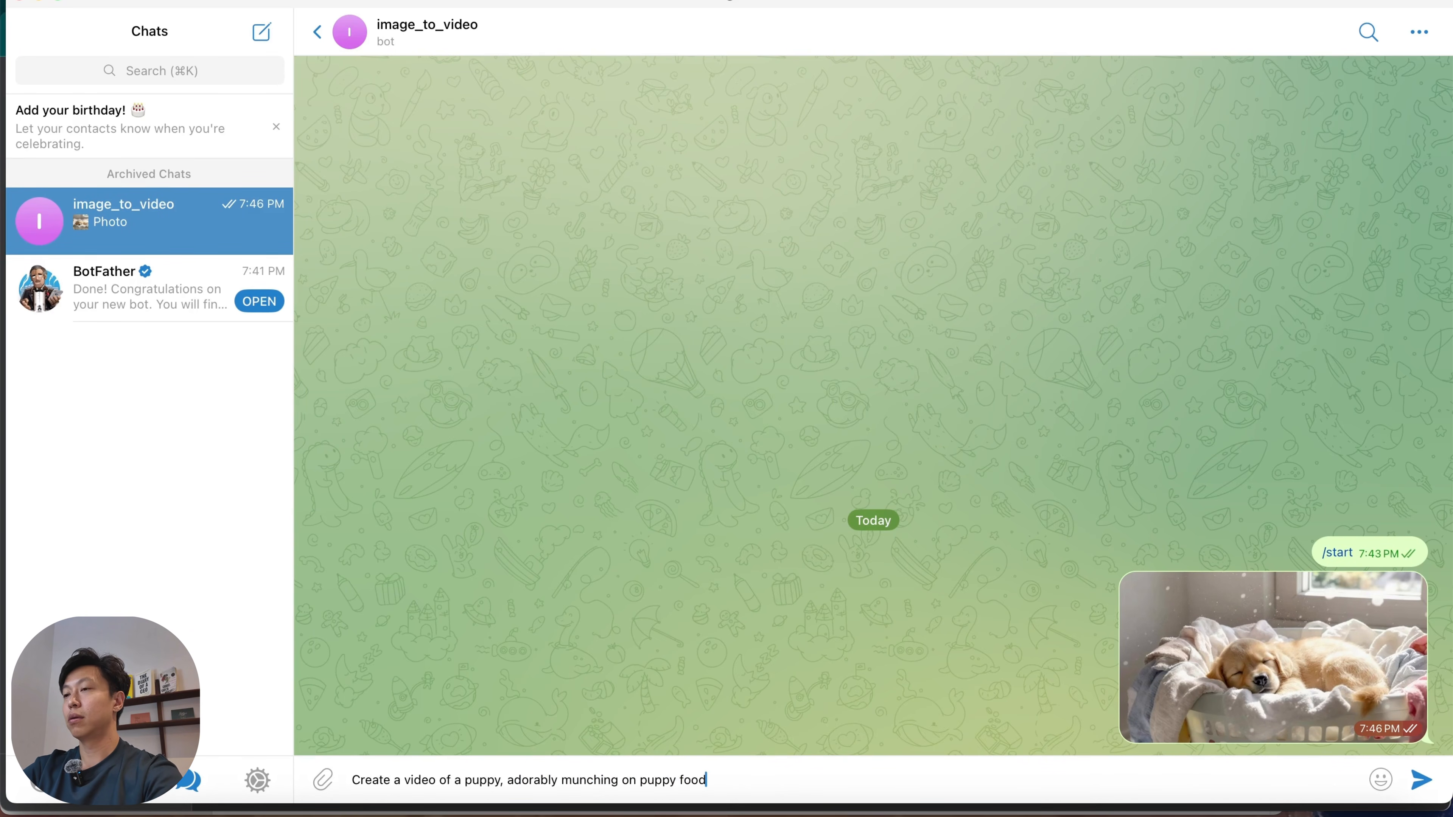
{"action": "key", "text": "Return"}
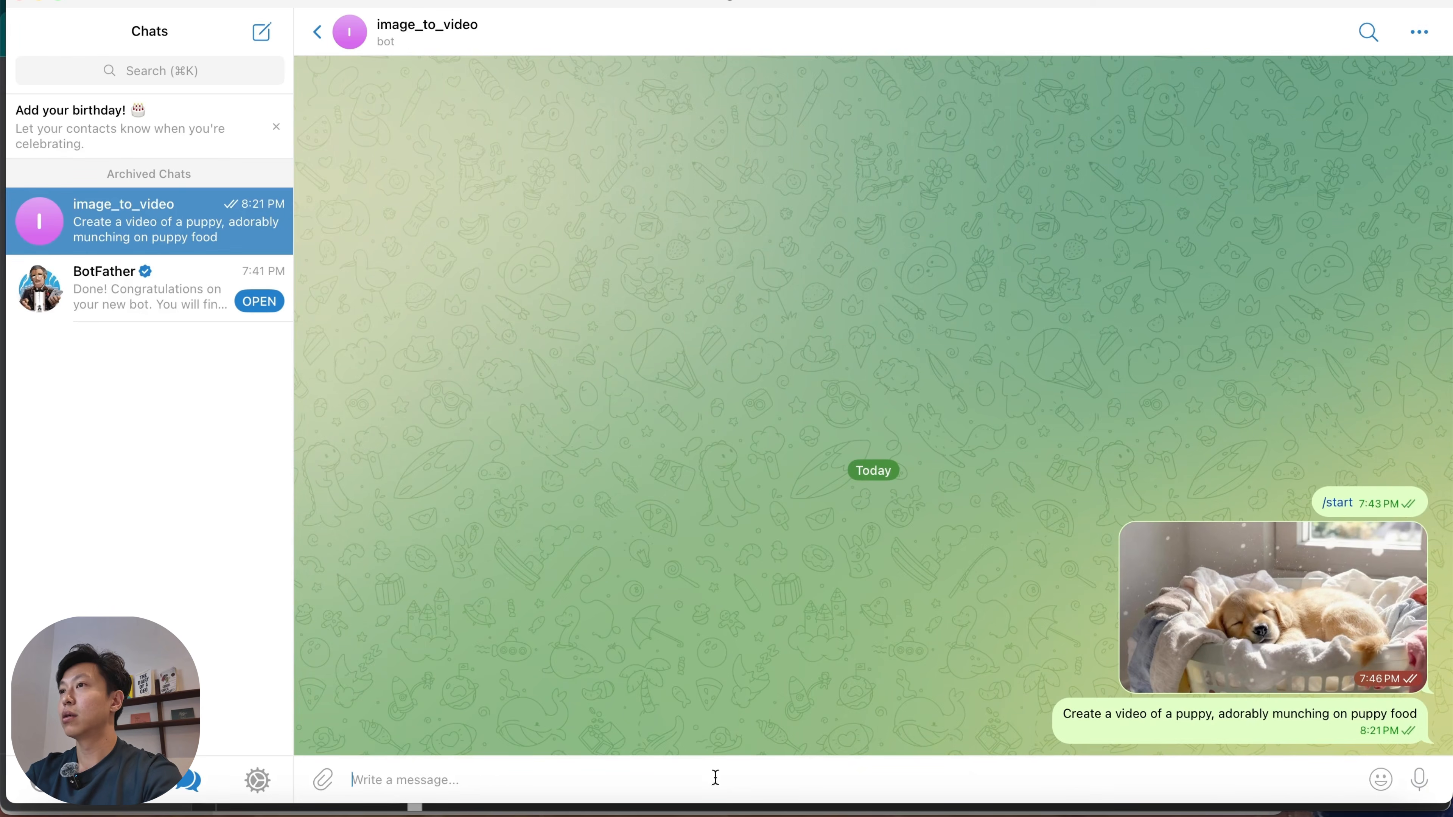
{"action": "key", "text": "super+Tab"}
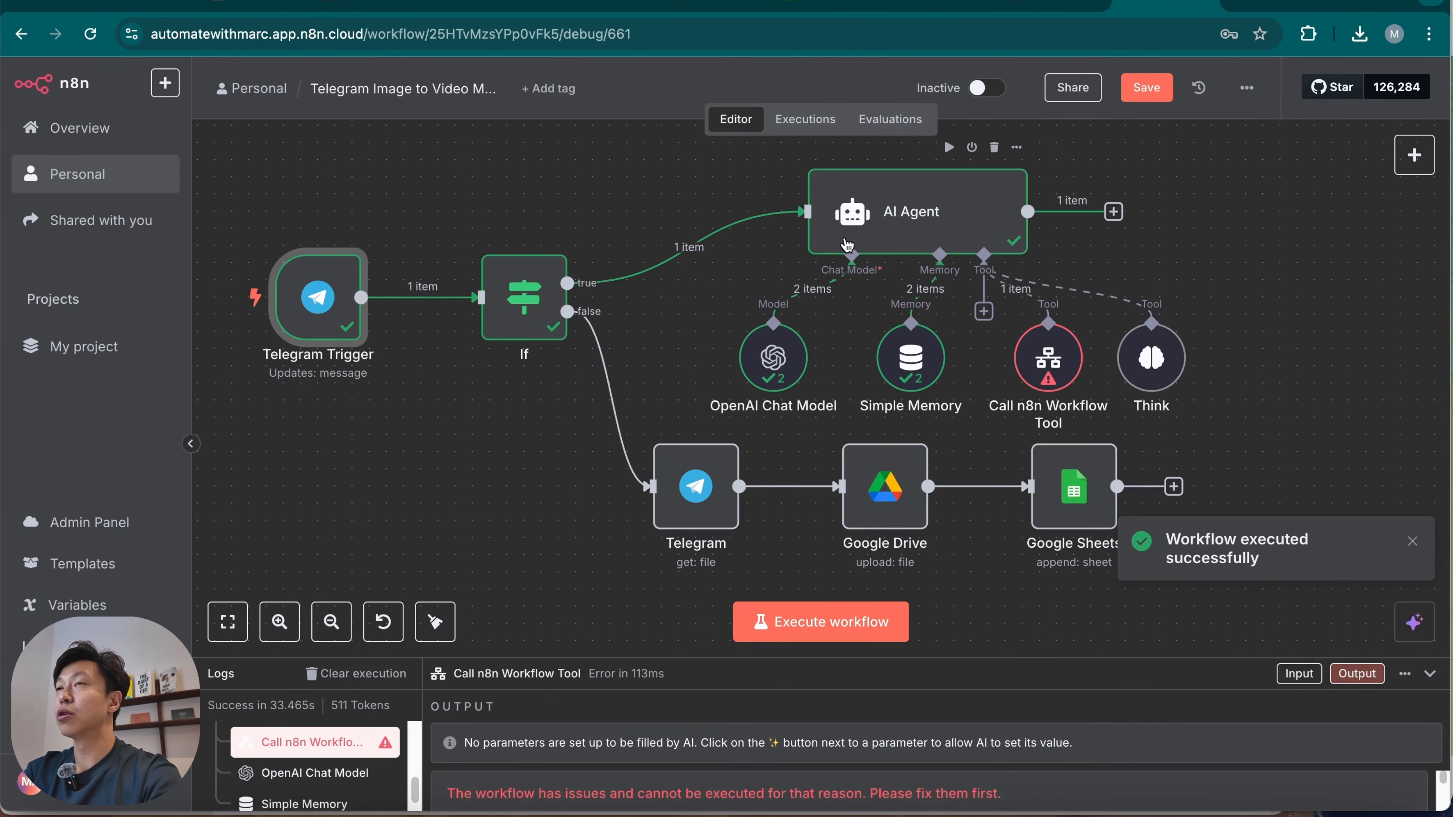
Read the AI Agent's output message and glance at the Image to video Subworkflow.
{"action": "double_click", "coordinate": [985, 217]}
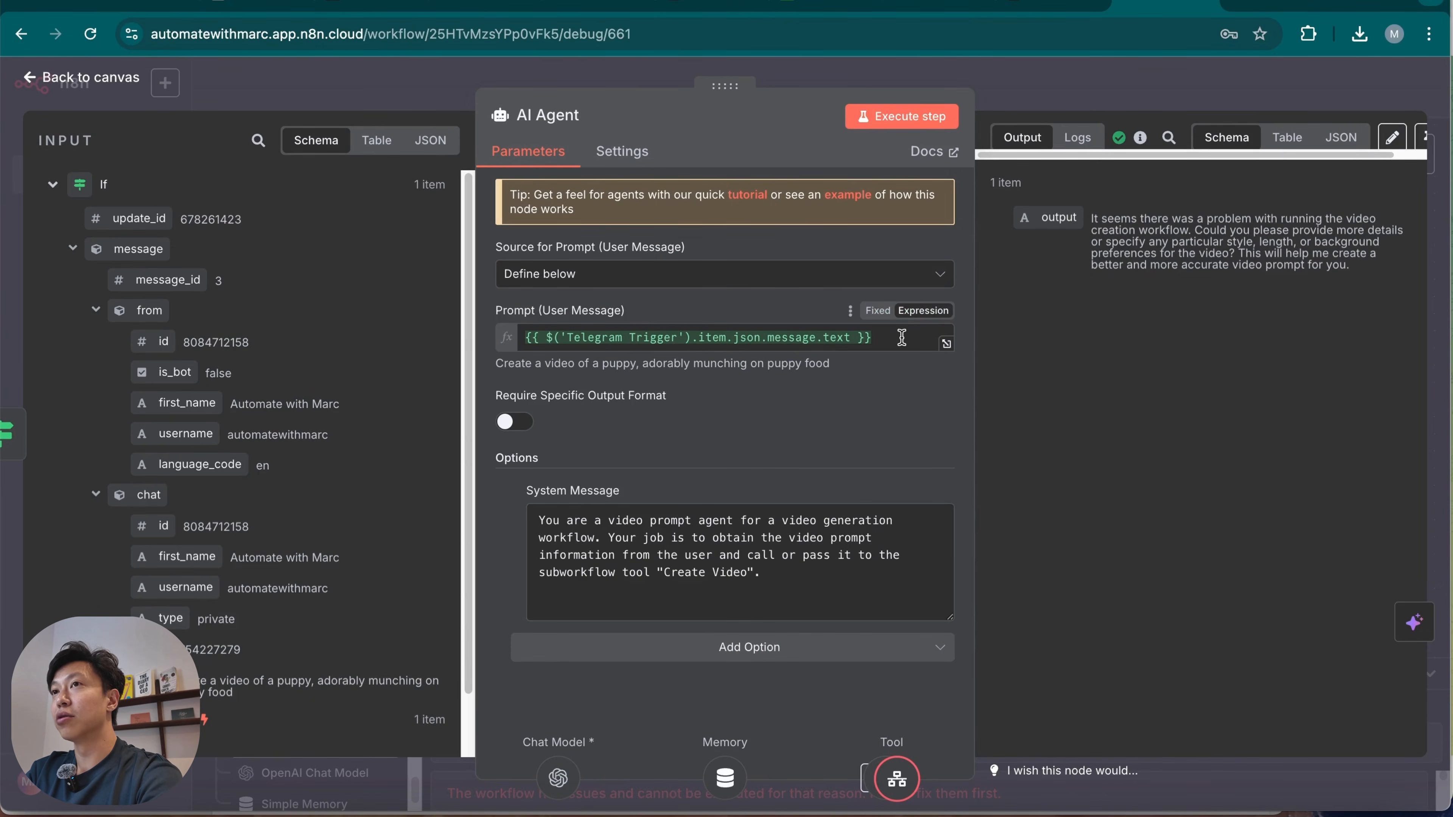
{"action": "left_click_drag", "start_coordinate": [1093, 216], "coordinate": [1241, 245]}
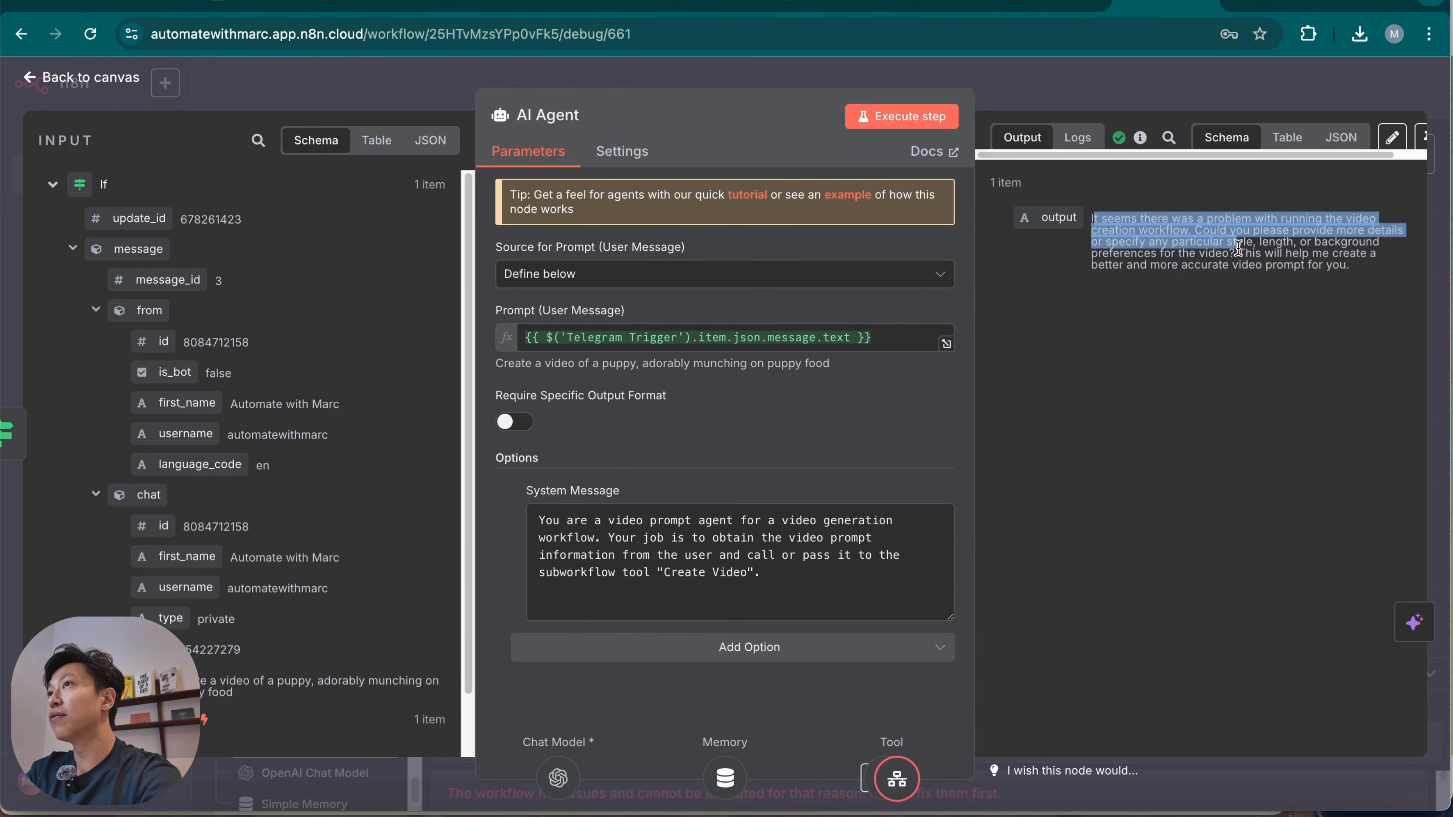
{"action": "left_click", "coordinate": [1230, 307]}
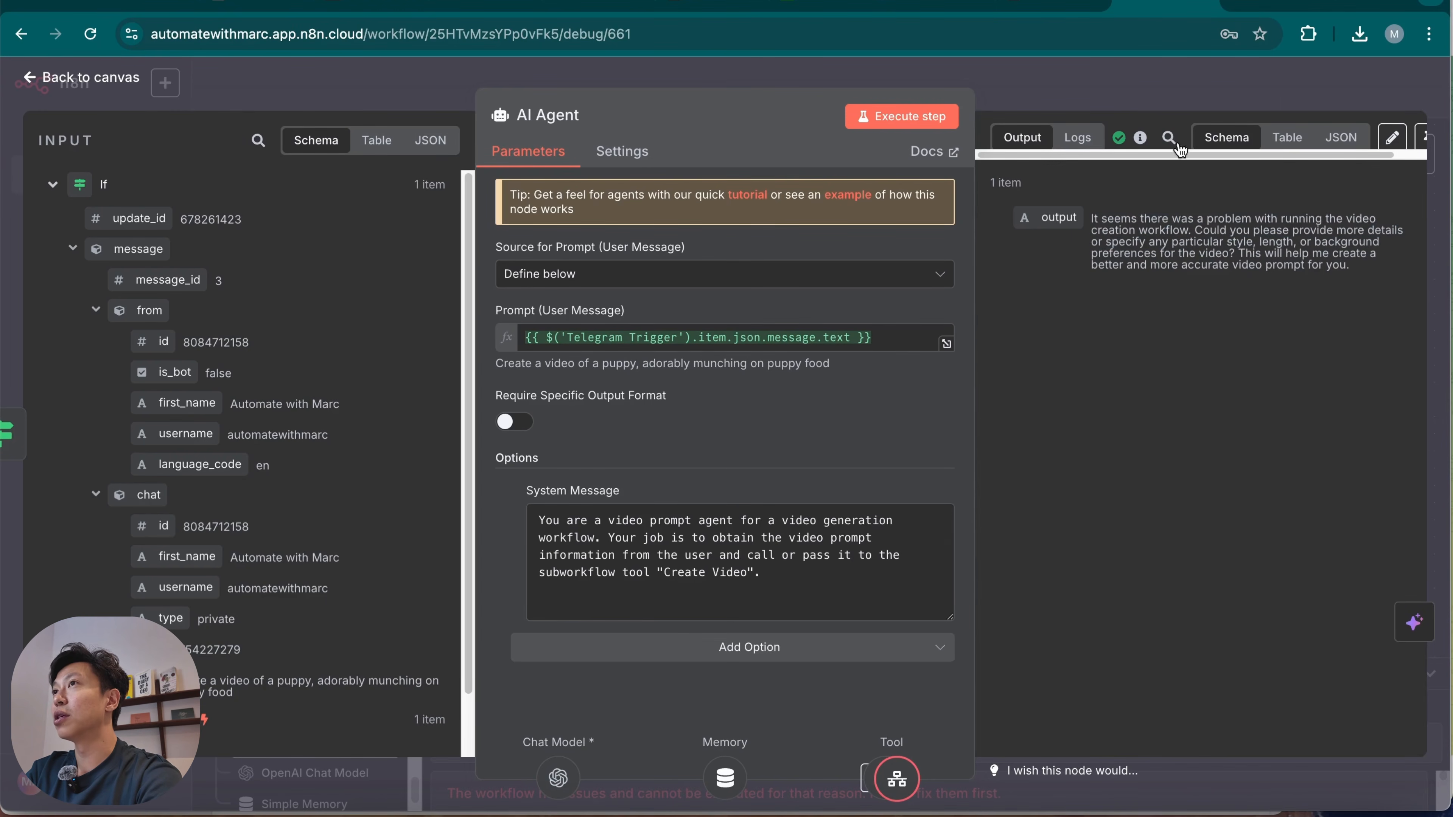
{"action": "left_click", "coordinate": [1181, 93]}
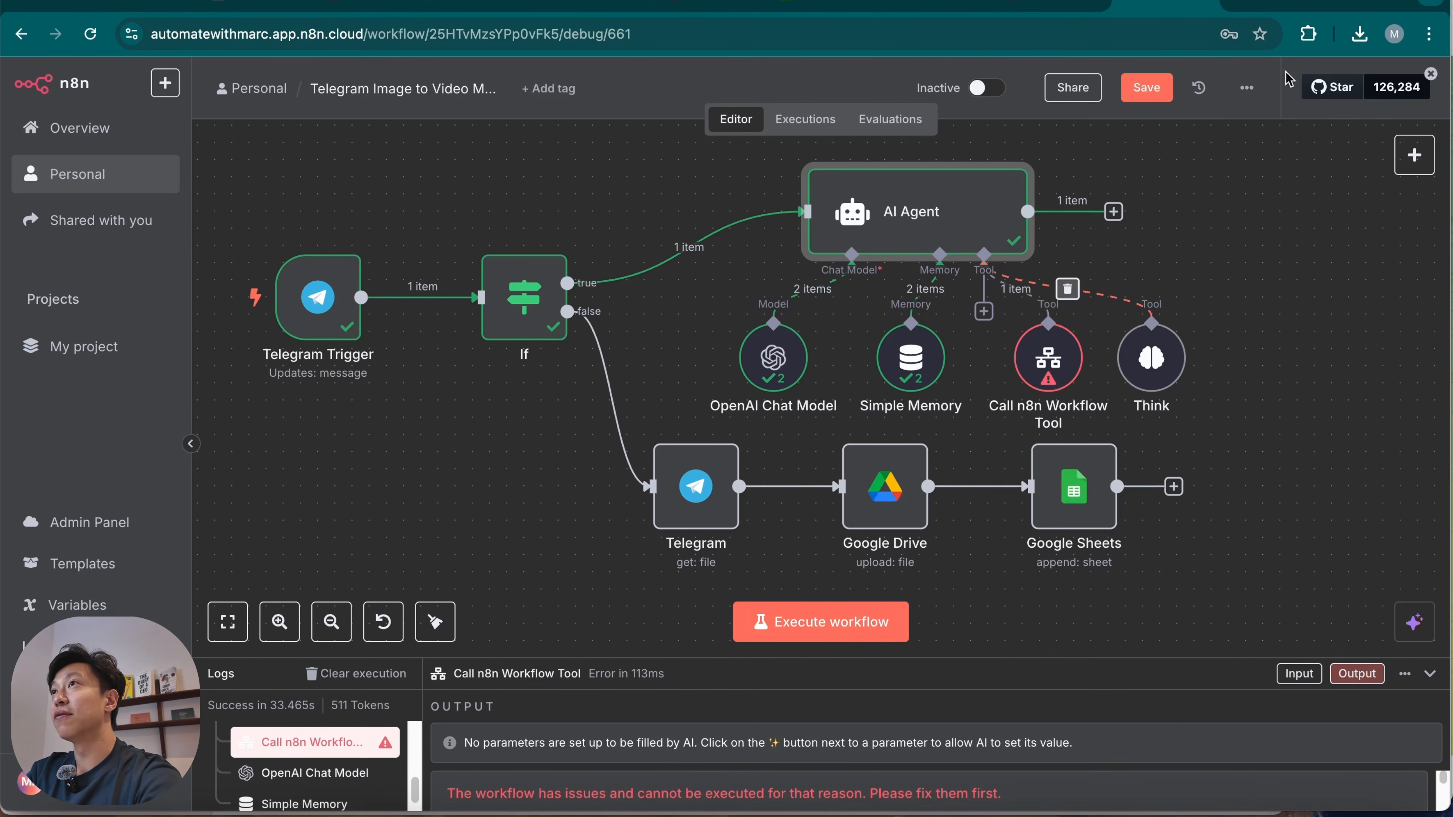
{"action": "left_click", "coordinate": [1316, 5]}
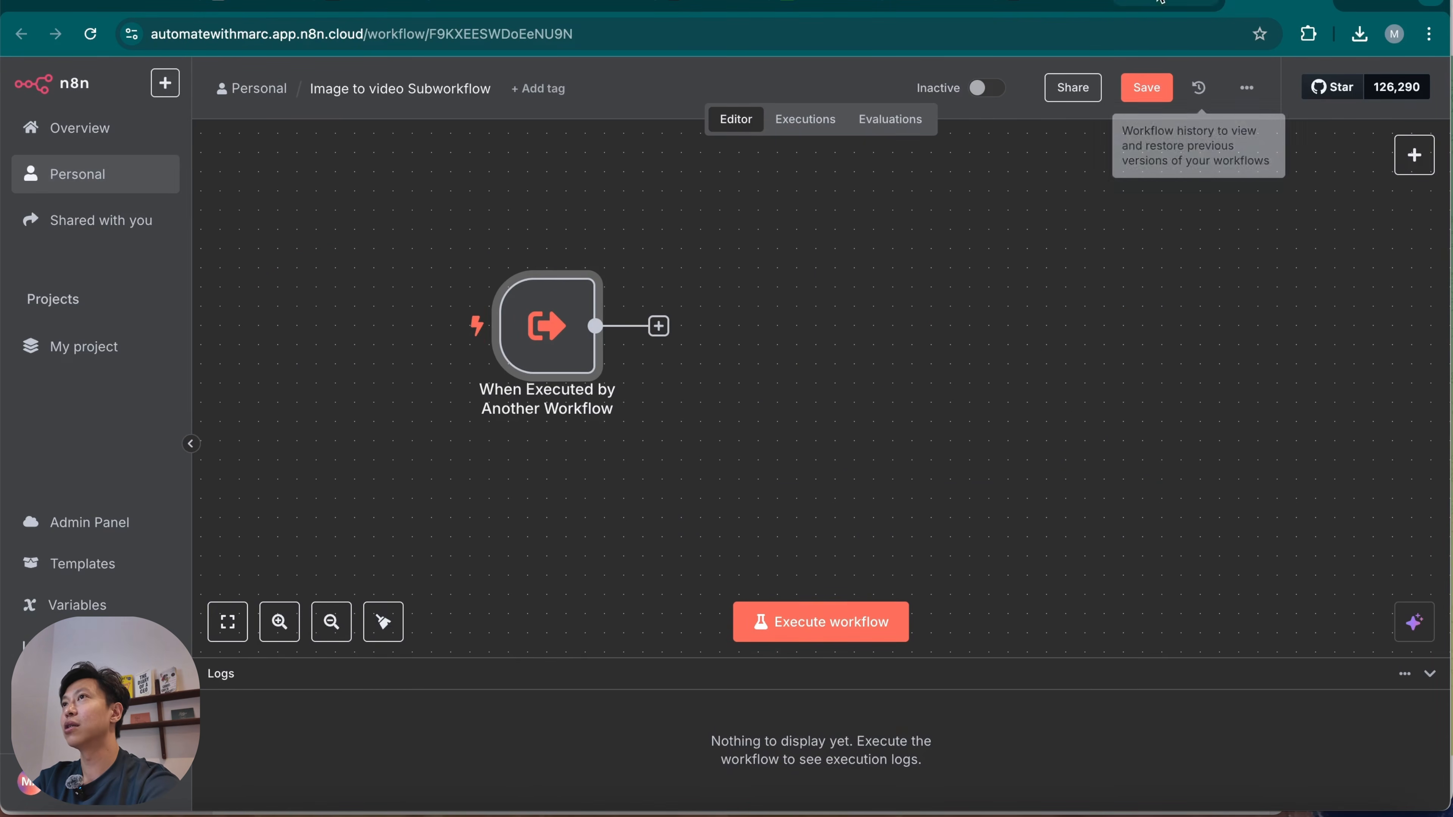
{"action": "left_click", "coordinate": [1155, 5]}
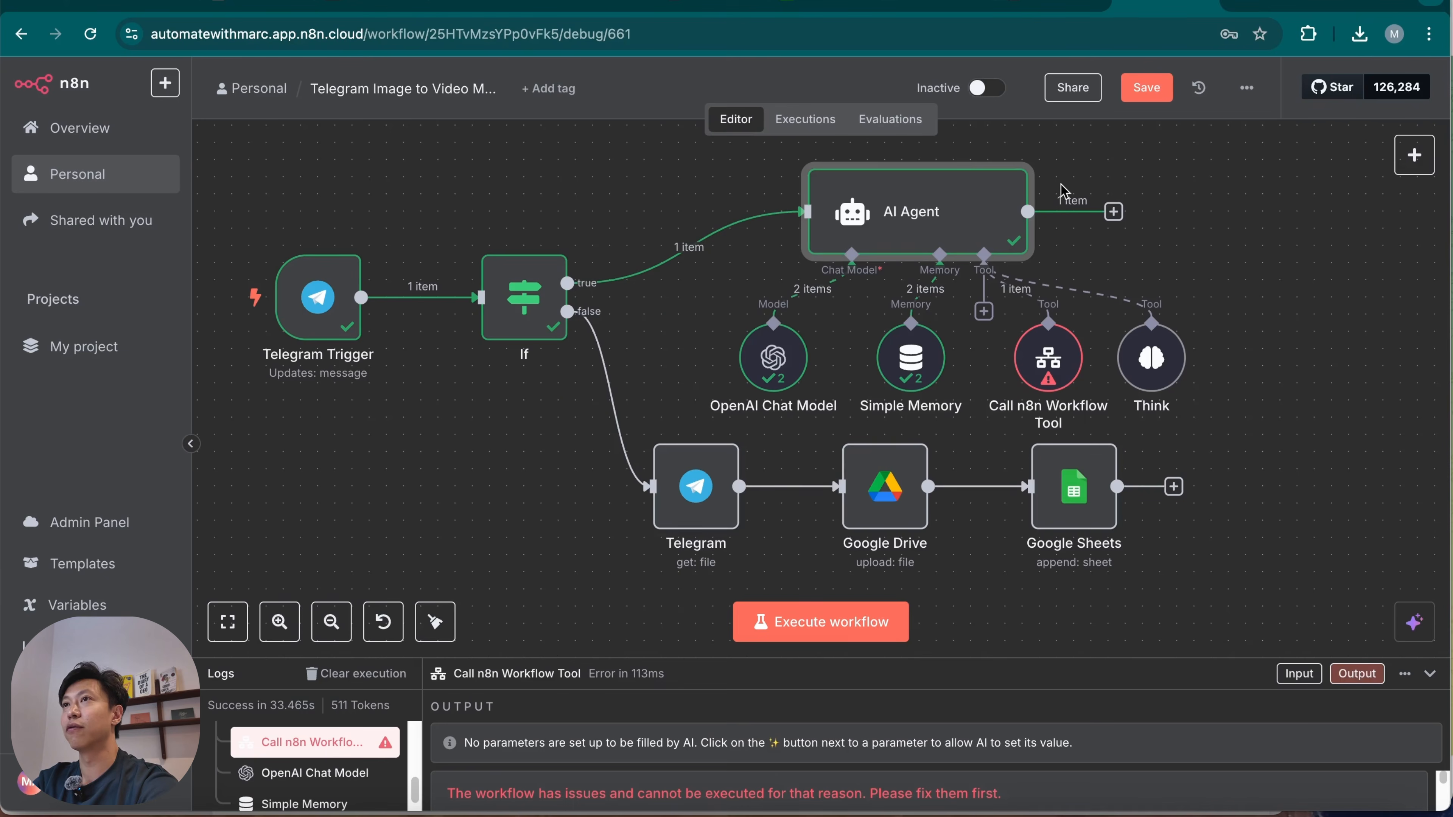
Add a Telegram node with the Send Message operation after the AI Agent's output.
{"action": "mouse_move", "coordinate": [1050, 382]}
{"action": "left_click", "coordinate": [1112, 210]}
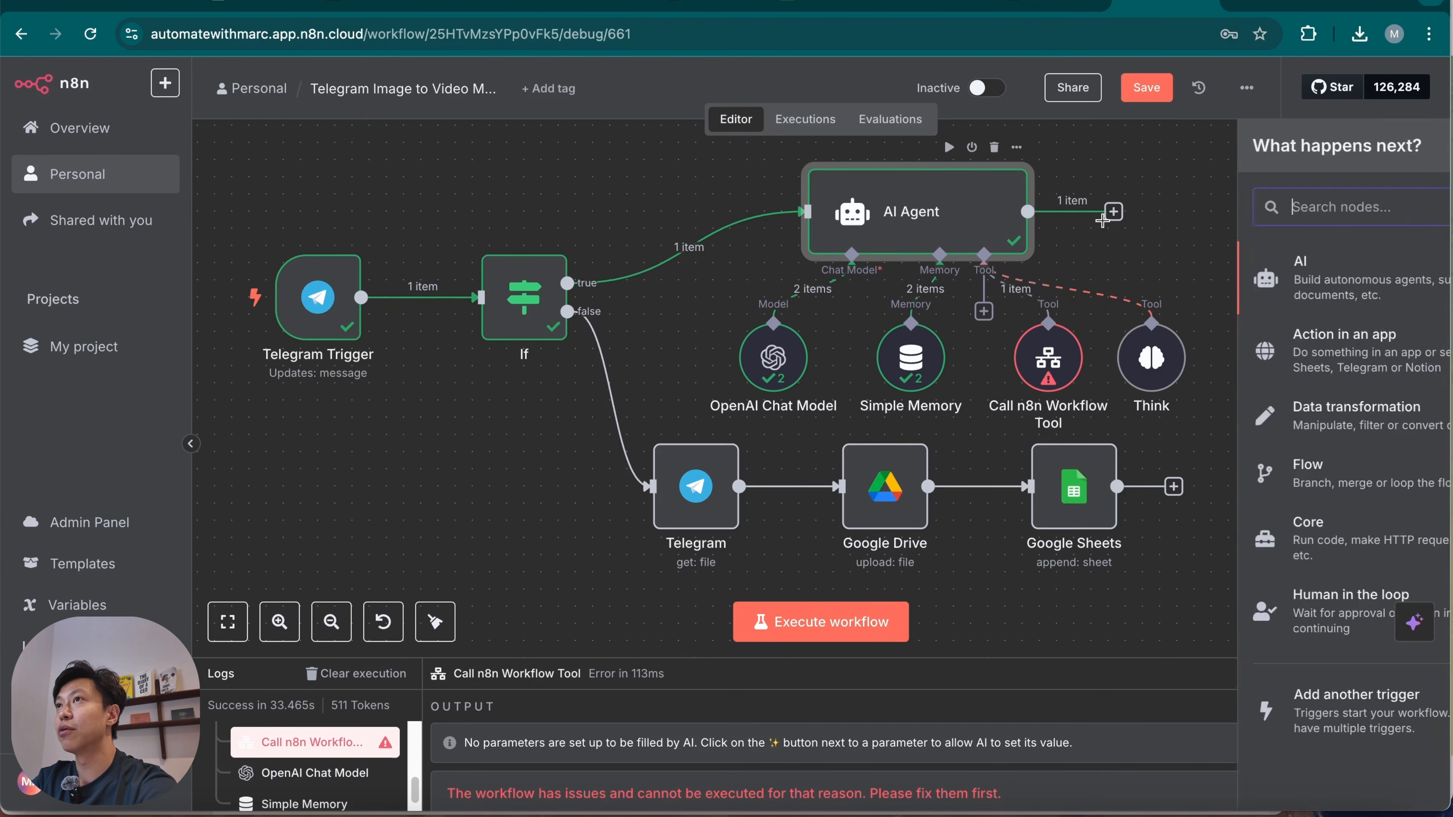
{"action": "left_click", "coordinate": [1045, 184]}
{"action": "left_click", "coordinate": [1114, 212]}
{"action": "type", "text": "tele"}
{"action": "key", "text": "Return"}
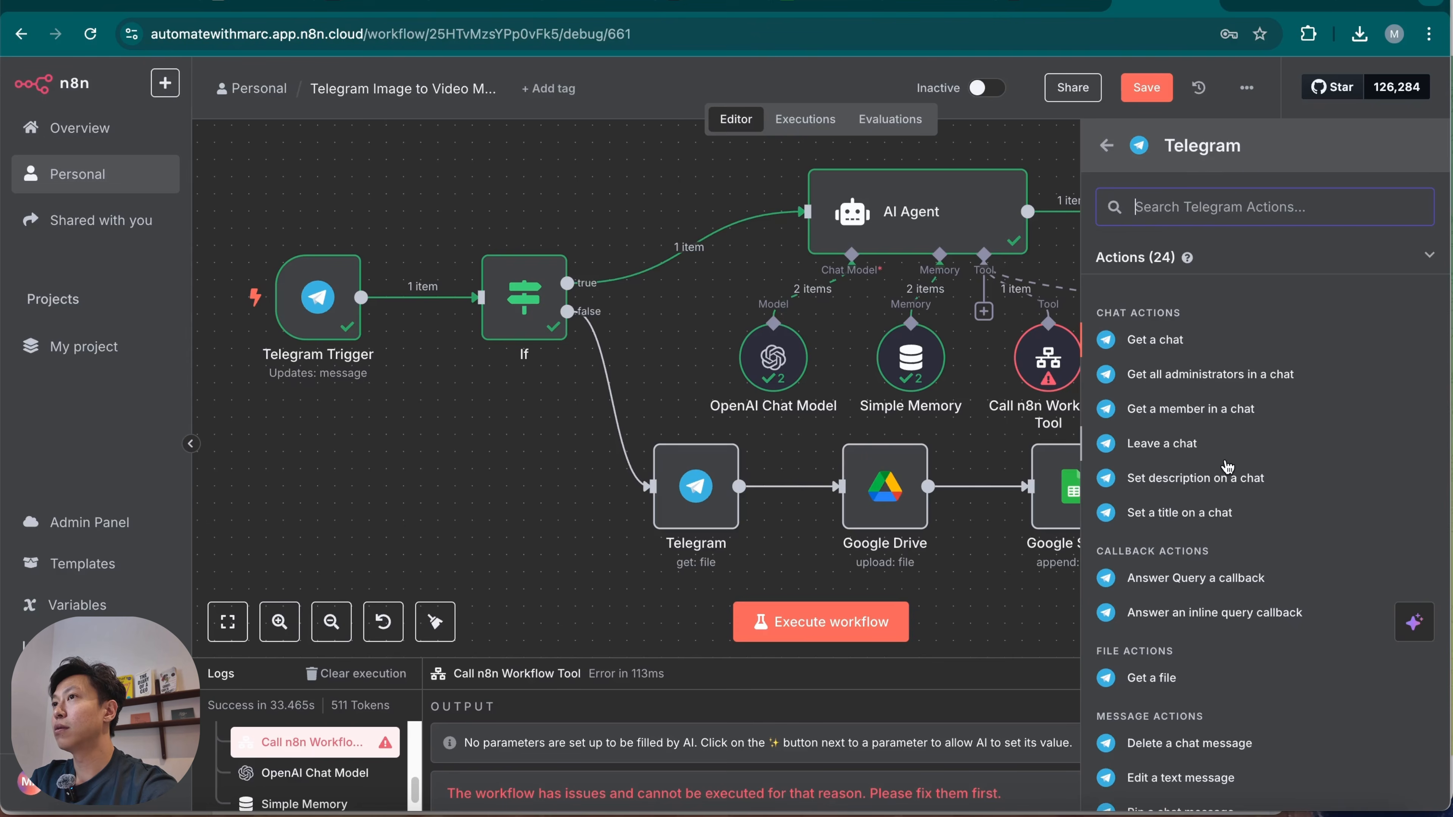
{"action": "type", "text": "send"}
{"action": "left_click", "coordinate": [1206, 516]}
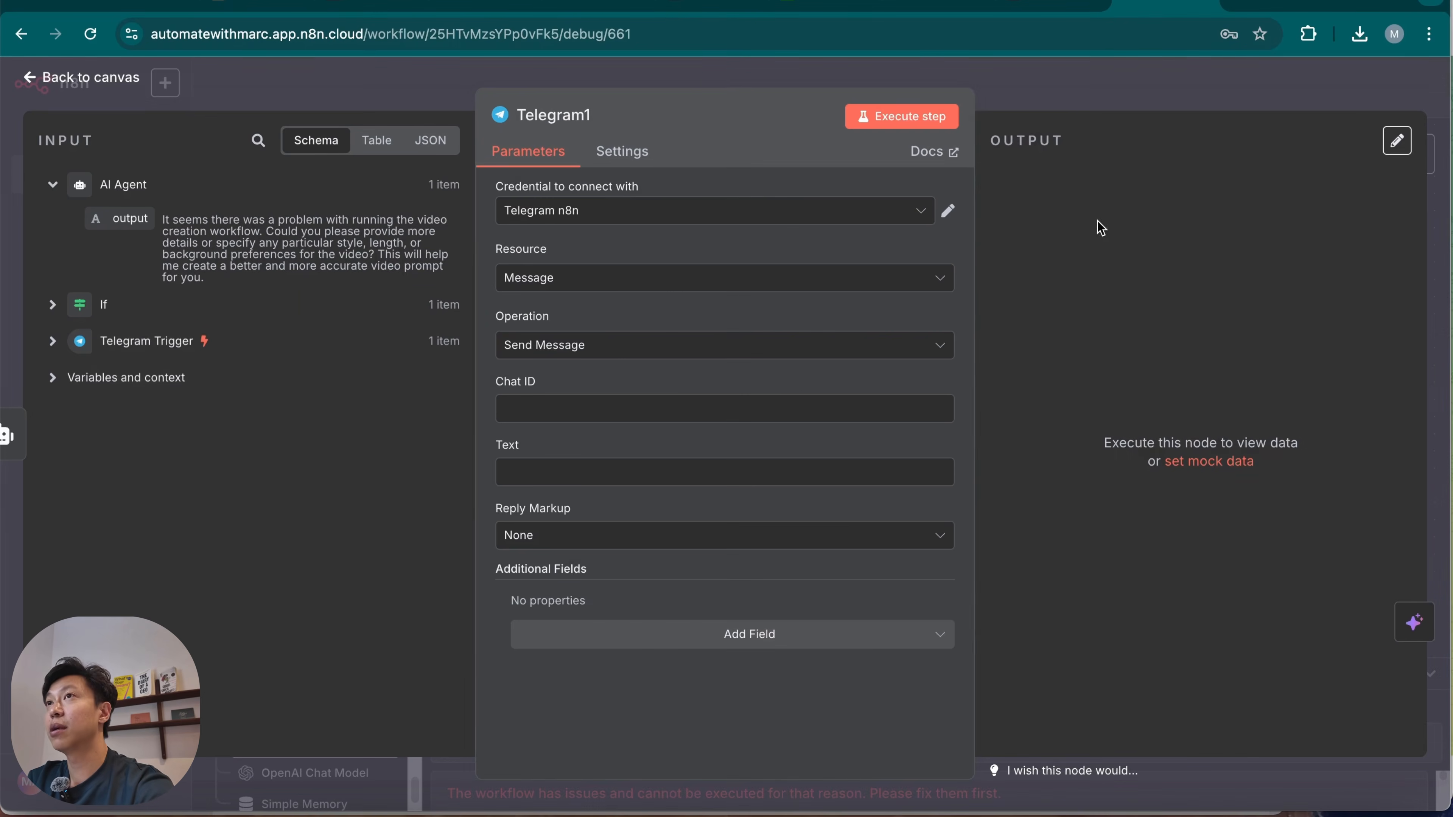
Map the Telegram Trigger's message.chat.id into the Telegram send node's Chat ID.
{"action": "left_click", "coordinate": [146, 341]}
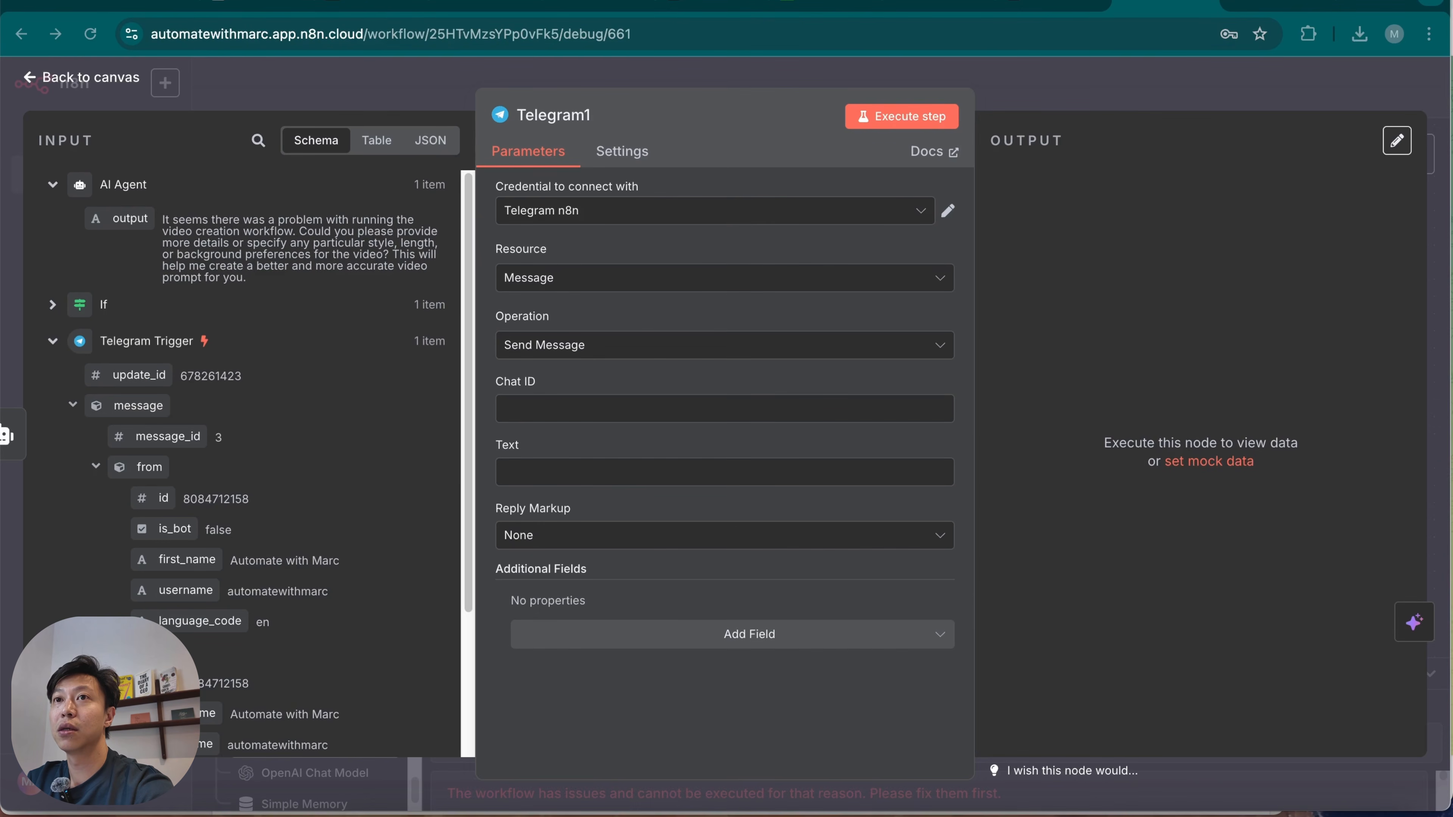
{"action": "scroll", "coordinate": [217, 608], "scroll_direction": "down", "scroll_amount": 3}
{"action": "left_click_drag", "start_coordinate": [152, 530], "coordinate": [595, 406]}
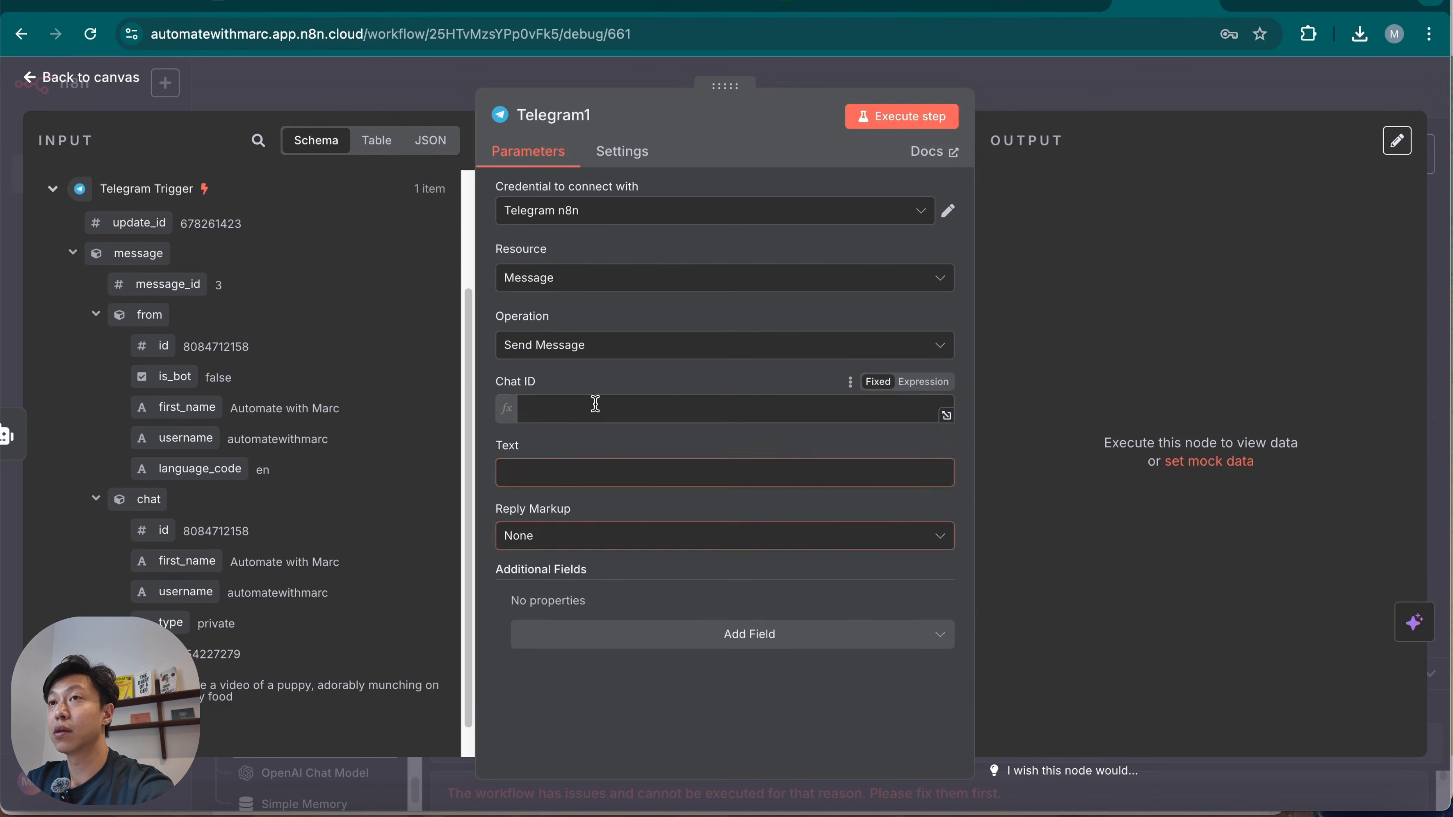
{"action": "left_click", "coordinate": [692, 388]}
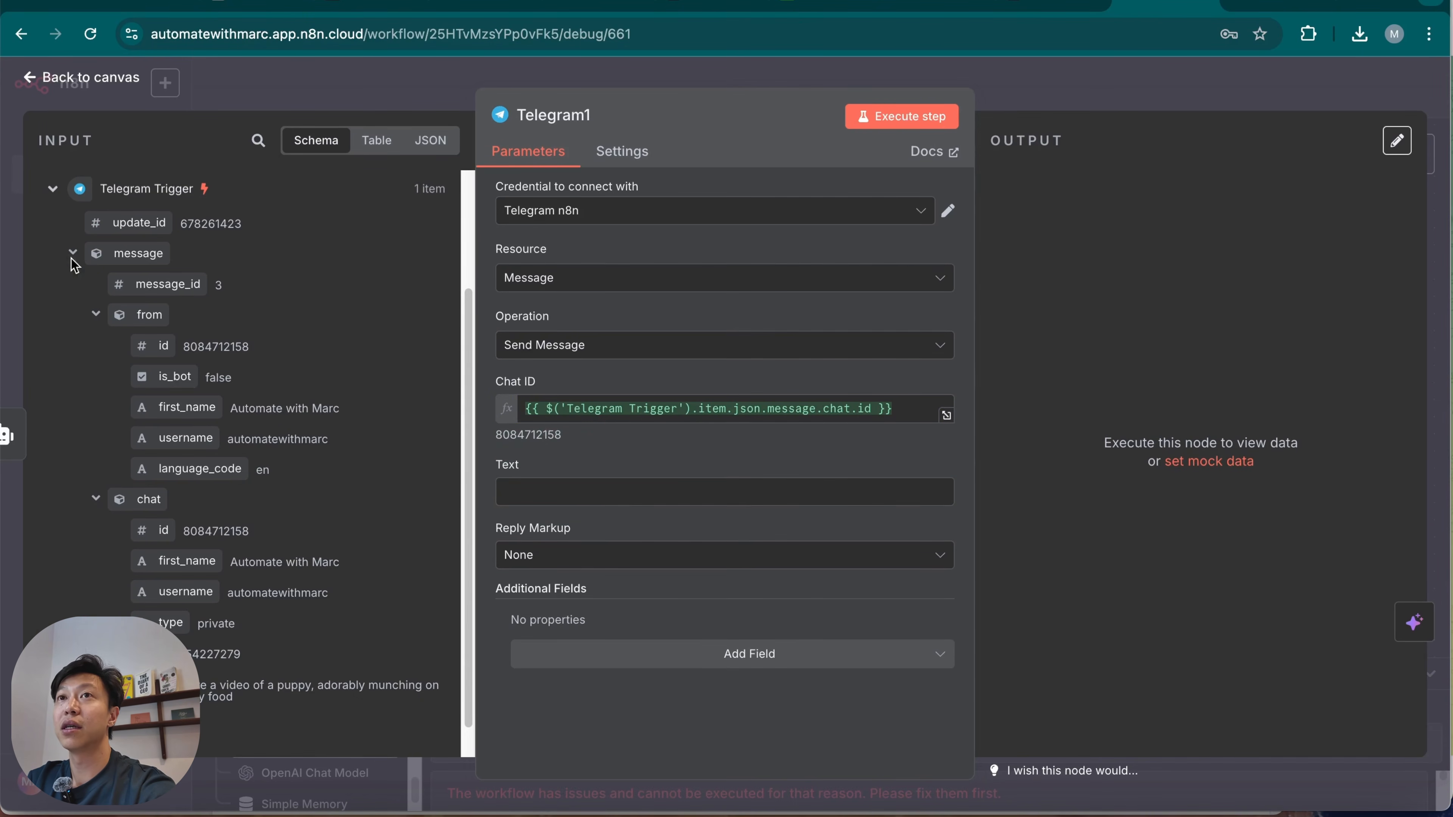
Map the AI Agent's output into the message's Text and add the Append n8n Attribution field, switched off.
{"action": "left_click", "coordinate": [53, 189]}
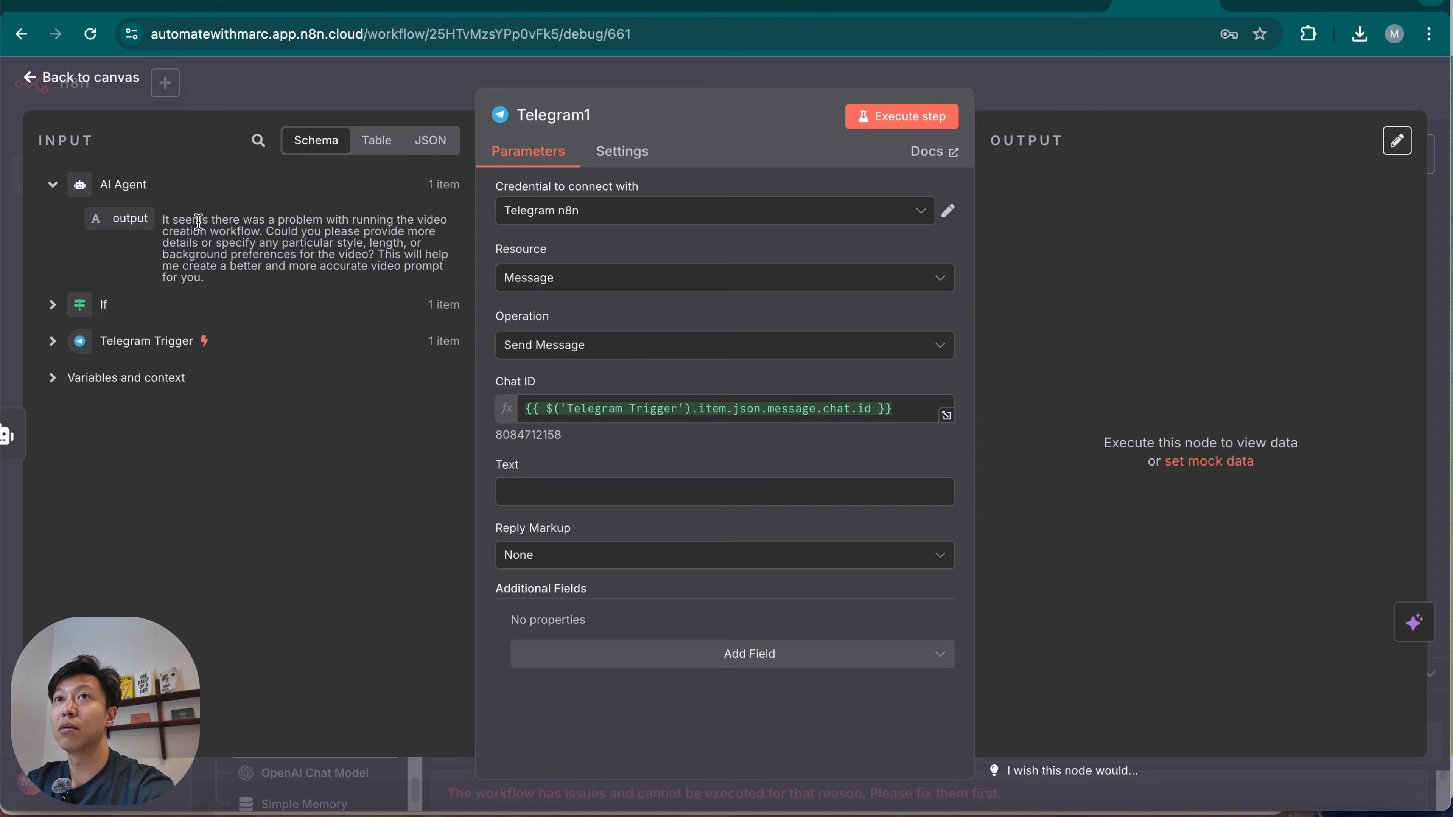
{"action": "left_click_drag", "start_coordinate": [91, 209], "coordinate": [572, 491]}
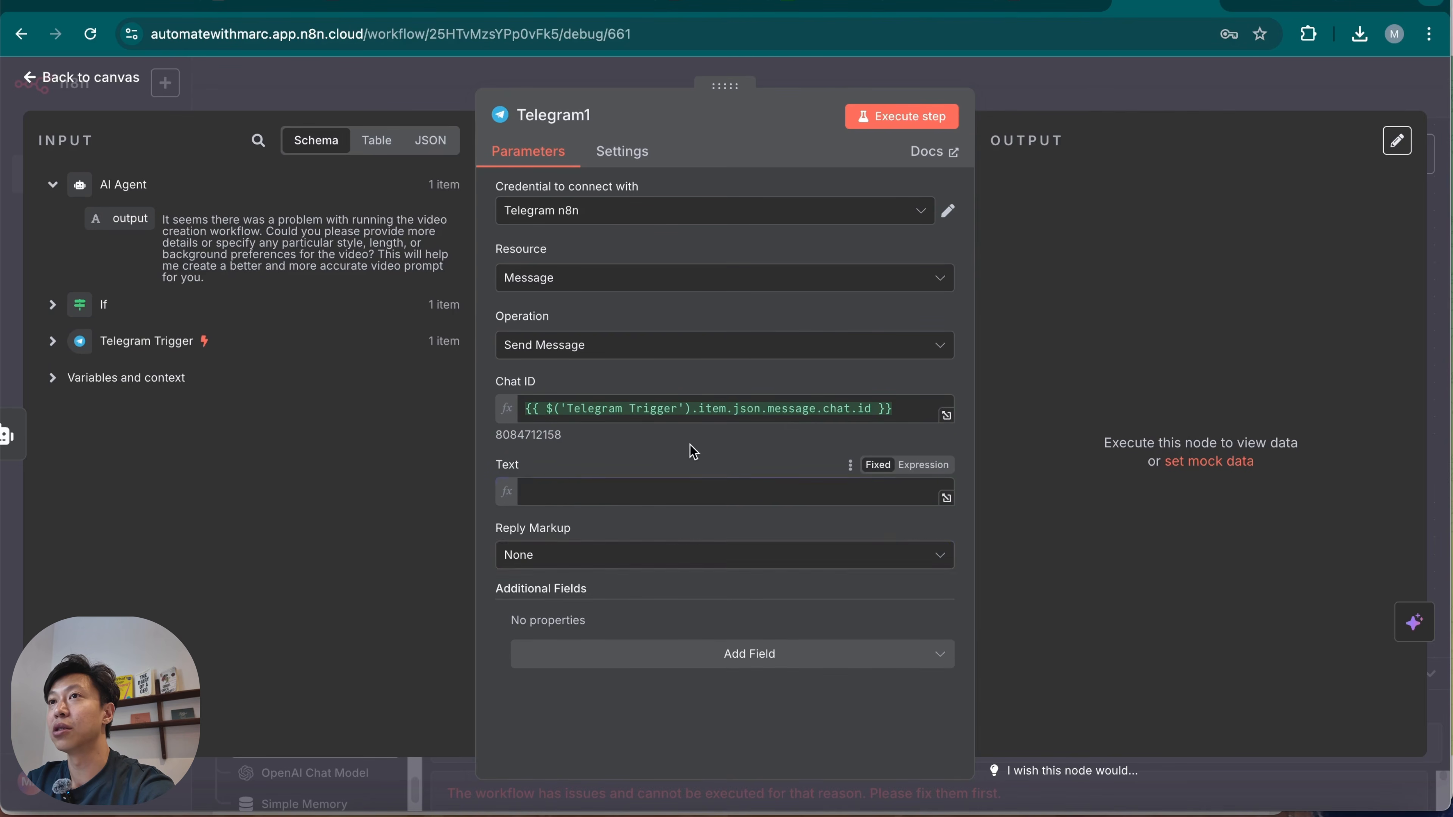
{"action": "left_click", "coordinate": [840, 449]}
{"action": "left_click", "coordinate": [629, 575]}
{"action": "left_click", "coordinate": [680, 685]}
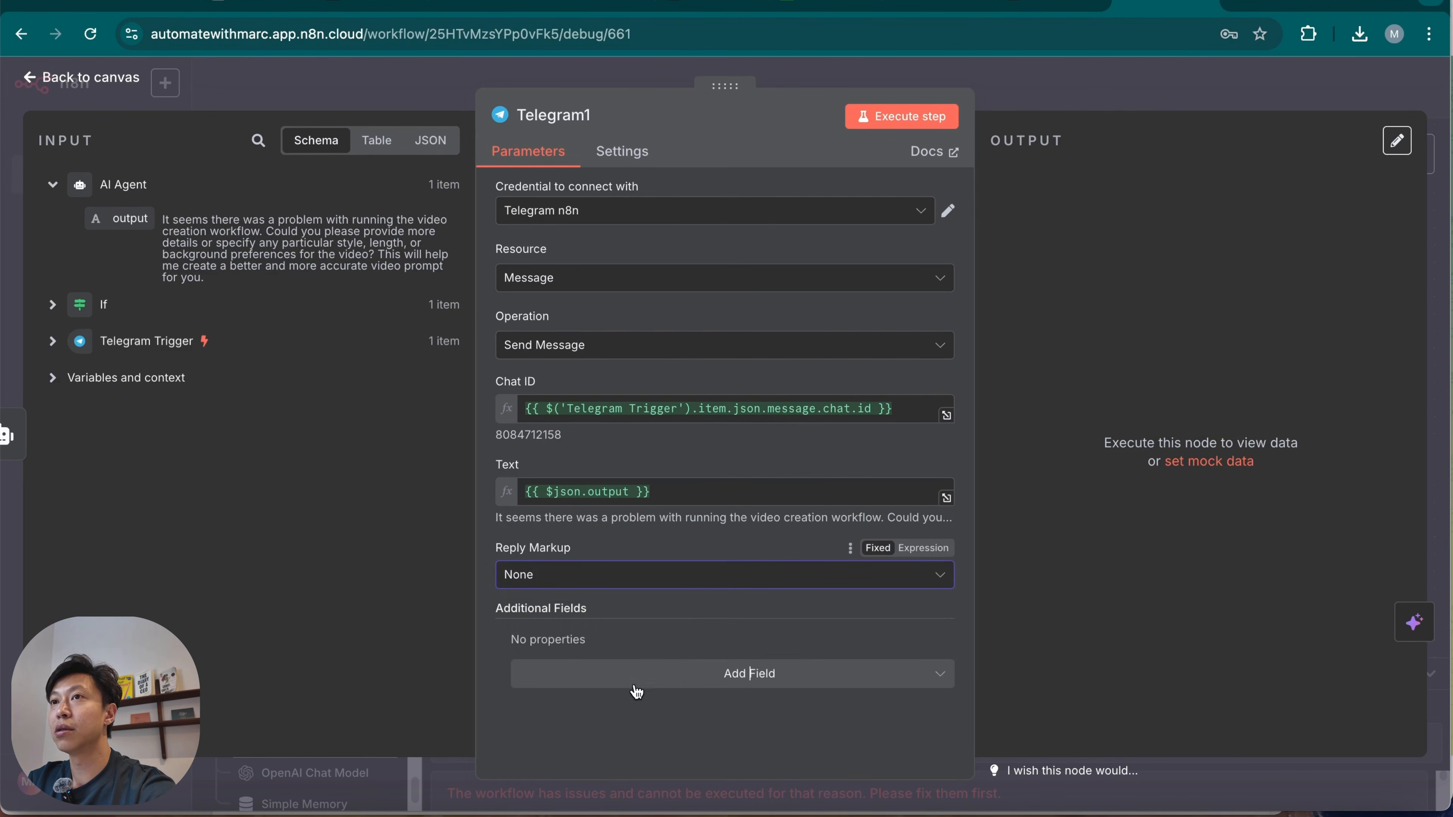
{"action": "left_click", "coordinate": [638, 691]}
{"action": "left_click", "coordinate": [715, 465]}
{"action": "left_click", "coordinate": [547, 667]}
Test the Telegram send step and rerun it with the credential switched to Telegram account 4.
{"action": "left_click", "coordinate": [918, 115]}
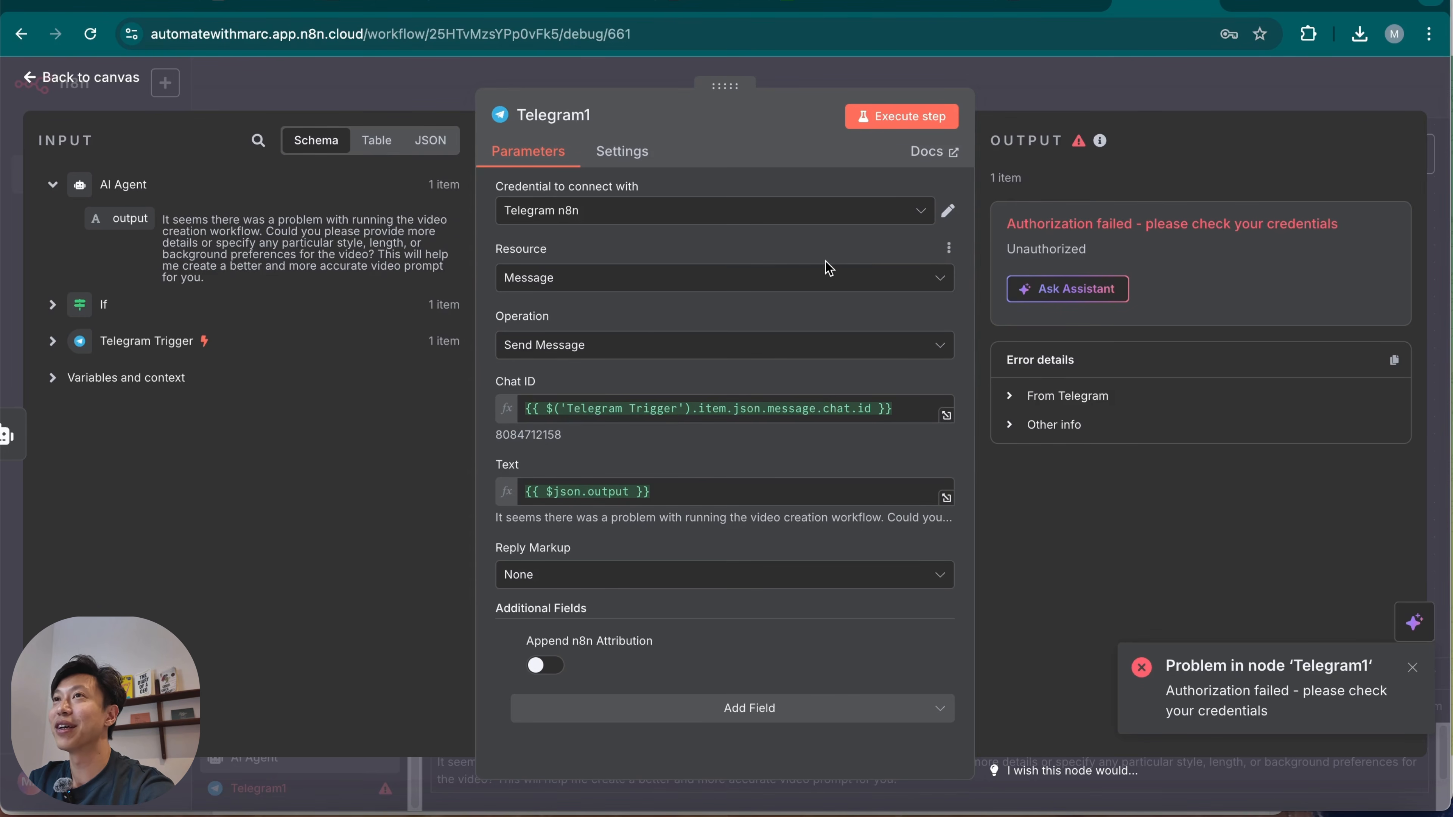
{"action": "left_click", "coordinate": [863, 211]}
{"action": "left_click", "coordinate": [867, 237]}
{"action": "left_click", "coordinate": [896, 114]}
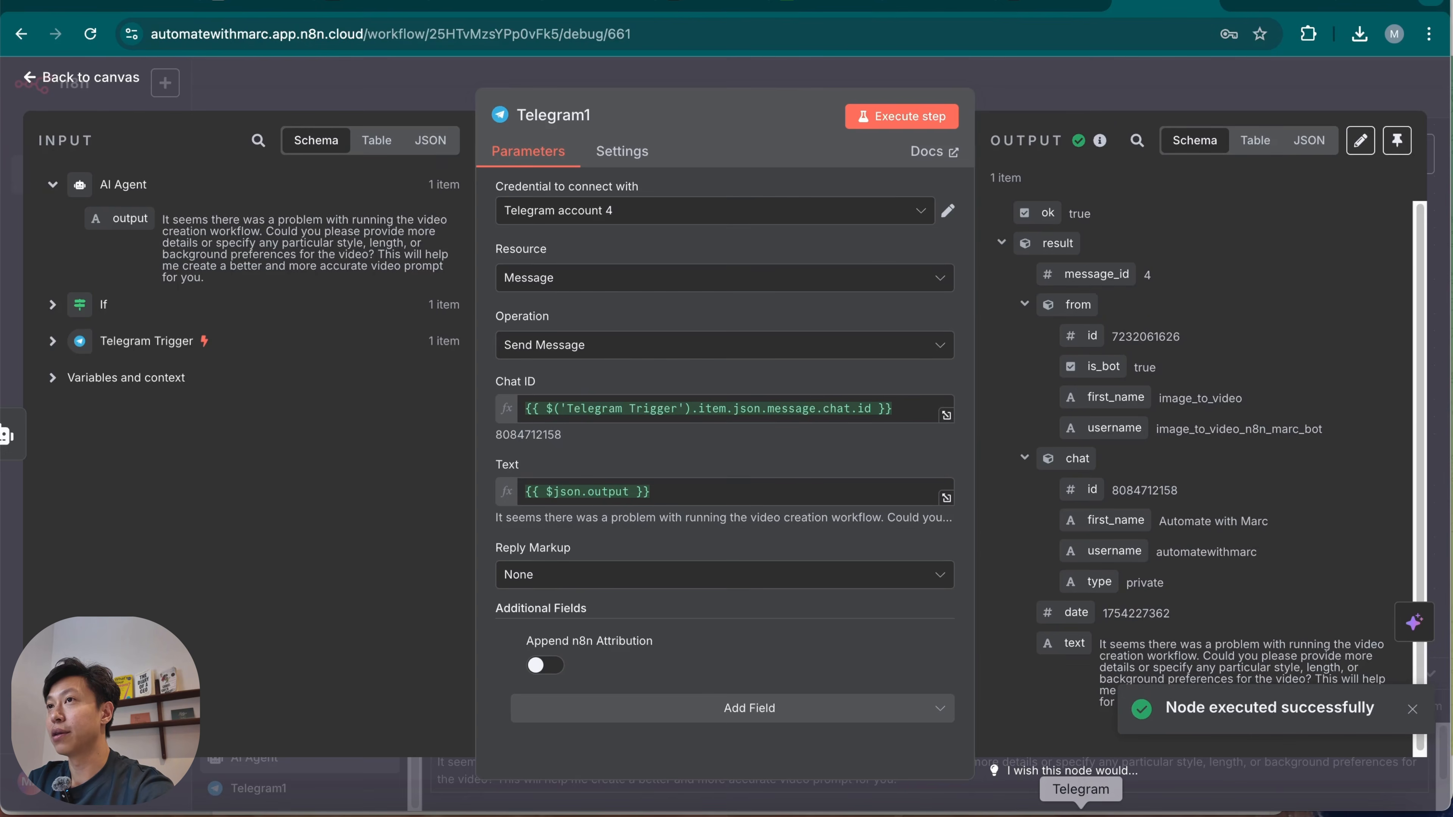
Switch to Telegram and read the bot's reply in the image_to_video chat.
{"action": "left_click", "coordinate": [1081, 811]}
{"action": "left_click_drag", "start_coordinate": [341, 688], "coordinate": [546, 689]}
{"action": "left_click_drag", "start_coordinate": [456, 690], "coordinate": [603, 699]}
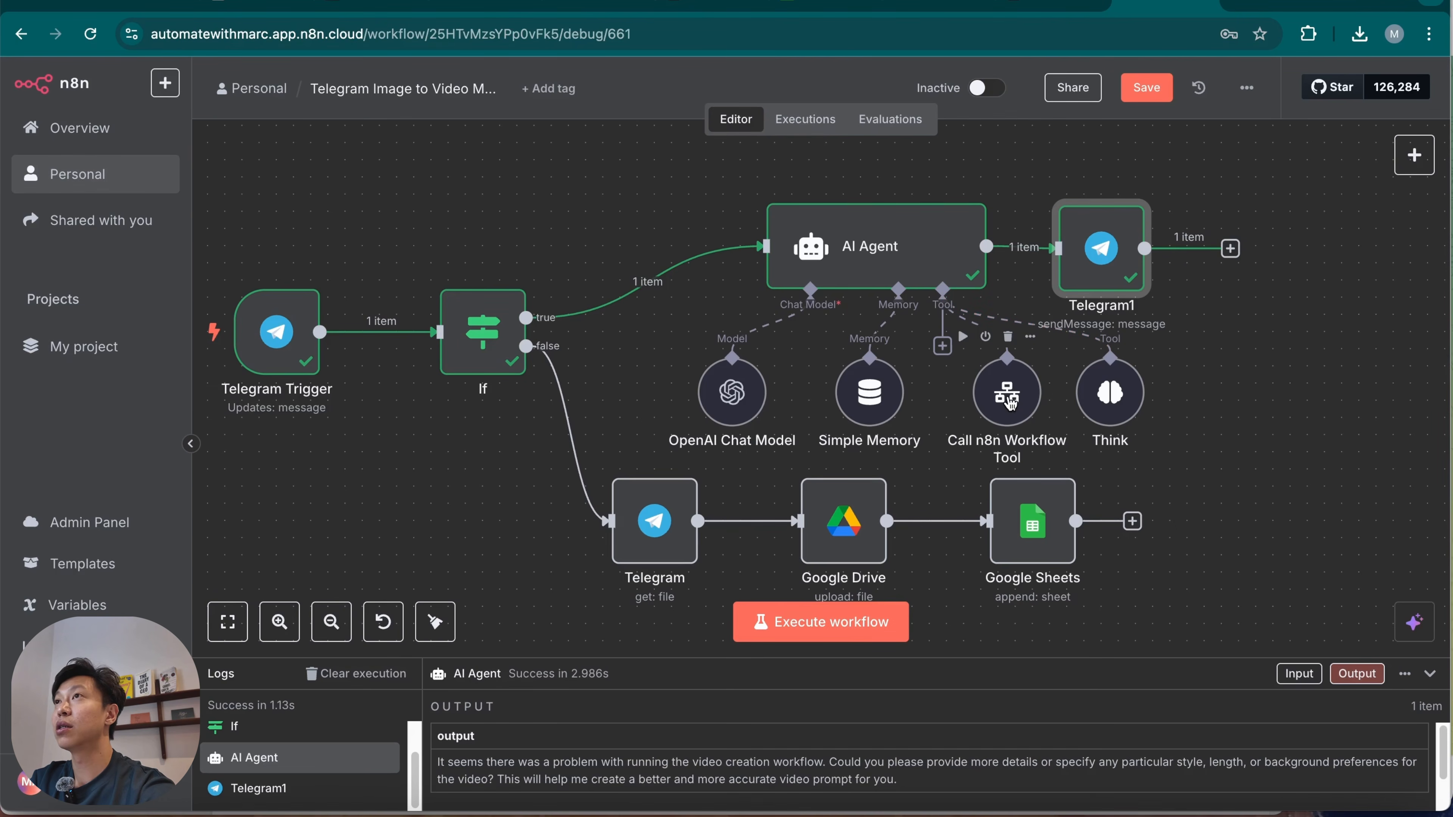
In the Image to video Subworkflow, add an OpenAI Message a model node after the When Executed by Another Workflow trigger.
{"action": "left_click", "coordinate": [1279, 3]}
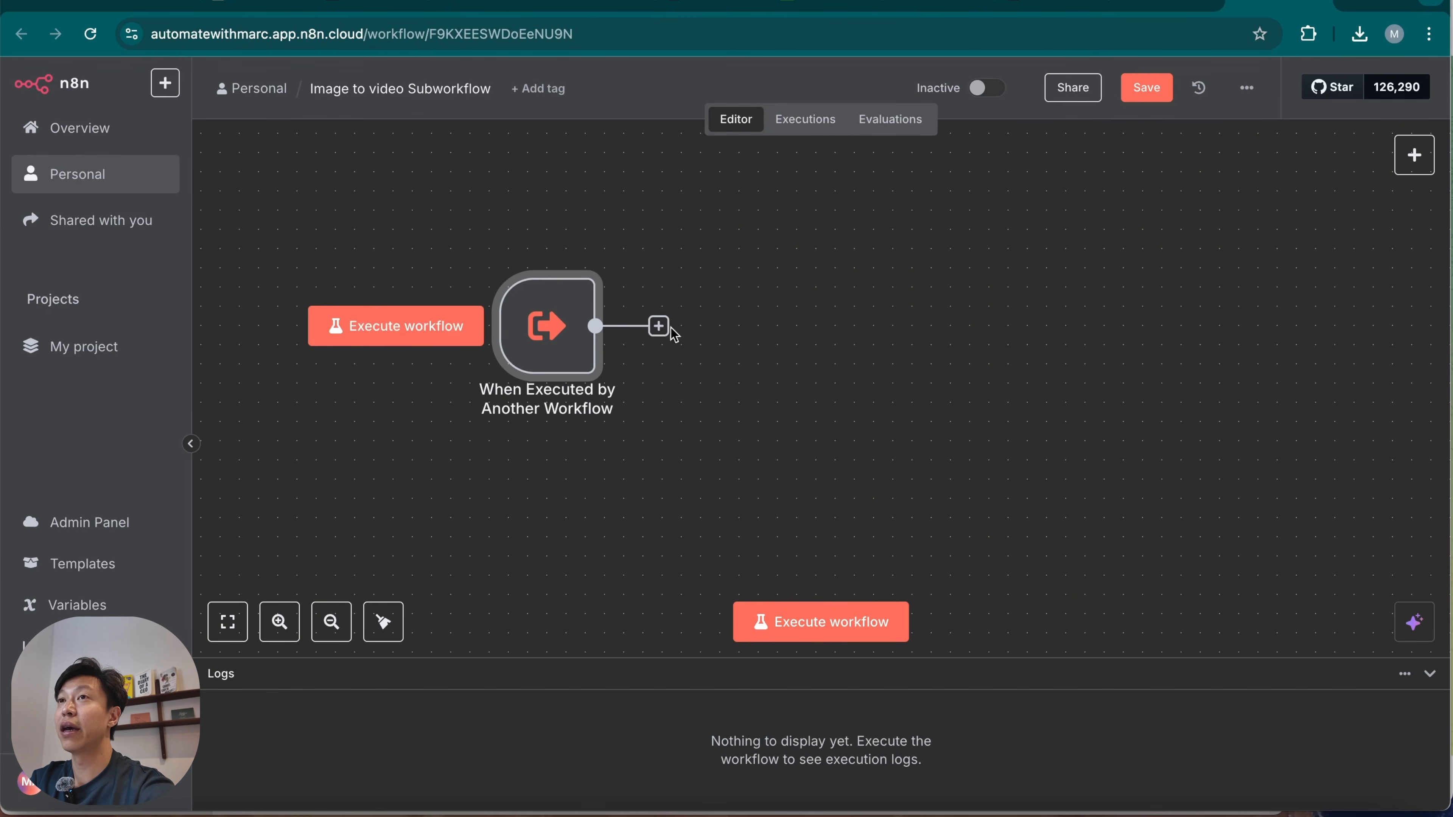
{"action": "left_click", "coordinate": [660, 327]}
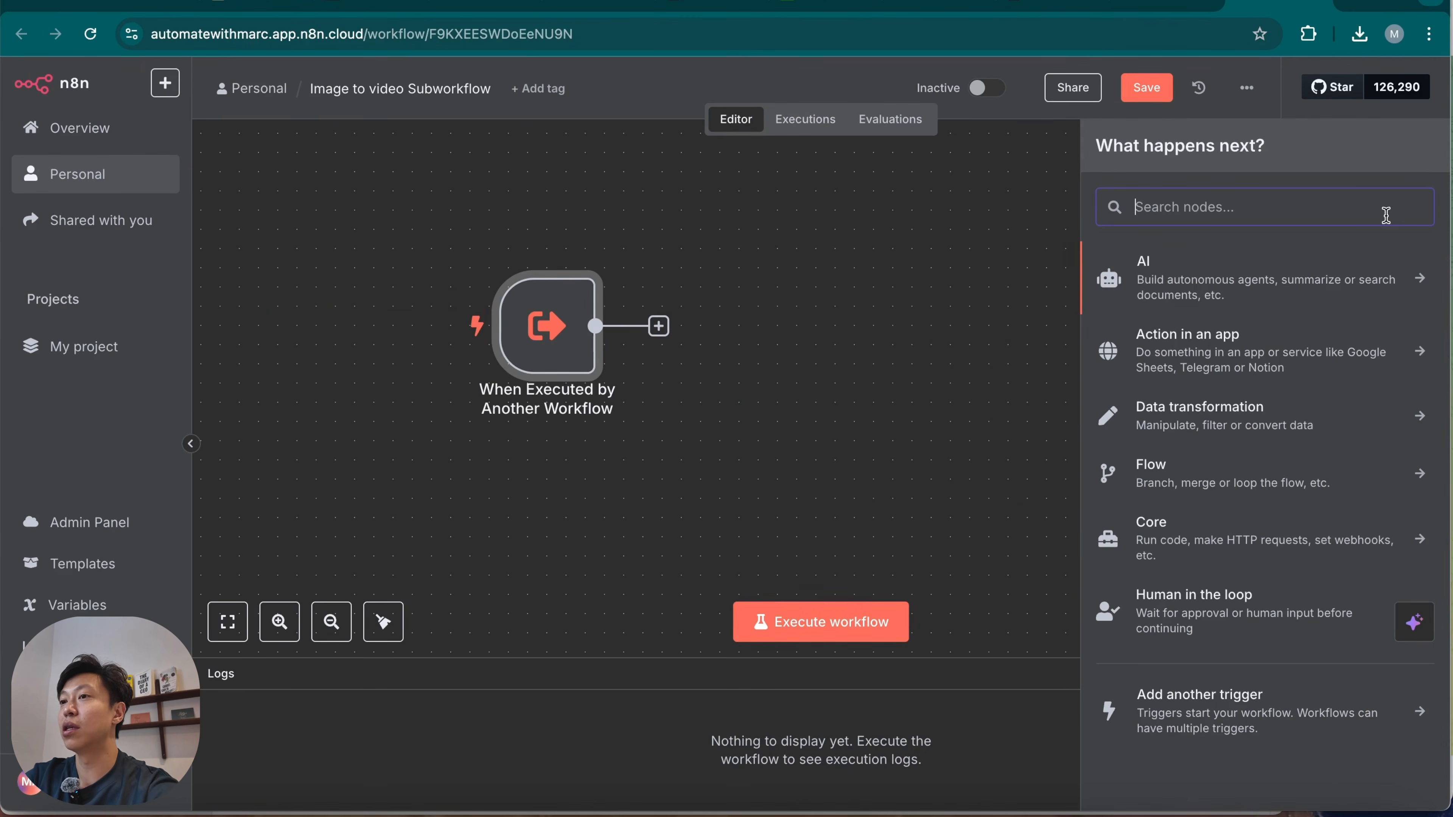
{"action": "type", "text": "ai"}
{"action": "key", "text": "BackSpace"}
{"action": "key", "text": "BackSpace"}
{"action": "type", "text": "open"}
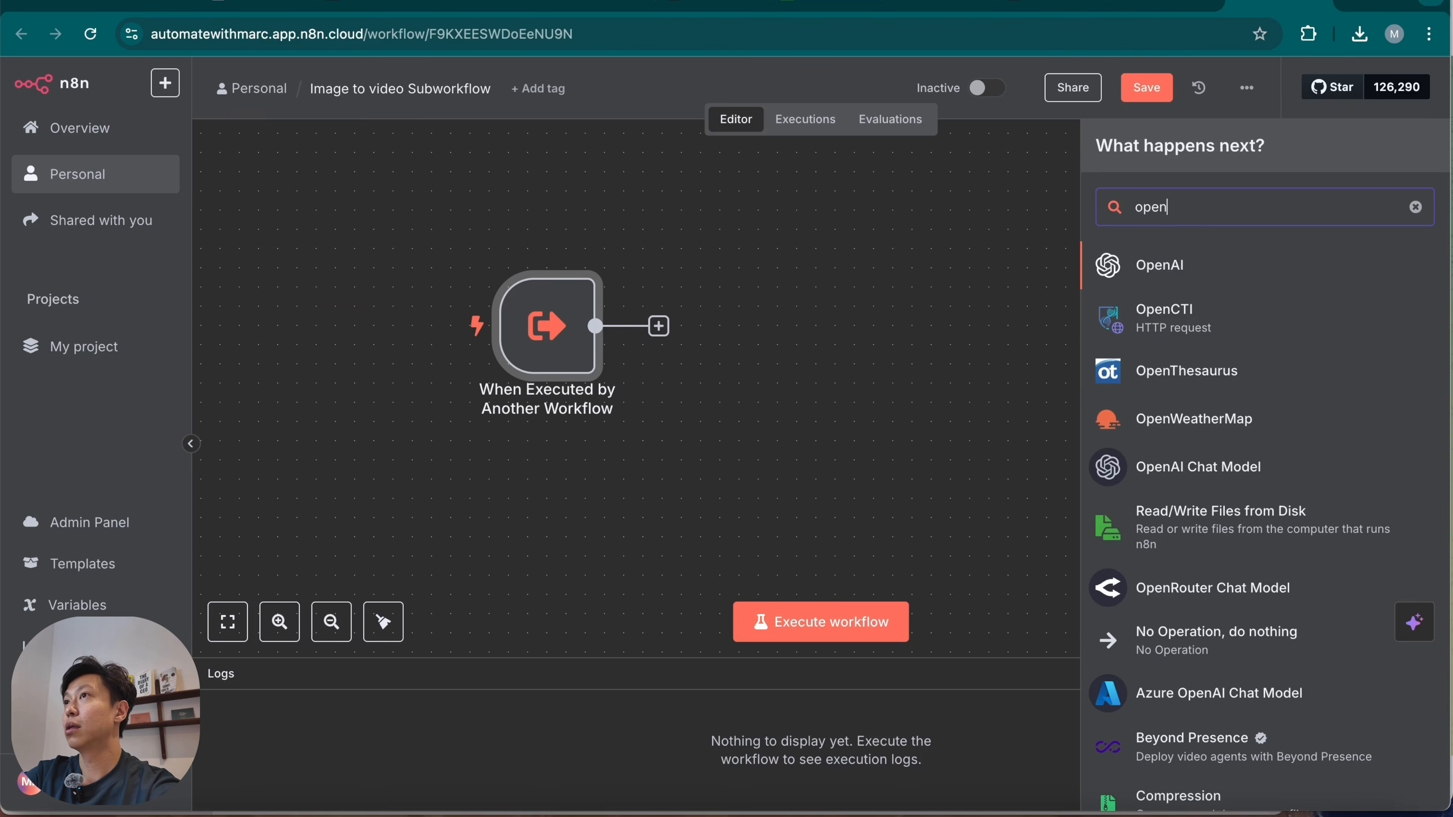
{"action": "left_click", "coordinate": [1314, 271]}
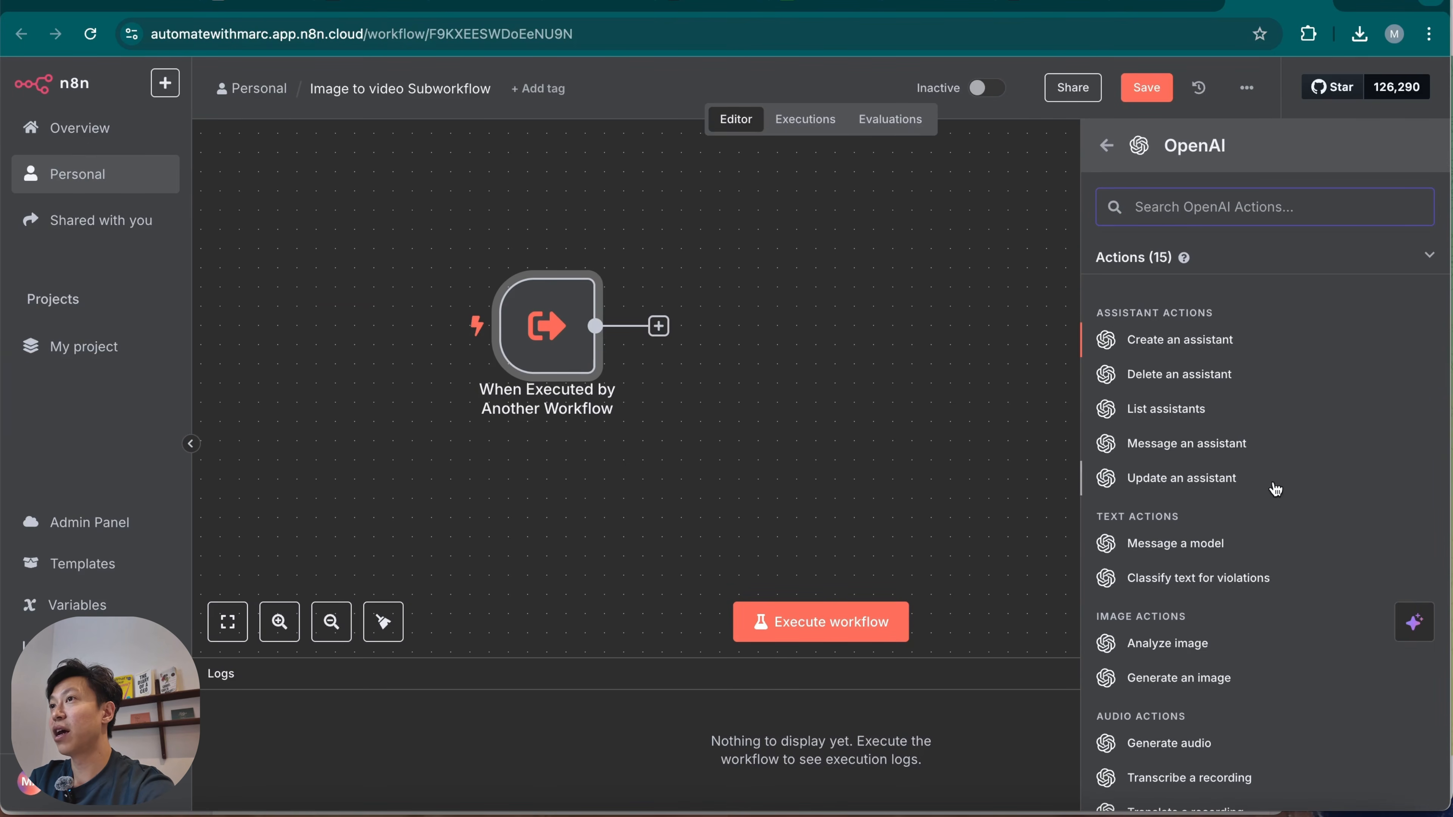
{"action": "left_click", "coordinate": [1281, 551]}
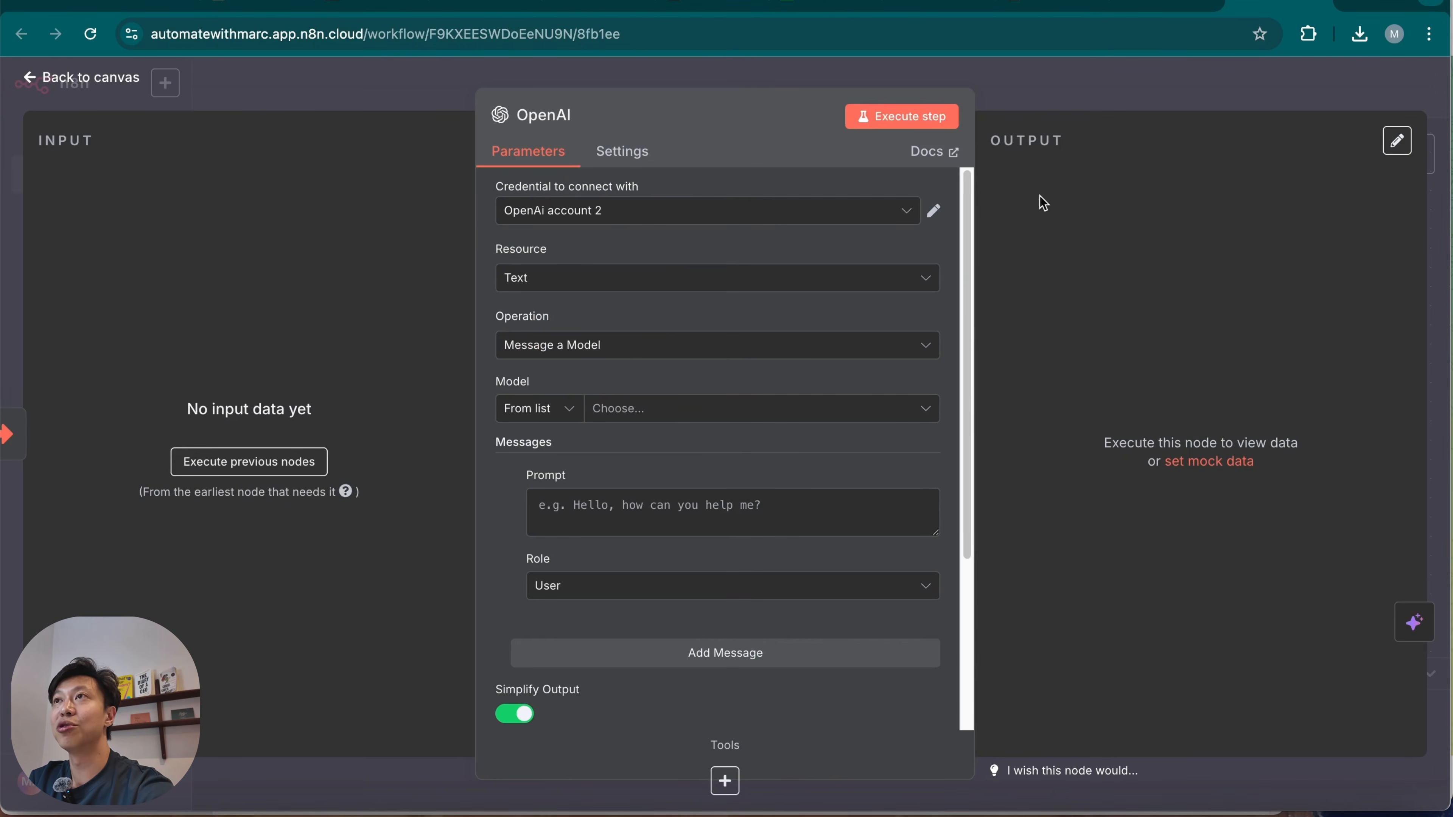
Attach a Google Sheets Tool to the OpenAI node, reading rows from Sheet1 of the Image to Video Log Sheet.
{"action": "left_click", "coordinate": [724, 781]}
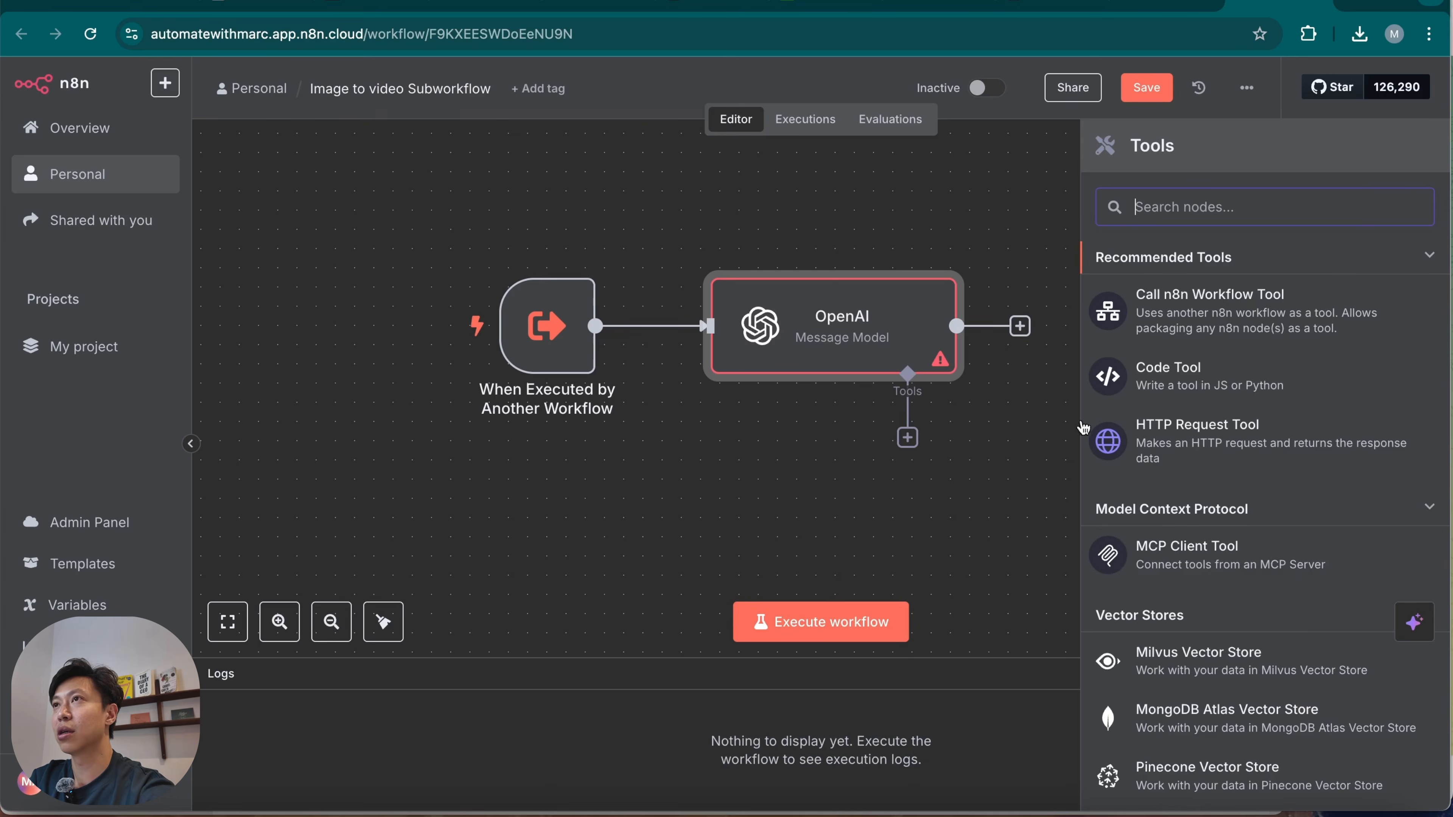
{"action": "type", "text": "shee"}
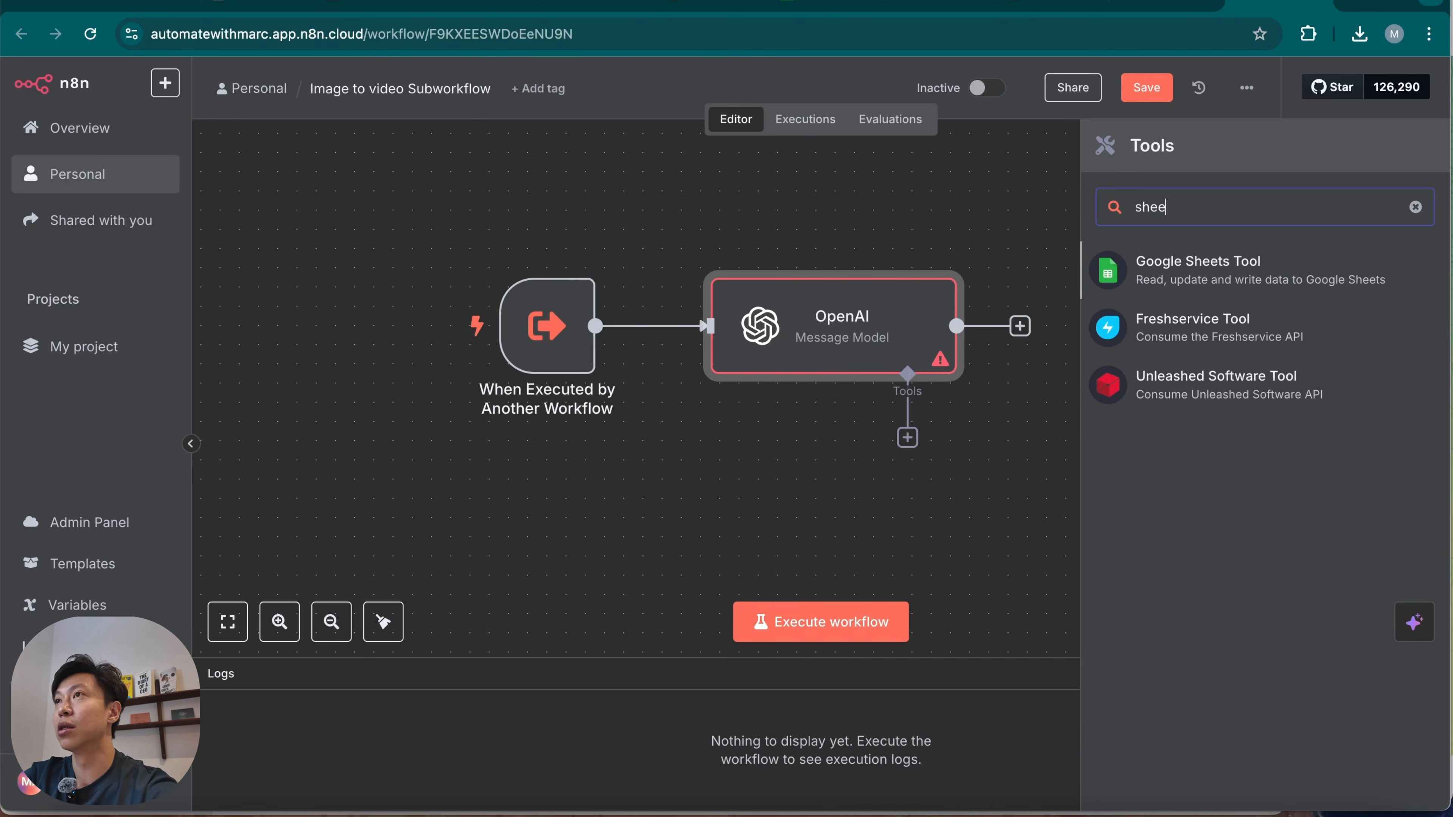
{"action": "left_click", "coordinate": [1247, 266]}
{"action": "left_click", "coordinate": [789, 477]}
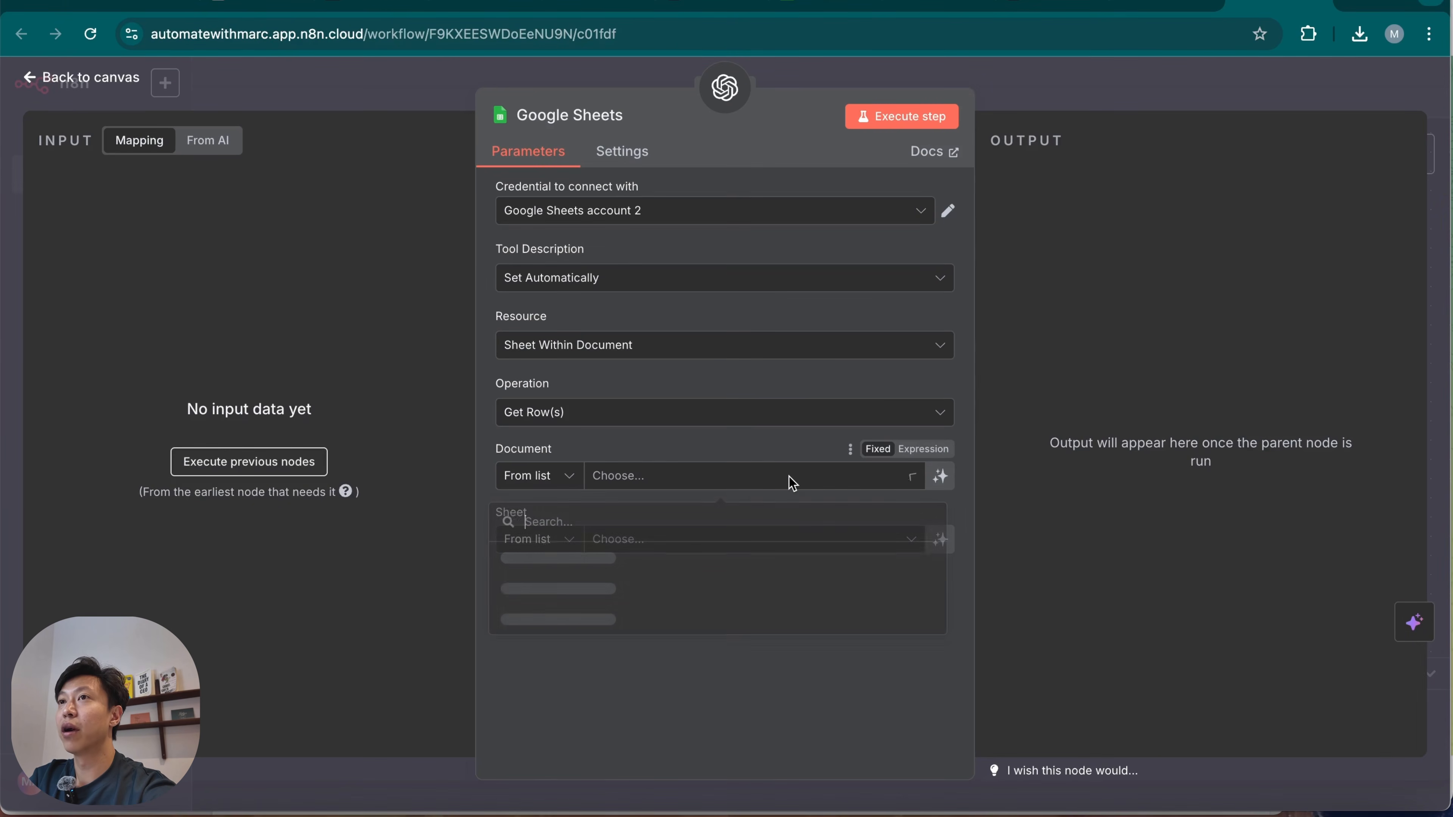
{"action": "type", "text": "ima"}
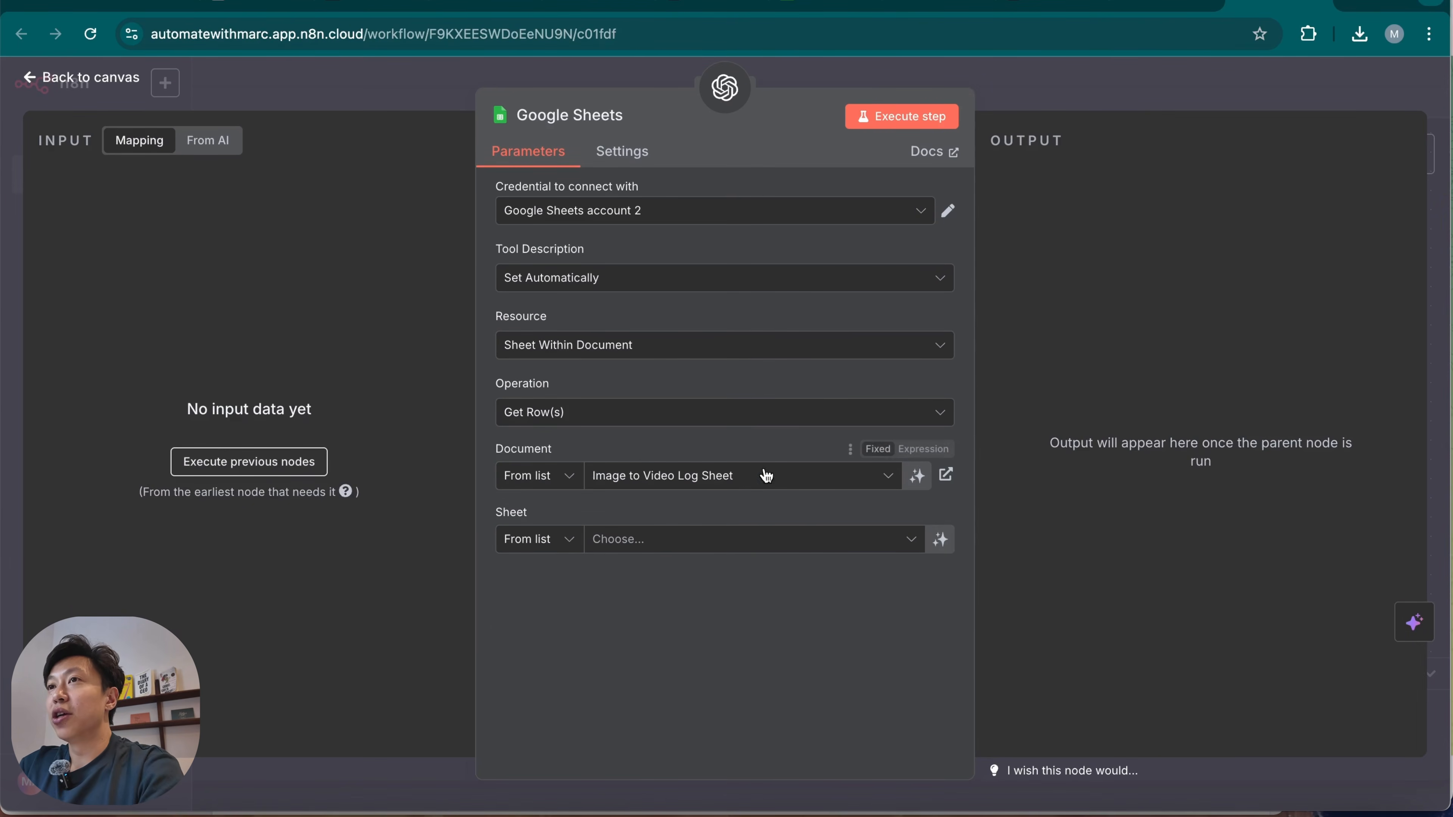
{"action": "left_click", "coordinate": [725, 544]}
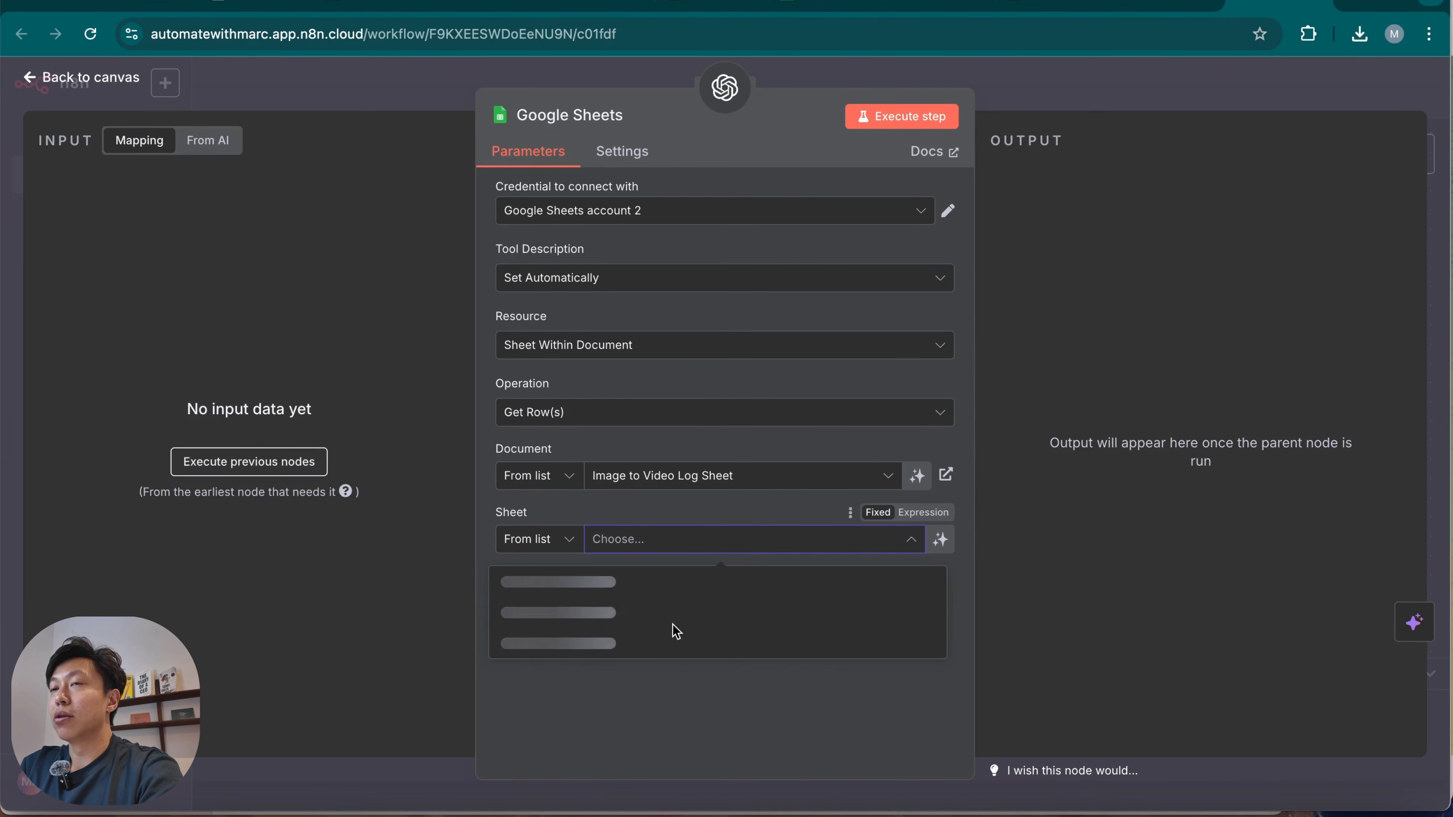
{"action": "left_click", "coordinate": [701, 589]}
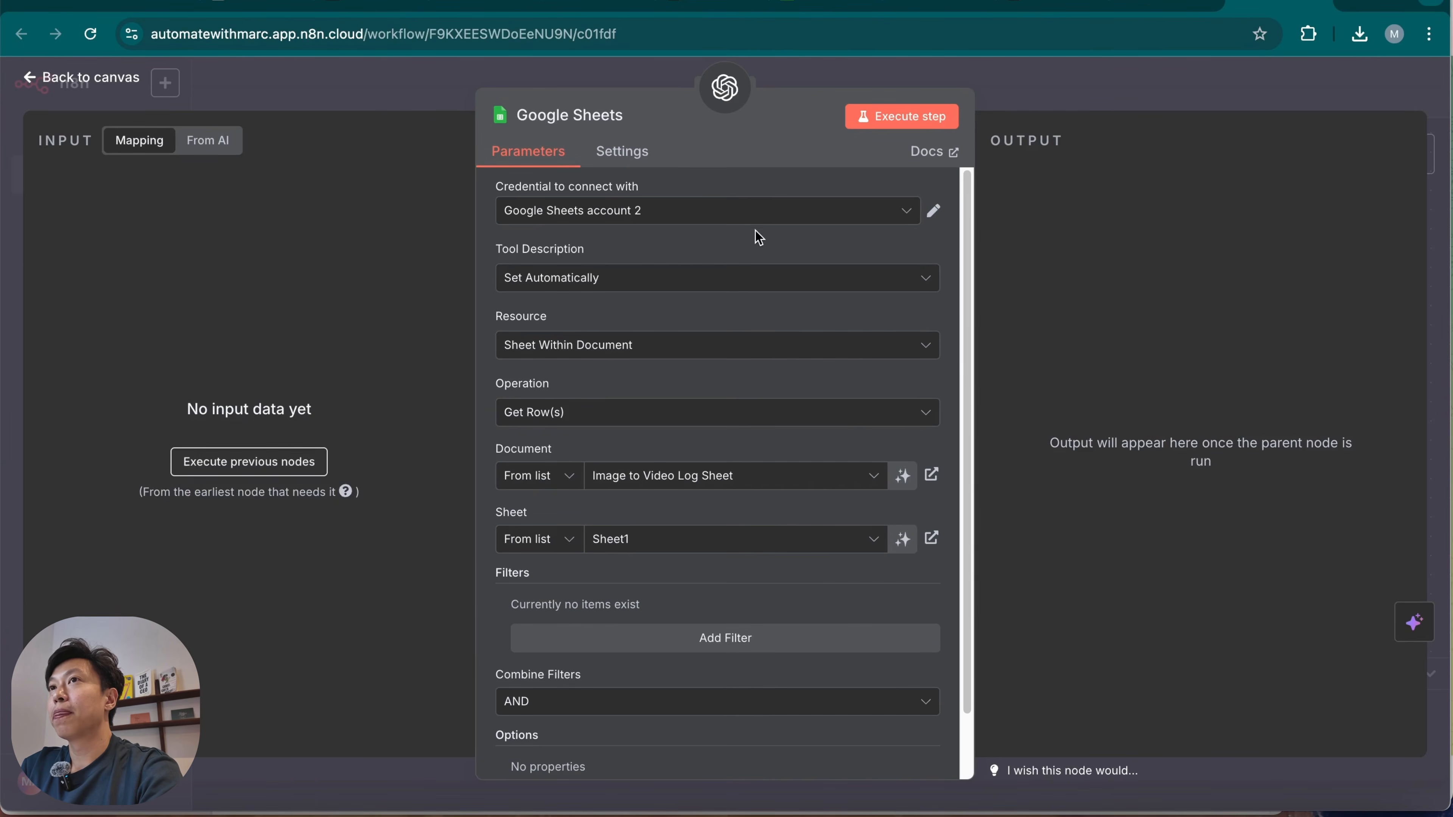
Leave the Google Sheets tool settings and set the OpenAI node's model to GPT-4.1.
{"action": "left_click", "coordinate": [1136, 100]}
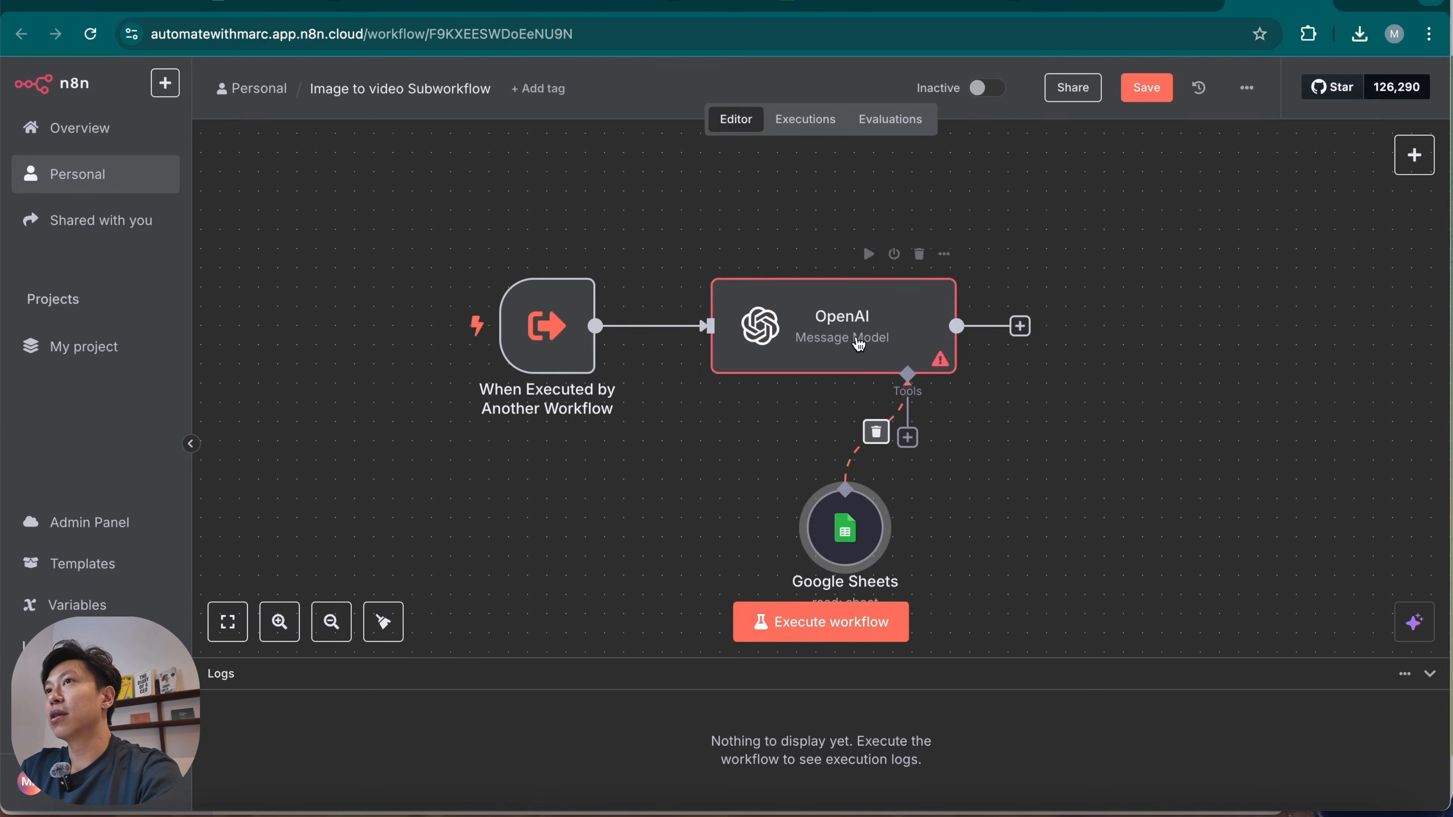
{"action": "double_click", "coordinate": [858, 334]}
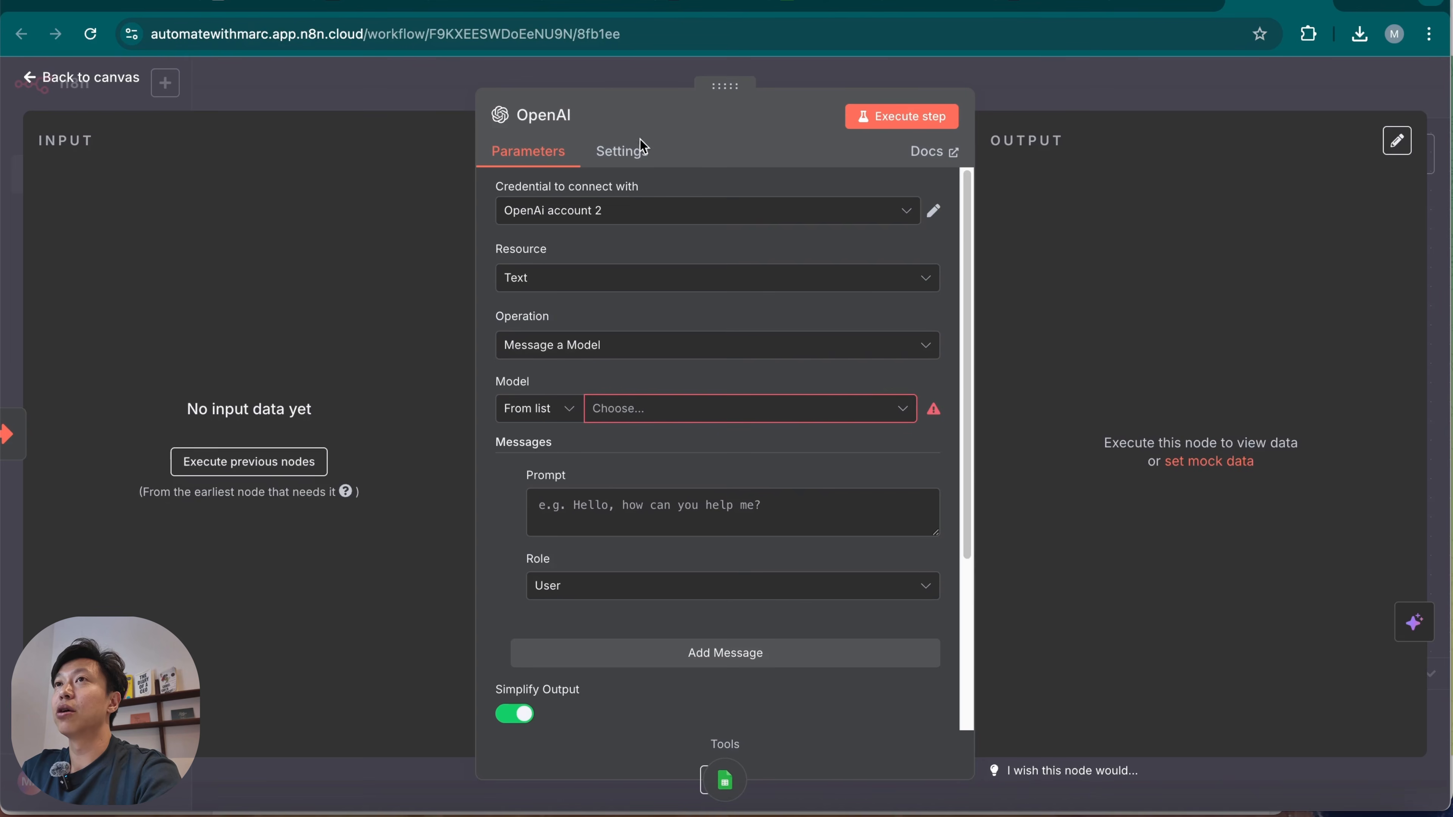
{"action": "left_click", "coordinate": [801, 411]}
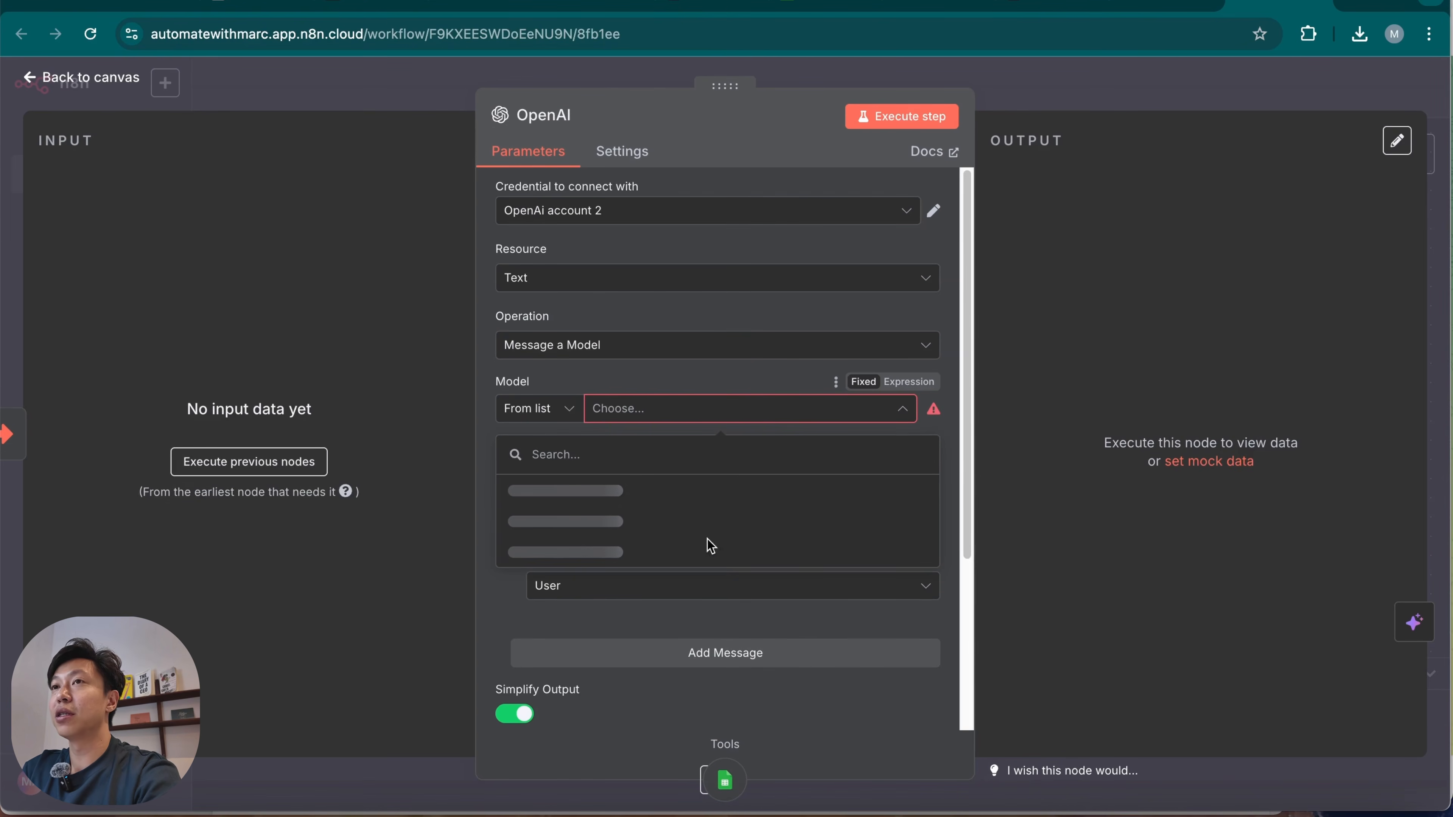
{"action": "scroll", "coordinate": [665, 637], "scroll_direction": "down", "scroll_amount": 3}
{"action": "scroll", "coordinate": [666, 661], "scroll_direction": "down", "scroll_amount": 3}
{"action": "left_click", "coordinate": [682, 572]}
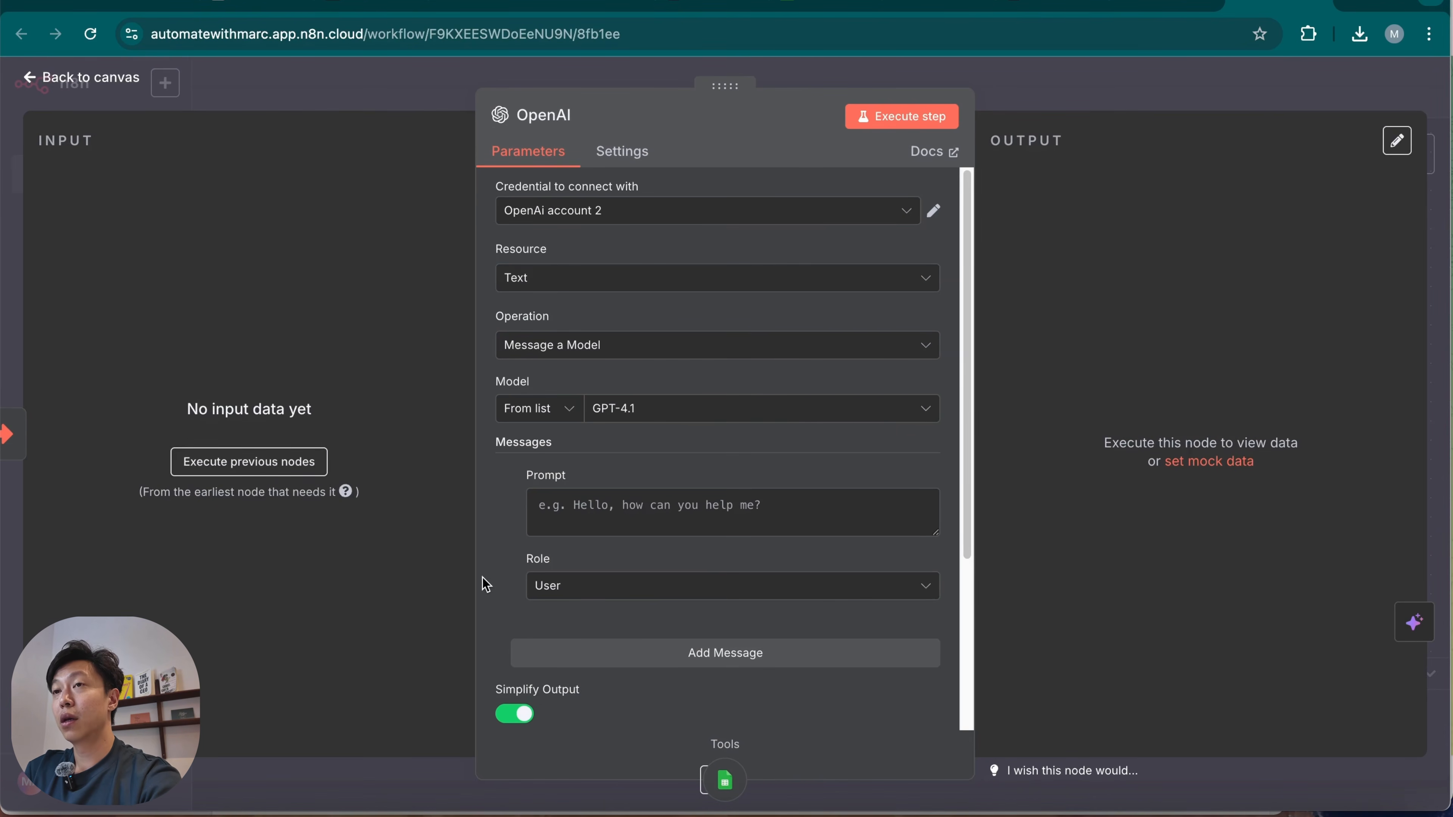
Give the OpenAI node {{ $json['Video Generation Prompt'] }} as user message and a System message requesting only prompt and image_url as JSON, enlarging its text box.
{"action": "scroll", "coordinate": [827, 649], "scroll_direction": "down", "scroll_amount": 4}
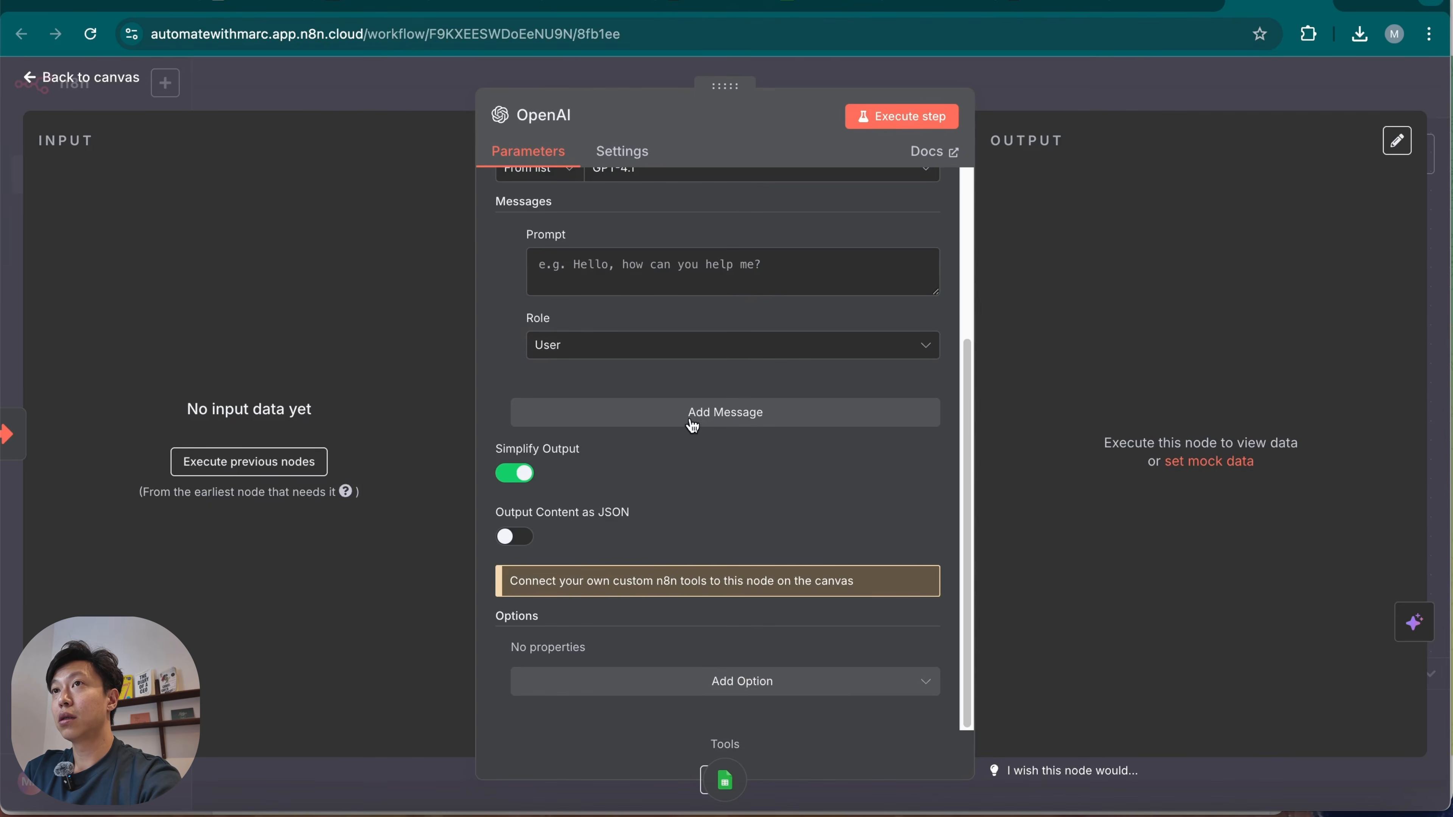
{"action": "left_click", "coordinate": [698, 345]}
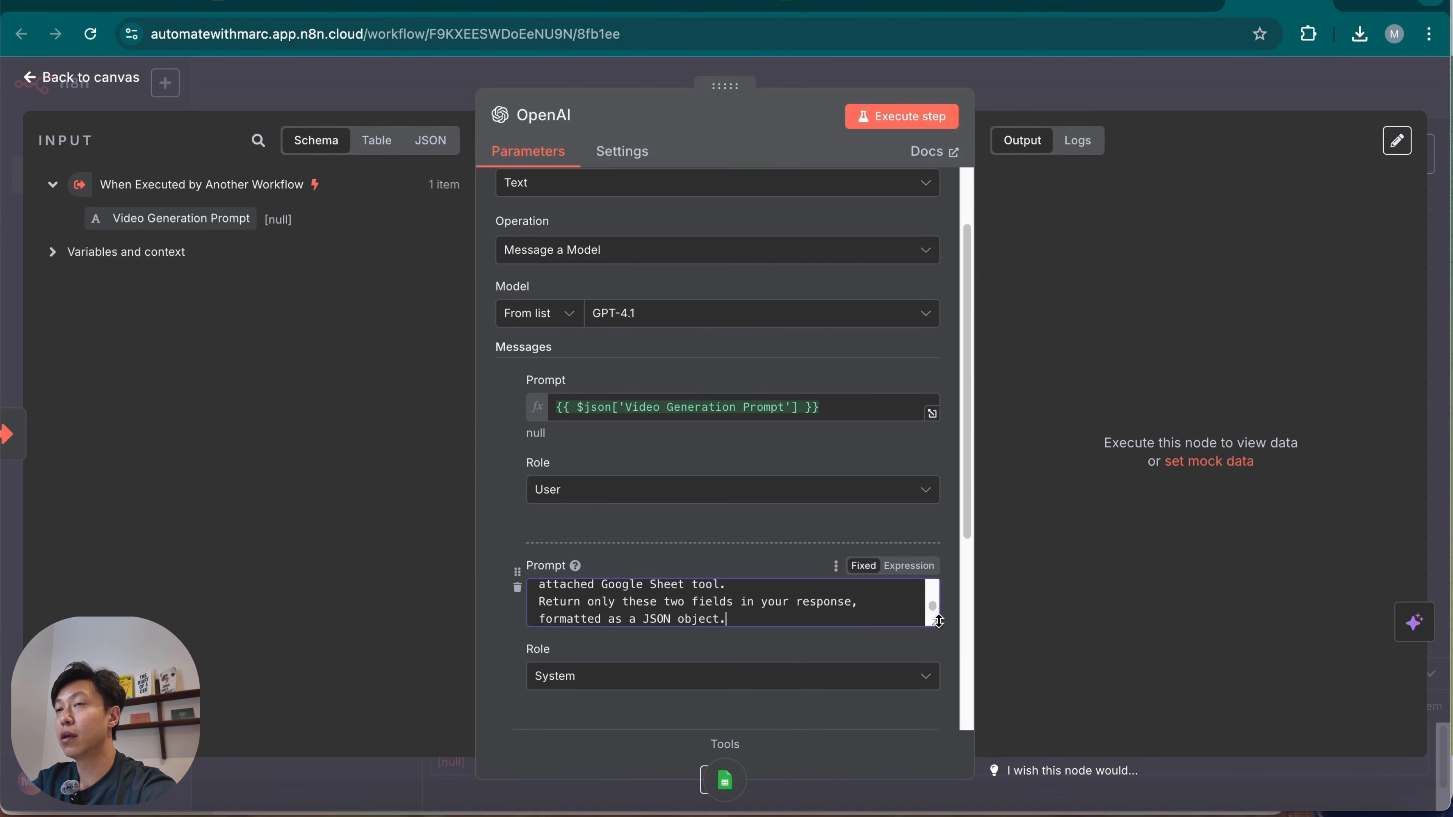
{"action": "left_click_drag", "start_coordinate": [934, 623], "coordinate": [934, 730]}
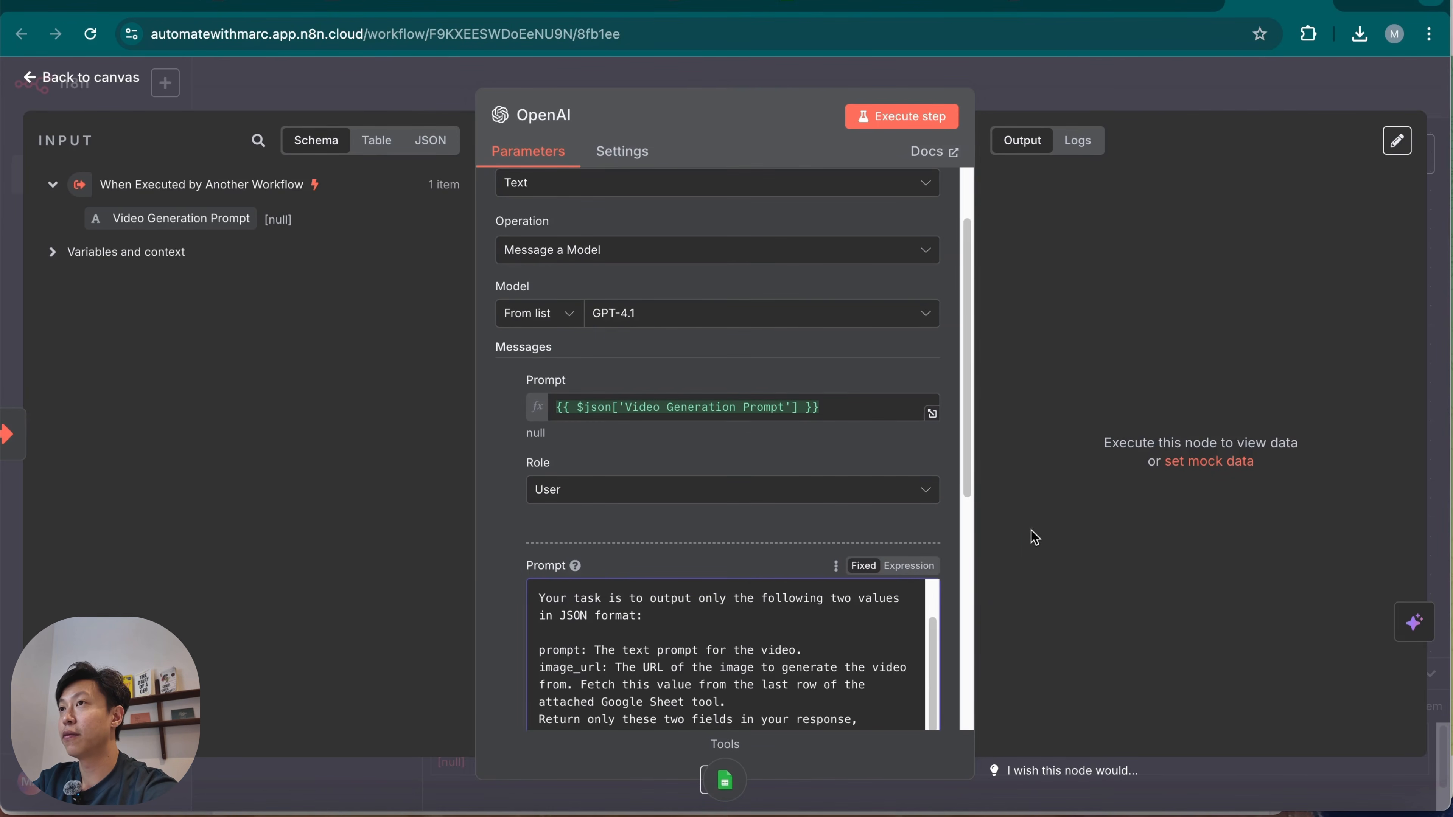
{"action": "scroll", "coordinate": [813, 501], "scroll_direction": "down", "scroll_amount": 3}
{"action": "left_click_drag", "start_coordinate": [932, 564], "coordinate": [925, 658]}
{"action": "scroll", "coordinate": [789, 566], "scroll_direction": "up", "scroll_amount": 2}
{"action": "scroll", "coordinate": [789, 567], "scroll_direction": "down", "scroll_amount": 2}
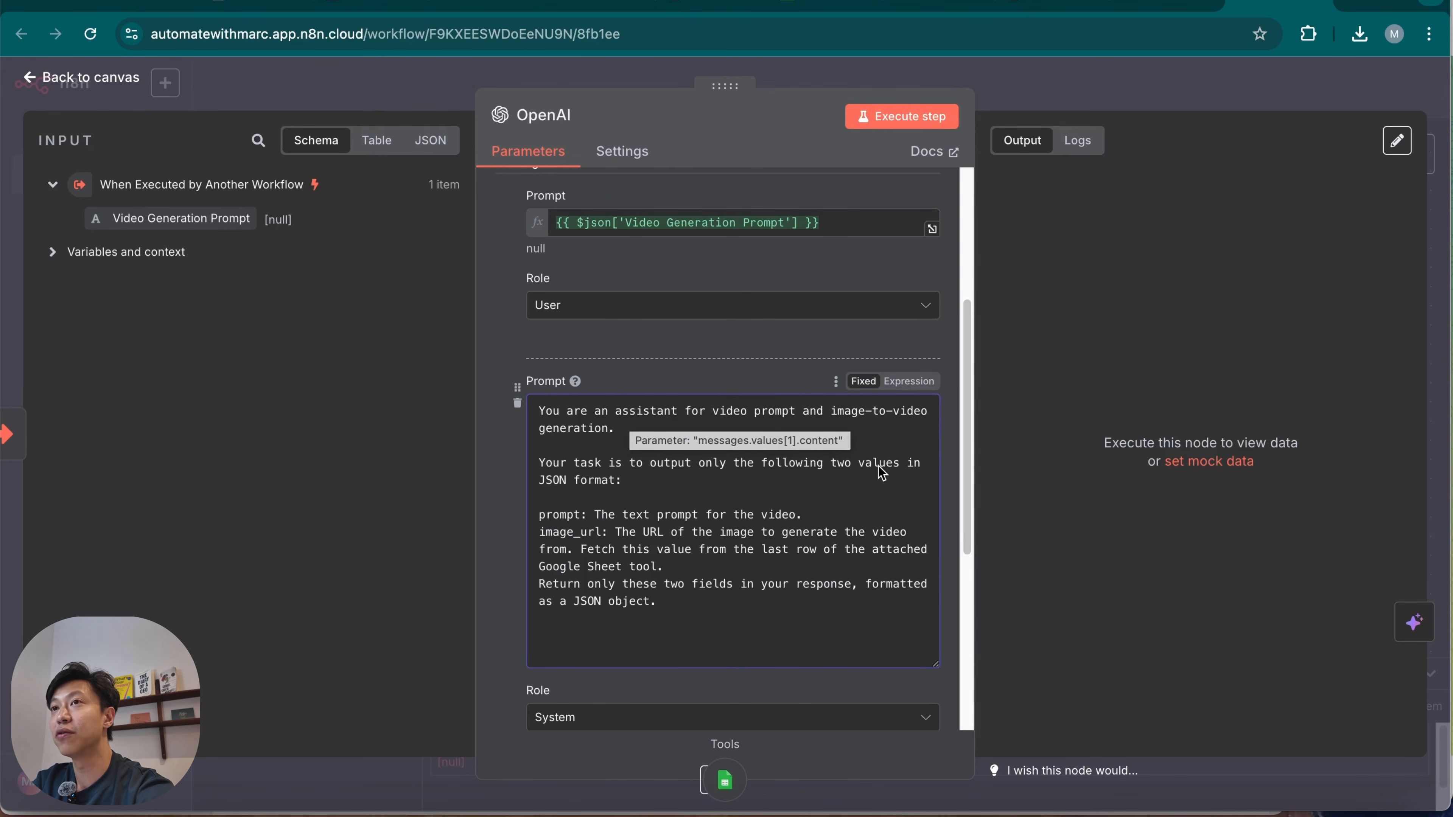
Review the system message's instructions for prompt, image_url and the JSON response, check the user prompt, and return to the canvas.
{"action": "left_click", "coordinate": [588, 518]}
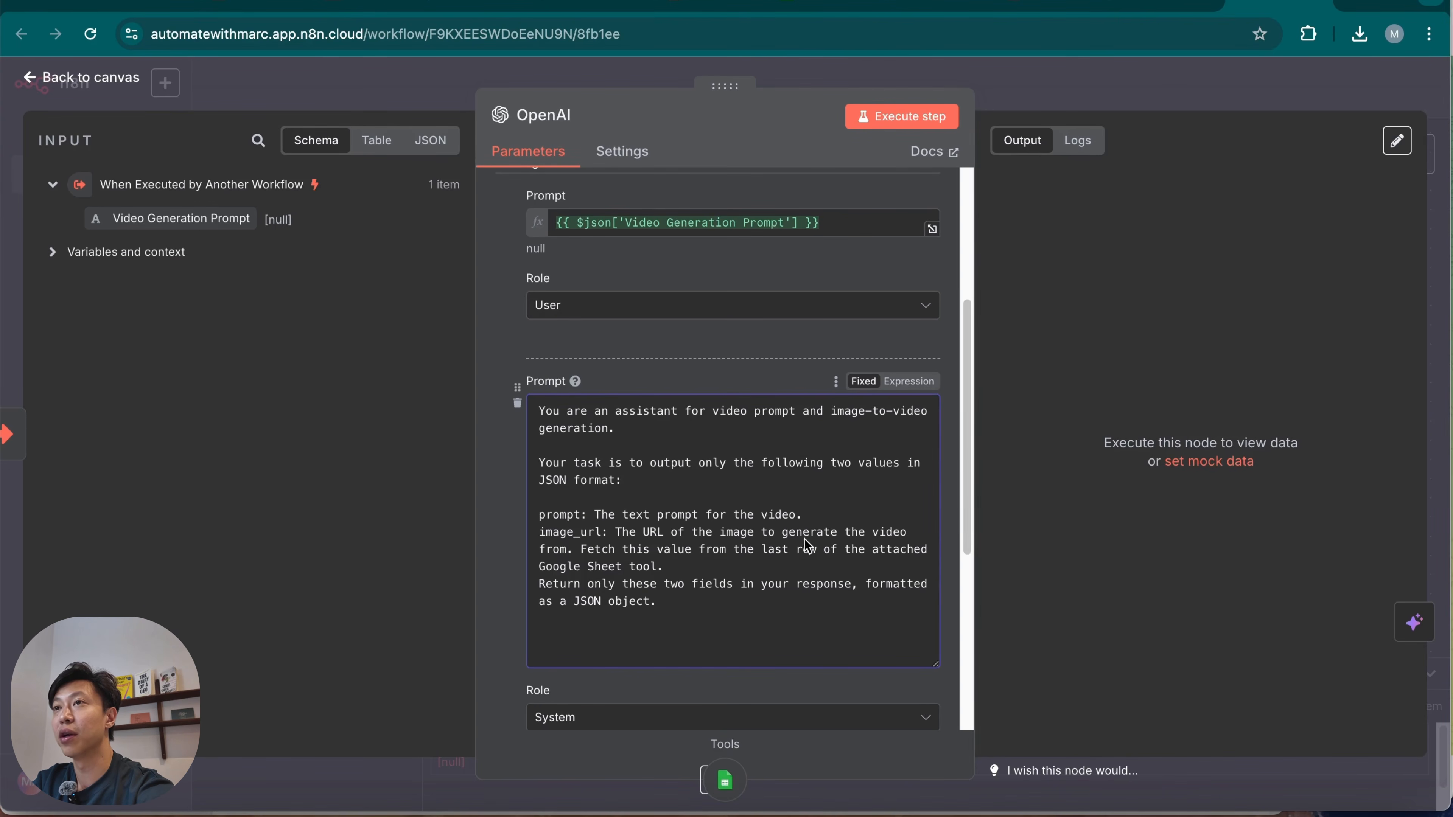
{"action": "left_click", "coordinate": [637, 554]}
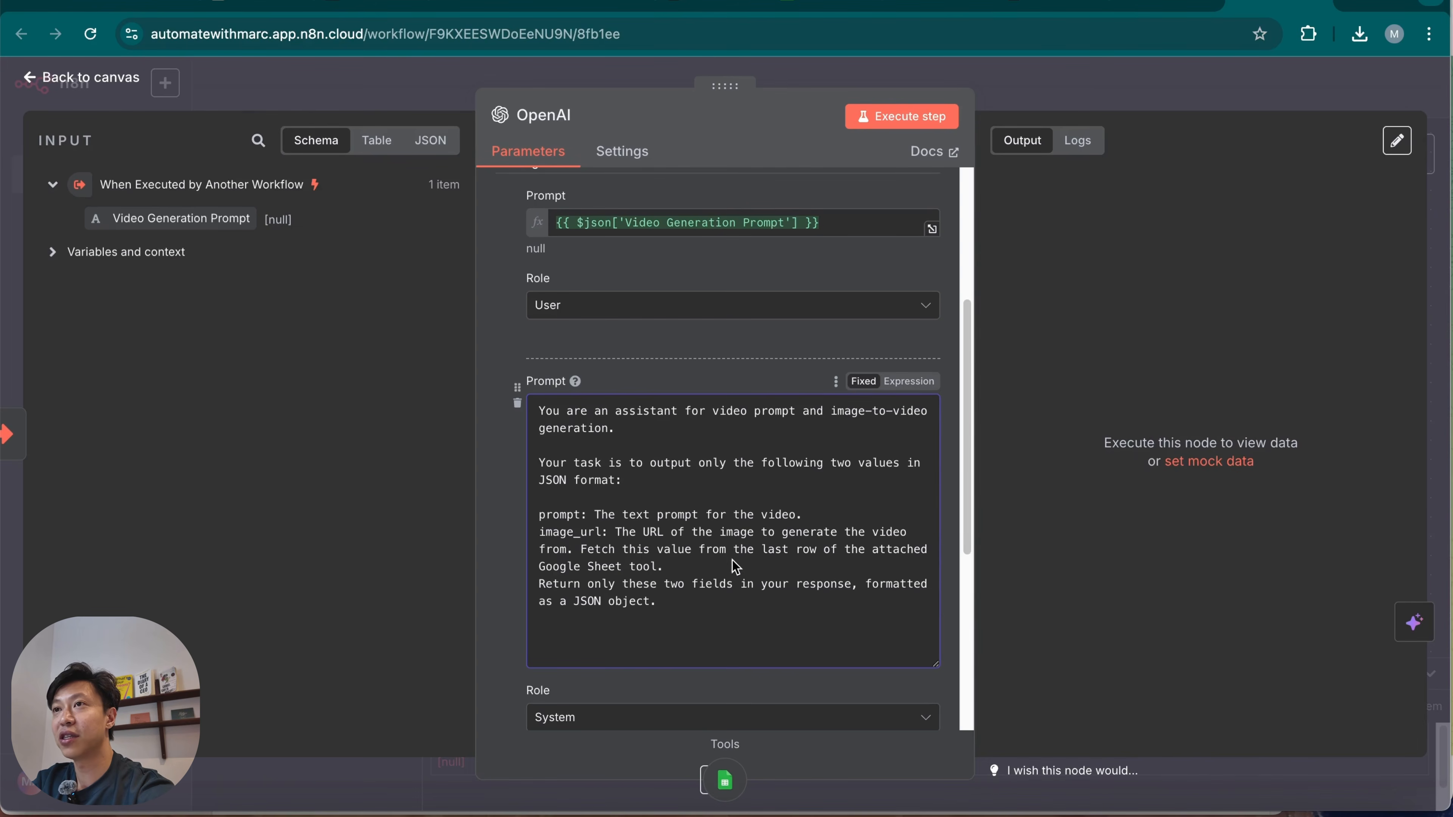
{"action": "left_click", "coordinate": [808, 559]}
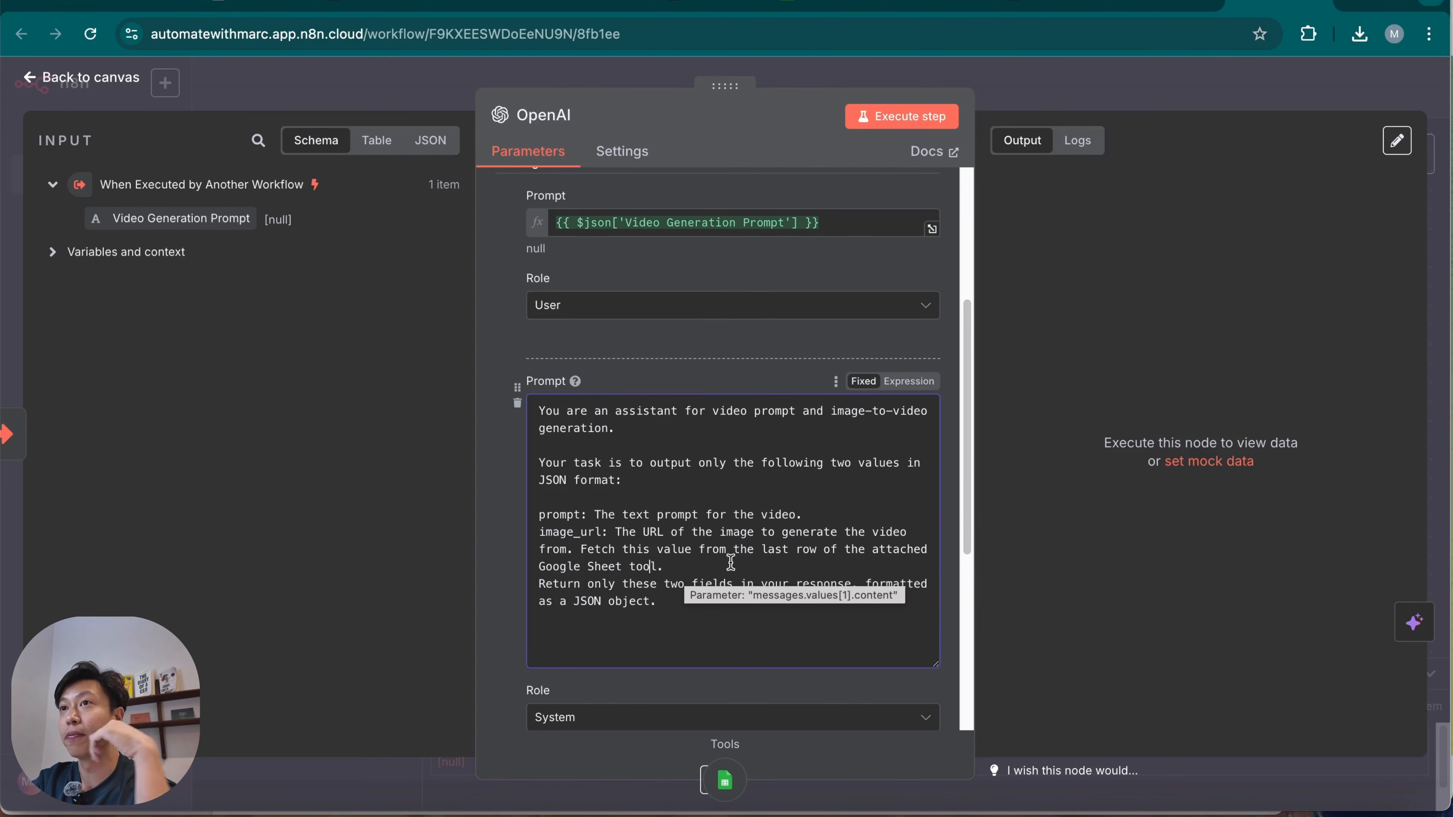
{"action": "left_click", "coordinate": [618, 622]}
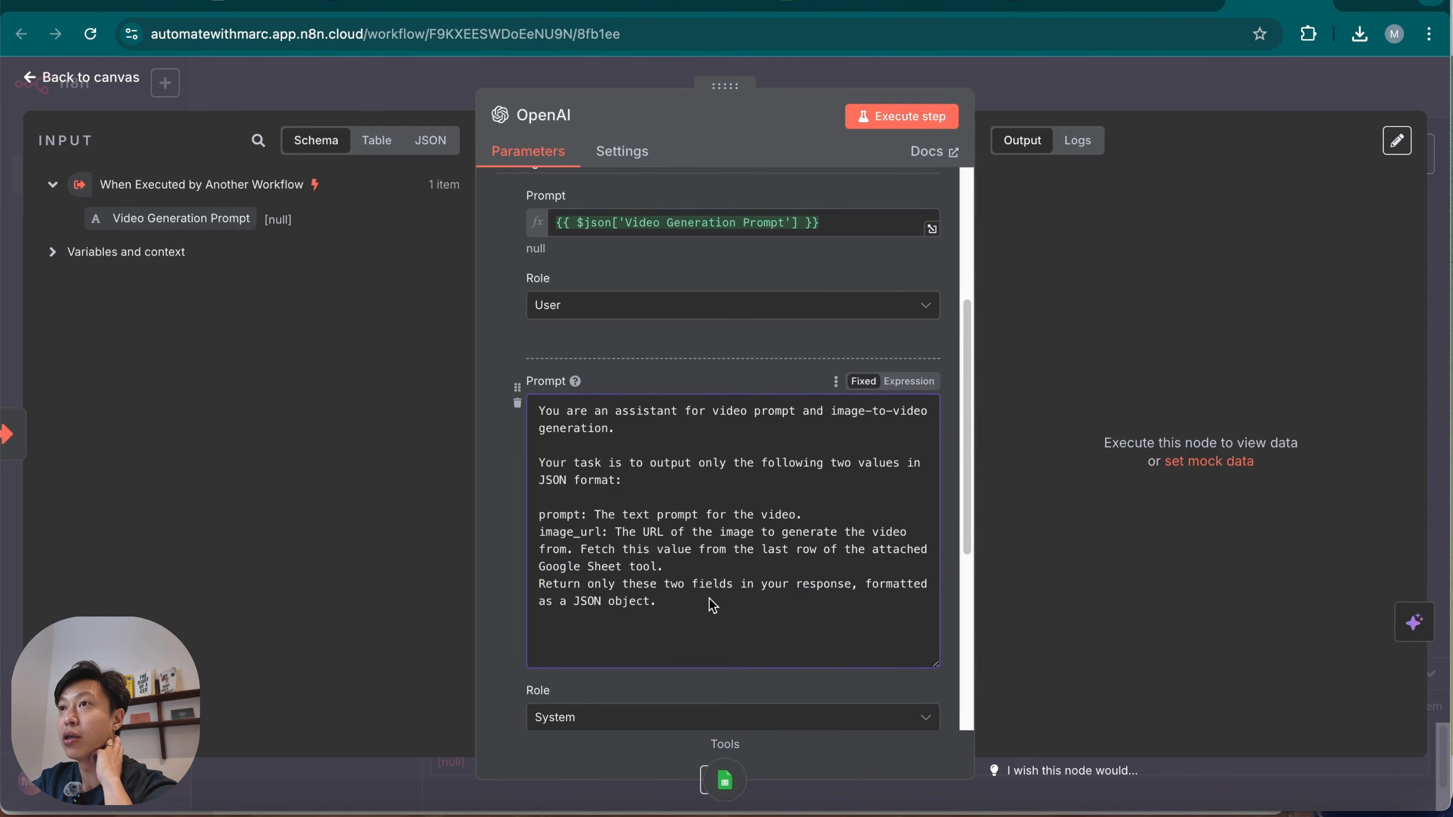
{"action": "scroll", "coordinate": [709, 652], "scroll_direction": "down", "scroll_amount": 2}
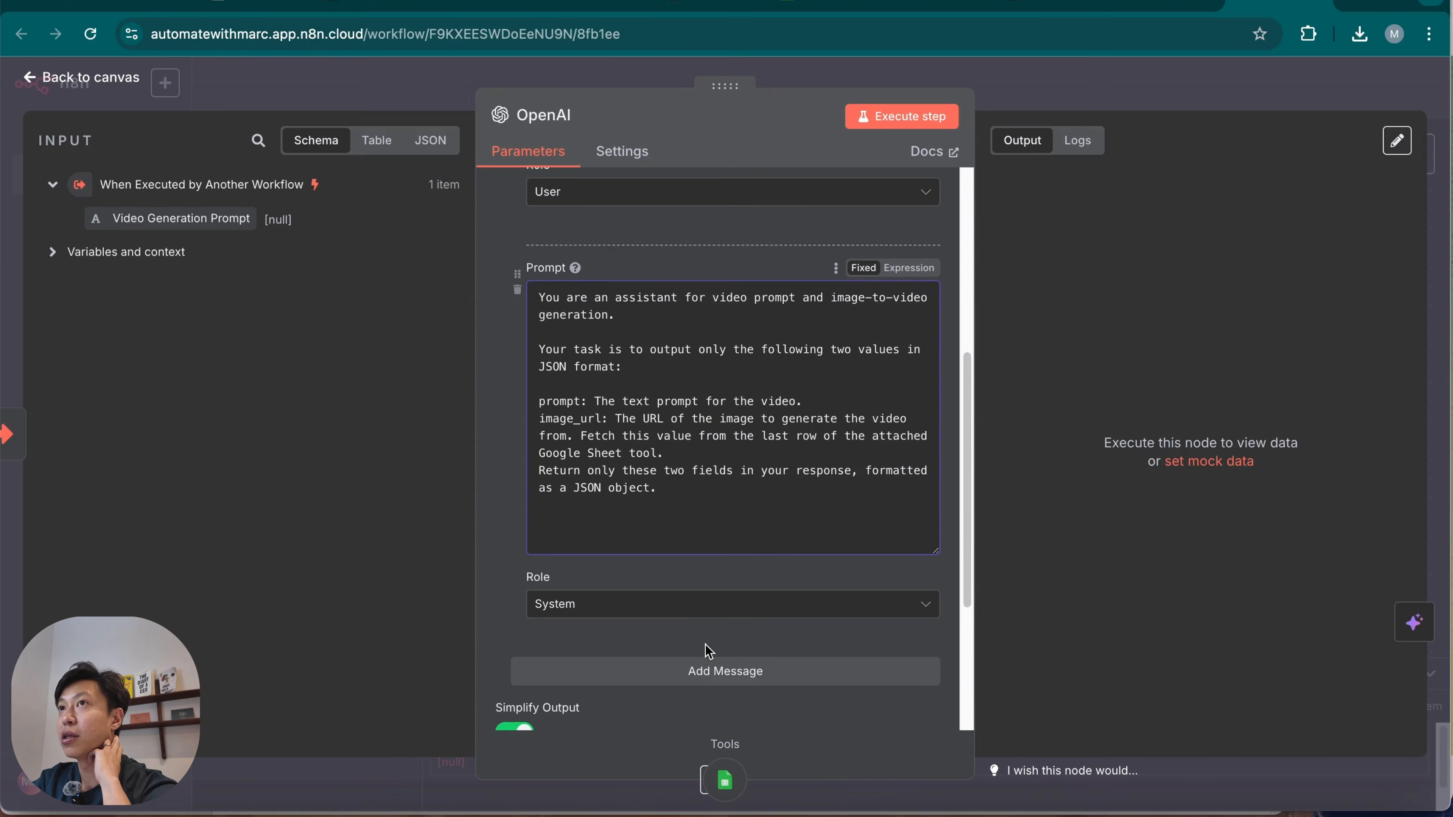
{"action": "scroll", "coordinate": [707, 649], "scroll_direction": "up", "scroll_amount": 6}
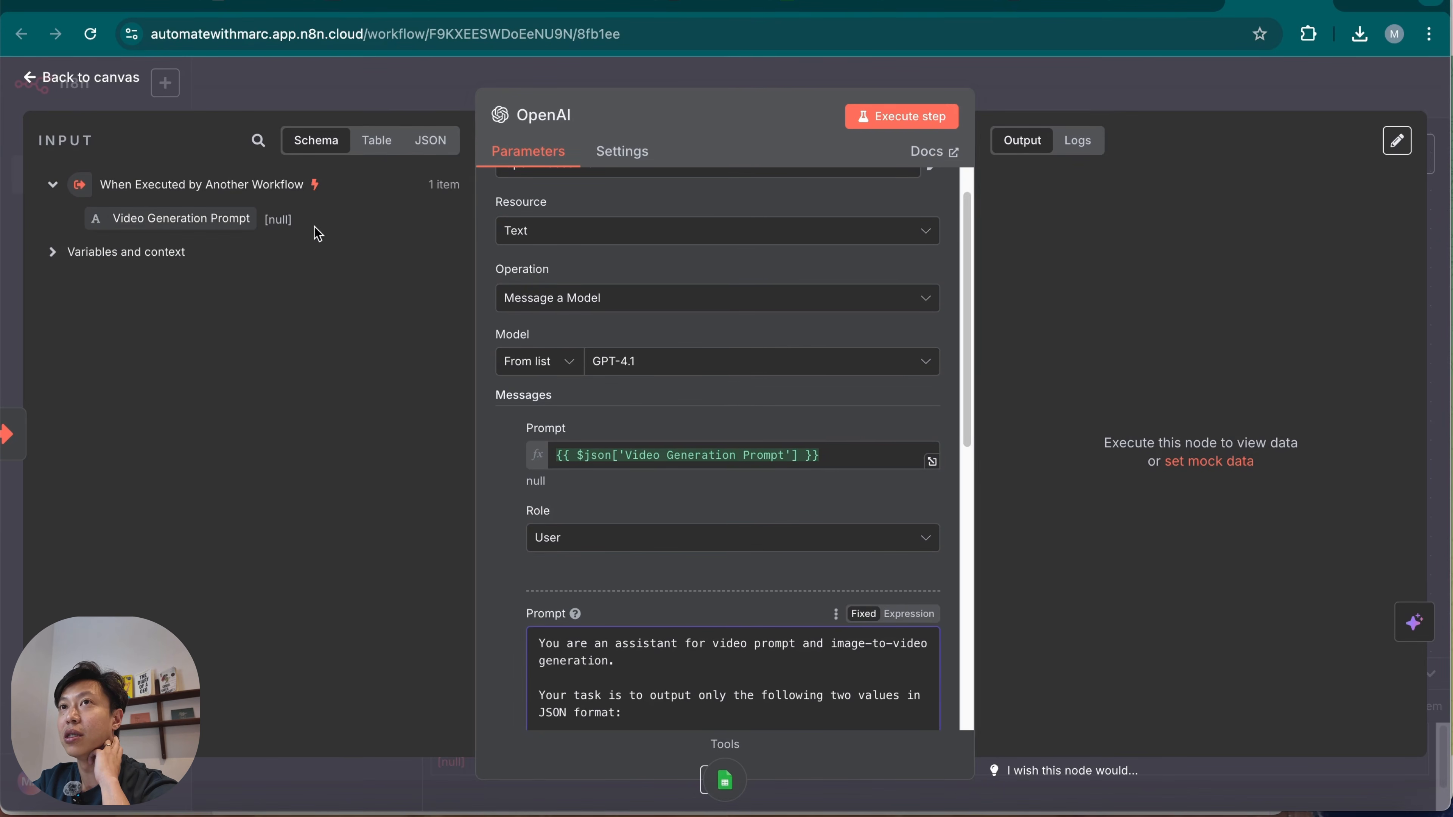
{"action": "left_click", "coordinate": [1103, 93]}
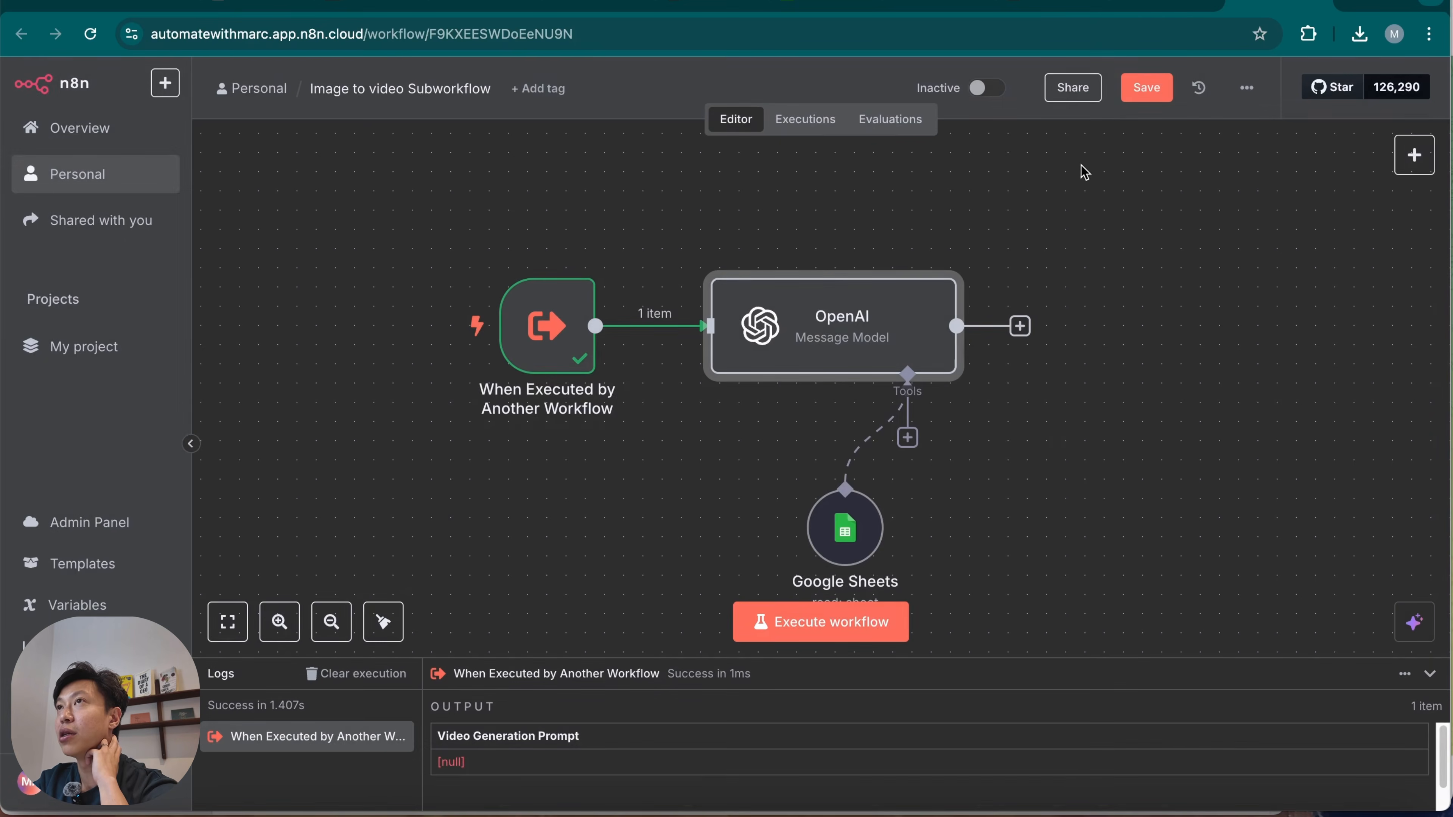
Execute the main Telegram Image to Video workflow, switch to Telegram and write a message beginning "The puppy" to the image_to_video bot.
{"action": "left_click", "coordinate": [1182, 10]}
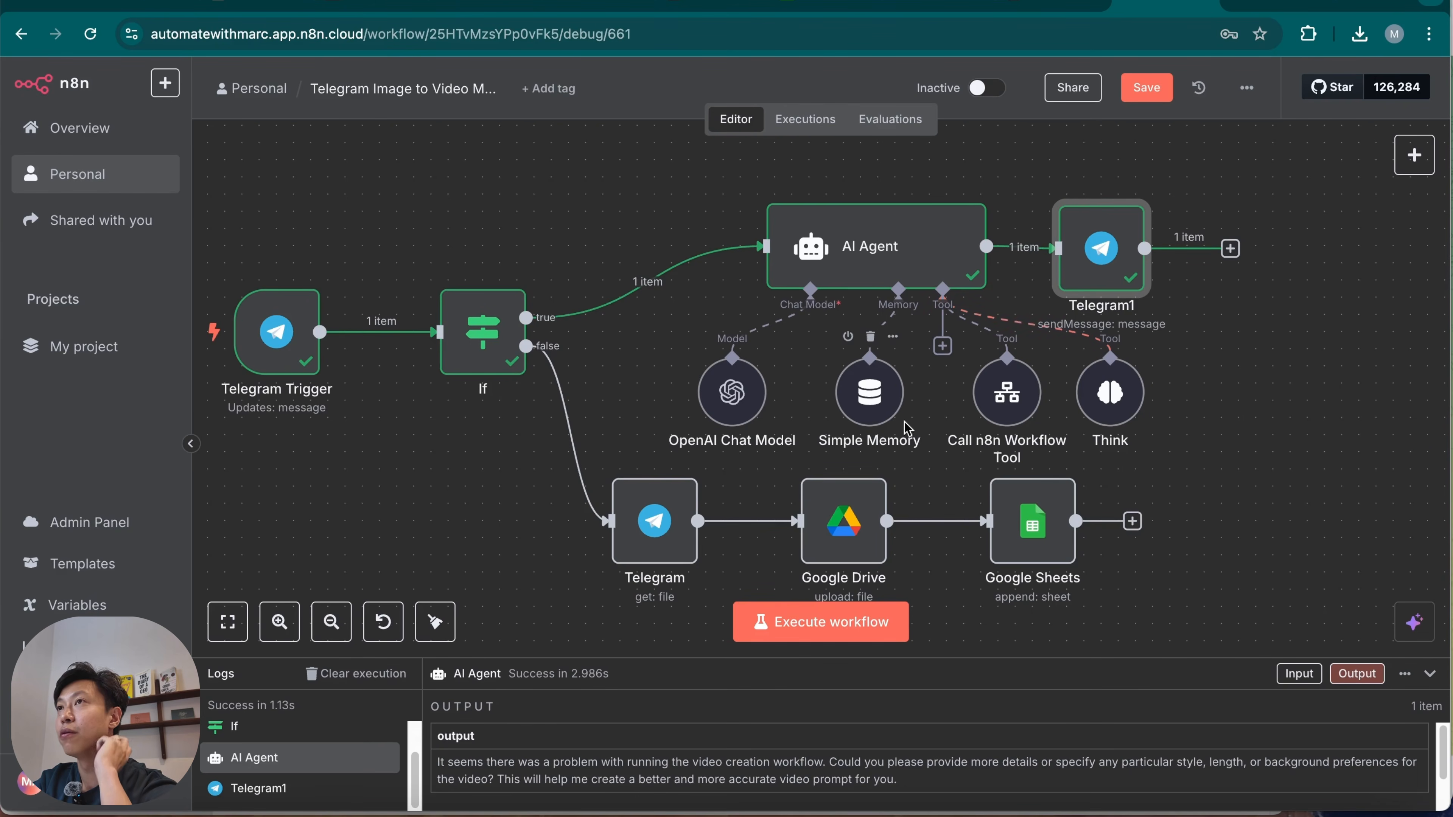
{"action": "left_click", "coordinate": [854, 630]}
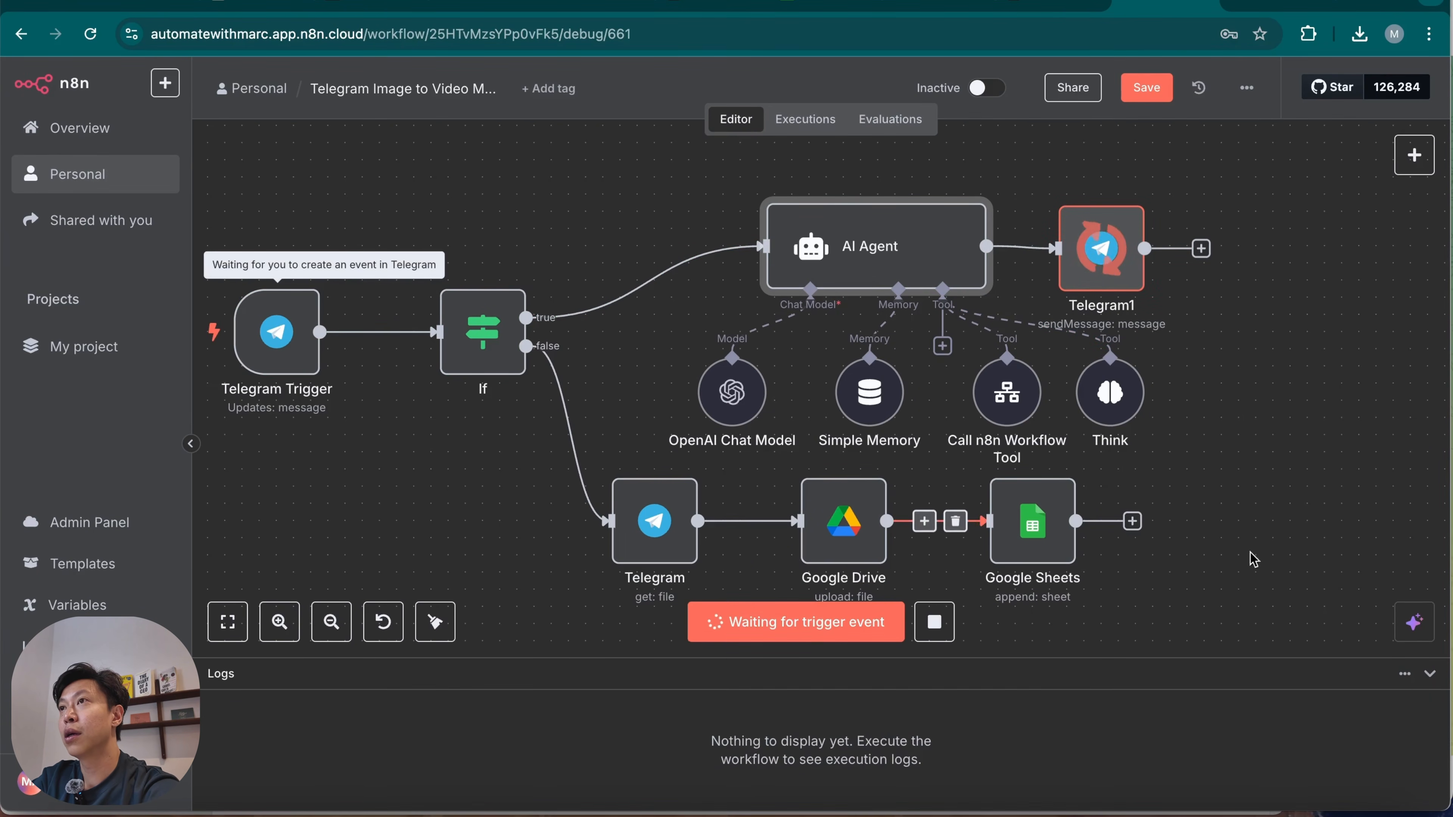
{"action": "left_click", "coordinate": [1079, 811]}
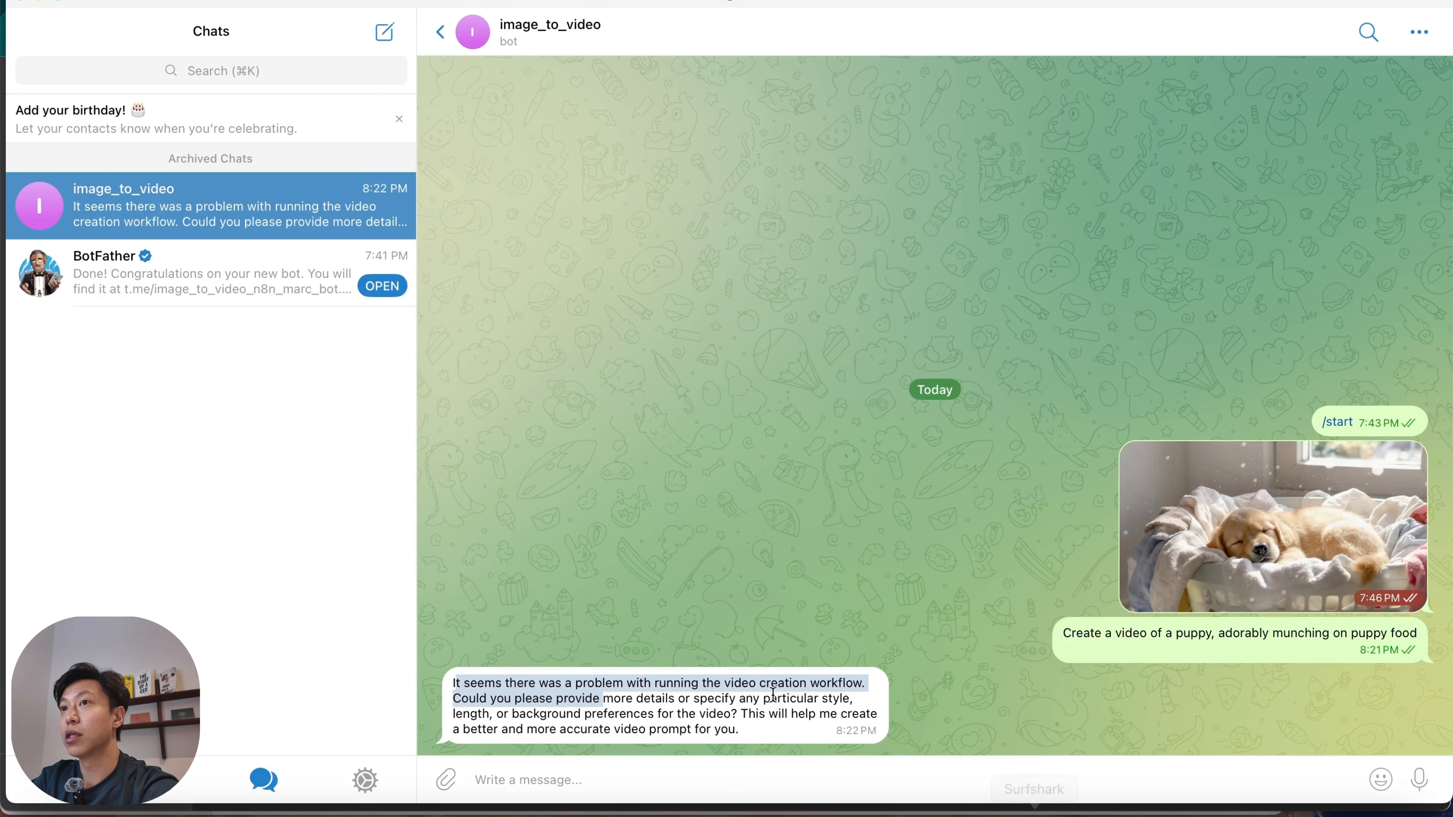
{"action": "left_click", "coordinate": [782, 783]}
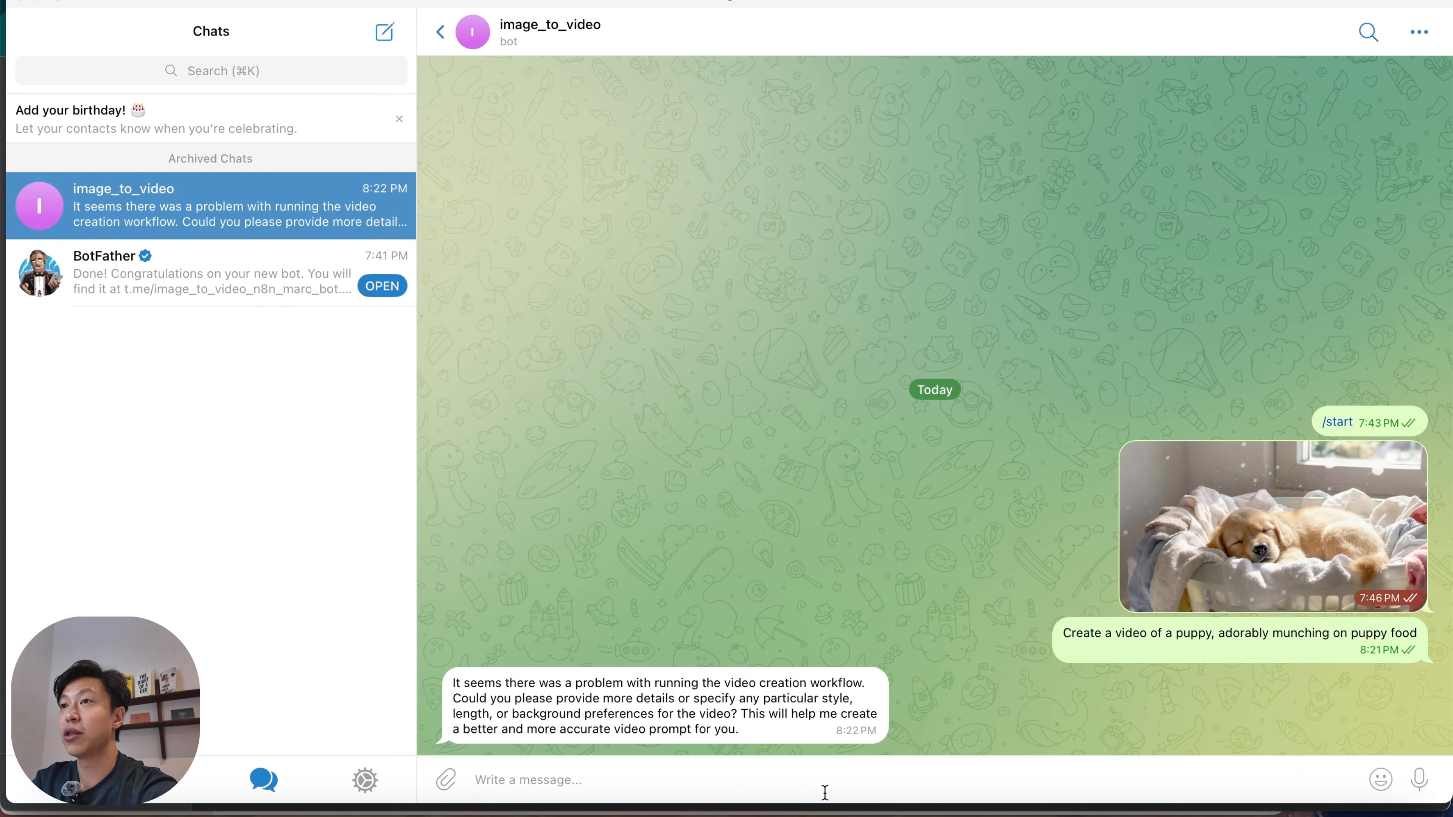
{"action": "type", "text": "The puppy"}
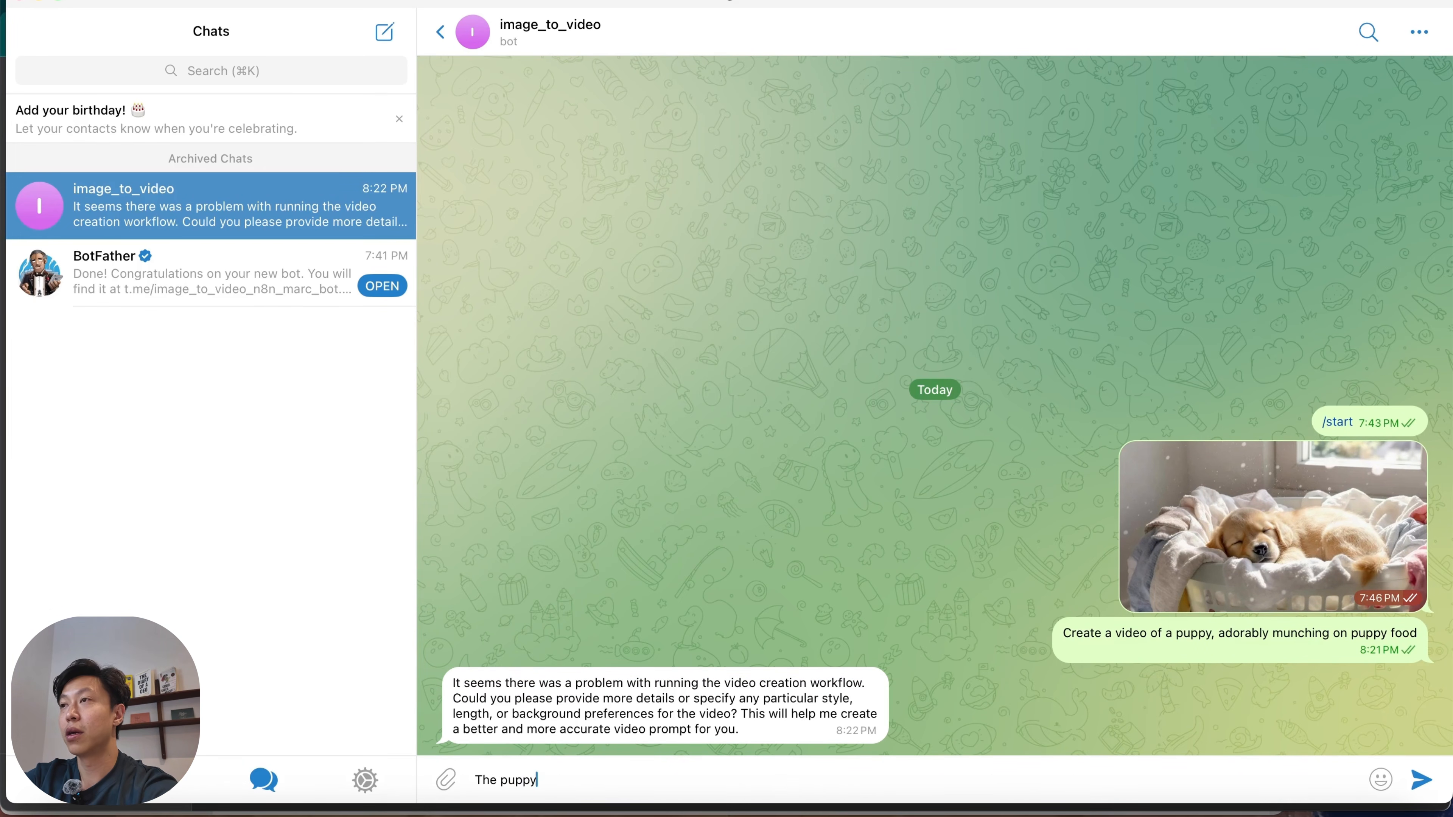
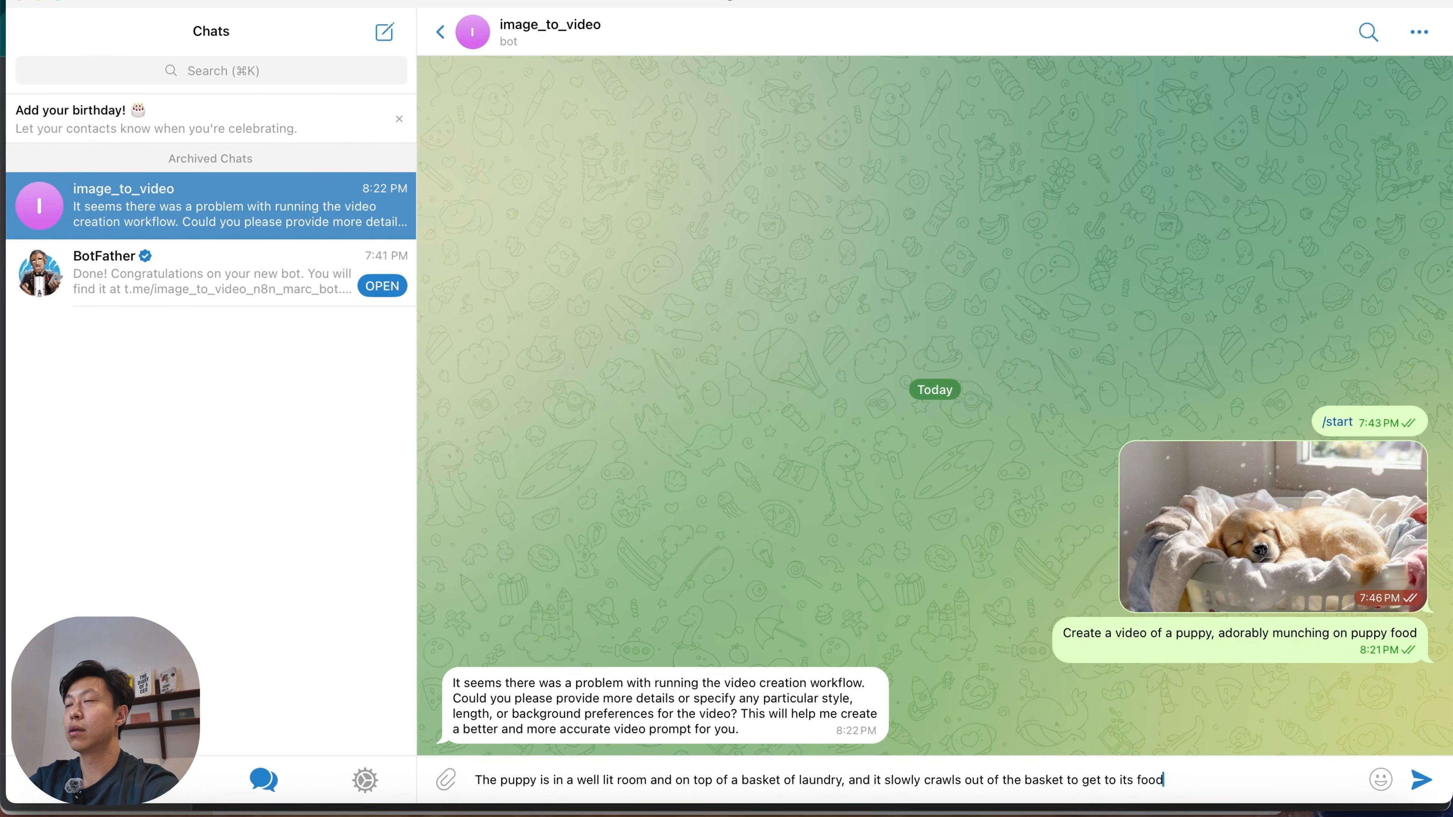
Send the puppy laundry-basket message to the bot, then check the AI Agent's output and the sub-workflow in n8n.
{"action": "key", "text": "Return"}
{"action": "key", "text": "super+Tab"}
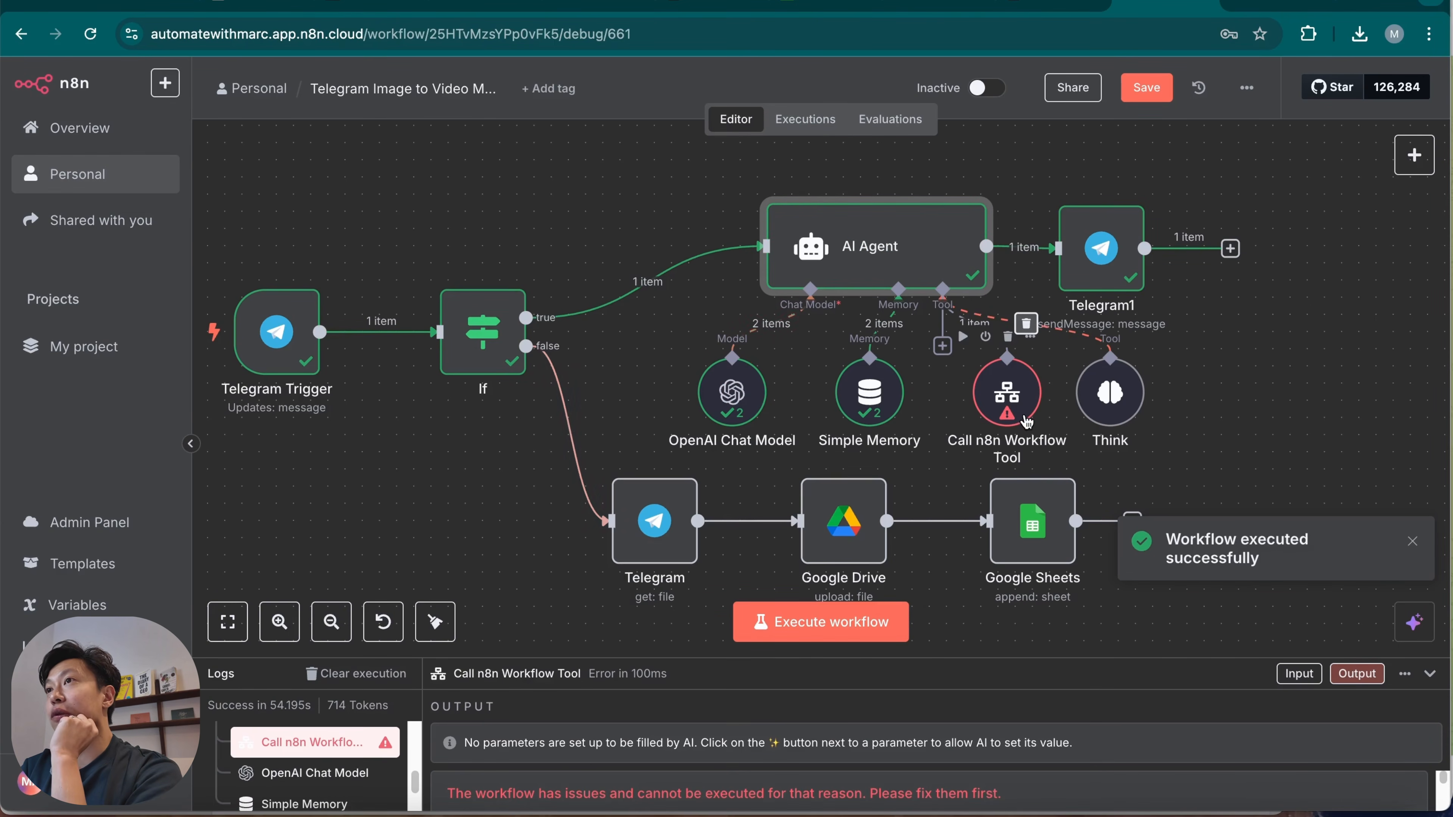
{"action": "double_click", "coordinate": [938, 257]}
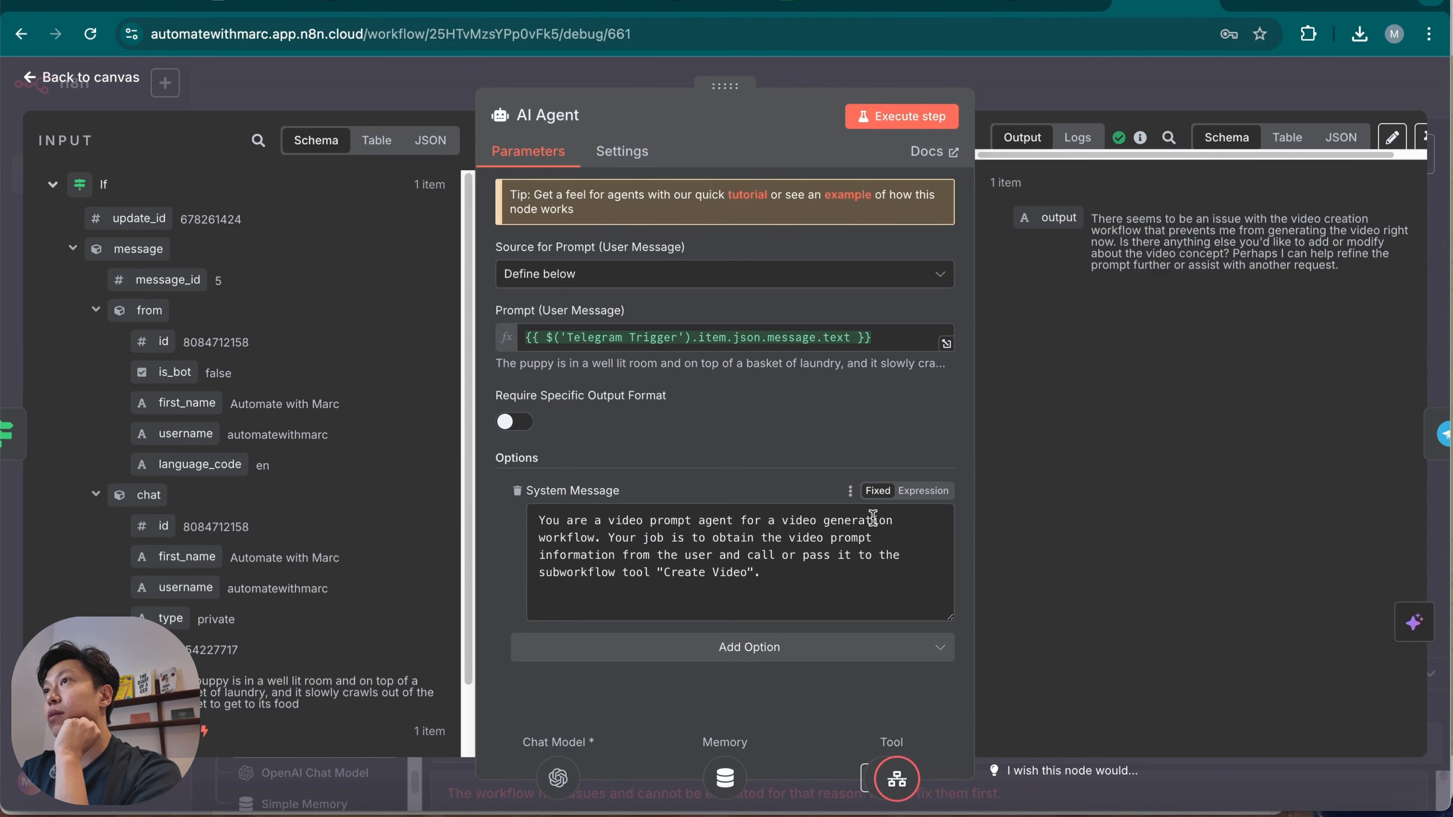
{"action": "key", "text": "Escape"}
{"action": "left_click", "coordinate": [1270, 15]}
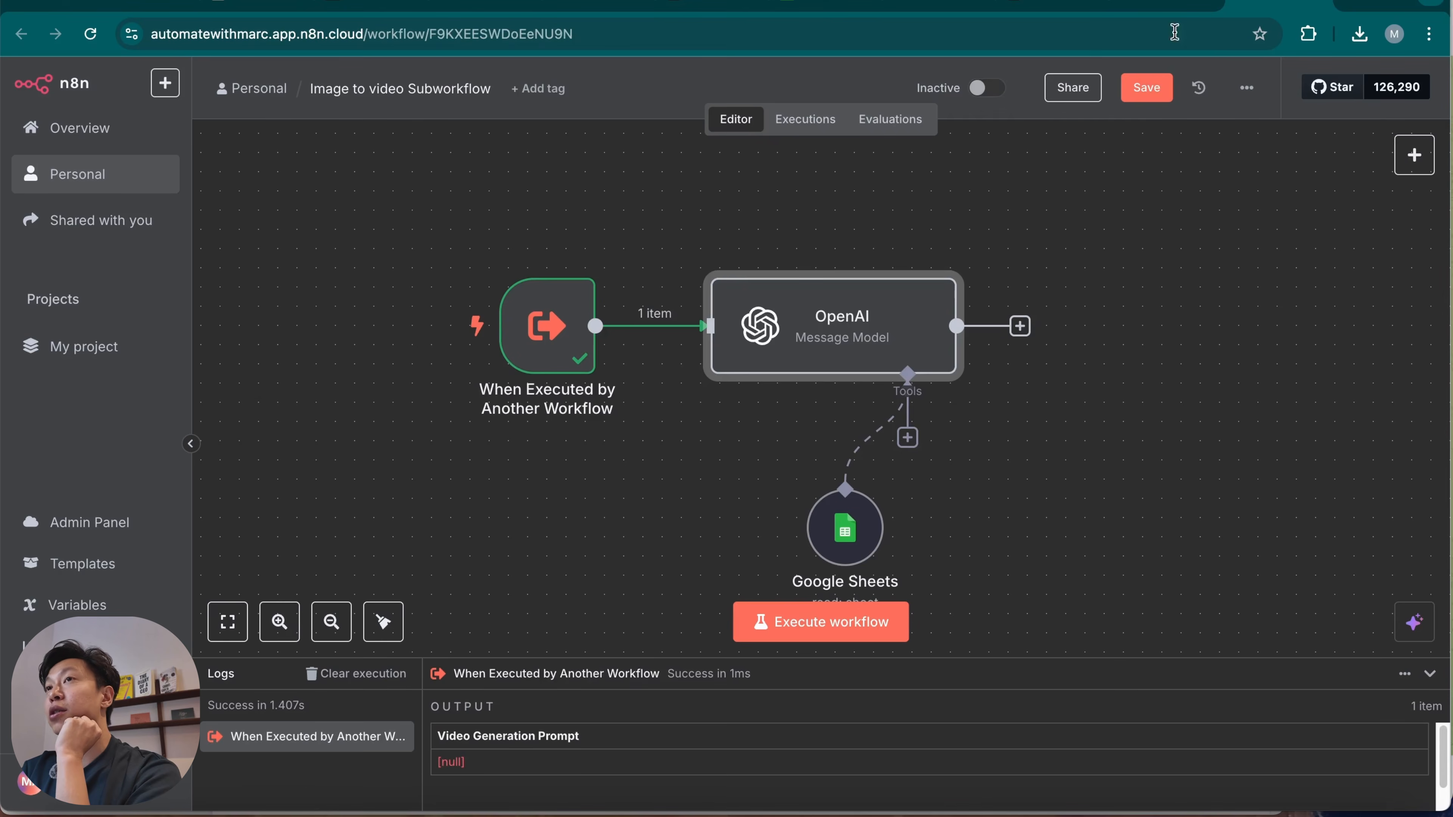
{"action": "left_click", "coordinate": [813, 135]}
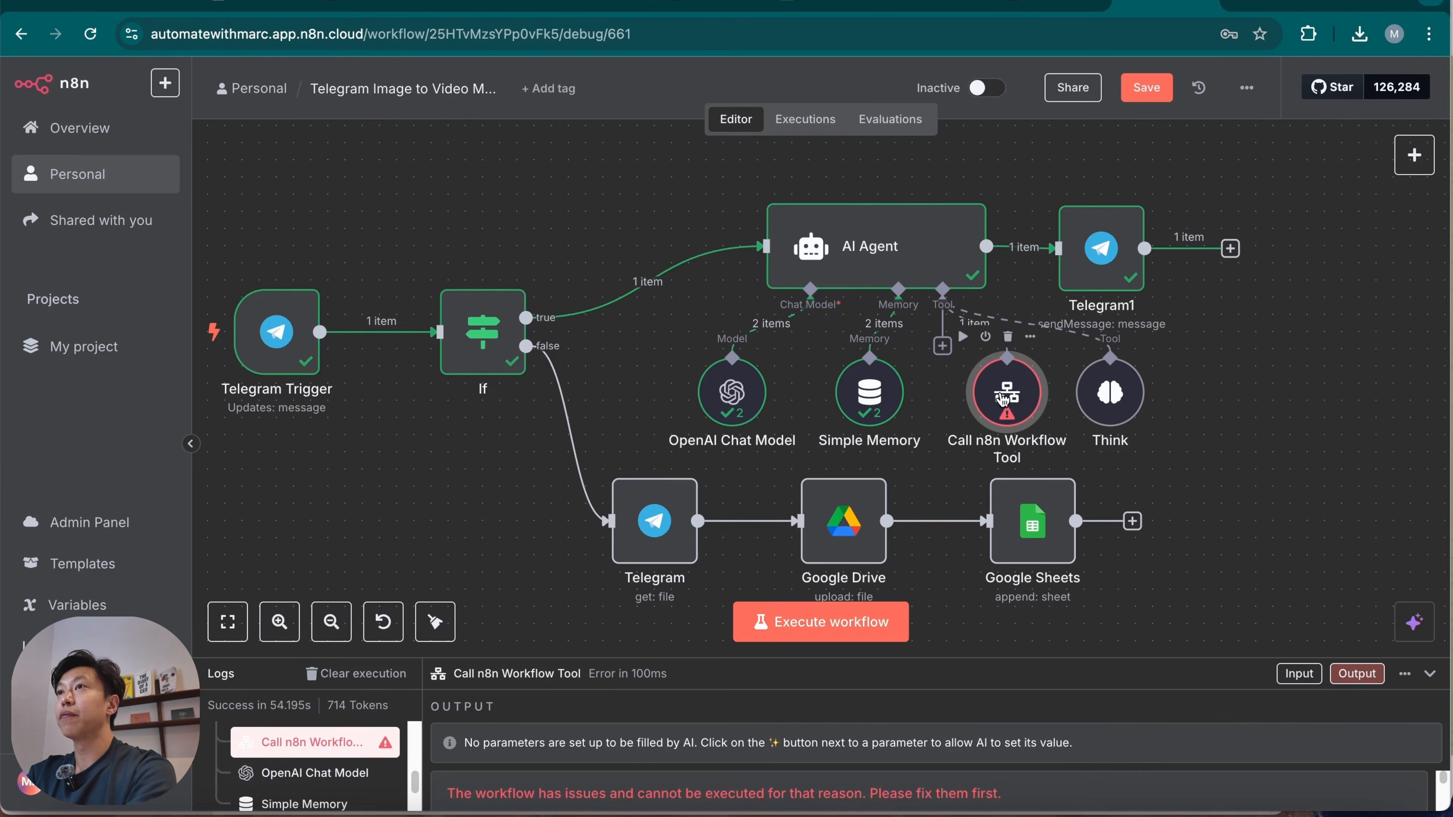
Let the model define the Video Generation Prompt input of the Call n8n Workflow Tool and return to the canvas.
{"action": "double_click", "coordinate": [998, 396]}
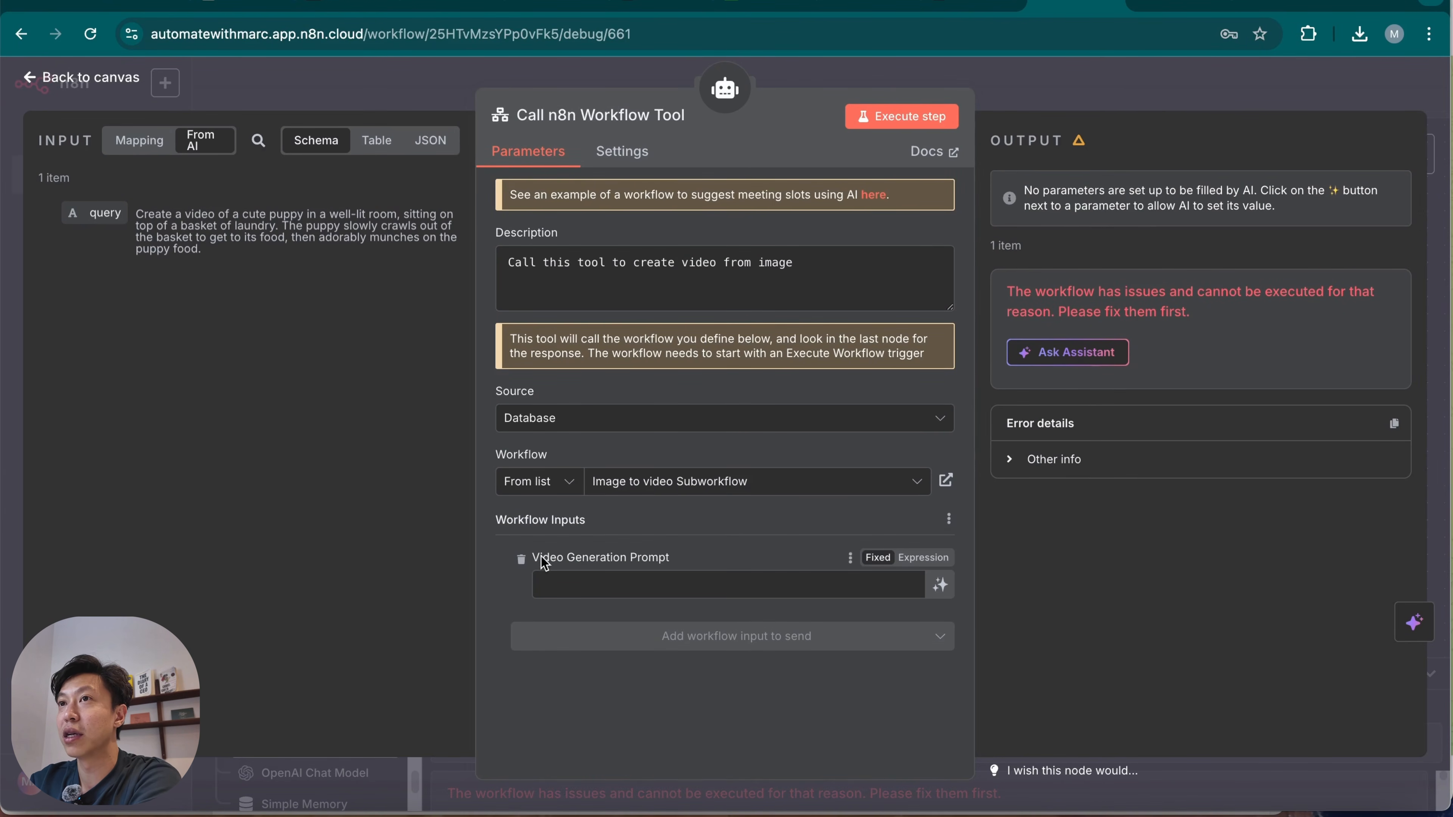
{"action": "left_click", "coordinate": [940, 585]}
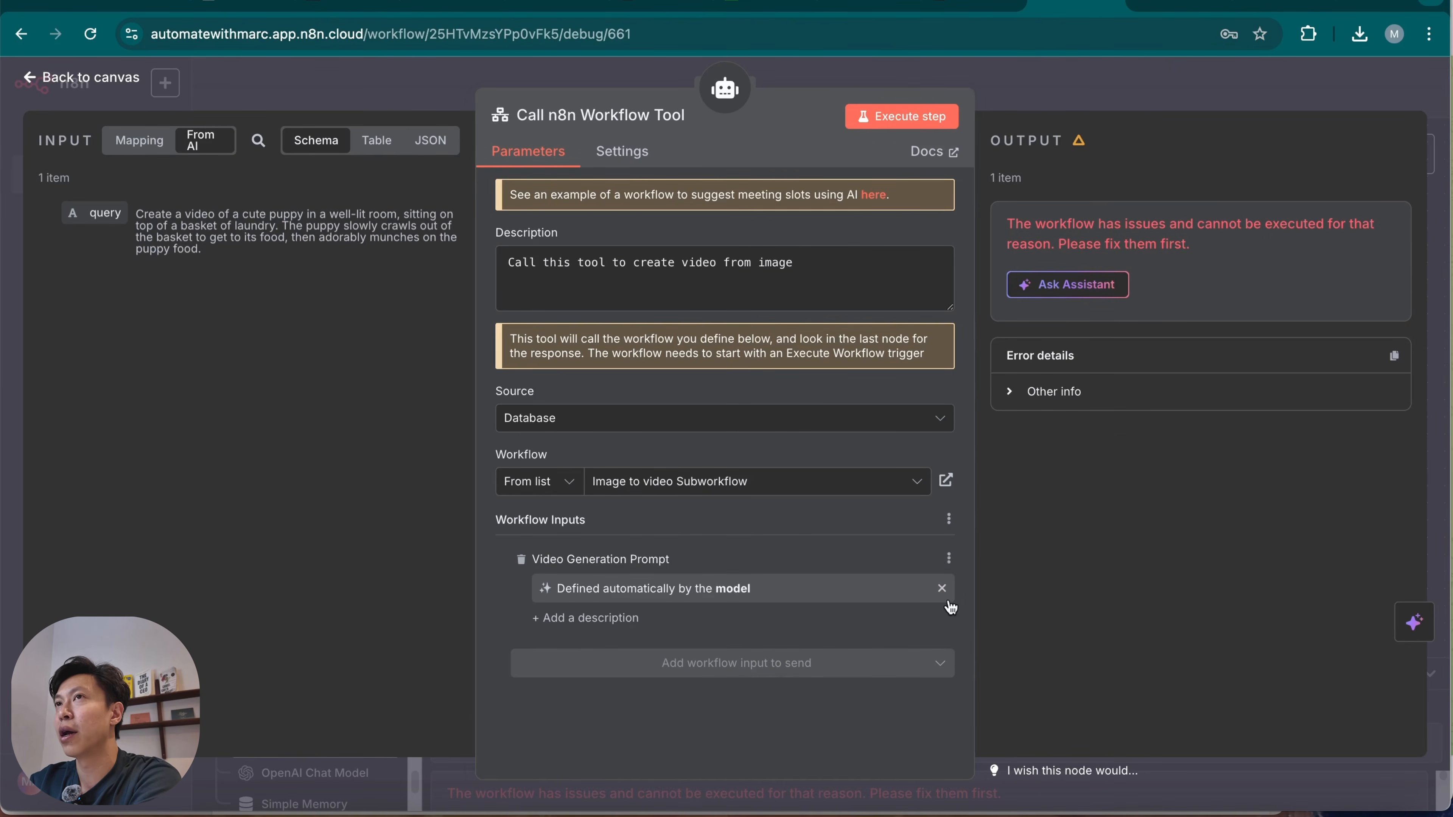
{"action": "left_click", "coordinate": [905, 118]}
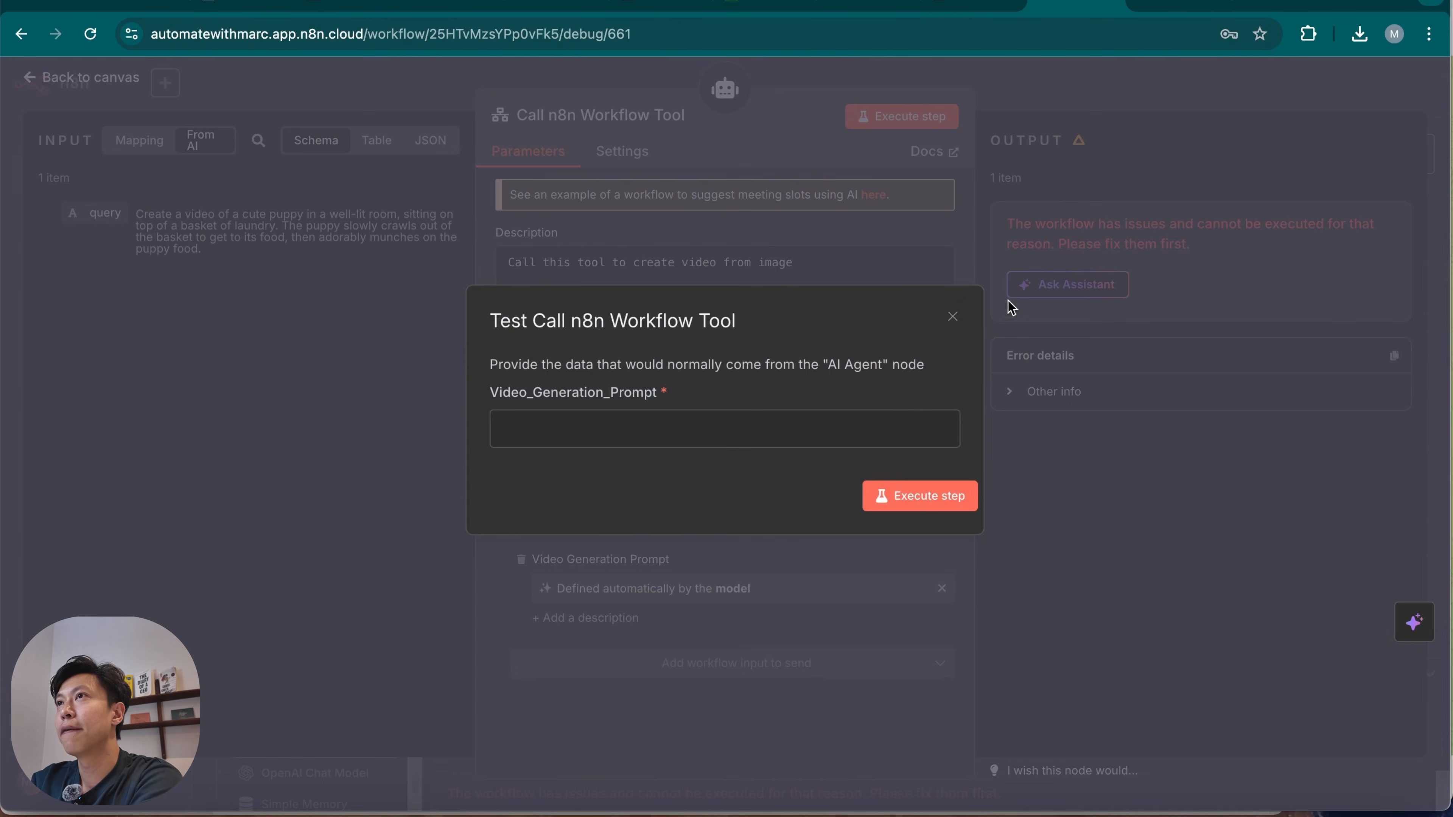
{"action": "left_click", "coordinate": [952, 317]}
{"action": "key", "text": "Escape"}
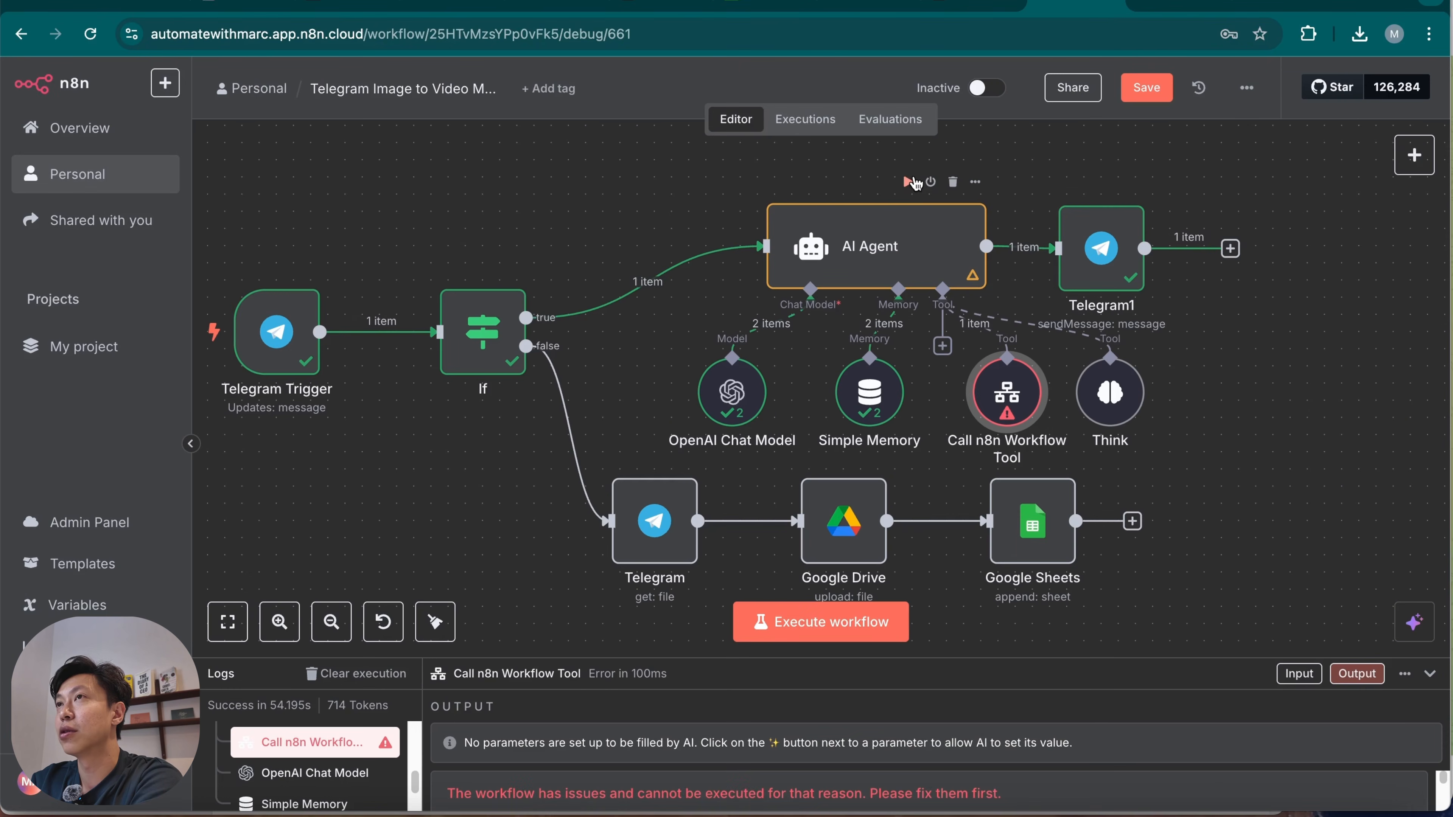
Execute the AI Agent node and open the execution history of the Image to video Subworkflow.
{"action": "left_click", "coordinate": [911, 183]}
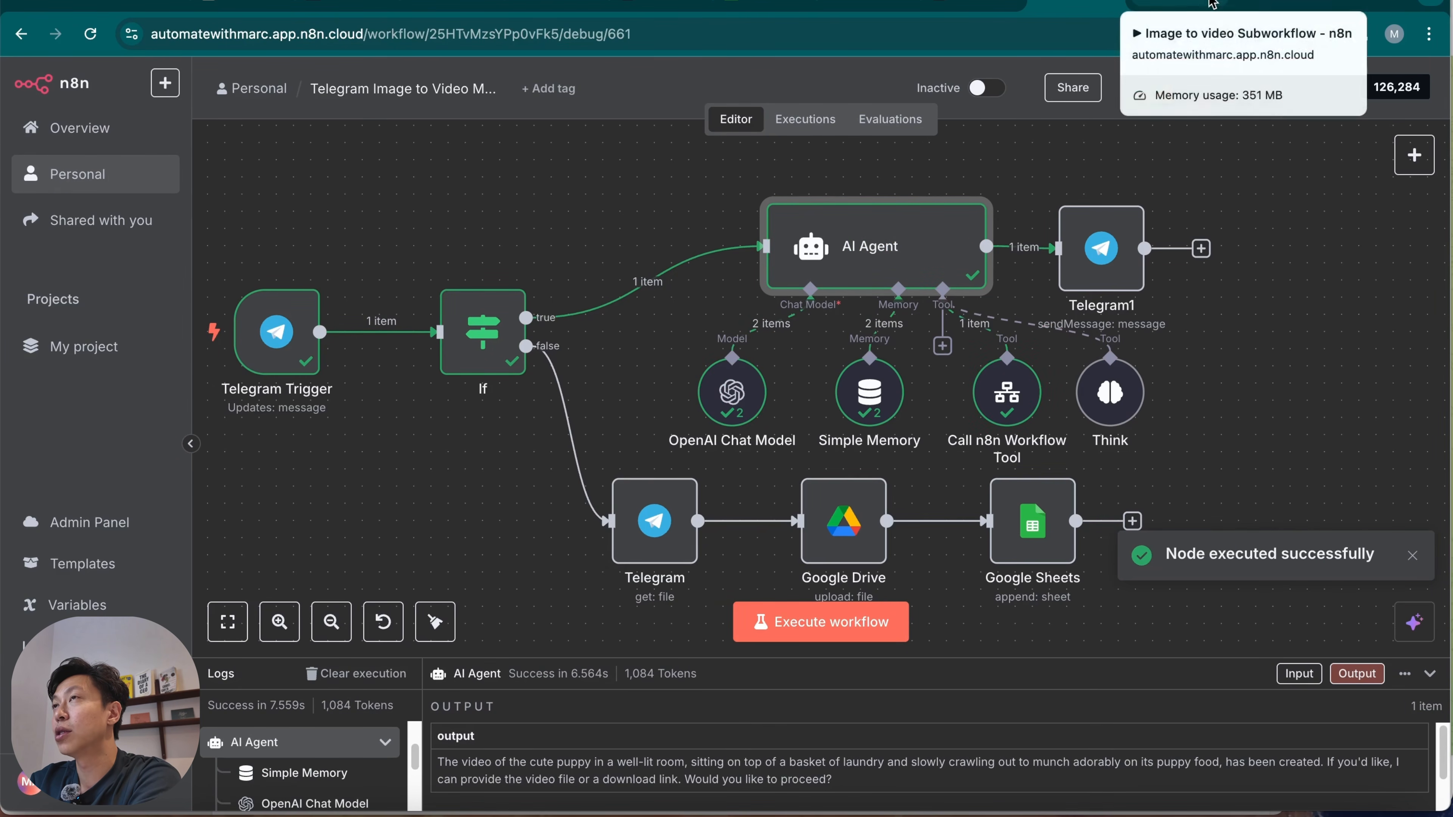
{"action": "left_click", "coordinate": [1276, 4]}
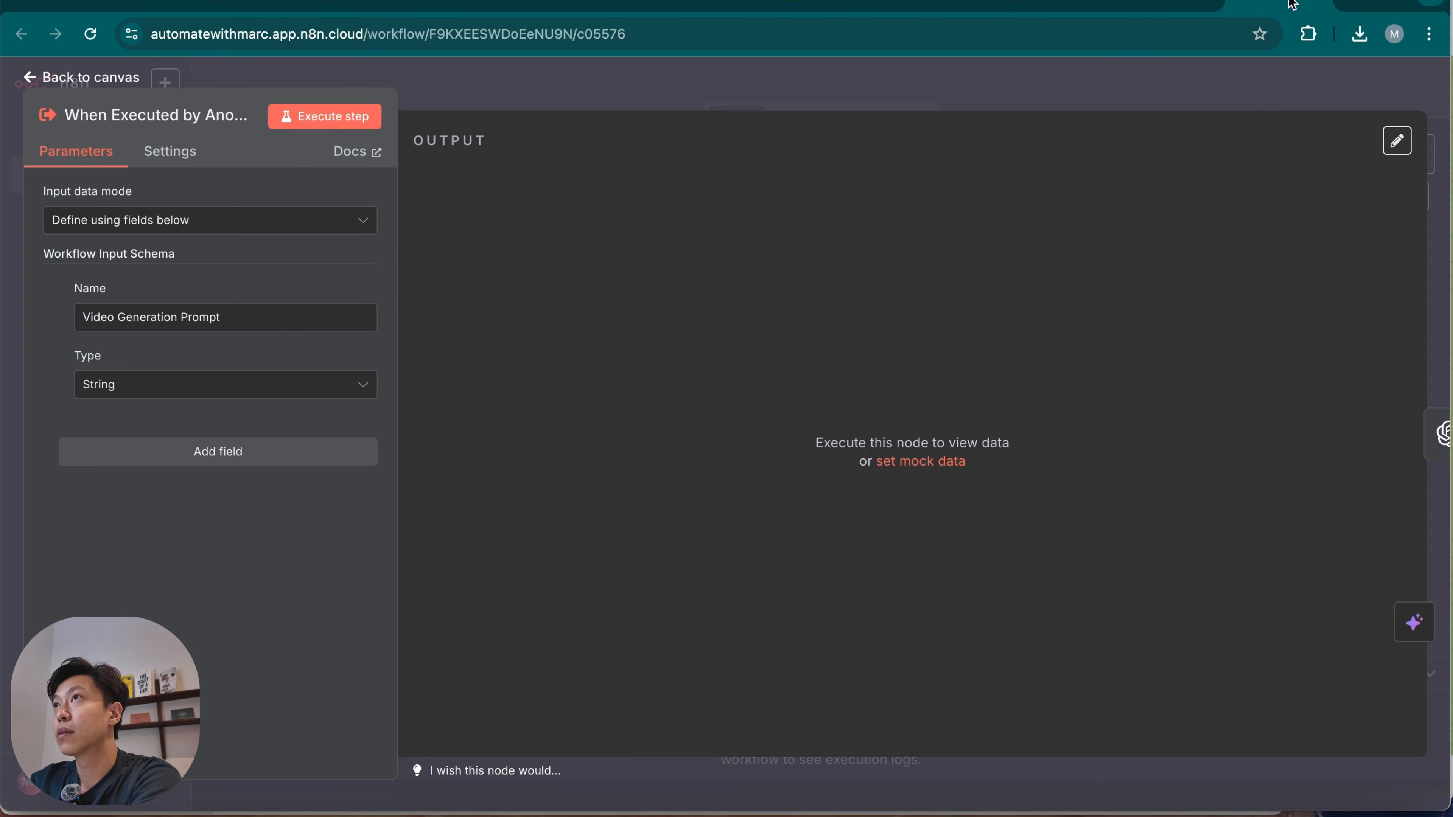
{"action": "left_click", "coordinate": [1181, 68]}
{"action": "scroll", "coordinate": [1011, 458], "scroll_direction": "down", "scroll_amount": 3}
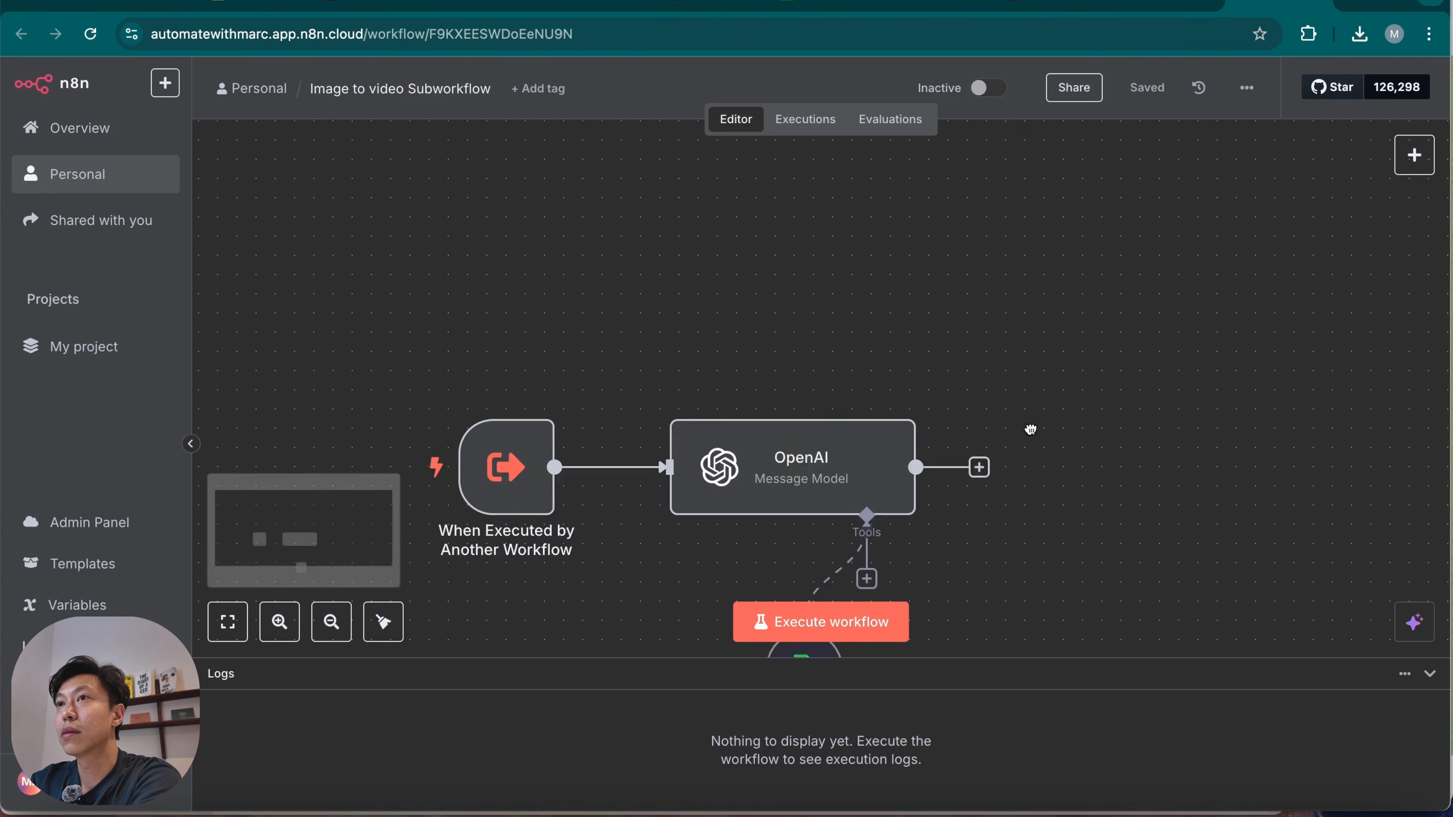
{"action": "left_click", "coordinate": [804, 119]}
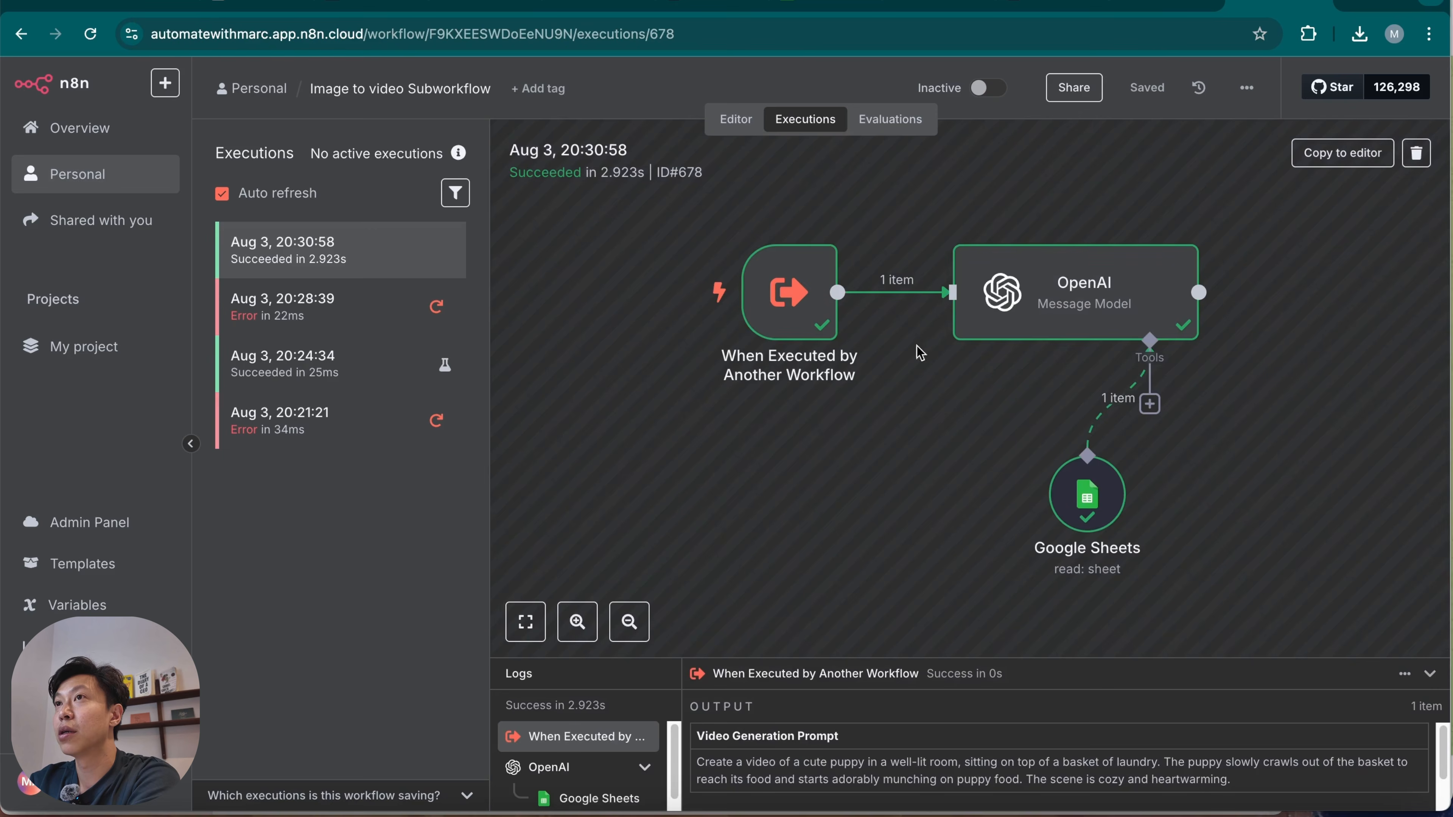
Review the Video Generation Prompt text that the sub-workflow's trigger received in the latest execution.
{"action": "double_click", "coordinate": [772, 291]}
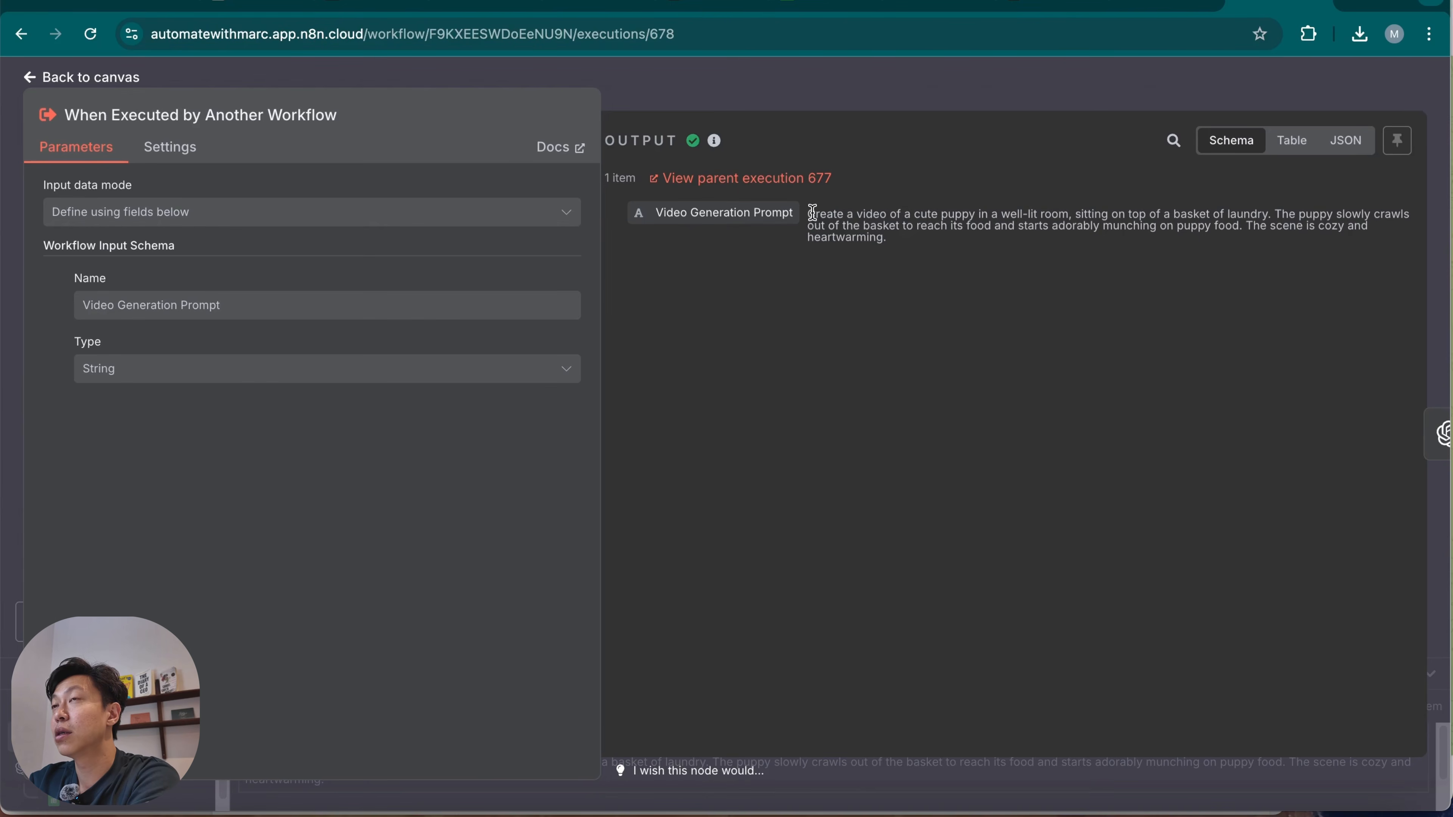
{"action": "left_click_drag", "start_coordinate": [815, 216], "coordinate": [880, 236]}
{"action": "left_click", "coordinate": [945, 218]}
{"action": "left_click_drag", "start_coordinate": [973, 212], "coordinate": [993, 226]}
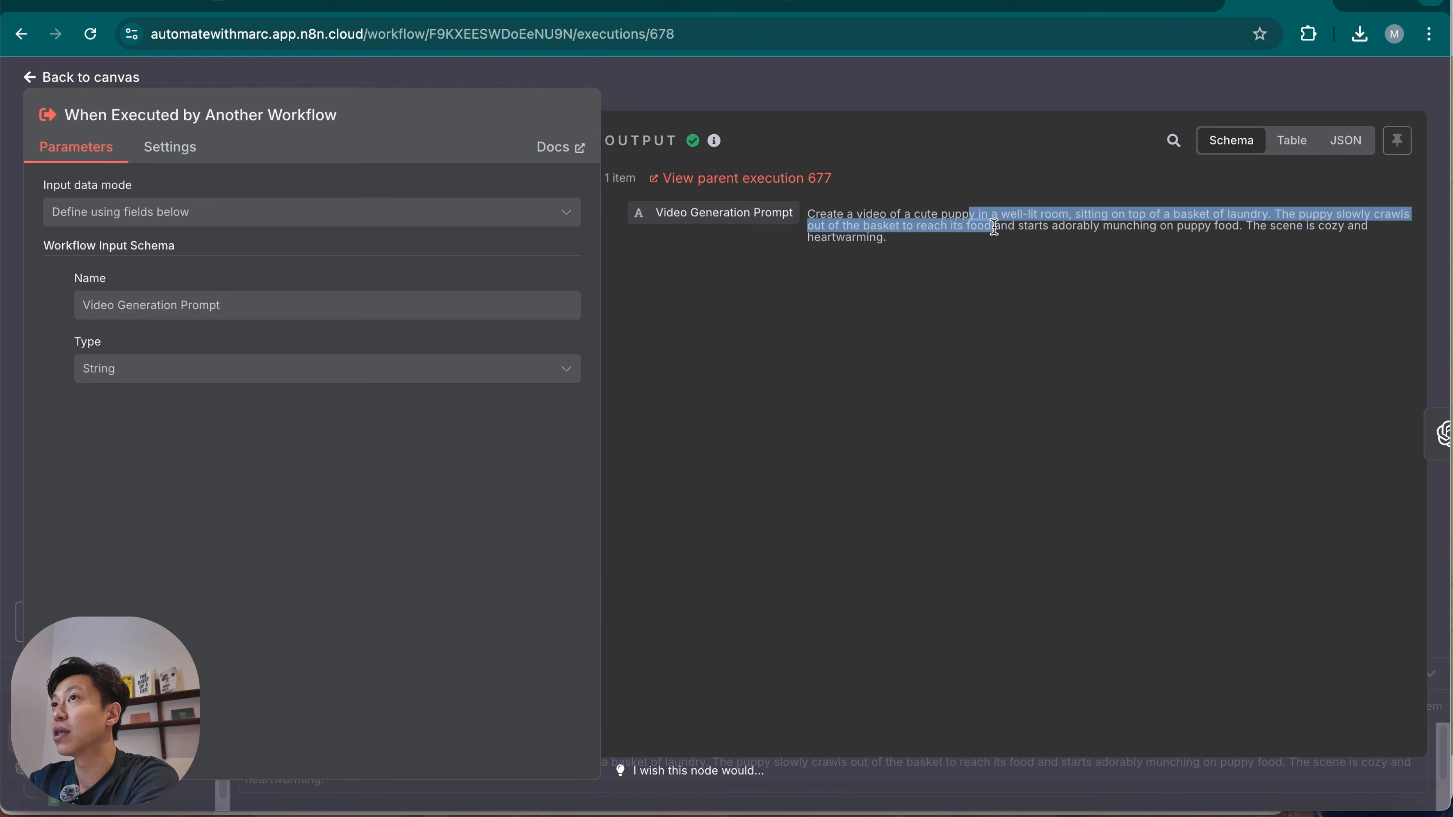
{"action": "left_click_drag", "start_coordinate": [994, 228], "coordinate": [999, 241]}
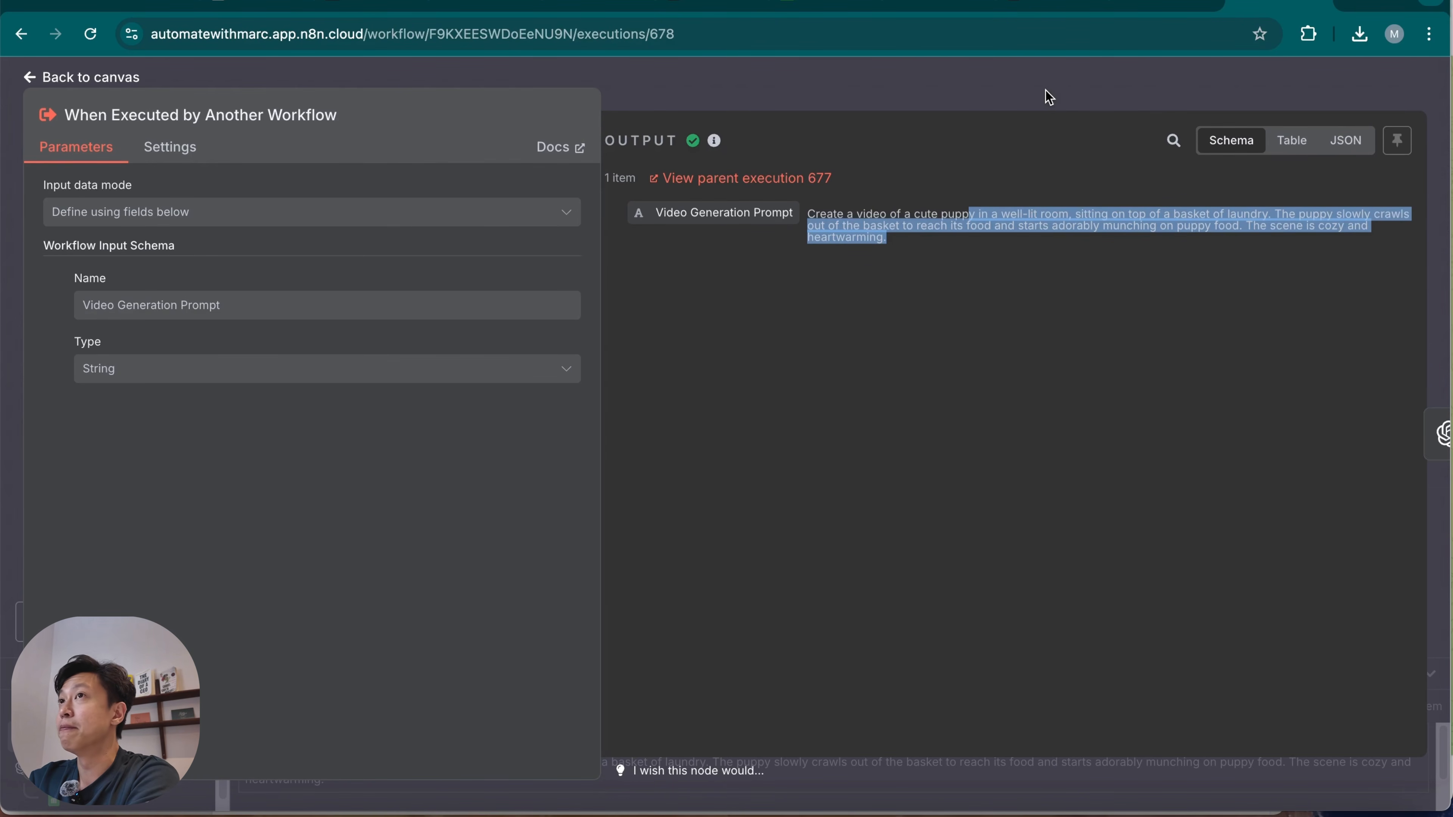
{"action": "left_click", "coordinate": [1050, 100]}
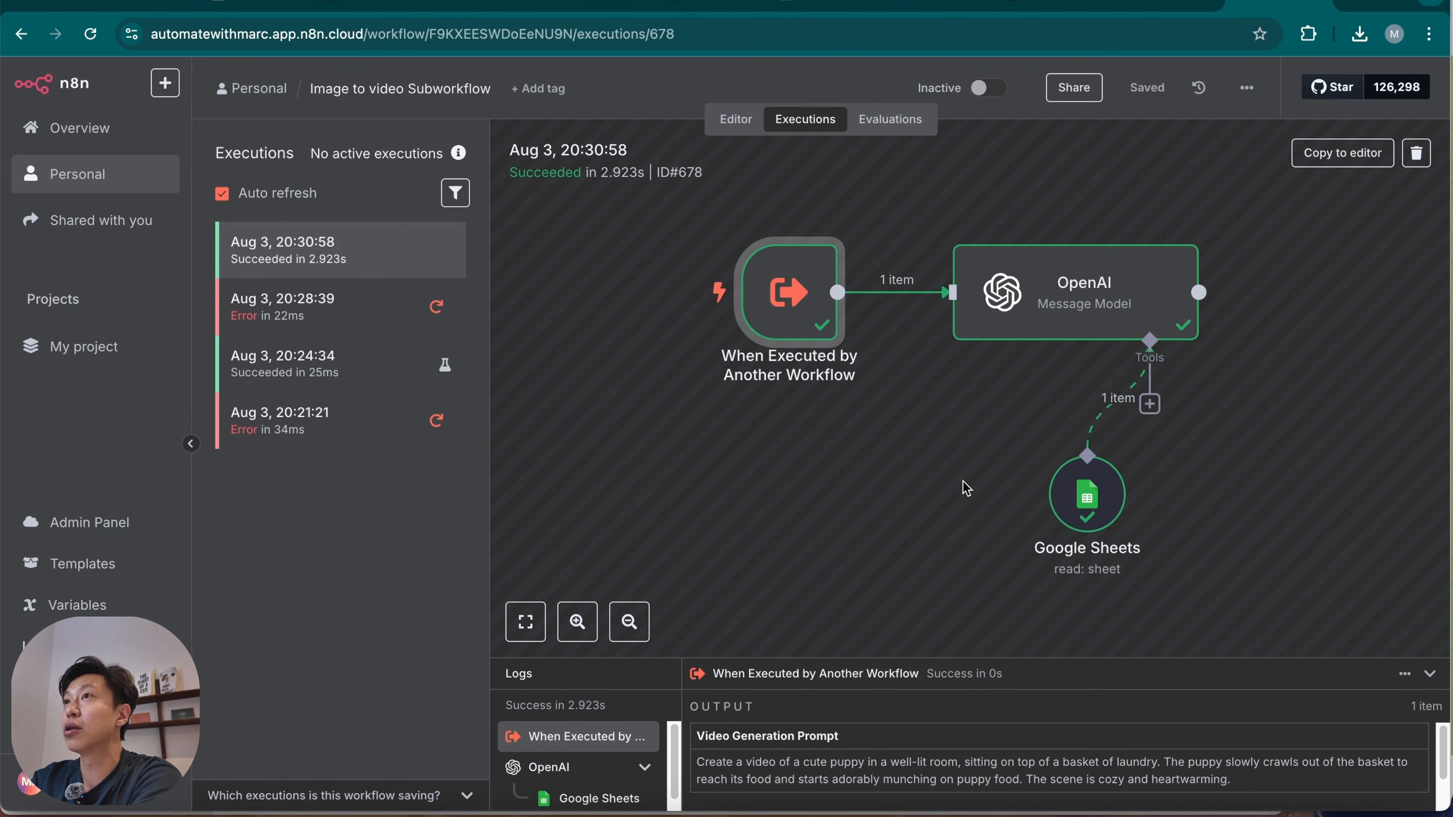
Copy the latest execution's data to the sub-workflow editor and review the OpenAI node's messages and JSON output.
{"action": "left_click", "coordinate": [1339, 157]}
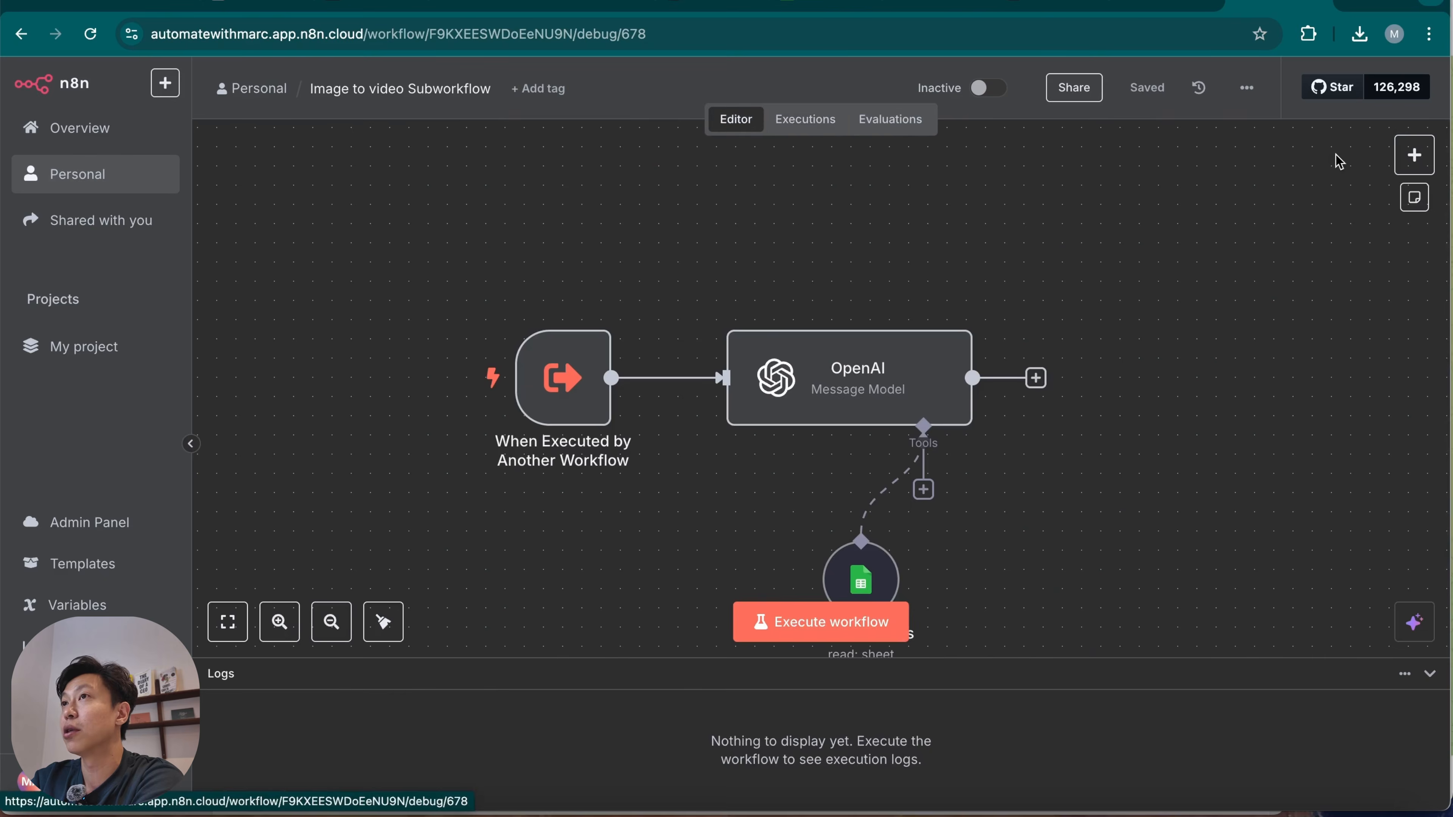
{"action": "scroll", "coordinate": [686, 458], "scroll_direction": "down", "scroll_amount": 3}
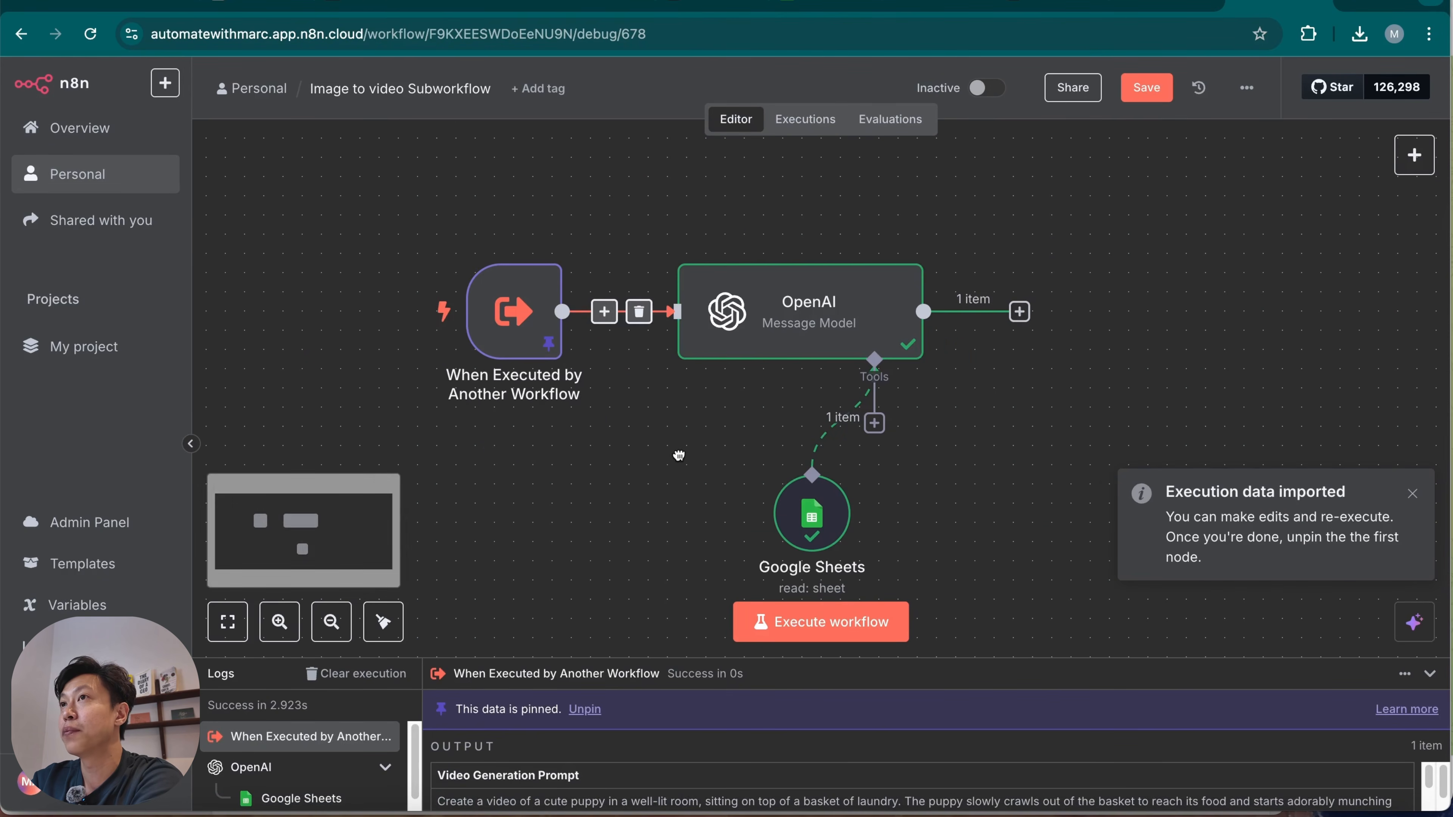
{"action": "double_click", "coordinate": [828, 305]}
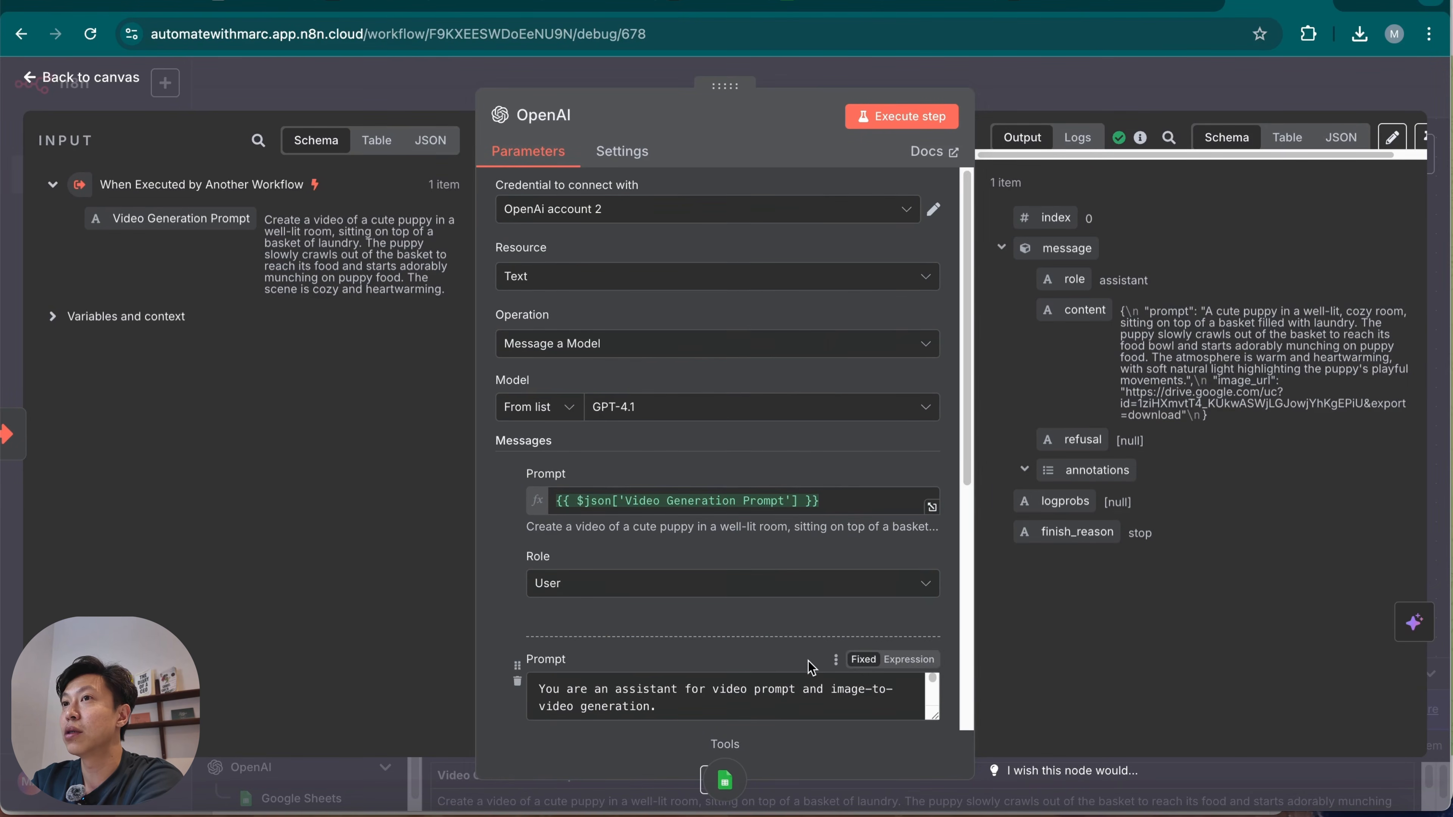
{"action": "scroll", "coordinate": [811, 666], "scroll_direction": "down", "scroll_amount": 5}
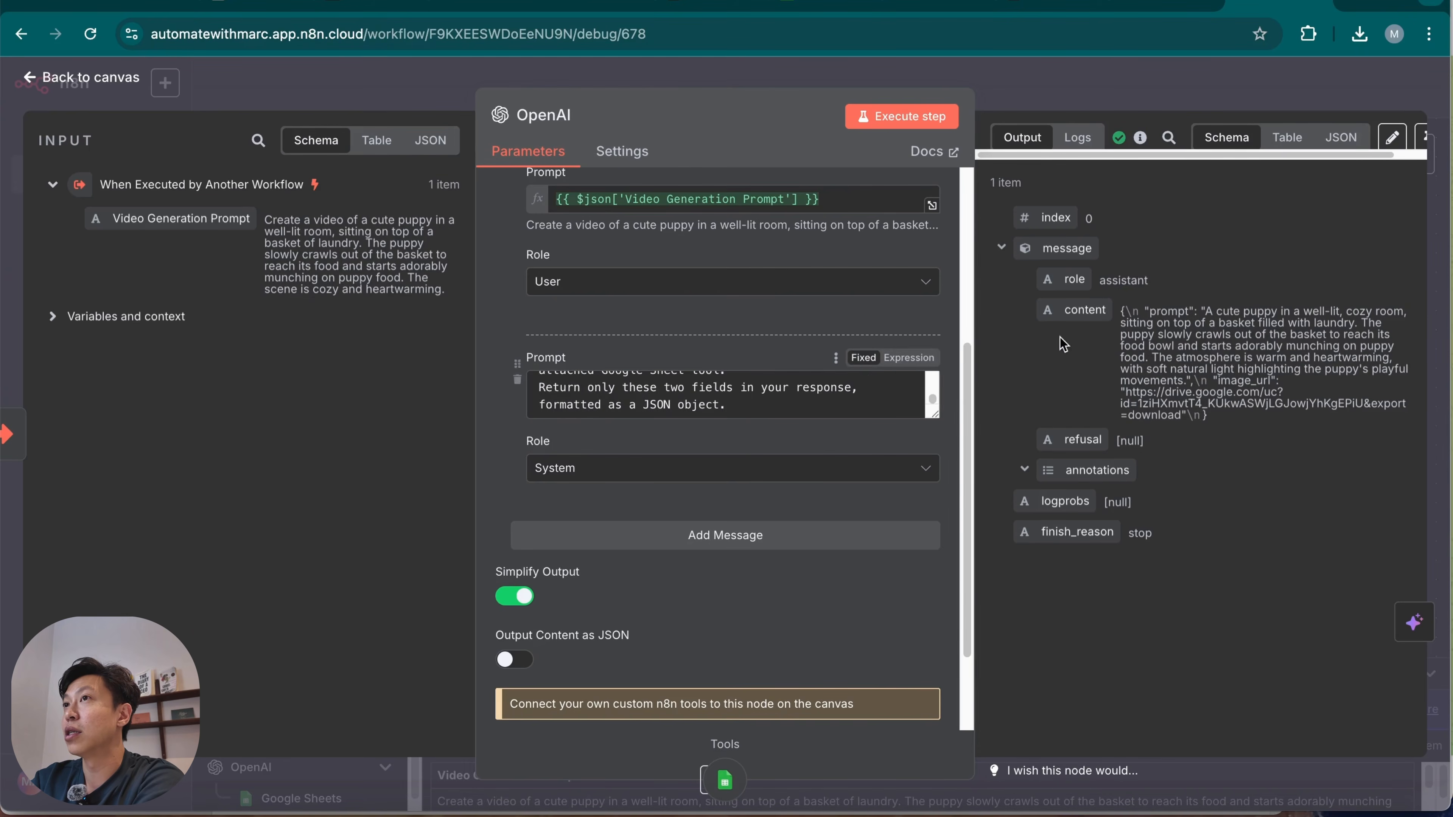
{"action": "key", "text": "Escape"}
Add an HTTP Request node after the OpenAI node.
{"action": "left_click", "coordinate": [1019, 311]}
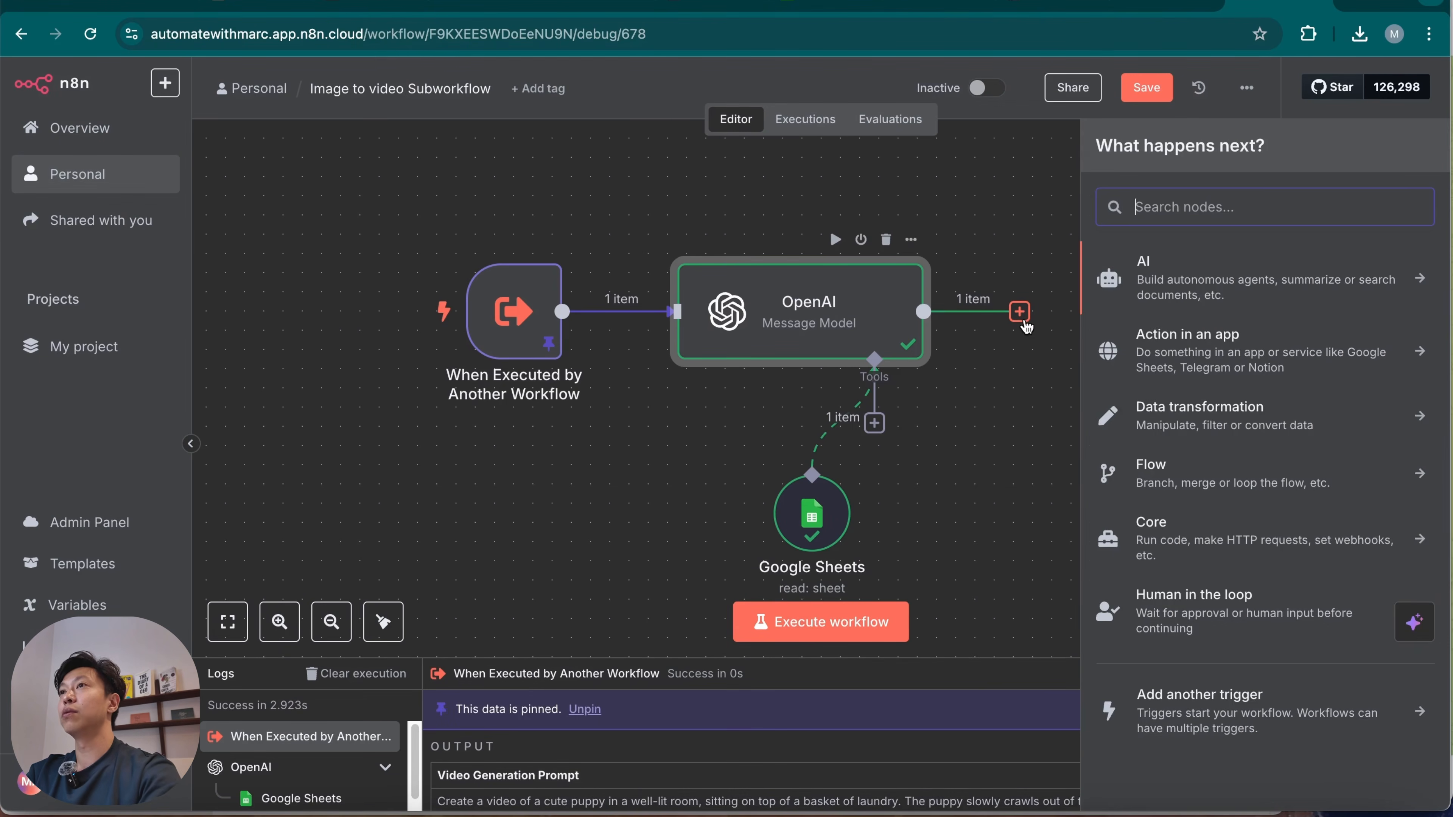
{"action": "type", "text": "http"}
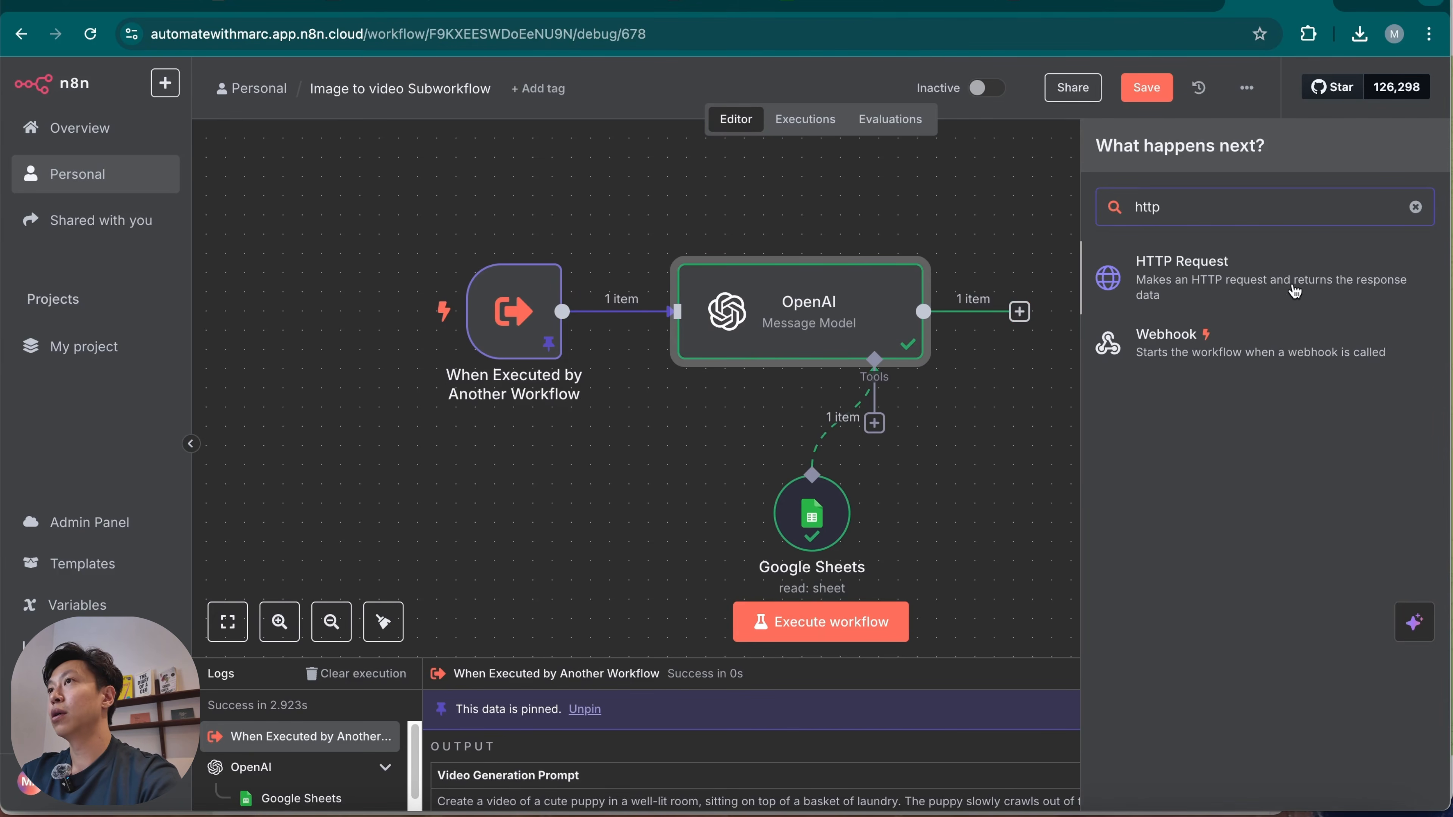
{"action": "left_click", "coordinate": [1295, 280]}
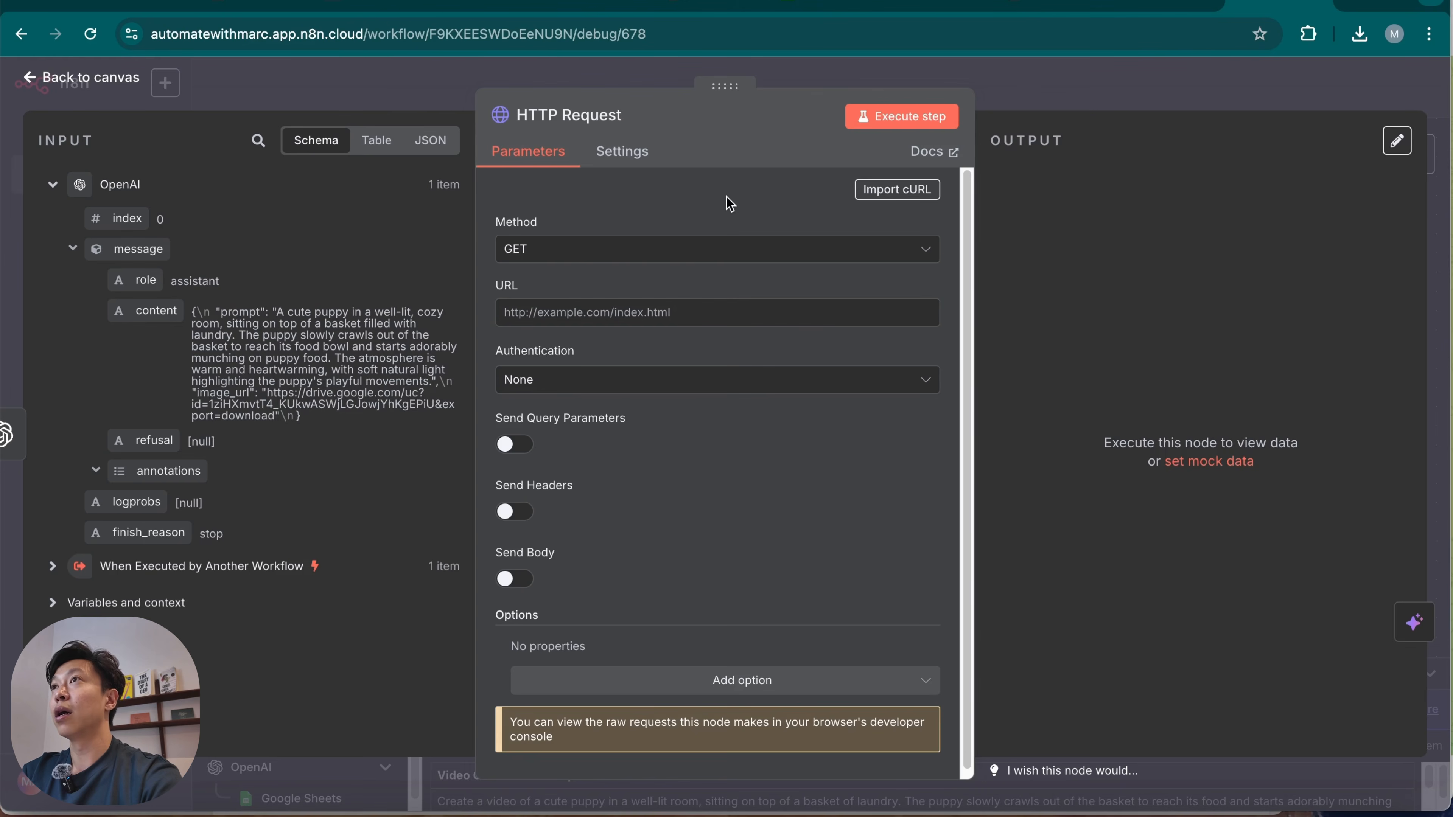
Switch to the WaveSpeedAI website, open its model catalogue and look through the featured models and model groups.
{"action": "left_click", "coordinate": [1046, 6]}
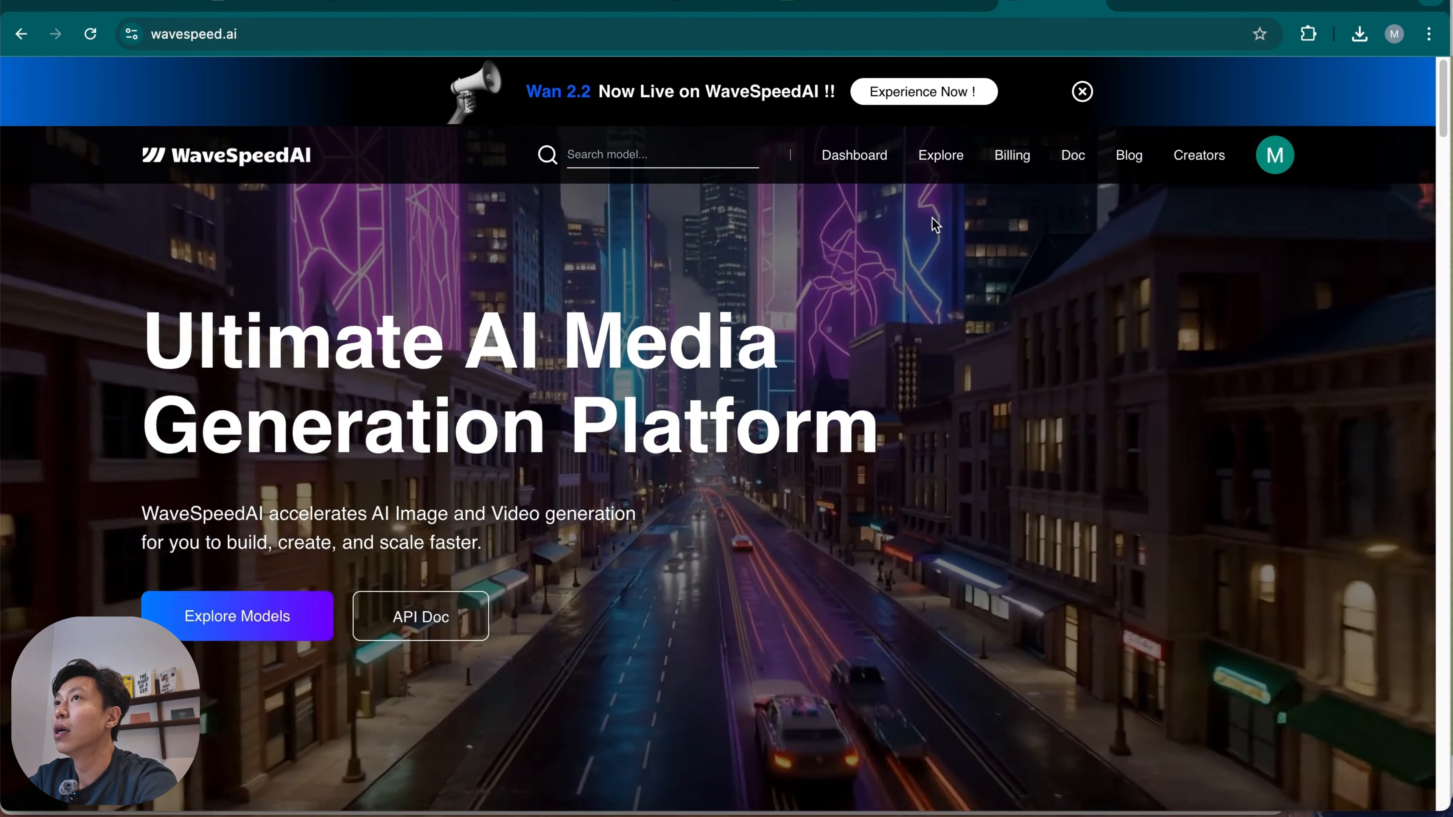
{"action": "left_click", "coordinate": [941, 157]}
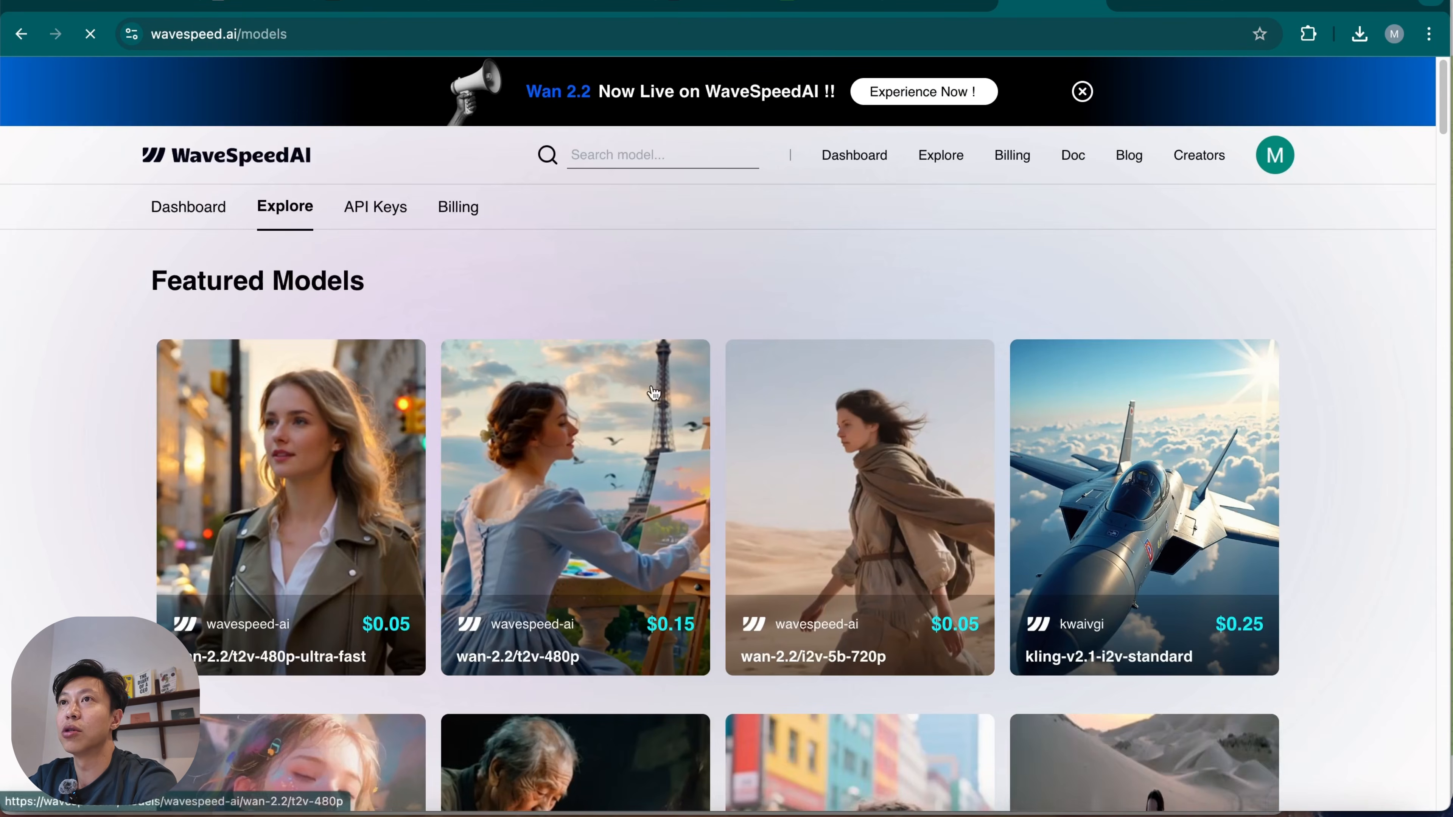
{"action": "scroll", "coordinate": [422, 584], "scroll_direction": "down", "scroll_amount": 6}
{"action": "scroll", "coordinate": [165, 584], "scroll_direction": "up", "scroll_amount": 6}
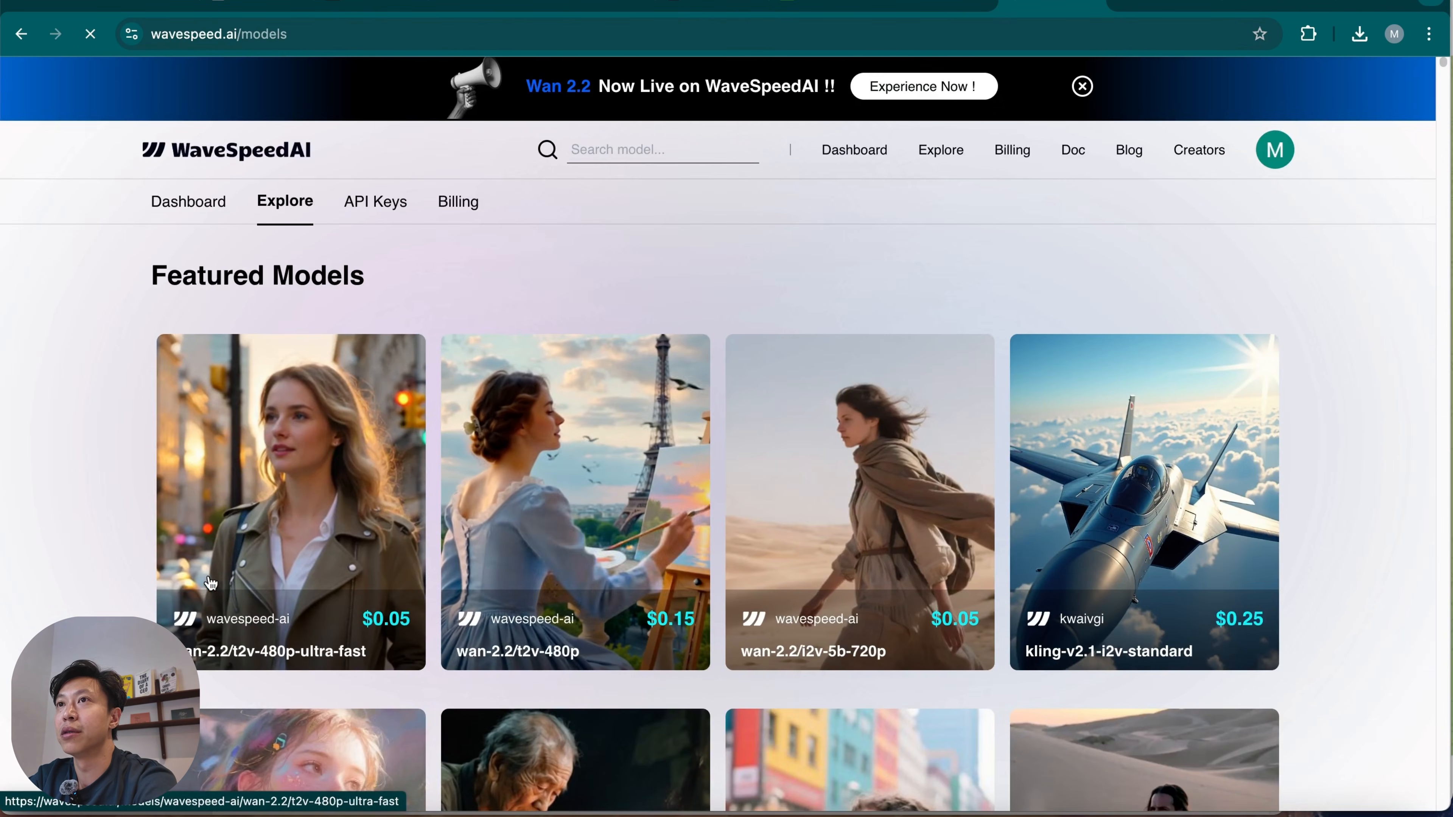
{"action": "scroll", "coordinate": [164, 584], "scroll_direction": "down", "scroll_amount": 2}
{"action": "mouse_move", "coordinate": [870, 550]}
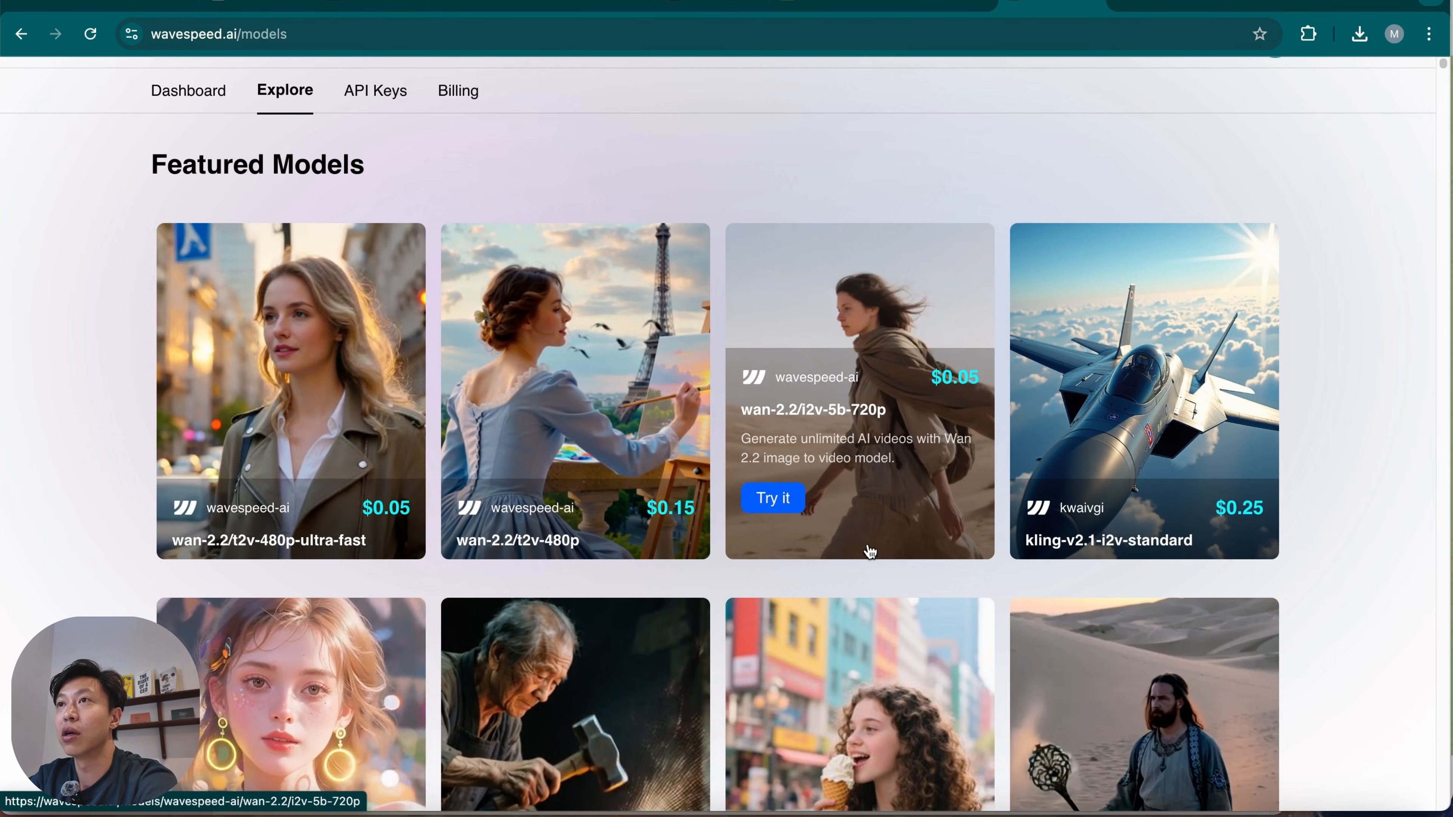
{"action": "scroll", "coordinate": [150, 569], "scroll_direction": "down", "scroll_amount": 1}
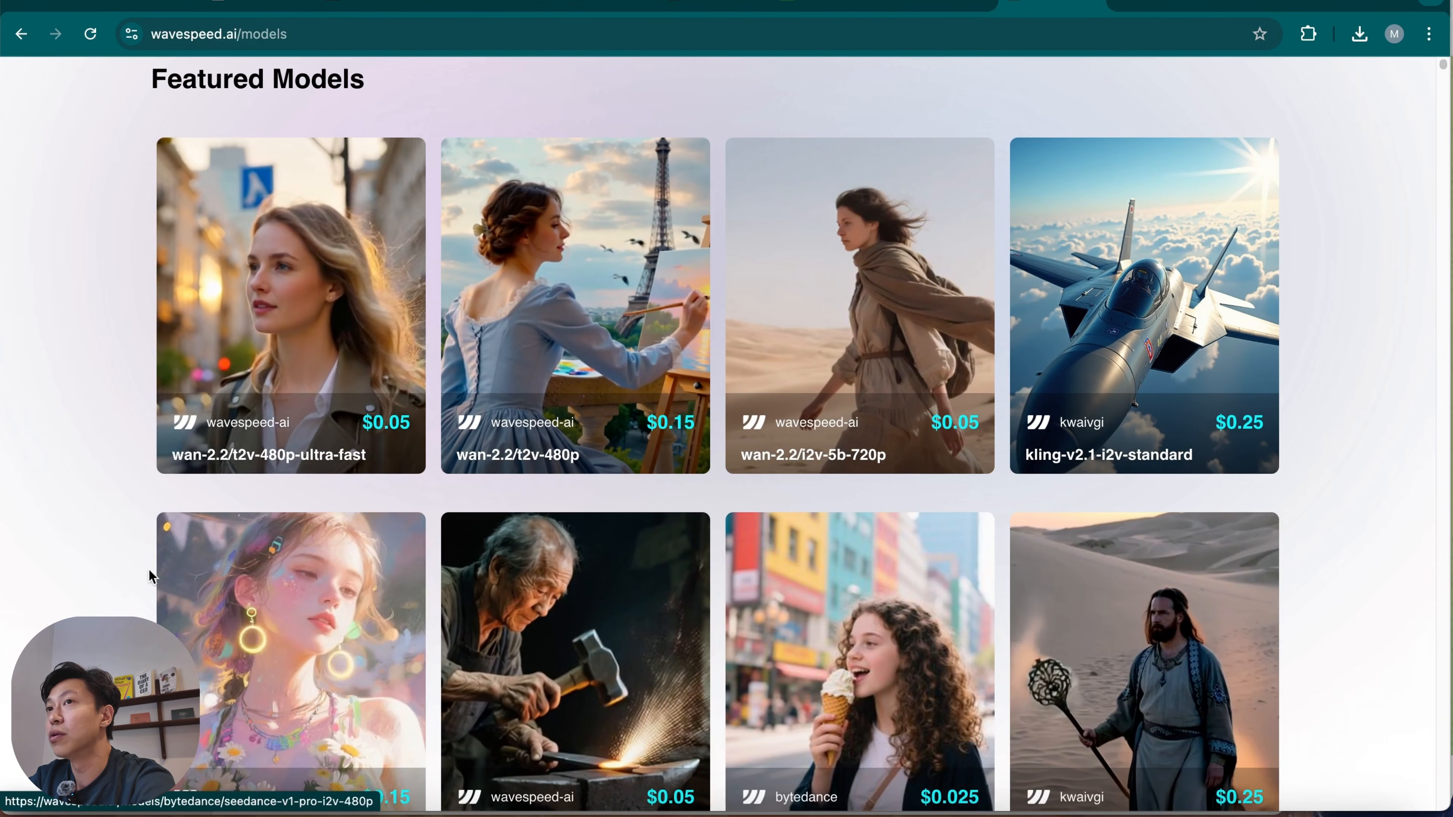
{"action": "scroll", "coordinate": [150, 569], "scroll_direction": "down", "scroll_amount": 5}
{"action": "scroll", "coordinate": [140, 578], "scroll_direction": "down", "scroll_amount": 12}
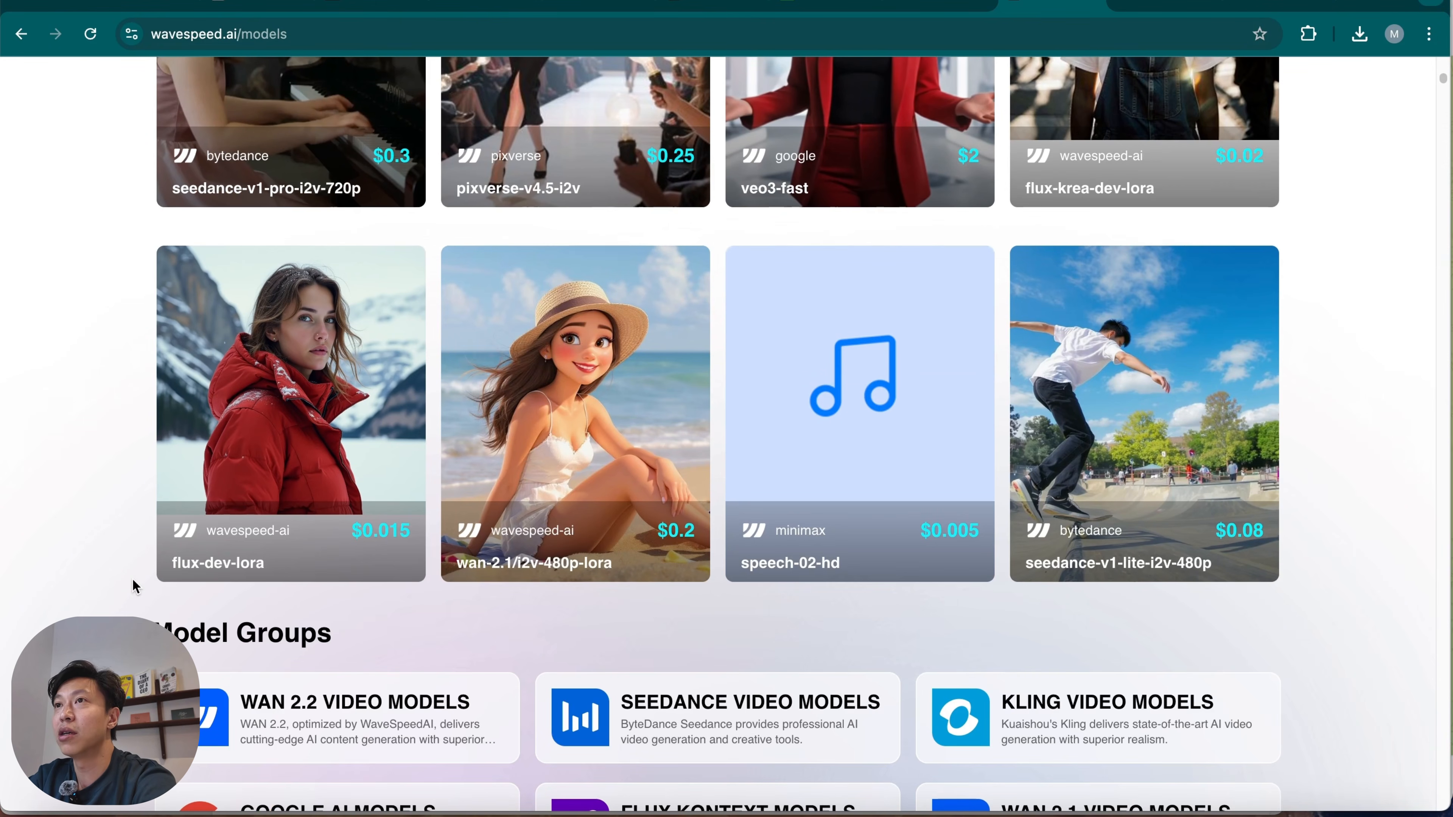
{"action": "scroll", "coordinate": [136, 586], "scroll_direction": "down", "scroll_amount": 9}
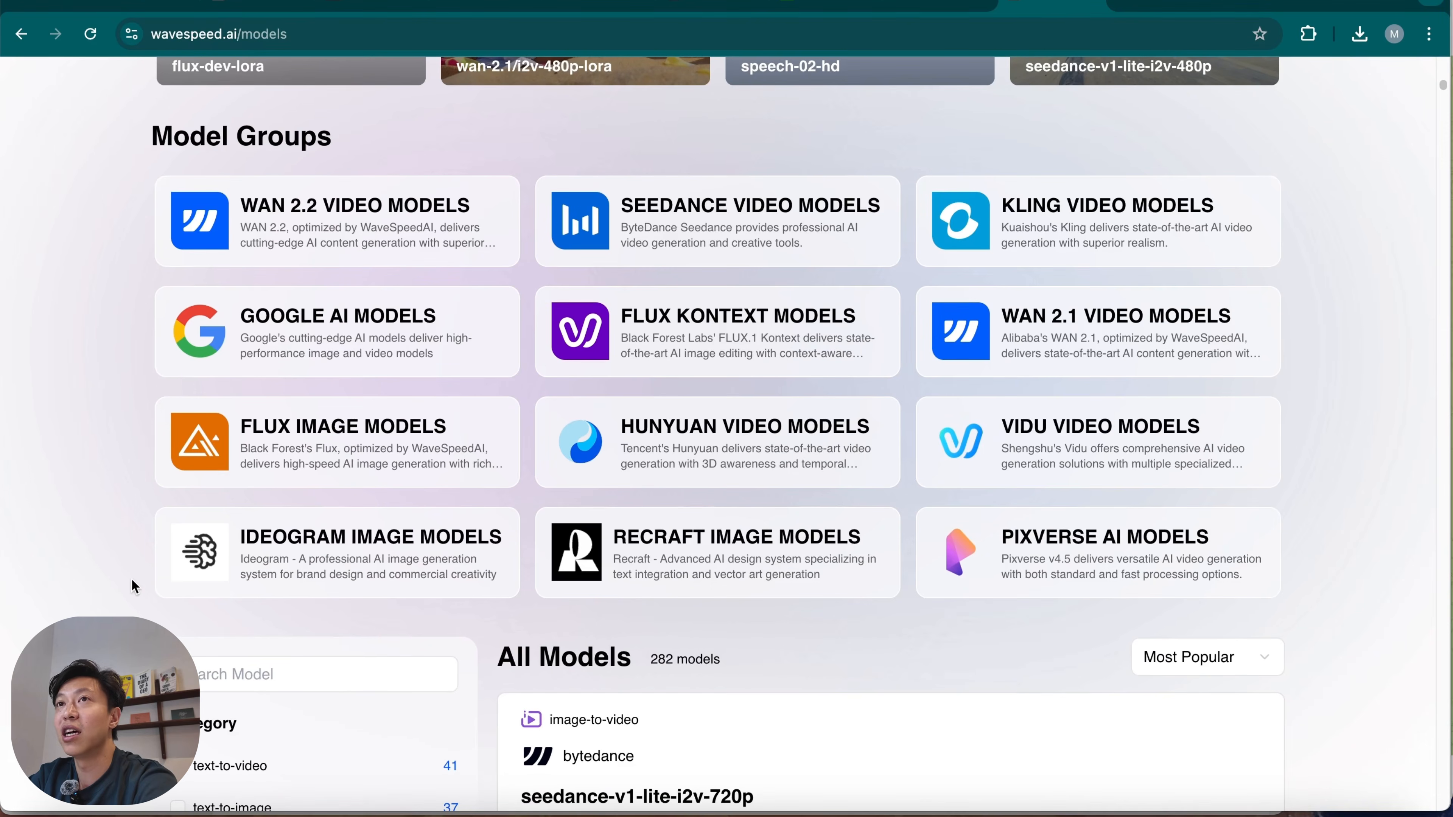
{"action": "scroll", "coordinate": [136, 586], "scroll_direction": "down", "scroll_amount": 7}
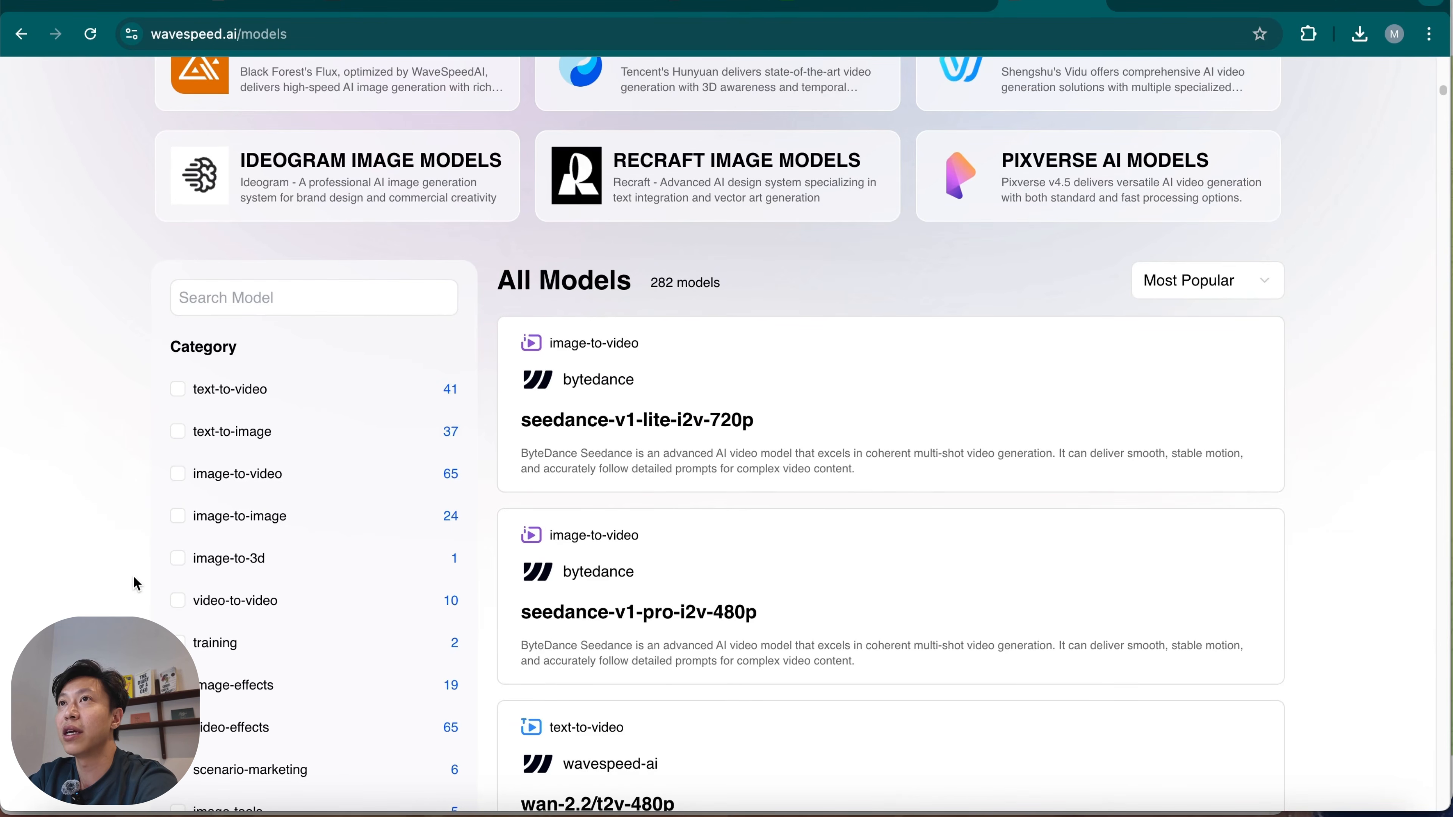
Filter the model list by the image-to-video category and look through the matching models.
{"action": "scroll", "coordinate": [132, 575], "scroll_direction": "down", "scroll_amount": 3}
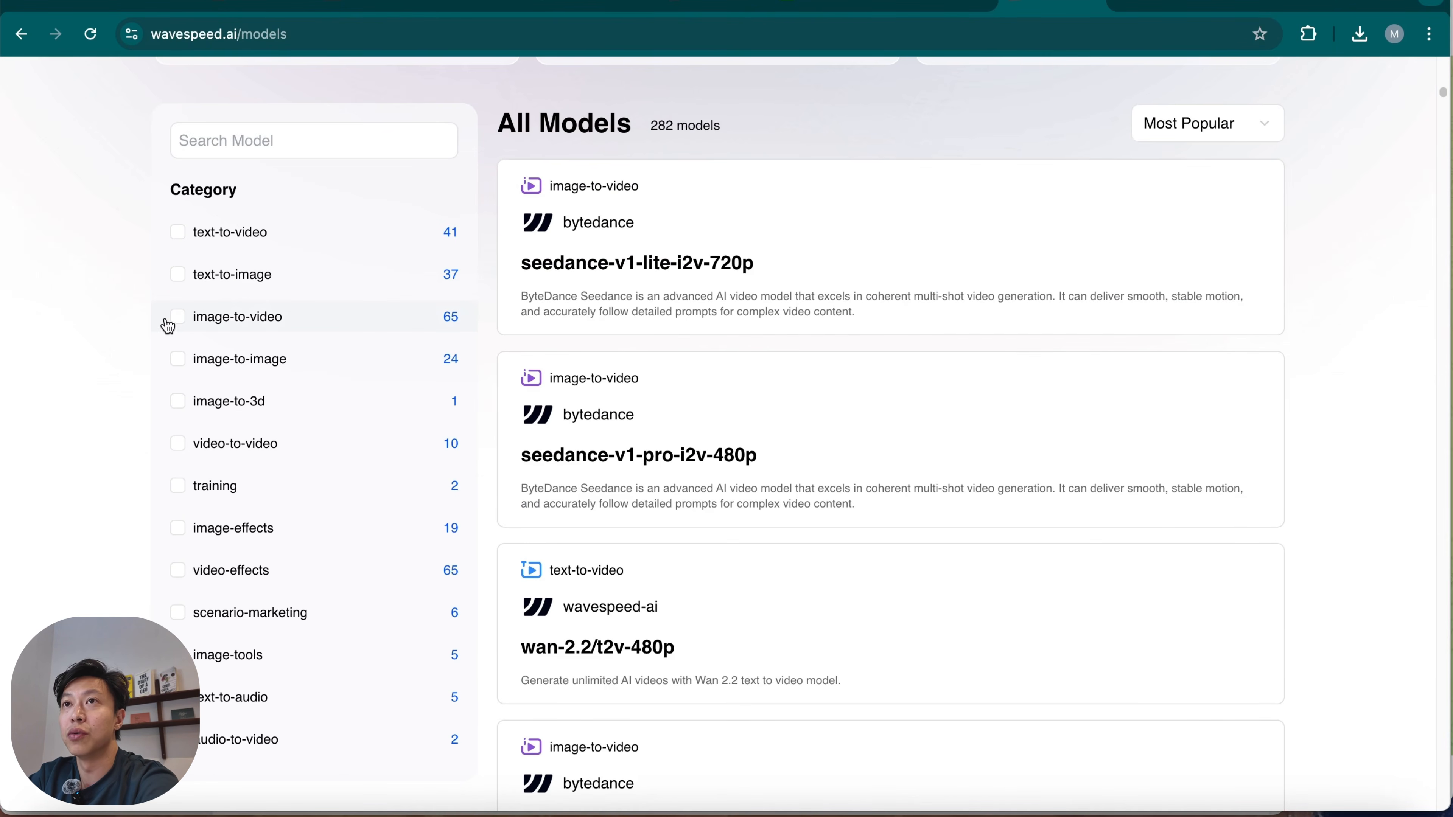
{"action": "left_click", "coordinate": [178, 320]}
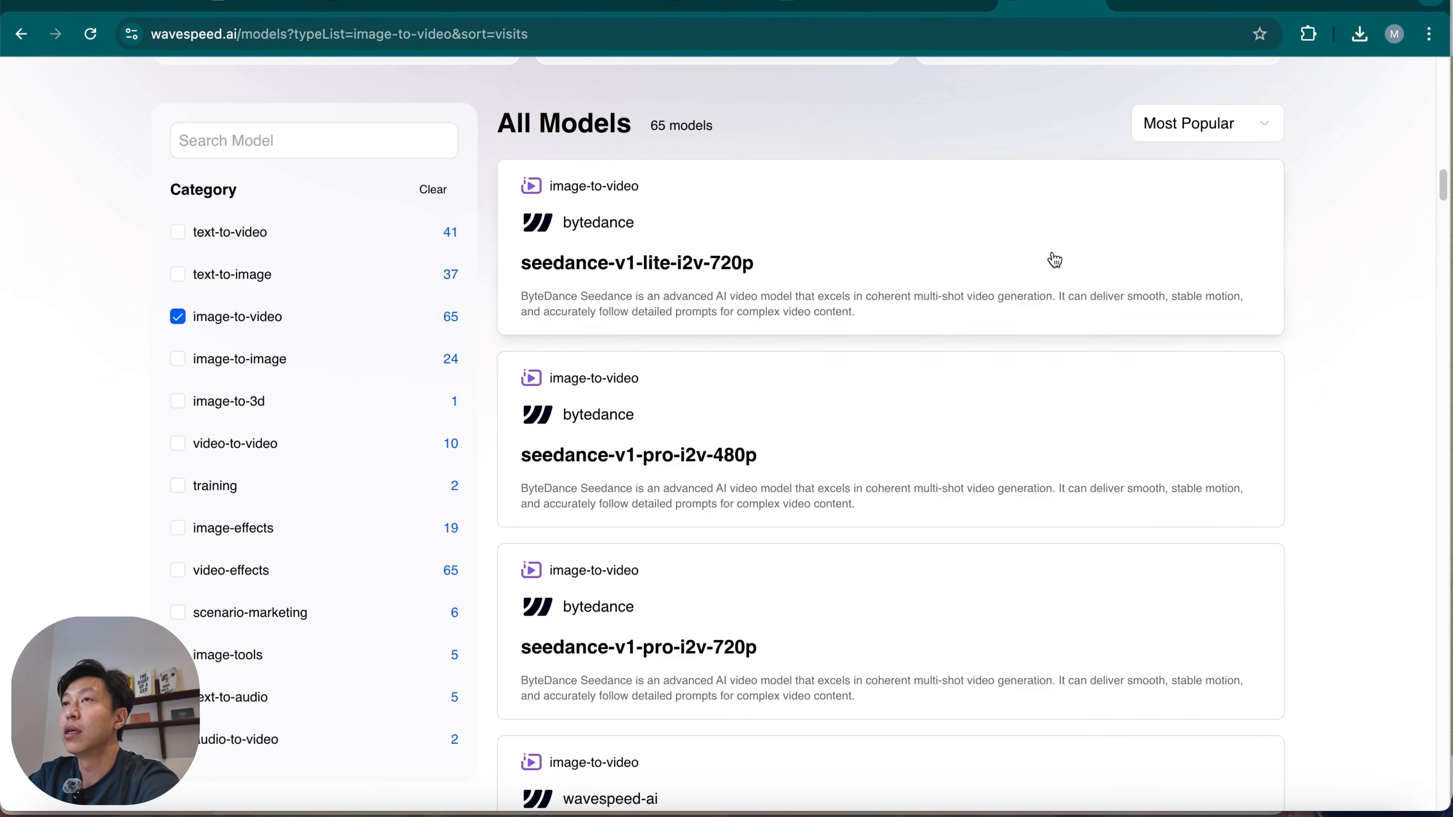
{"action": "scroll", "coordinate": [901, 634], "scroll_direction": "down", "scroll_amount": 4}
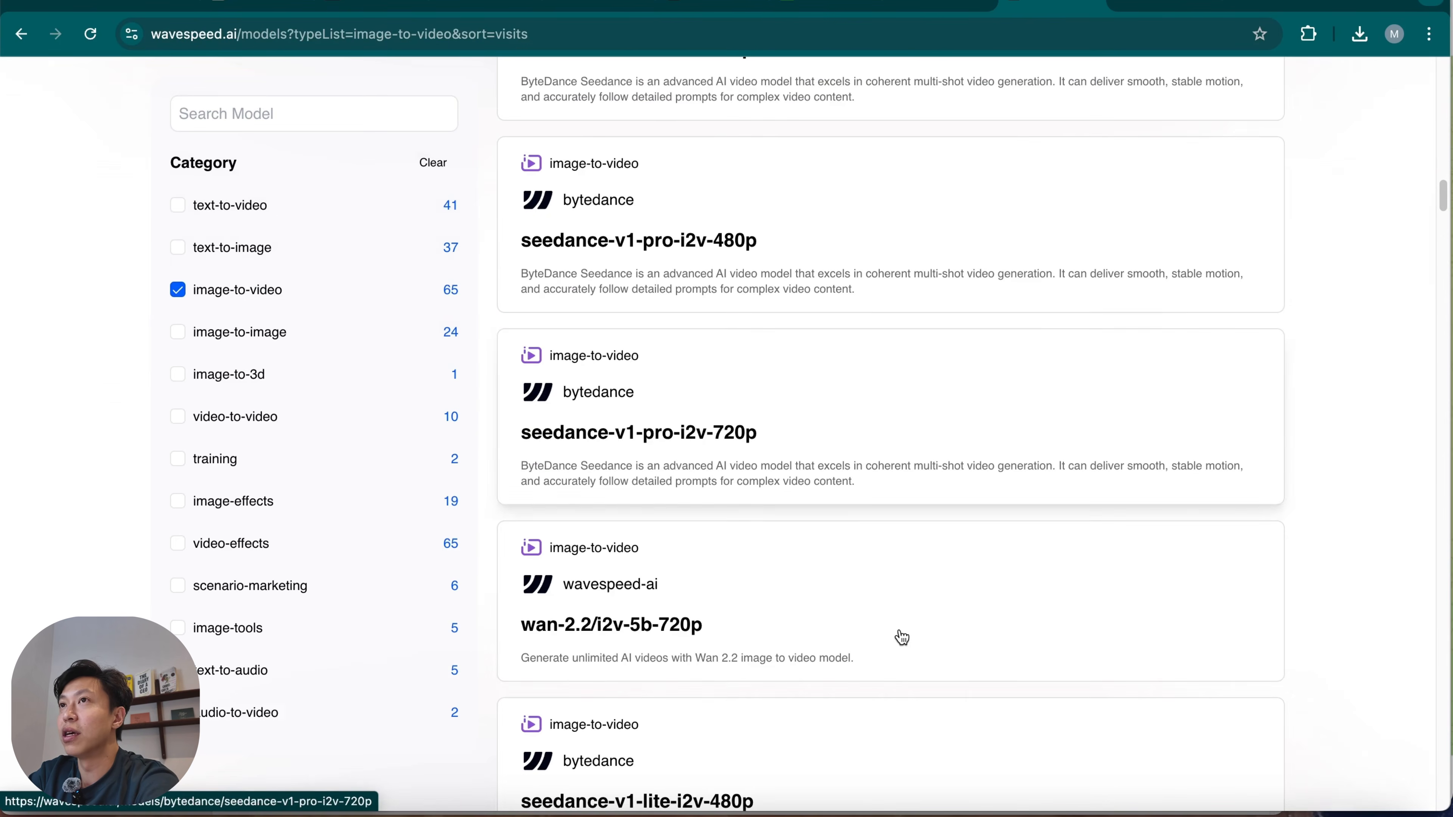
{"action": "scroll", "coordinate": [903, 632], "scroll_direction": "down", "scroll_amount": 2}
{"action": "scroll", "coordinate": [904, 627], "scroll_direction": "down", "scroll_amount": 7}
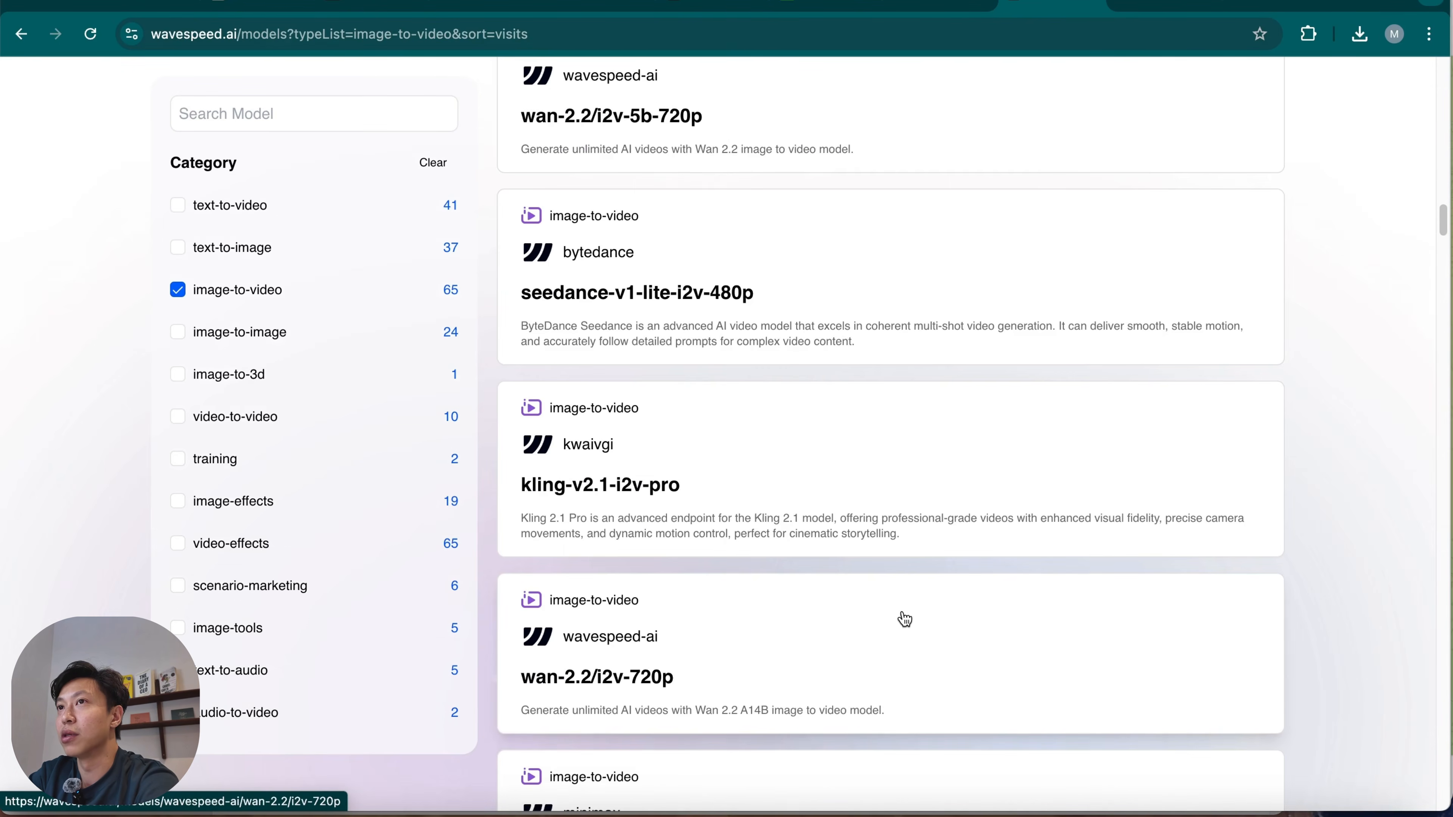
Open the bytedance seedance-v1-pro-i2v-480p model from the filtered list and look through its playground parameters.
{"action": "scroll", "coordinate": [909, 611], "scroll_direction": "up", "scroll_amount": 13}
{"action": "scroll", "coordinate": [909, 611], "scroll_direction": "up", "scroll_amount": 6}
{"action": "scroll", "coordinate": [909, 611], "scroll_direction": "down", "scroll_amount": 6}
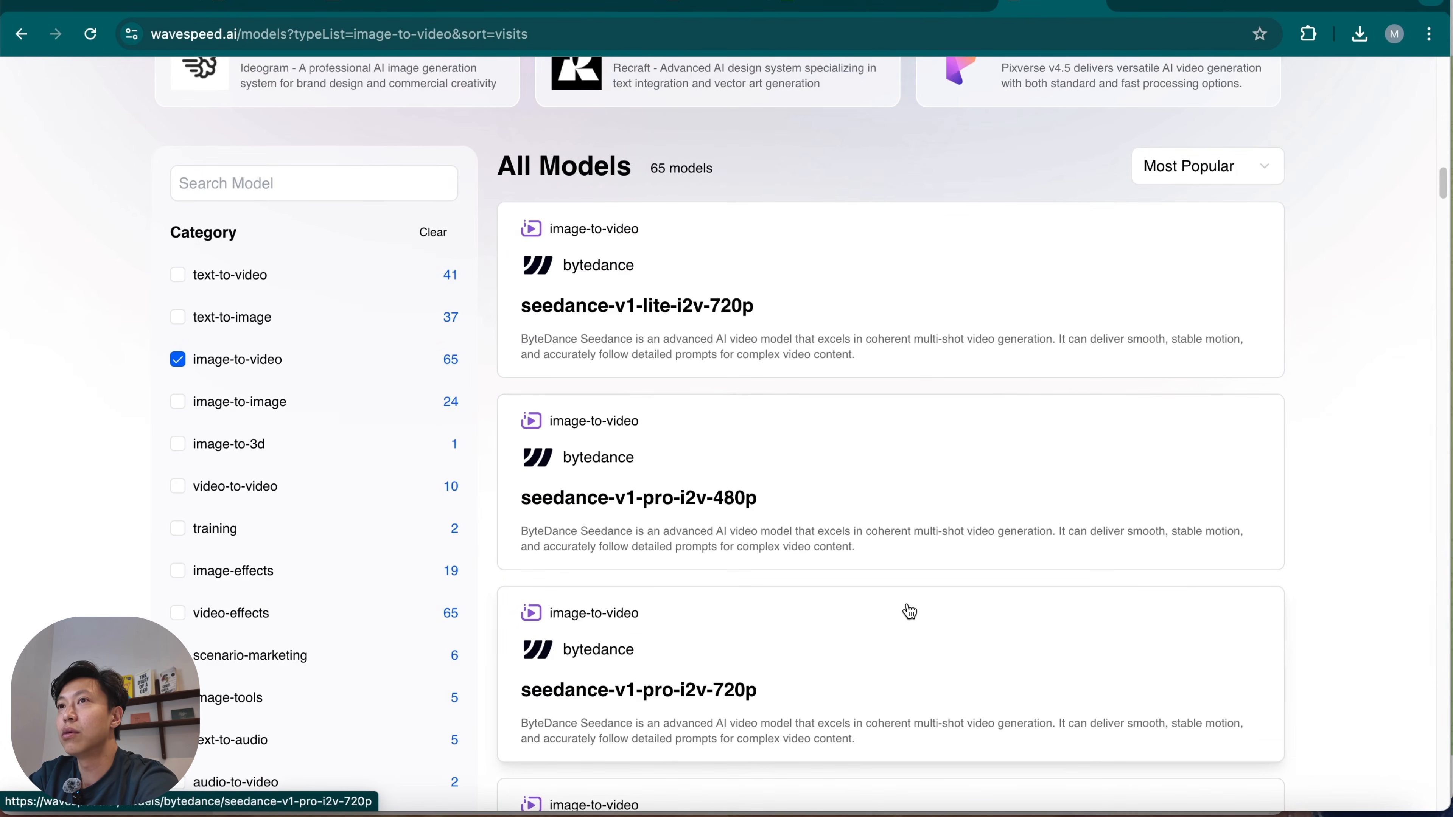
{"action": "scroll", "coordinate": [910, 611], "scroll_direction": "down", "scroll_amount": 3}
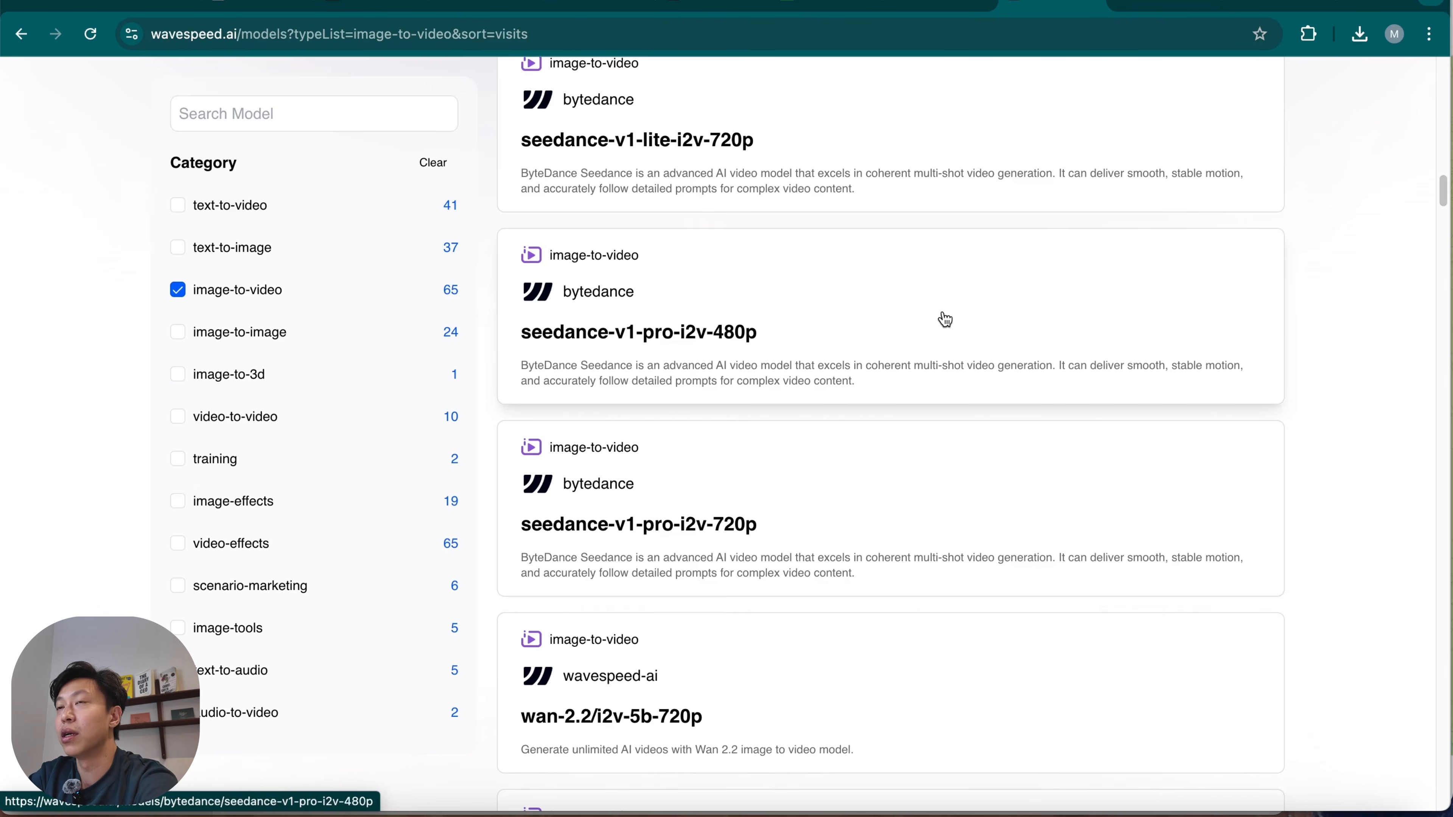
{"action": "left_click", "coordinate": [973, 333]}
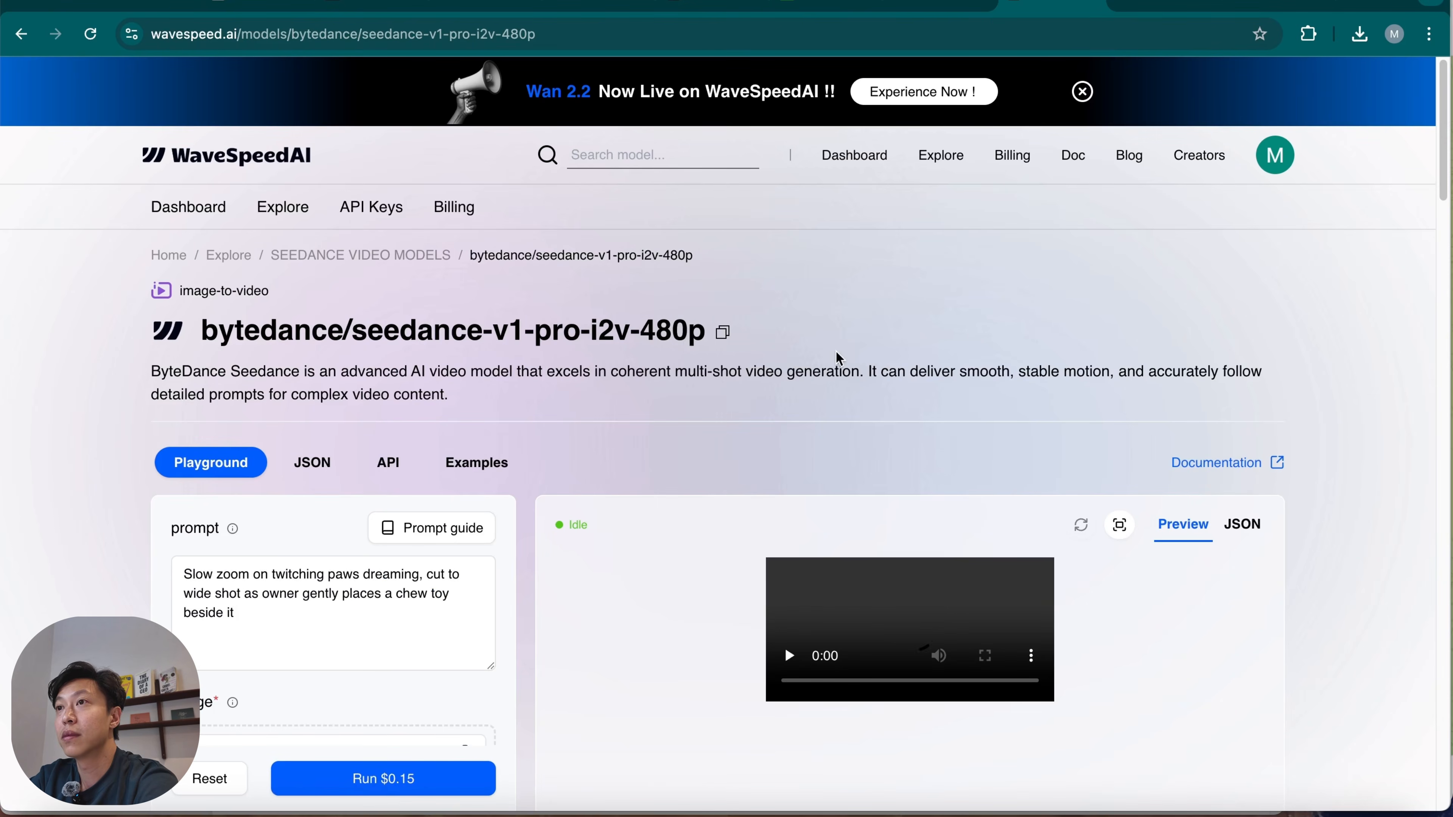
{"action": "scroll", "coordinate": [549, 636], "scroll_direction": "down", "scroll_amount": 5}
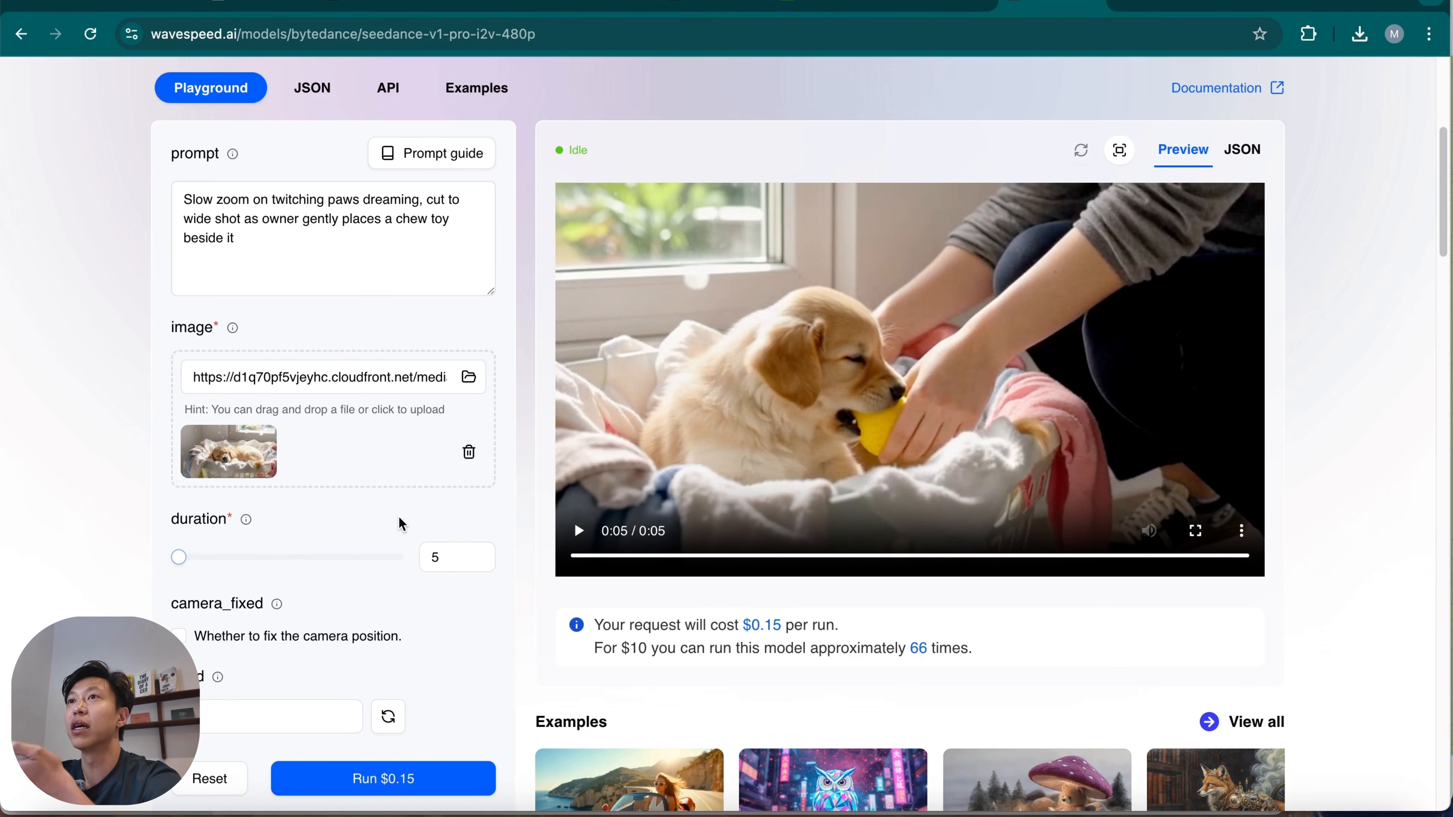
{"action": "scroll", "coordinate": [364, 673], "scroll_direction": "down", "scroll_amount": 5}
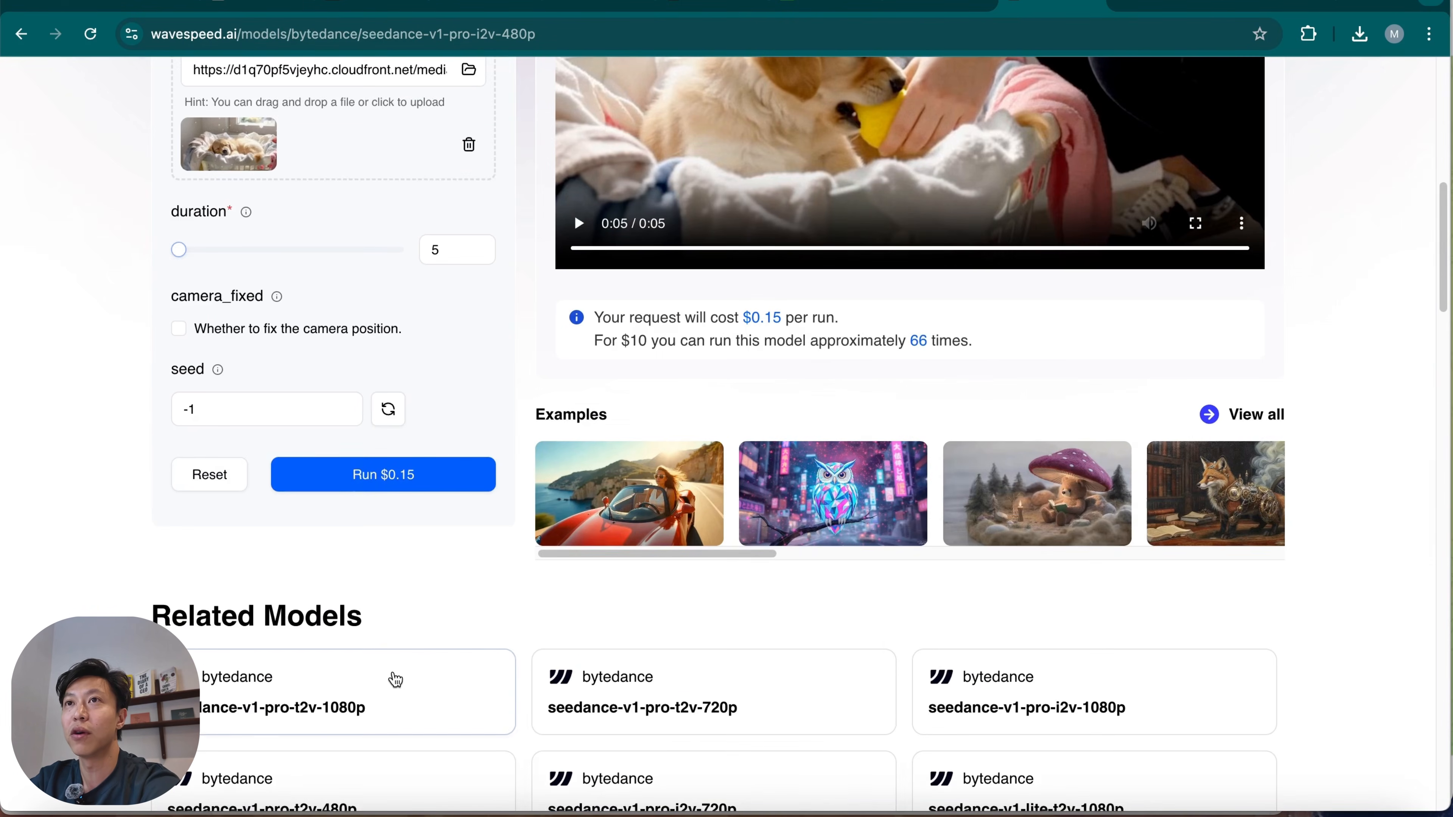
{"action": "scroll", "coordinate": [424, 641], "scroll_direction": "down", "scroll_amount": 3}
{"action": "scroll", "coordinate": [458, 588], "scroll_direction": "up", "scroll_amount": 13}
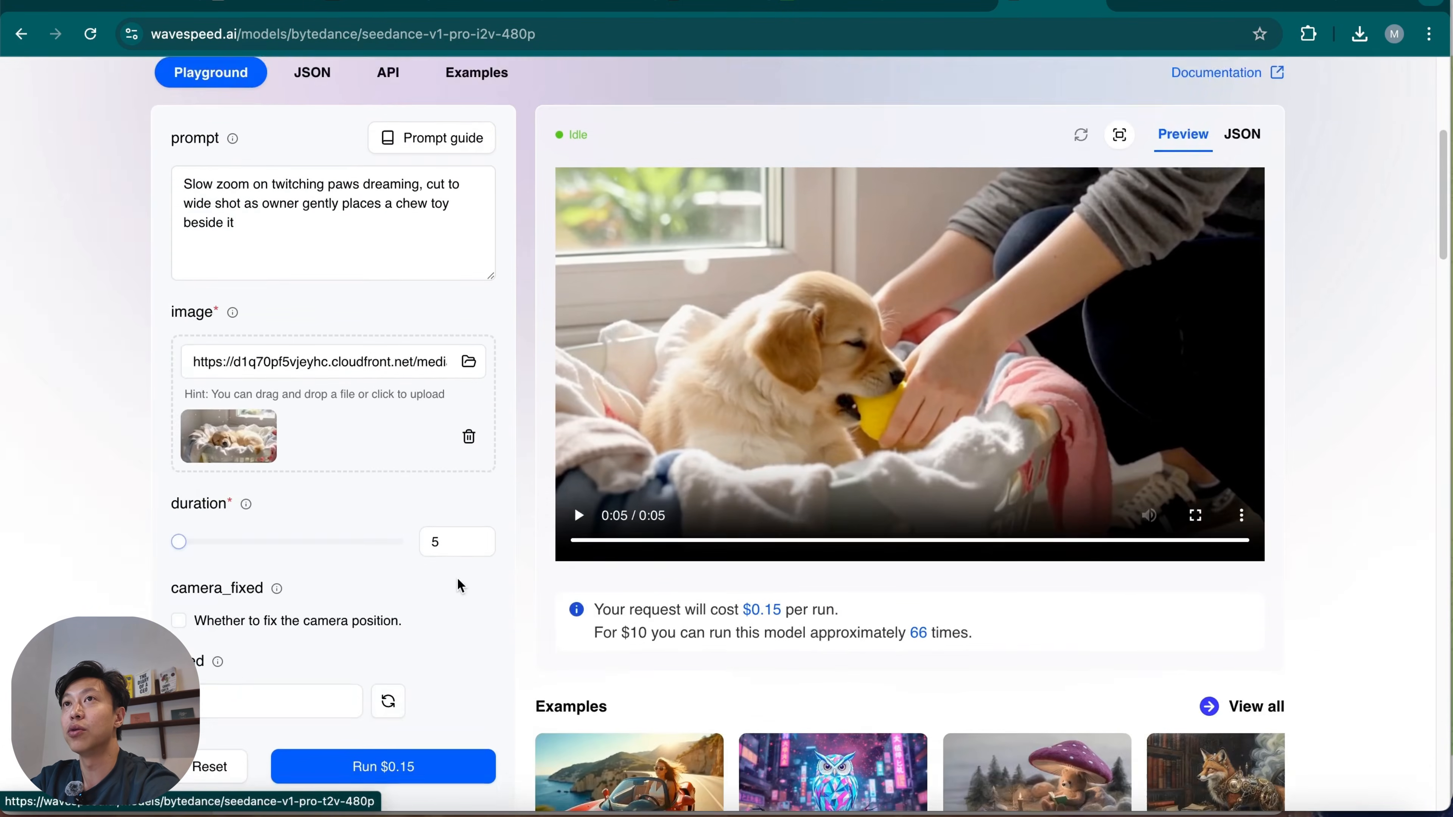
Copy the model's Submit Task cURL command from its API page and import it into the HTTP Request node of the n8n sub-workflow.
{"action": "left_click", "coordinate": [383, 373]}
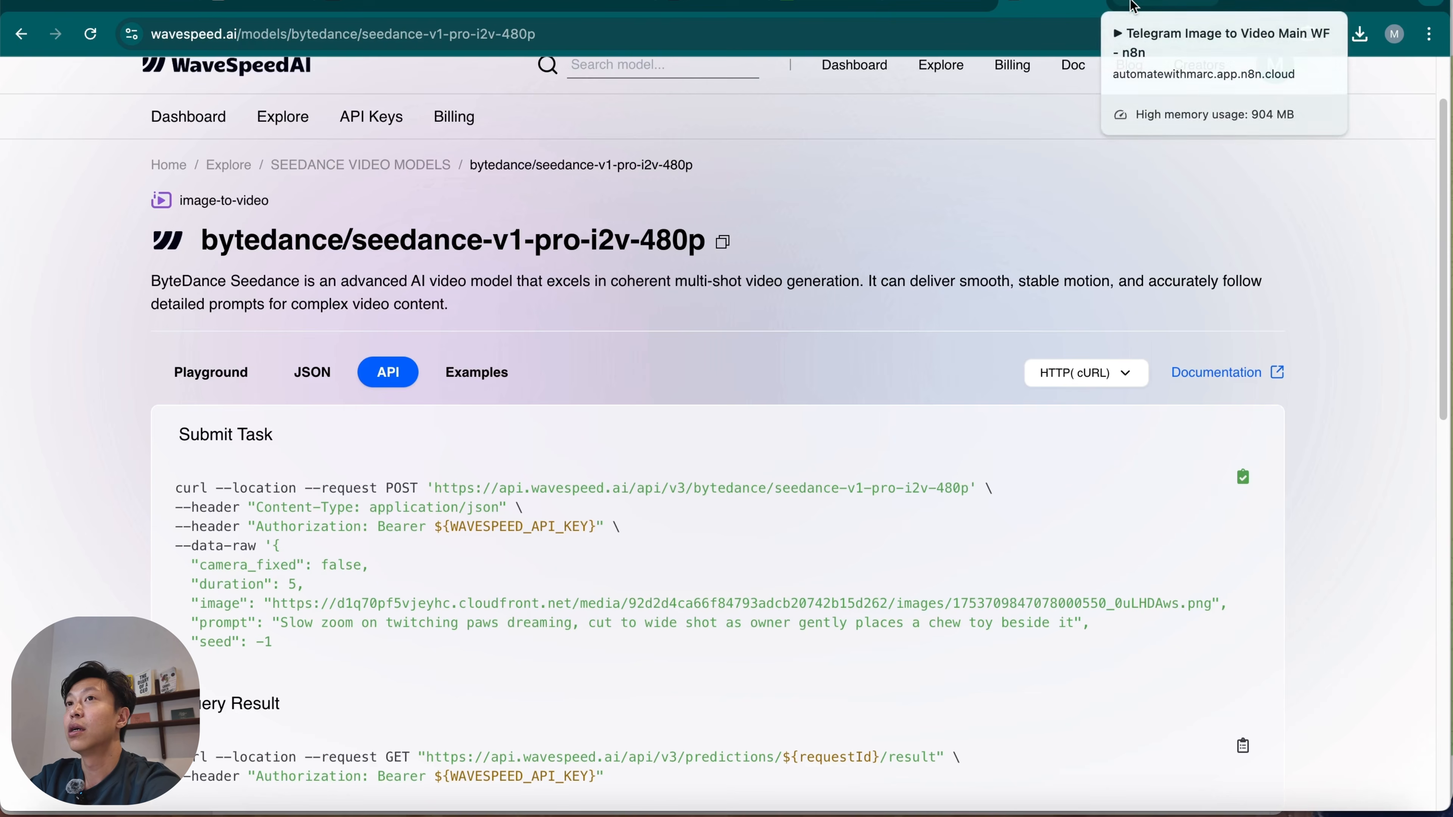
{"action": "left_click", "coordinate": [1123, 12]}
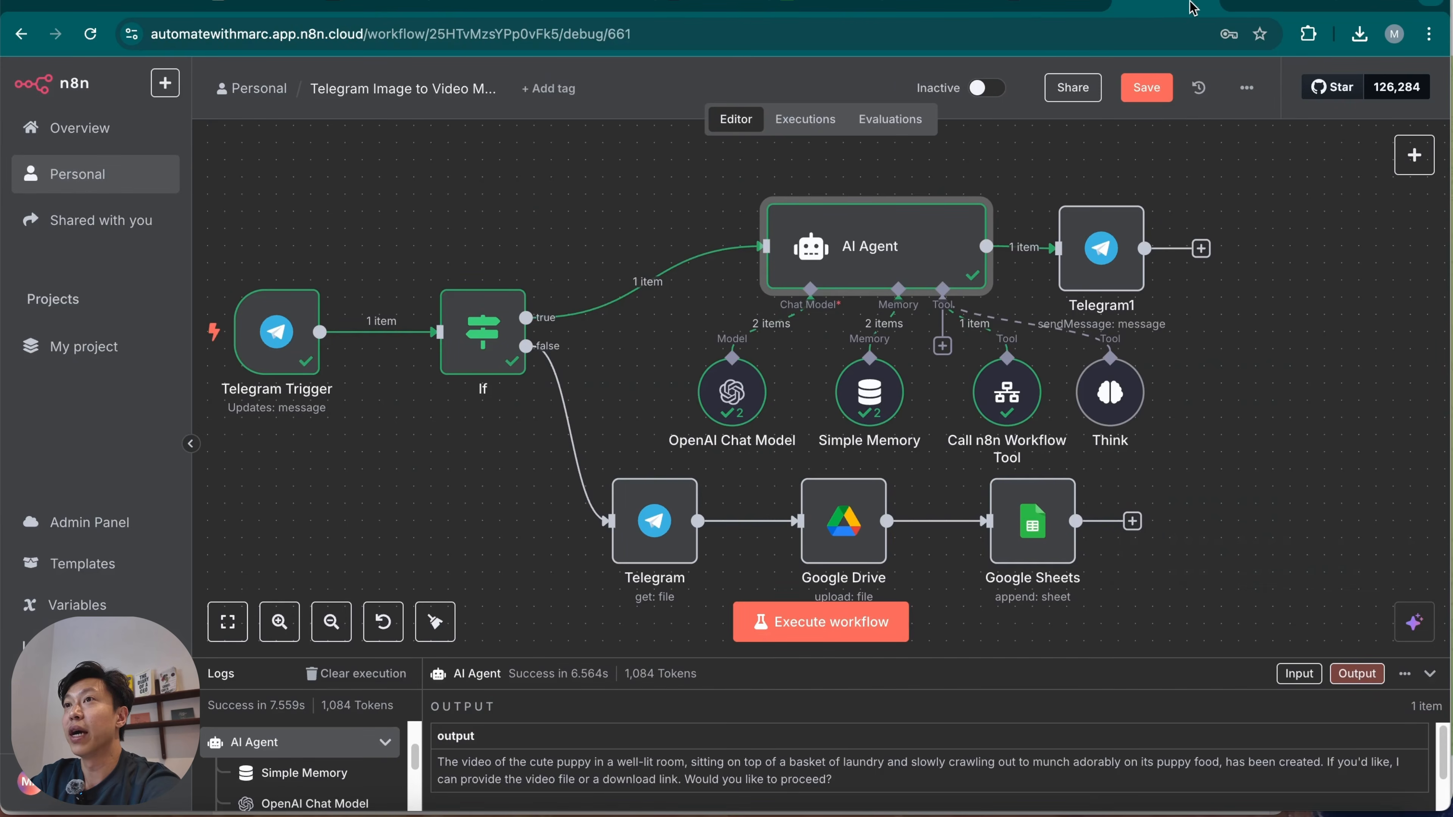
{"action": "left_click", "coordinate": [1276, 5]}
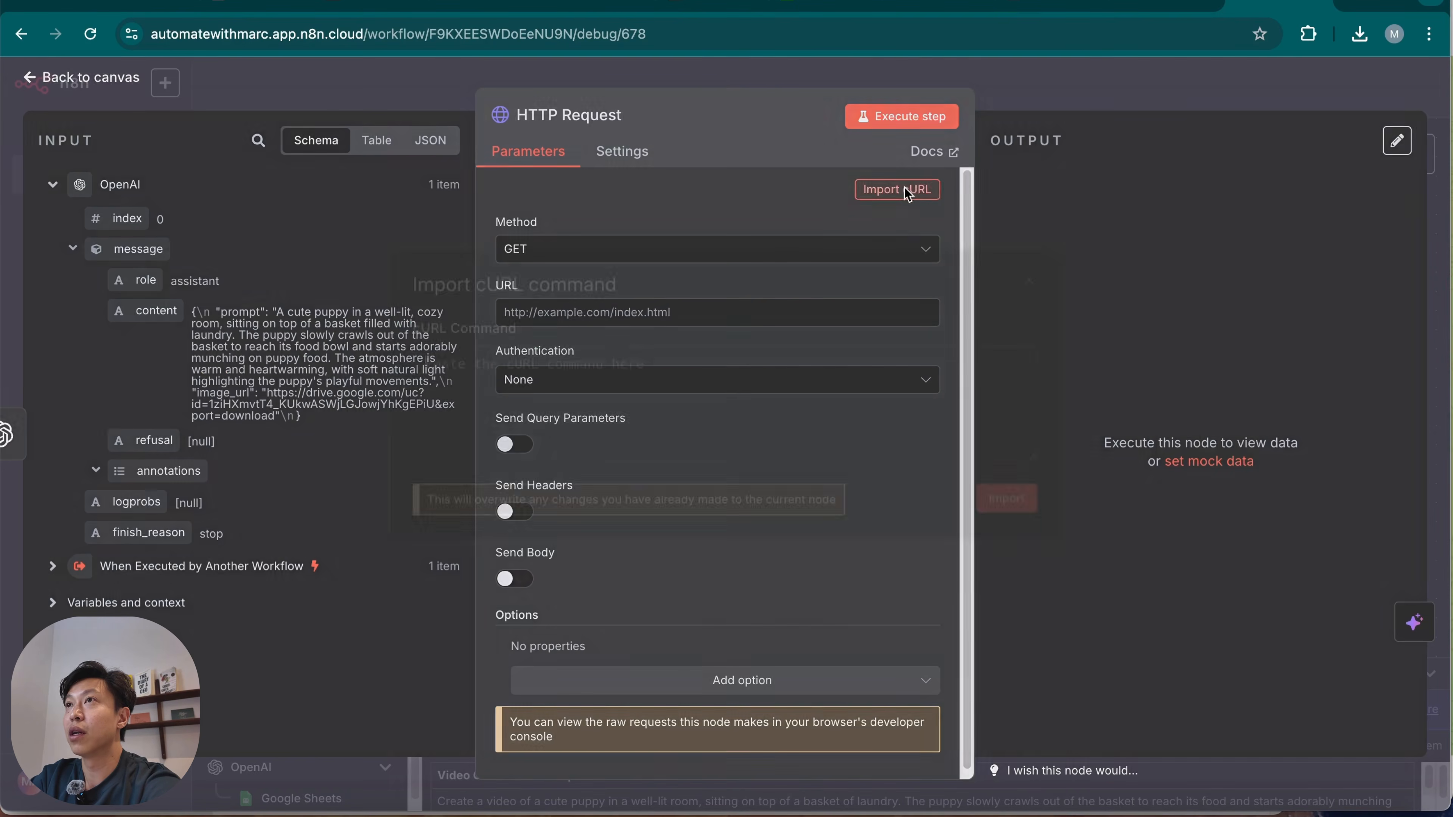
{"action": "left_click", "coordinate": [902, 190]}
{"action": "key", "text": "super+v"}
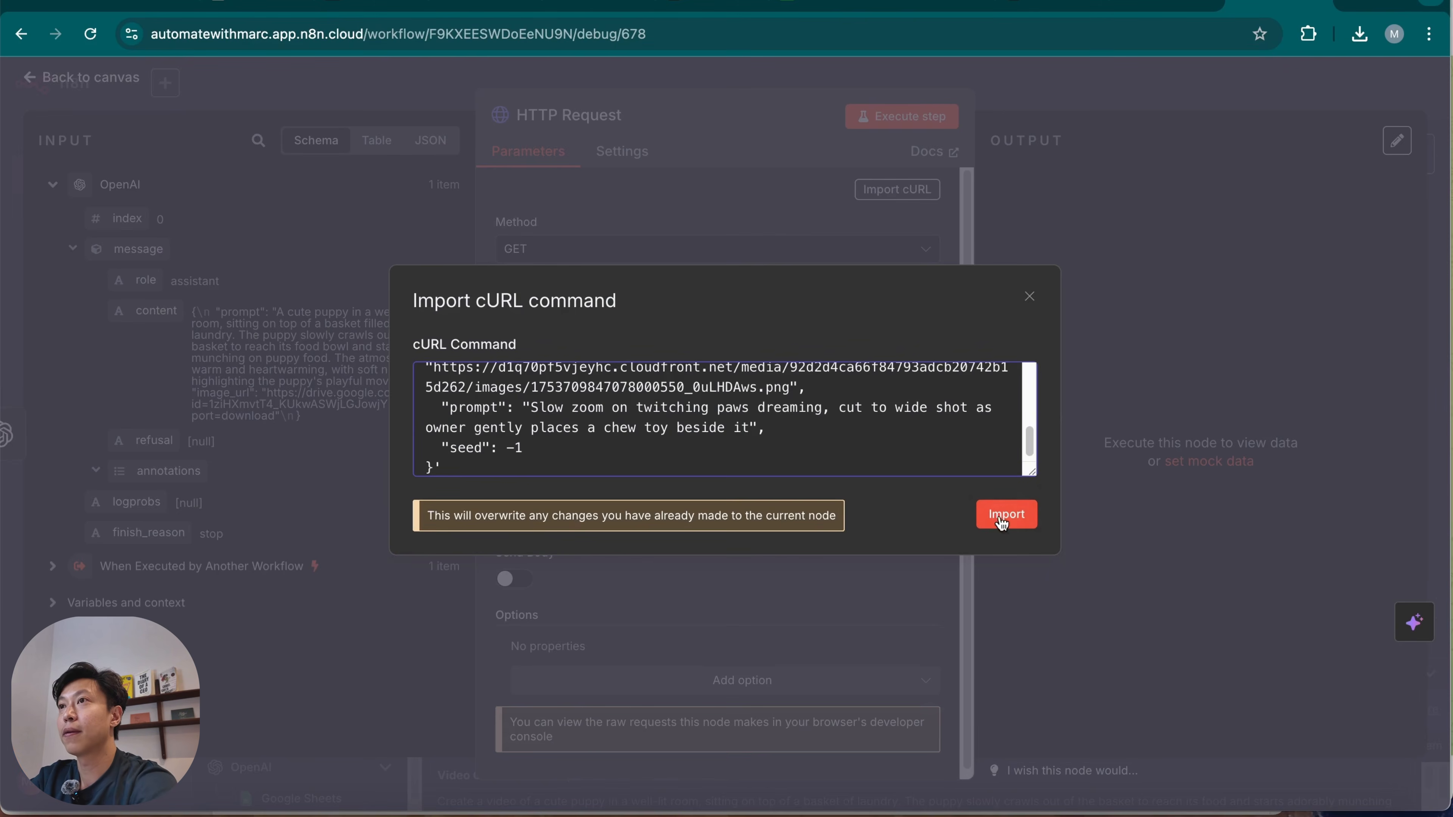
{"action": "left_click", "coordinate": [1006, 515]}
Set the request's authentication to Generic Credential Type with Header Auth and the Wavespeed API2 credential, and turn off Send Headers.
{"action": "left_click", "coordinate": [711, 382]}
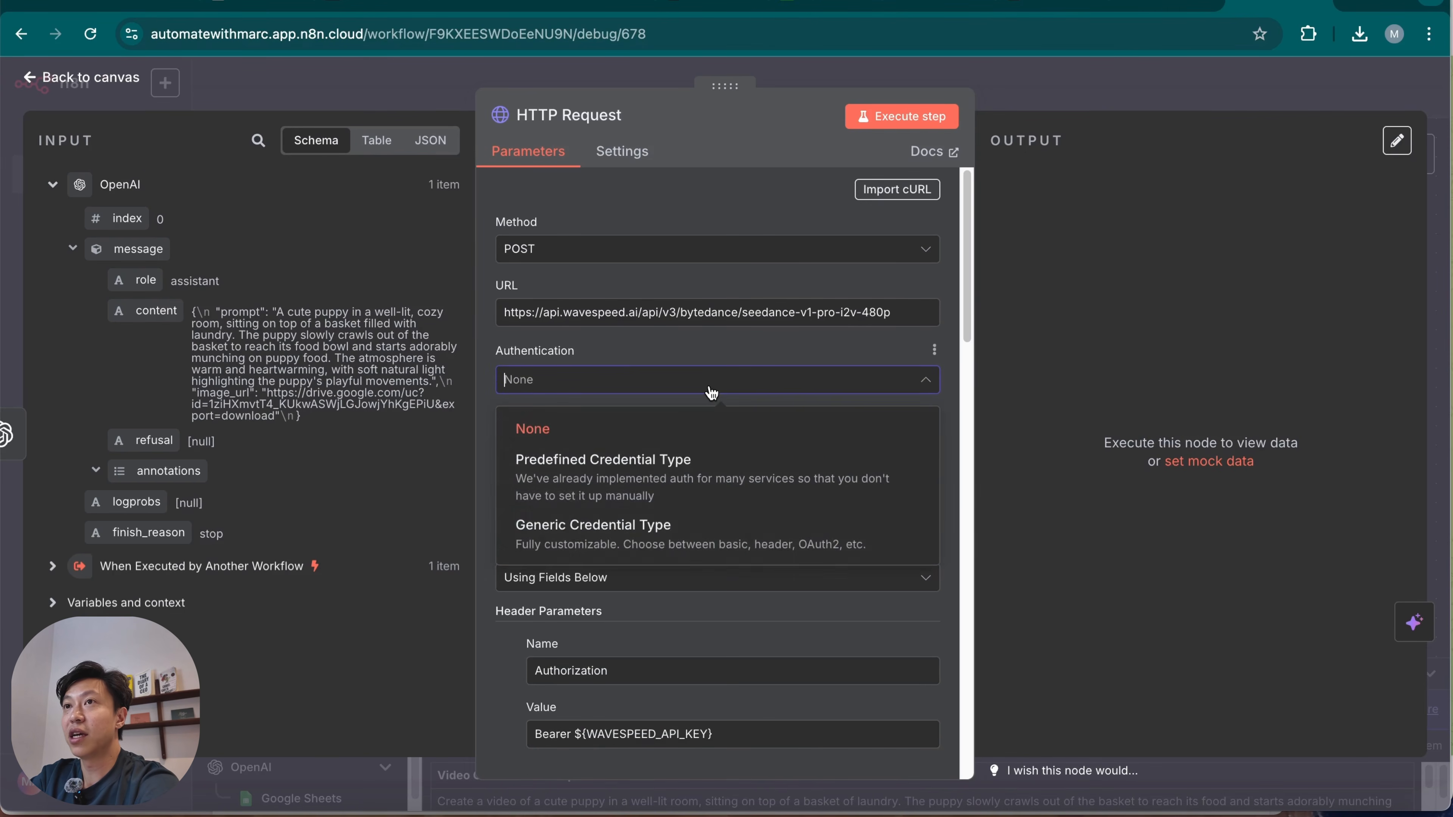
{"action": "left_click", "coordinate": [704, 543]}
{"action": "left_click", "coordinate": [712, 443]}
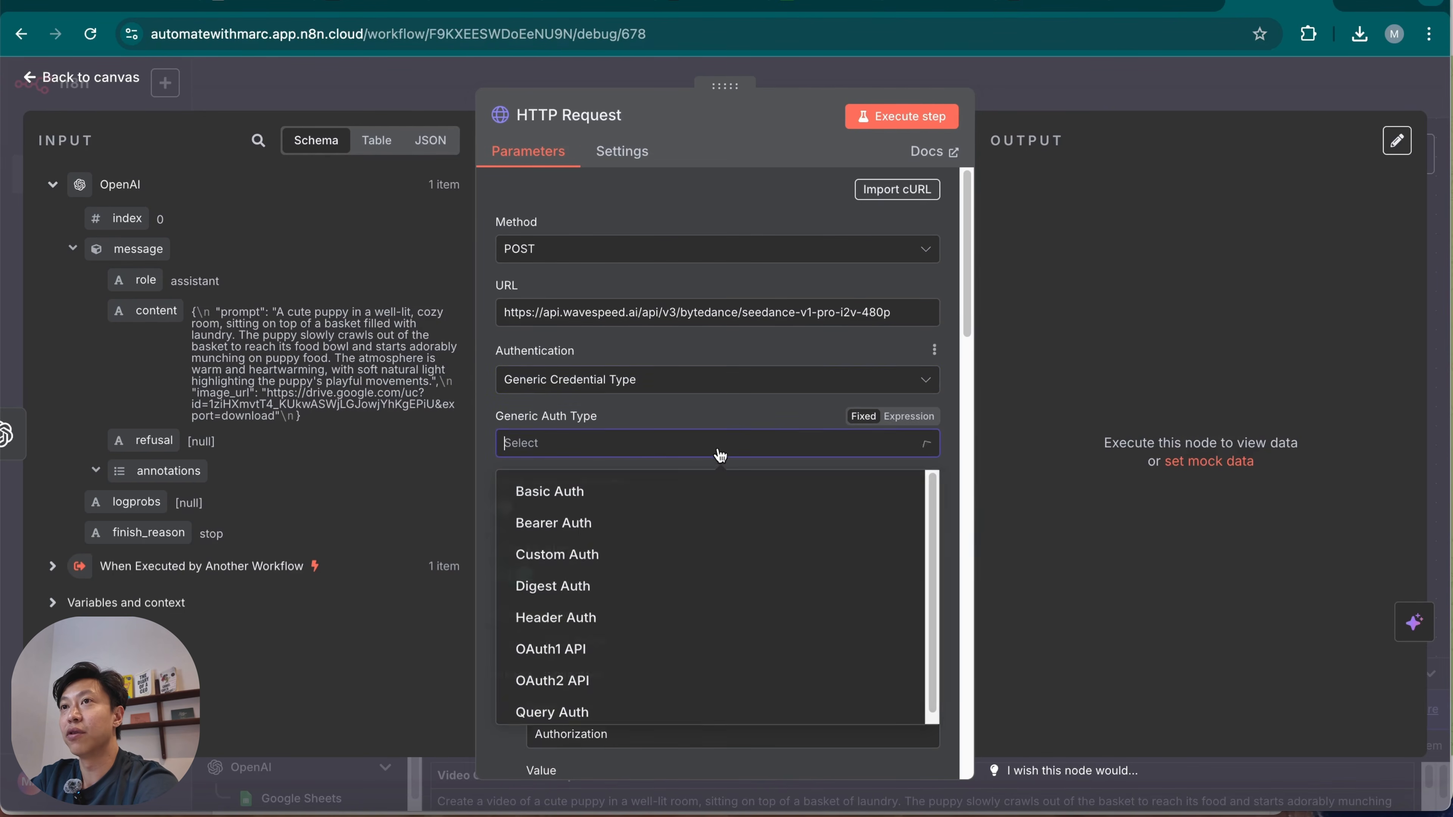
{"action": "left_click", "coordinate": [626, 623]}
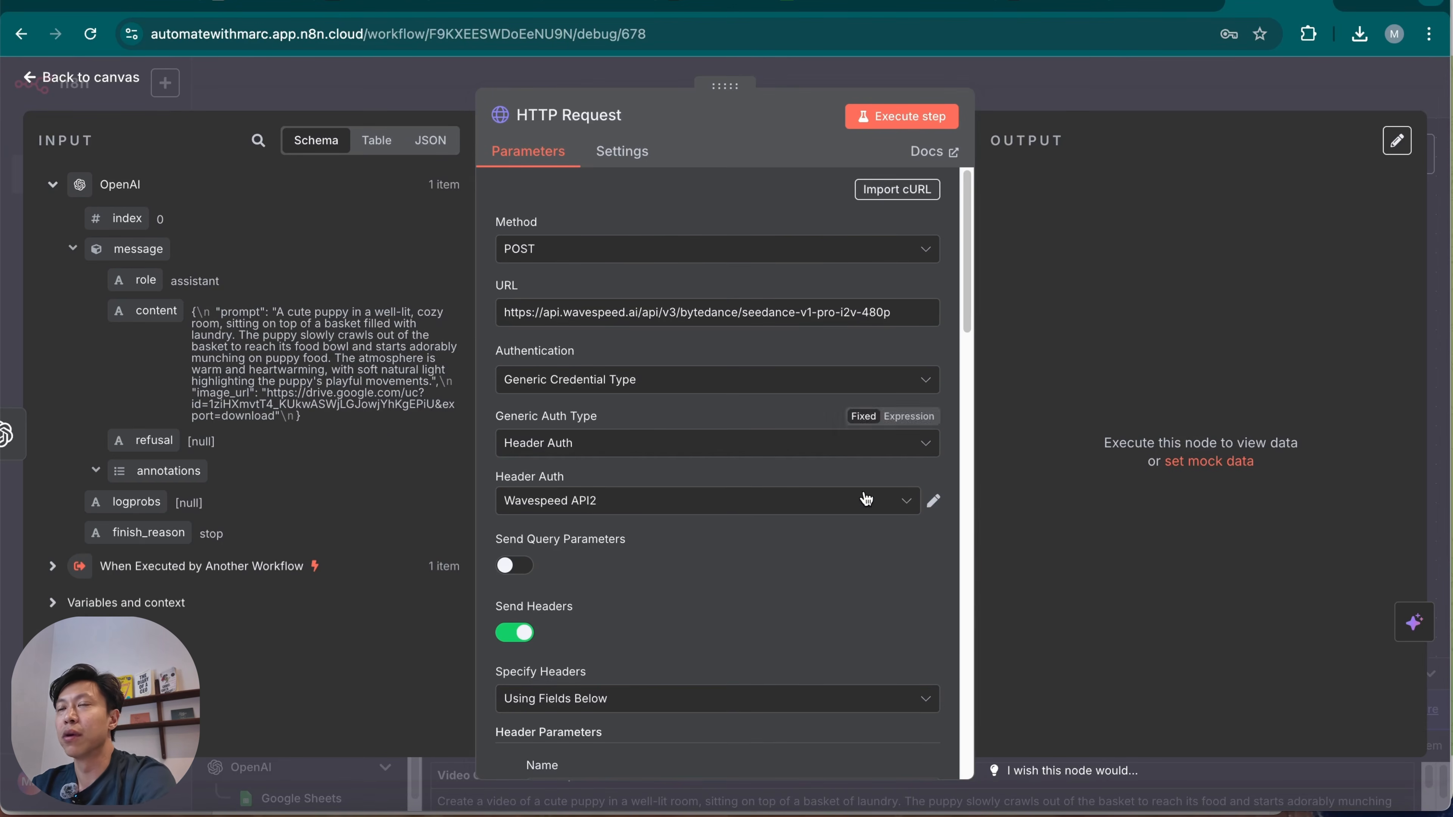
{"action": "scroll", "coordinate": [866, 500], "scroll_direction": "down", "scroll_amount": 3}
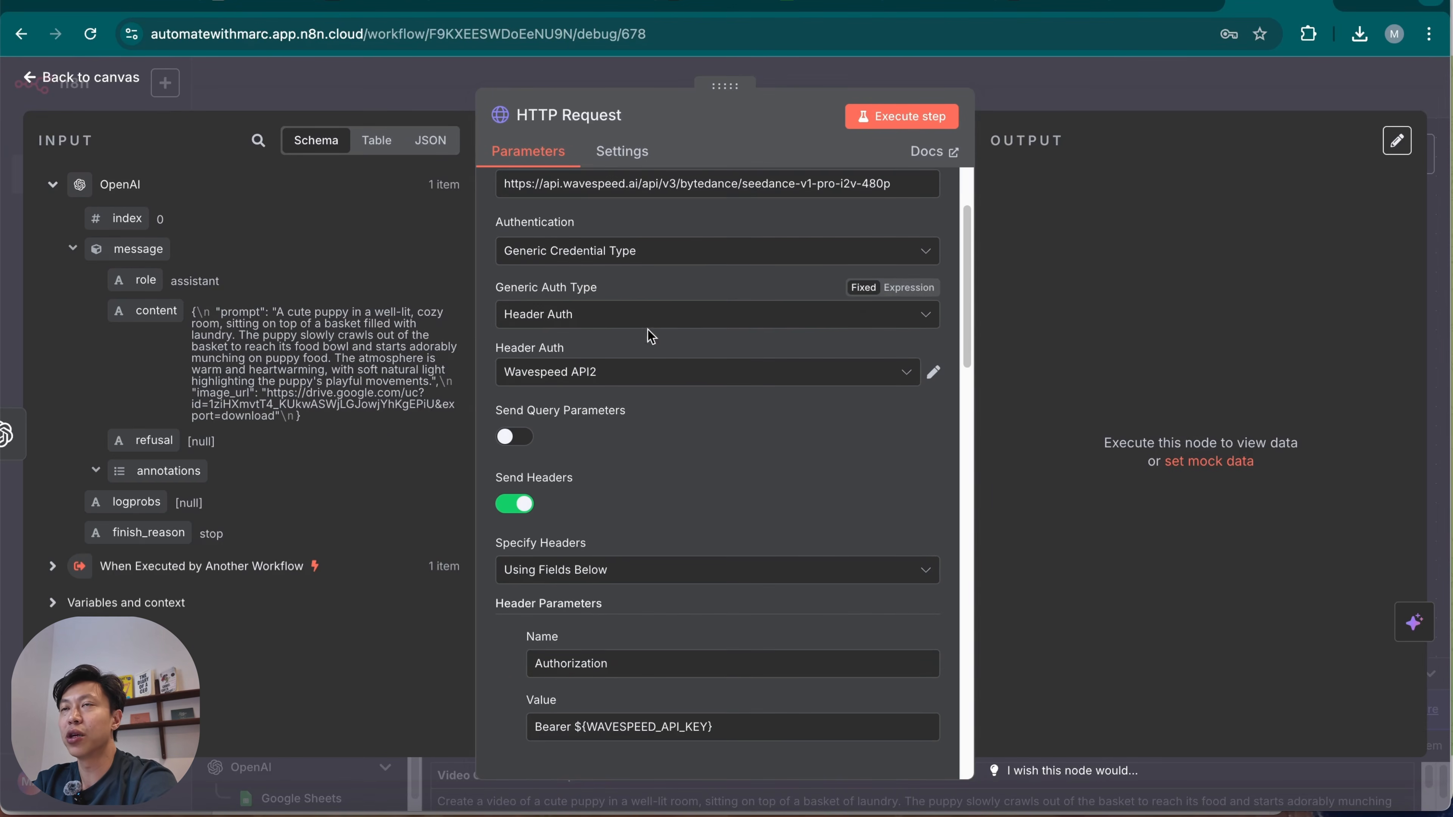
{"action": "left_click", "coordinate": [521, 505]}
Review the imported JSON body parameters of the HTTP Request node, including camera_fixed, duration, image and prompt.
{"action": "scroll", "coordinate": [610, 595], "scroll_direction": "down", "scroll_amount": 3}
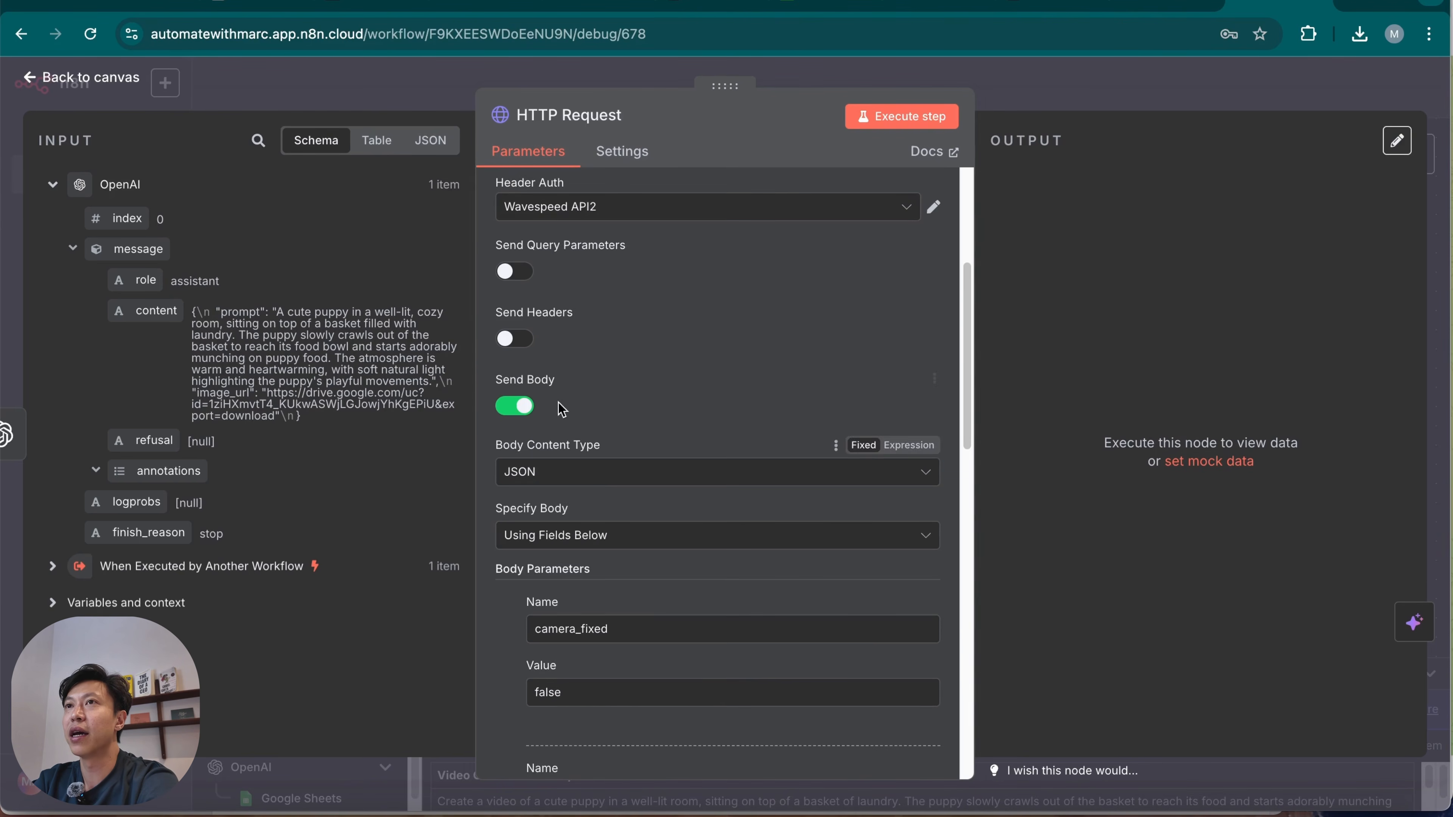
{"action": "scroll", "coordinate": [768, 587], "scroll_direction": "down", "scroll_amount": 3}
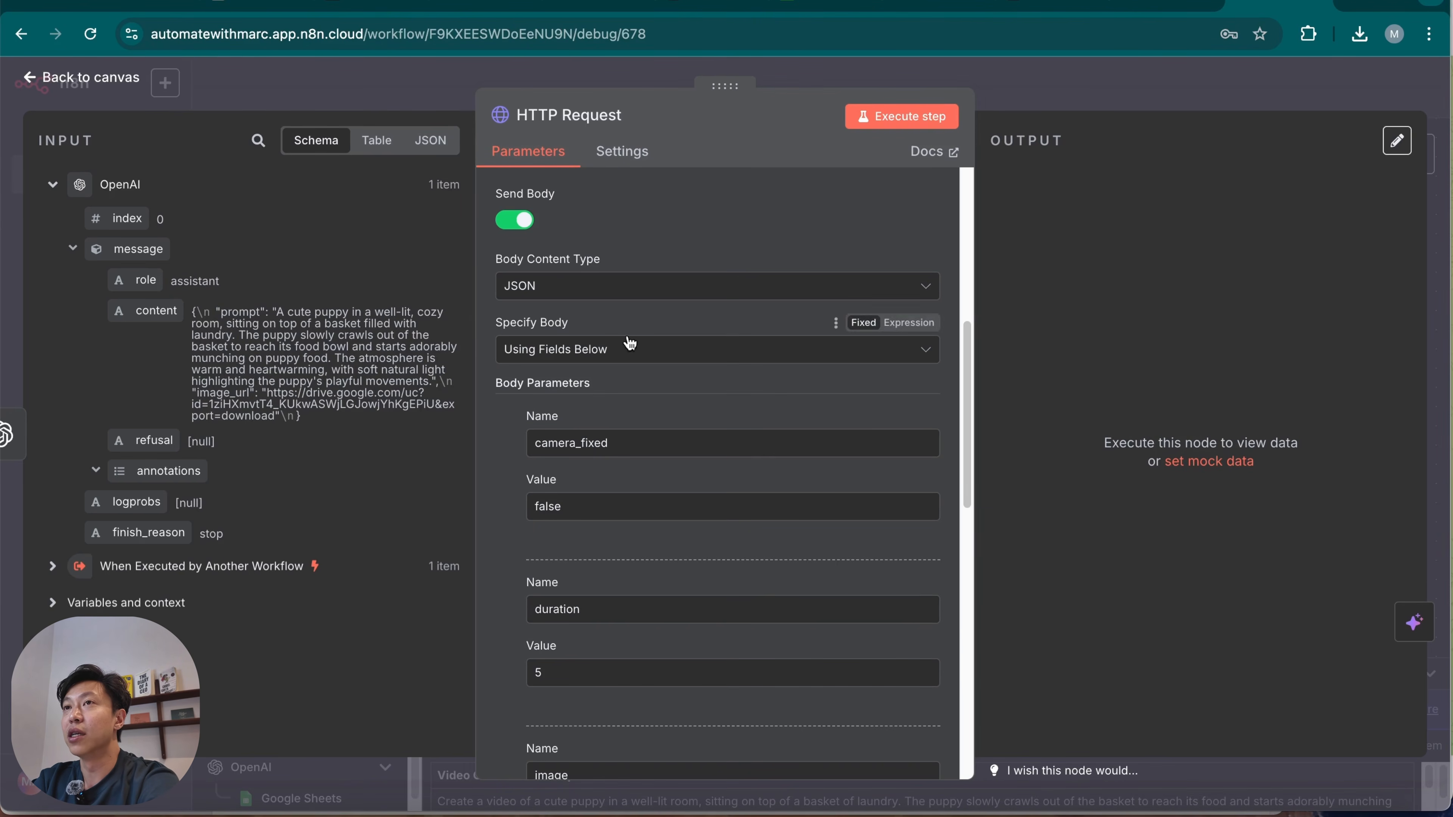
{"action": "scroll", "coordinate": [717, 547], "scroll_direction": "down", "scroll_amount": 3}
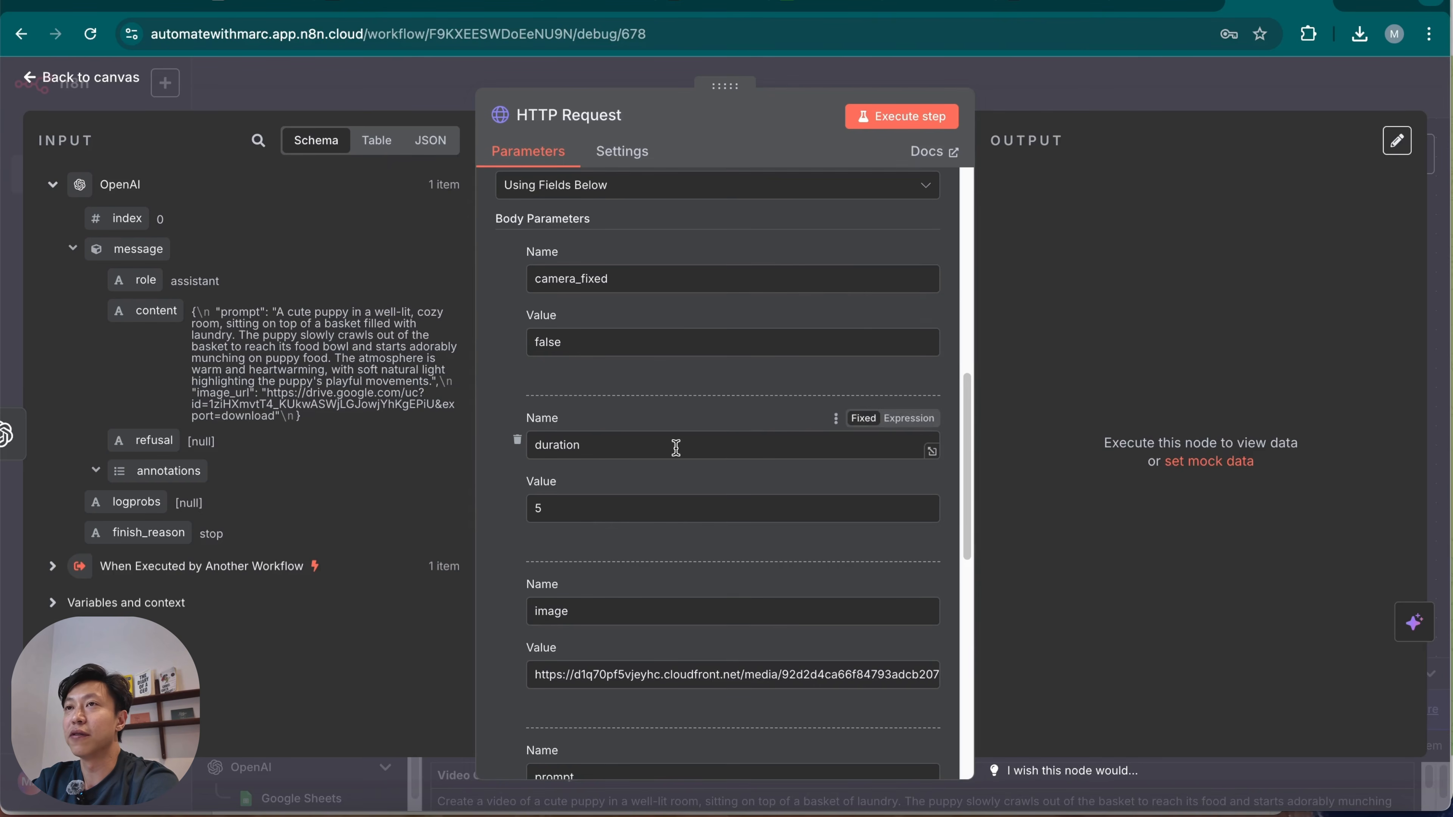
{"action": "scroll", "coordinate": [652, 444], "scroll_direction": "down", "scroll_amount": 1}
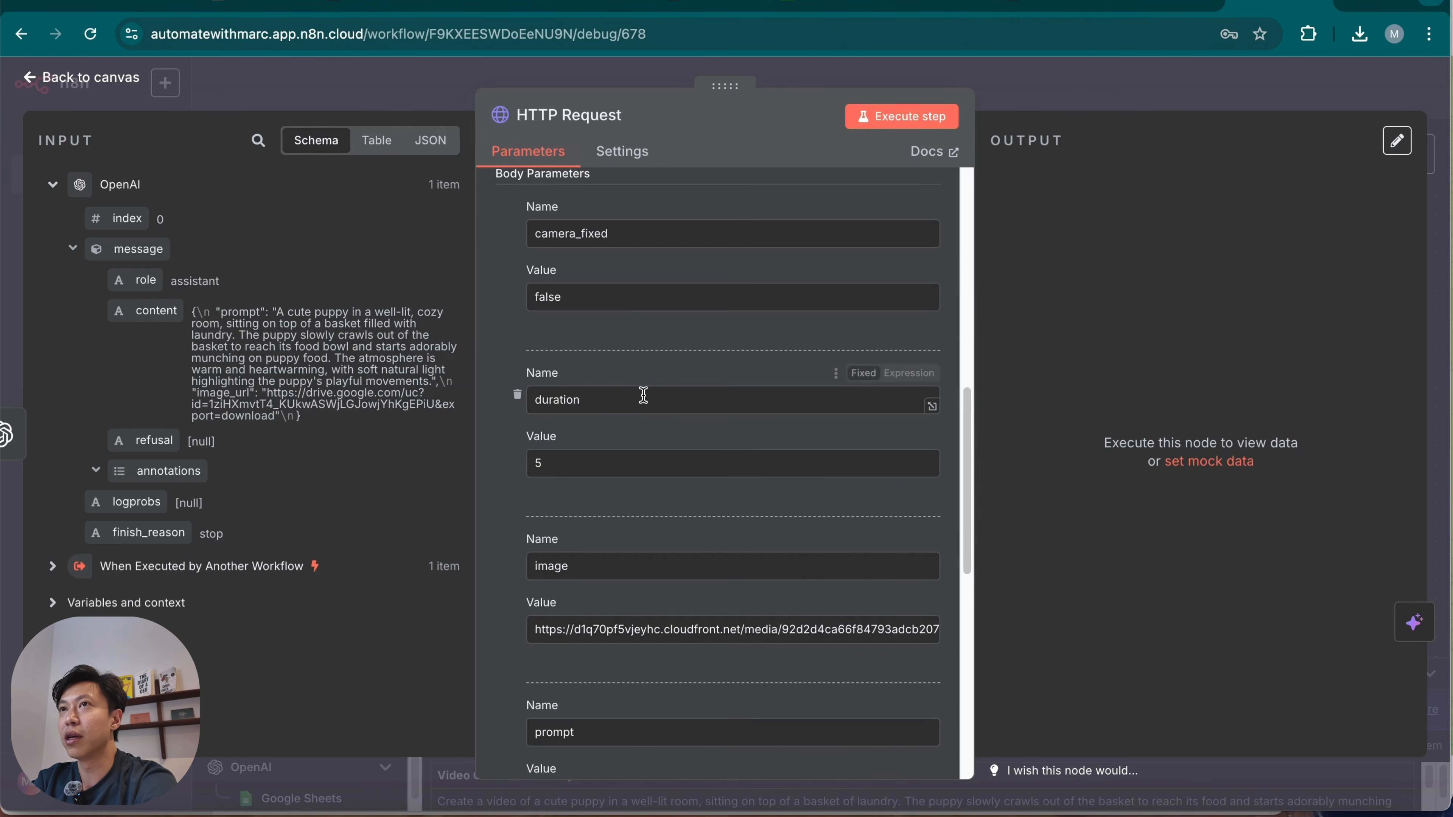
{"action": "scroll", "coordinate": [642, 509], "scroll_direction": "down", "scroll_amount": 1}
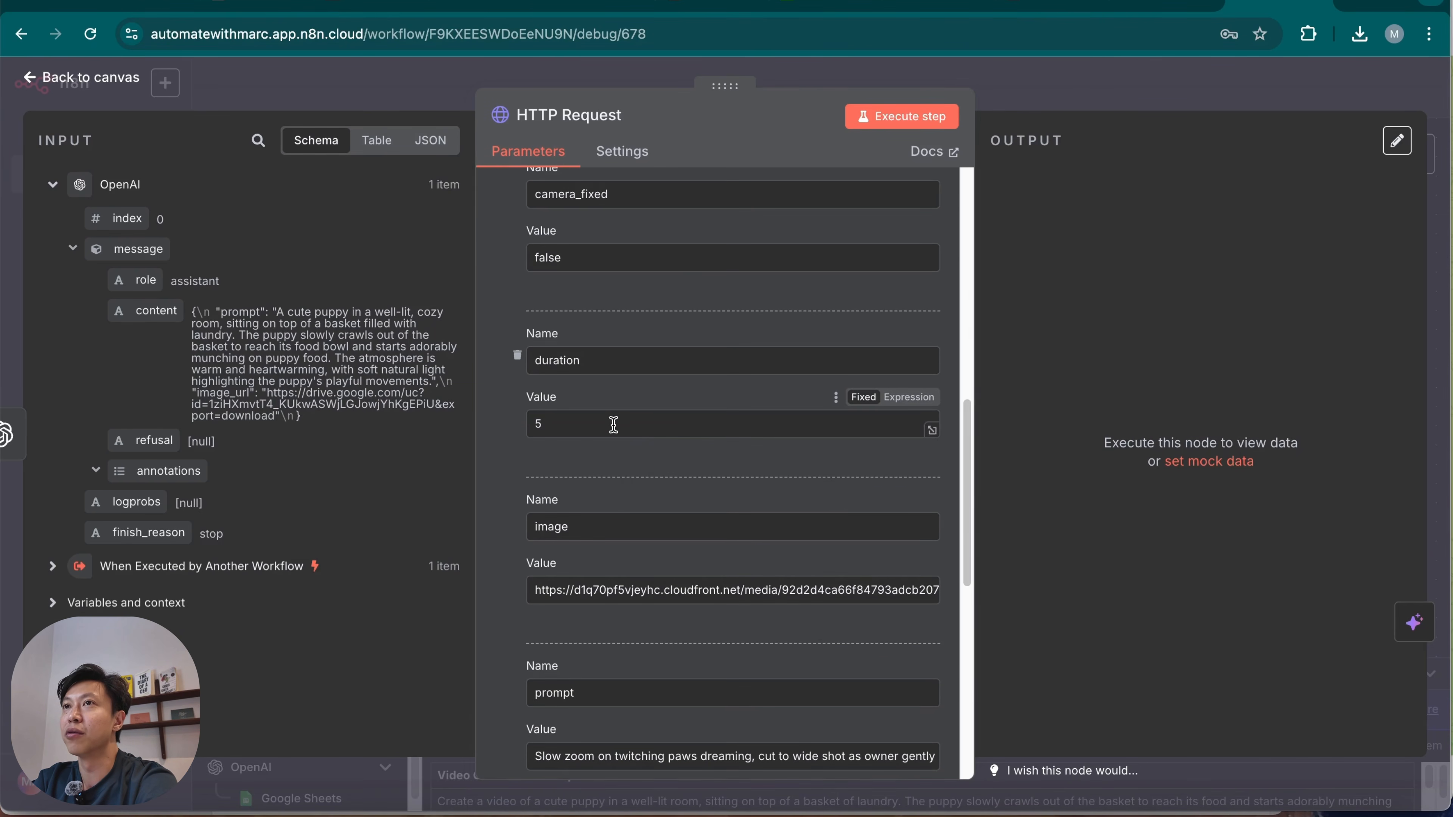
{"action": "scroll", "coordinate": [661, 513], "scroll_direction": "down", "scroll_amount": 3}
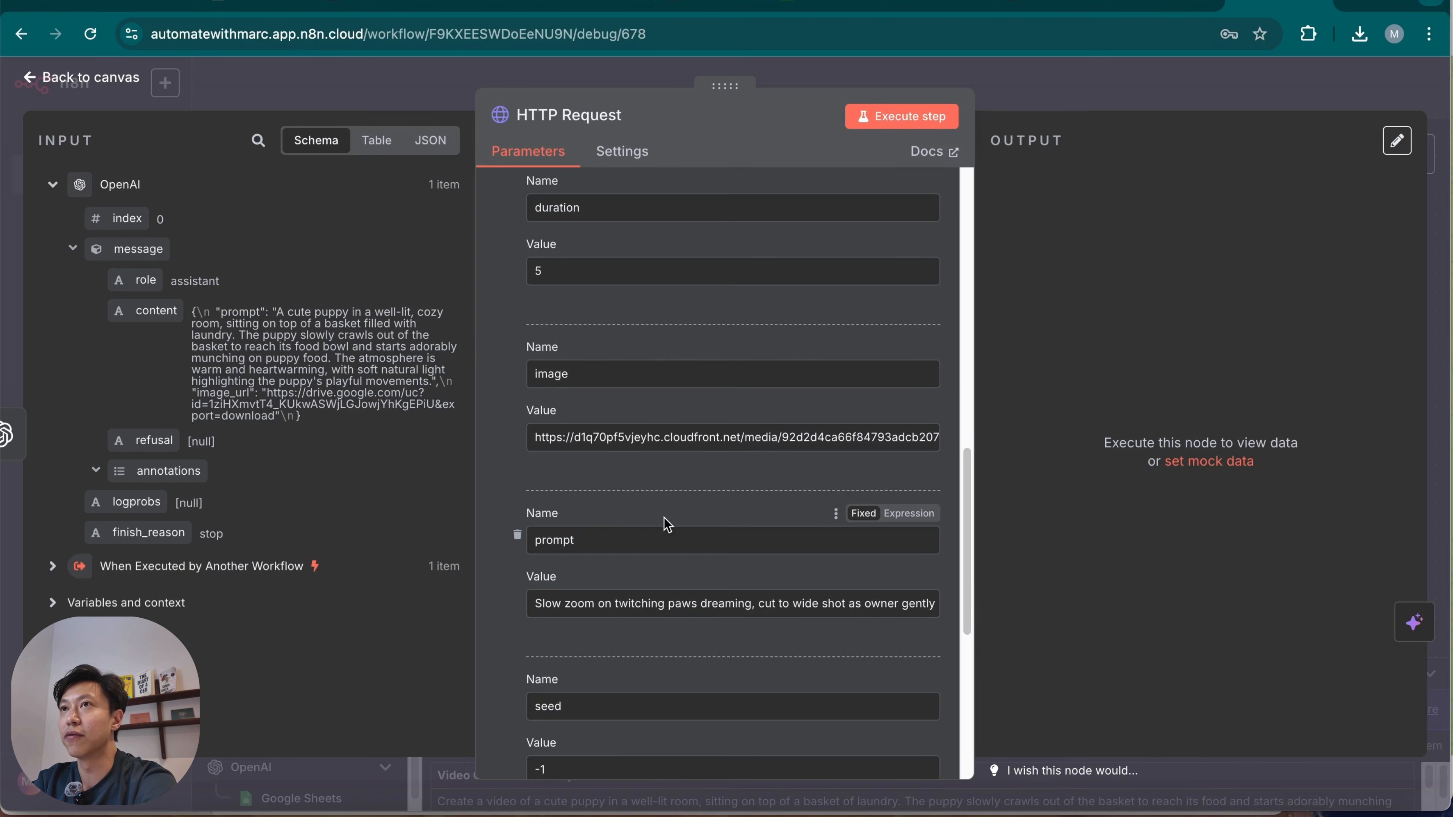
{"action": "triple_click", "coordinate": [671, 438]}
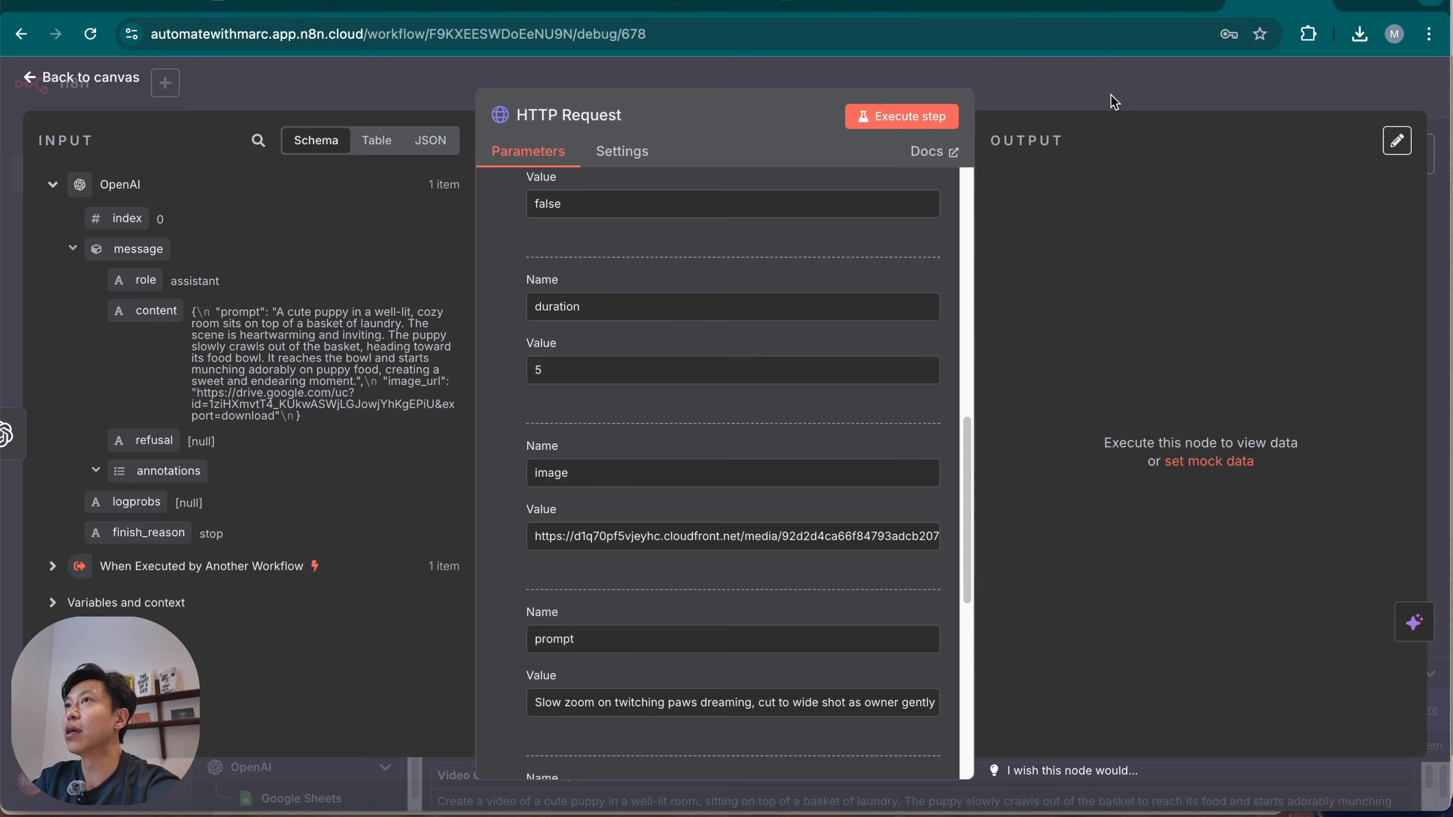
Enable Output Content as JSON in the OpenAI node and execute that node again.
{"action": "key", "text": "Escape"}
{"action": "double_click", "coordinate": [870, 341]}
{"action": "scroll", "coordinate": [738, 621], "scroll_direction": "down", "scroll_amount": 5}
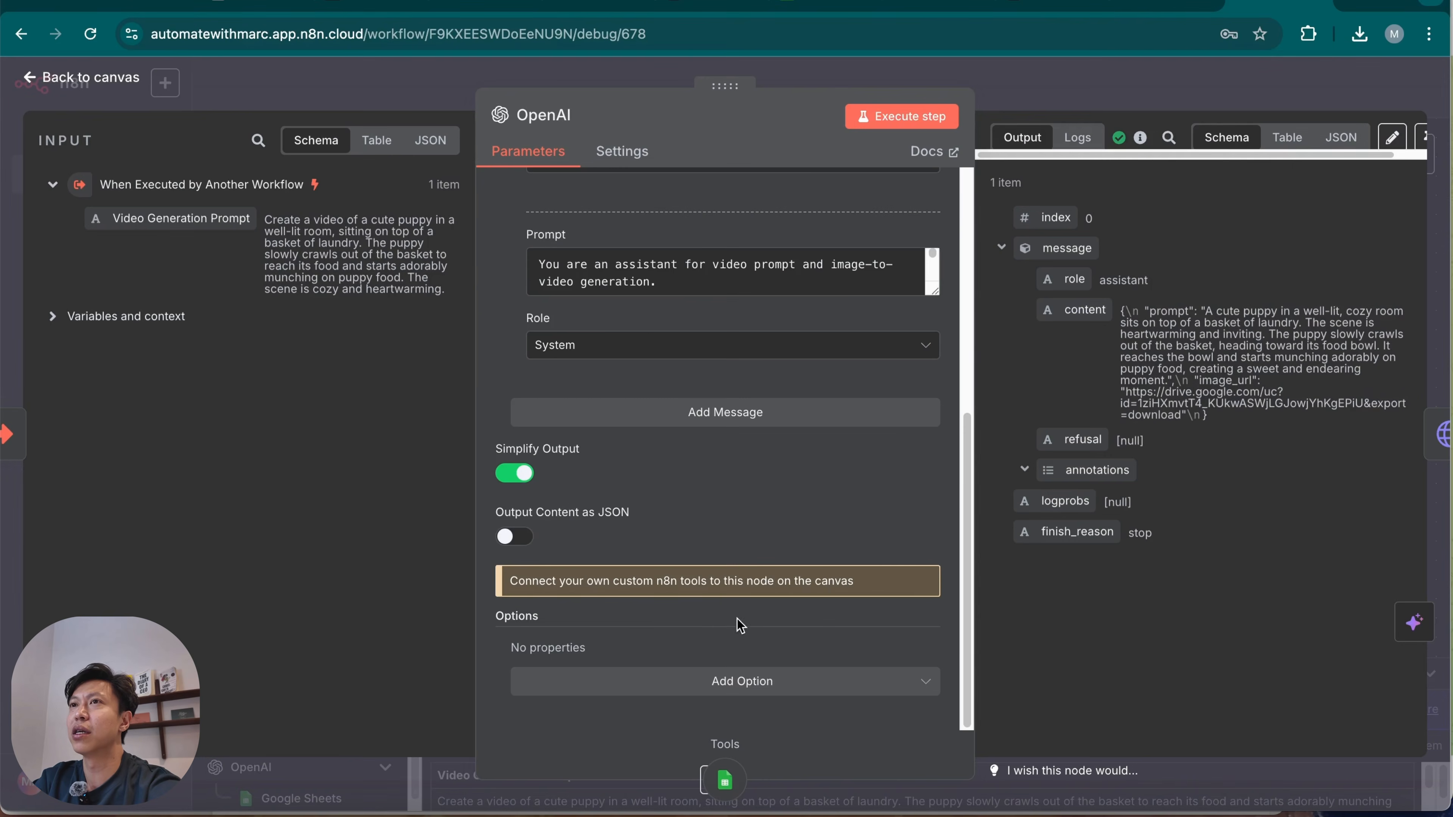
{"action": "left_click", "coordinate": [515, 537]}
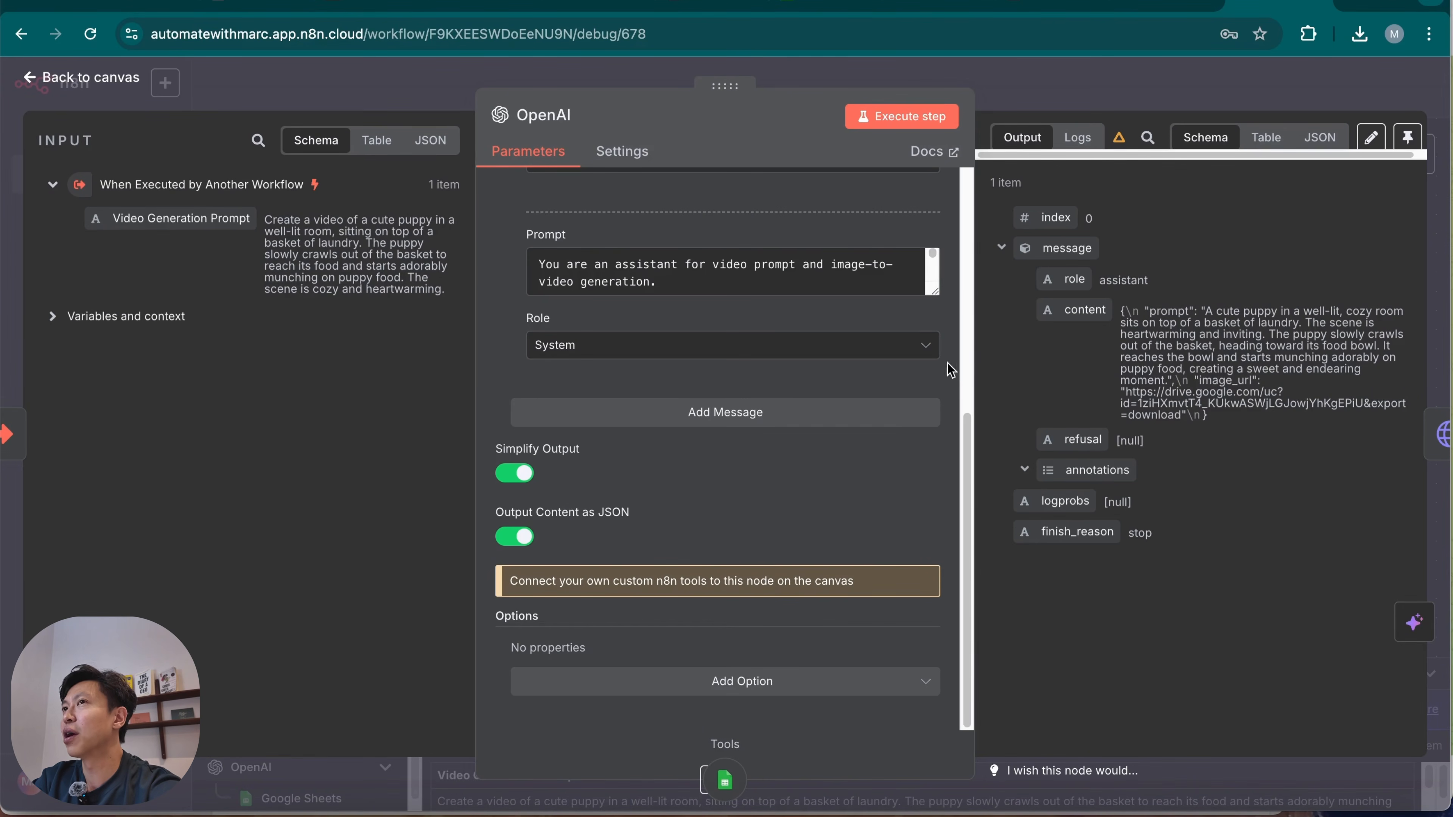
{"action": "left_click_drag", "start_coordinate": [932, 291], "coordinate": [928, 506]}
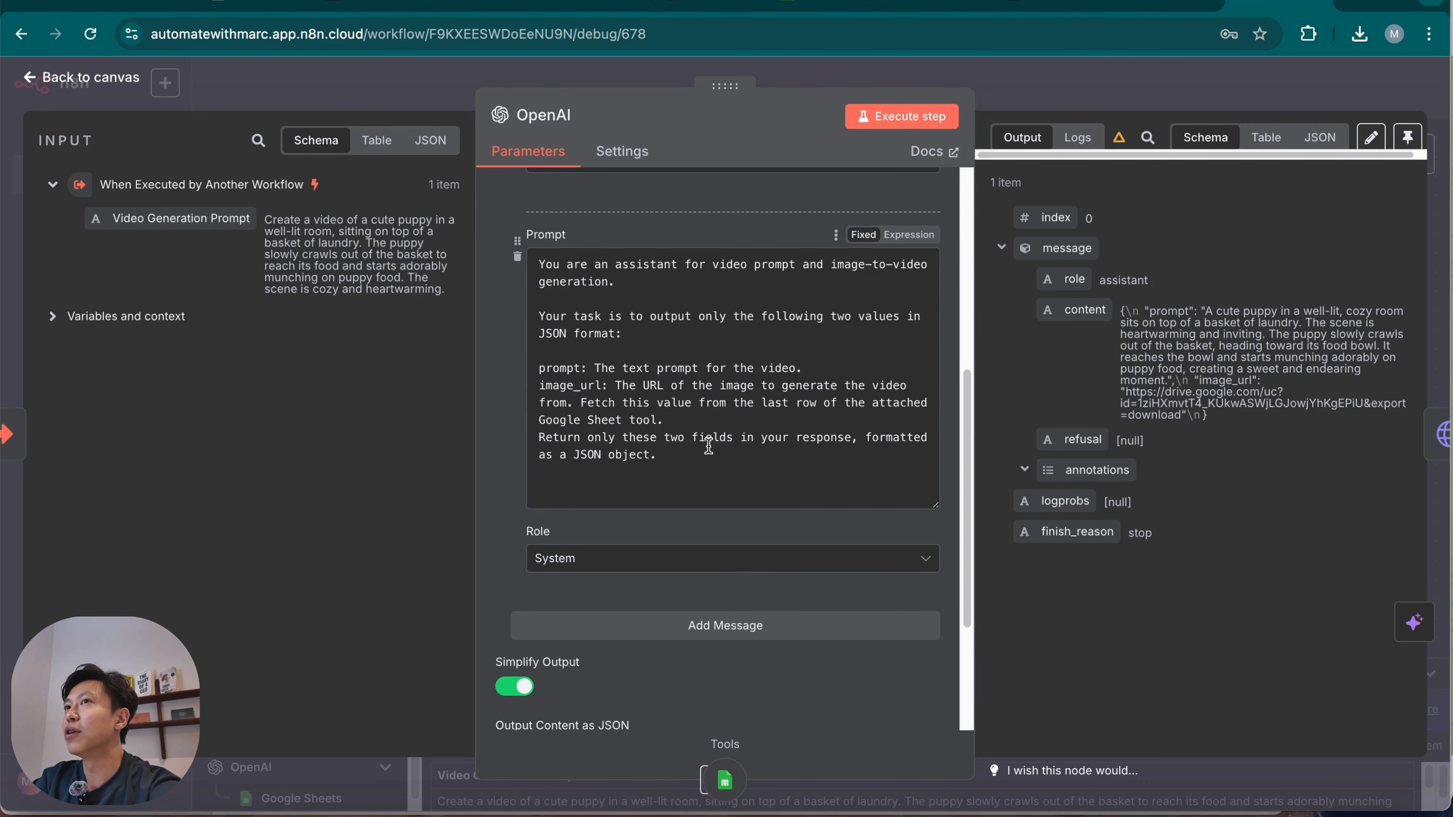
{"action": "left_click", "coordinate": [891, 112]}
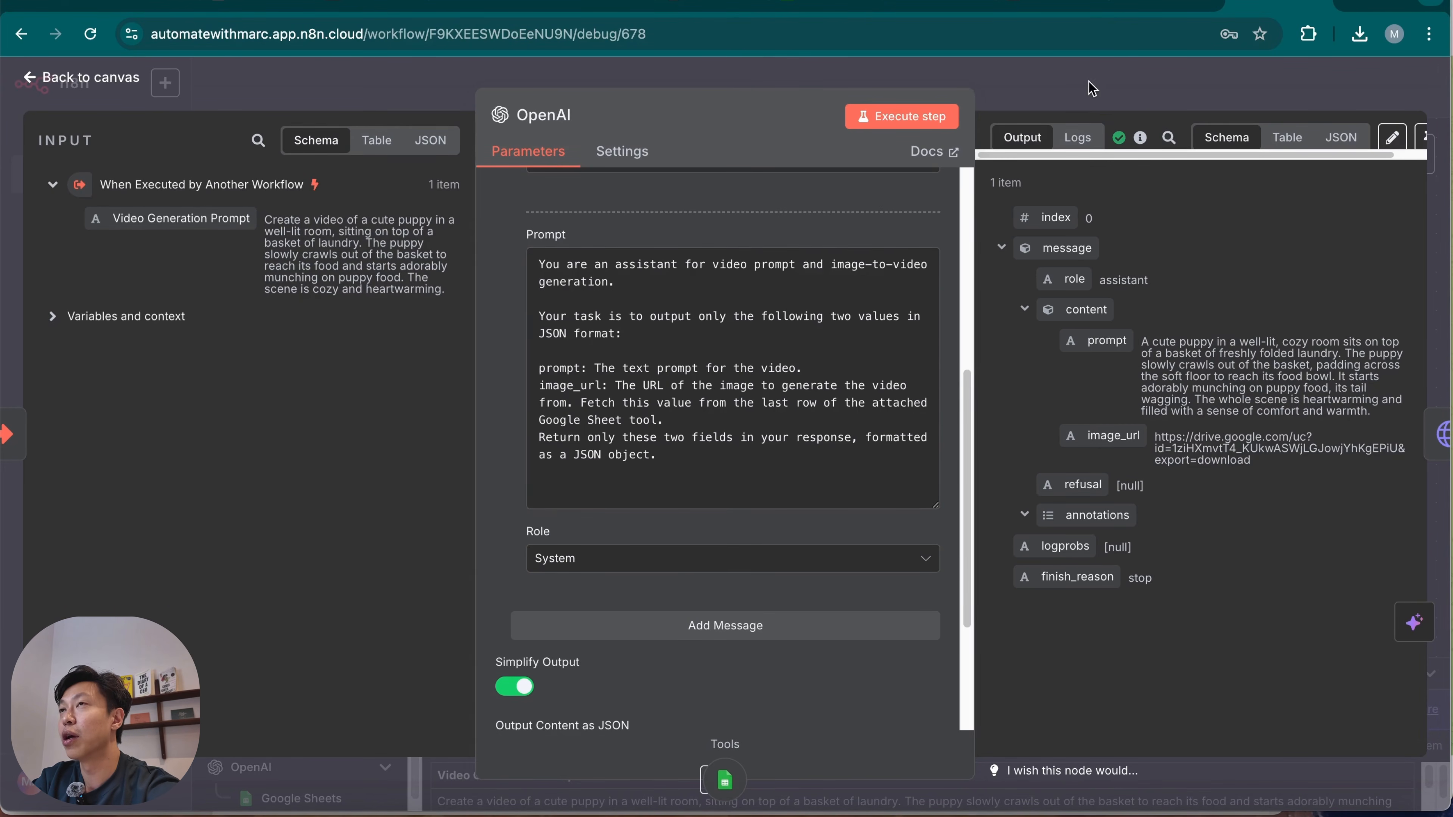
{"action": "left_click", "coordinate": [1054, 88]}
Replace the image parameter's value in the HTTP Request node with the OpenAI output field image_url.
{"action": "double_click", "coordinate": [1084, 312]}
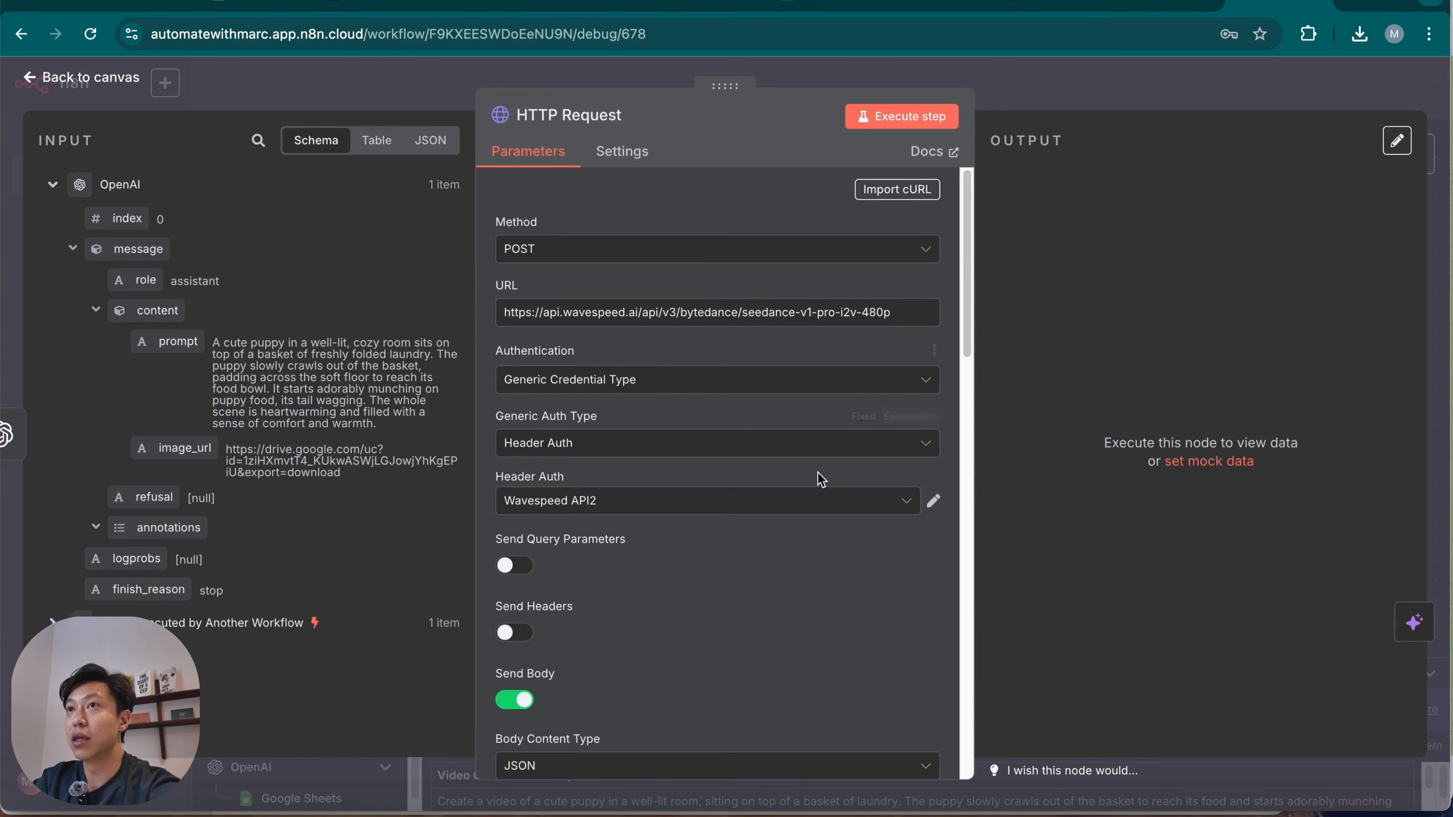
{"action": "scroll", "coordinate": [801, 623], "scroll_direction": "down", "scroll_amount": 5}
{"action": "scroll", "coordinate": [798, 606], "scroll_direction": "down", "scroll_amount": 10}
{"action": "scroll", "coordinate": [696, 602], "scroll_direction": "up", "scroll_amount": 3}
{"action": "scroll", "coordinate": [697, 602], "scroll_direction": "up", "scroll_amount": 1}
{"action": "triple_click", "coordinate": [652, 472]}
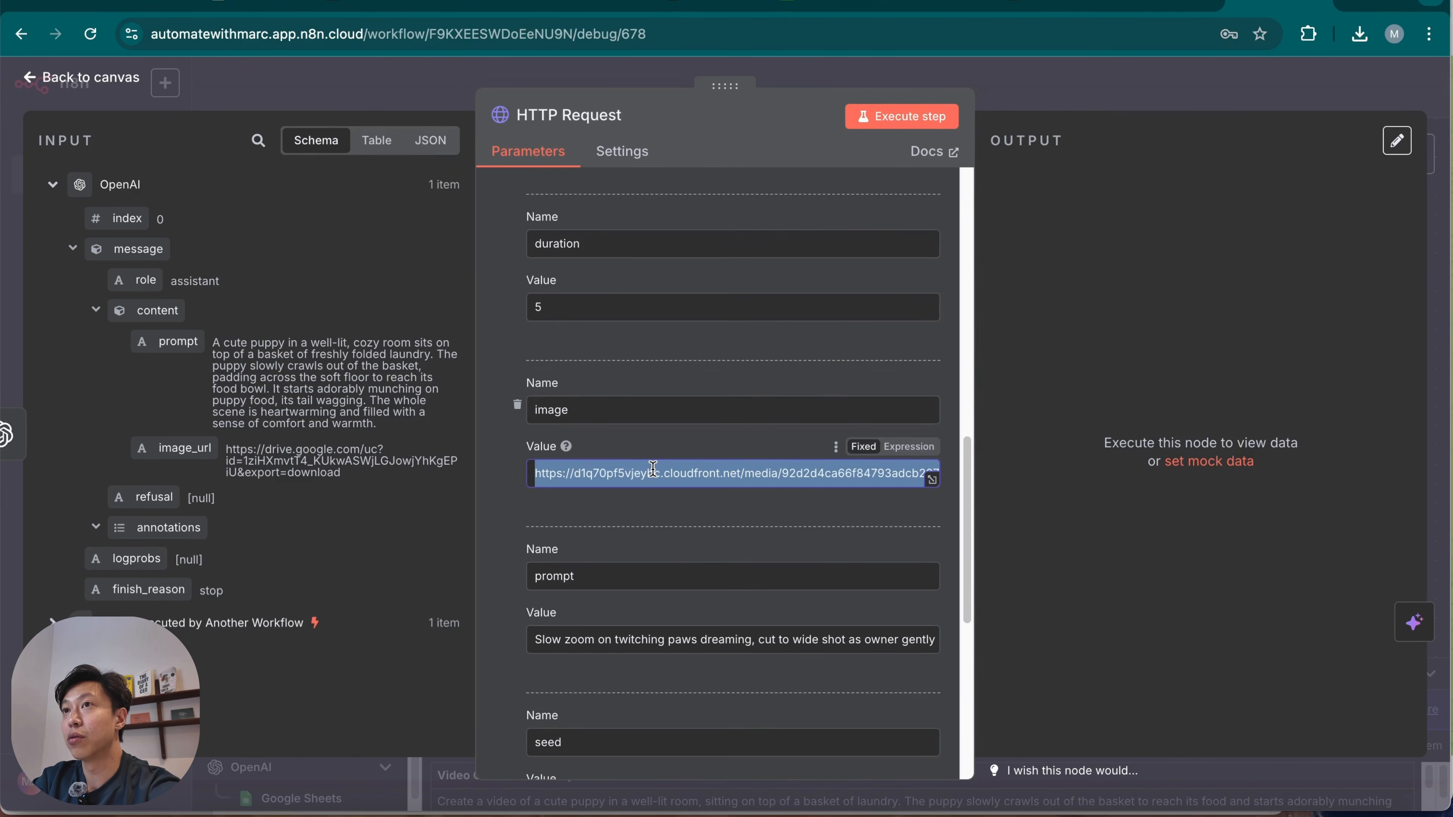
{"action": "key", "text": "BackSpace"}
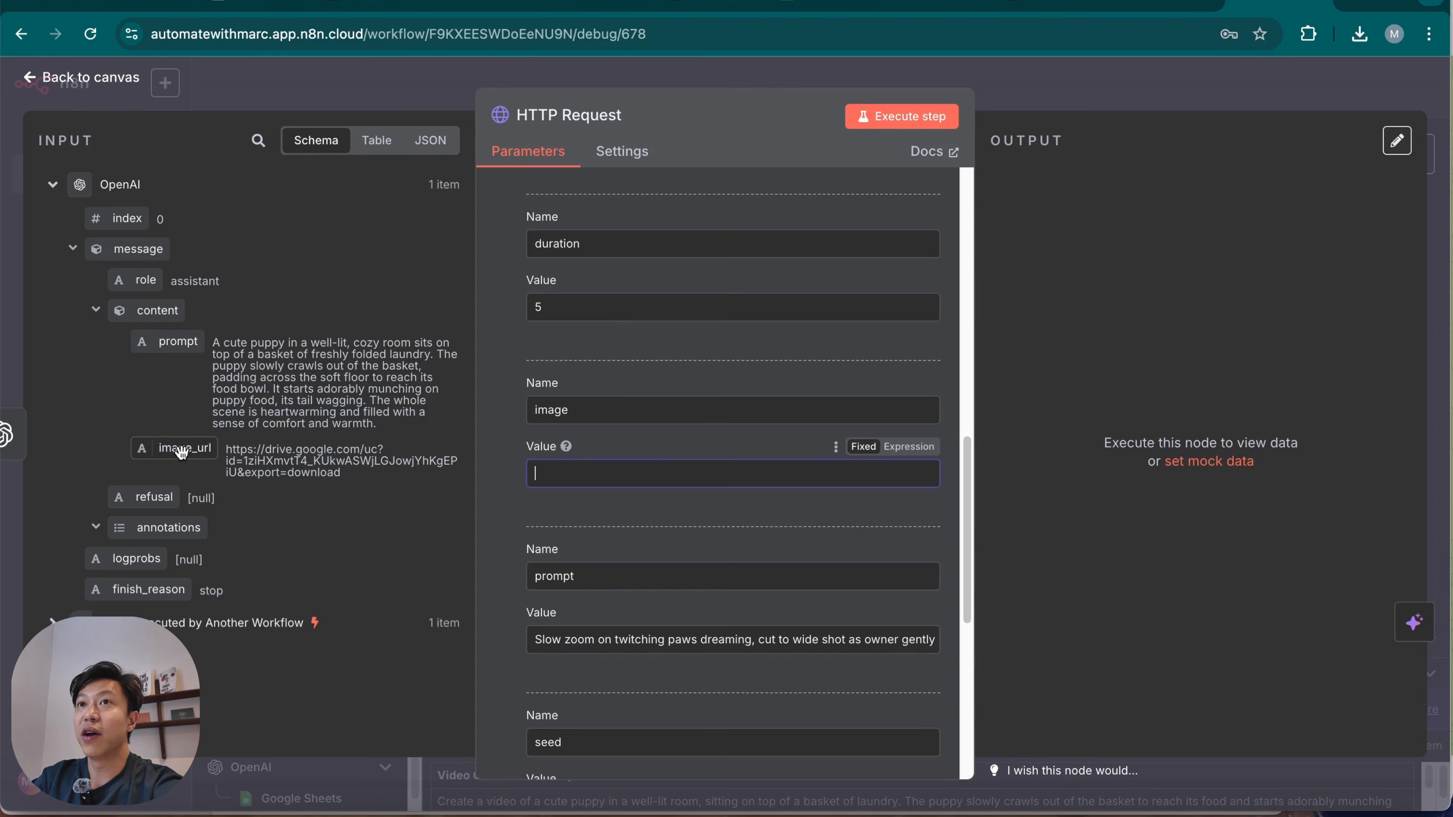
{"action": "left_click_drag", "start_coordinate": [174, 451], "coordinate": [583, 472]}
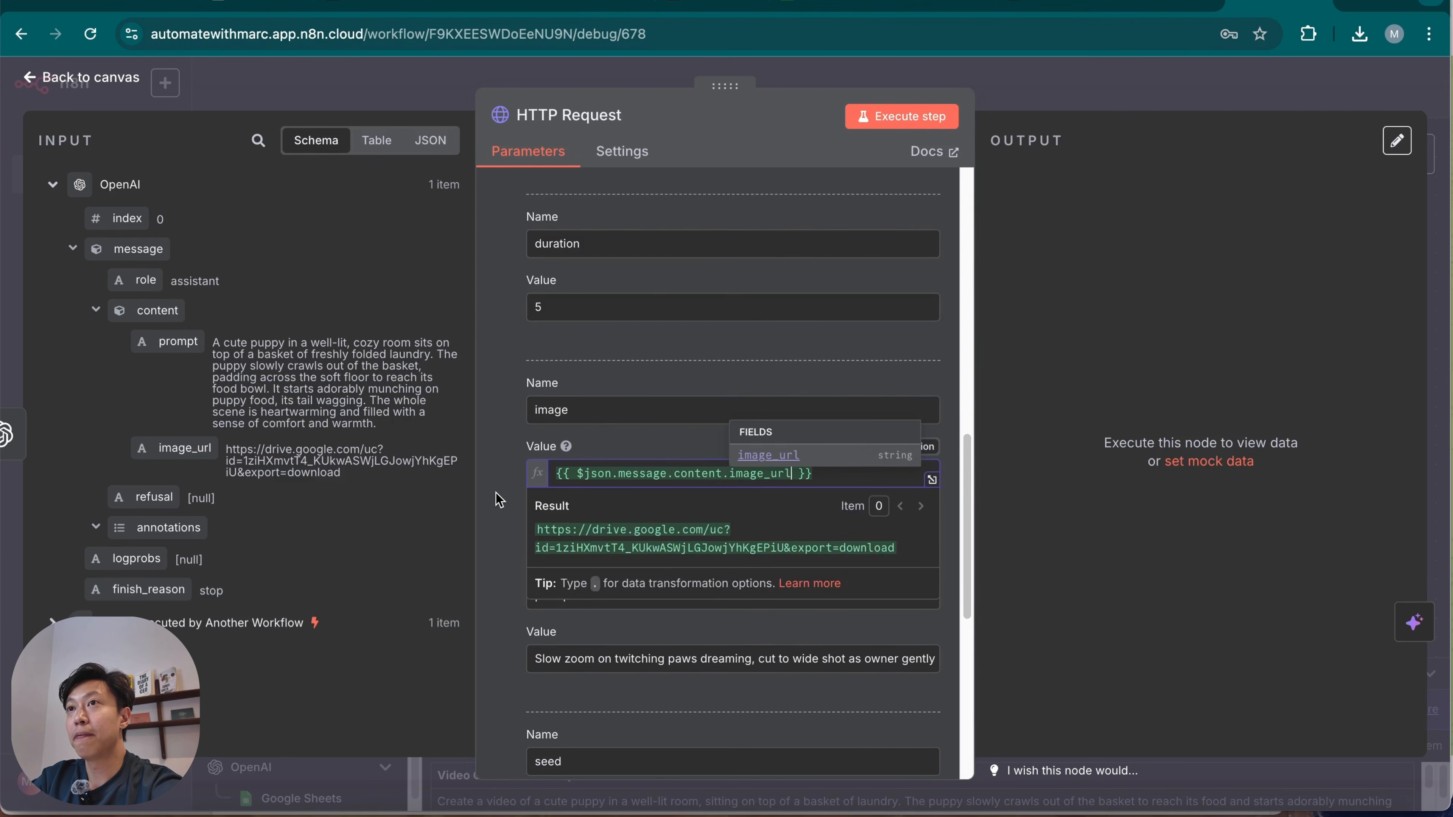
Replace the prompt parameter's value with the expression {{ $json.message.content.prompt }} from the OpenAI output.
{"action": "triple_click", "coordinate": [625, 663]}
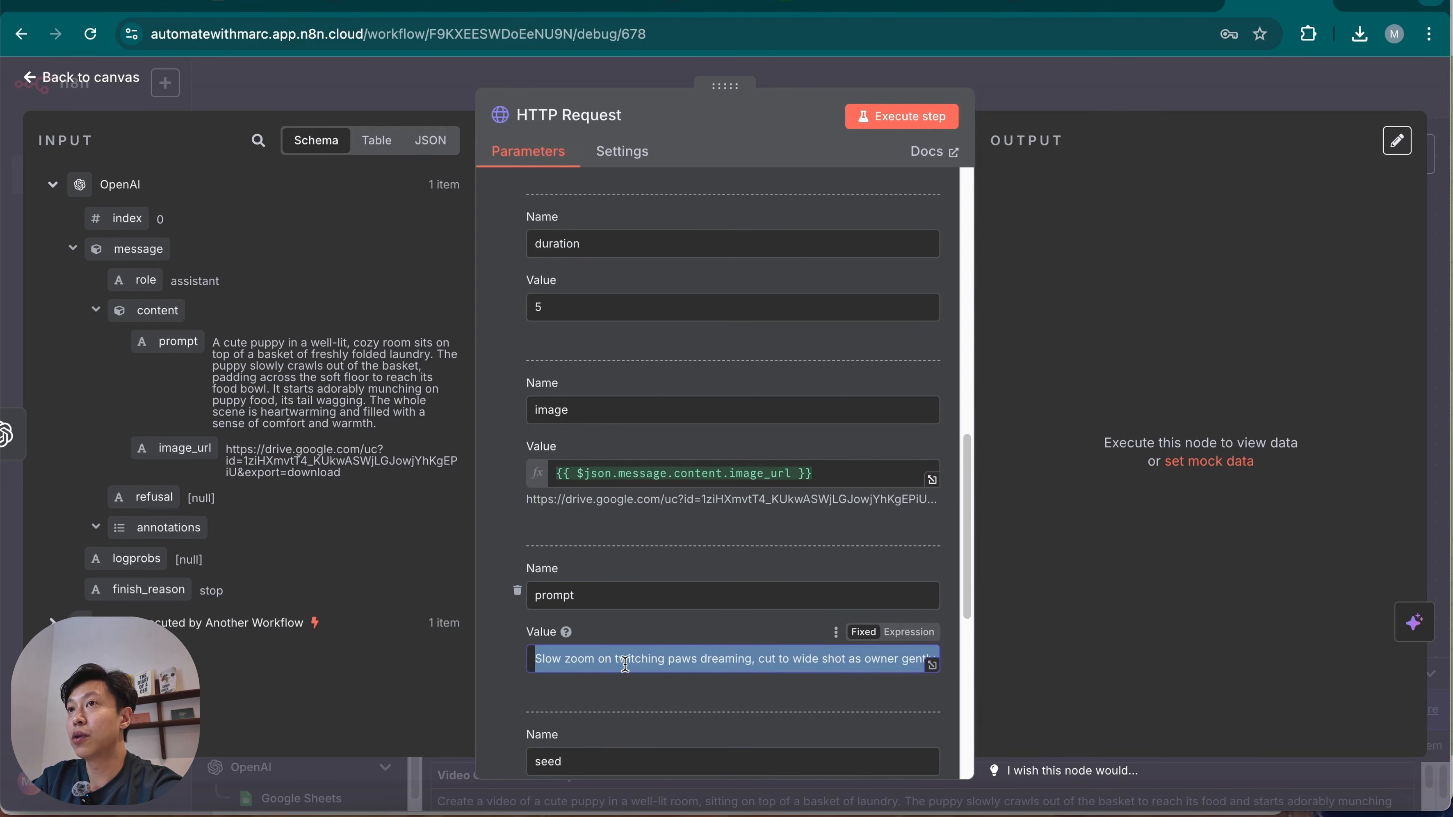
{"action": "key", "text": "BackSpace"}
{"action": "left_click_drag", "start_coordinate": [164, 343], "coordinate": [557, 652]}
{"action": "left_click", "coordinate": [490, 630]}
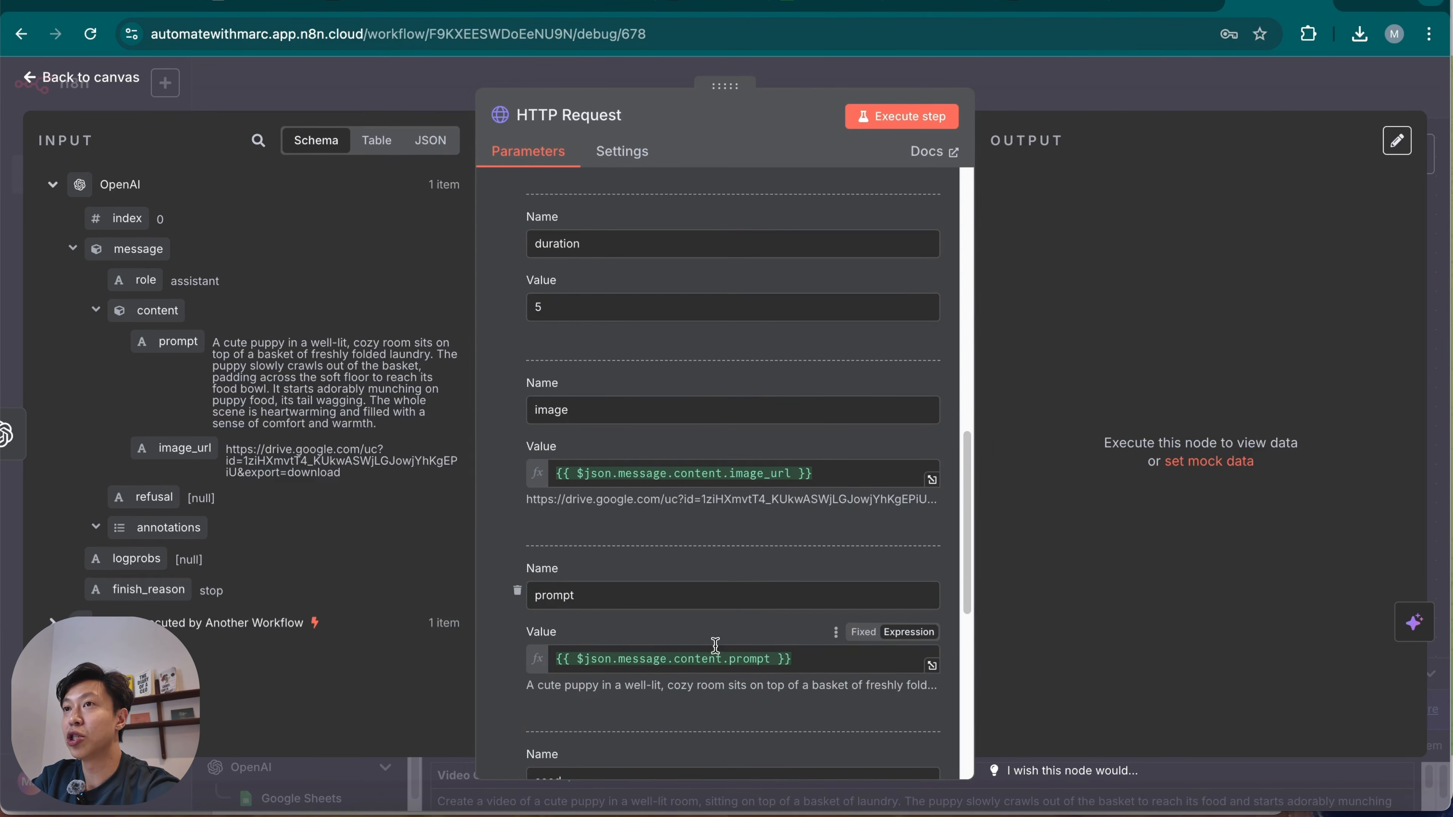
Execute the HTTP Request node, check the message in its output and return to the workflow canvas.
{"action": "scroll", "coordinate": [722, 652], "scroll_direction": "down", "scroll_amount": 6}
{"action": "scroll", "coordinate": [639, 445], "scroll_direction": "up", "scroll_amount": 10}
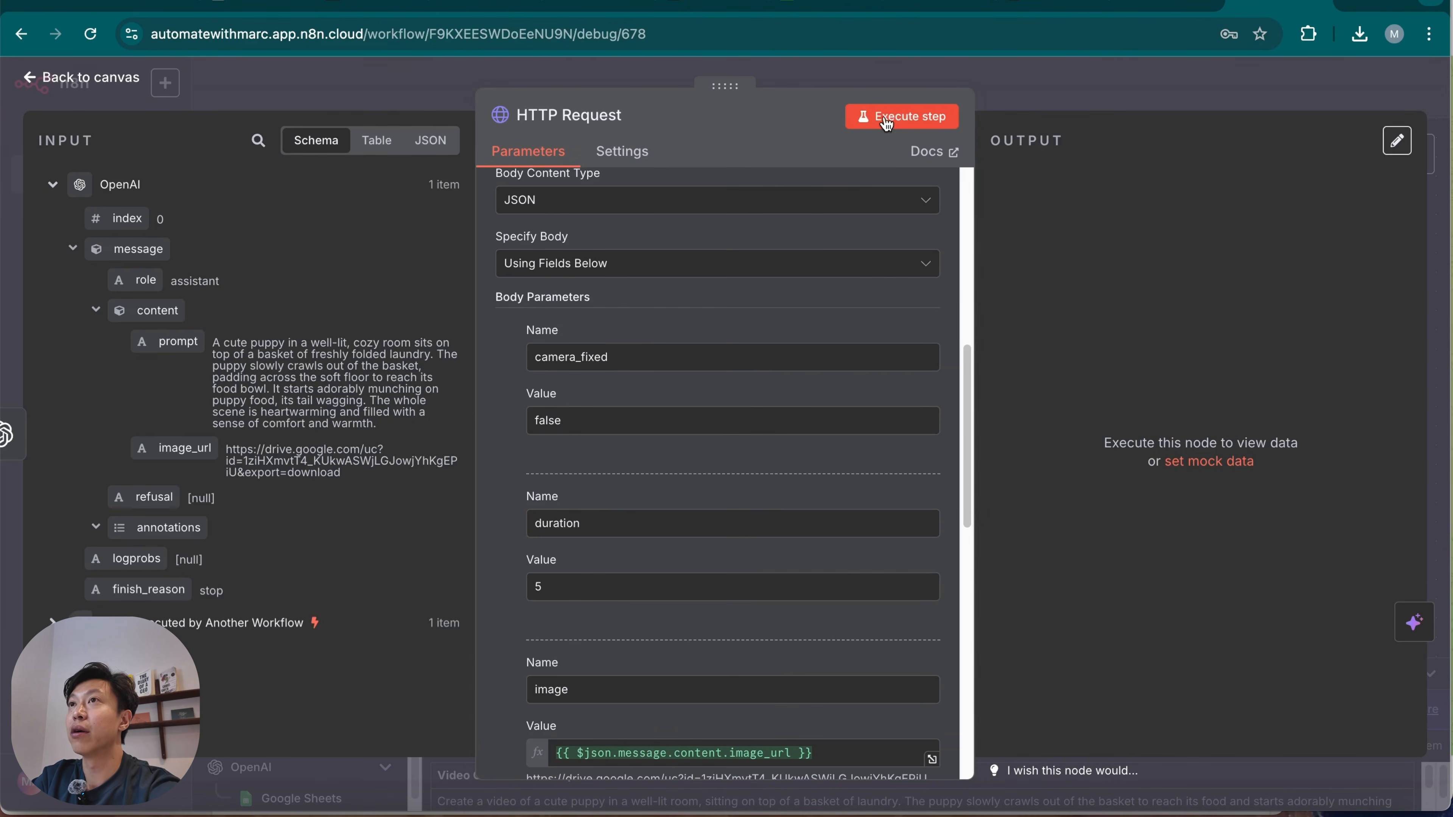
{"action": "left_click", "coordinate": [895, 123]}
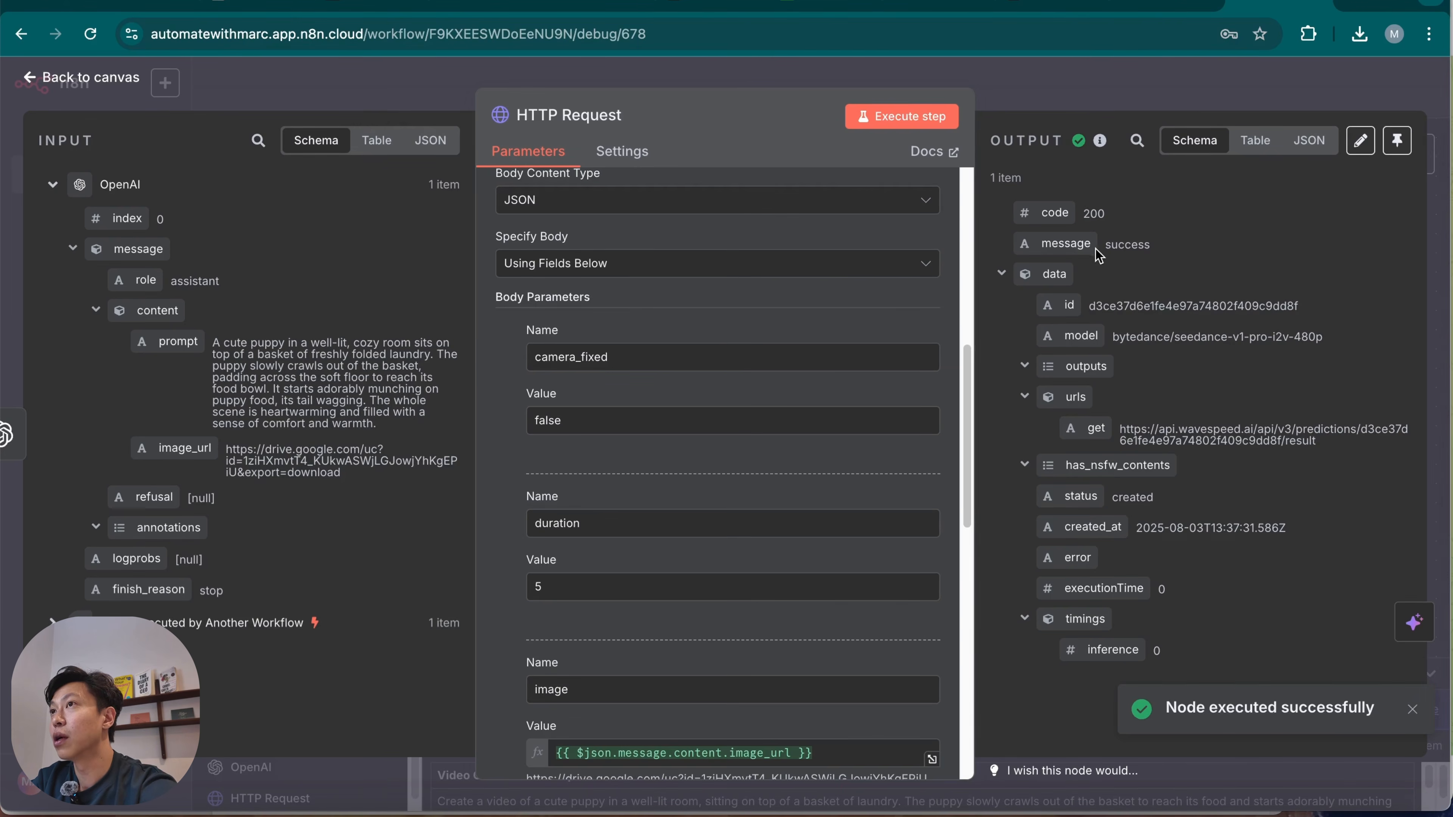
{"action": "left_click_drag", "start_coordinate": [1110, 244], "coordinate": [1156, 250]}
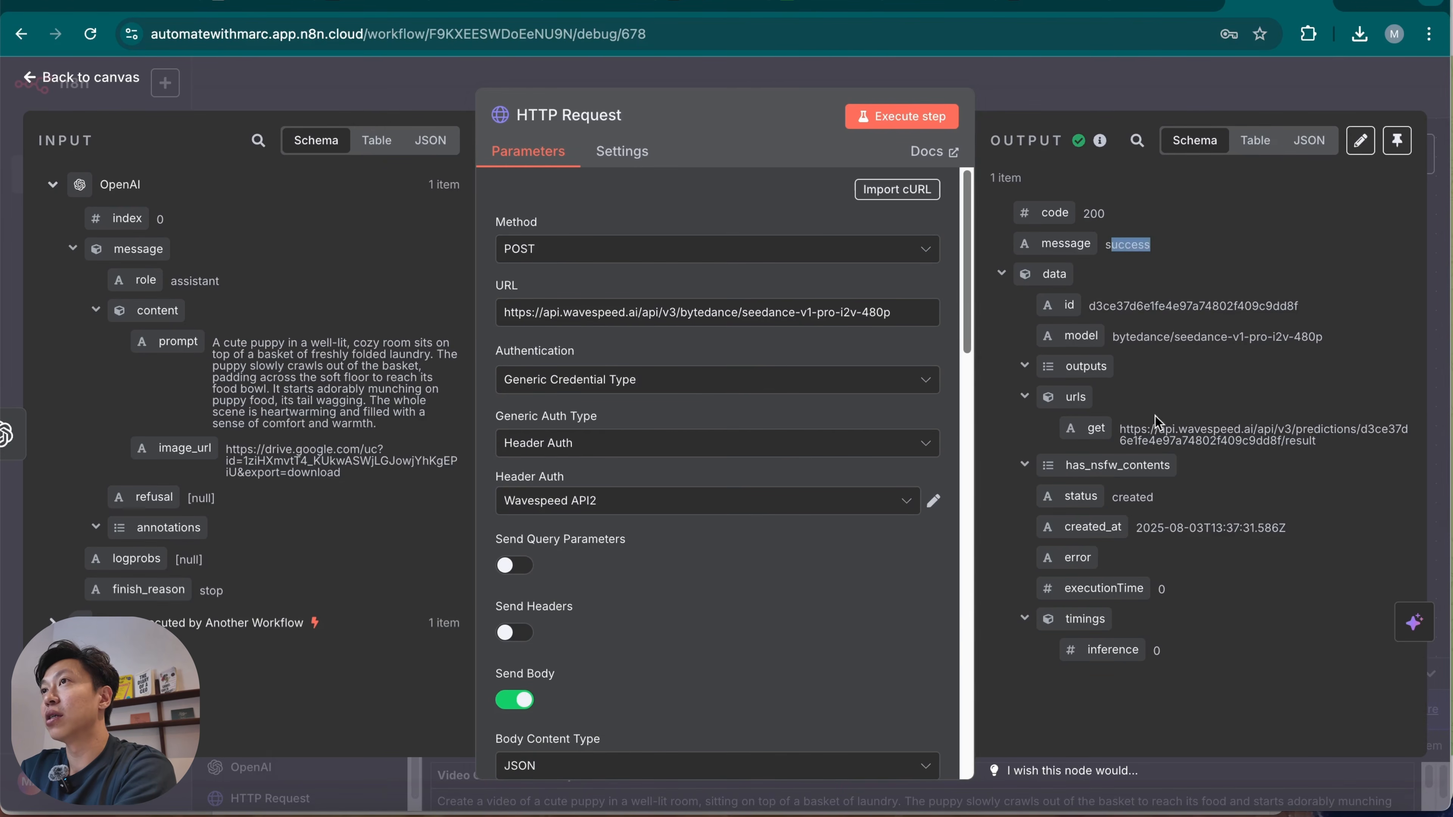
{"action": "left_click", "coordinate": [811, 671]}
{"action": "left_click", "coordinate": [1110, 79]}
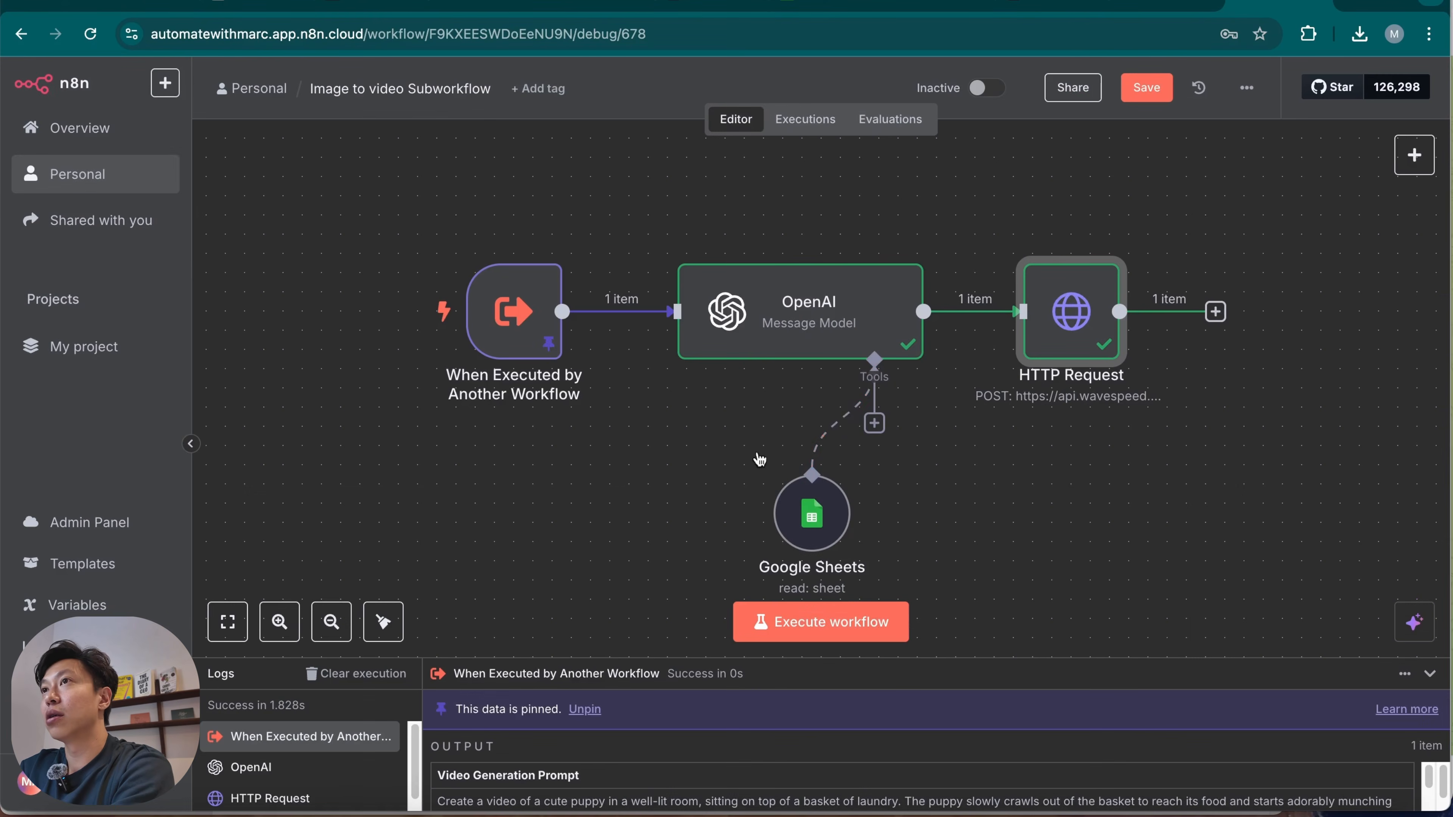
Add a Wait node after the HTTP Request node and set its wait amount to 15 seconds.
{"action": "scroll", "coordinate": [760, 460], "scroll_direction": "right", "scroll_amount": 5}
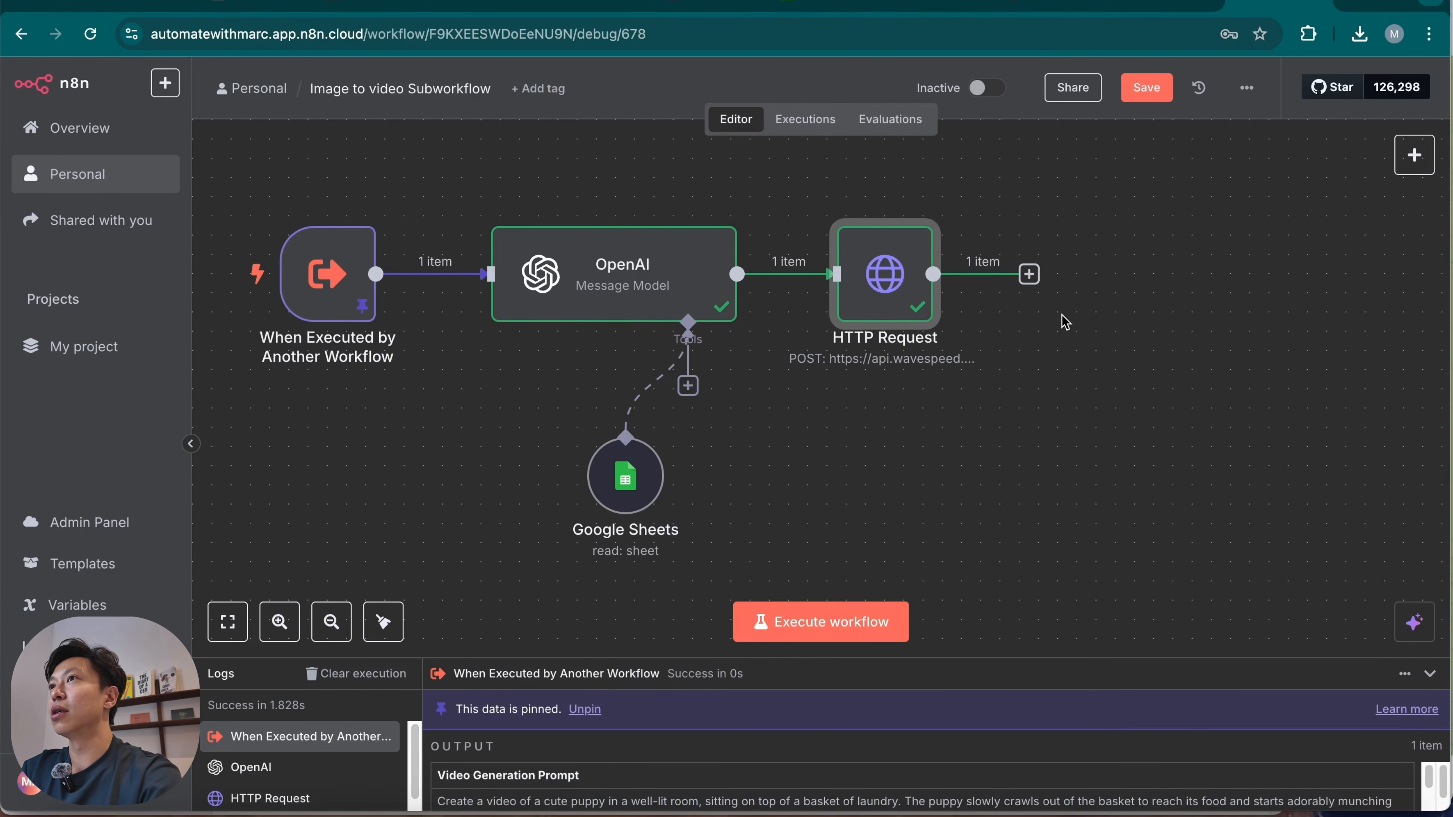
{"action": "left_click", "coordinate": [1029, 275]}
{"action": "type", "text": "wait"}
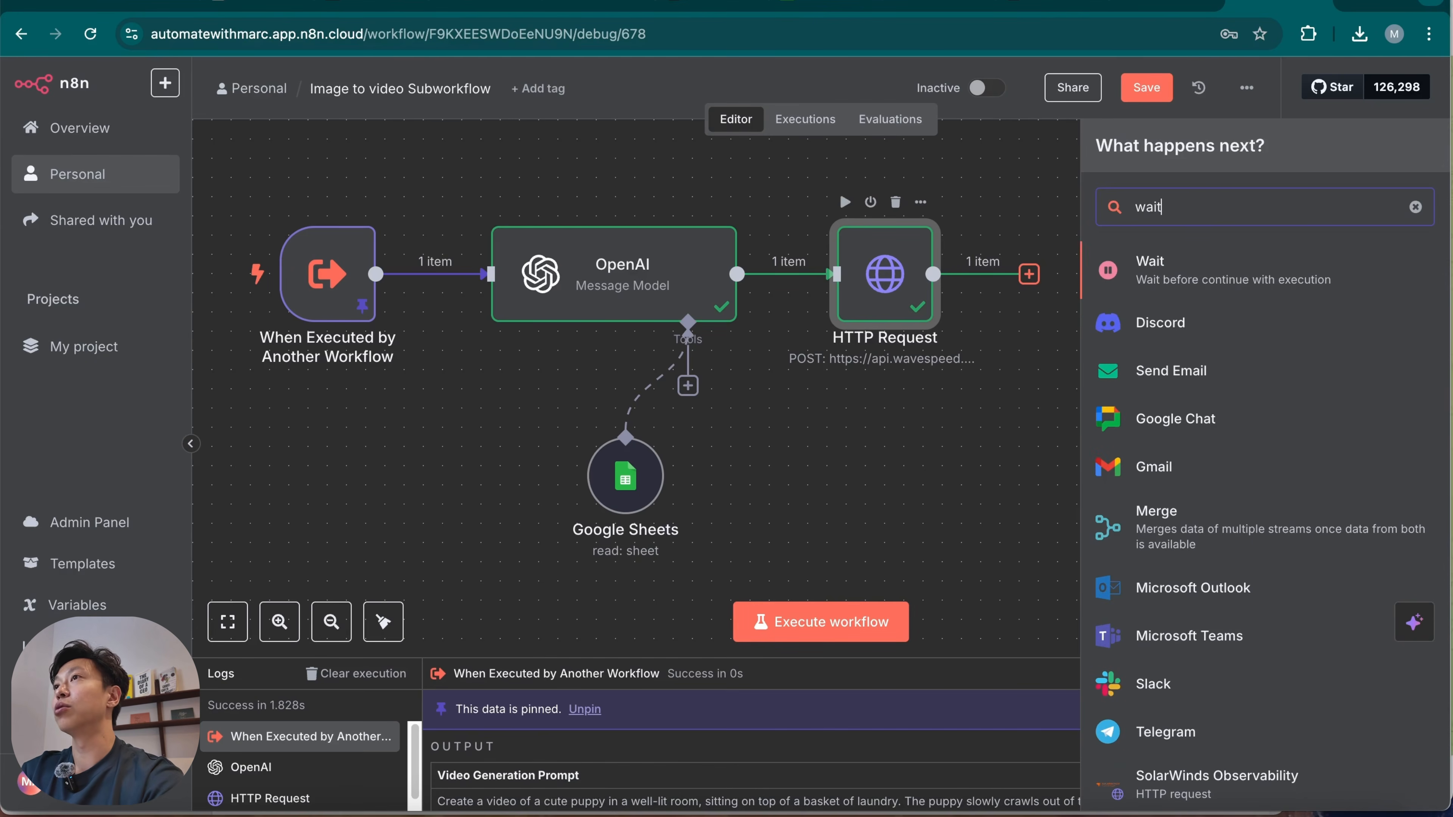
{"action": "left_click", "coordinate": [1216, 286]}
{"action": "double_click", "coordinate": [613, 277]}
{"action": "type", "text": "15"}
{"action": "left_click", "coordinate": [634, 462]}
Rename the Wait node as Wait 15, start executing it and return to the workflow canvas.
{"action": "left_click", "coordinate": [566, 115]}
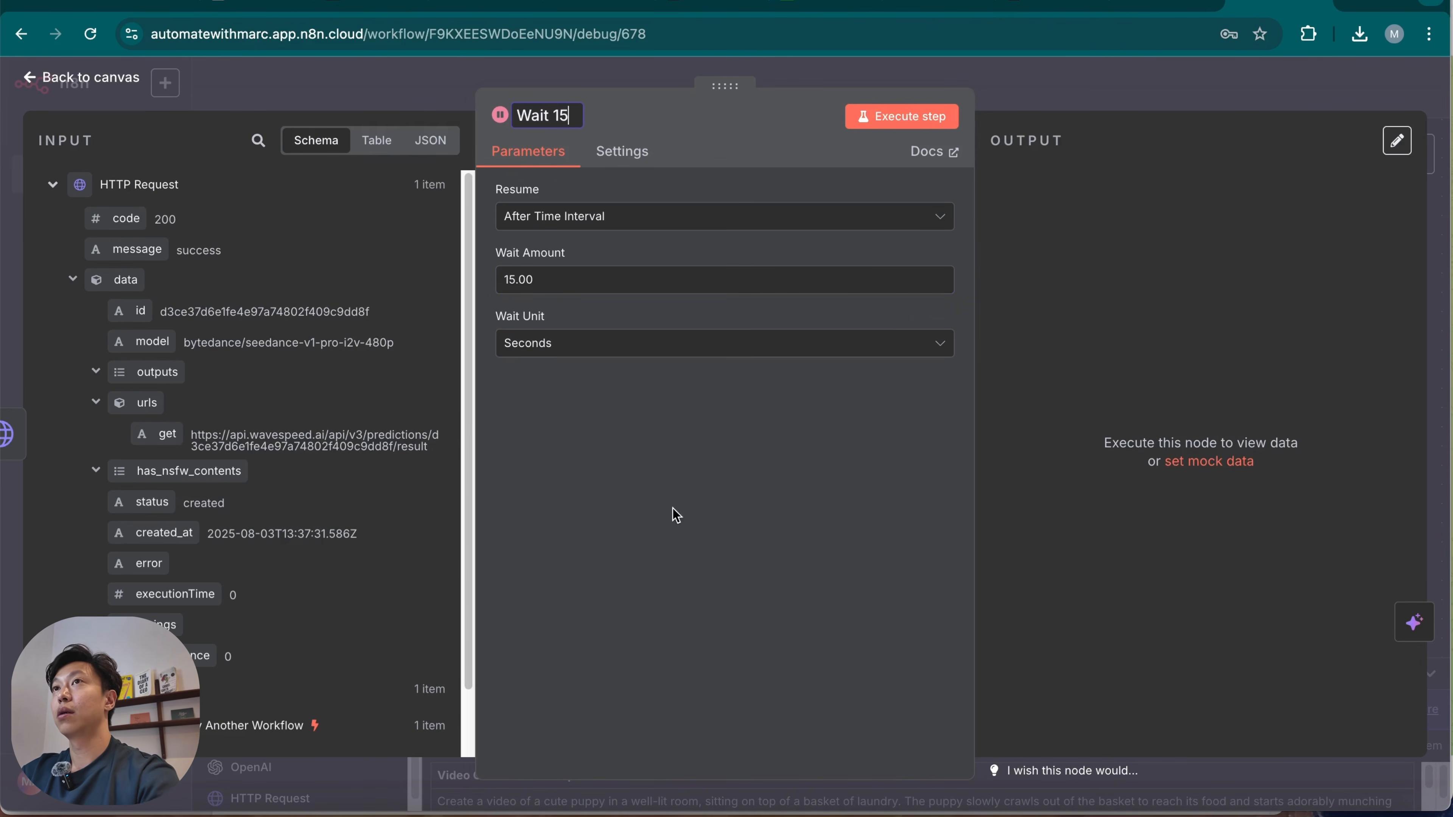
{"action": "left_click", "coordinate": [931, 120]}
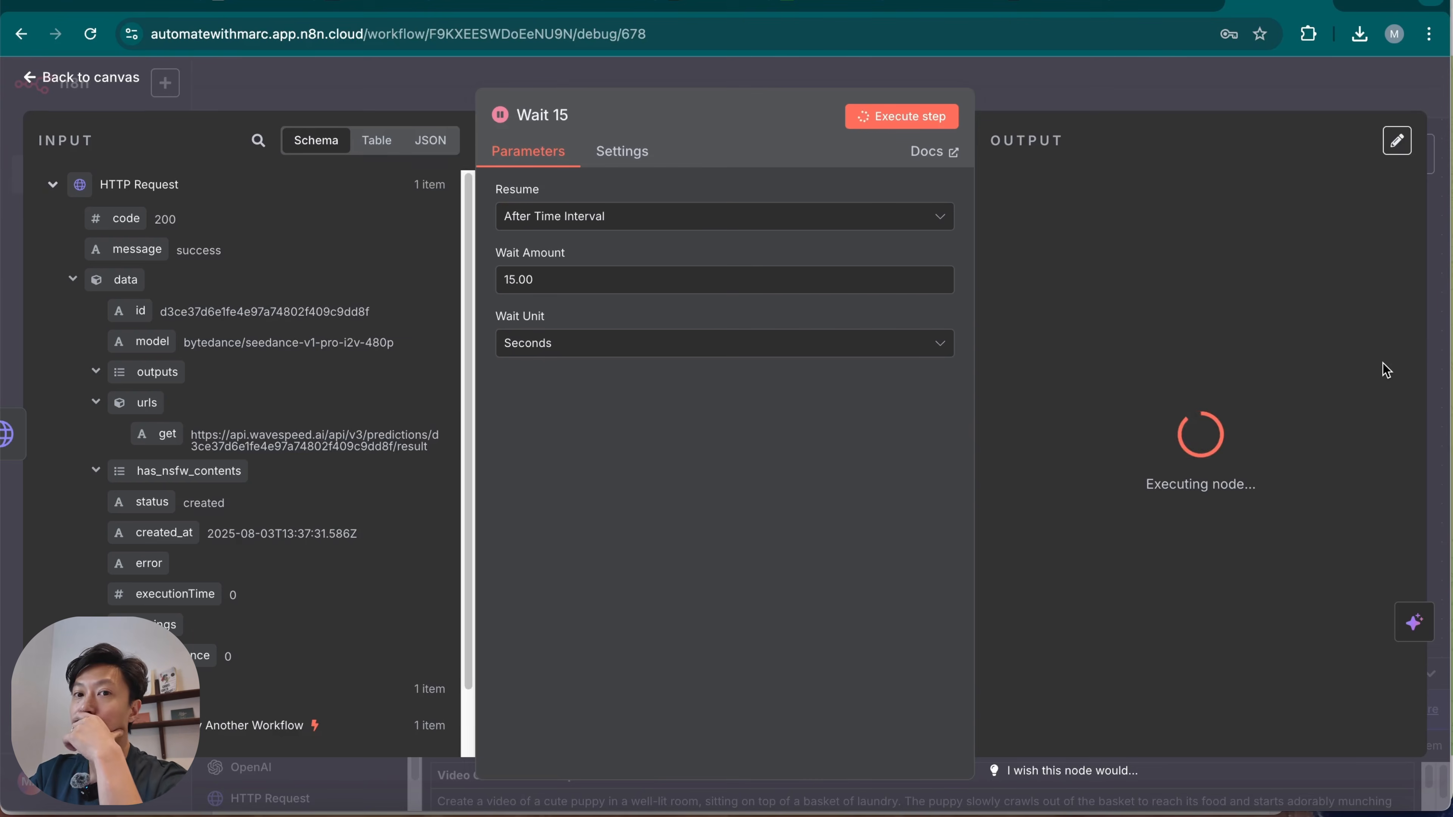
{"action": "left_click", "coordinate": [1169, 82]}
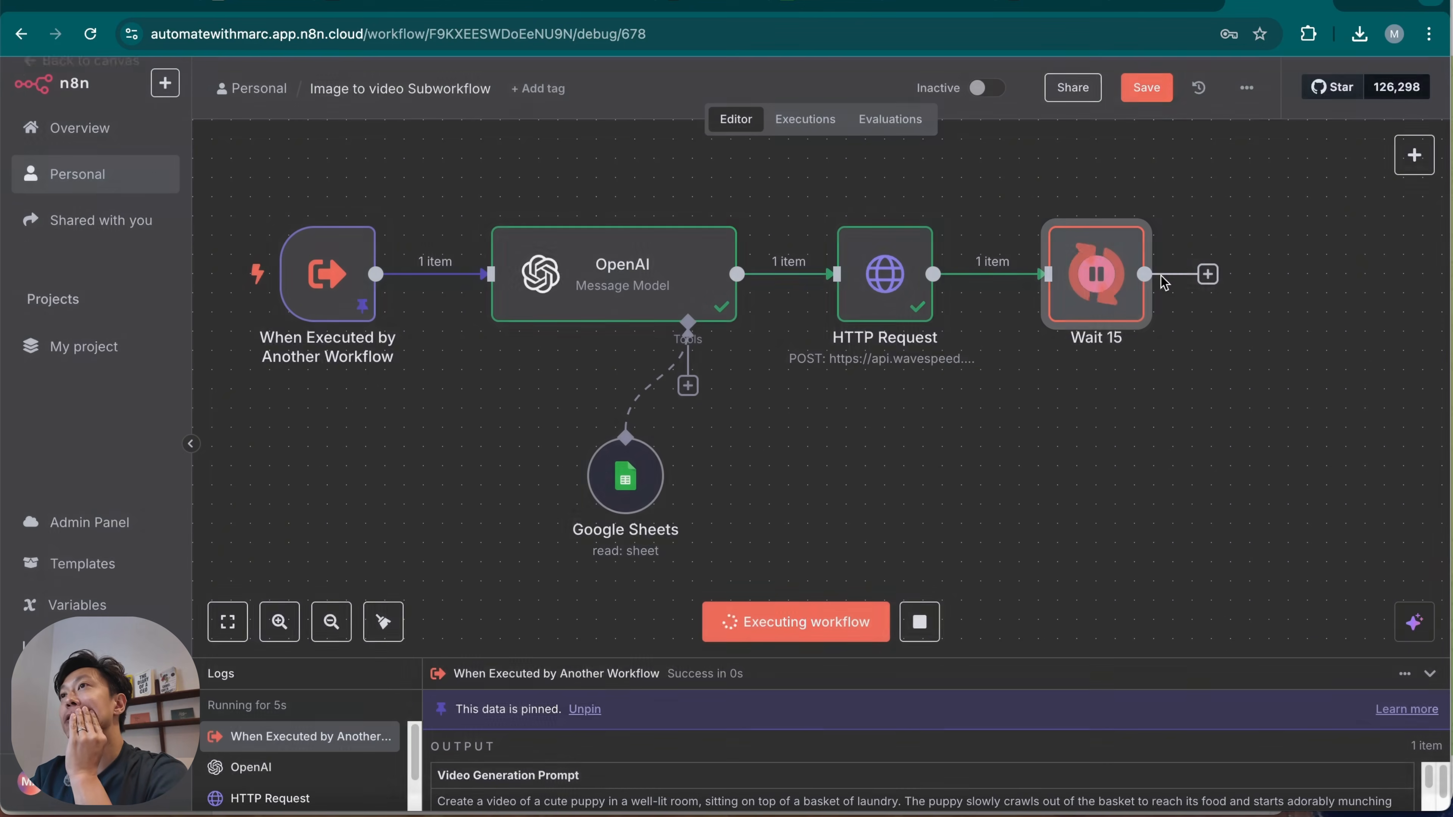
Add a second HTTP Request node after the Wait 15 node.
{"action": "left_click", "coordinate": [1208, 275]}
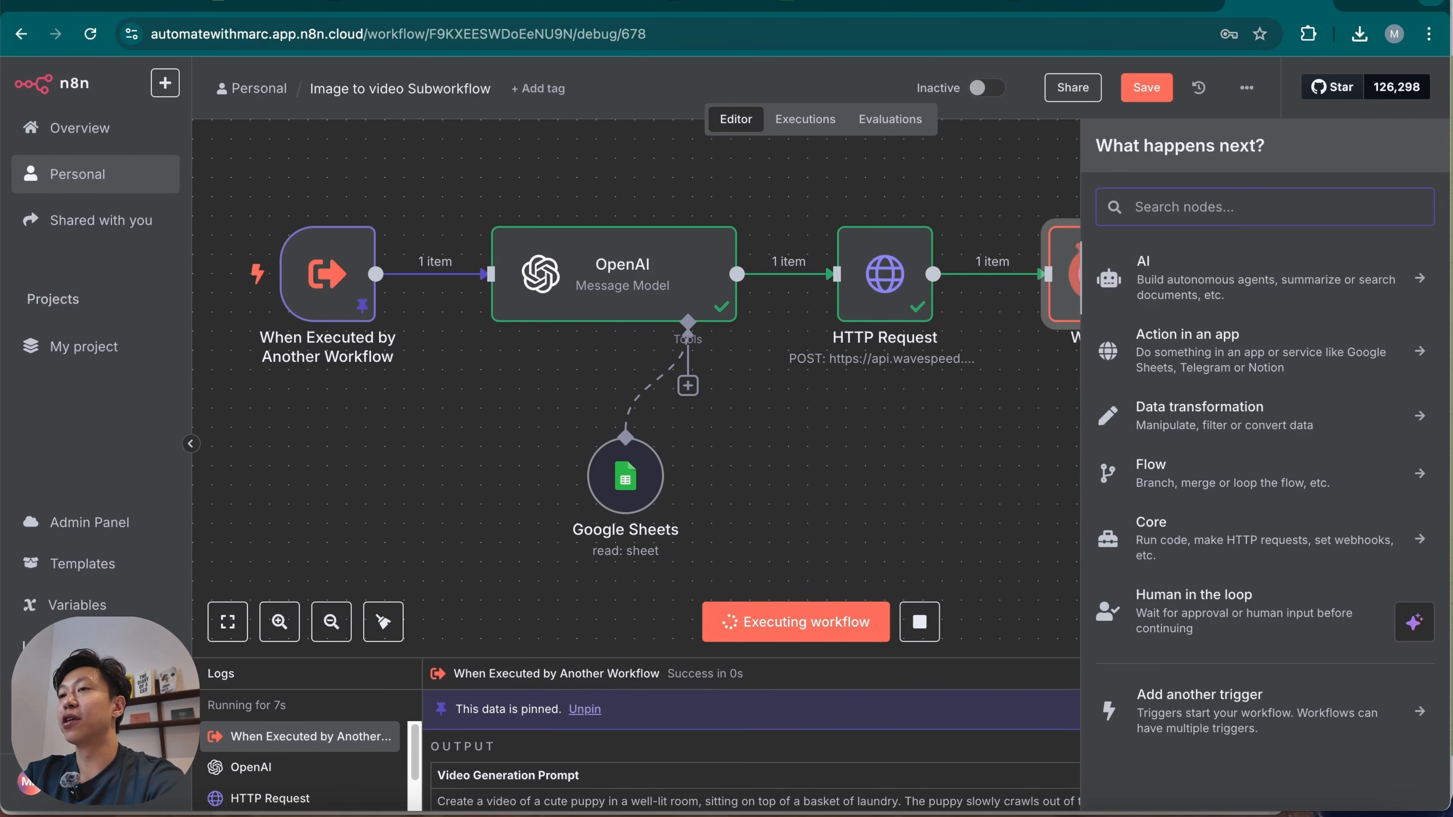
{"action": "type", "text": "http"}
{"action": "left_click", "coordinate": [1283, 284]}
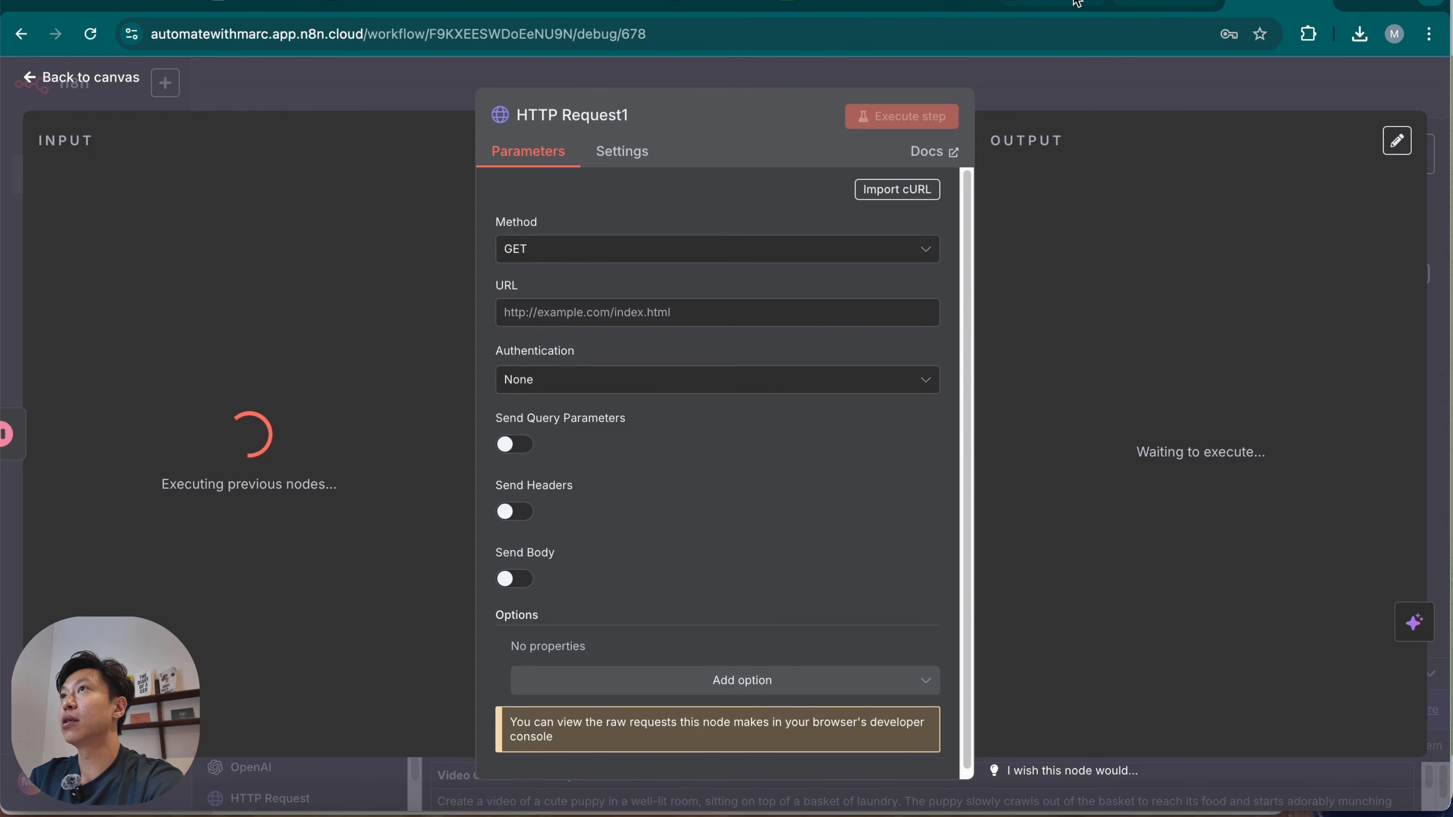
Copy the Query Result cURL command from WaveSpeedAI's seedance-v1-pro-i2v-480p API page and return to the n8n workflow.
{"action": "left_click", "coordinate": [1051, 2]}
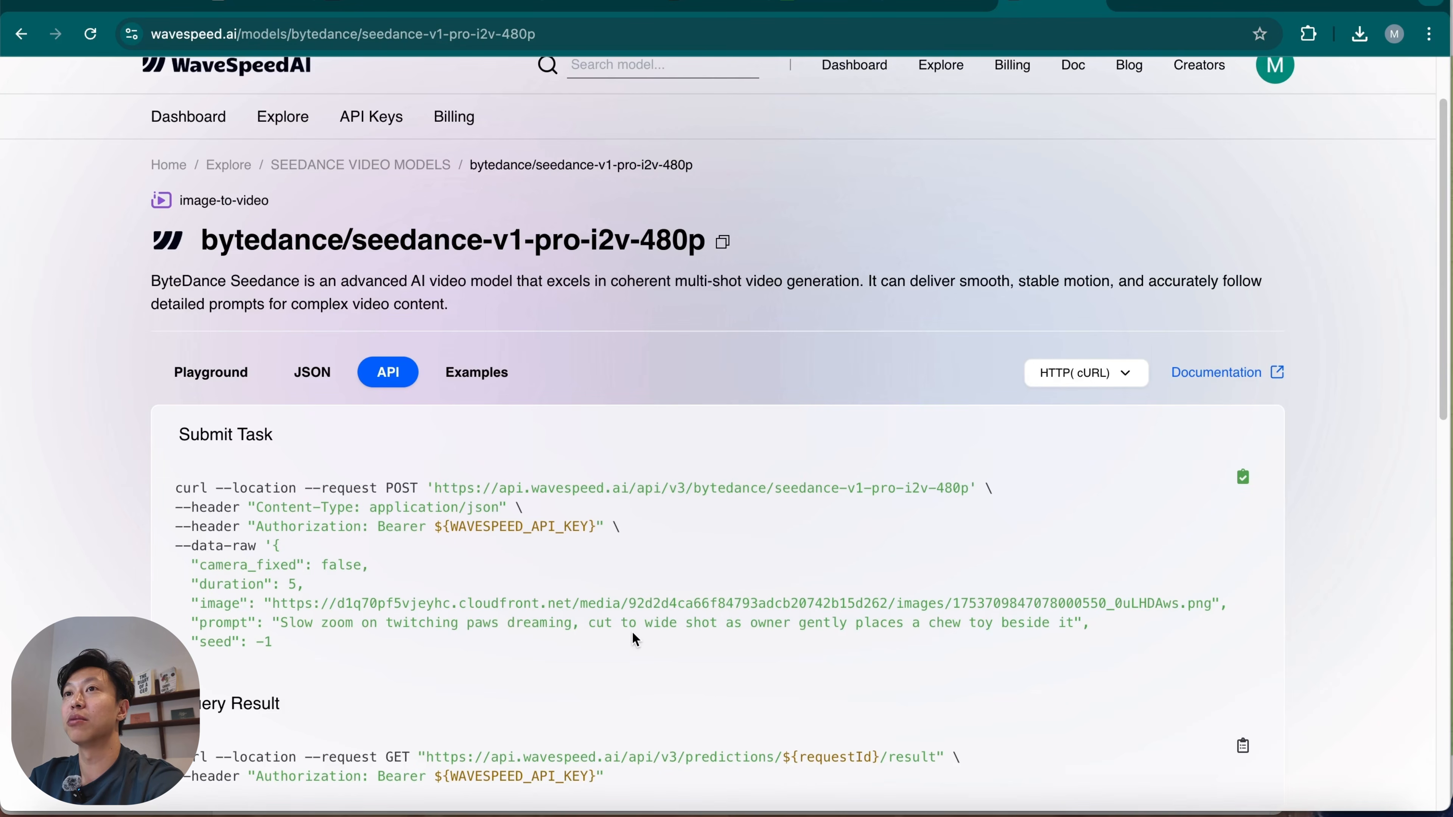
{"action": "scroll", "coordinate": [637, 631], "scroll_direction": "down", "scroll_amount": 7}
{"action": "scroll", "coordinate": [644, 629], "scroll_direction": "up", "scroll_amount": 2}
{"action": "left_click", "coordinate": [1239, 579]}
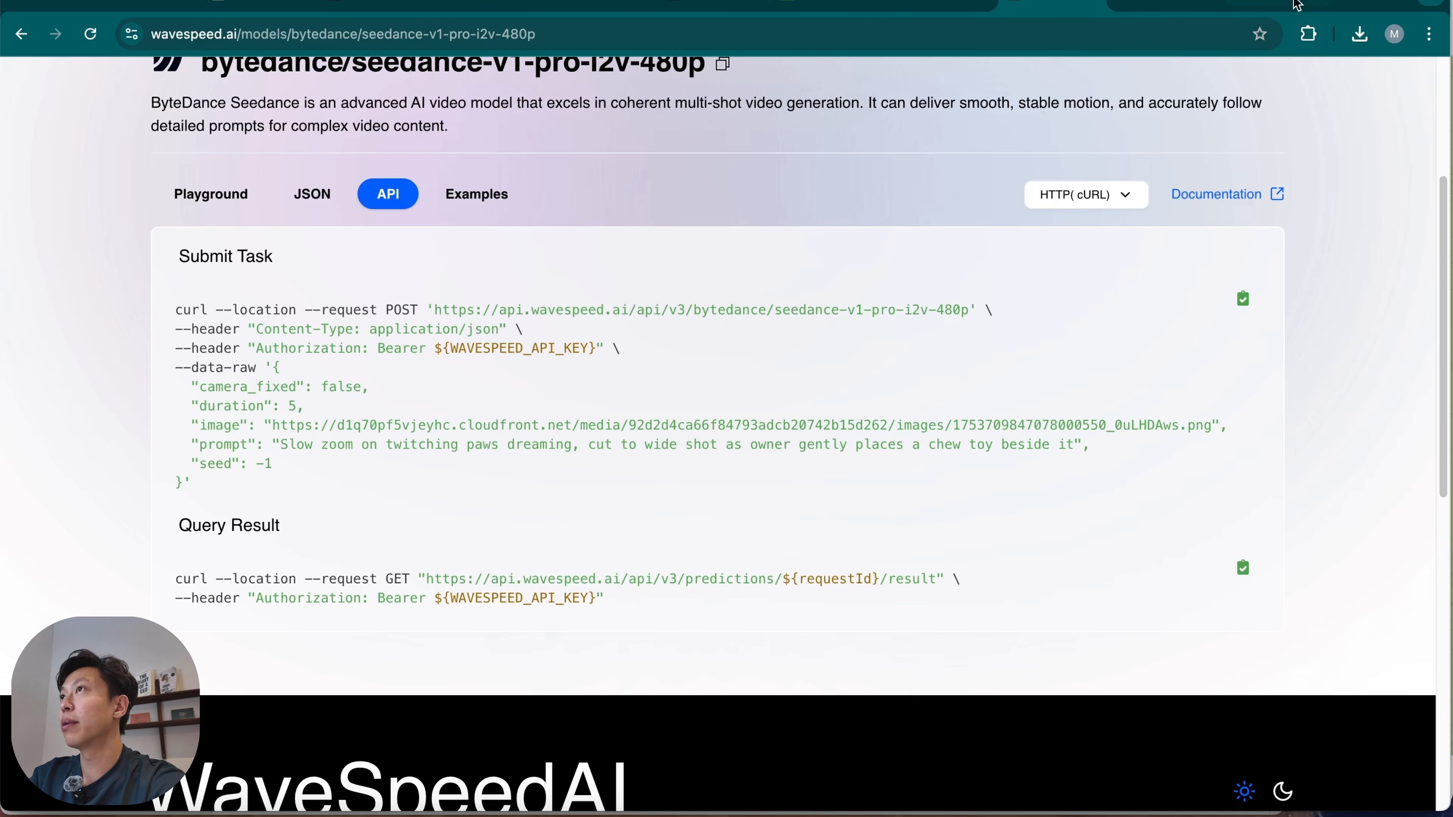
{"action": "left_click", "coordinate": [1276, 3]}
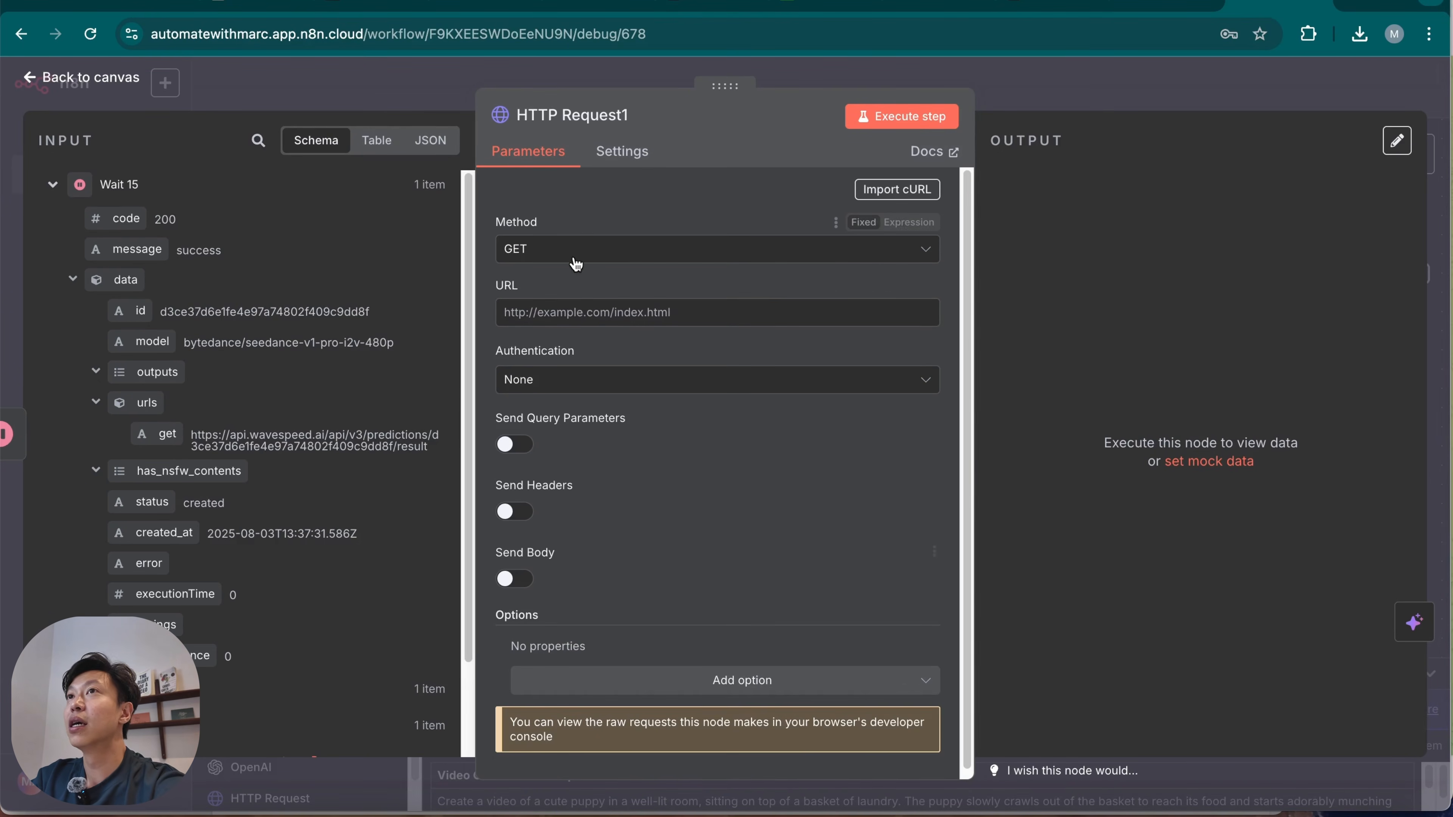
{"action": "left_click", "coordinate": [1127, 83]}
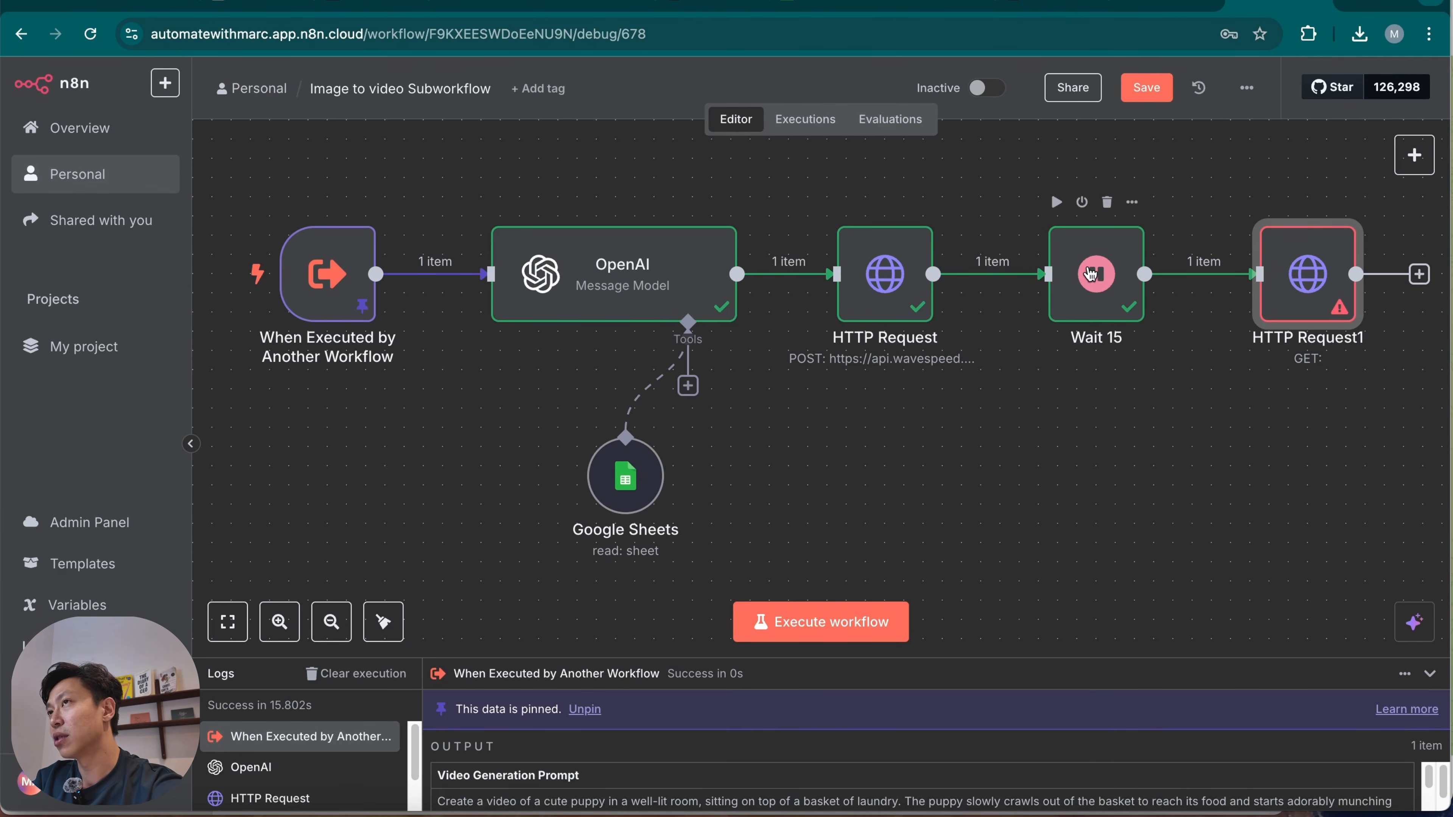
{"action": "double_click", "coordinate": [1316, 263]}
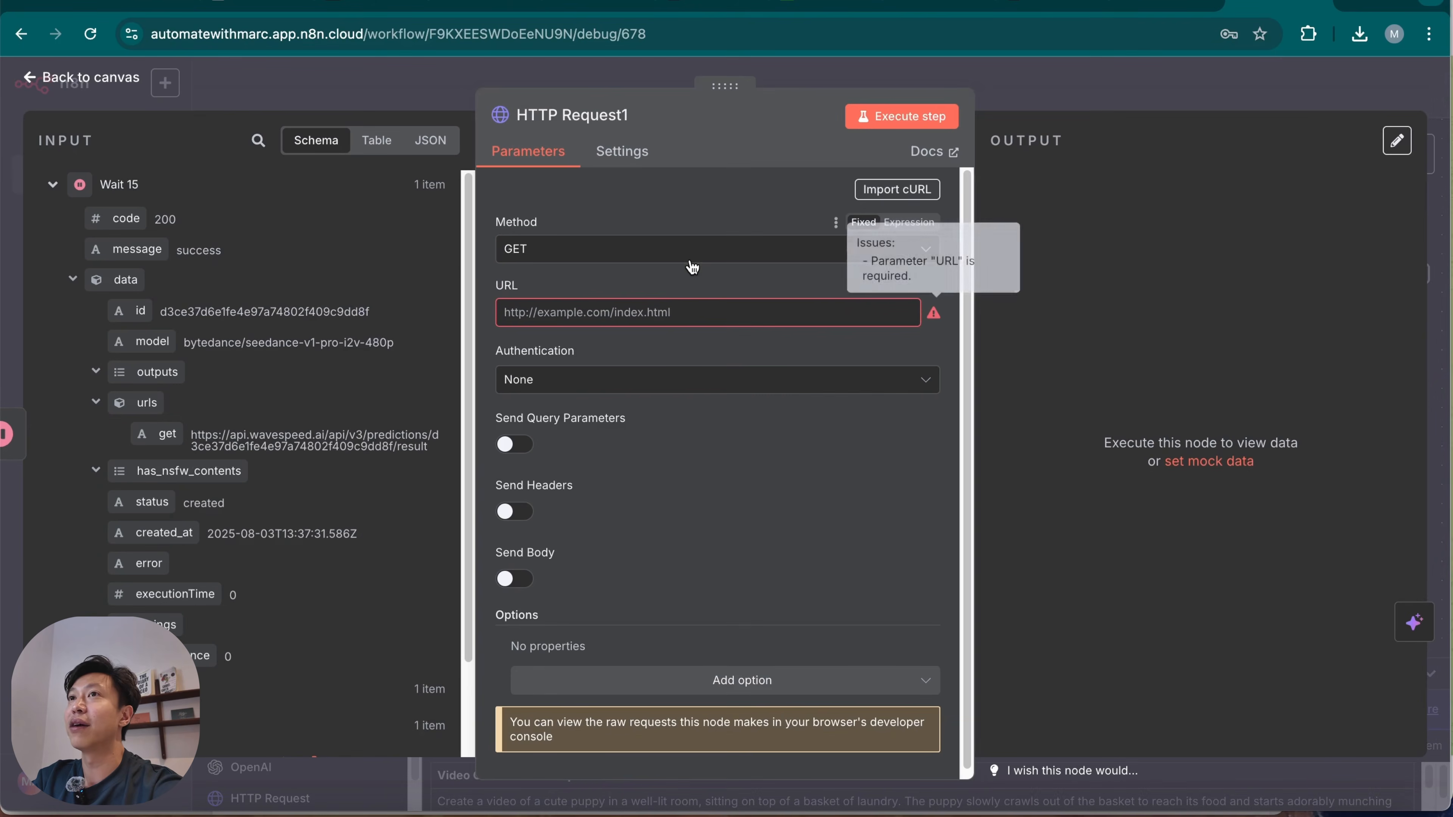
{"action": "left_click", "coordinate": [654, 314]}
{"action": "key", "text": "super+v"}
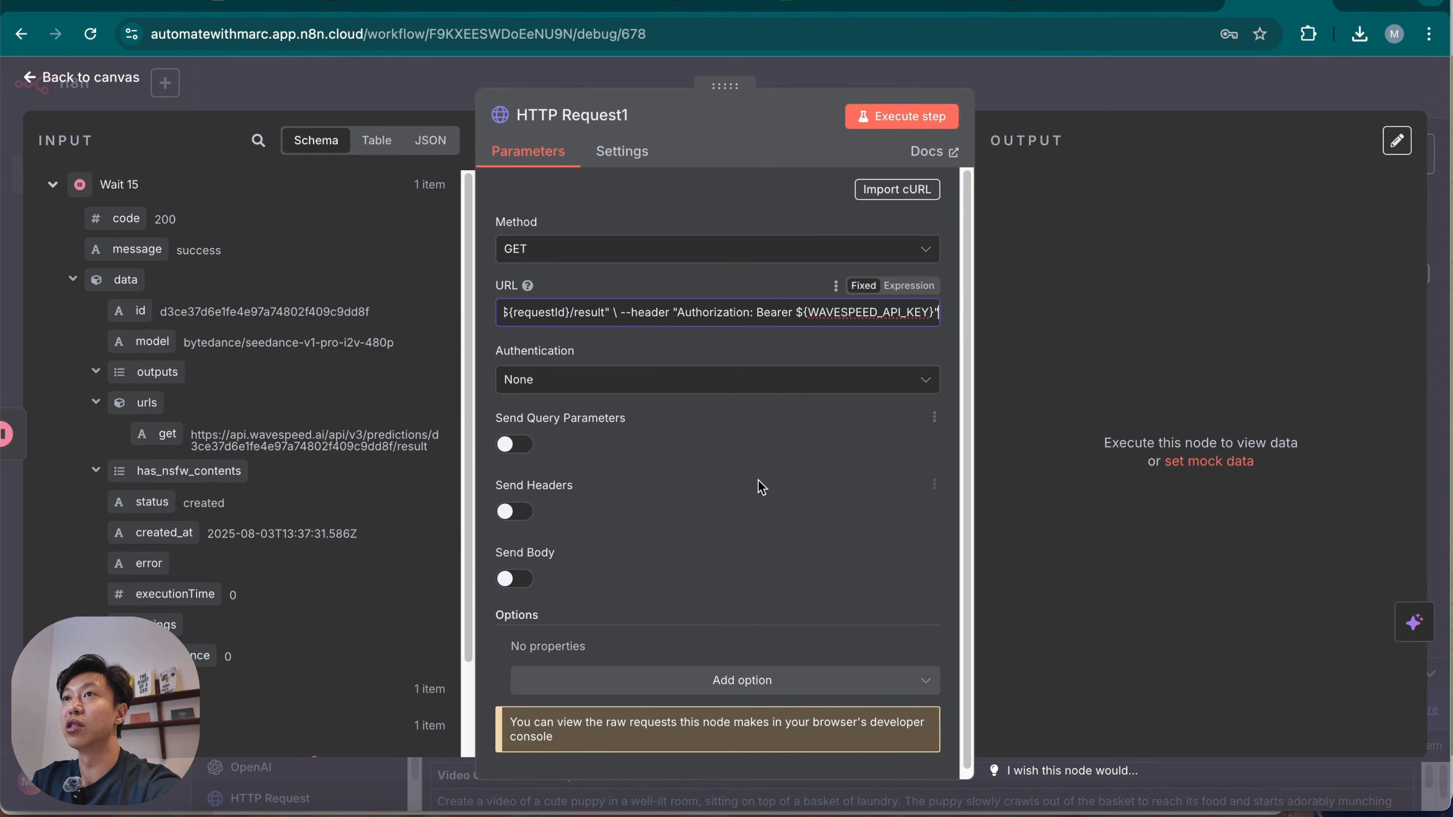
{"action": "key", "text": "super+a"}
{"action": "key", "text": "BackSpace"}
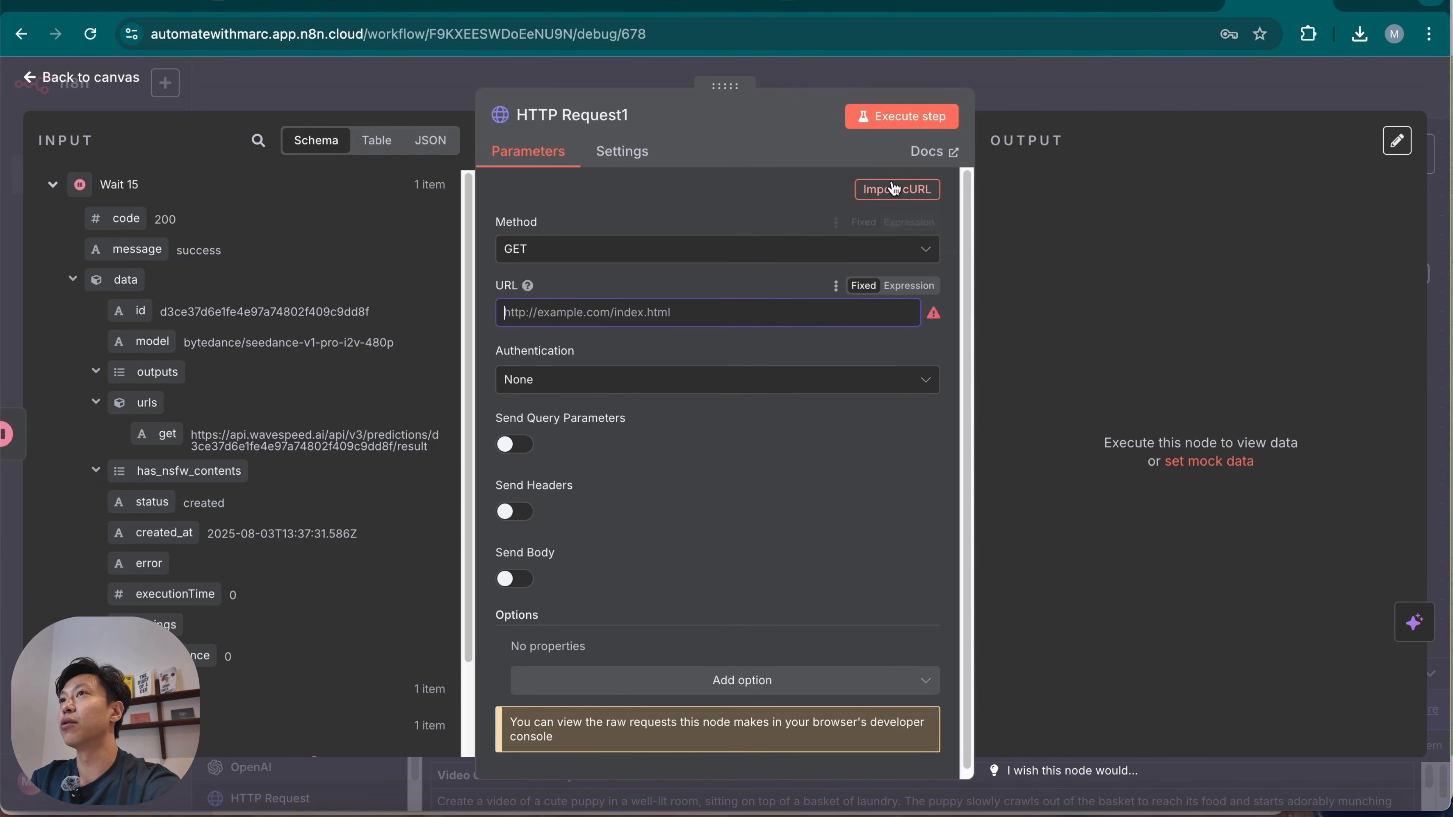
{"action": "left_click", "coordinate": [669, 285]}
Import the copied Query Result cURL command into the HTTP Request1 node.
{"action": "left_click", "coordinate": [909, 199]}
{"action": "key", "text": "BackSpace"}
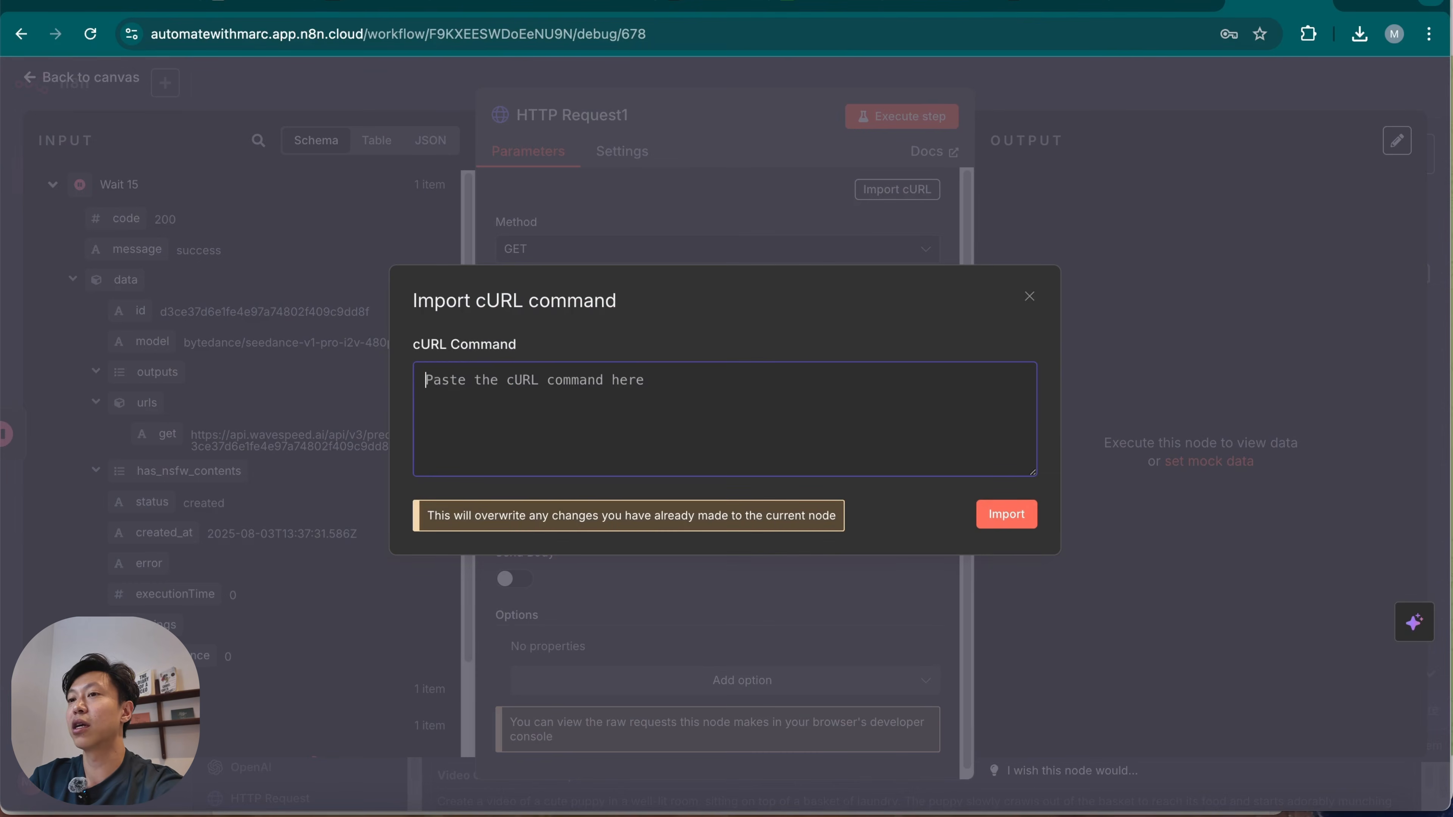
{"action": "type", "text": "curl --location --request GET \"https://api.wavespeed.ai/api/v3/predictions/${requestId}/result\" \\ --header \"Authorization: Bearer ${WAVESPEED_API_KEY}\""}
{"action": "left_click", "coordinate": [1007, 514]}
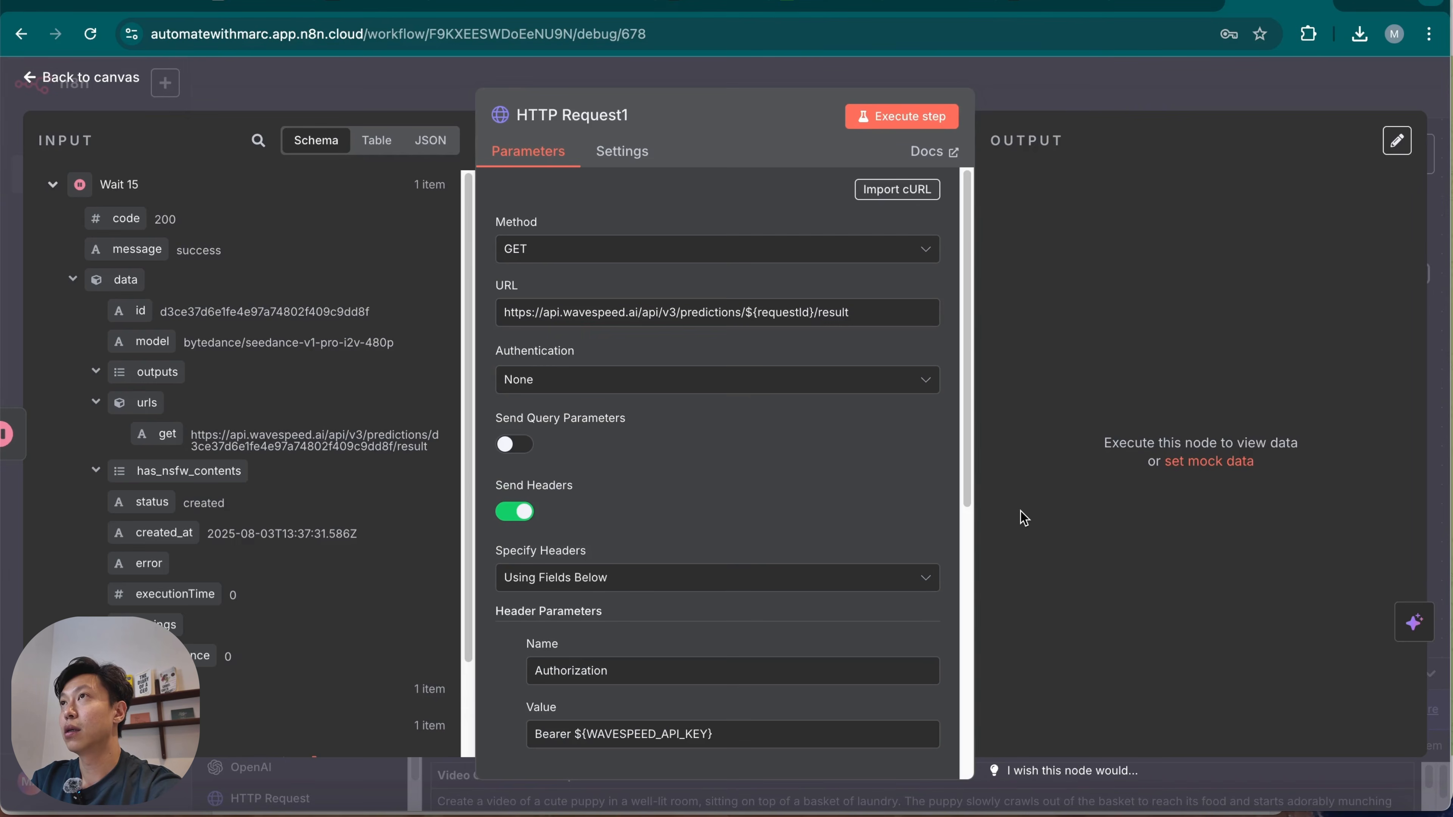
Replace the ${requestId} placeholder in the HTTP Request1 URL with the expression {{ $json.data.id }} from the Wait 15 output.
{"action": "left_click", "coordinate": [1038, 3]}
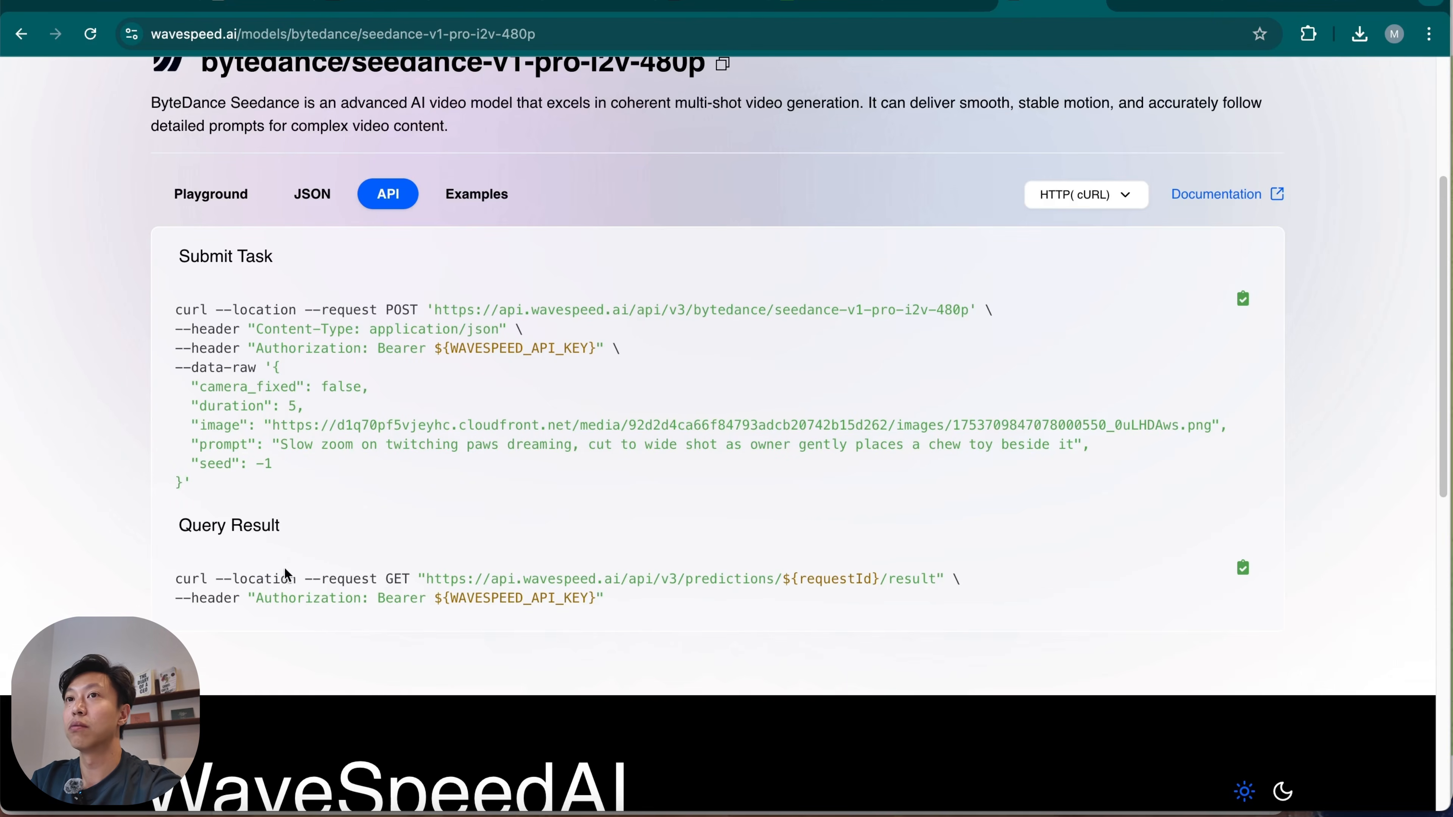
{"action": "left_click", "coordinate": [1281, 5]}
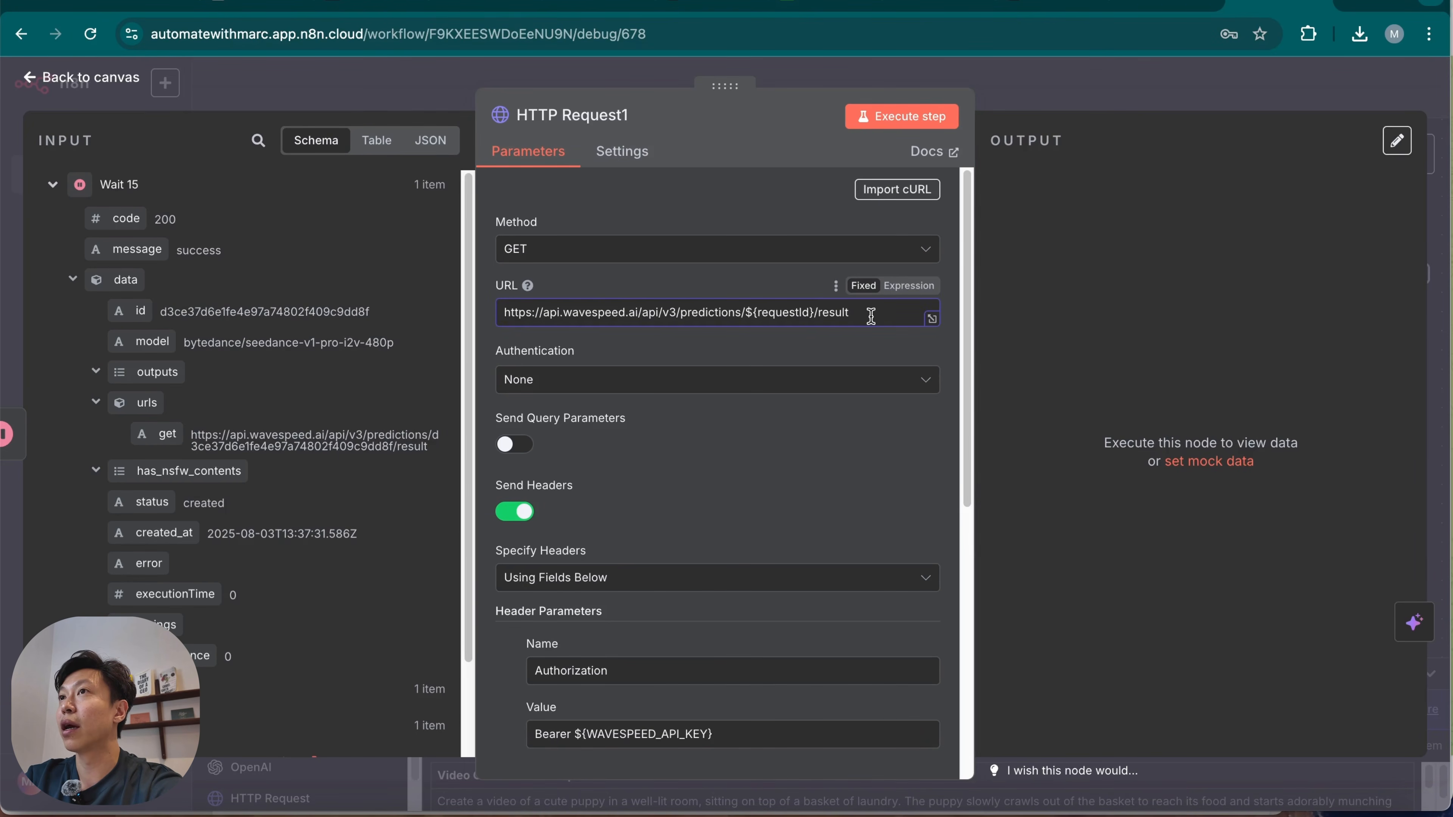
{"action": "key", "text": "BackSpace"}
{"action": "key", "text": "BackSpace"}
{"action": "key", "text": "BackSpace"}
{"action": "key", "text": "BackSpace"}
{"action": "key", "text": "BackSpace"}
{"action": "key", "text": "BackSpace"}
{"action": "key", "text": "BackSpace"}
{"action": "key", "text": "BackSpace"}
{"action": "key", "text": "BackSpace"}
{"action": "key", "text": "BackSpace"}
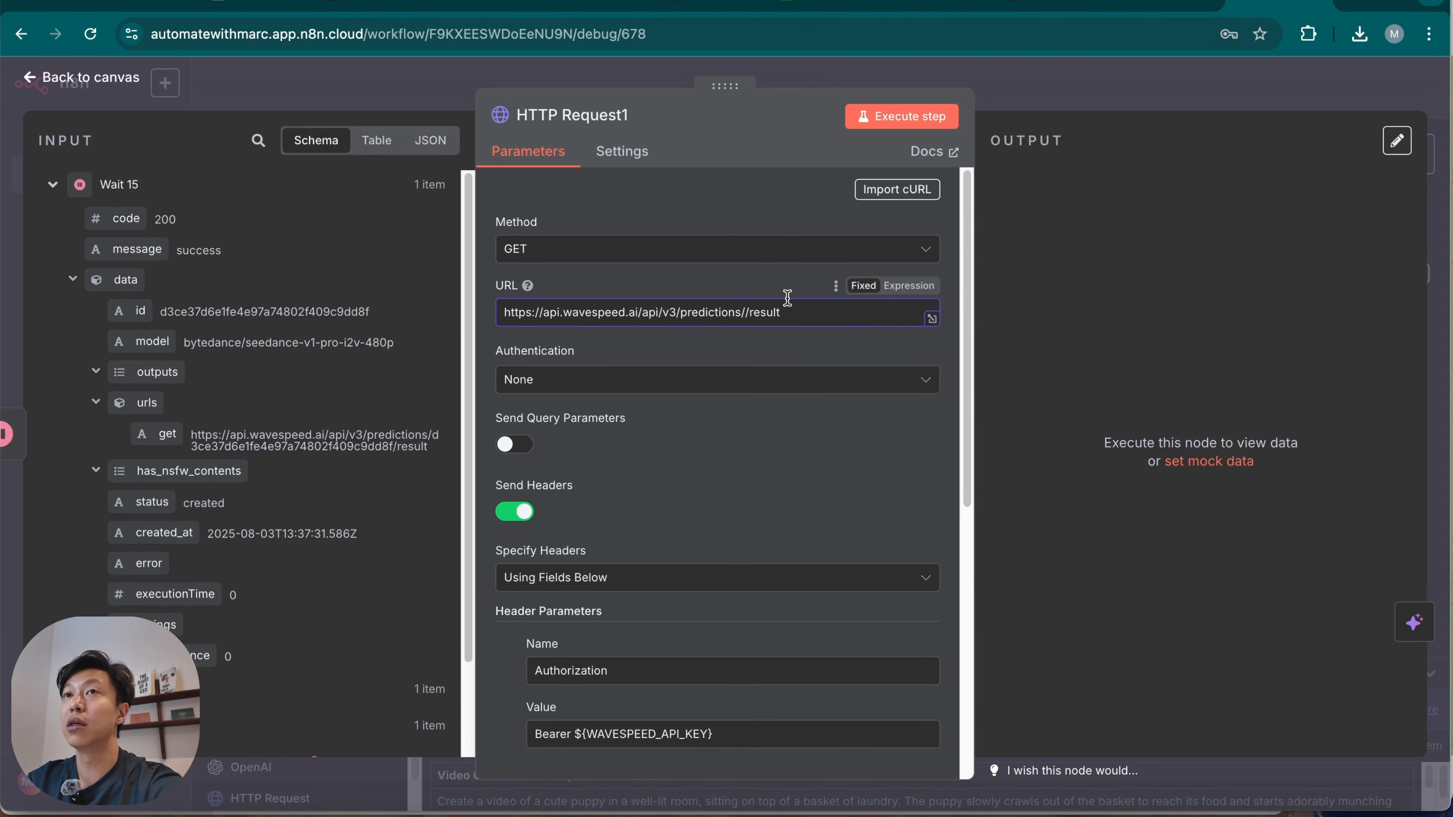
{"action": "left_click_drag", "start_coordinate": [136, 312], "coordinate": [743, 314]}
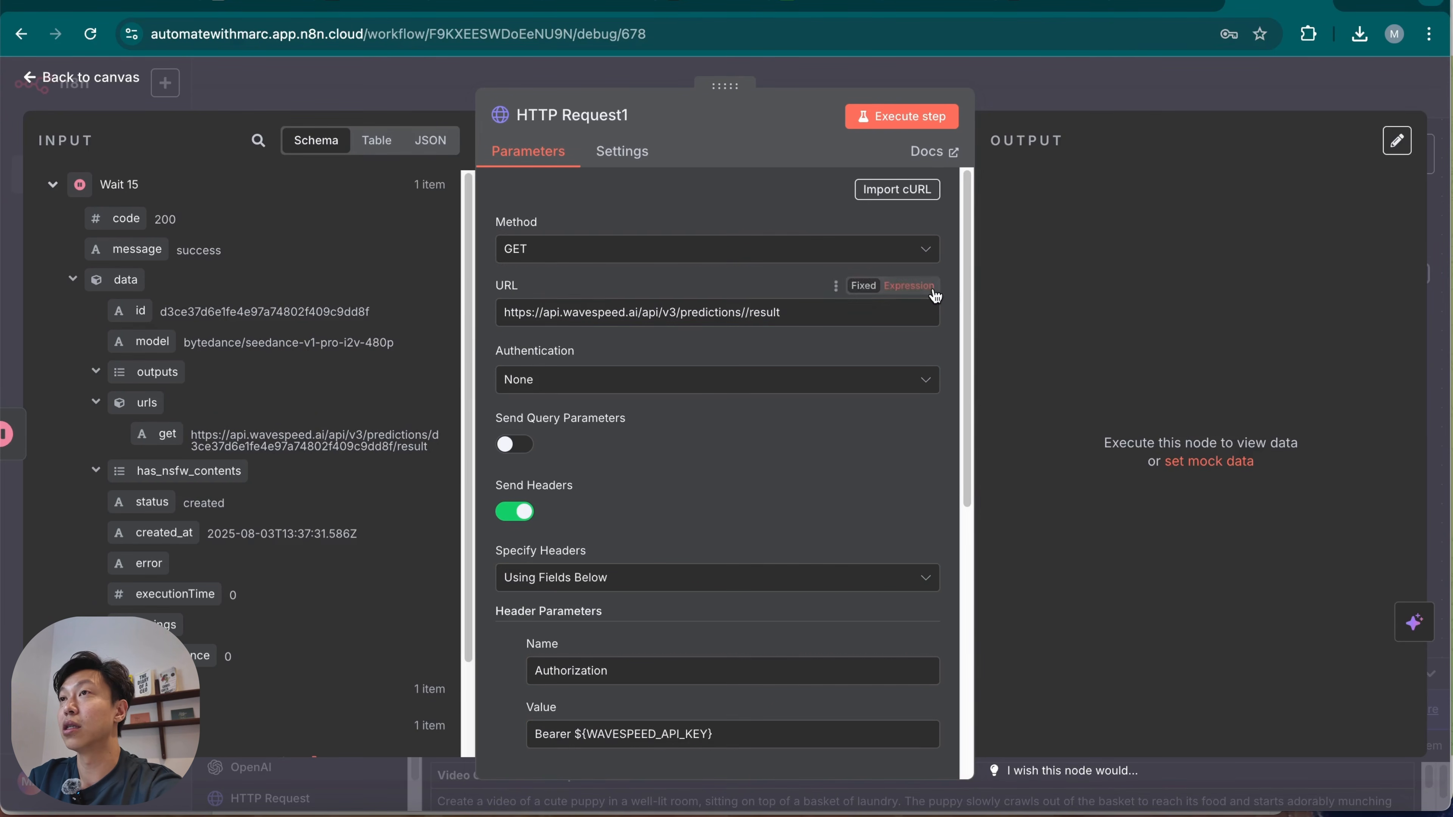
{"action": "left_click_drag", "start_coordinate": [124, 315], "coordinate": [831, 314]}
{"action": "left_click", "coordinate": [773, 533]}
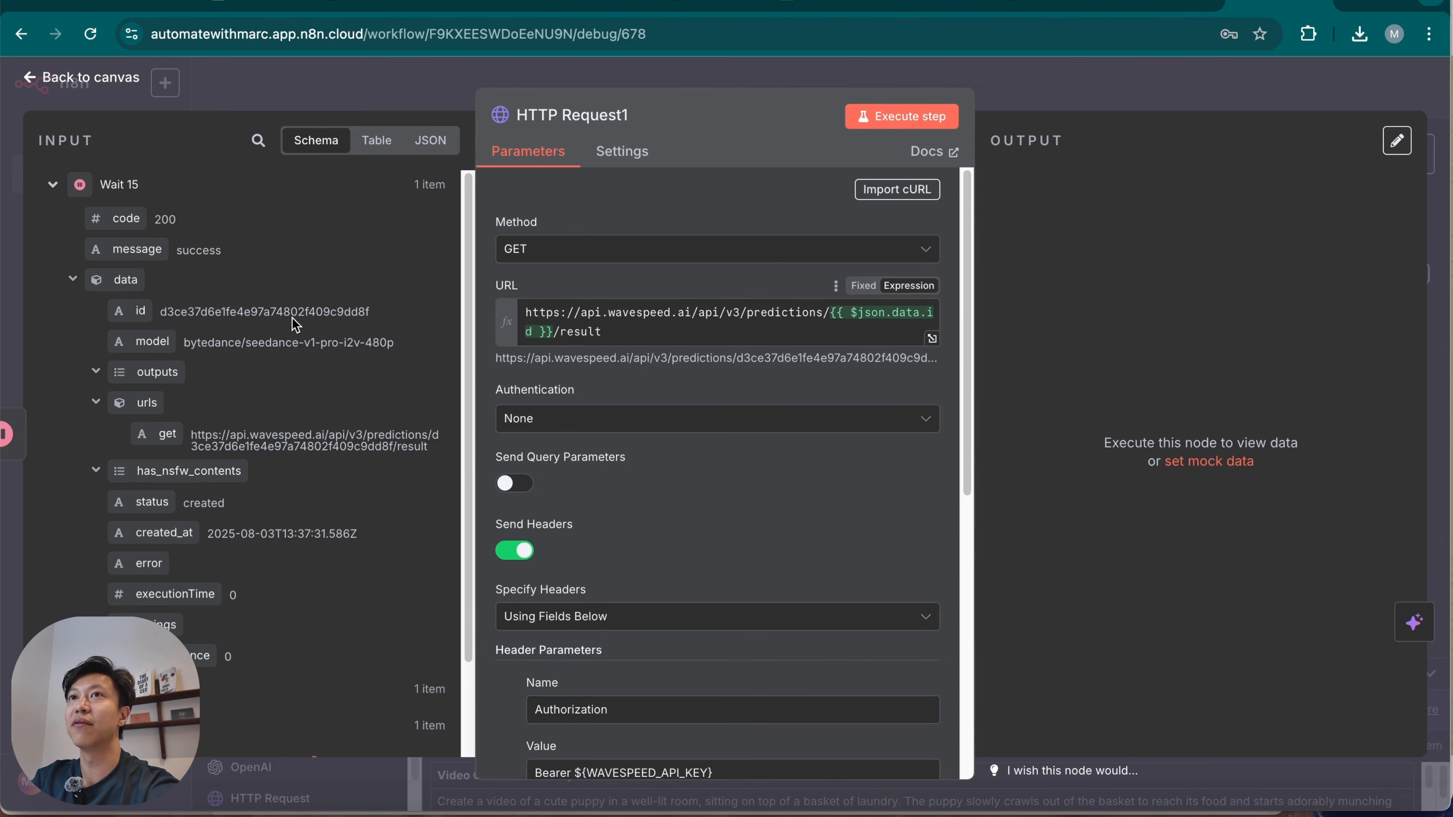
Set authentication to Generic Credential Type with Header Auth using the Wavespeed API2 credential, and turn off Send Headers.
{"action": "left_click", "coordinate": [827, 433]}
{"action": "left_click", "coordinate": [746, 575]}
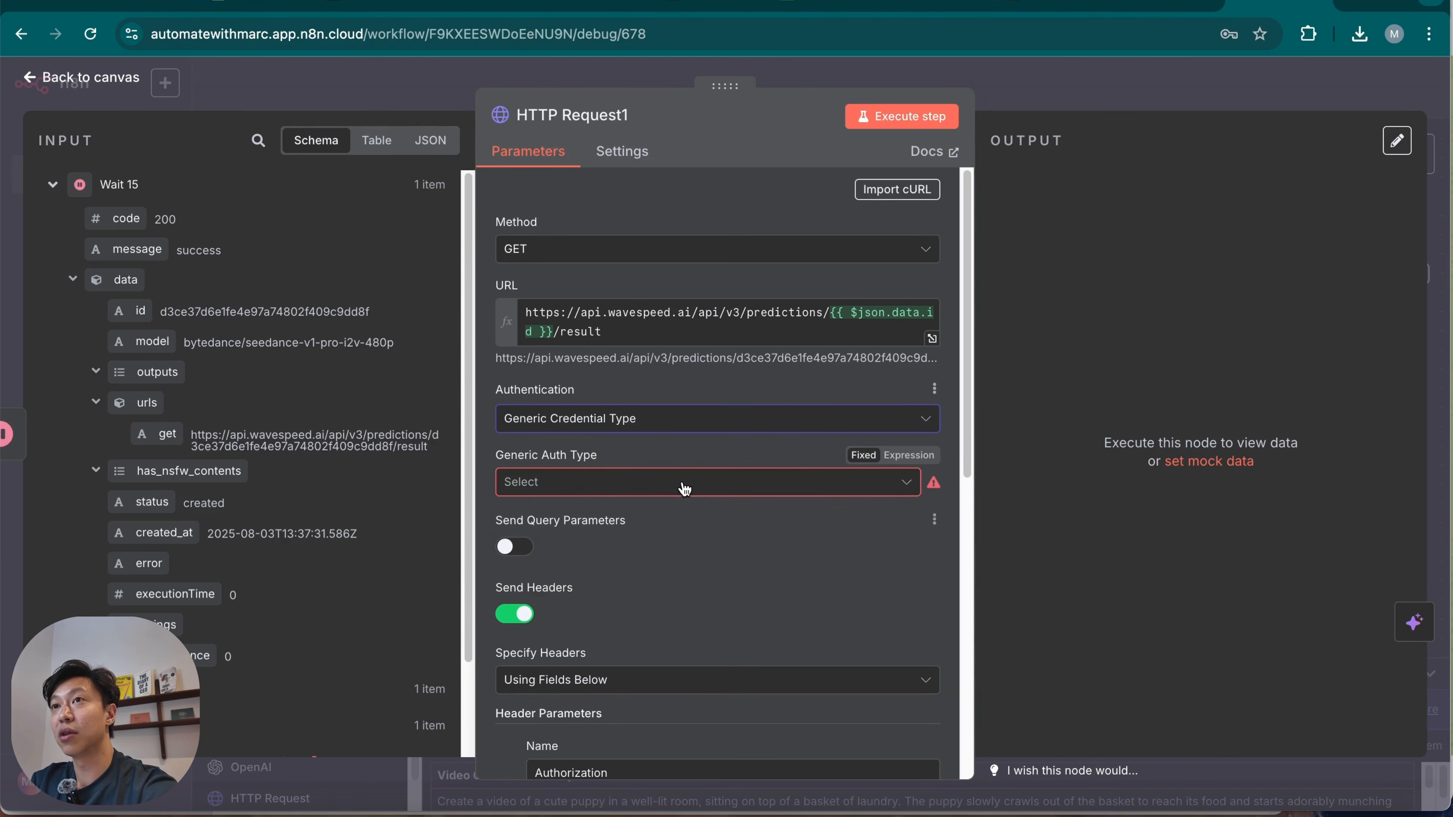
{"action": "left_click", "coordinate": [689, 483]}
{"action": "left_click", "coordinate": [717, 662]}
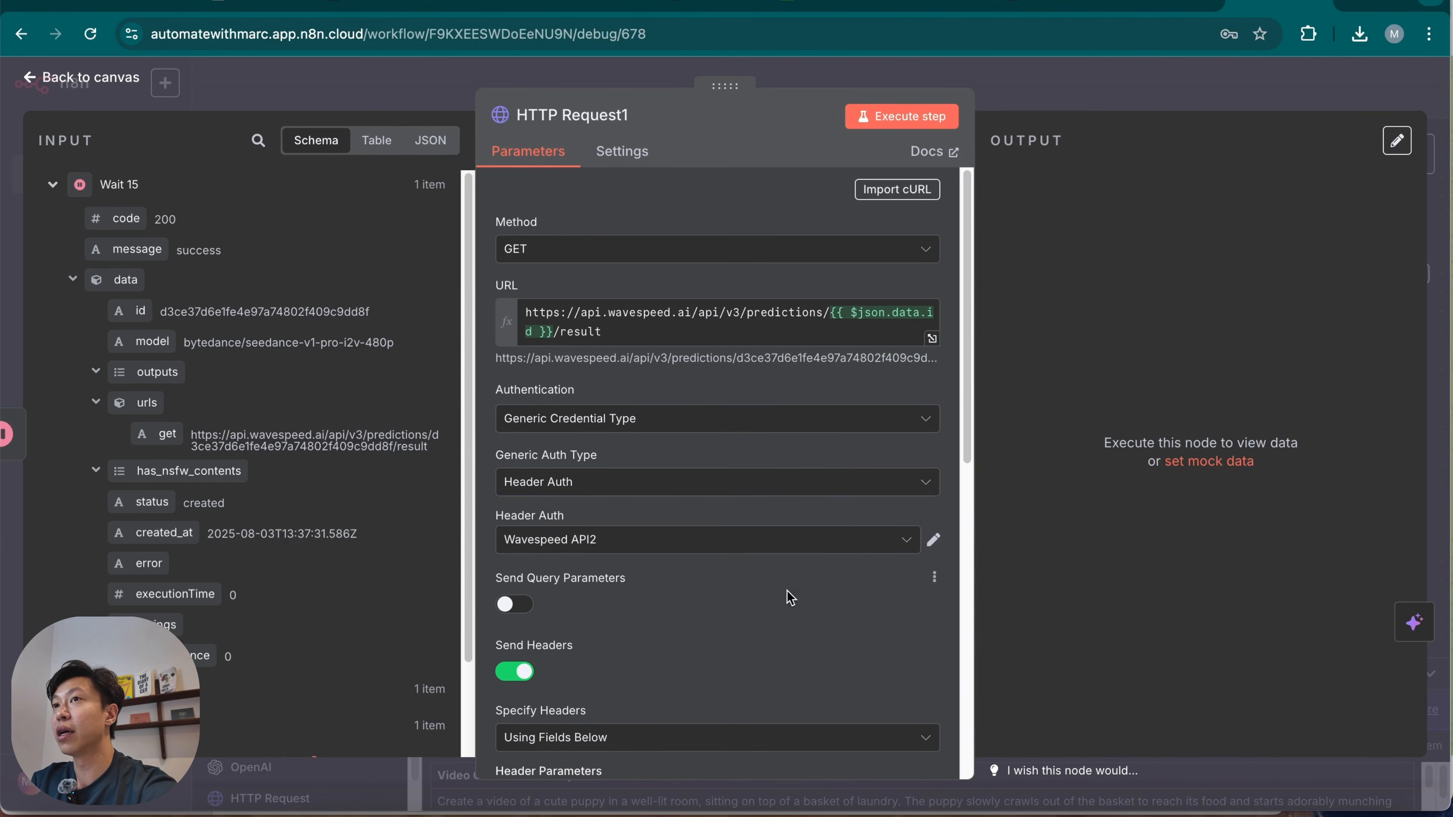
{"action": "scroll", "coordinate": [744, 630], "scroll_direction": "down", "scroll_amount": 3}
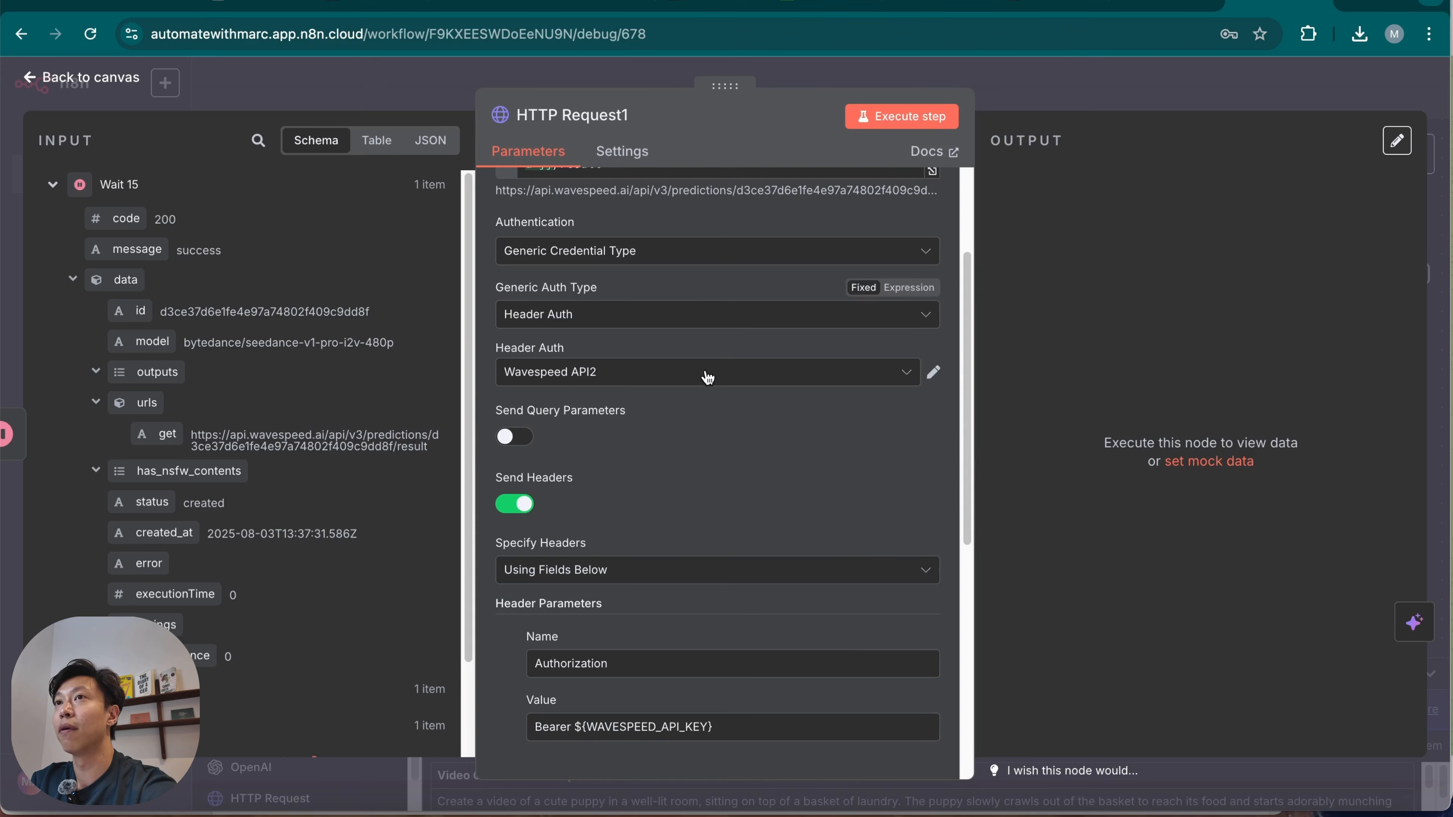
{"action": "left_click", "coordinate": [525, 506]}
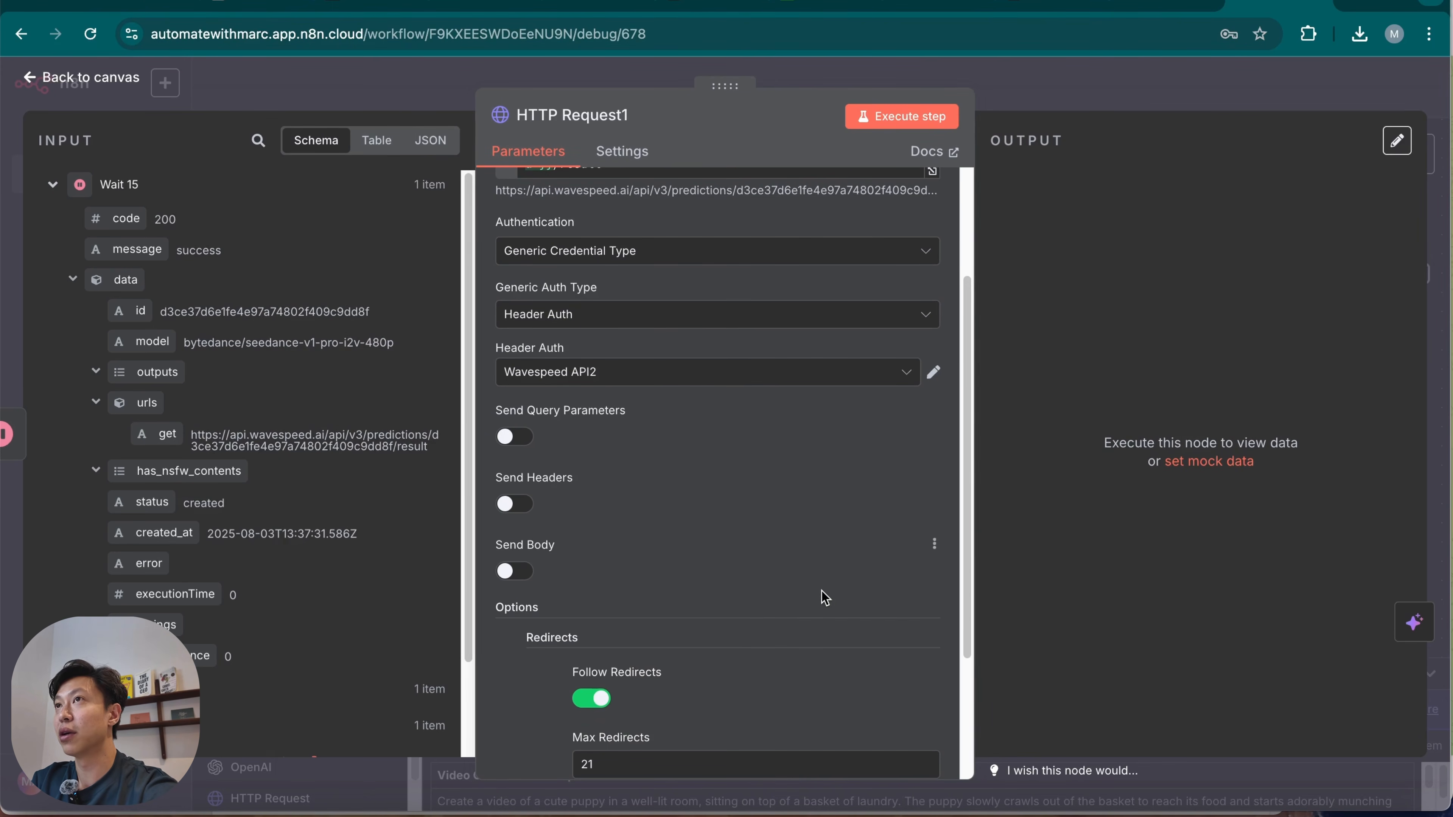
Execute the HTTP Request1 node and check the status field in its output.
{"action": "scroll", "coordinate": [822, 595], "scroll_direction": "down", "scroll_amount": 3}
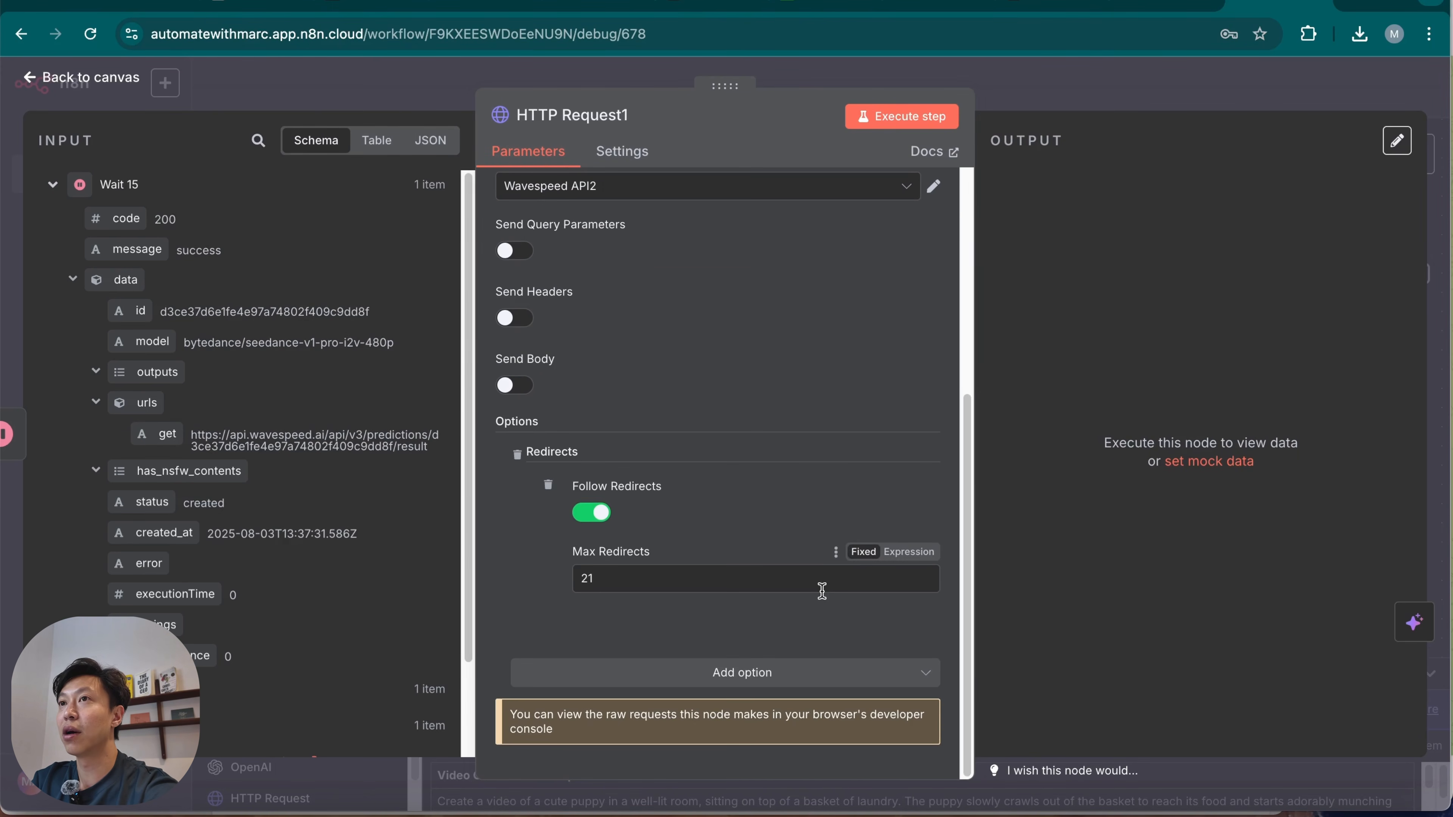
{"action": "left_click", "coordinate": [916, 122]}
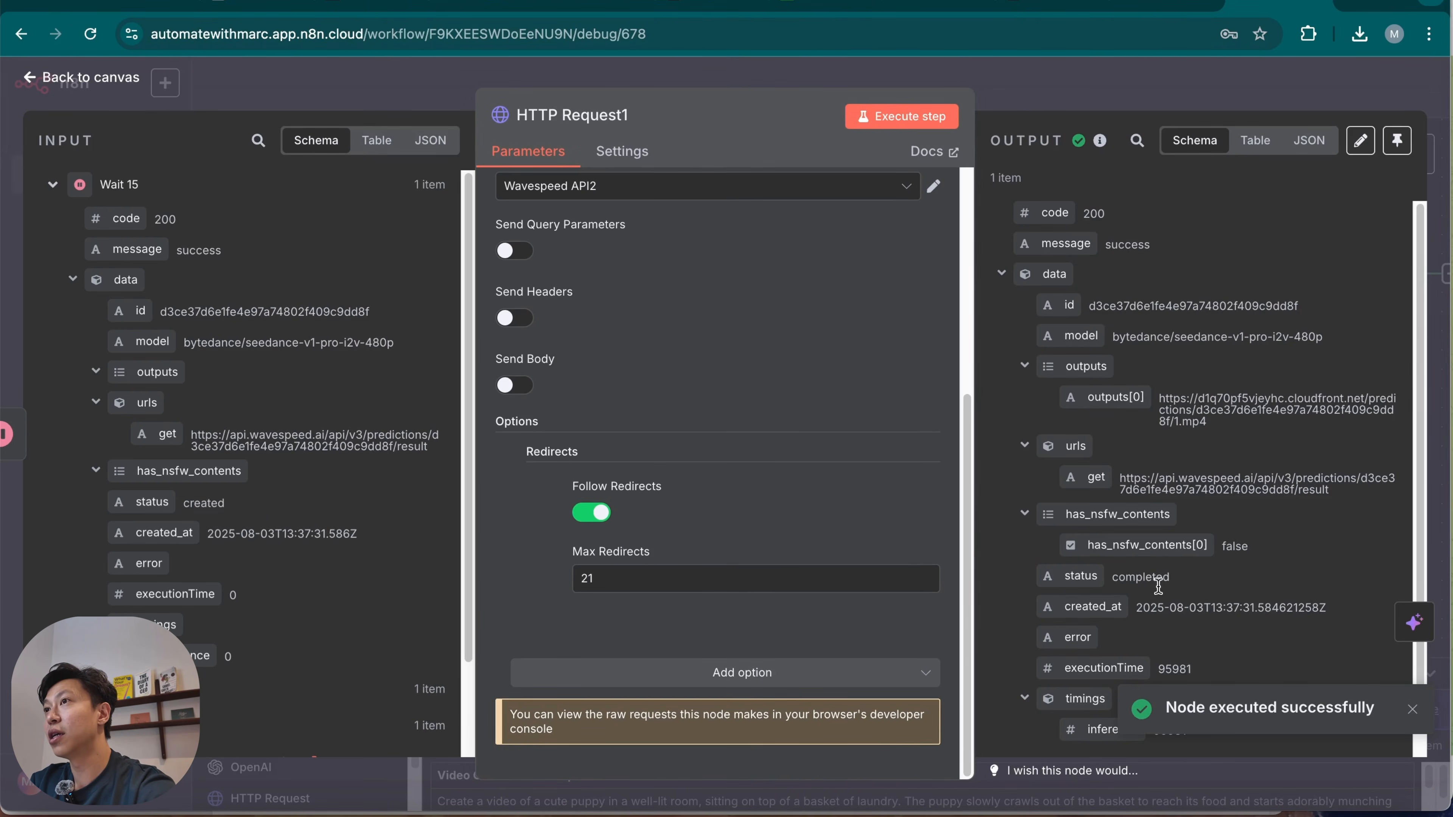
{"action": "double_click", "coordinate": [1114, 583]}
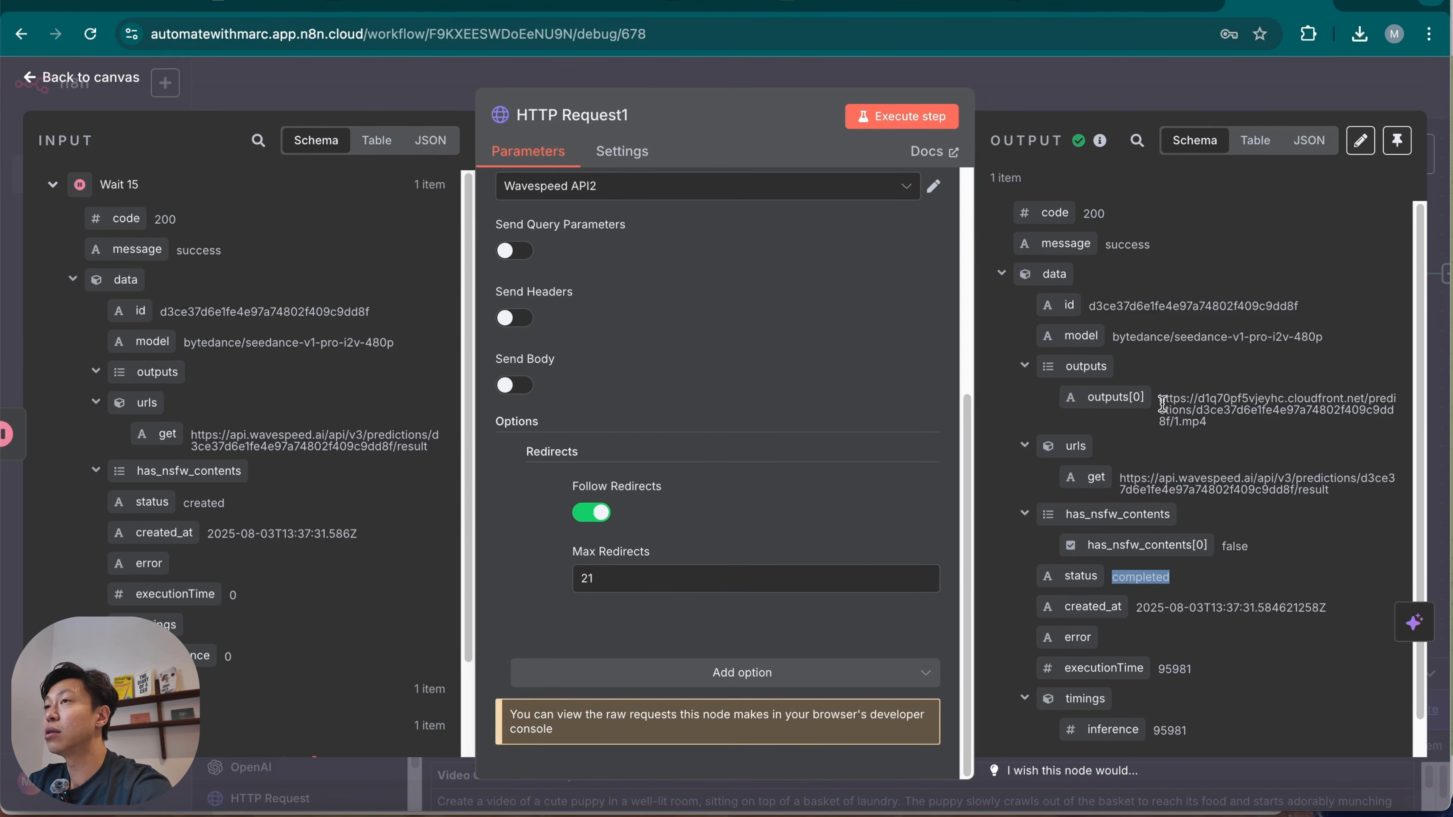
Open the generated video's outputs[0] URL in a new browser tab, watch the downloaded MP4 and close the player.
{"action": "mouse_move", "coordinate": [1163, 398]}
{"action": "left_mouse_down"}
{"action": "mouse_move", "coordinate": [1230, 430]}
{"action": "mouse_move", "coordinate": [1157, 399]}
{"action": "left_mouse_up"}
{"action": "key", "text": "ctrl+c"}
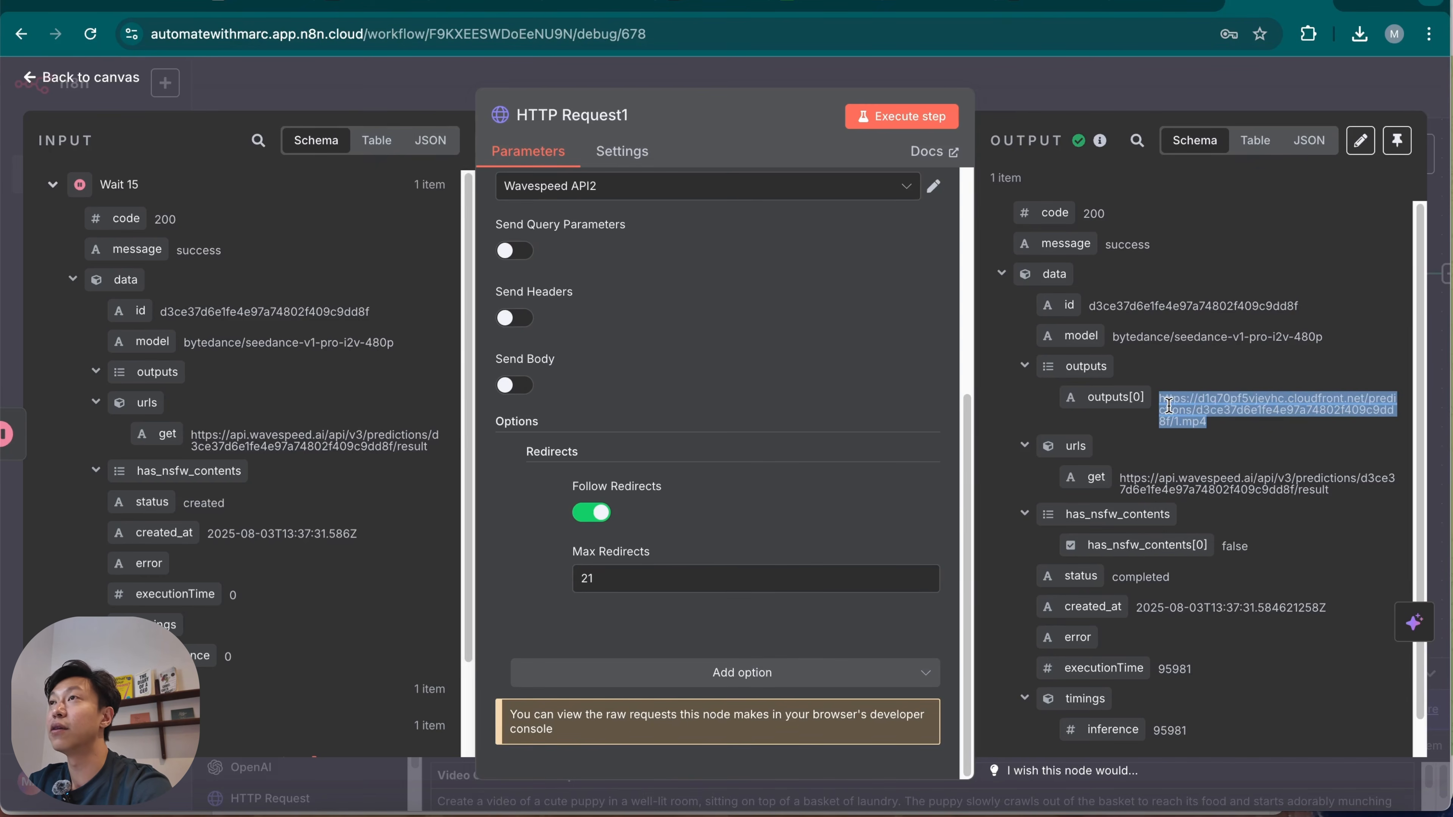
{"action": "left_click", "coordinate": [1357, 7]}
{"action": "key", "text": "ctrl+v"}
{"action": "key", "text": "Return"}
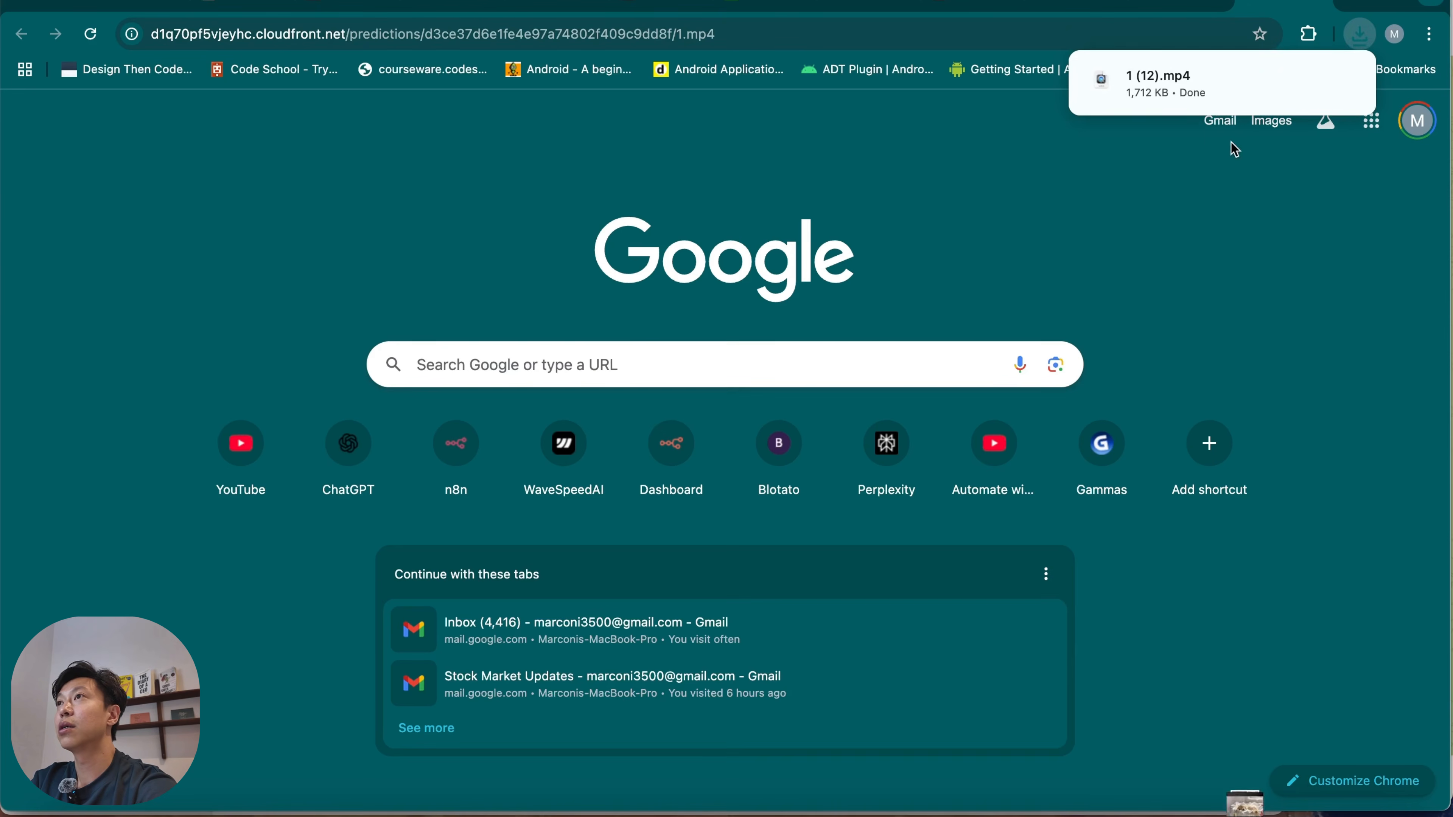
{"action": "left_click", "coordinate": [1182, 91]}
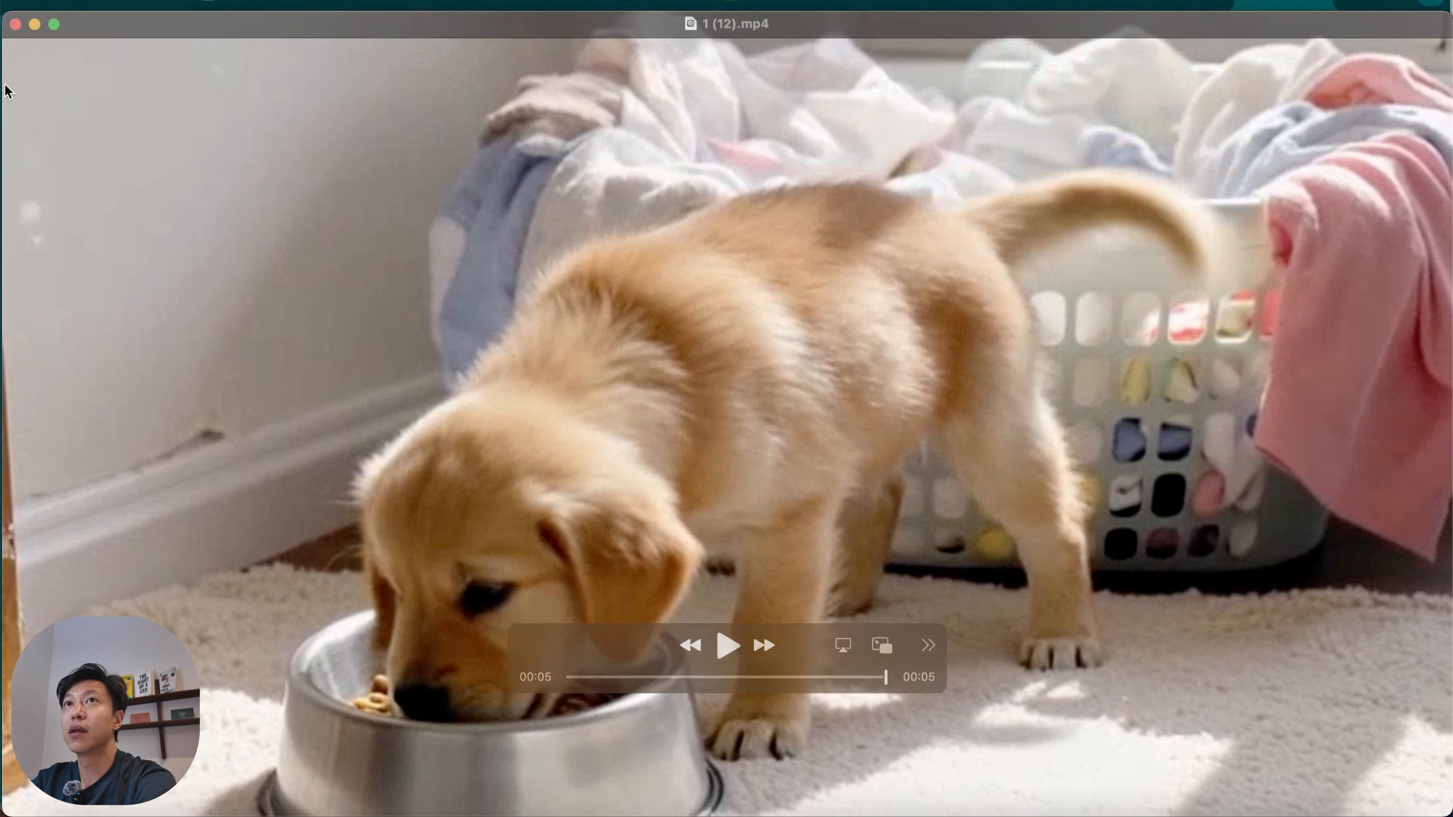
{"action": "left_click", "coordinate": [15, 25]}
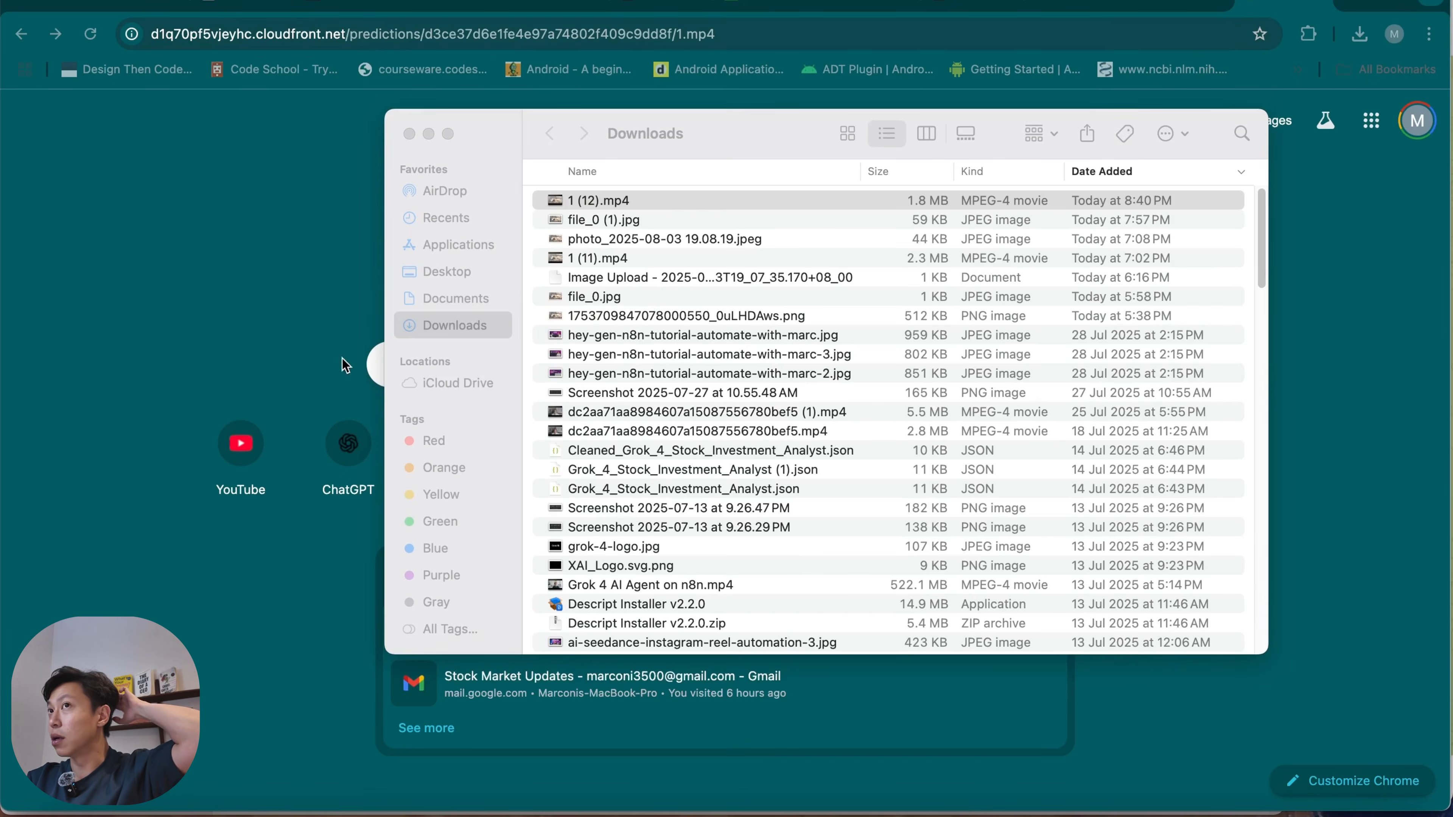
Return to the n8n workflow and rename the HTTP Request1 node as Wavespeed Get.
{"action": "left_click", "coordinate": [1054, 3]}
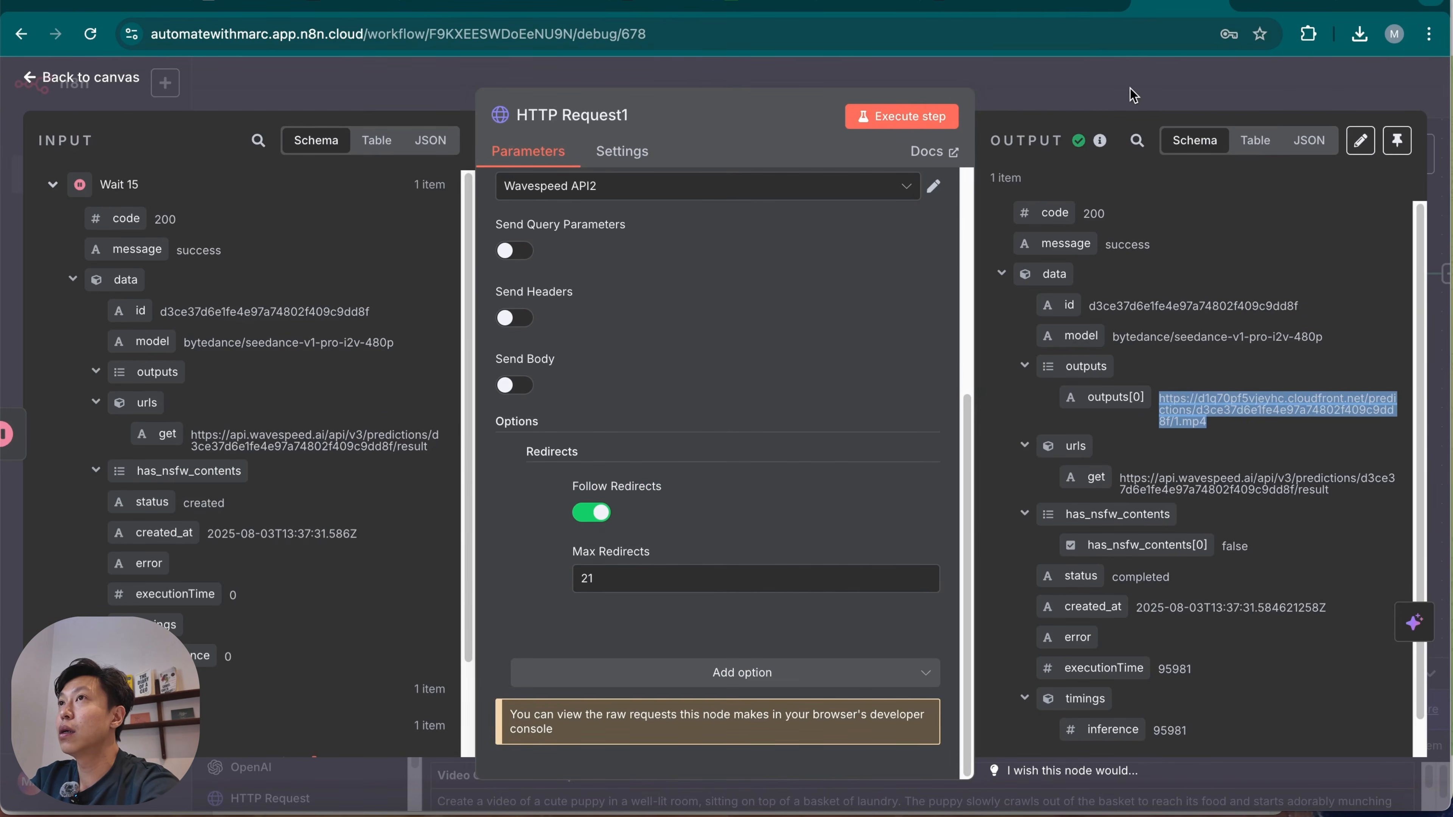
{"action": "left_click", "coordinate": [615, 122]}
{"action": "type", "text": "HTT"}
{"action": "key", "text": "BackSpace"}
{"action": "key", "text": "BackSpace"}
{"action": "key", "text": "BackSpace"}
{"action": "type", "text": "Wavespeed Get"}
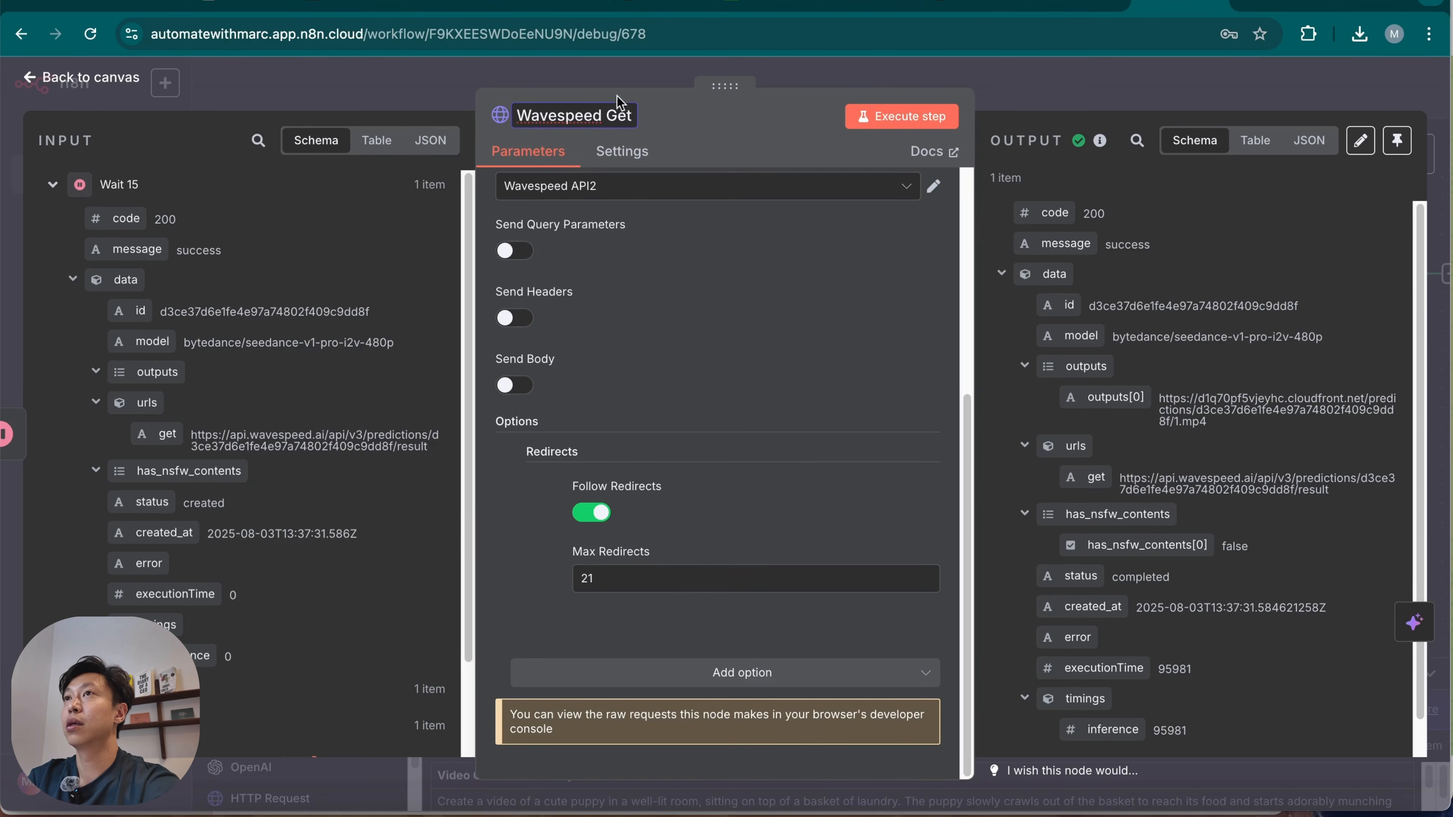
{"action": "key", "text": "Return"}
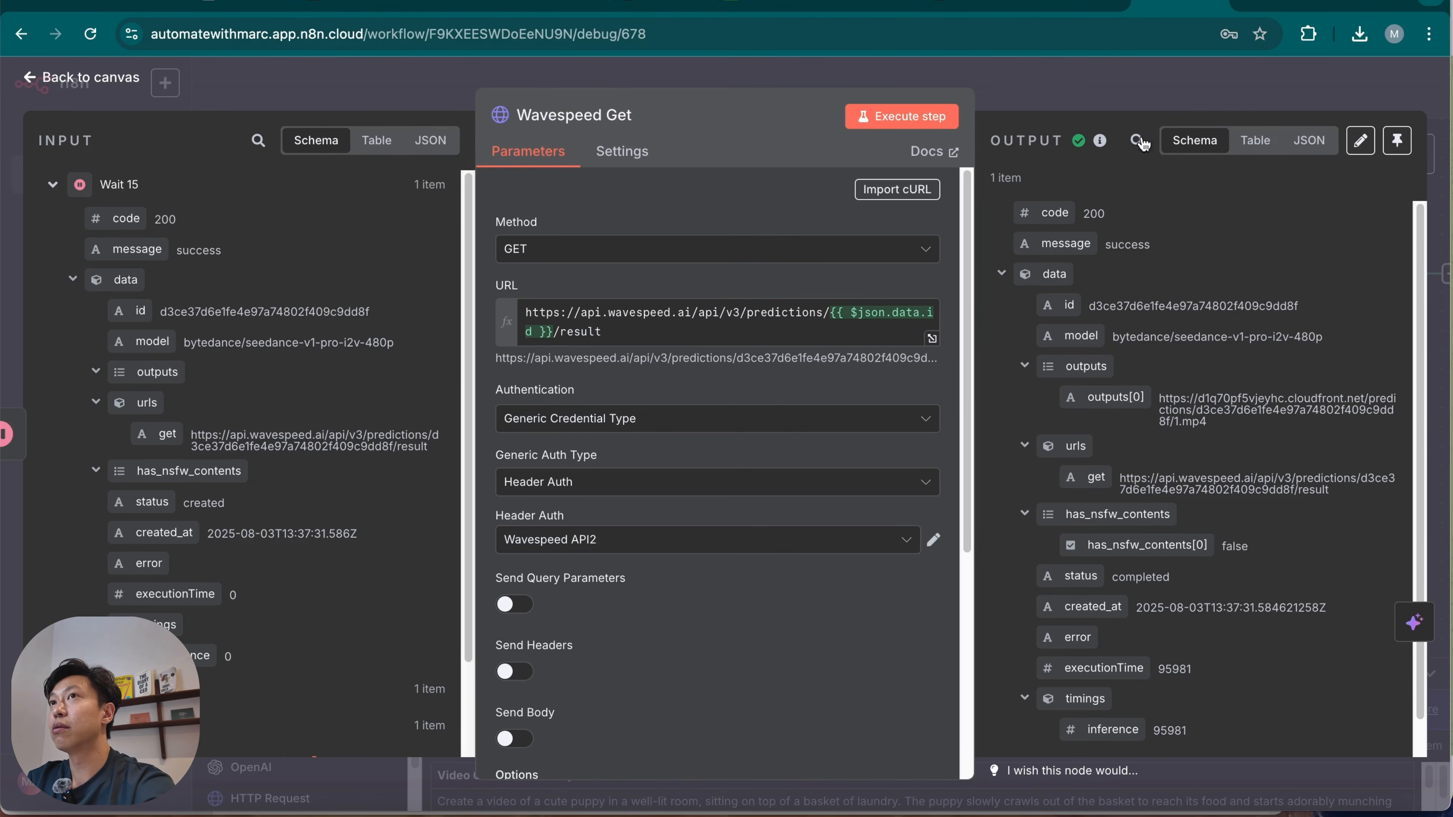
Return to the canvas and rename the HTTP Request node as Wavespeed Post.
{"action": "key", "text": "Escape"}
{"action": "left_click", "coordinate": [882, 298]}
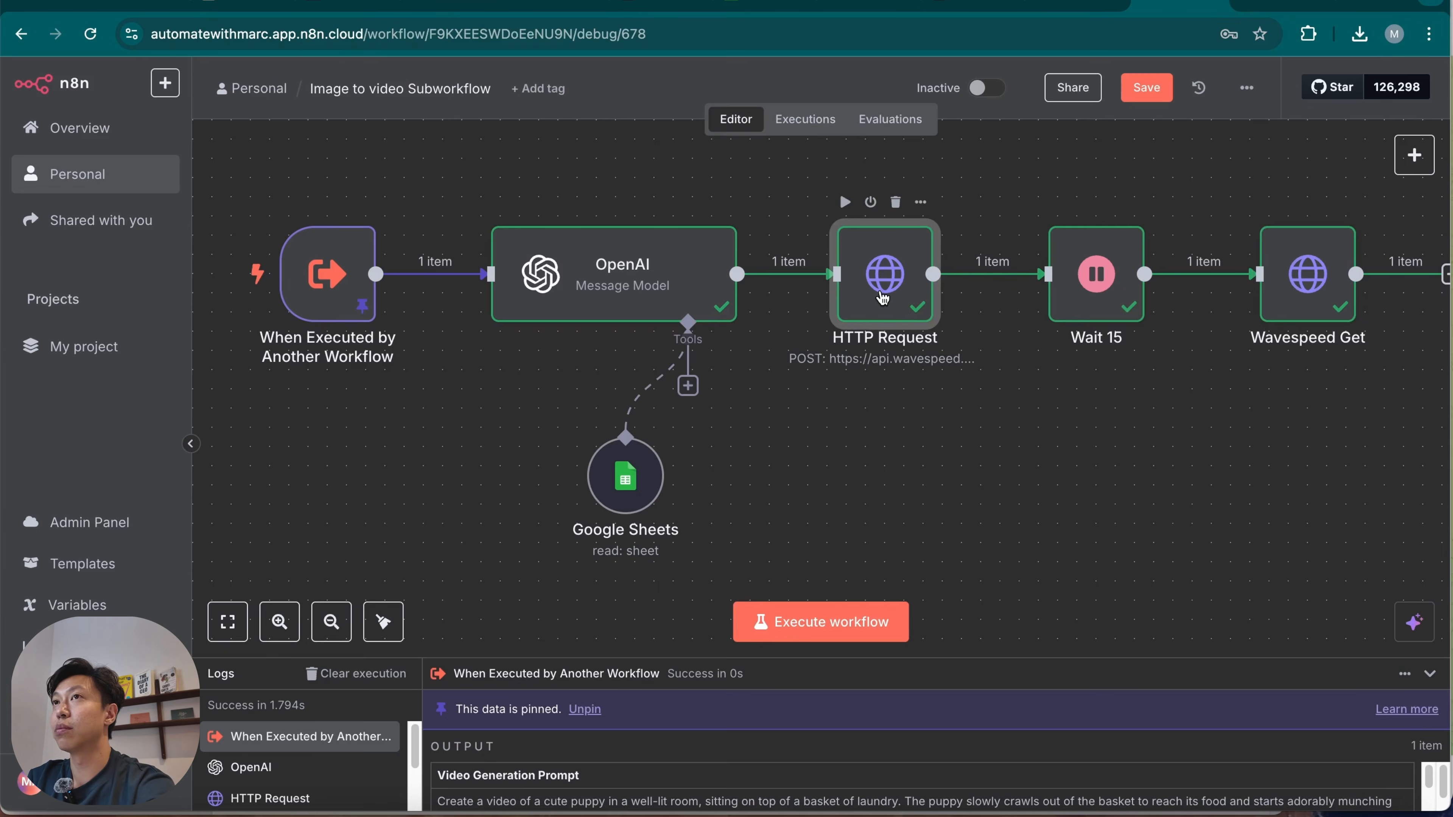
{"action": "double_click", "coordinate": [883, 298]}
{"action": "left_click", "coordinate": [558, 115]}
{"action": "type", "text": "Wavespeed Pos"}
{"action": "left_click", "coordinate": [772, 122]}
{"action": "left_click", "coordinate": [1086, 102]}
Add a Telegram node with the Send a video action after the Wavespeed Get node.
{"action": "scroll", "coordinate": [1175, 318], "scroll_direction": "right", "scroll_amount": 4}
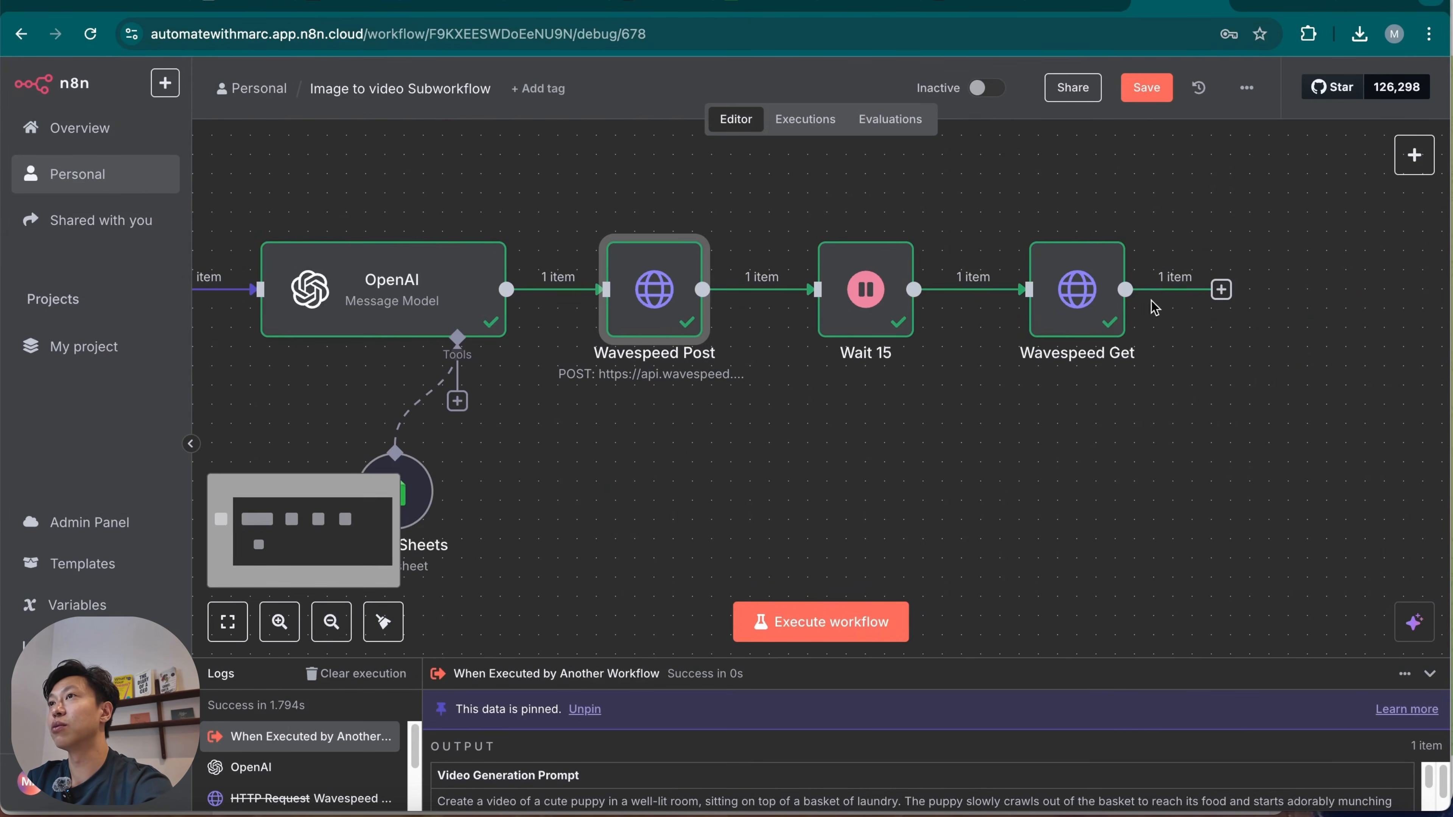
{"action": "left_click", "coordinate": [1222, 290]}
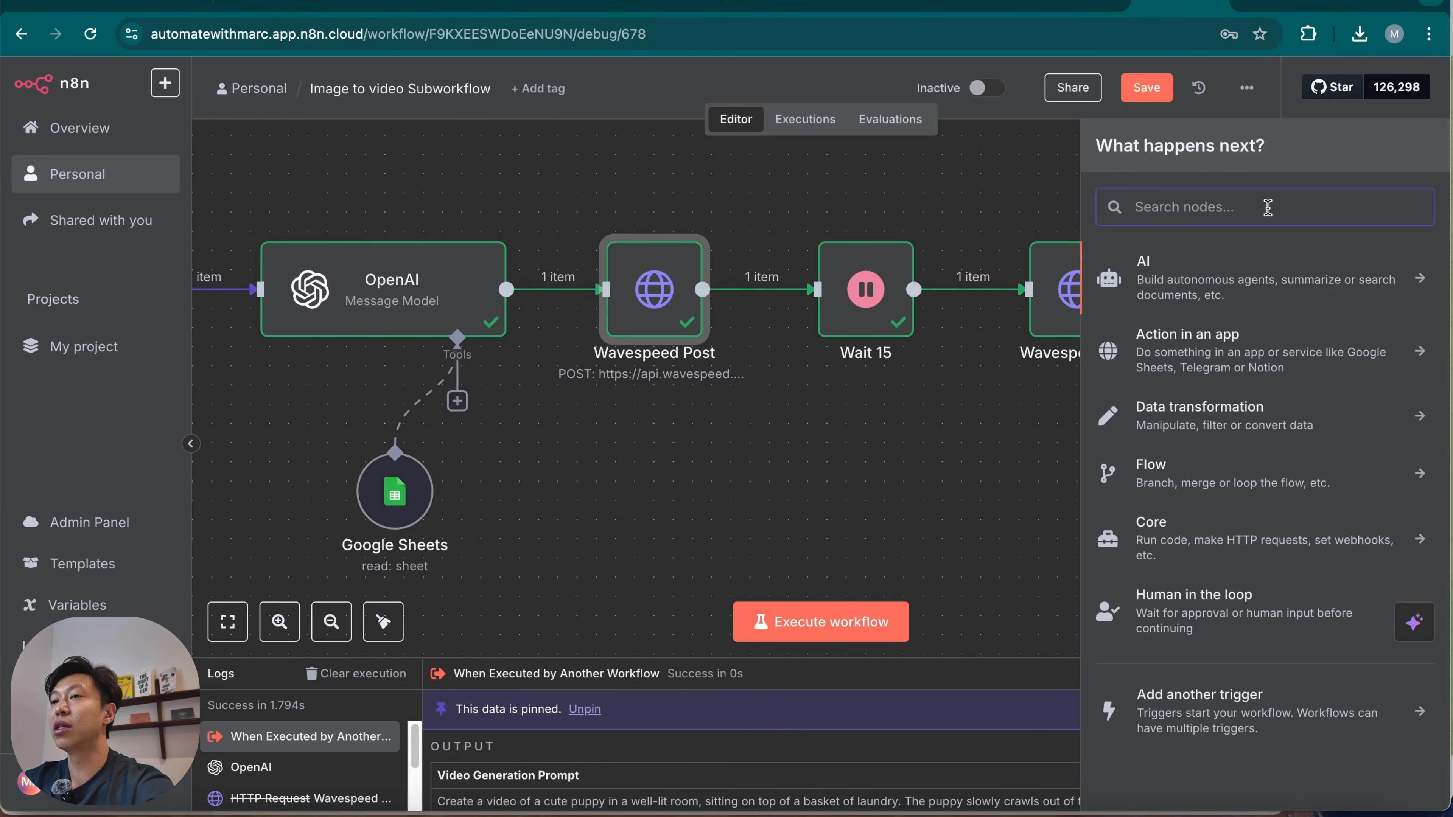
{"action": "type", "text": "tele"}
{"action": "left_click", "coordinate": [1279, 270]}
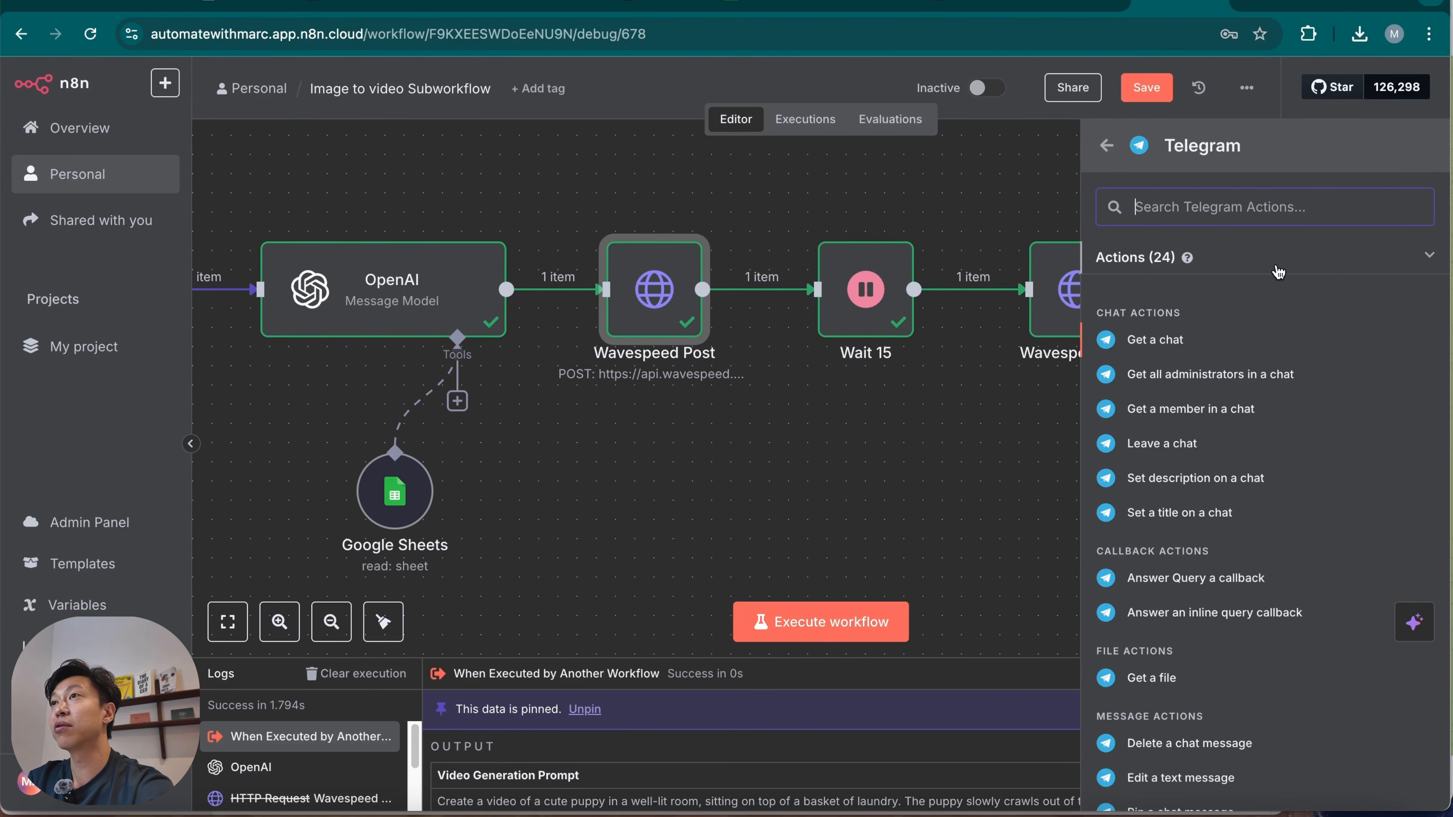
{"action": "type", "text": "send"}
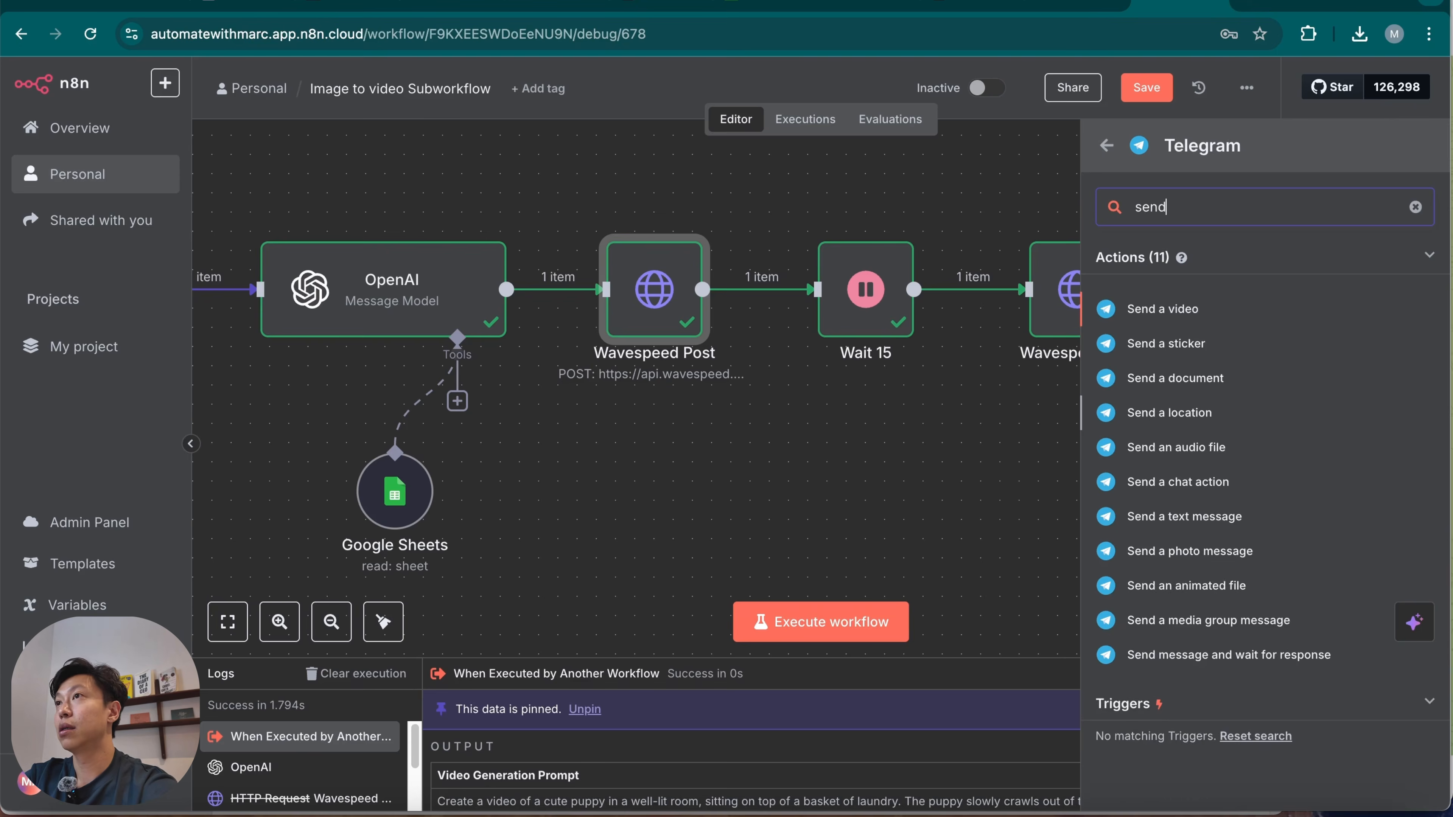
{"action": "left_click", "coordinate": [1227, 309]}
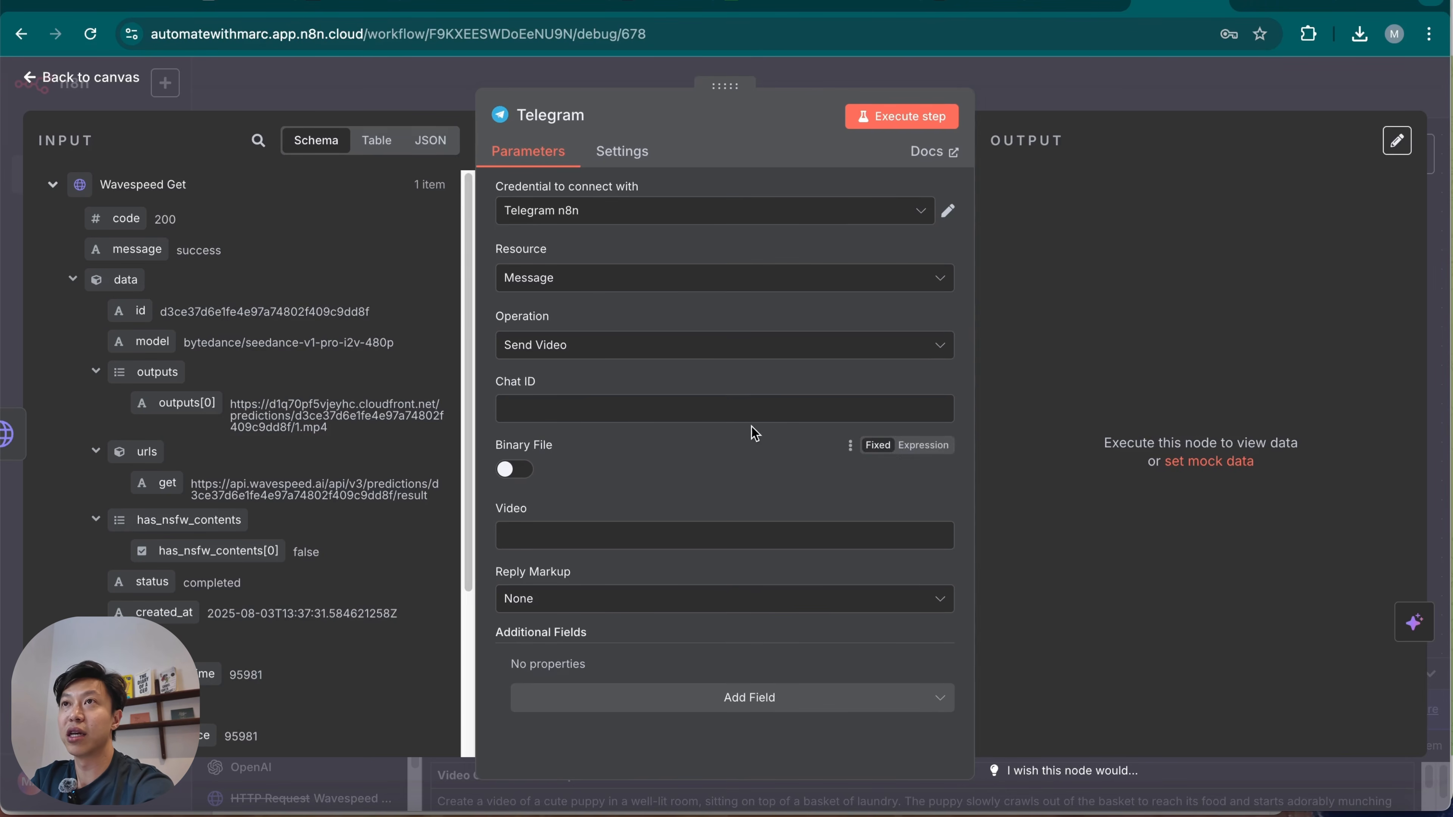
Set the Telegram node's credential to Telegram account 4.
{"action": "left_click", "coordinate": [850, 220]}
{"action": "scroll", "coordinate": [712, 343], "scroll_direction": "up", "scroll_amount": 3}
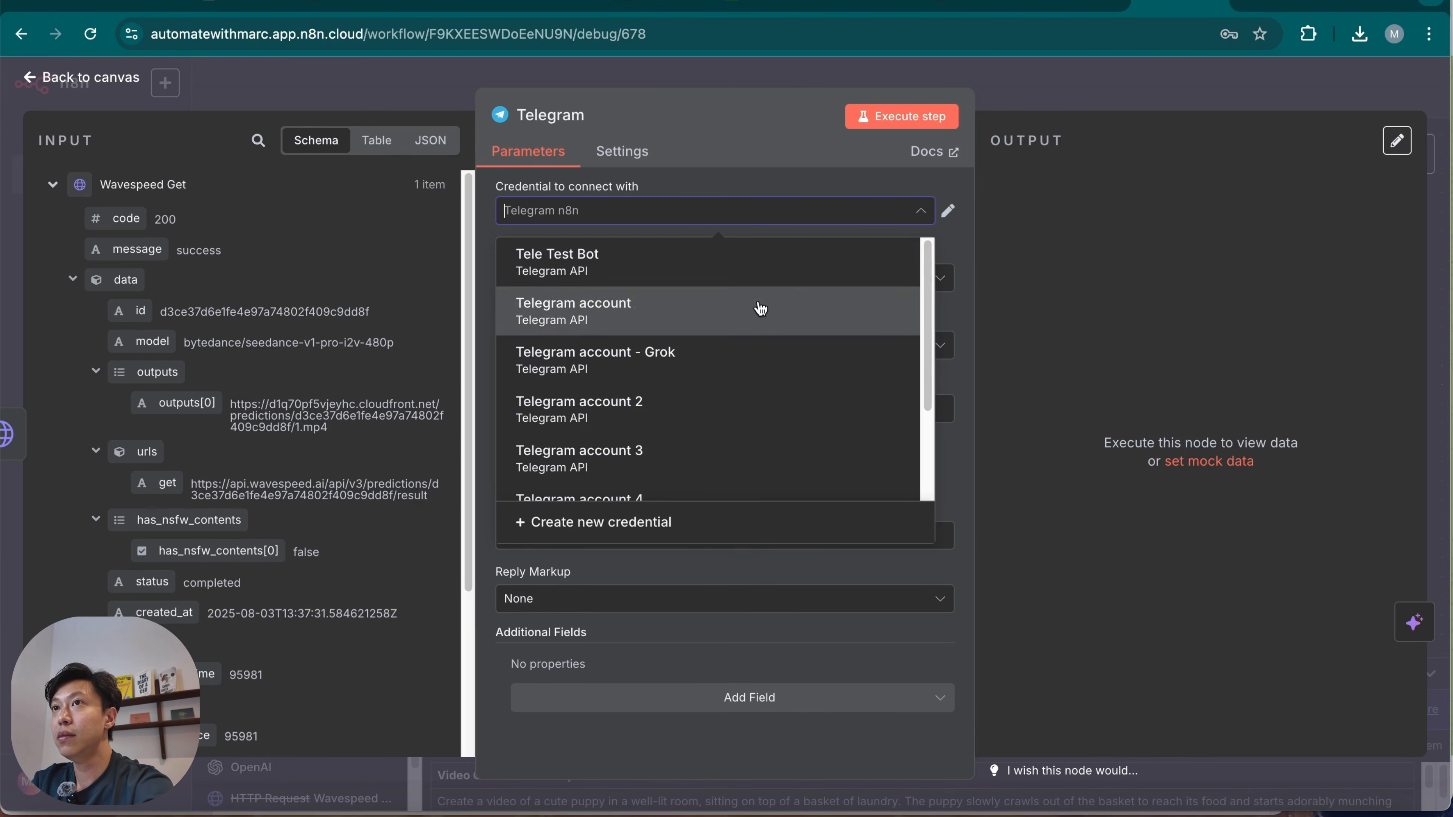
{"action": "left_click", "coordinate": [728, 499]}
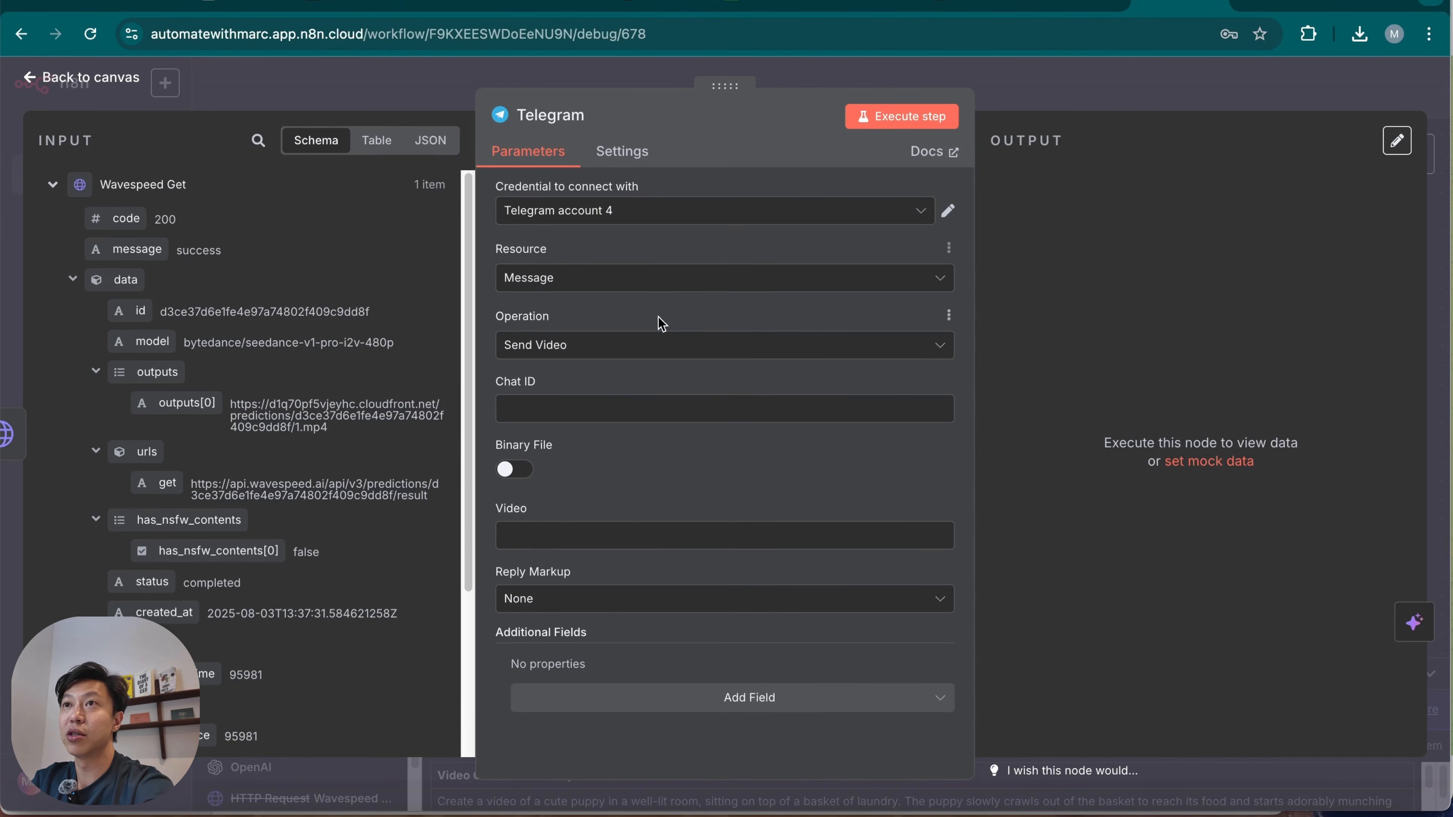
{"action": "left_click", "coordinate": [623, 409]}
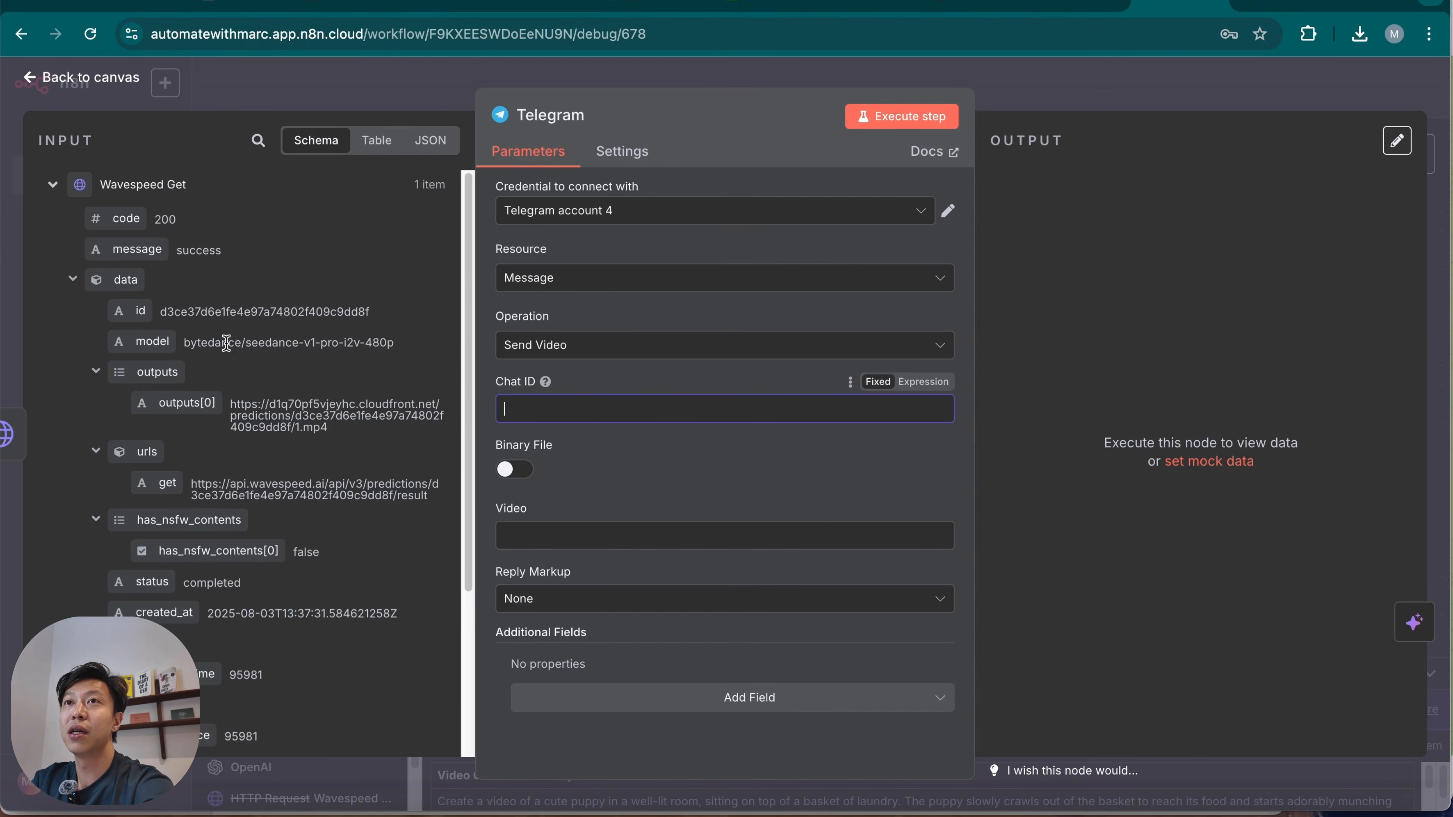
{"action": "left_click", "coordinate": [1081, 90]}
{"action": "scroll", "coordinate": [894, 394], "scroll_direction": "left", "scroll_amount": 5}
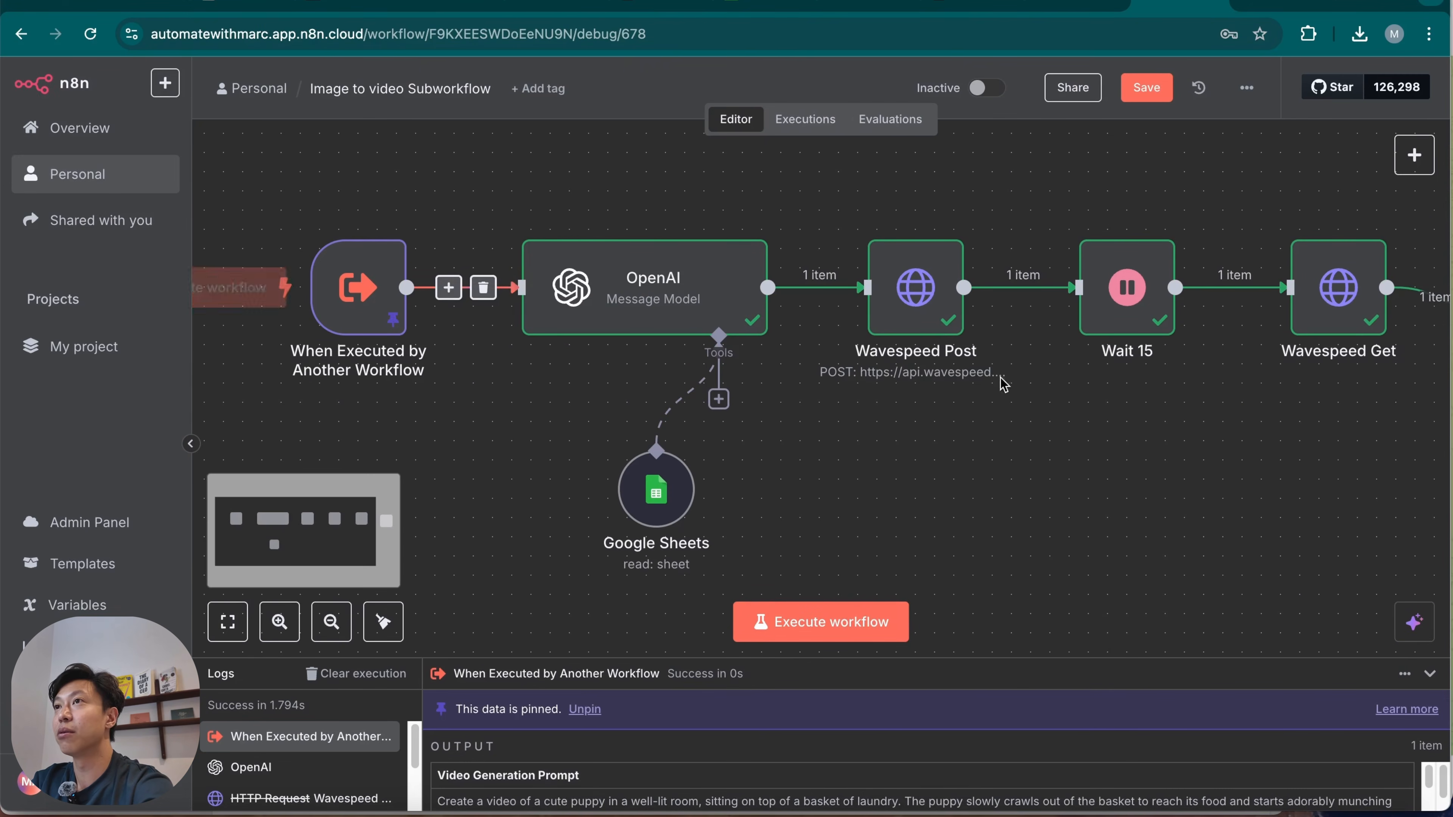
{"action": "scroll", "coordinate": [910, 389], "scroll_direction": "right", "scroll_amount": 5}
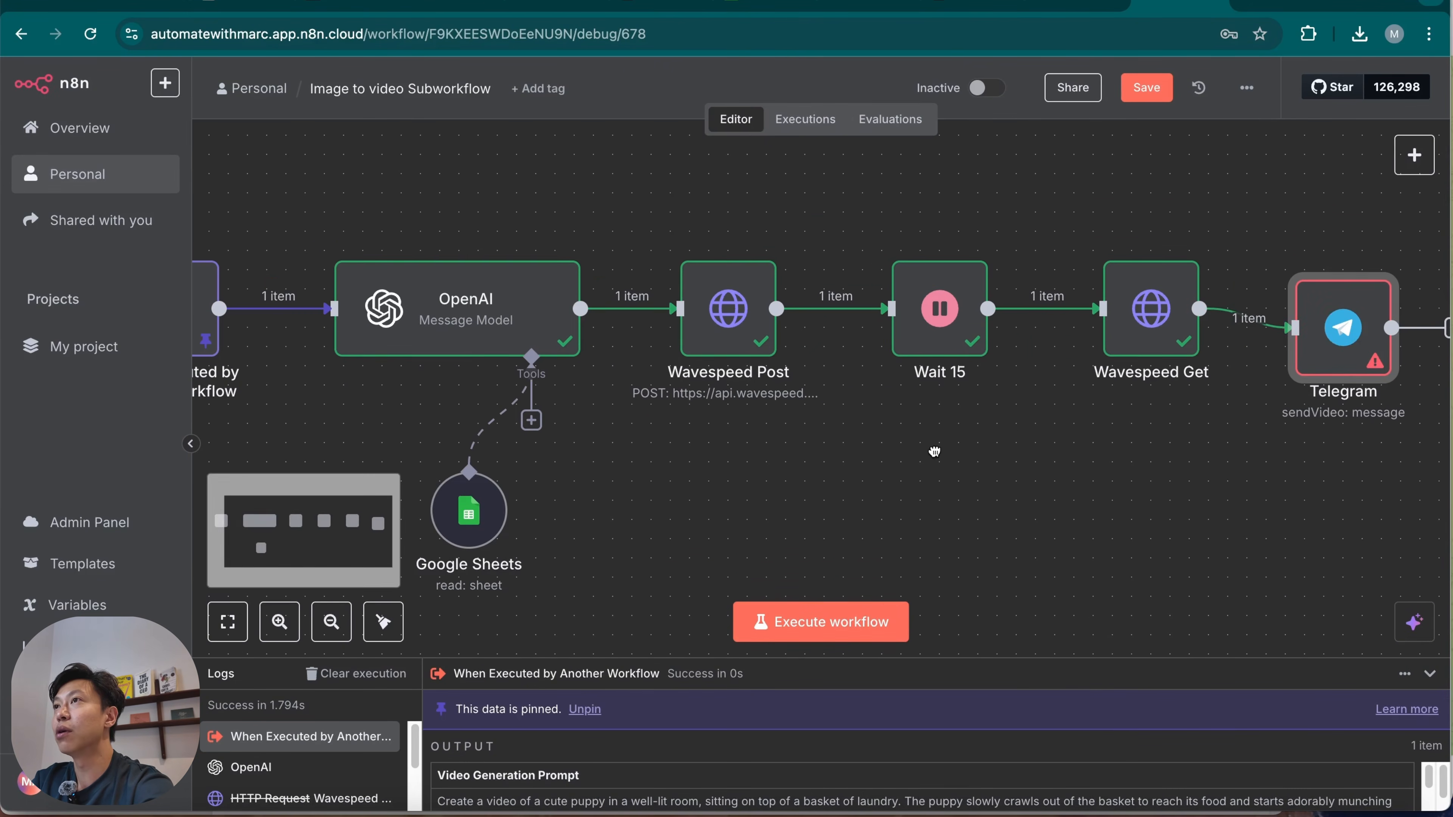
{"action": "double_click", "coordinate": [1345, 335]}
Copy the chat id from the Telegram Trigger output in the main workflow and paste it into the sub-workflow Telegram node's Chat ID.
{"action": "left_click", "coordinate": [685, 409]}
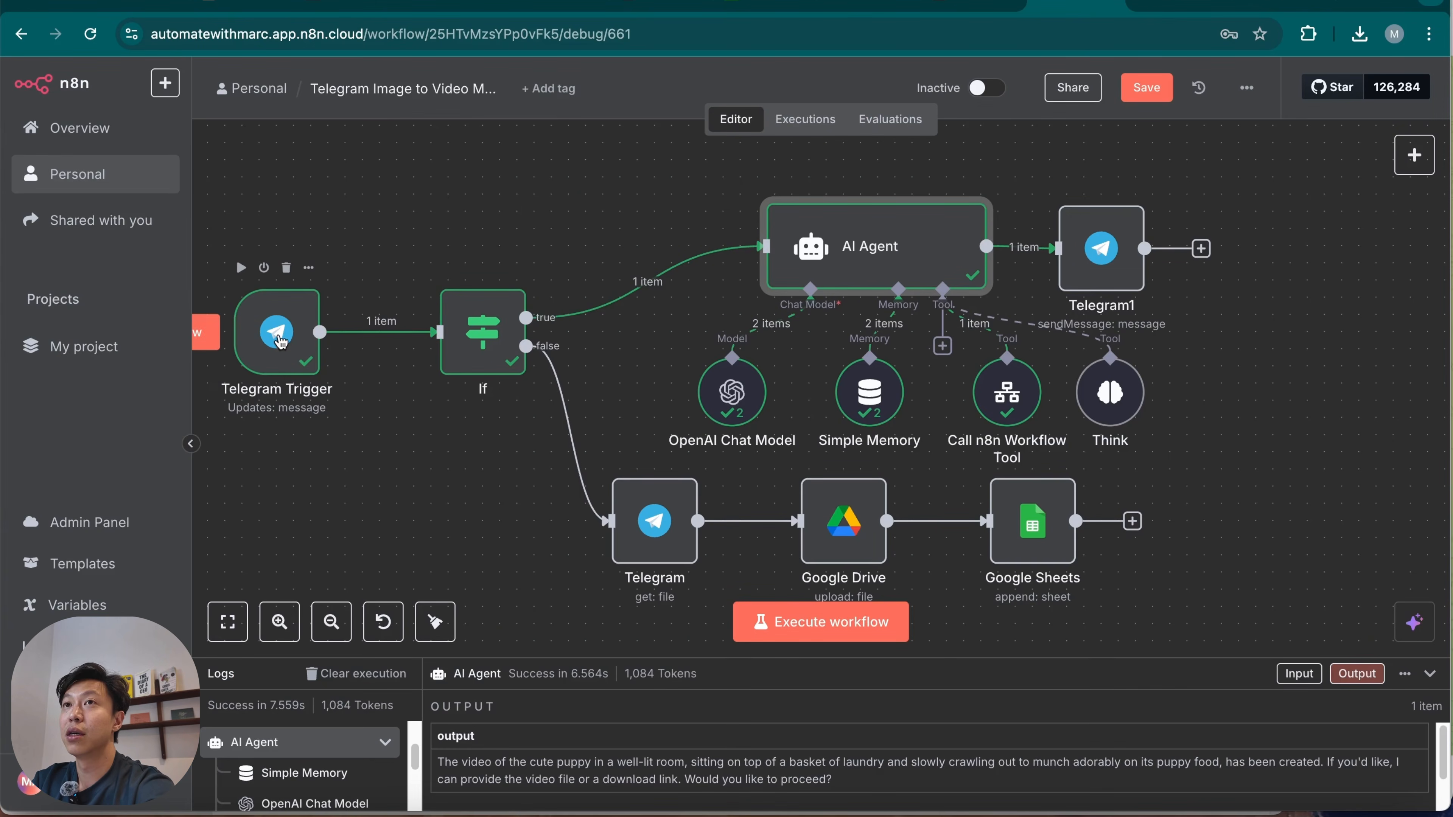
{"action": "double_click", "coordinate": [280, 343]}
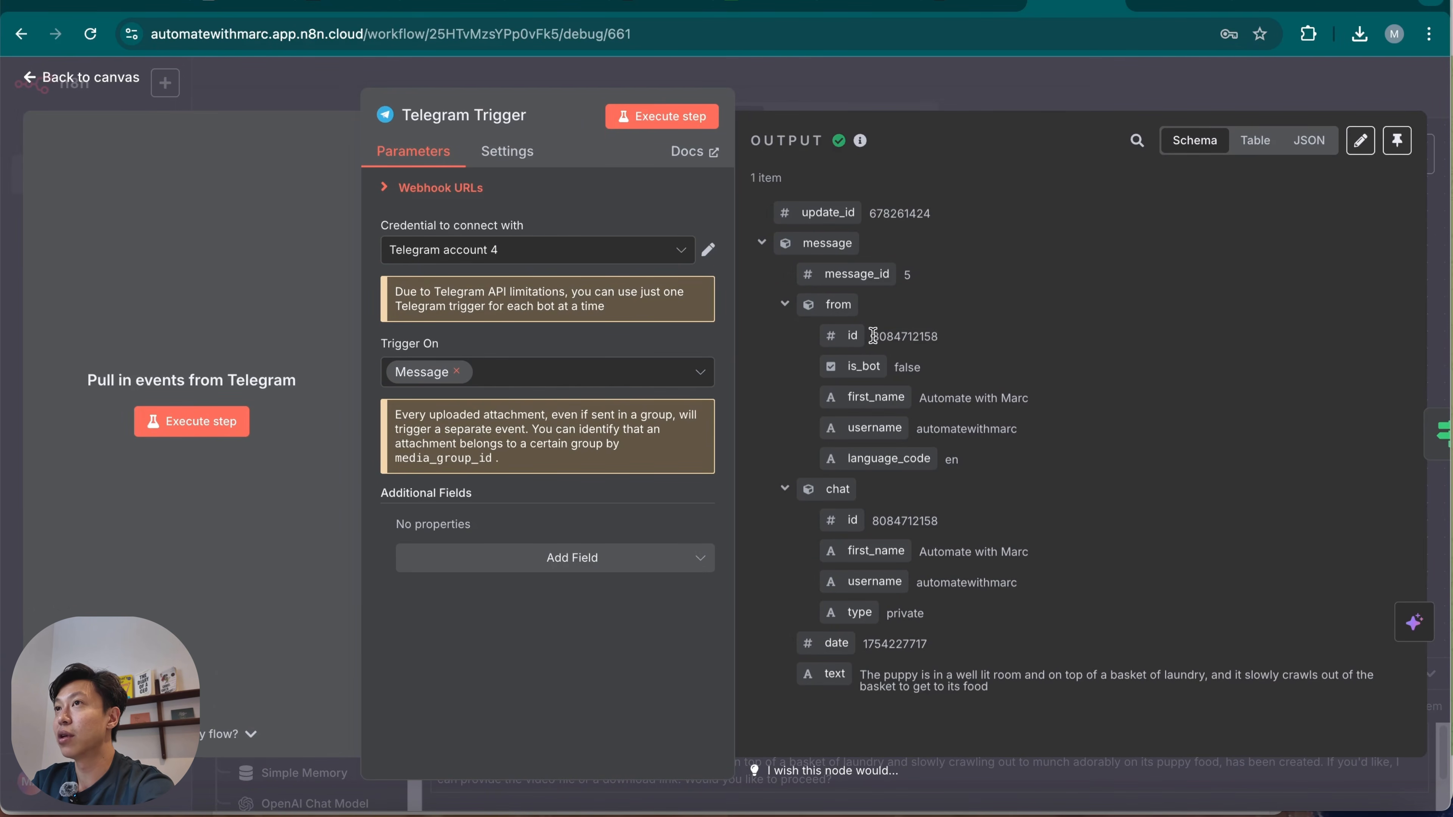
{"action": "left_click_drag", "start_coordinate": [873, 336], "coordinate": [970, 345]}
{"action": "left_click", "coordinate": [906, 513]}
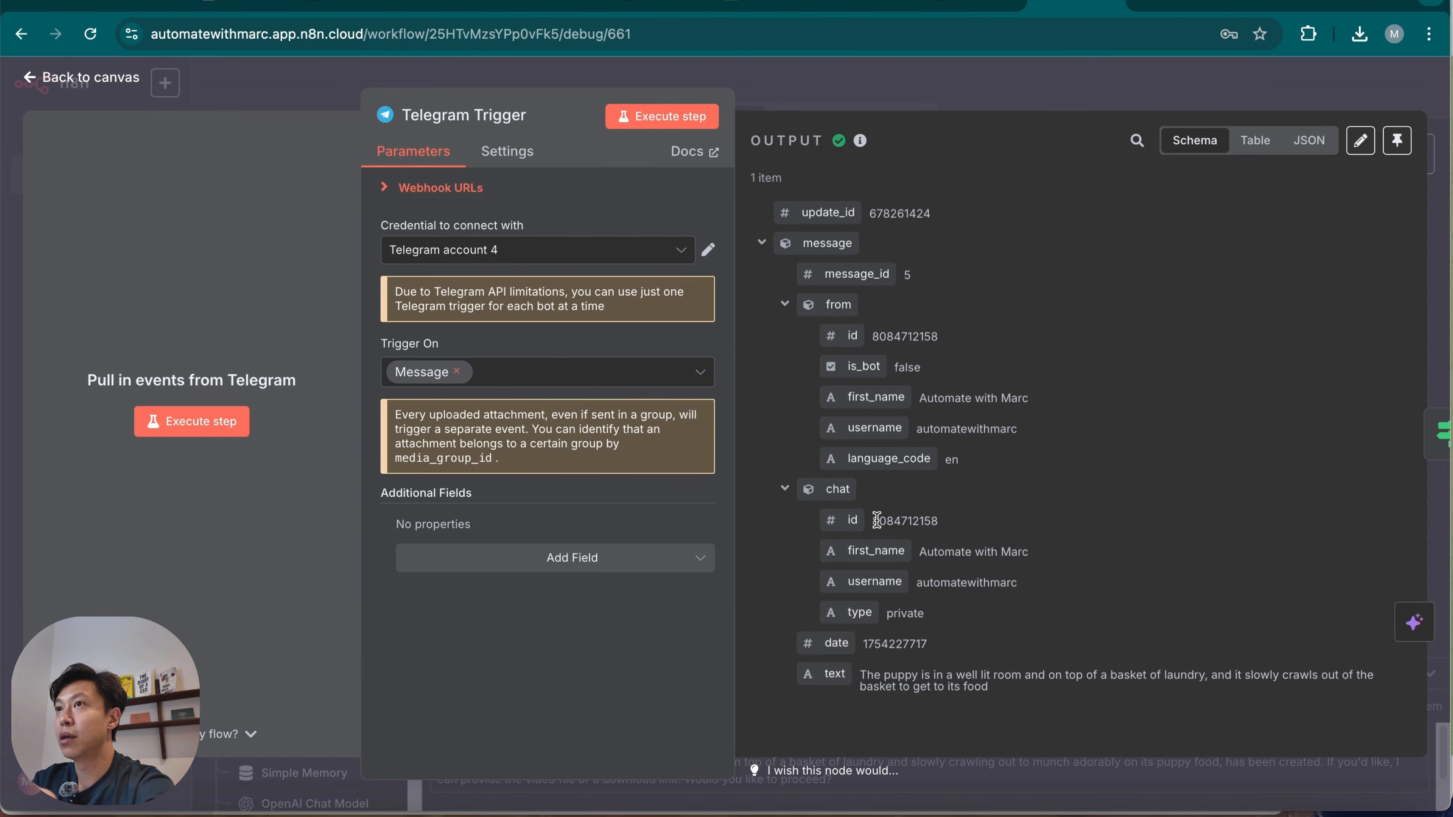
{"action": "left_click_drag", "start_coordinate": [871, 521], "coordinate": [963, 521]}
{"action": "key", "text": "ctrl+c"}
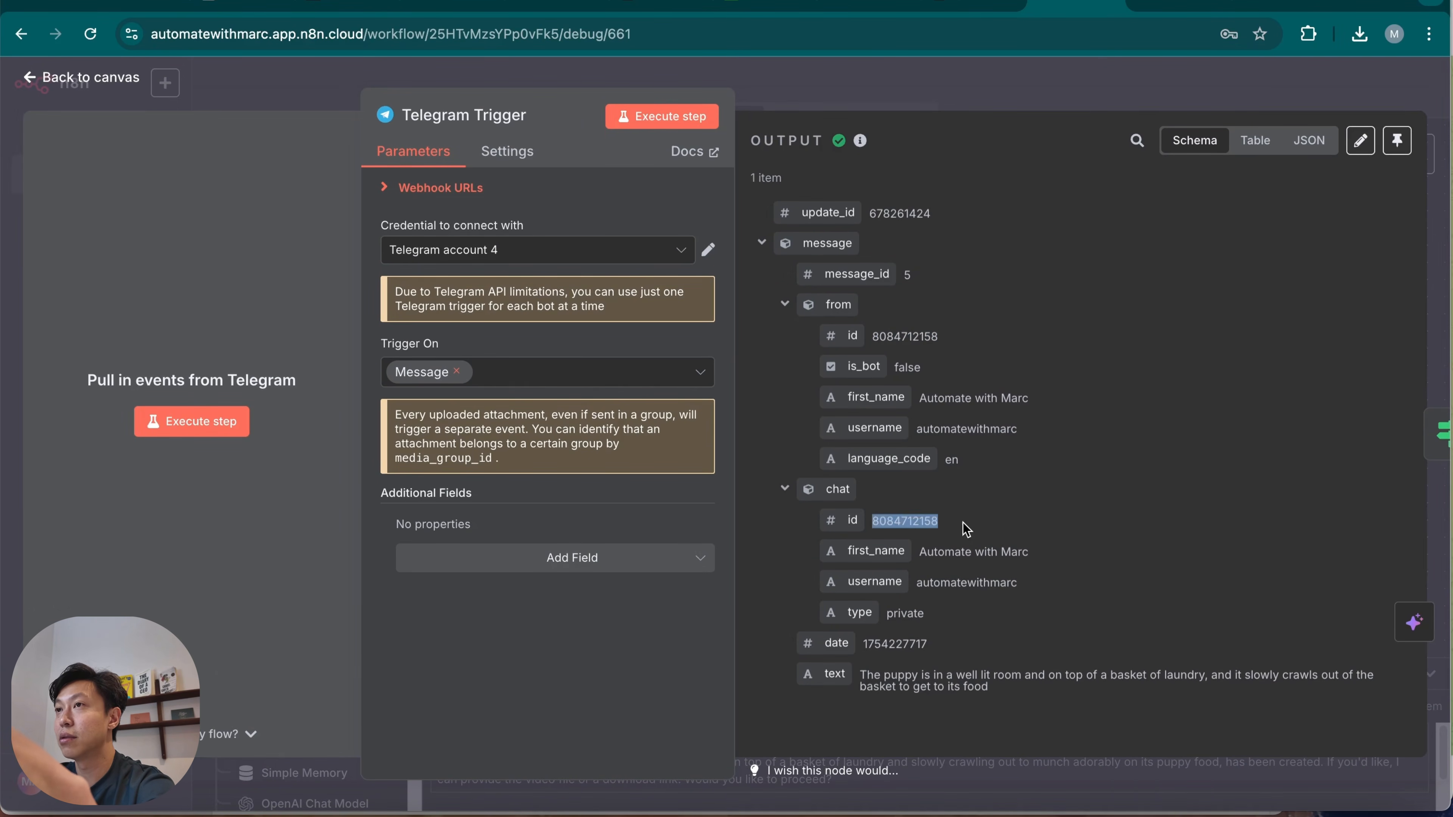
{"action": "left_click", "coordinate": [1181, 6]}
{"action": "left_click", "coordinate": [683, 411]}
{"action": "key", "text": "ctrl+v"}
{"action": "left_click", "coordinate": [693, 464]}
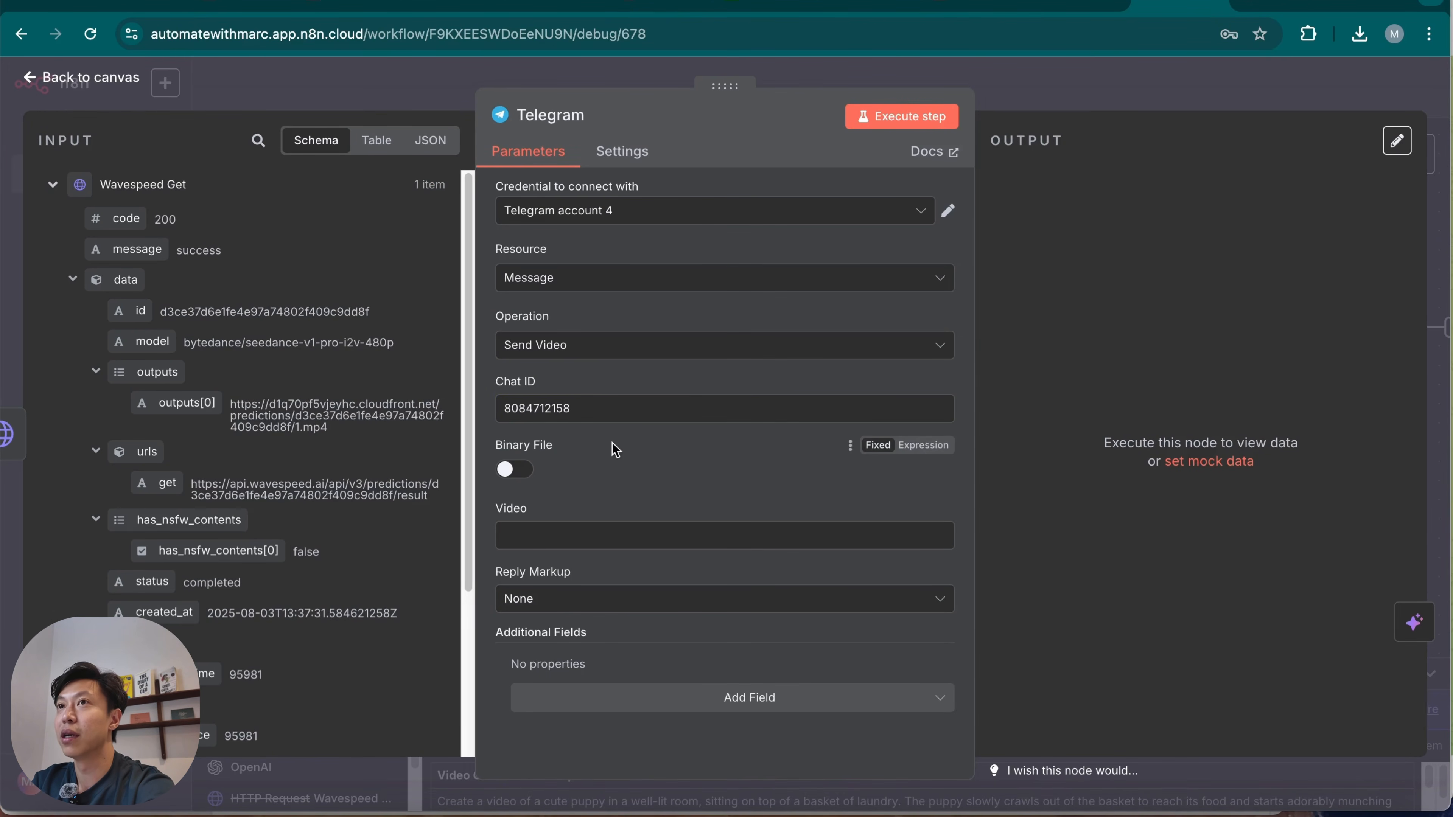
Map the Telegram node's Video field to outputs[0] from Wavespeed Get, giving {{ $json.data.outputs[0] }}.
{"action": "left_click", "coordinate": [657, 536]}
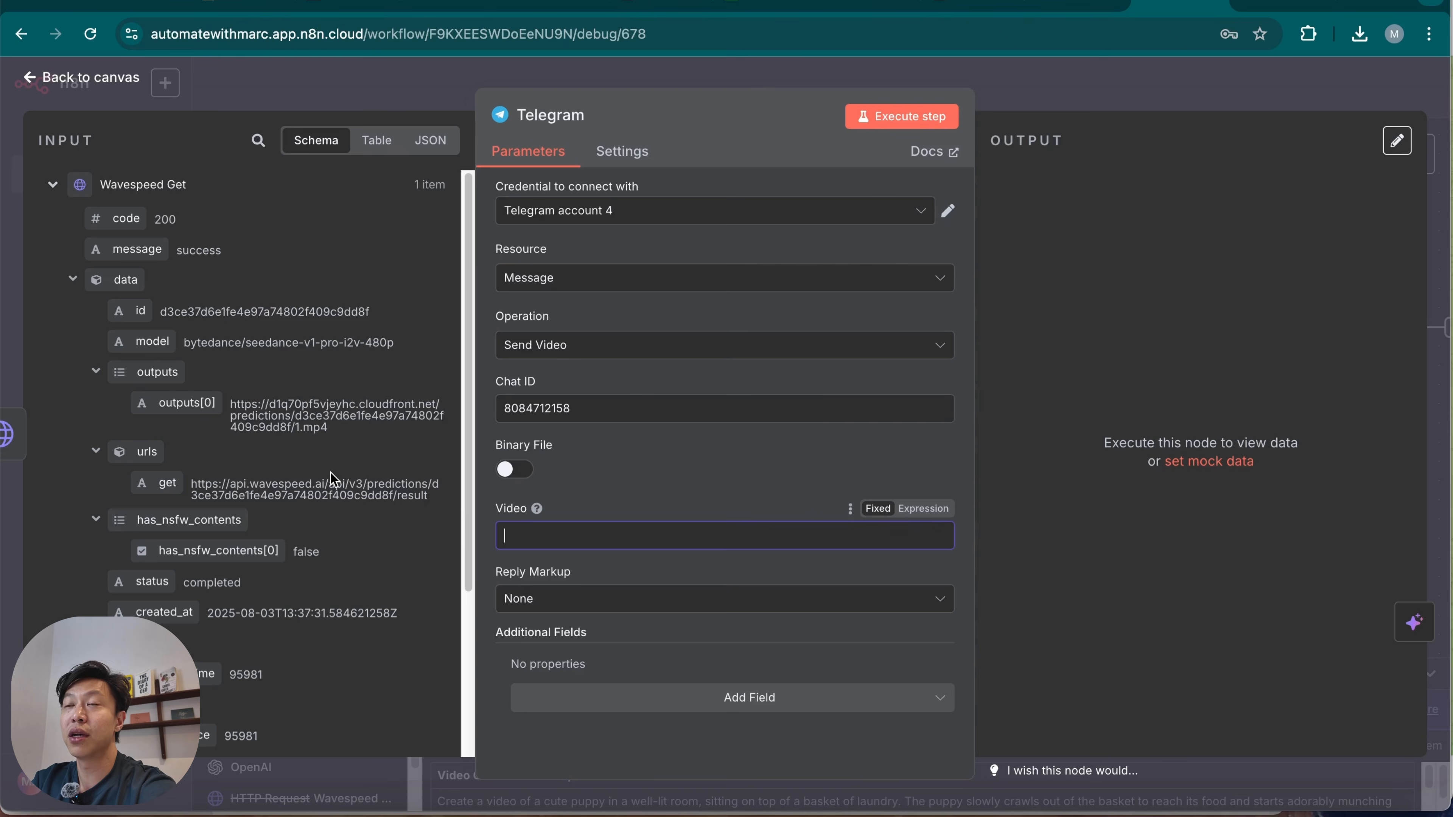
{"action": "left_click_drag", "start_coordinate": [168, 407], "coordinate": [578, 531]}
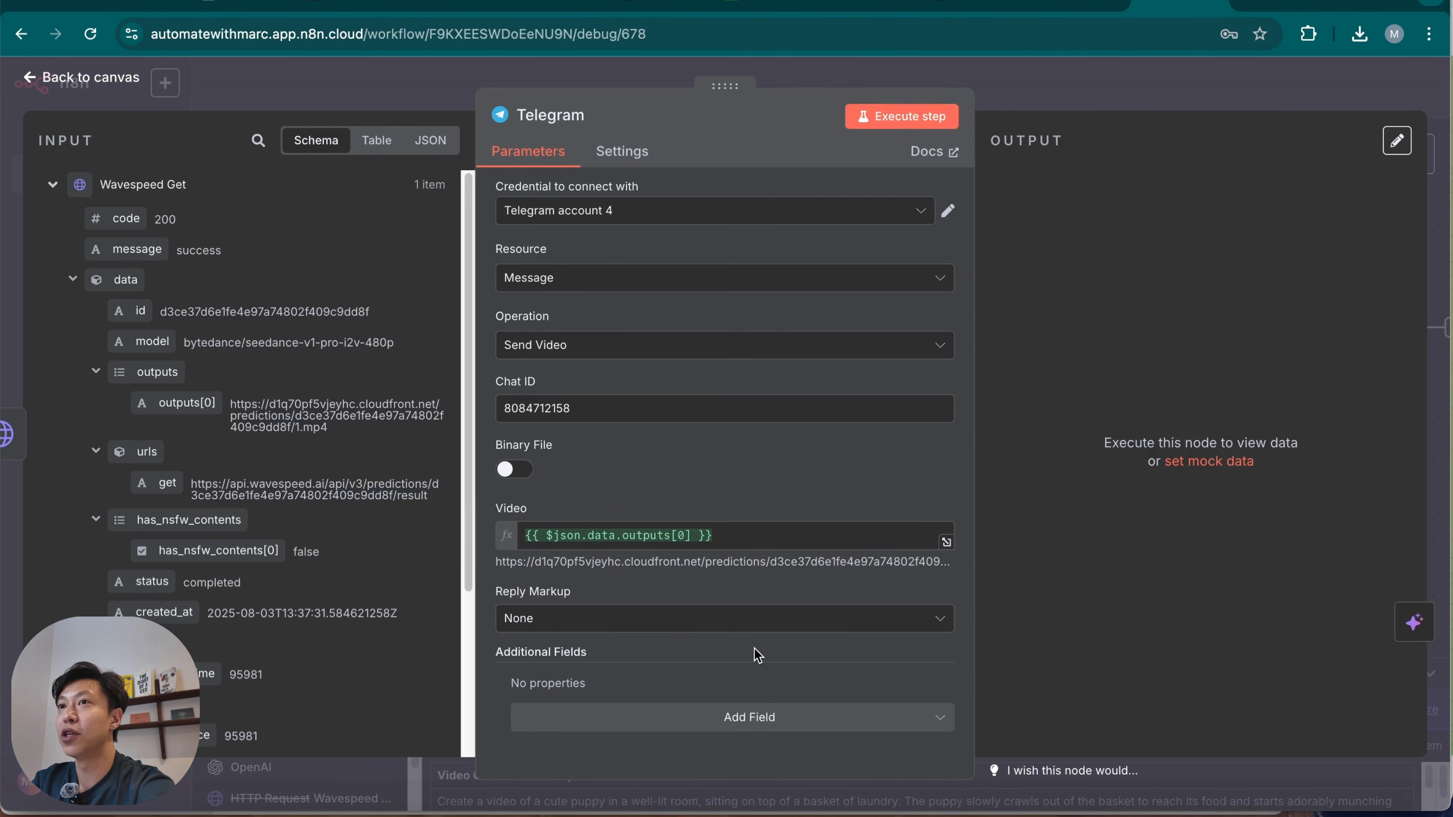
{"action": "left_click", "coordinate": [738, 624]}
{"action": "left_click", "coordinate": [738, 624]}
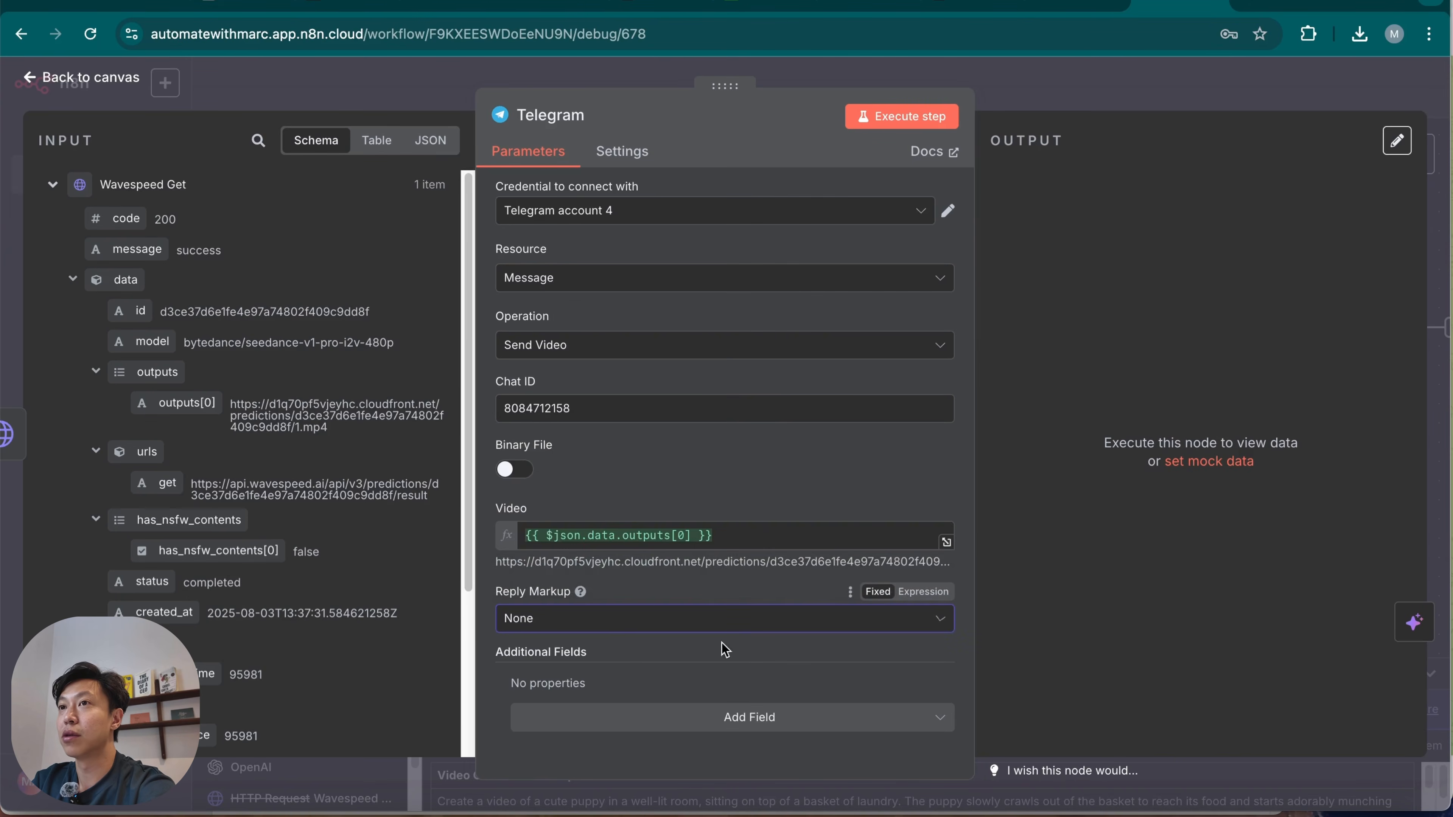
{"action": "left_click", "coordinate": [690, 721]}
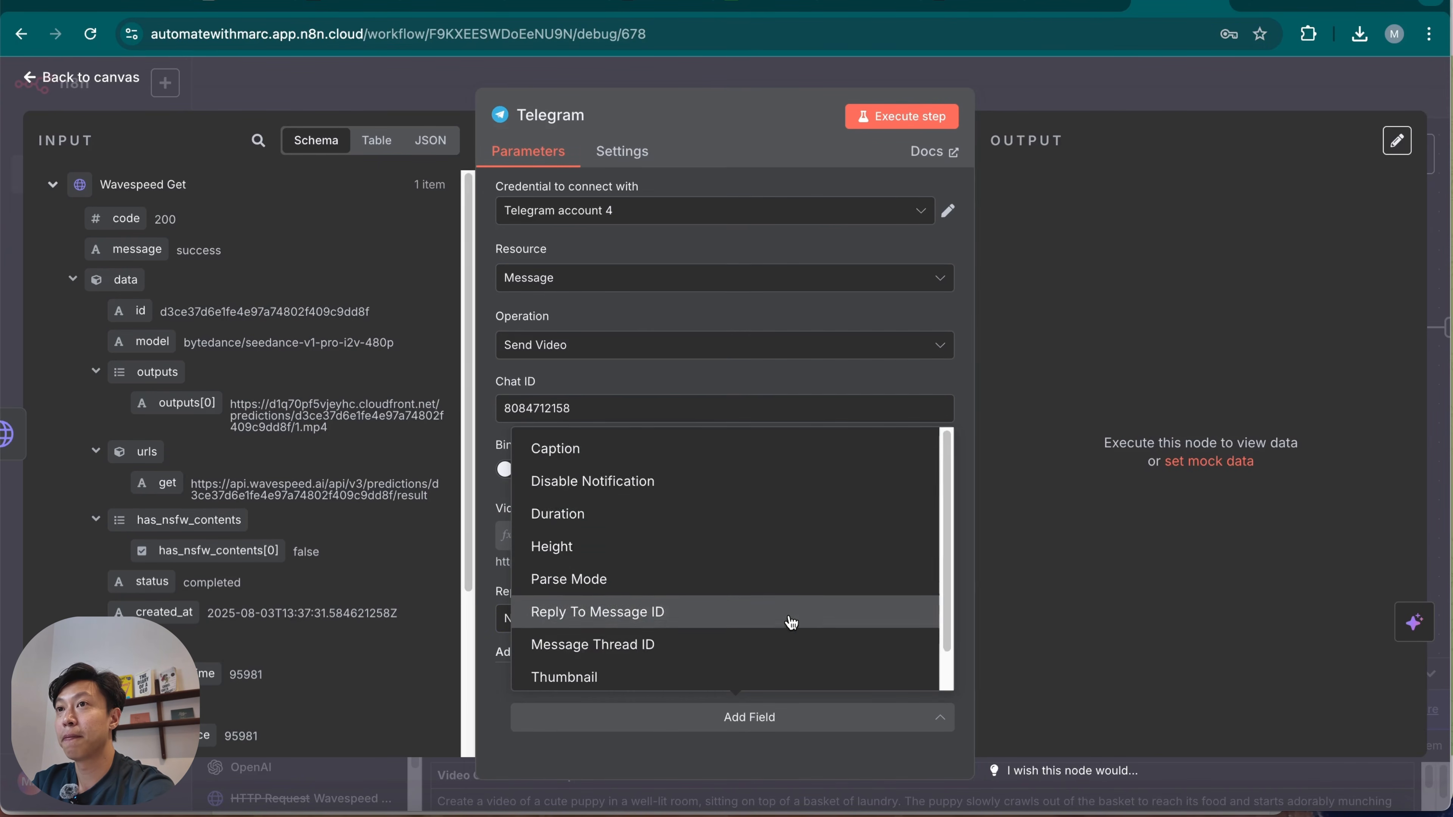
{"action": "left_click", "coordinate": [495, 701]}
Execute the Telegram node and check the image_to_video chat in the Telegram app for the video, returning to the n8n canvas.
{"action": "left_click", "coordinate": [894, 117]}
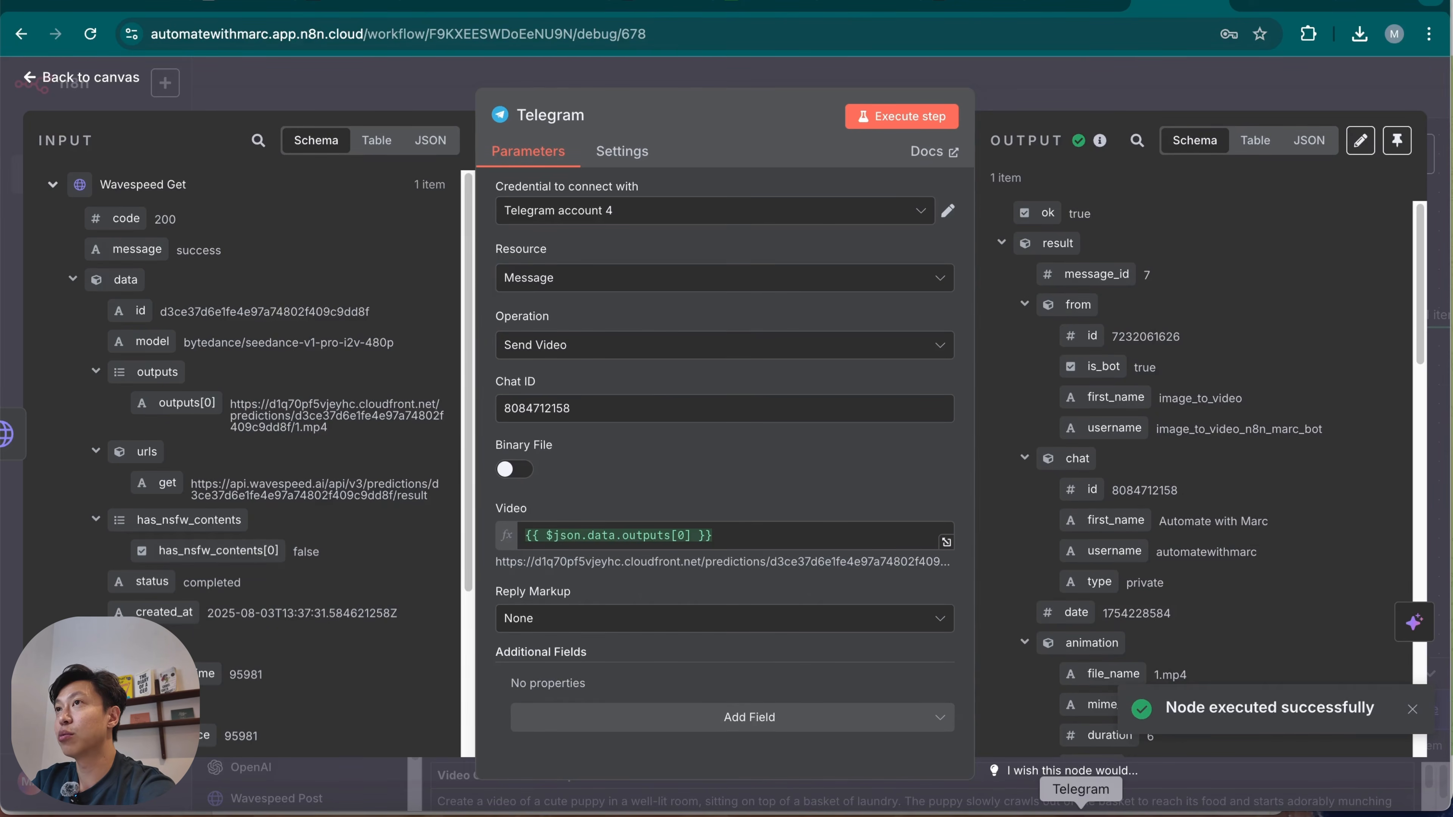
{"action": "left_click", "coordinate": [1080, 808]}
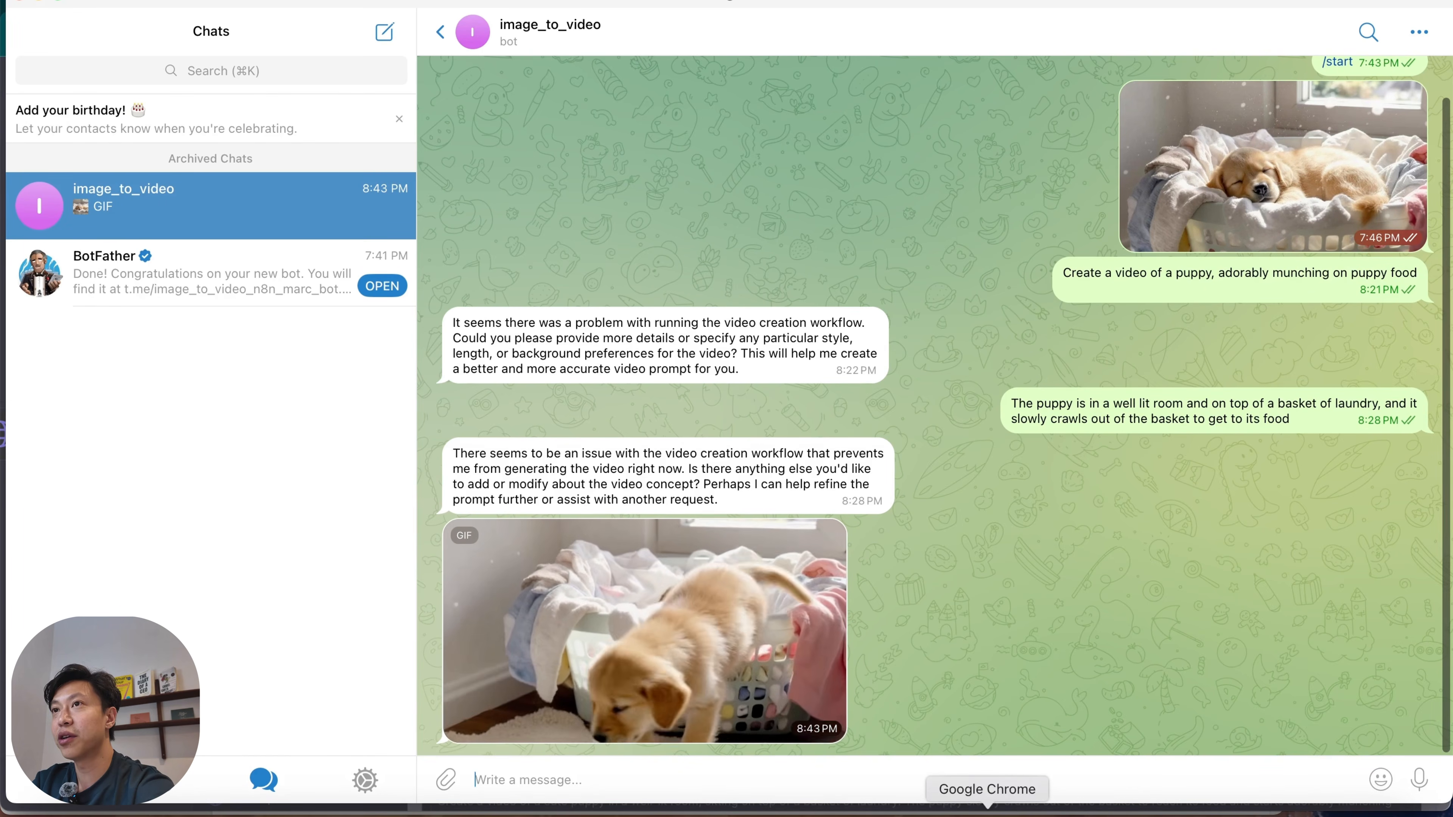
{"action": "left_click", "coordinate": [985, 810]}
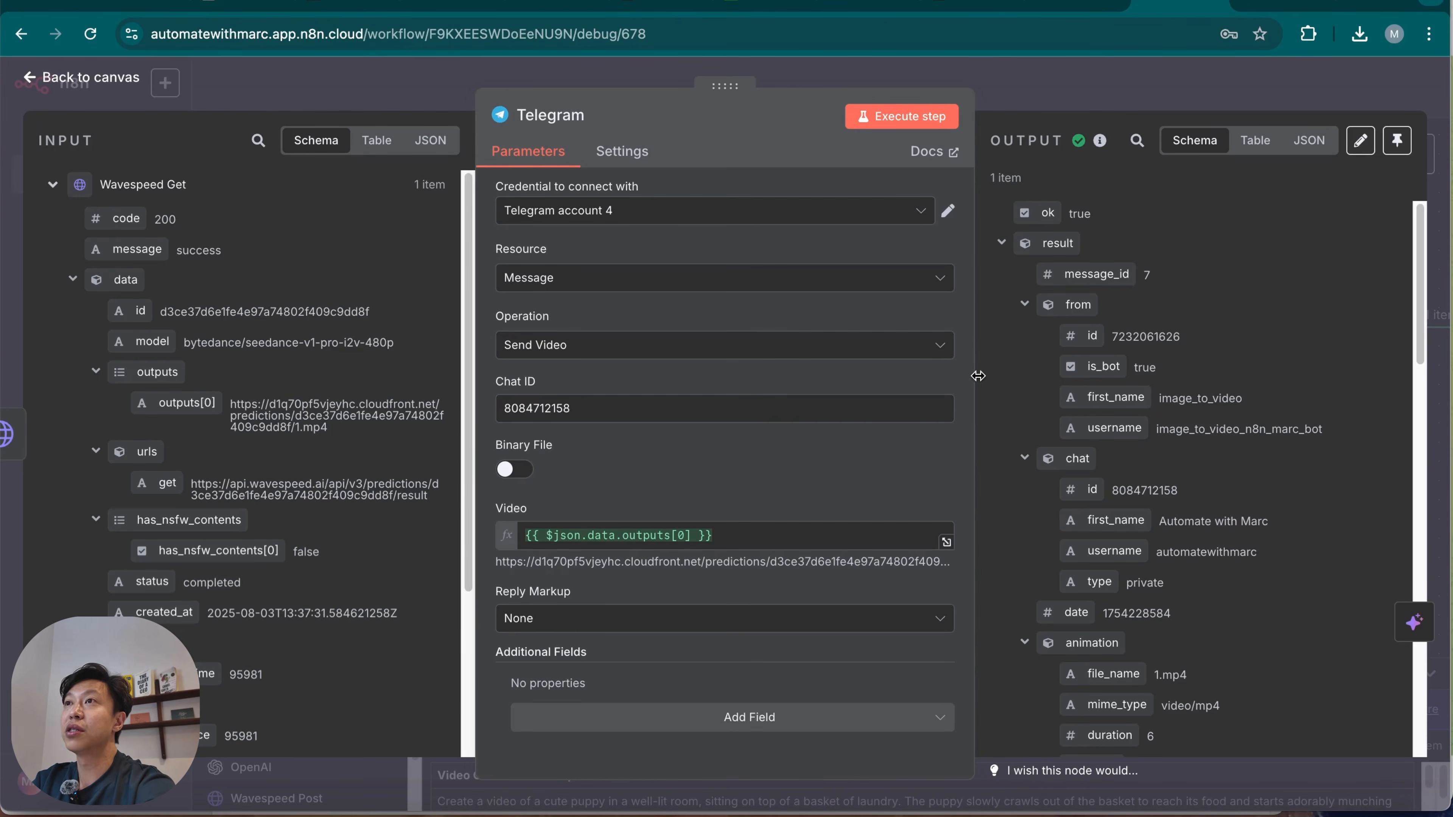
{"action": "key", "text": "Escape"}
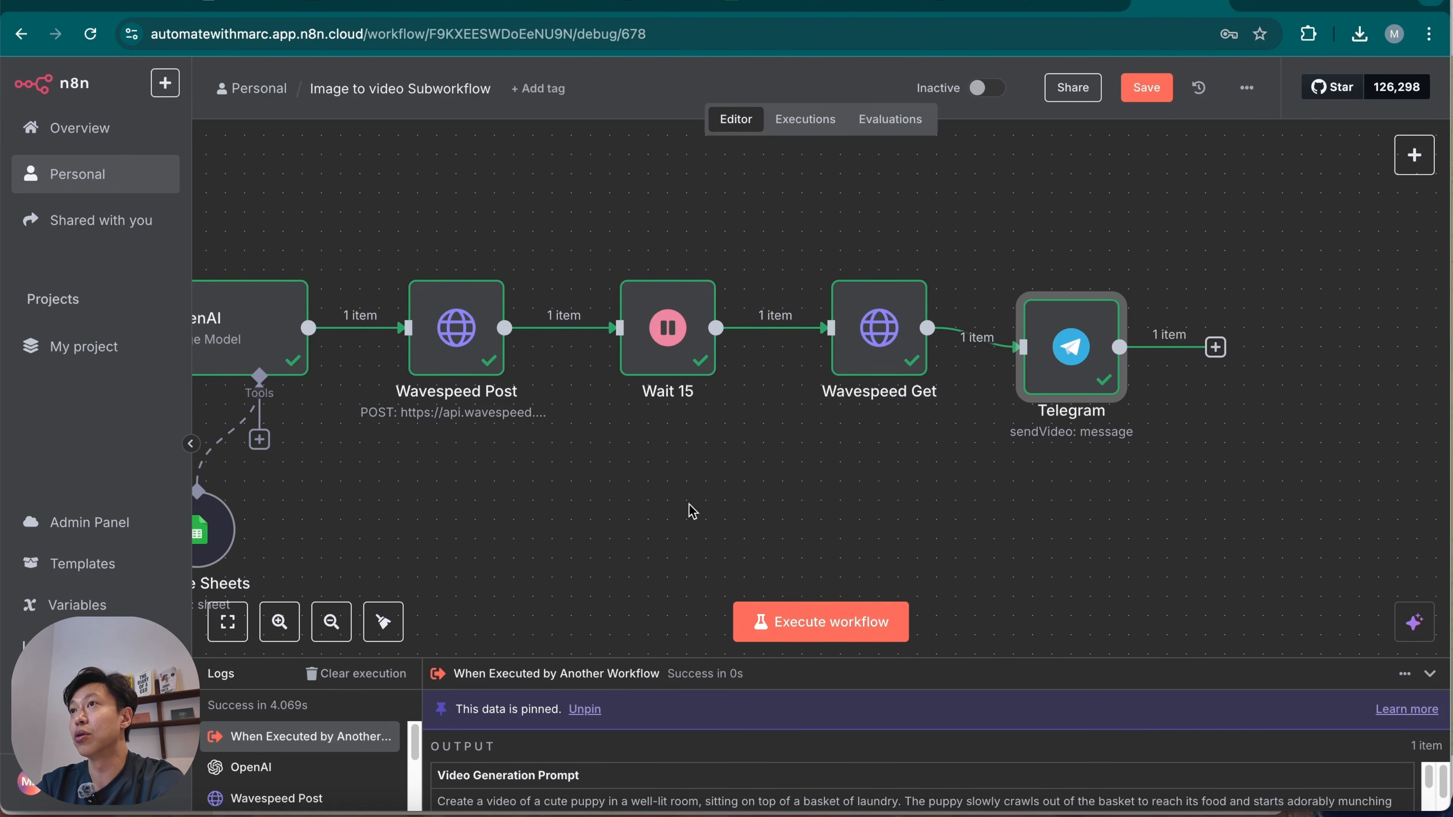
{"action": "scroll", "coordinate": [637, 518], "scroll_direction": "left", "scroll_amount": 5}
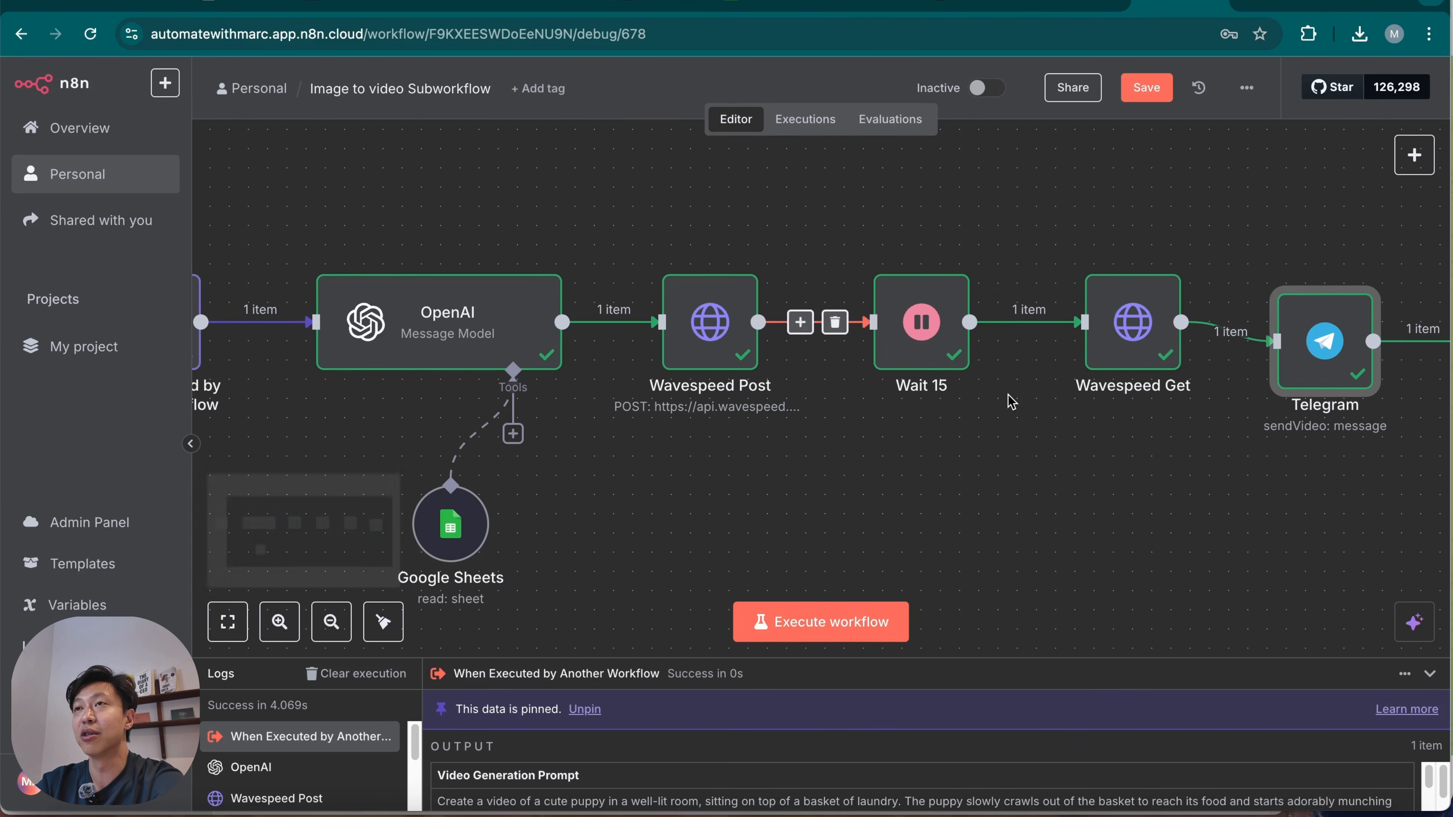